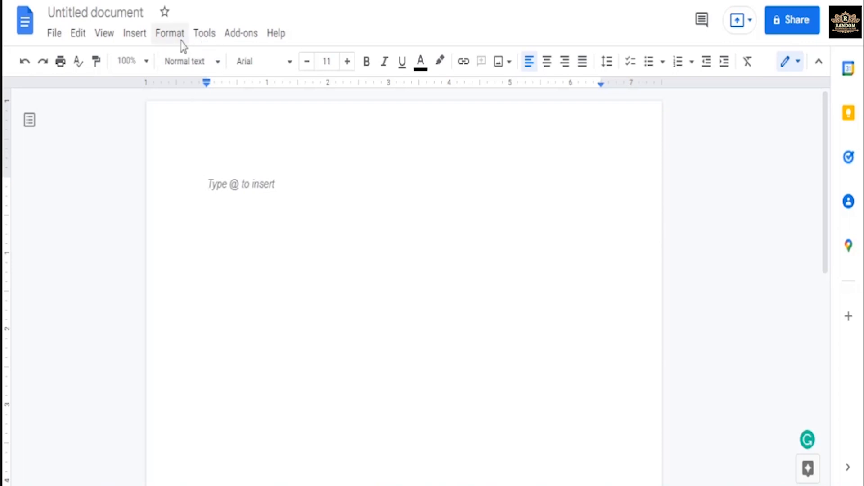
# Dictate the animation course introduction script into the blank document with English (US) voice typing, and stop recording after "see you inside".
pyautogui.click(204, 34)
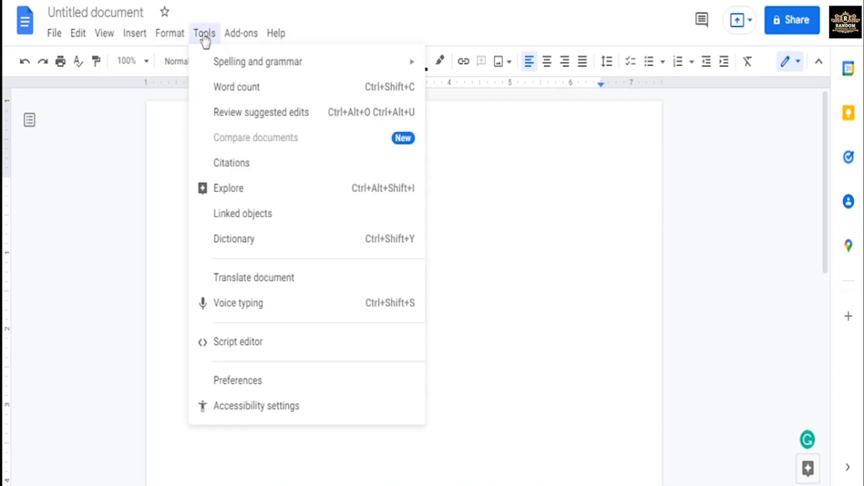
pyautogui.click(241, 310)
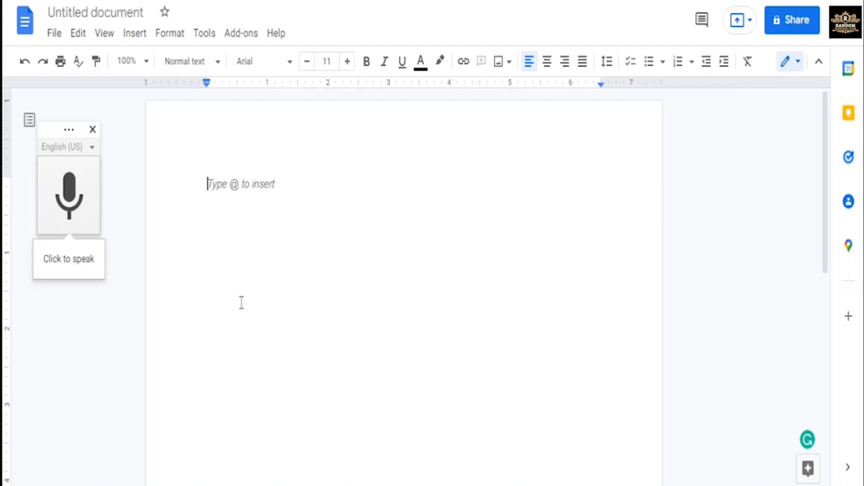
pyautogui.click(70, 198)
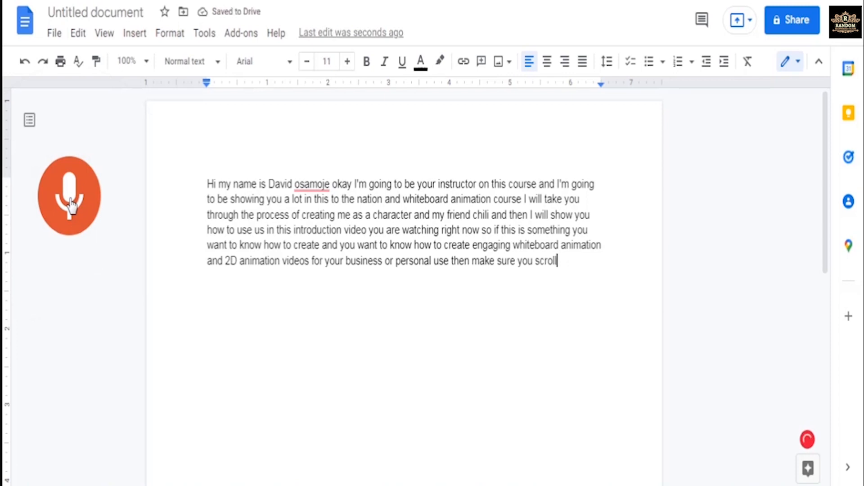
pyautogui.click(69, 206)
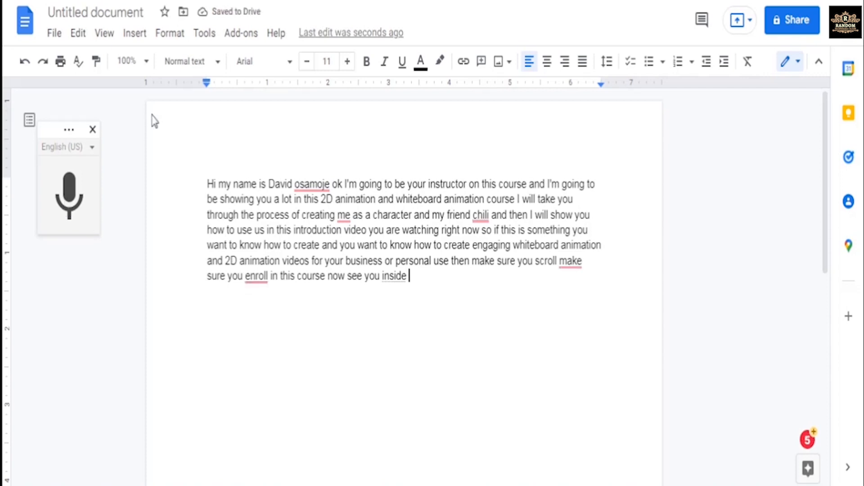
# Correct the spelling and capitalization of the instructor's surname and replace "me" with "myself" in the dictated script.
pyautogui.click(301, 188)
pyautogui.write('i')
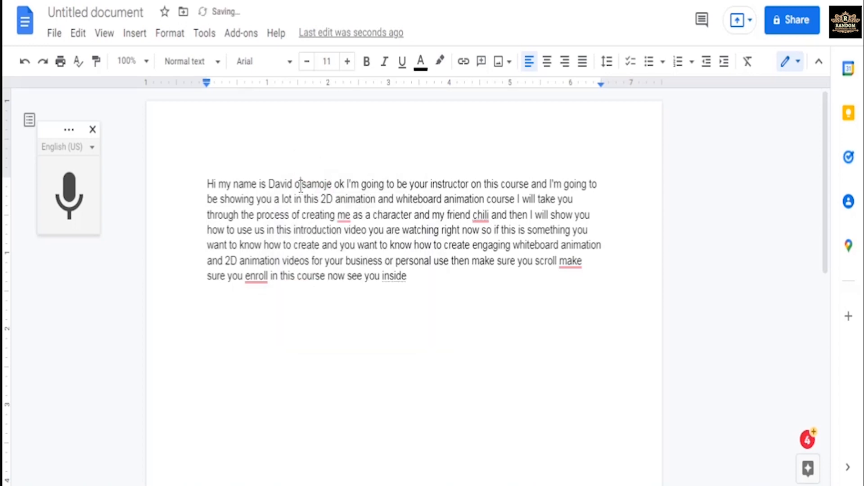
pyautogui.press('BackSpace')
pyautogui.write('O')
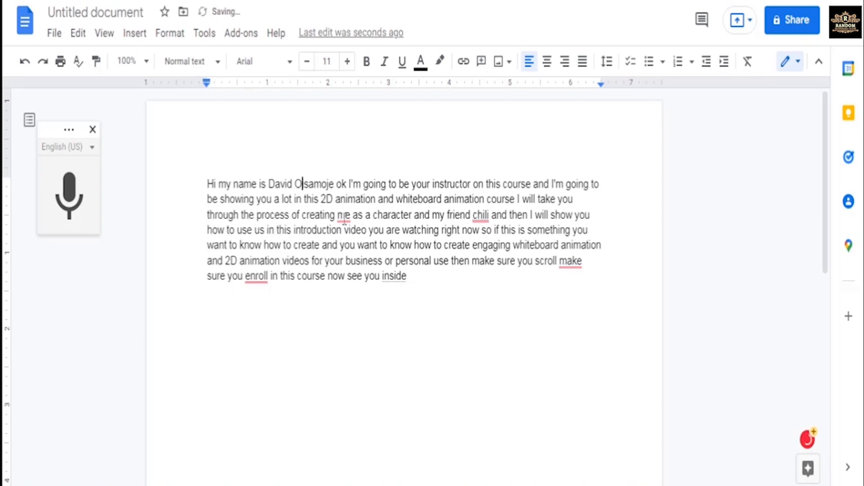
pyautogui.moveTo(344, 219)
pyautogui.click(355, 256)
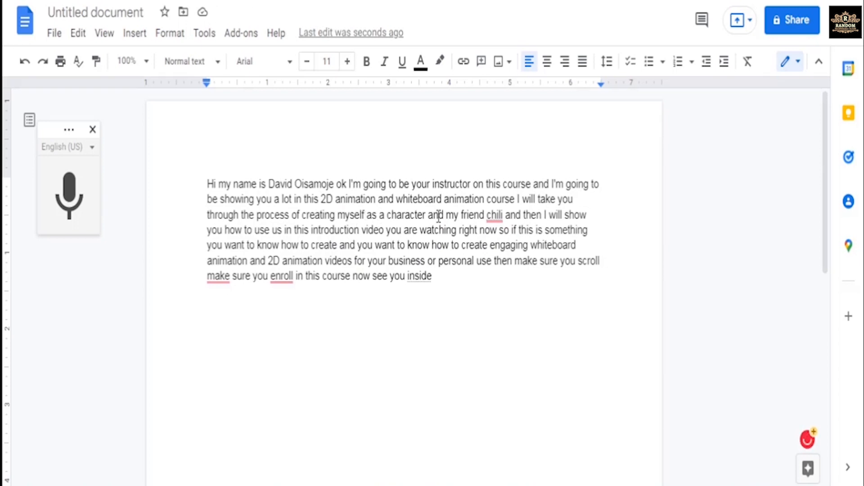
# Accept the suggested spelling for the friend's name in the script and capitalize its first letter.
pyautogui.moveTo(495, 217)
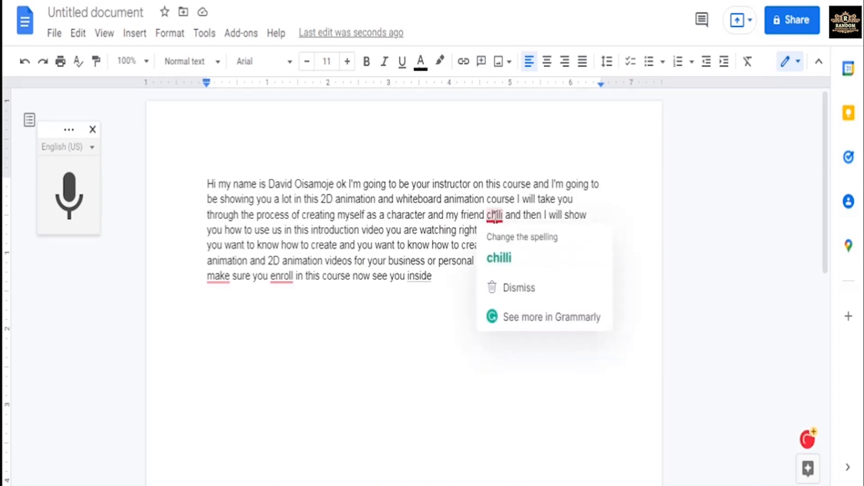
pyautogui.click(499, 257)
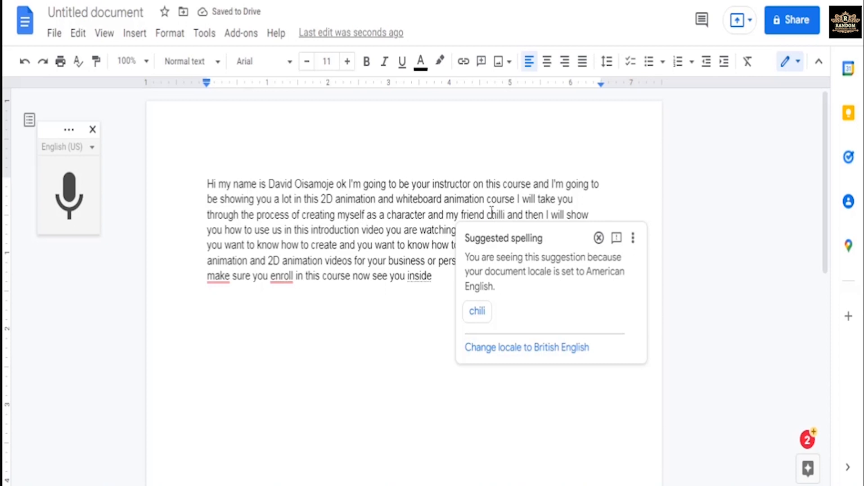
pyautogui.click(492, 215)
pyautogui.press('BackSpace')
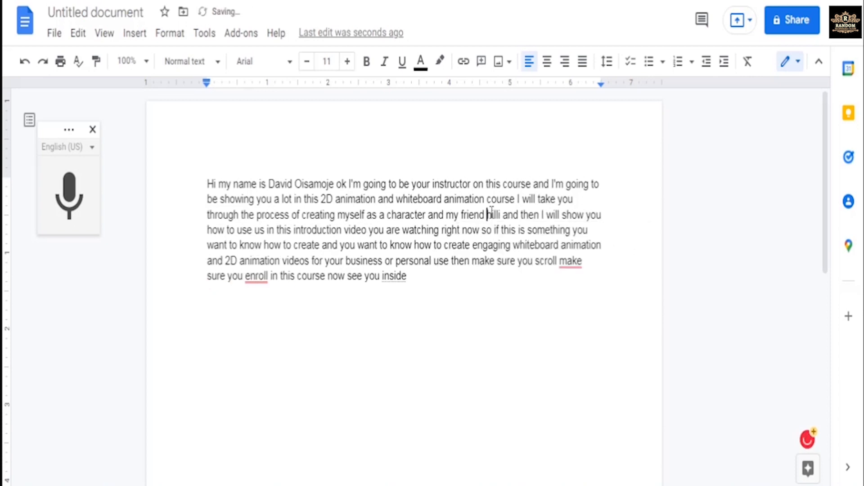
pyautogui.write('C')
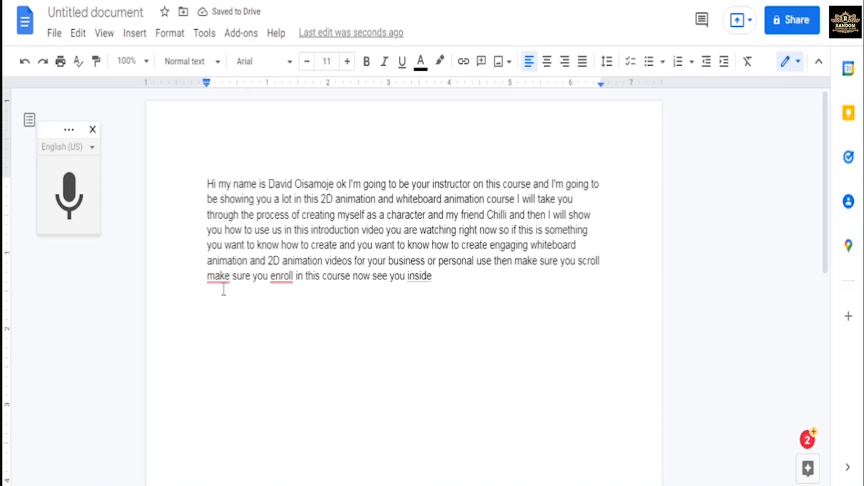
# Change "enroll" to the suggested spelling "enrol" in the script's last line and dismiss the follow-up spelling suggestion.
pyautogui.moveTo(285, 276)
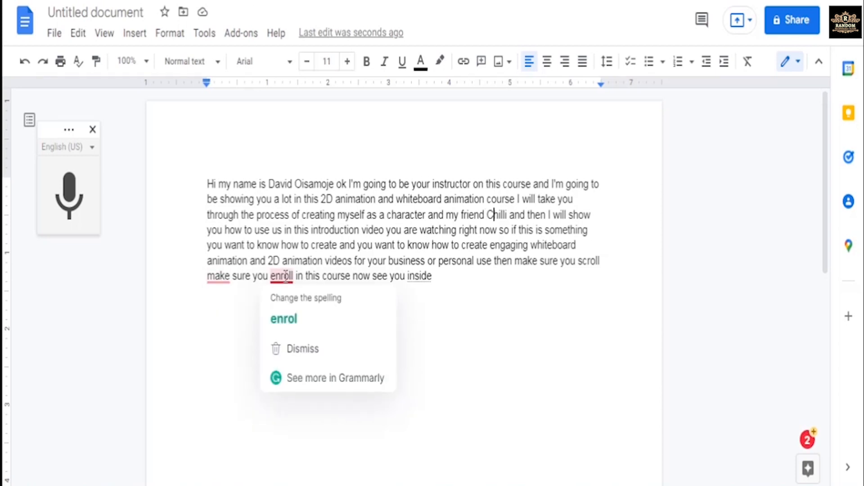
pyautogui.click(285, 318)
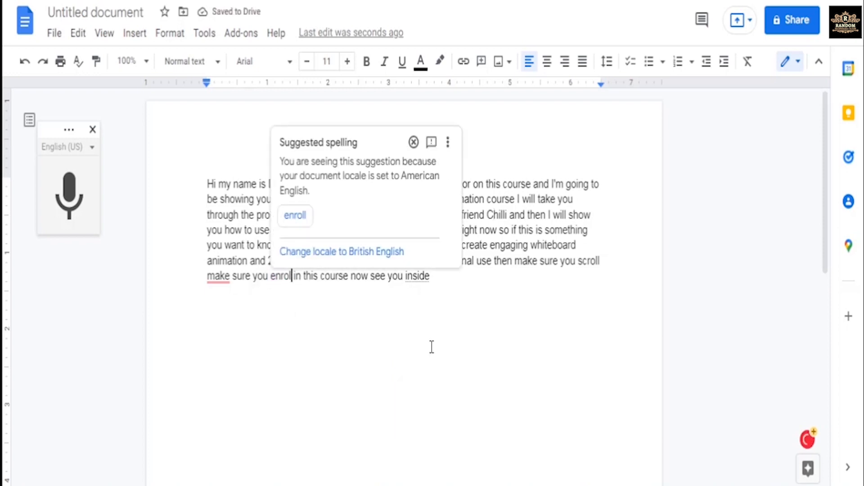
pyautogui.click(518, 306)
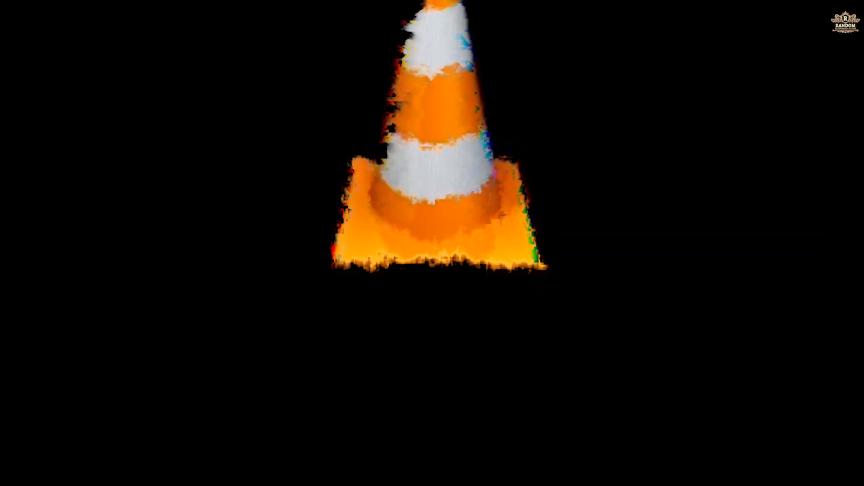
# Switch to VLC media player and pause the audio playback.
pyautogui.press('space')
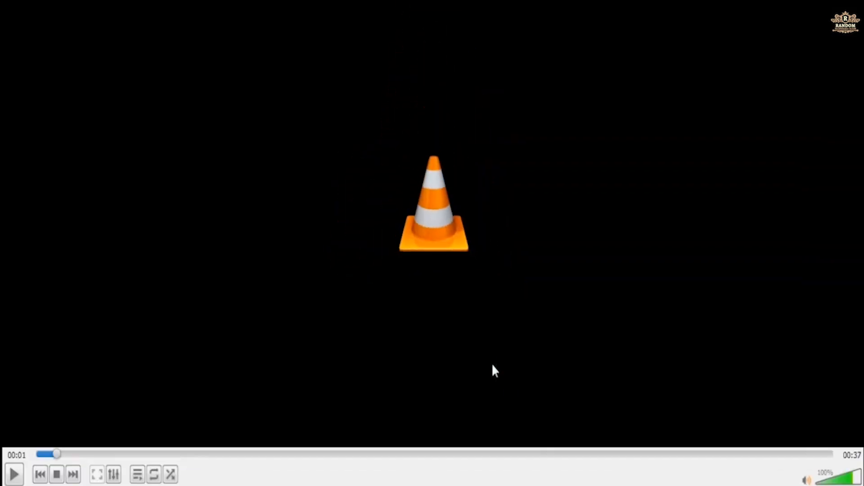
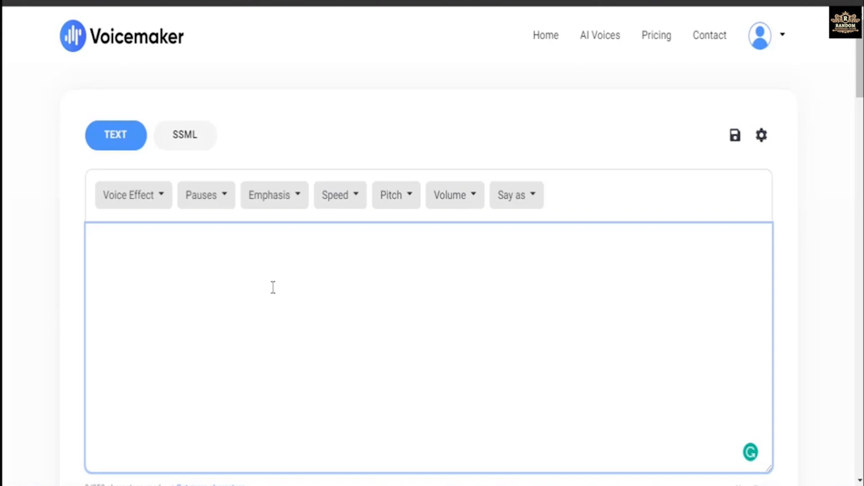
# In Voicemaker, enter the course introduction script and trim the cut-off ending so it finishes with "creating myself as a character.".
pyautogui.write("Hi my name is David Oisamoje  I'm going to be your instructor on this course and I'm going to be showing you a lot in this 2D animation and whiteboard animation course  I will take you through the process of creating myself as a character and my fr")
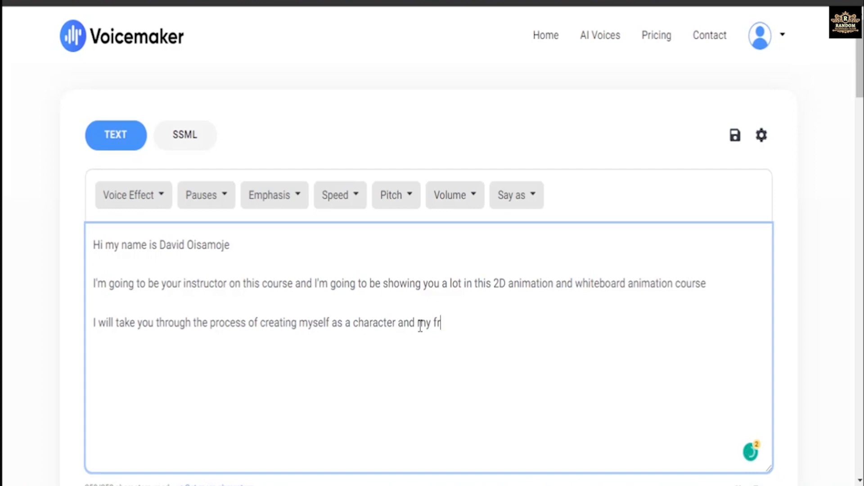
pyautogui.moveTo(449, 321); pyautogui.dragTo(396, 322)
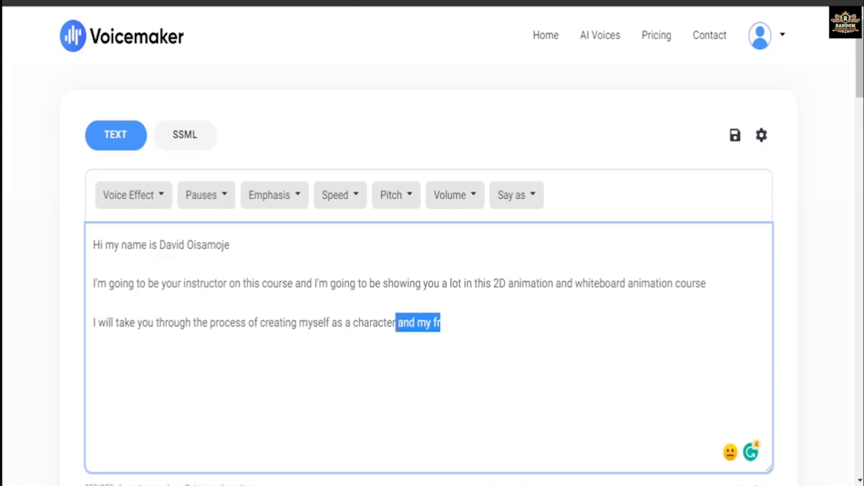
pyautogui.press('BackSpace')
pyautogui.write('.')
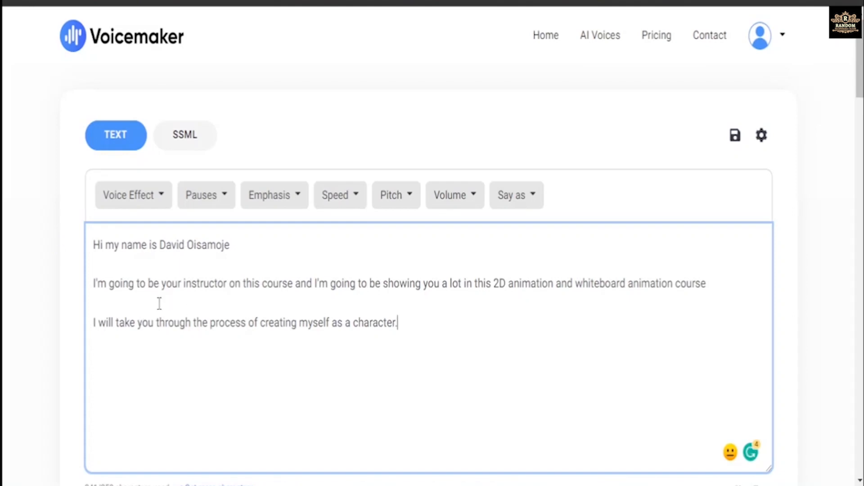
pyautogui.click(54, 264)
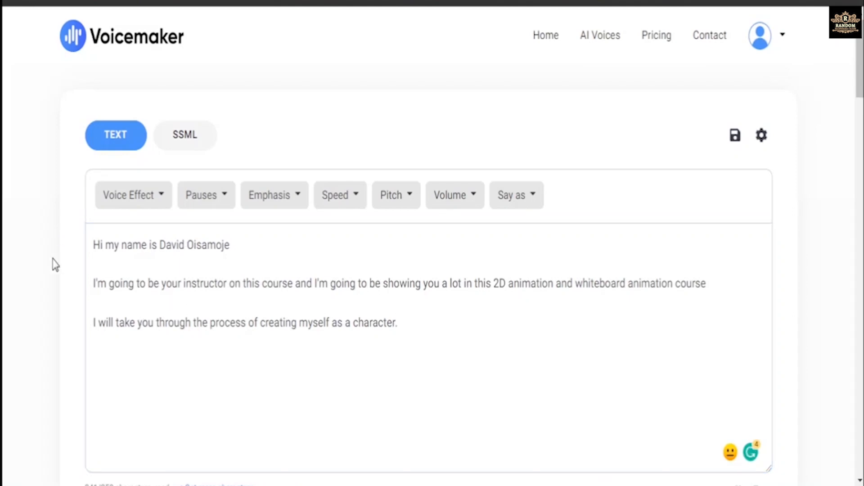
# Choose the Neural TTS engine and set the voice language and region to English, Nigeria.
pyautogui.scroll(-8, 55, 265)
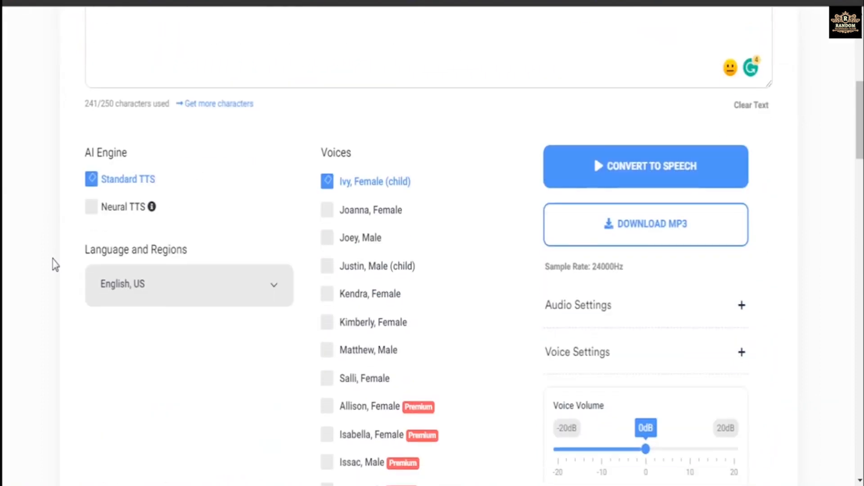
pyautogui.click(115, 217)
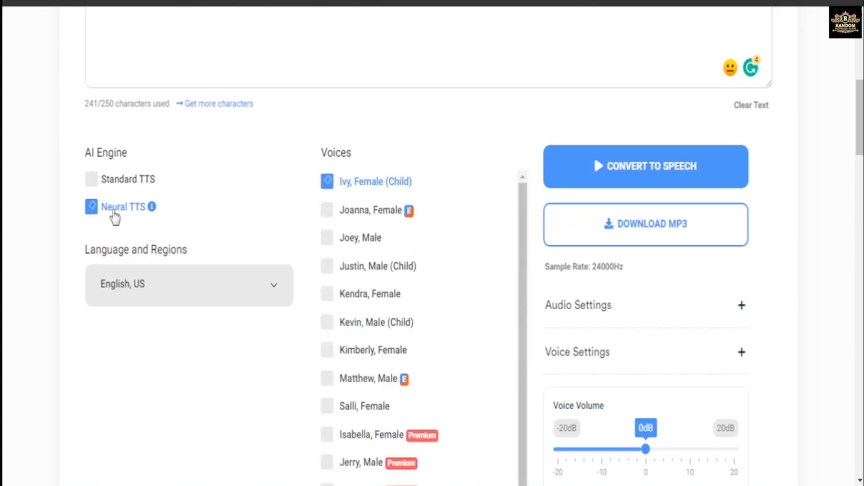
pyautogui.click(160, 297)
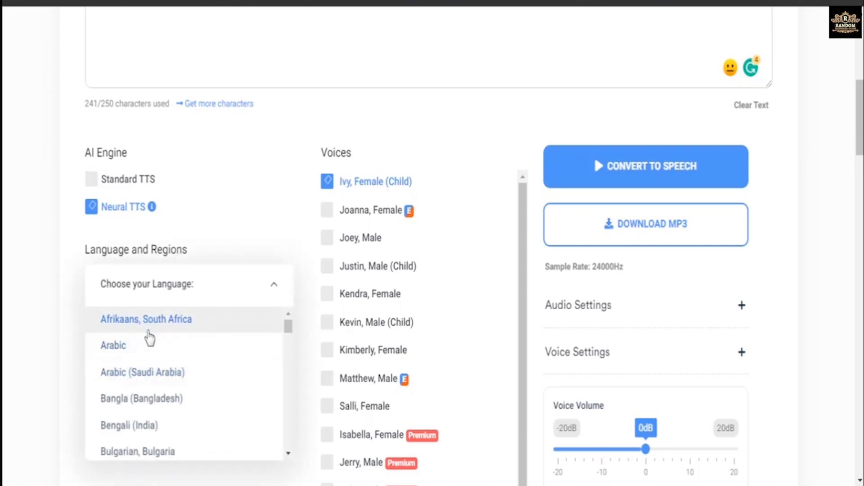
pyautogui.scroll(-10, 150, 342)
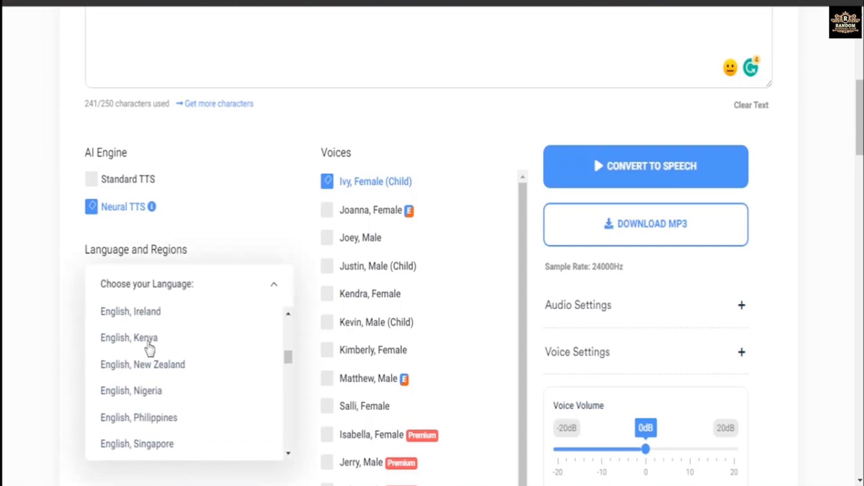
pyautogui.scroll(2, 149, 348)
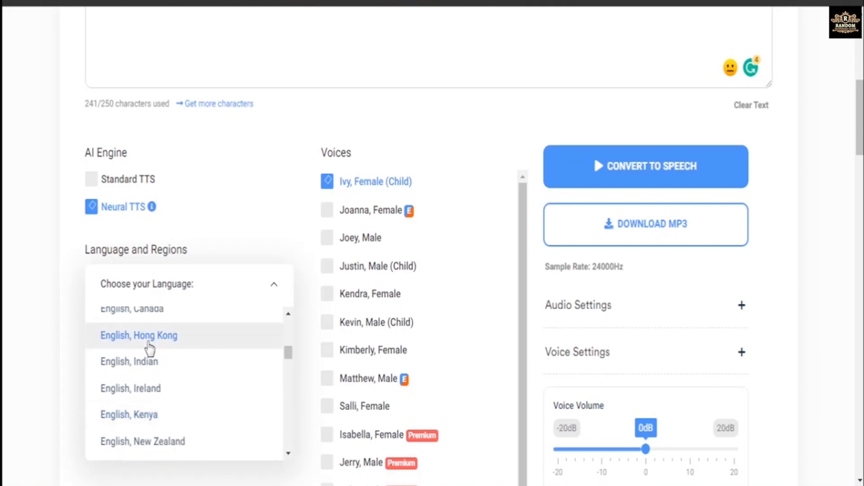
pyautogui.scroll(-2, 149, 349)
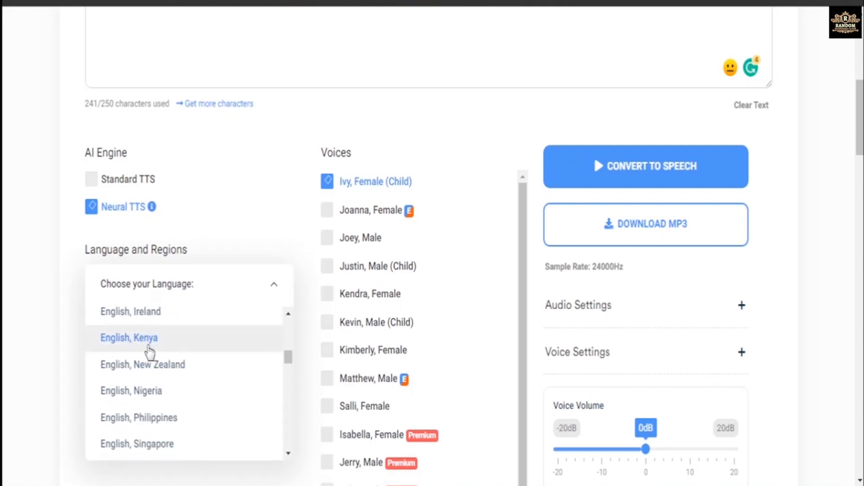
pyautogui.click(154, 395)
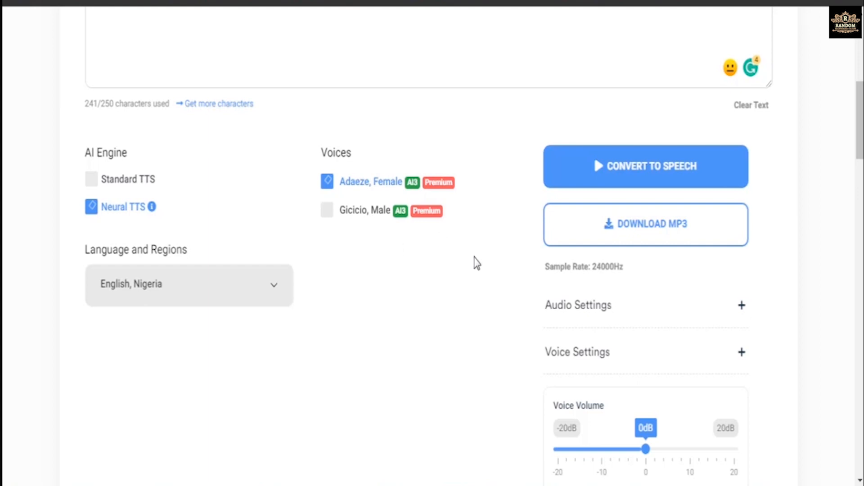
# Expand the audio settings and set the MP3 sample rate to 48,000Hz.
pyautogui.scroll(-3, 498, 253)
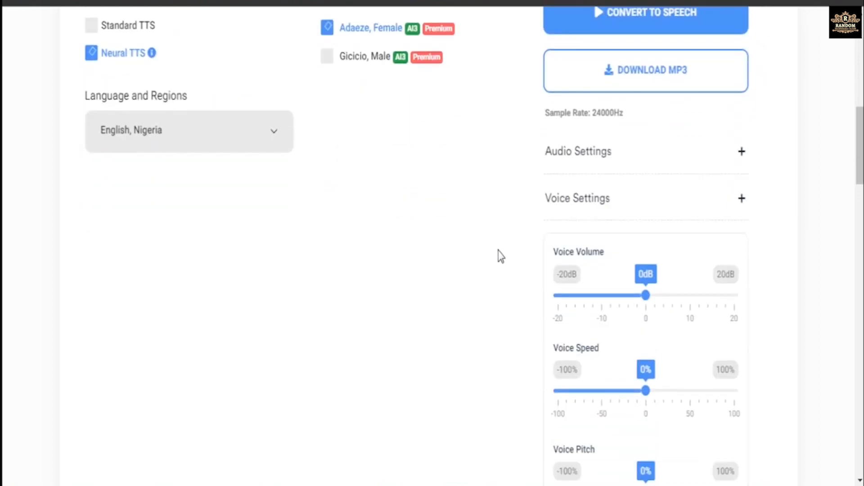
pyautogui.scroll(2, 500, 256)
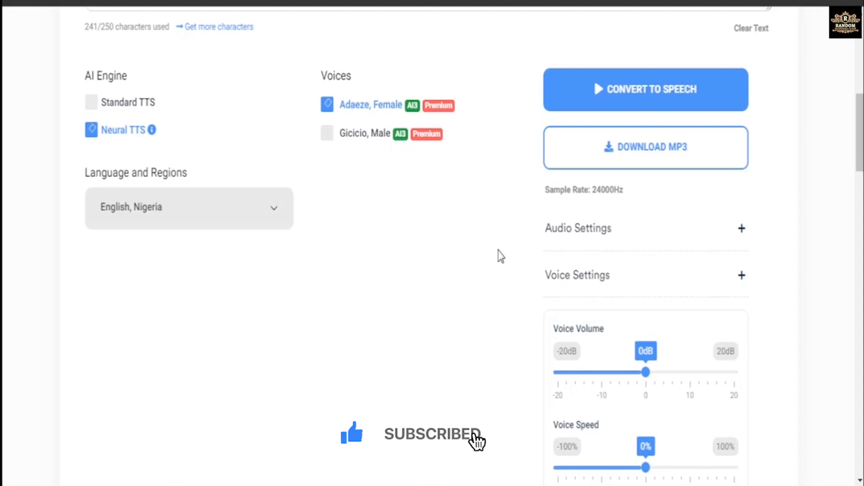
pyautogui.scroll(2, 501, 256)
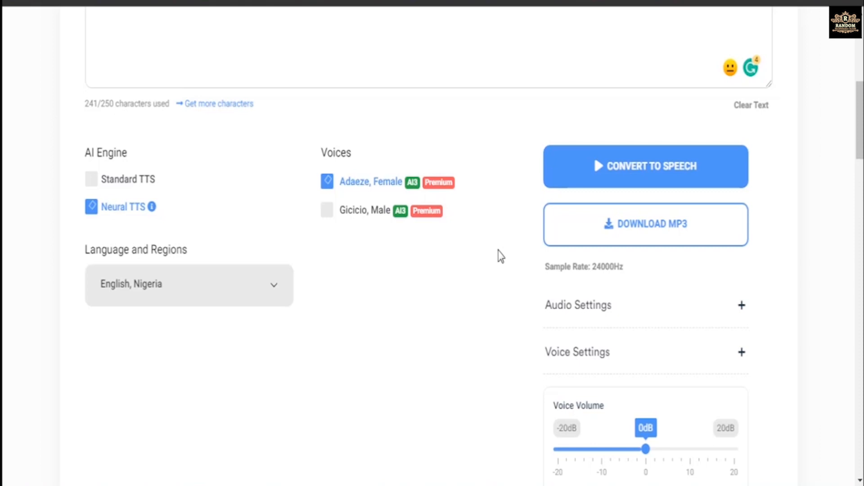
pyautogui.scroll(-5, 501, 256)
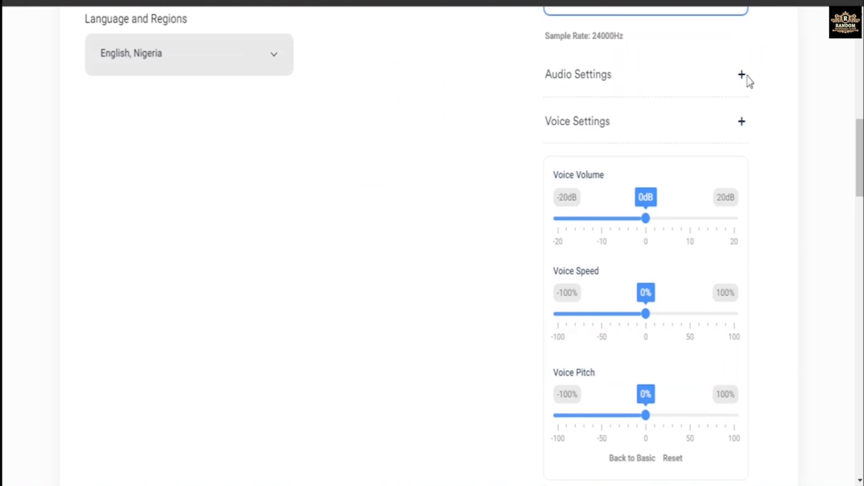
pyautogui.click(741, 75)
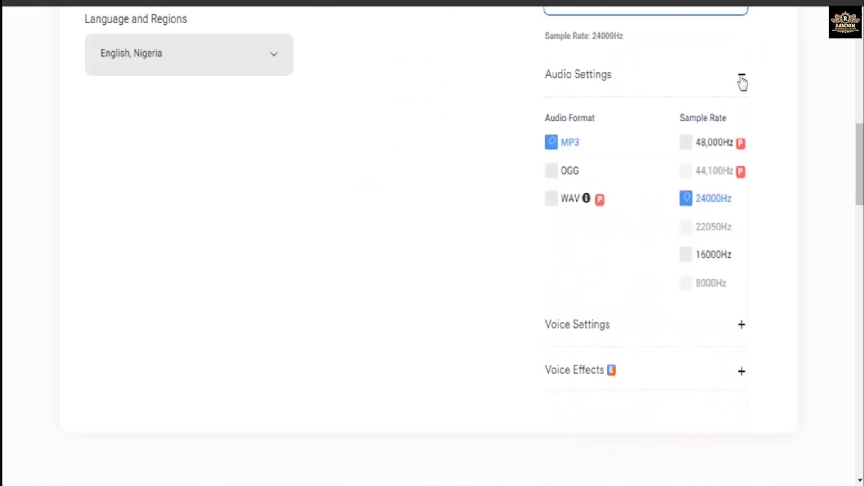
pyautogui.click(685, 143)
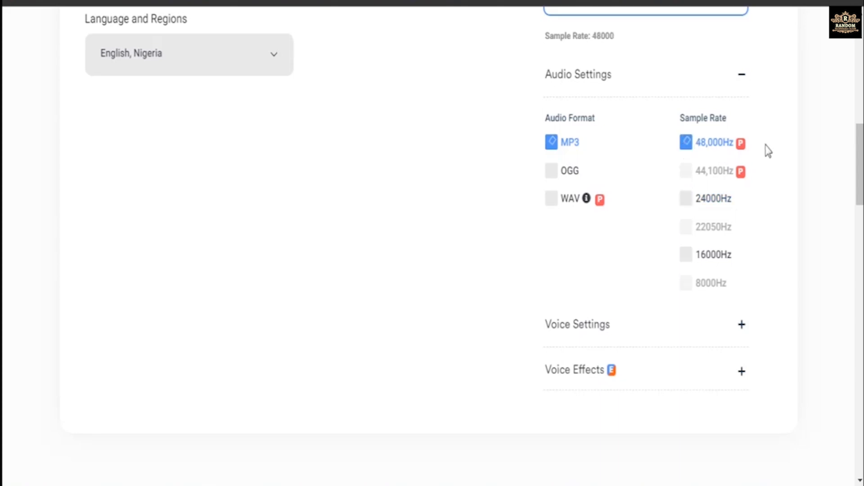
pyautogui.scroll(2, 769, 151)
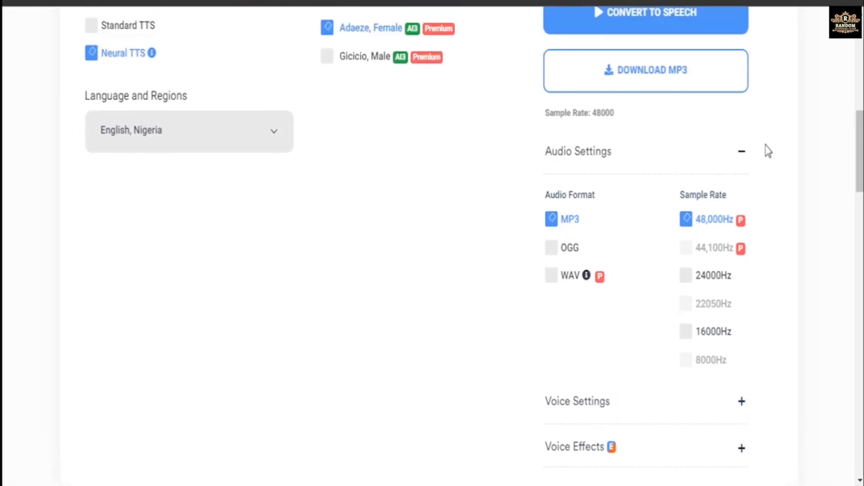
pyautogui.scroll(-4, 768, 151)
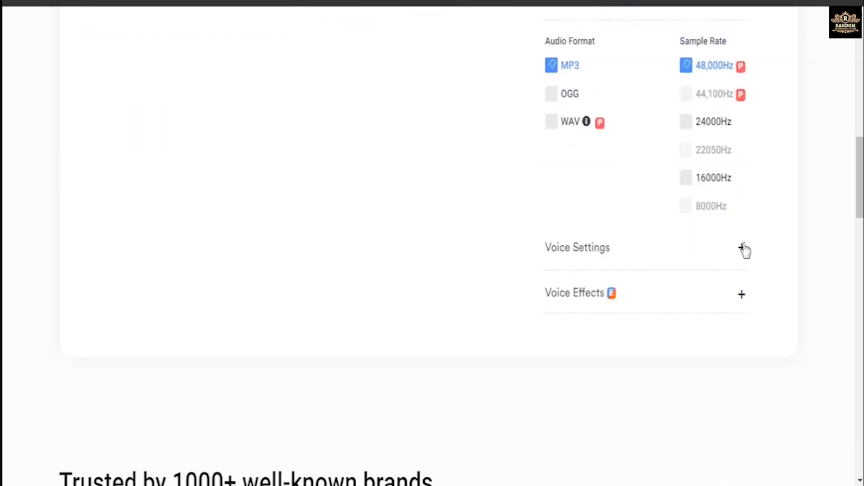
# Examine the voice volume, speed and pitch settings, and expand the voice effect options.
pyautogui.click(743, 252)
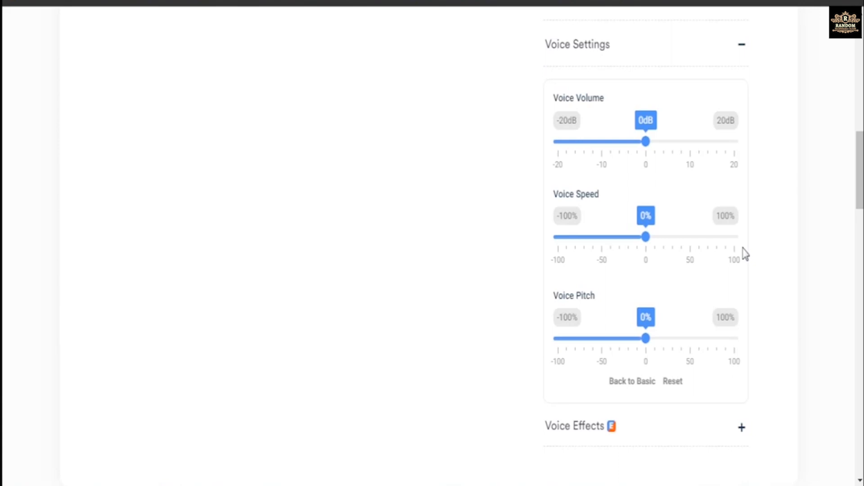
pyautogui.click(741, 46)
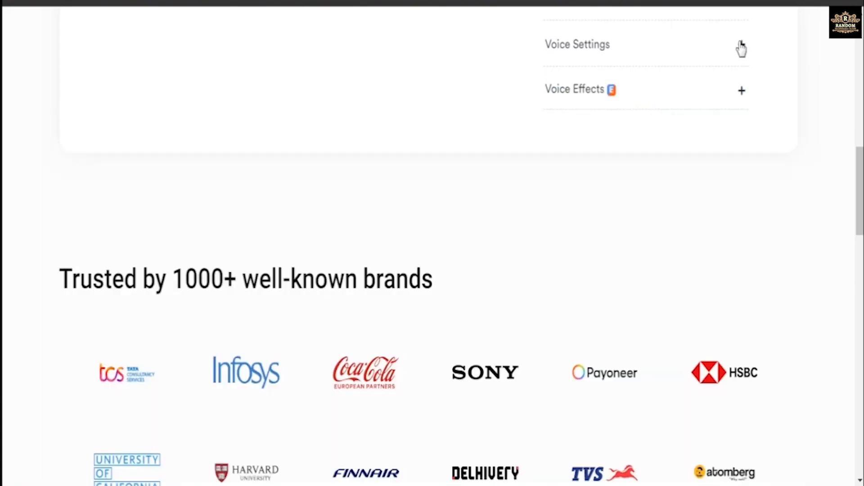
pyautogui.click(741, 95)
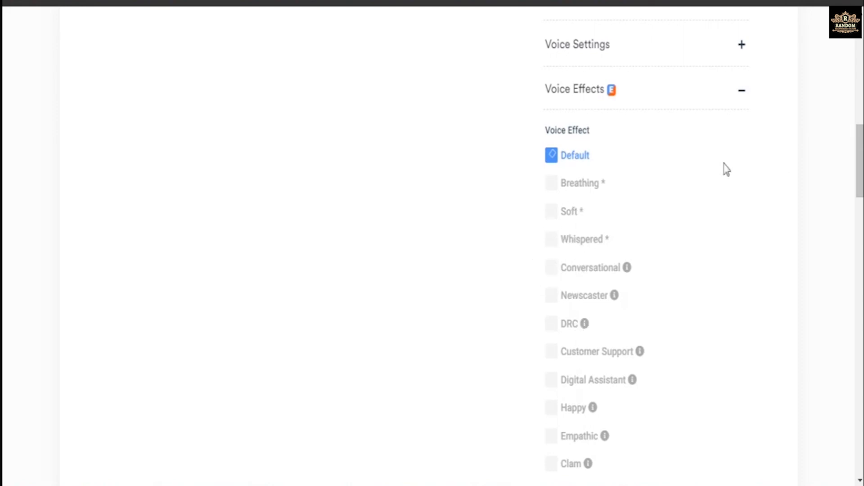
# Convert the script to speech with the Adaeze female voice and listen to the playback.
pyautogui.scroll(8, 798, 201)
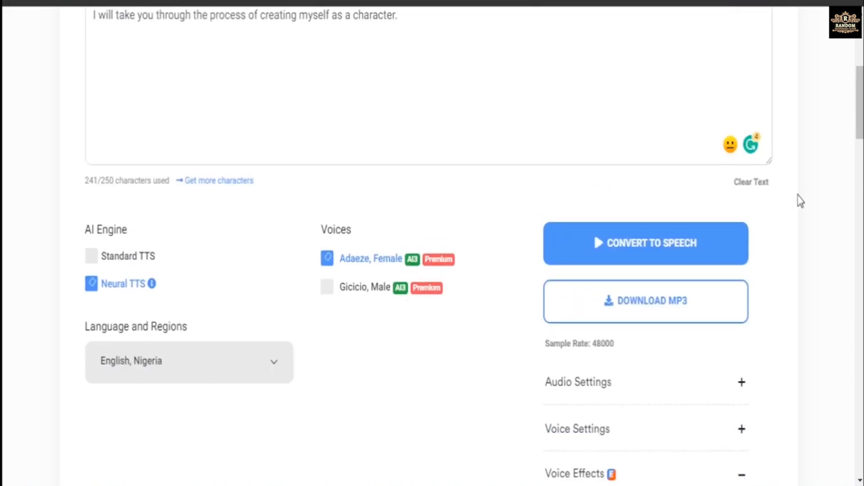
pyautogui.click(696, 245)
pyautogui.scroll(5, 769, 247)
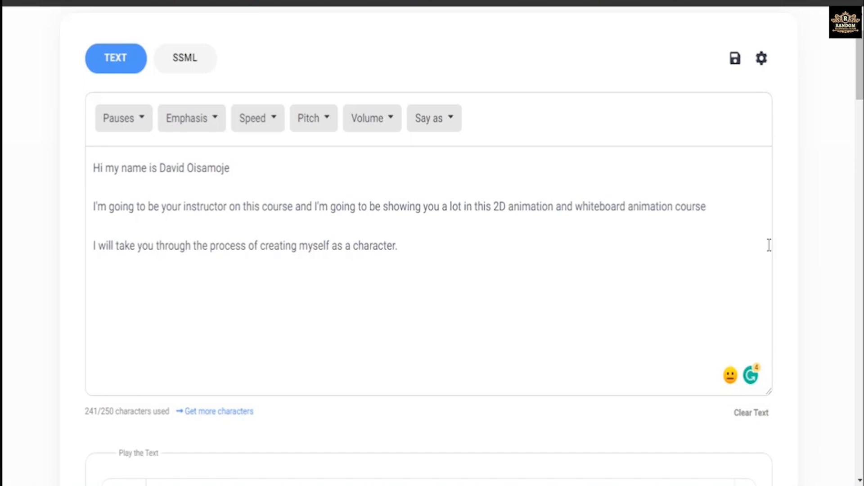
pyautogui.scroll(-3, 781, 241)
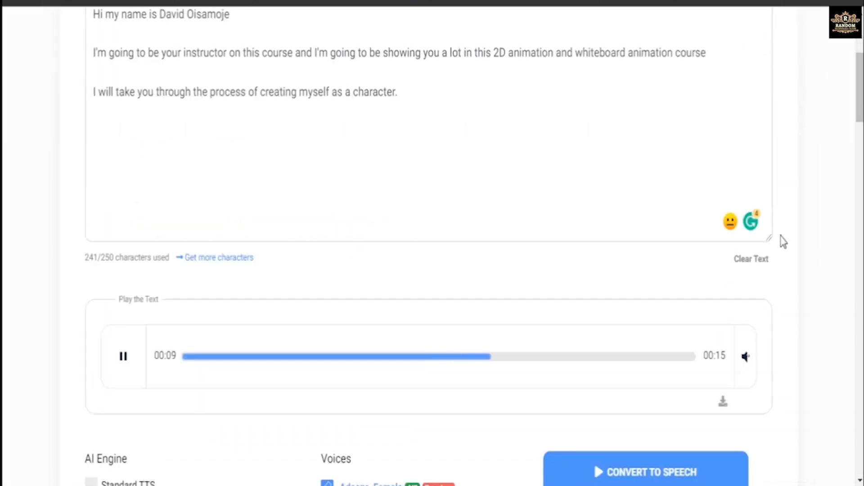
# Select the Gicicio male voice, convert the script to speech and listen to it.
pyautogui.scroll(-3, 783, 241)
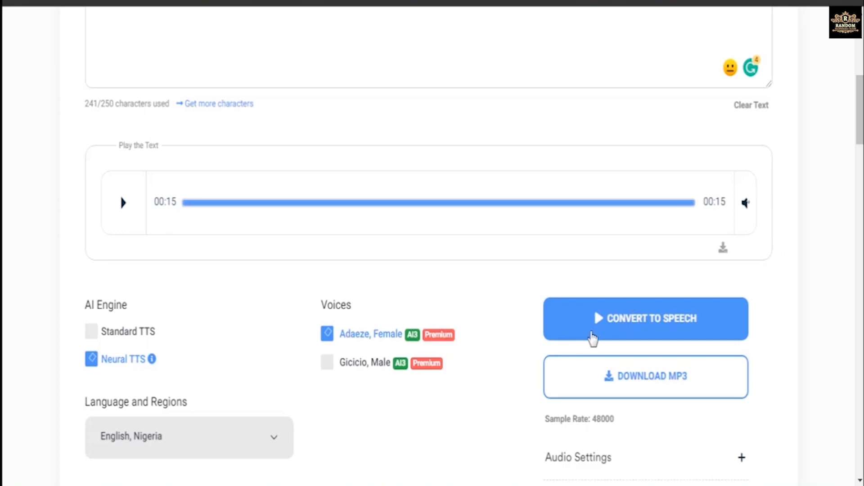
pyautogui.click(365, 365)
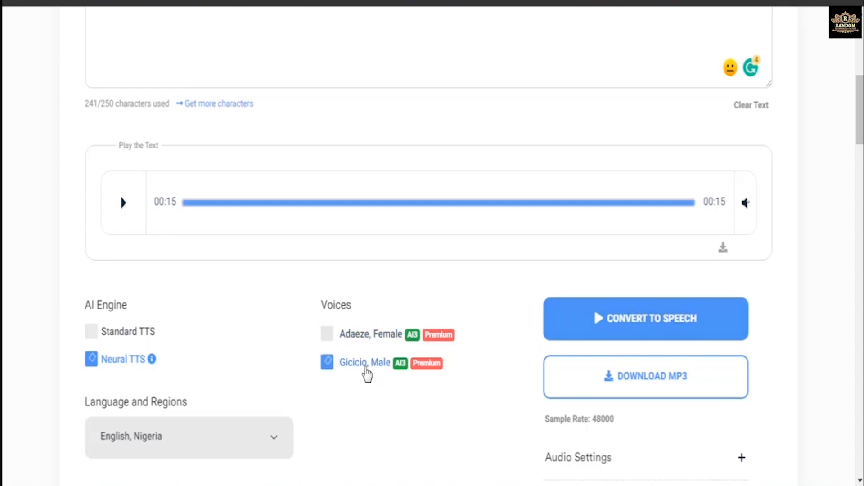
pyautogui.click(640, 318)
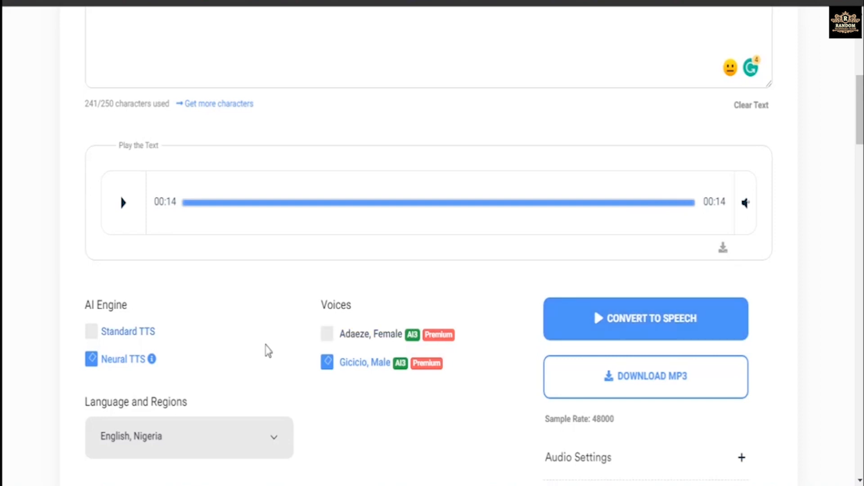
# Set the voice language and region to English, British and select the William male voice.
pyautogui.scroll(-5, 269, 350)
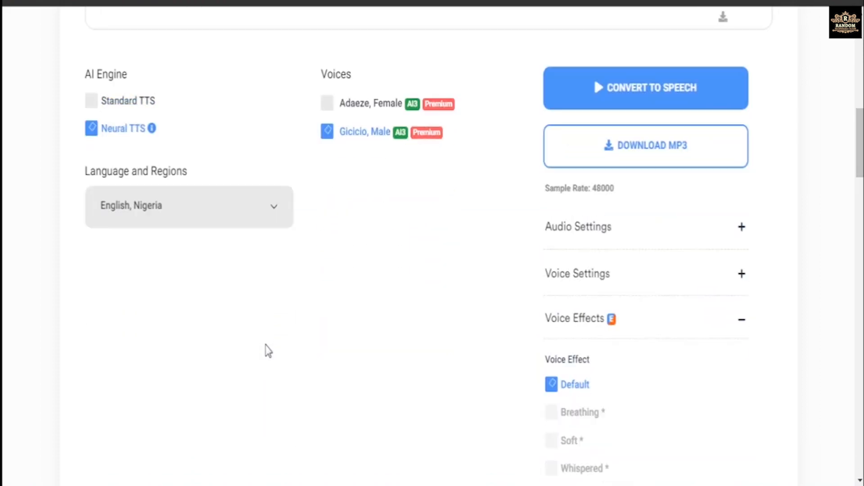
pyautogui.click(229, 216)
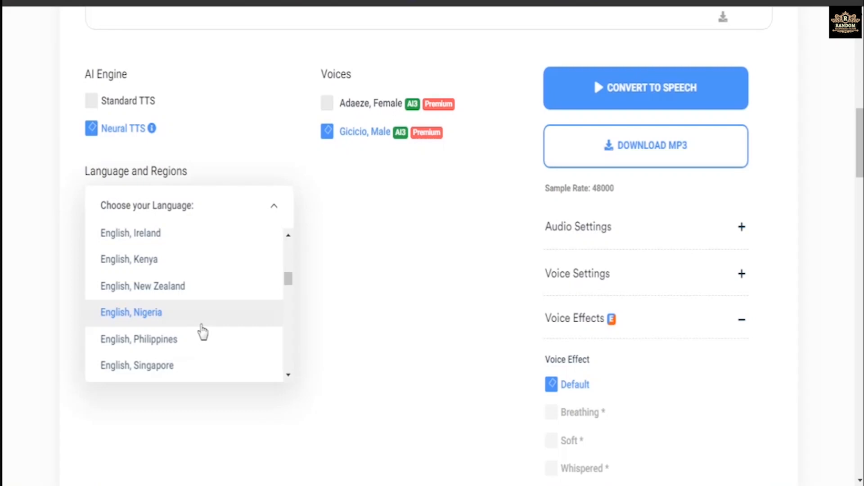
pyautogui.scroll(-3, 203, 332)
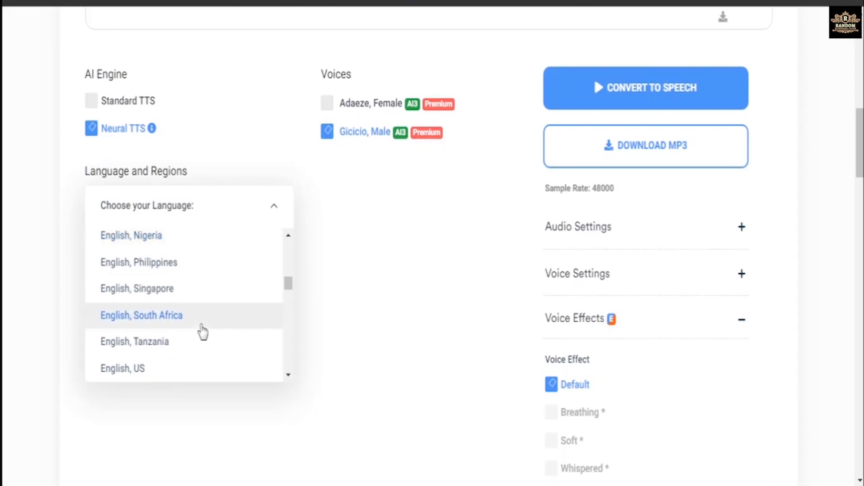
pyautogui.scroll(-3, 203, 332)
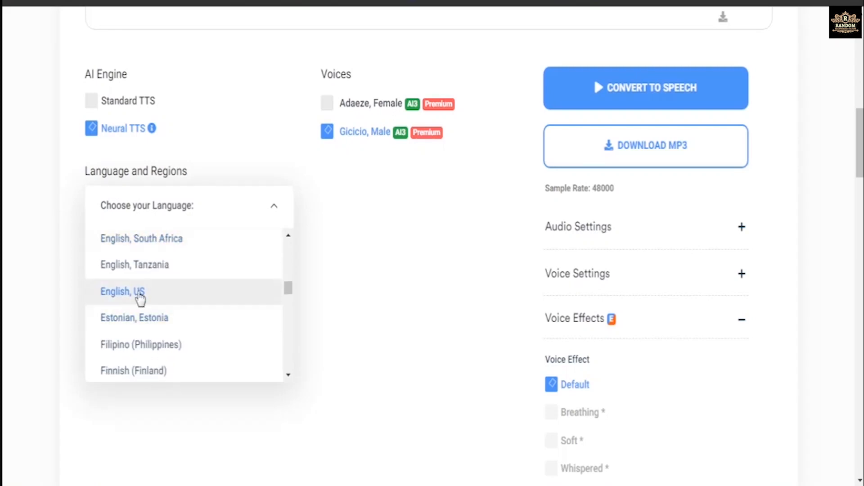
pyautogui.scroll(-3, 141, 297)
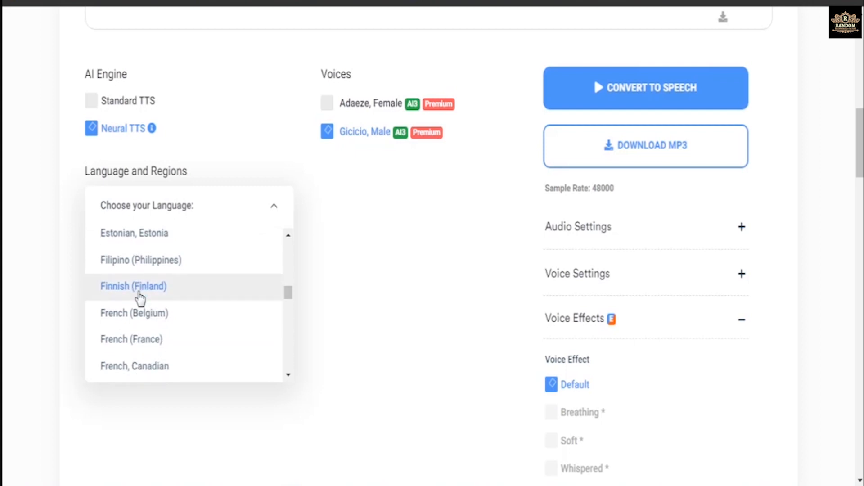
pyautogui.scroll(-3, 140, 298)
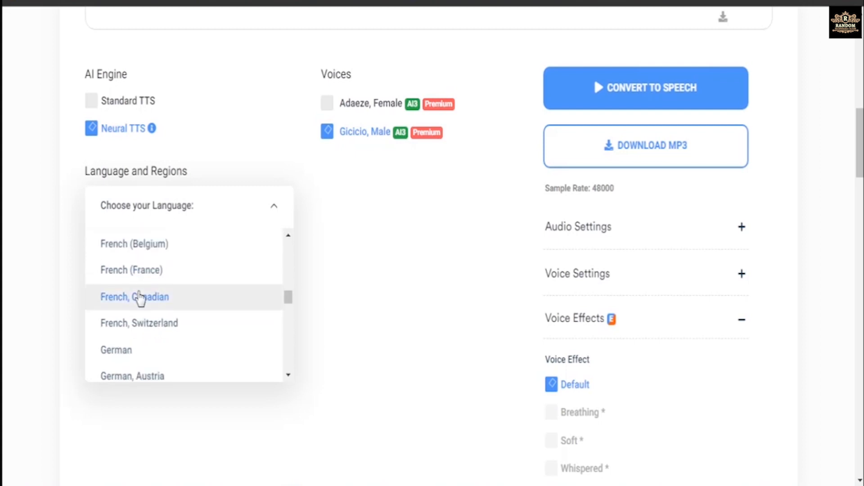
pyautogui.scroll(9, 141, 298)
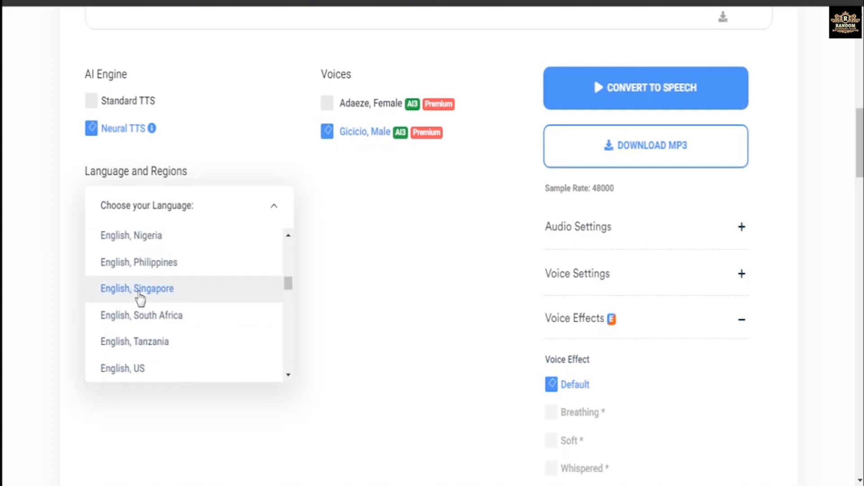
pyautogui.scroll(6, 140, 298)
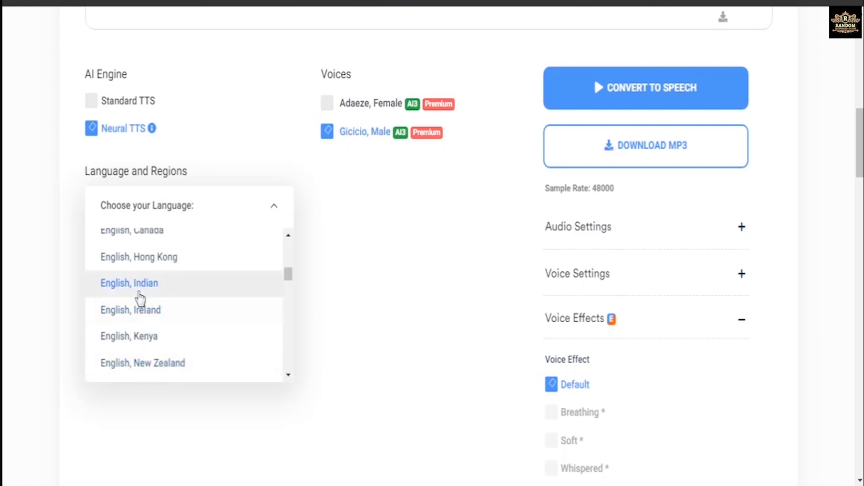
pyautogui.scroll(3, 141, 298)
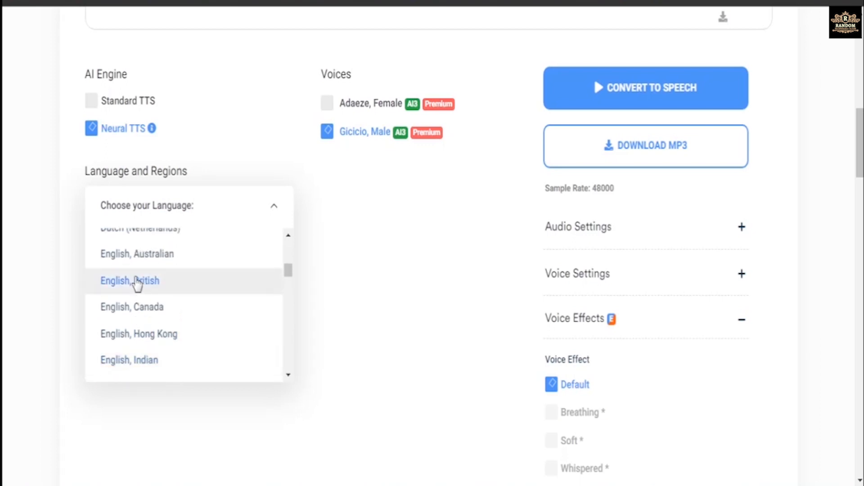
pyautogui.click(137, 282)
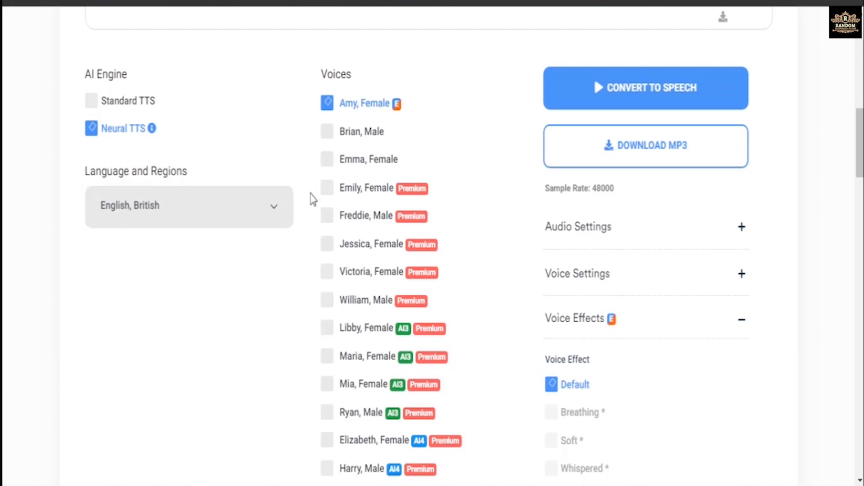
pyautogui.scroll(-2, 313, 198)
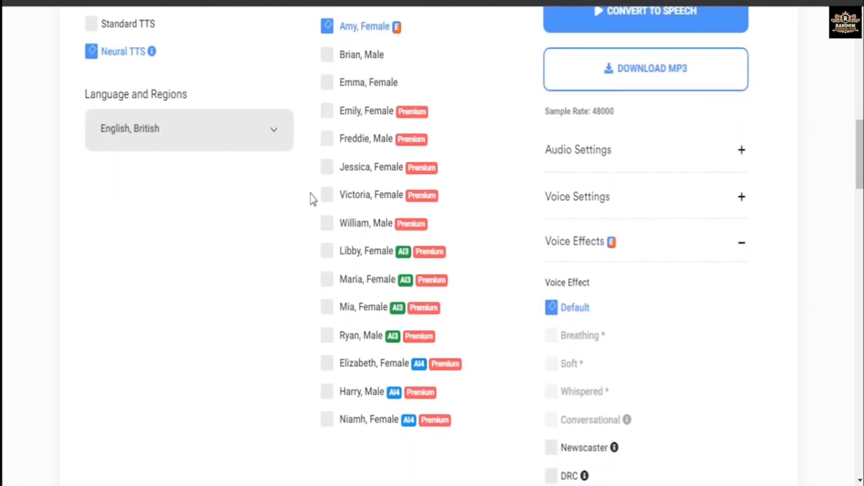
pyautogui.click(328, 227)
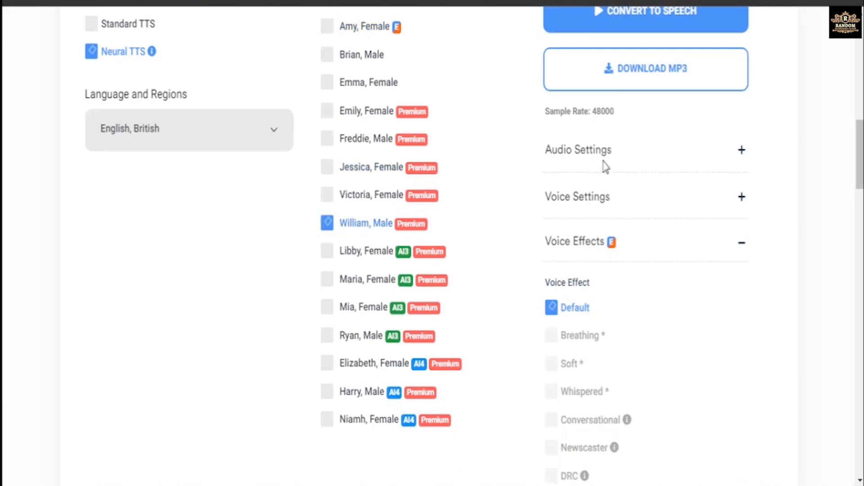
# Review the audio format, sample rate and voice effect options for the William voice, and collapse both sections.
pyautogui.click(743, 155)
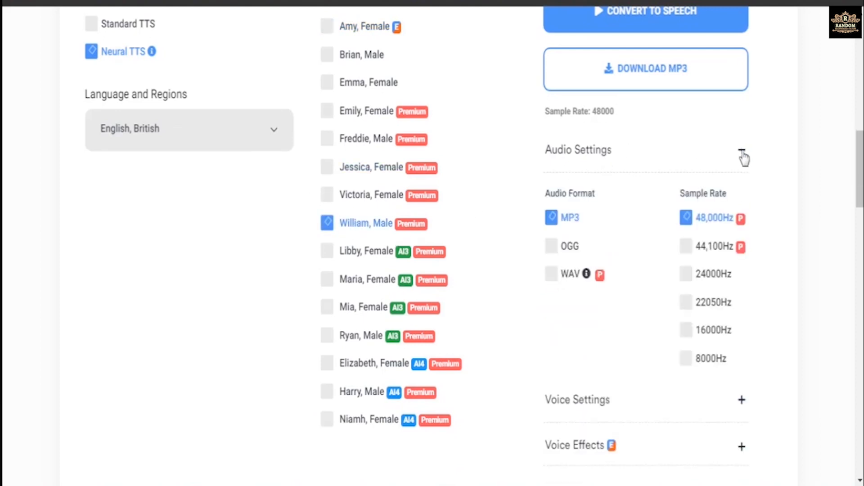
pyautogui.click(743, 155)
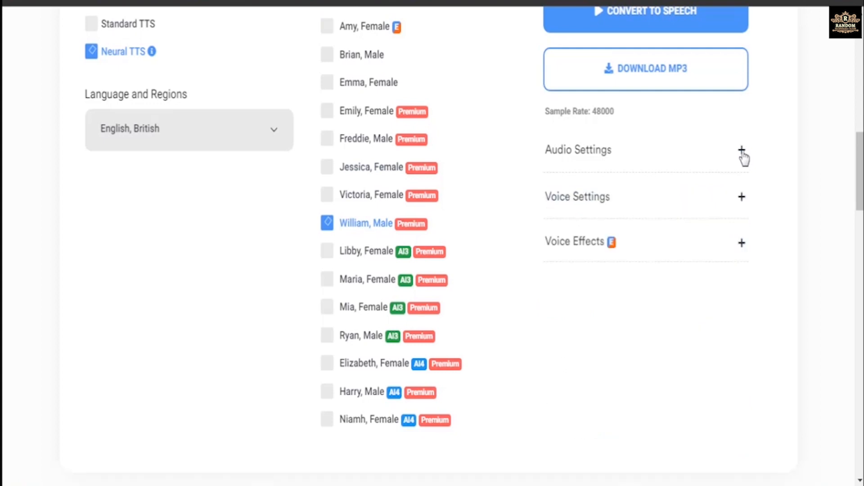
pyautogui.click(743, 245)
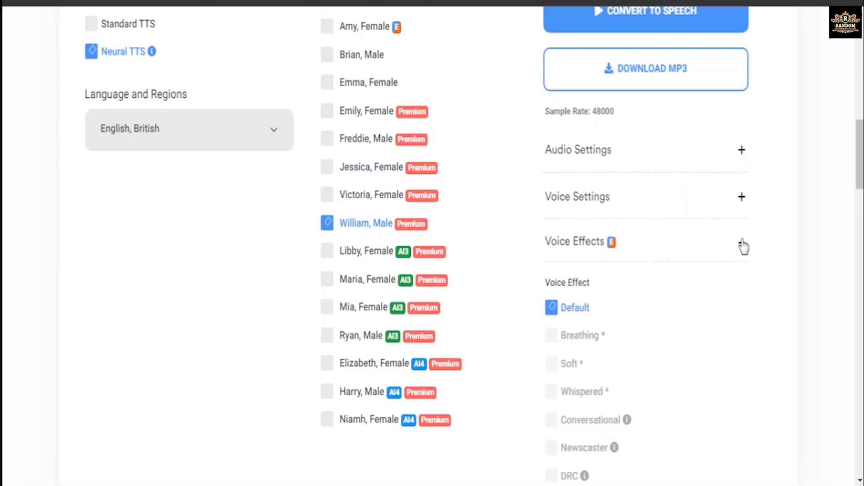
pyautogui.click(743, 246)
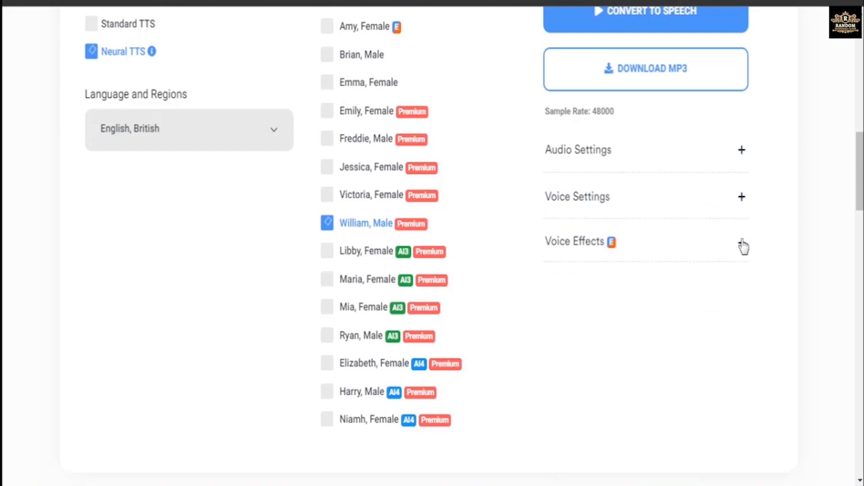
# Convert the script to speech with the selected William voice and listen to the voice-over alongside the text.
pyautogui.scroll(6, 769, 81)
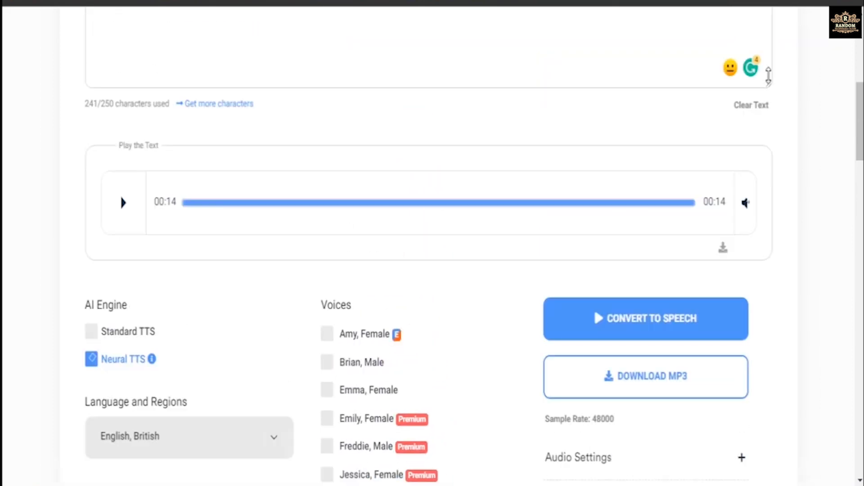
pyautogui.scroll(3, 768, 75)
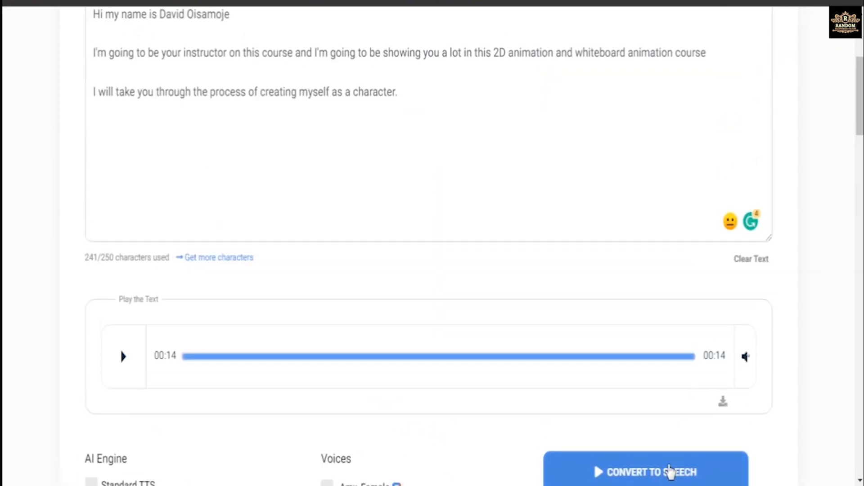
pyautogui.click(670, 470)
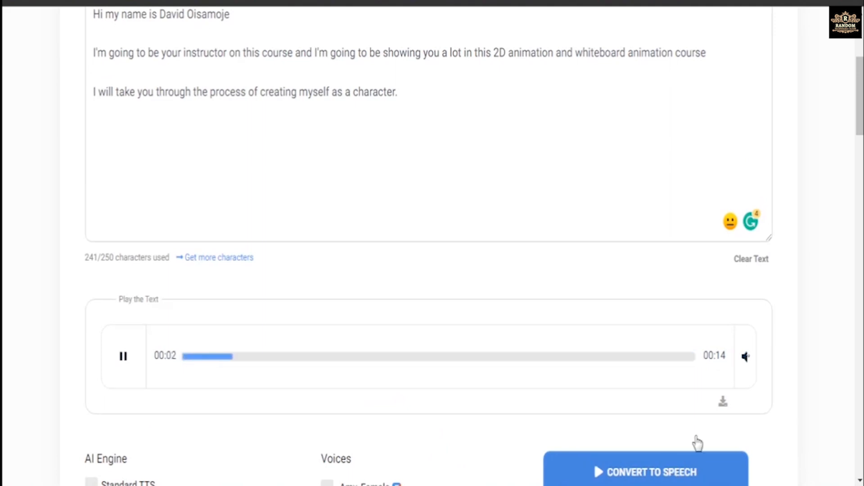
pyautogui.scroll(3, 780, 410)
pyautogui.scroll(1, 781, 409)
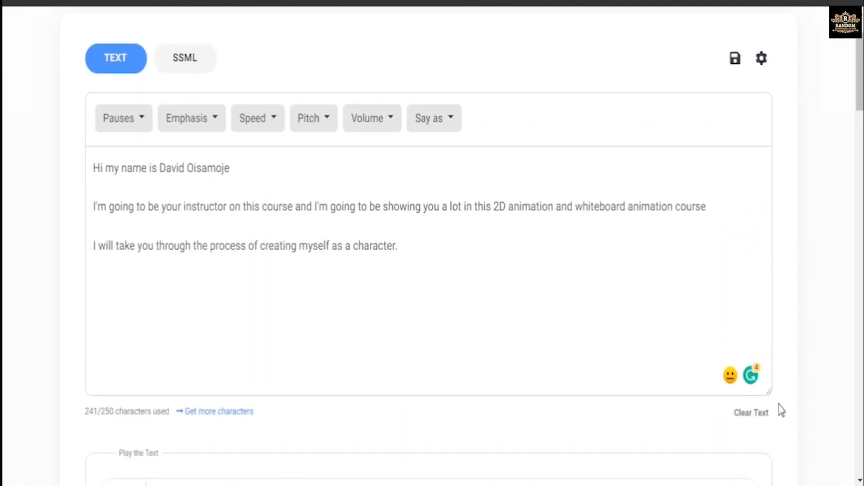
pyautogui.scroll(-2, 781, 409)
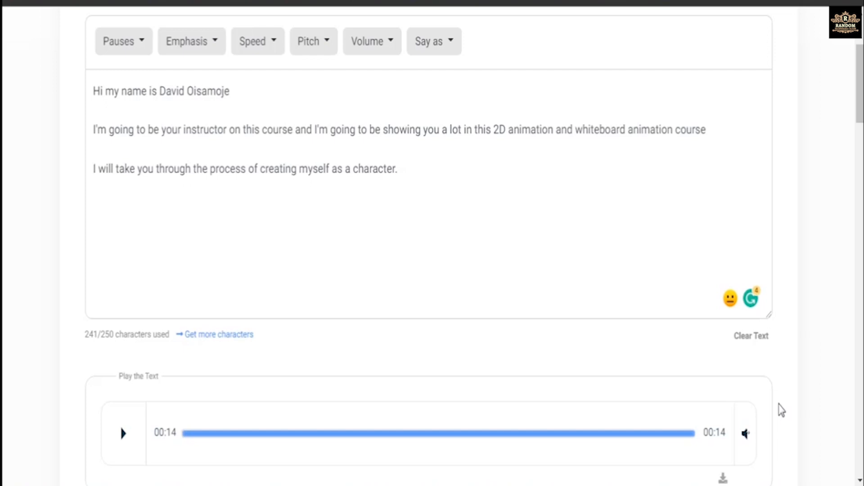
pyautogui.scroll(3, 781, 409)
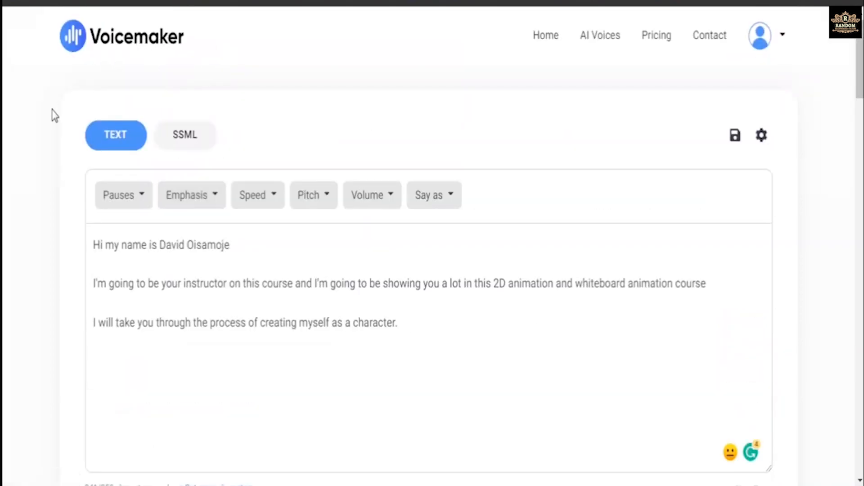
# Switch to Vyond and look through the folders and videos in Your Videos.
pyautogui.scroll(-15, 64, 180)
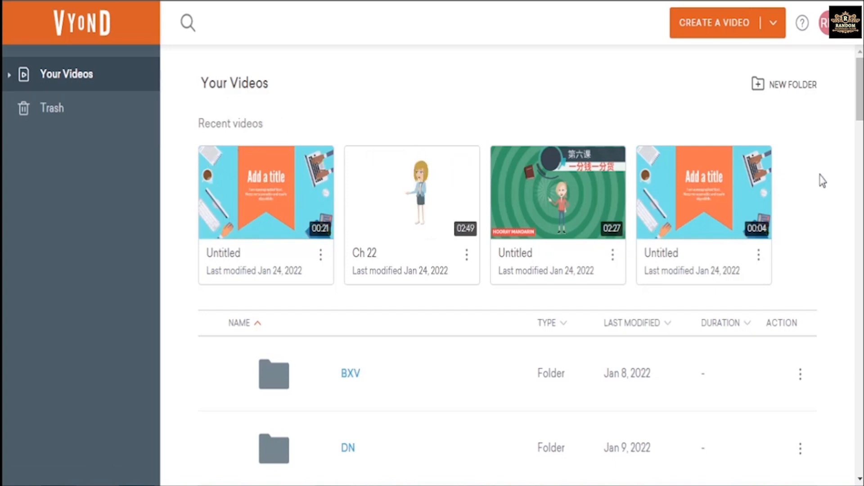
pyautogui.scroll(-10, 823, 181)
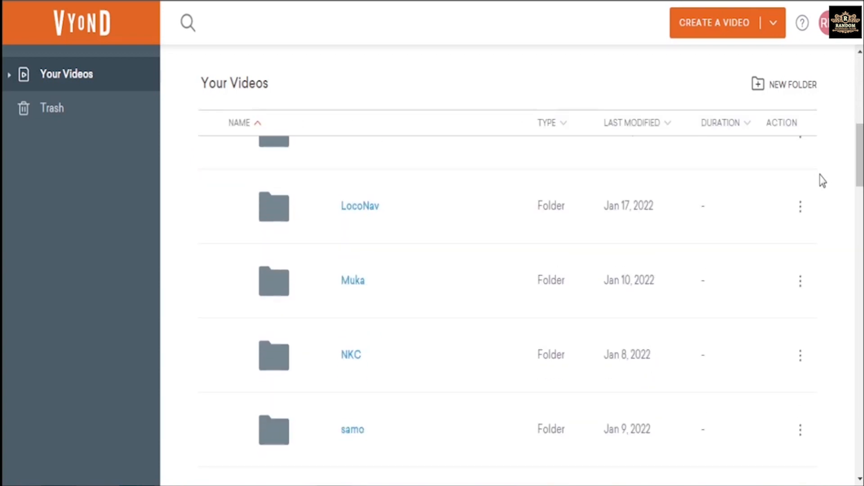
pyautogui.scroll(-10, 823, 181)
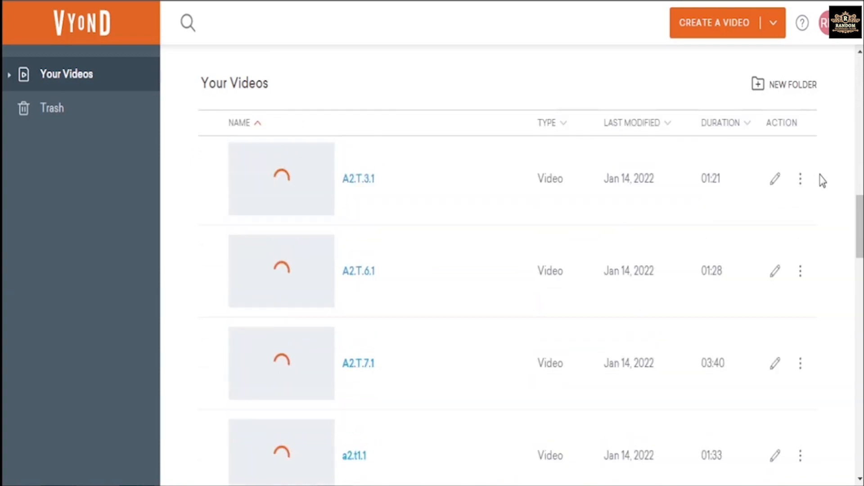
pyautogui.scroll(5, 823, 181)
pyautogui.scroll(10, 823, 180)
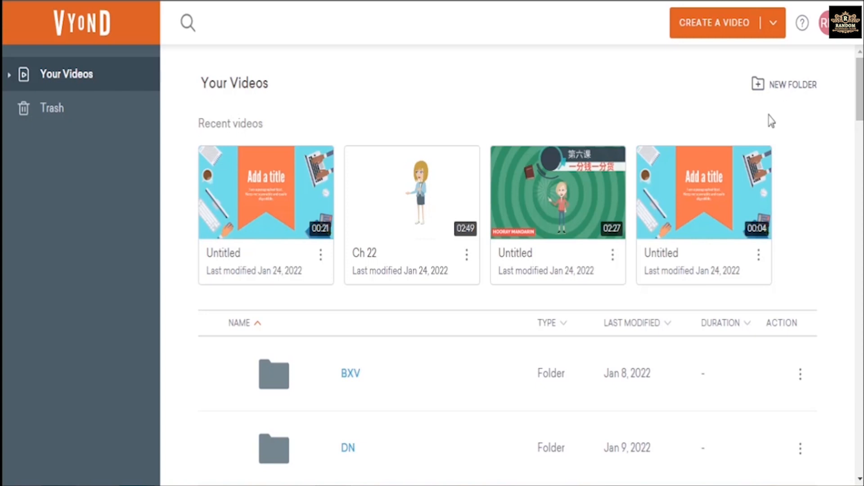
# Review the download, share, rename, copy and move options of the 00:04 Untitled video, and dismiss them.
pyautogui.click(759, 261)
pyautogui.moveTo(759, 265)
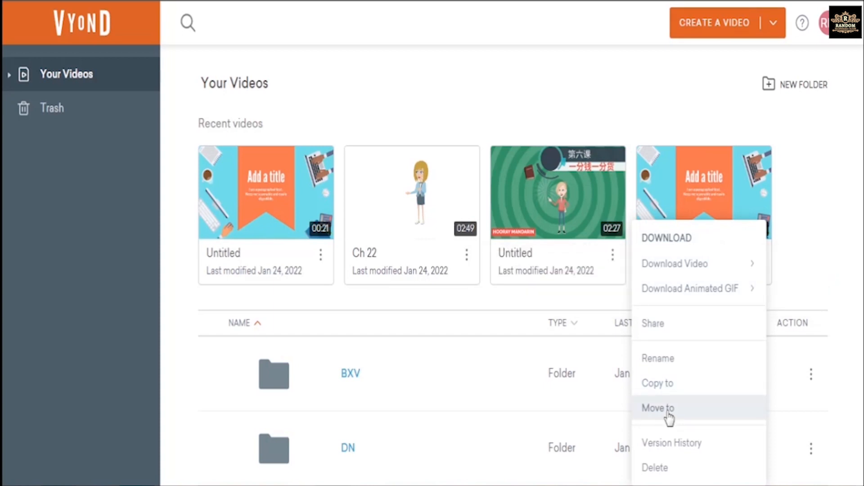
pyautogui.click(829, 242)
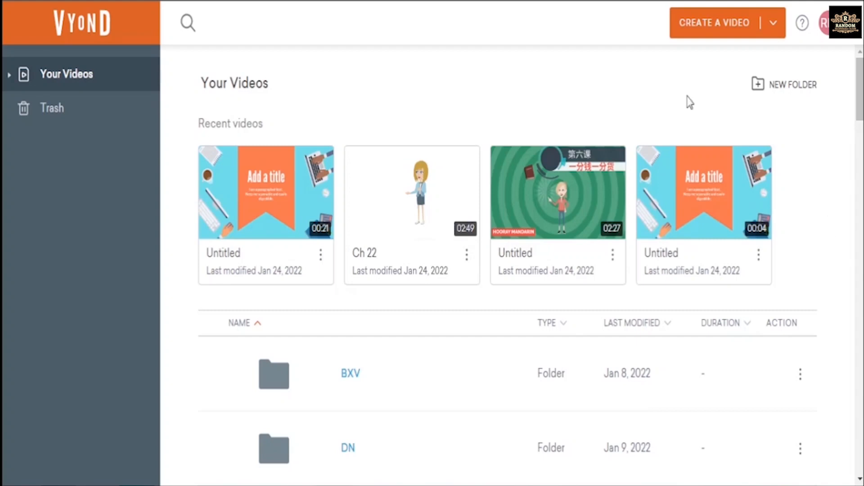
# Start creating a new video and compare the recommended uses of the Contemporary, Business Friendly and Whiteboard Animation styles.
pyautogui.click(713, 30)
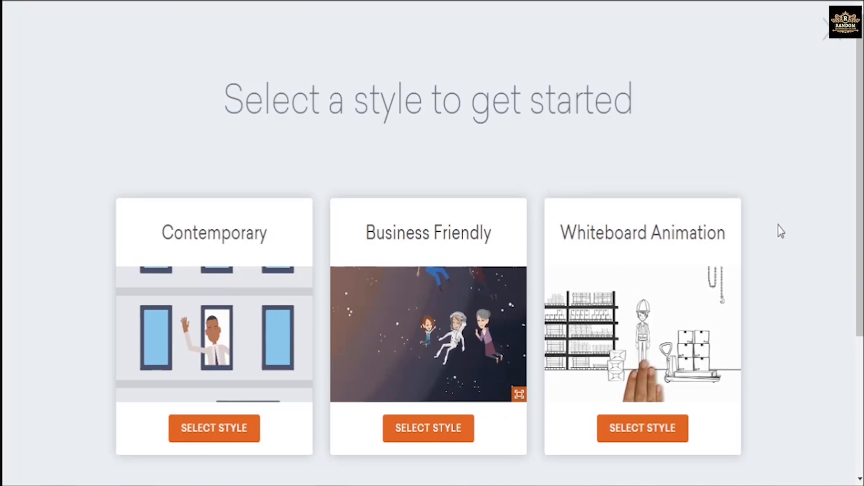
pyautogui.scroll(-4, 779, 230)
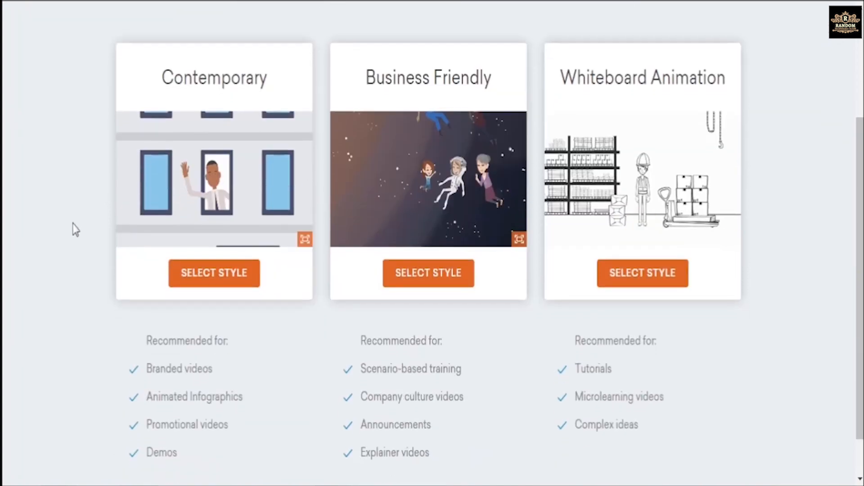
pyautogui.scroll(-1, 75, 230)
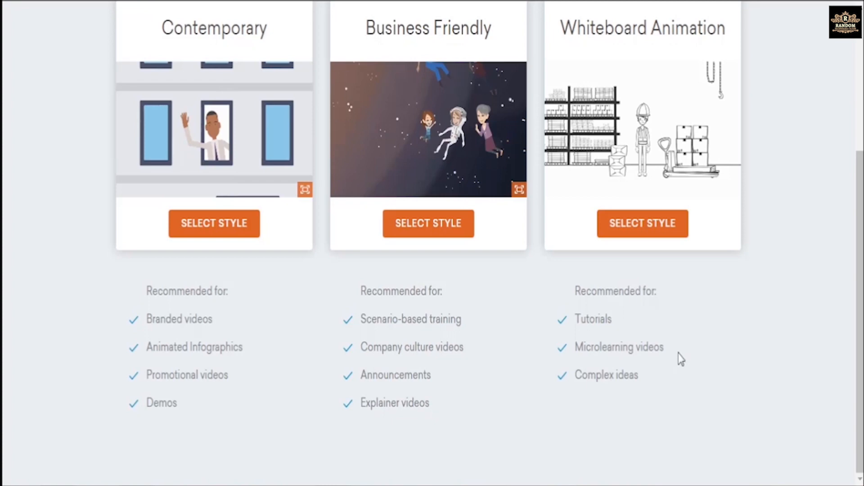
pyautogui.scroll(5, 681, 327)
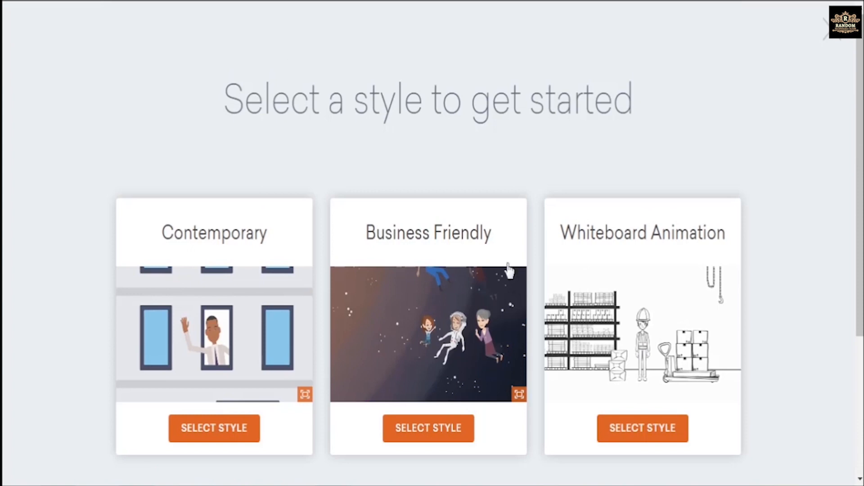
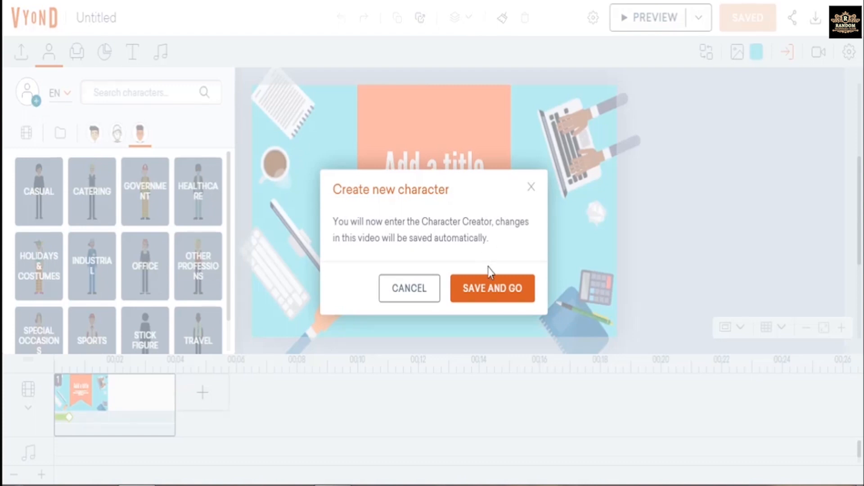
# Save the video, enter the Character Creator, and start a Business Friendly male character with the slimmest adult body type.
pyautogui.click(486, 297)
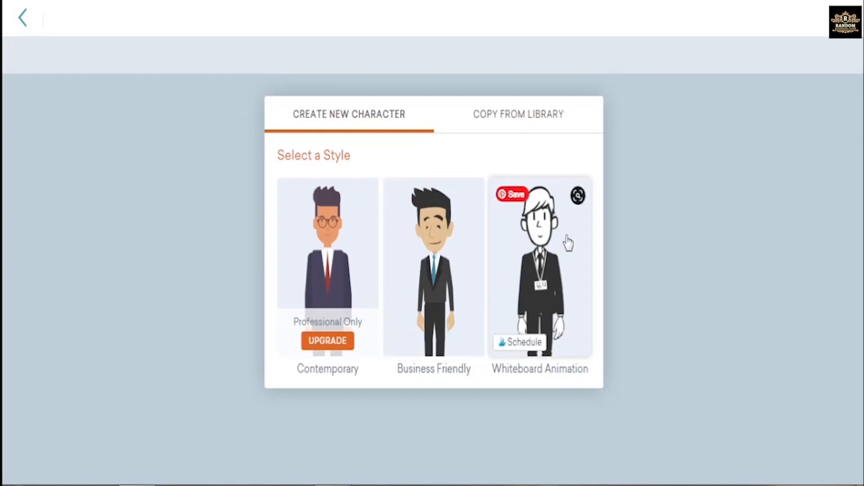
pyautogui.click(444, 272)
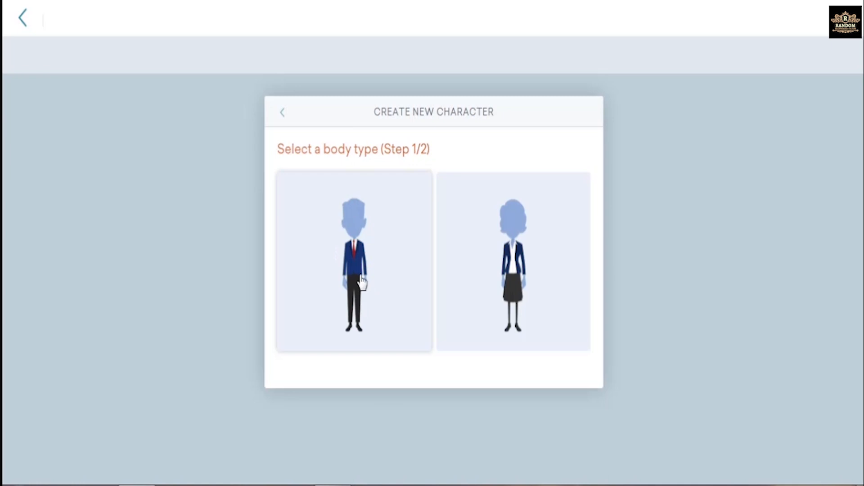
pyautogui.click(361, 280)
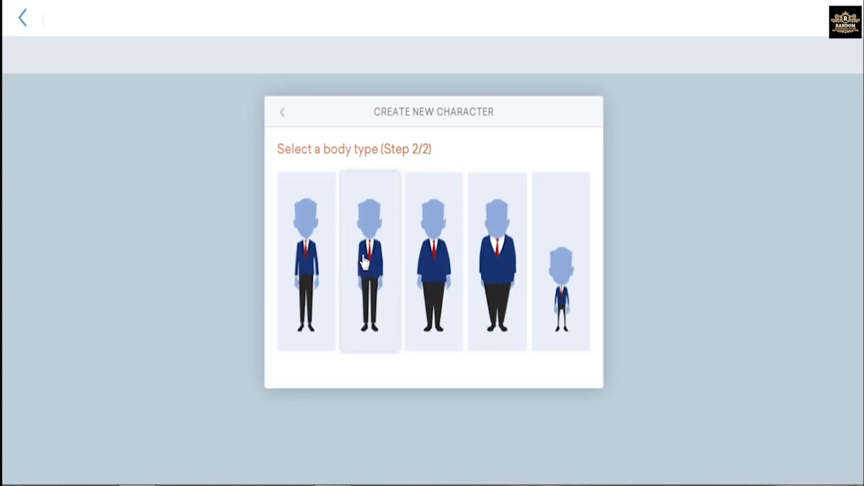
pyautogui.click(309, 263)
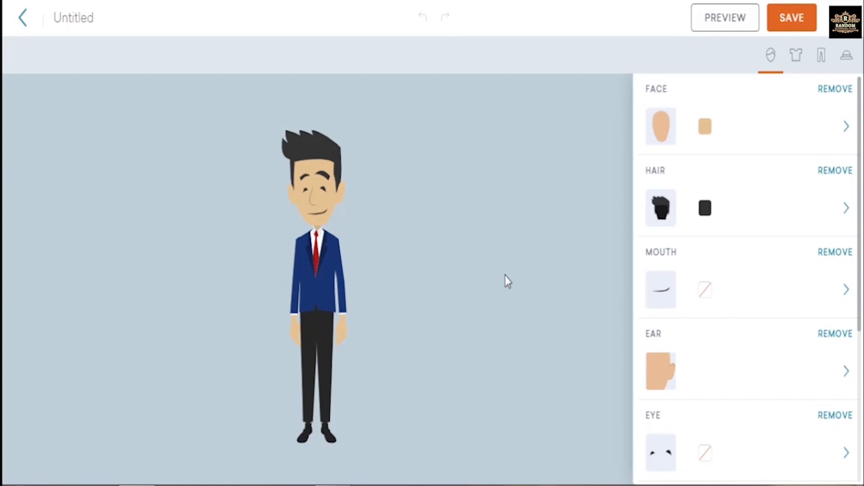
# Try several face shapes on the character, including the black-bearded one, and apply the fourth face shape.
pyautogui.click(666, 135)
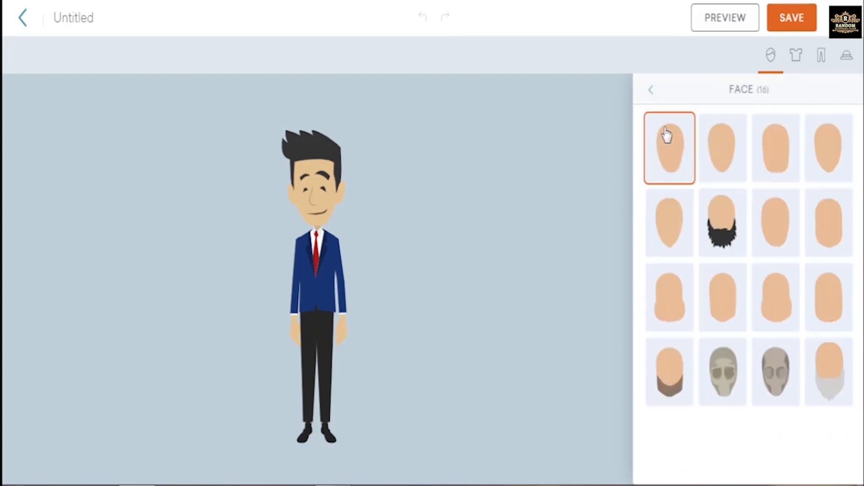
pyautogui.click(725, 148)
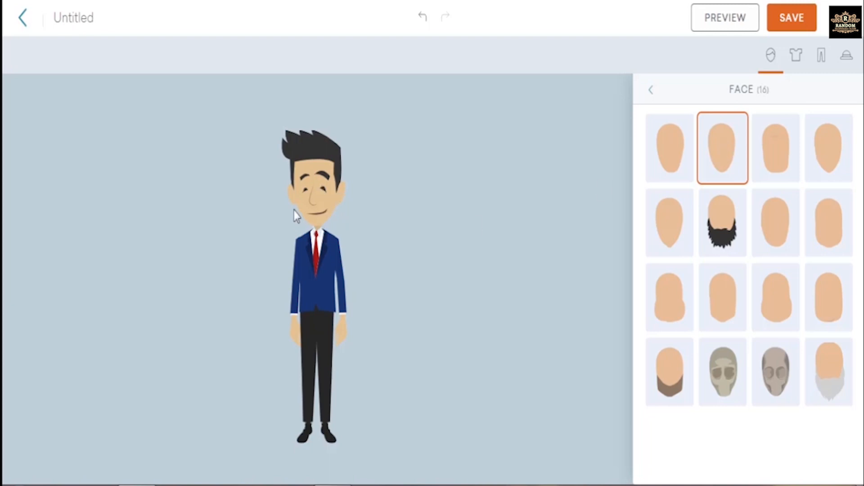
pyautogui.click(782, 149)
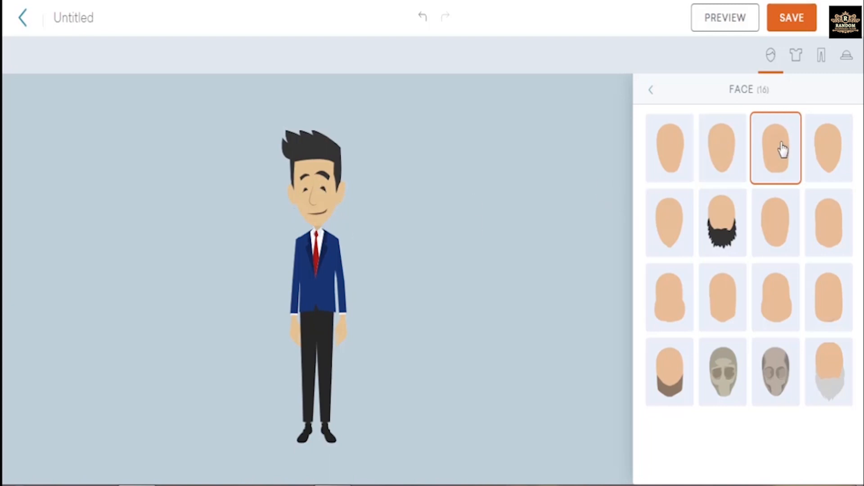
pyautogui.click(832, 153)
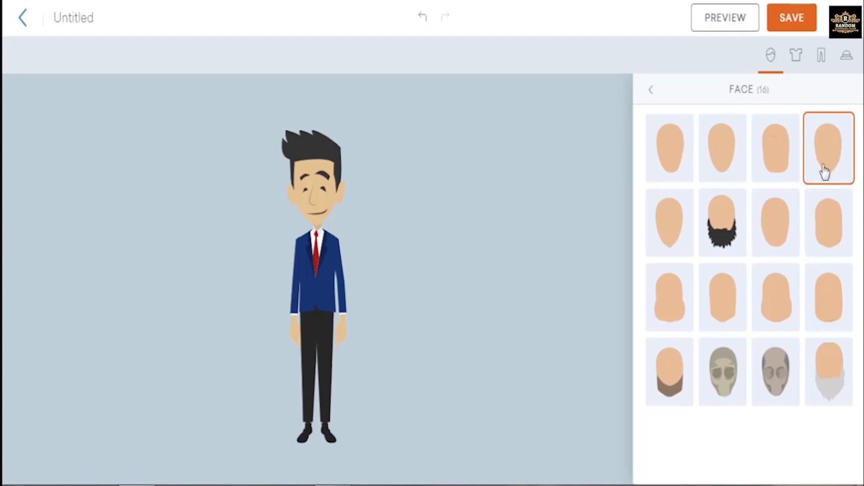
pyautogui.click(728, 228)
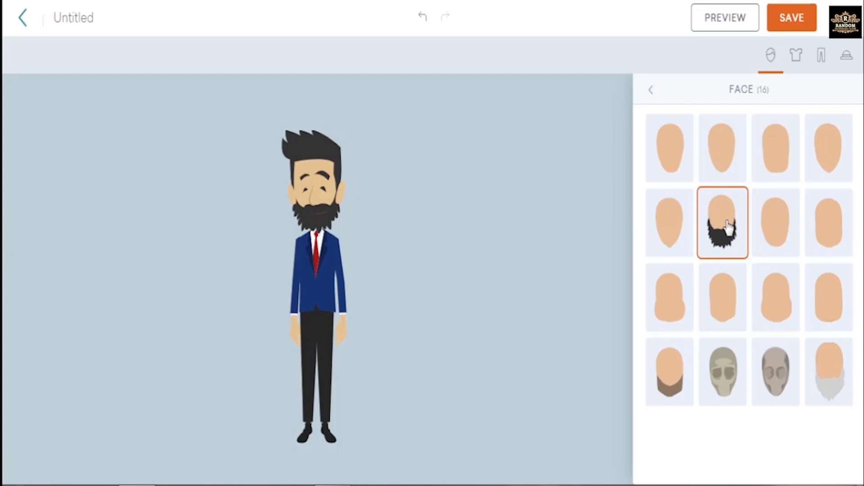
pyautogui.click(828, 150)
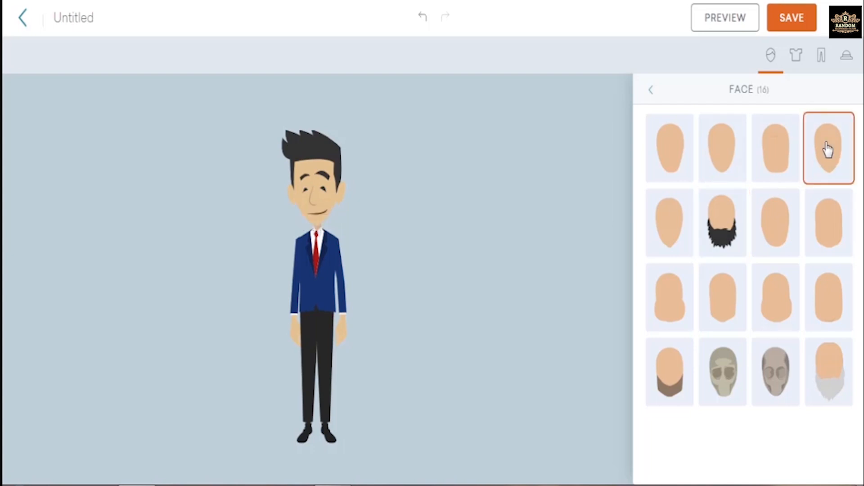
pyautogui.click(651, 92)
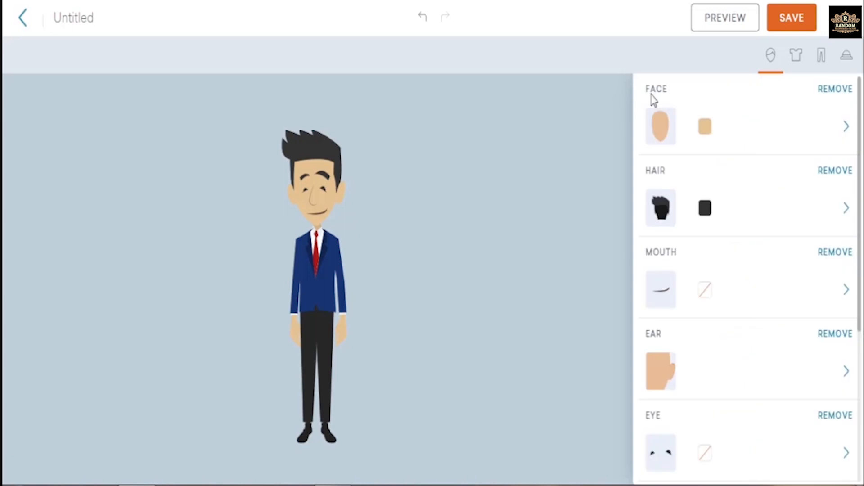
# Try the AC8151 skin tone, and set the character's skin colour to the suggested dark brown 8D6850.
pyautogui.click(705, 131)
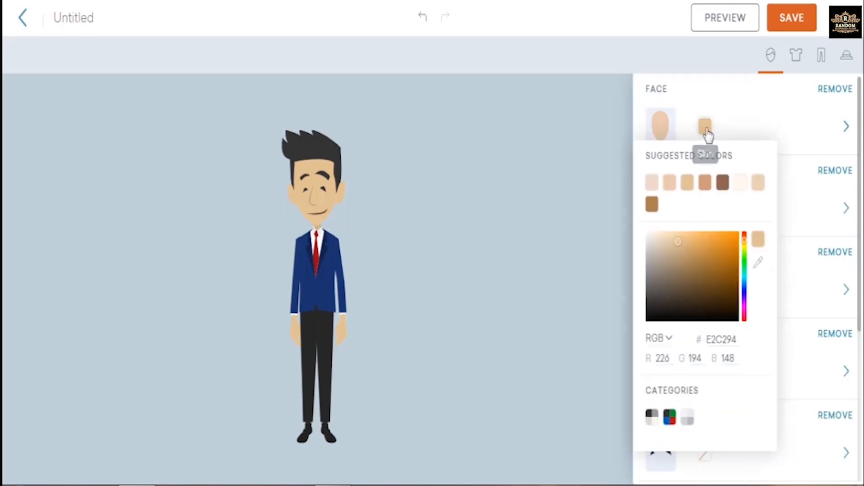
pyautogui.click(652, 206)
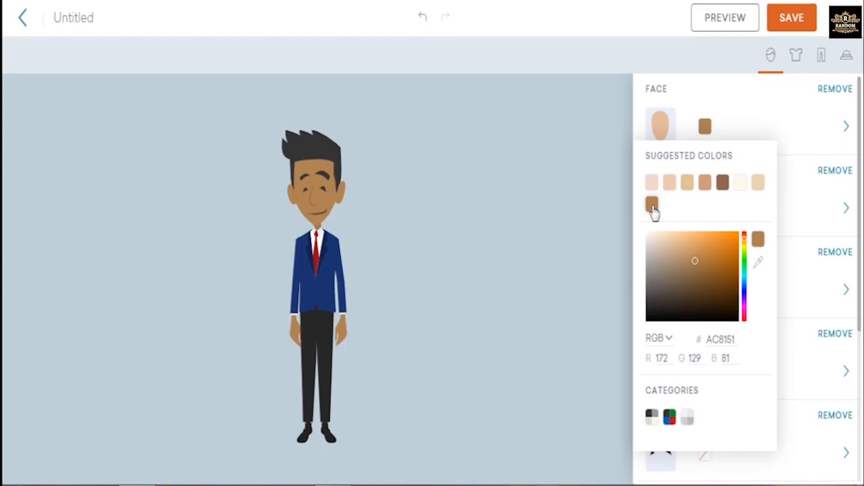
pyautogui.click(723, 184)
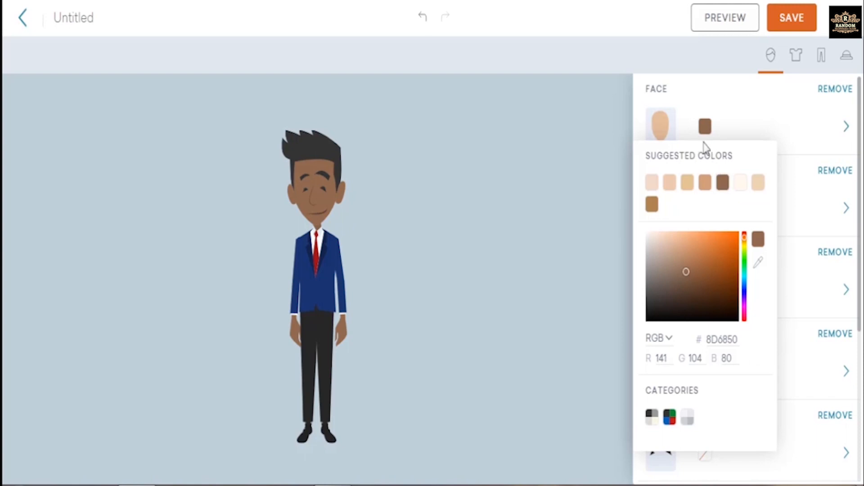
pyautogui.click(658, 97)
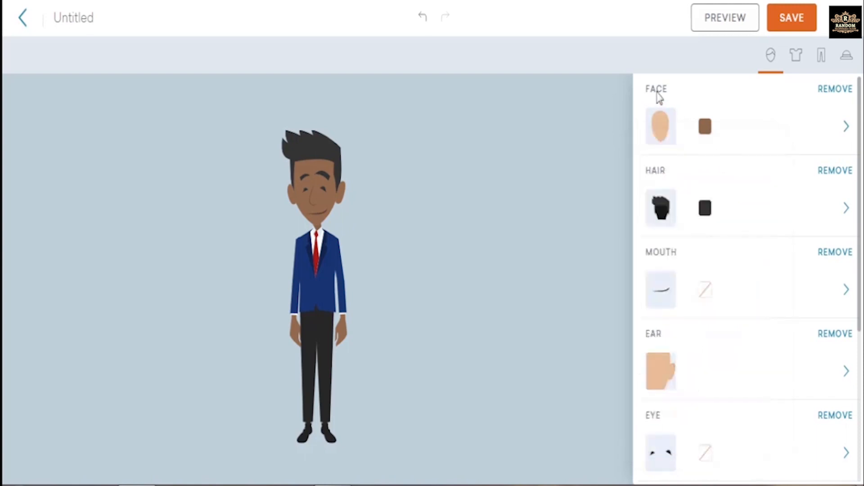
# Look through the hair styles and give the character the yellow straw hat.
pyautogui.click(661, 215)
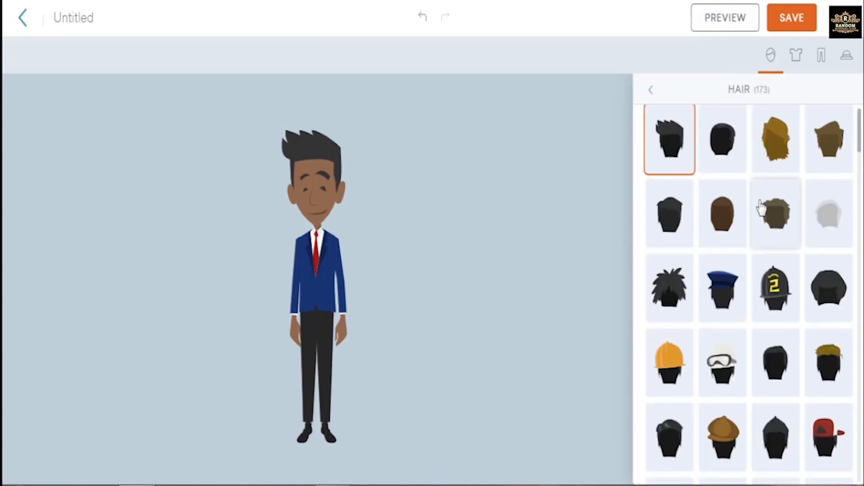
pyautogui.scroll(-3, 760, 208)
pyautogui.scroll(-2, 761, 208)
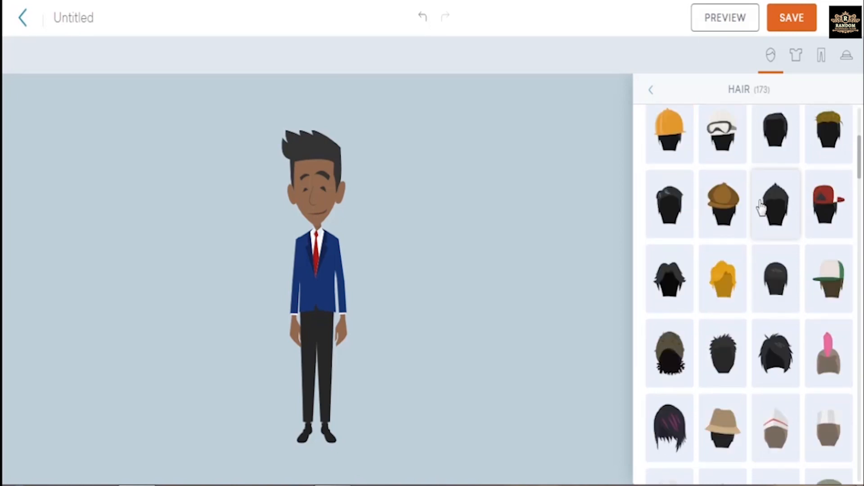
pyautogui.scroll(-2, 761, 208)
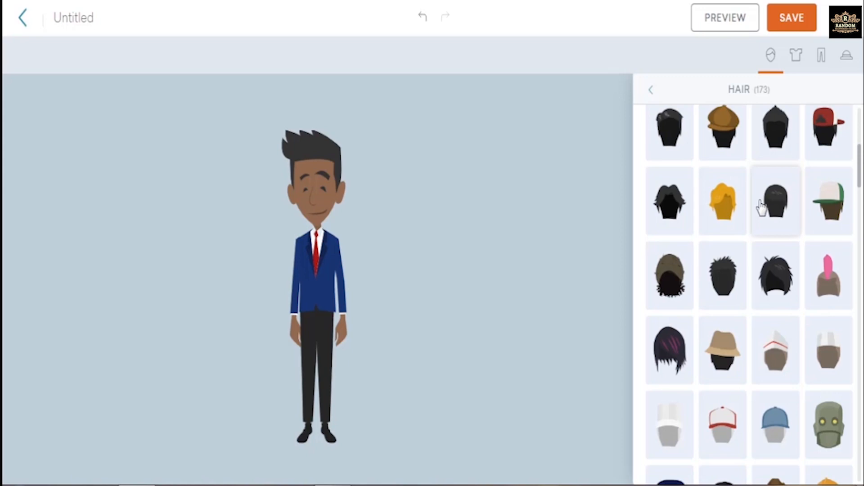
pyautogui.scroll(-6, 760, 207)
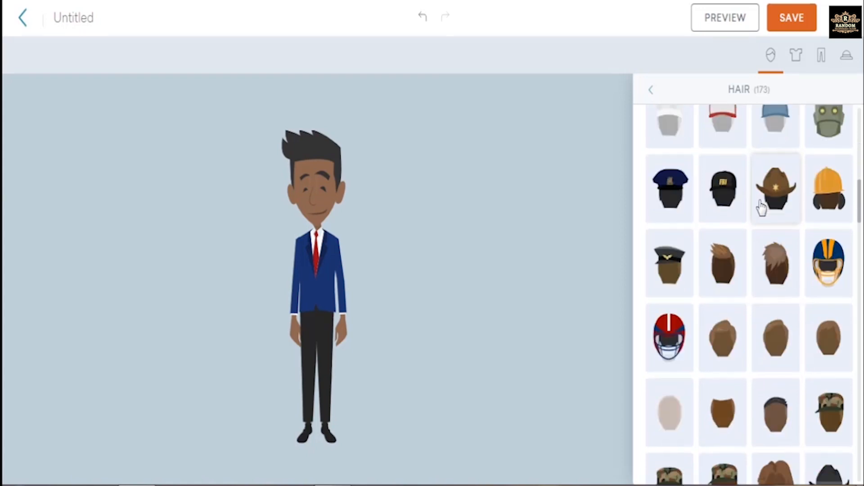
pyautogui.scroll(-4, 761, 208)
pyautogui.scroll(-2, 760, 208)
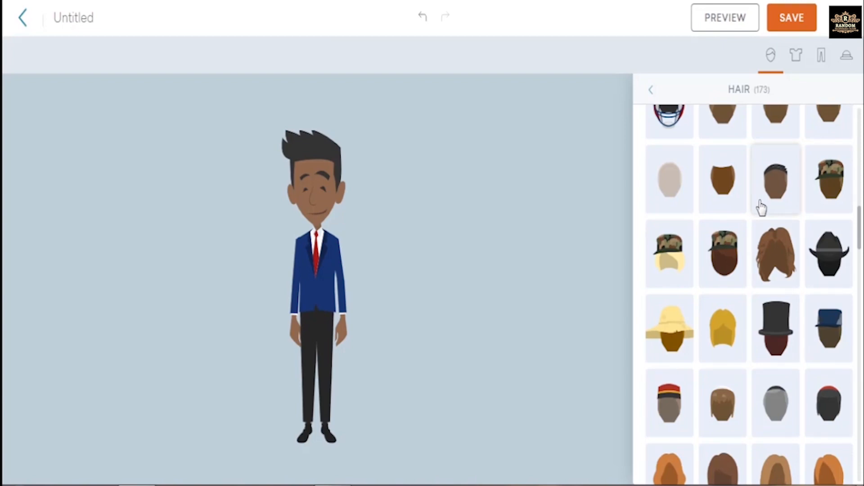
pyautogui.click(672, 345)
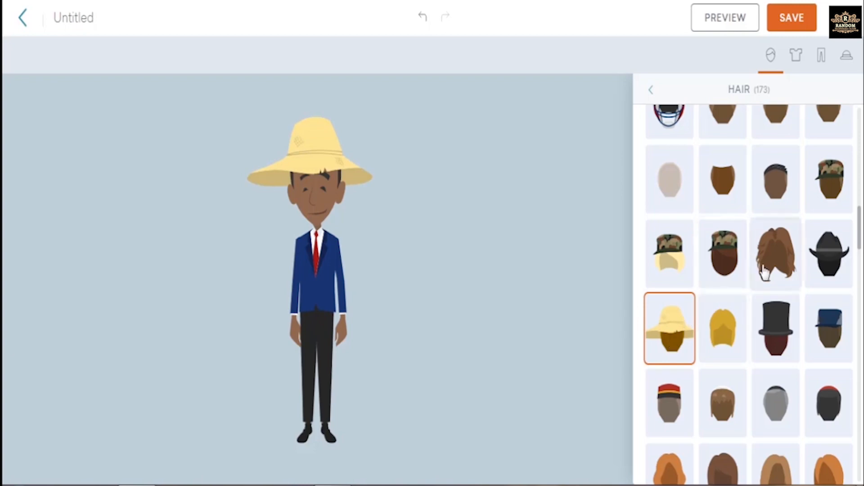
# Look through the remaining hair styles and replace the straw hat with the short curly high-top hair.
pyautogui.scroll(-2, 764, 272)
pyautogui.scroll(-4, 763, 272)
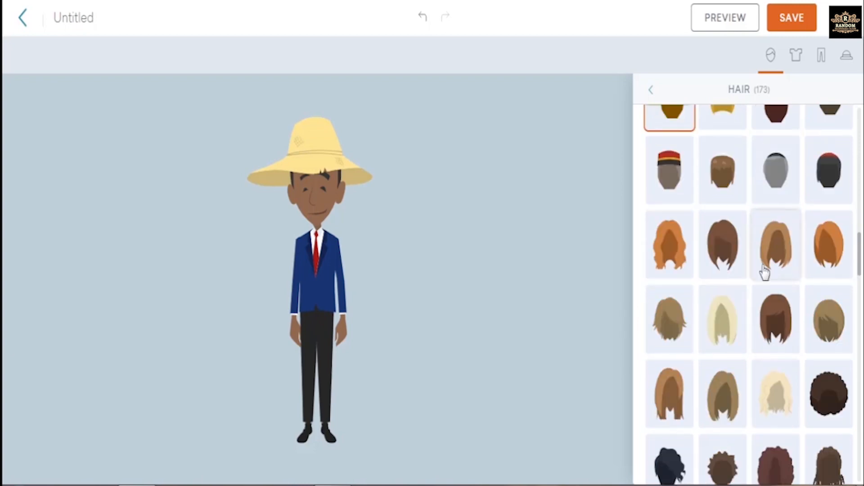
pyautogui.scroll(-4, 765, 272)
pyautogui.scroll(-6, 765, 272)
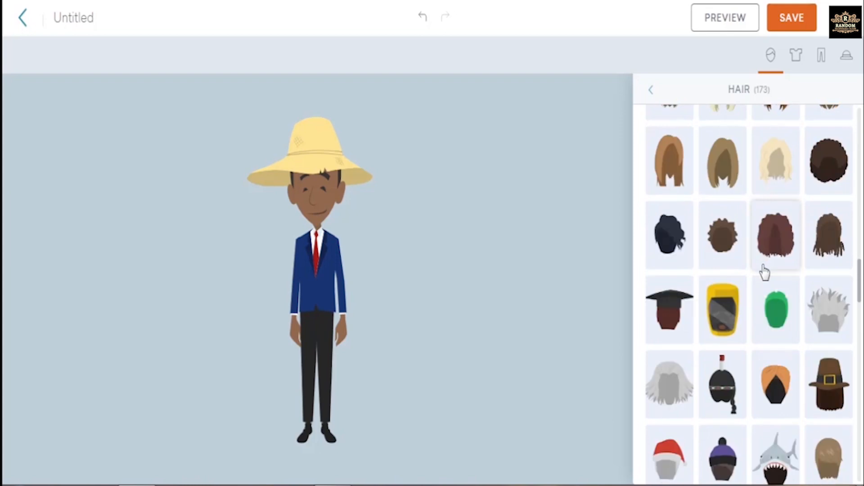
pyautogui.scroll(-4, 765, 272)
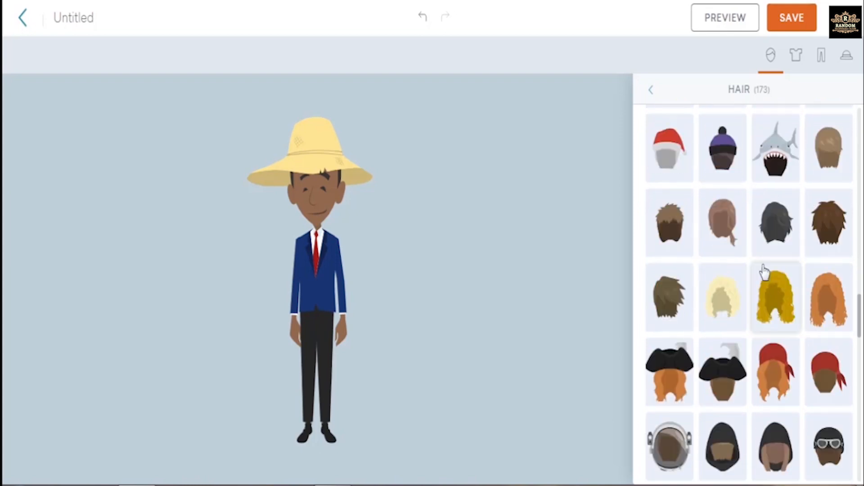
pyautogui.scroll(-8, 765, 273)
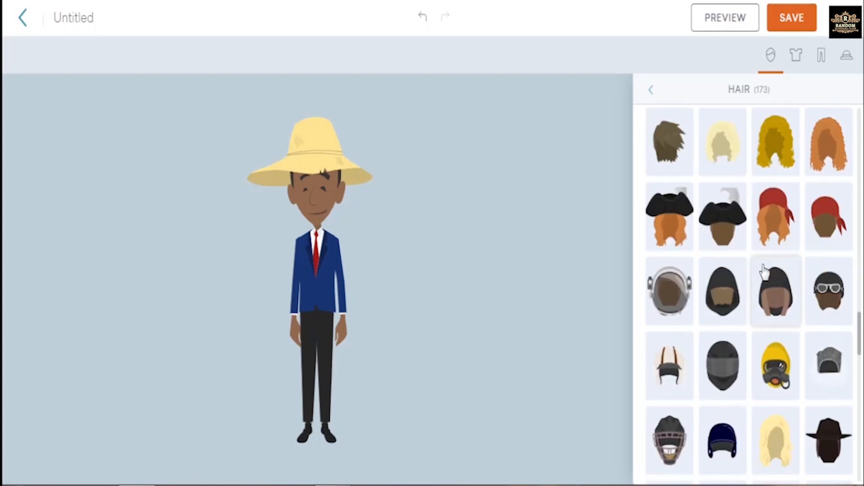
pyautogui.scroll(-4, 765, 272)
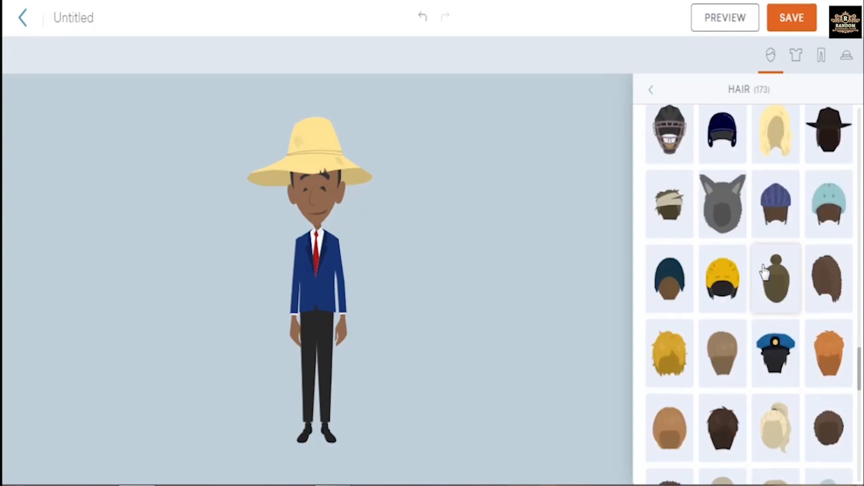
pyautogui.scroll(-2, 765, 271)
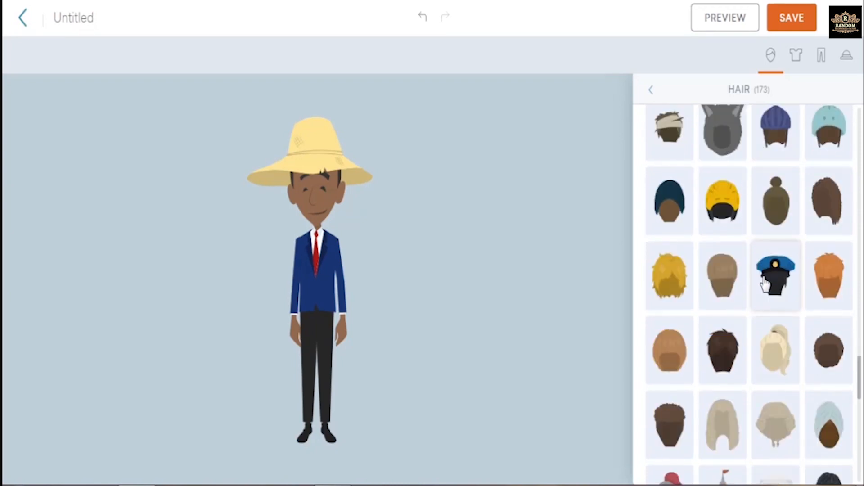
pyautogui.scroll(-2, 765, 282)
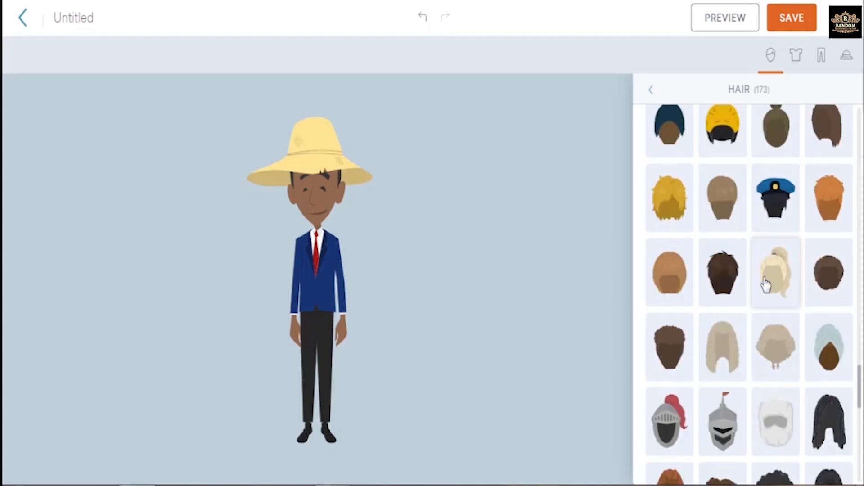
pyautogui.click(676, 345)
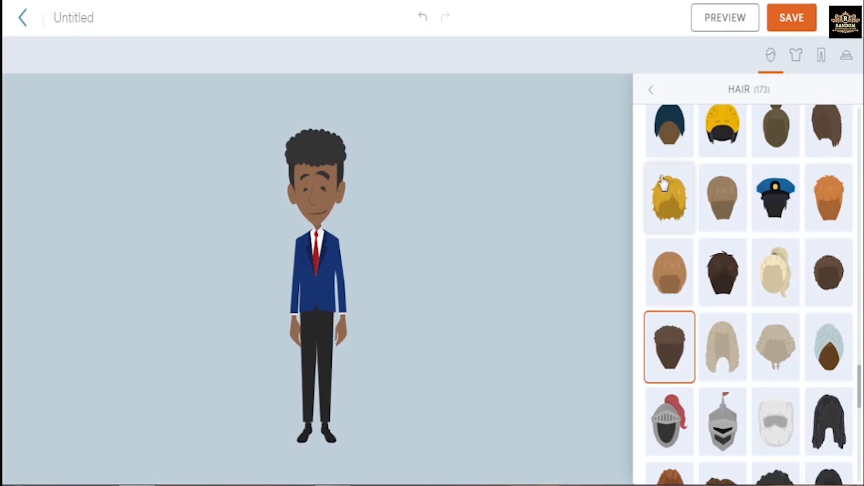
pyautogui.scroll(15, 661, 187)
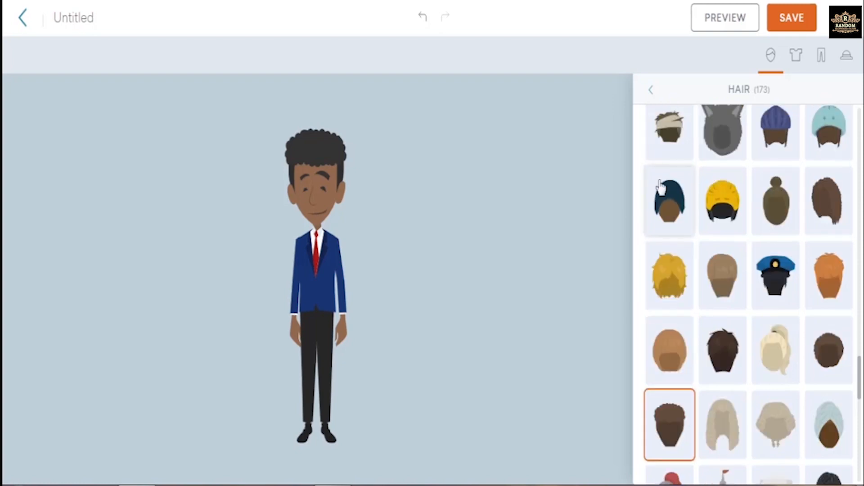
pyautogui.click(651, 92)
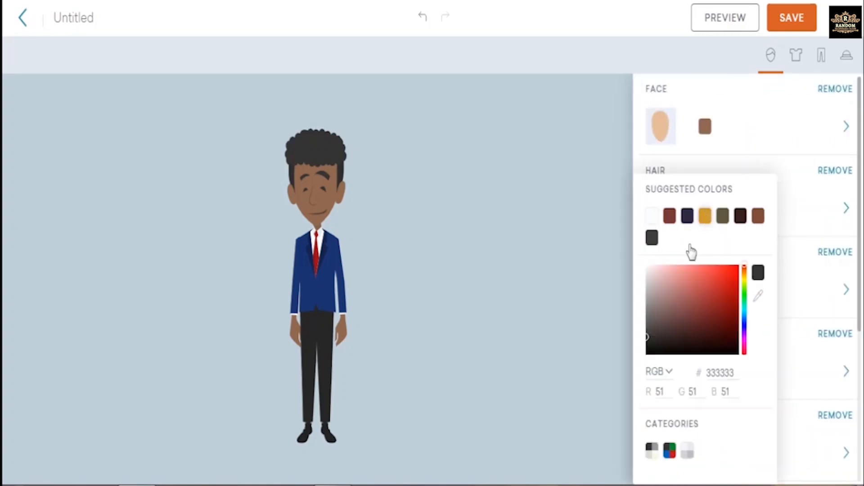
# Try hair colours 341E18 and 181717, and set the hair colour to near-black 0B0B0B.
pyautogui.click(740, 218)
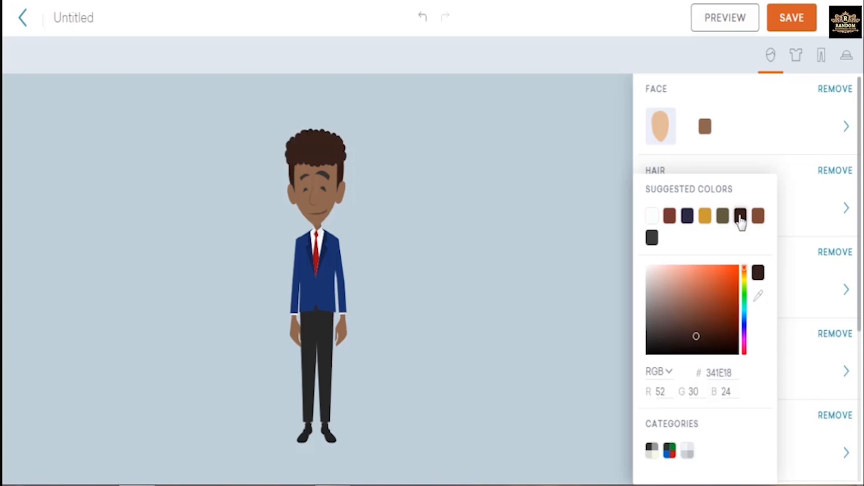
pyautogui.click(648, 347)
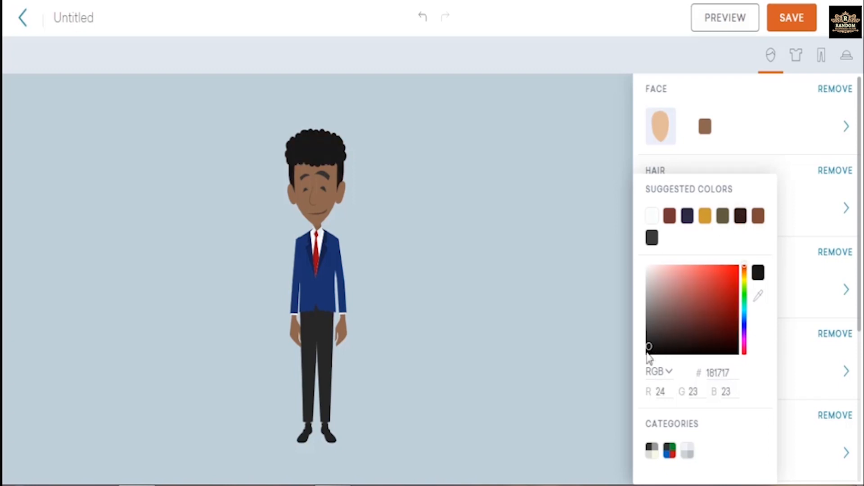
pyautogui.click(647, 352)
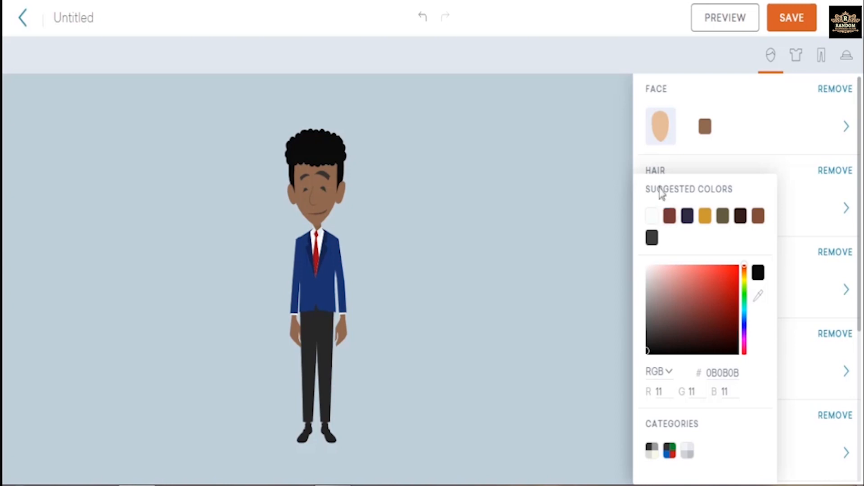
pyautogui.click(641, 97)
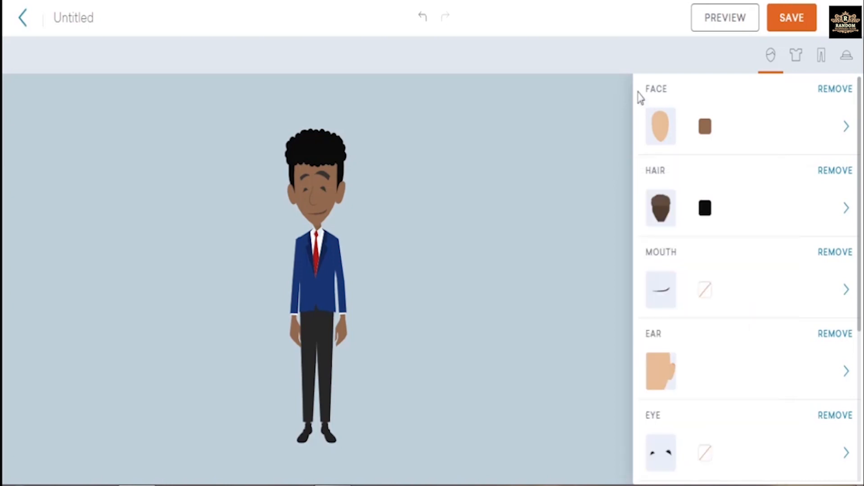
# Change the character's mouth to the slanted open smile with white teeth.
pyautogui.click(666, 294)
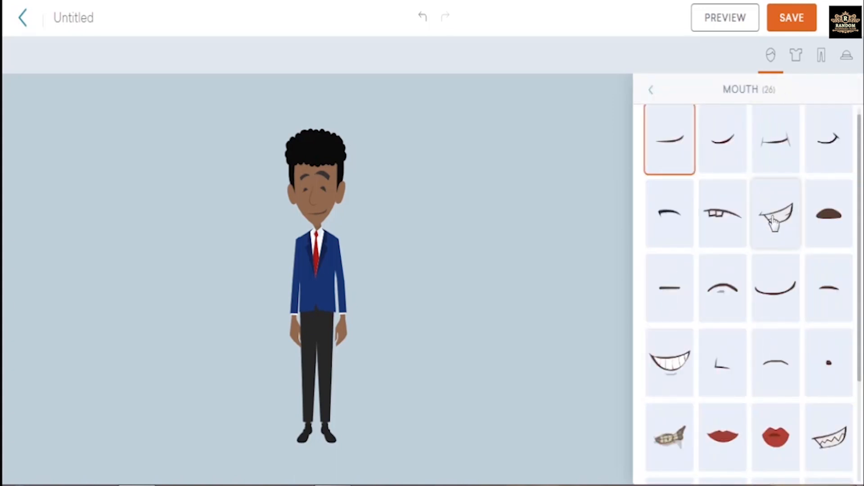
pyautogui.click(774, 222)
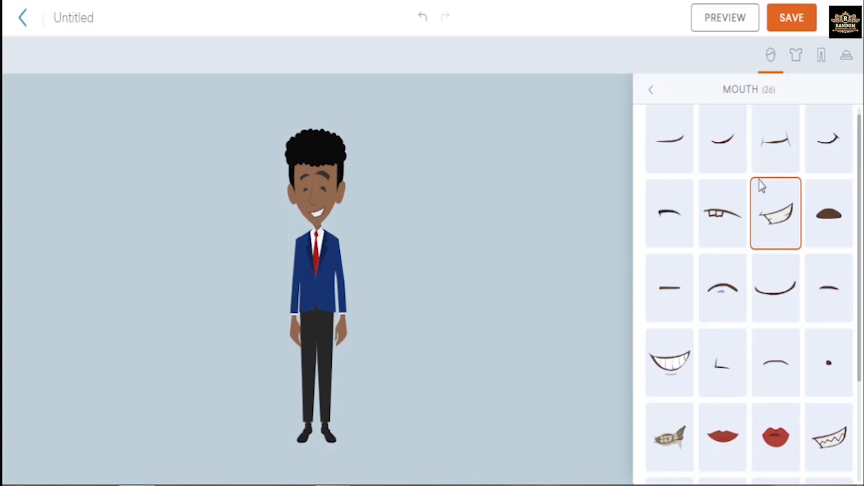
pyautogui.click(650, 92)
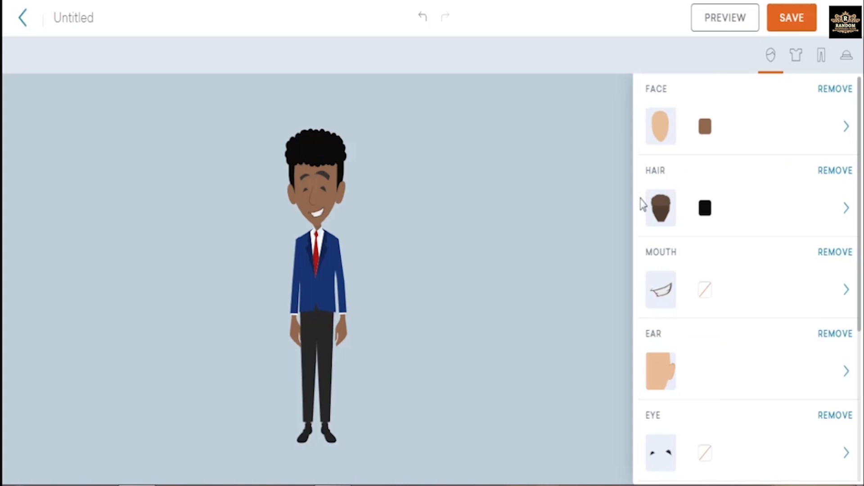
# Try the plain ear in the second row, and give the character the ears with white stud earrings.
pyautogui.scroll(-2, 643, 205)
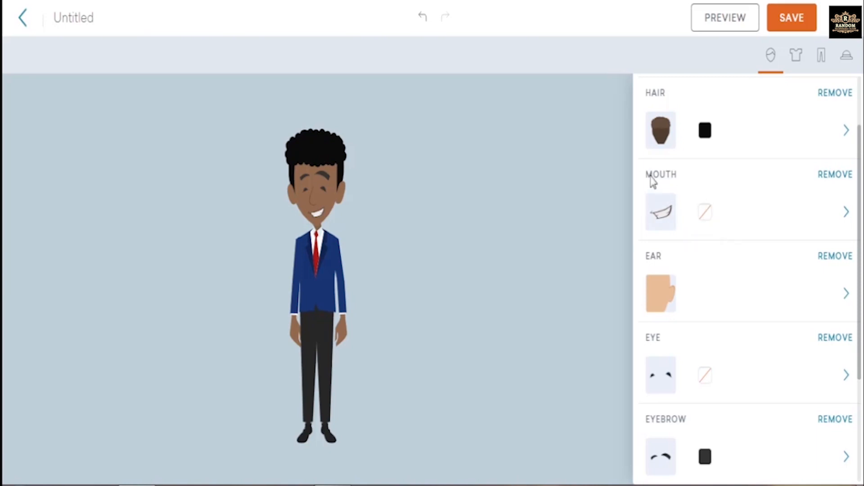
pyautogui.click(665, 295)
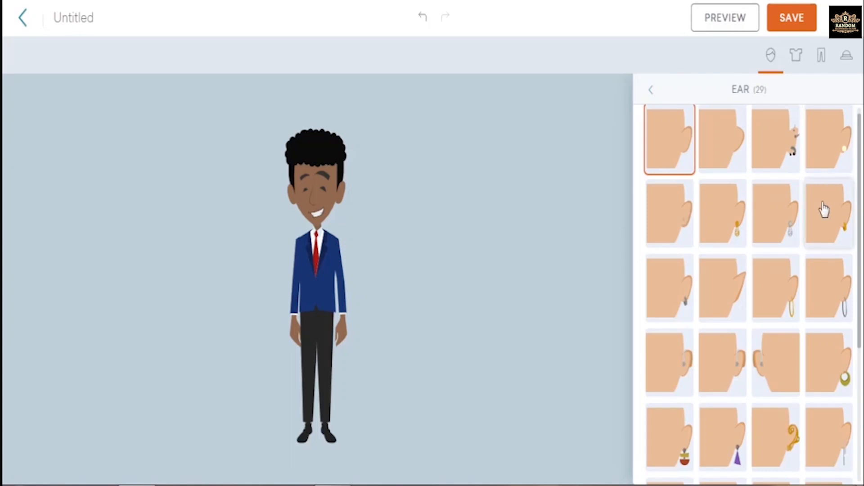
pyautogui.click(672, 216)
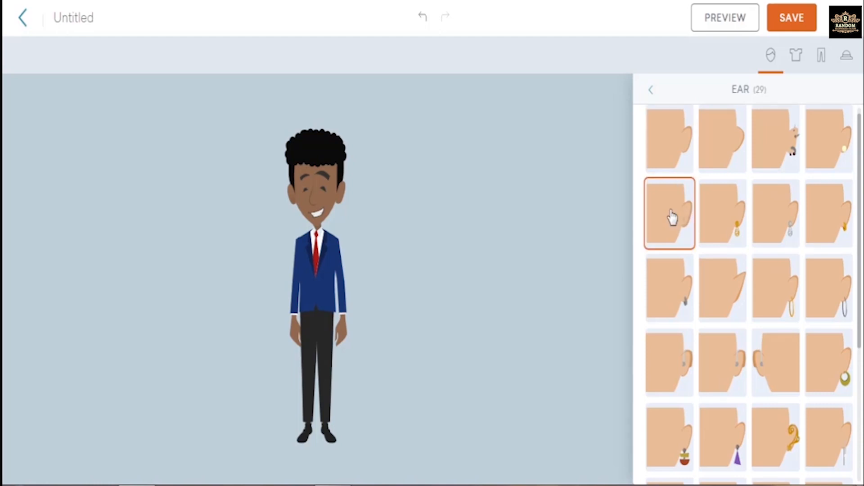
pyautogui.click(829, 151)
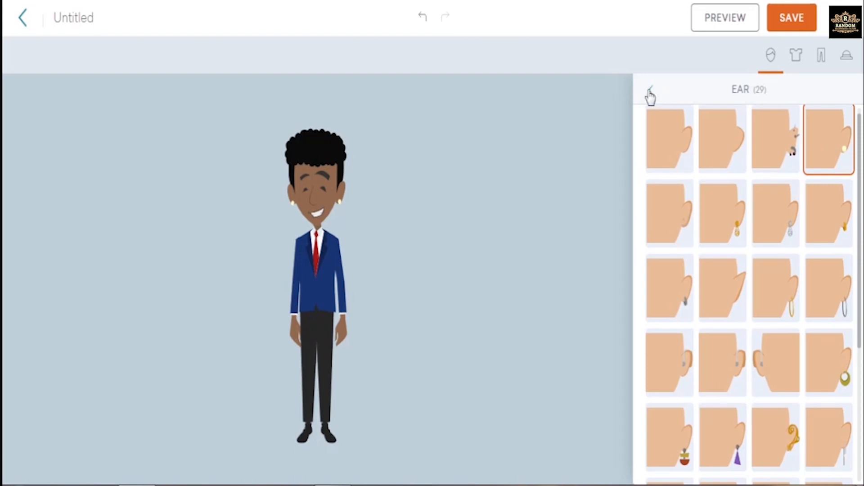
pyautogui.click(650, 92)
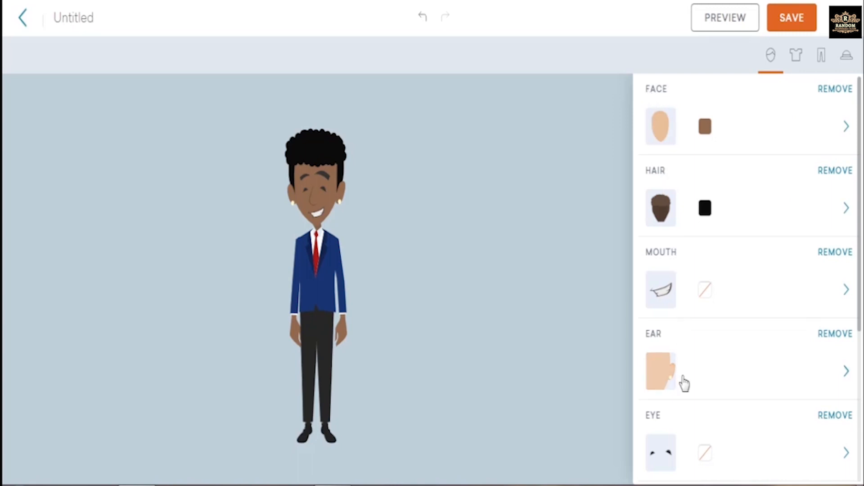
# Try several eye styles, including the blue-iris, angry and dot eyes, and apply the white eyes with half-lowered lids and black pupils.
pyautogui.scroll(-2, 683, 382)
pyautogui.scroll(-2, 682, 382)
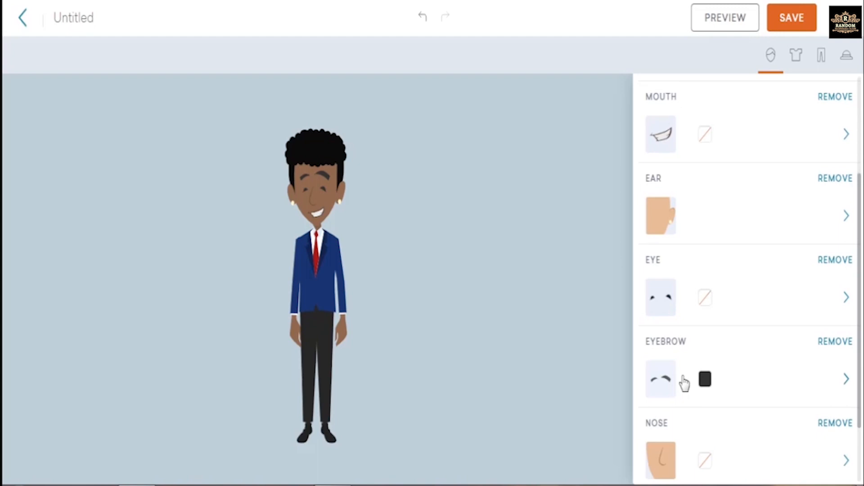
pyautogui.click(660, 302)
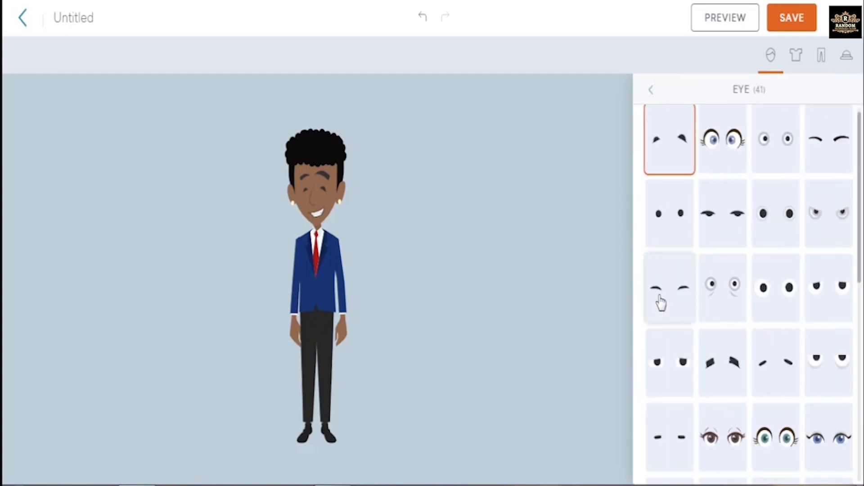
pyautogui.click(781, 143)
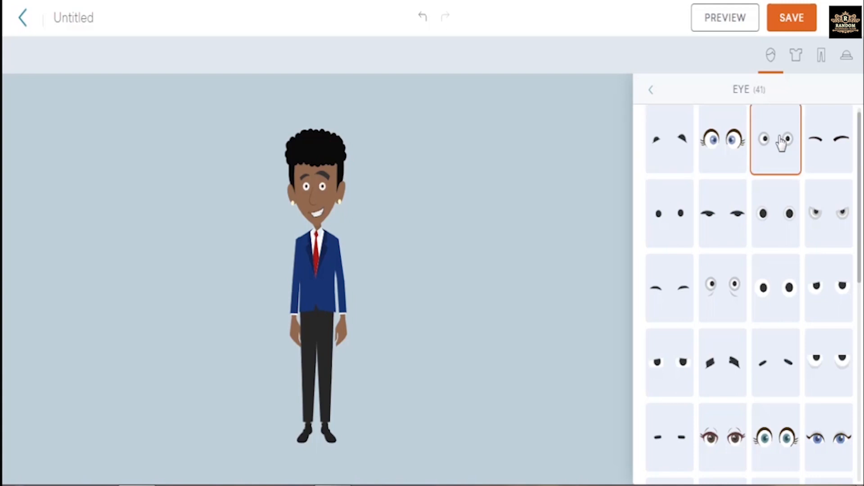
pyautogui.click(732, 143)
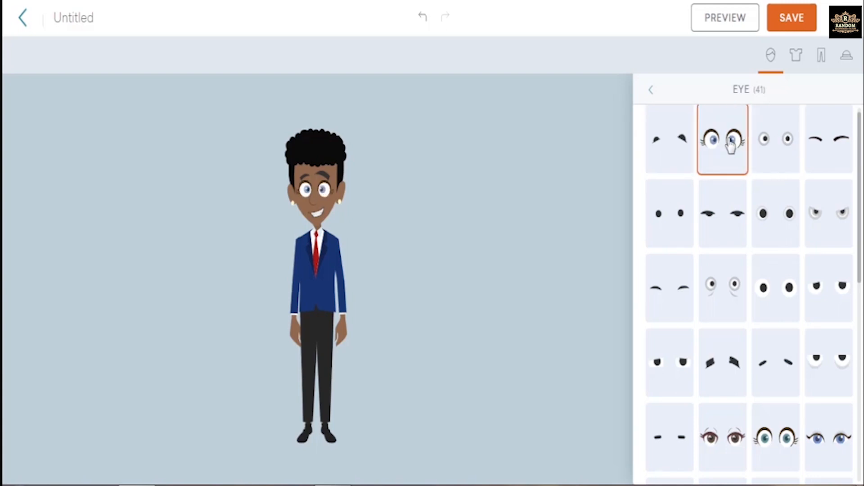
pyautogui.click(826, 220)
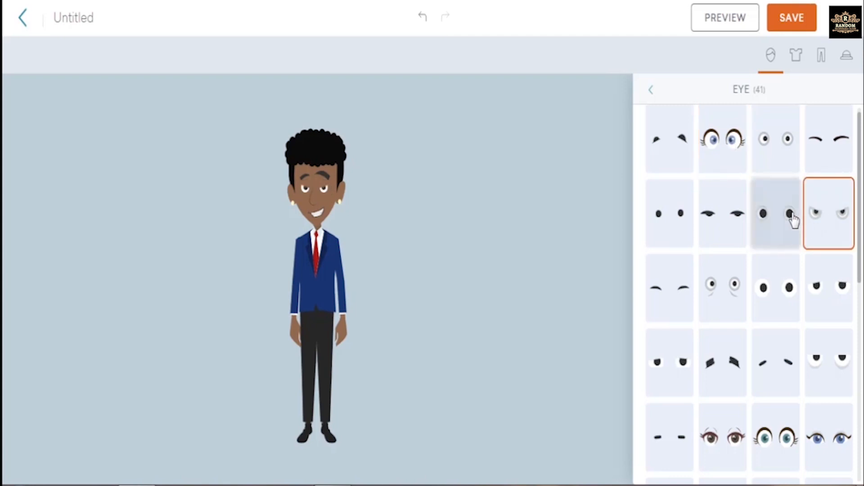
pyautogui.click(792, 218)
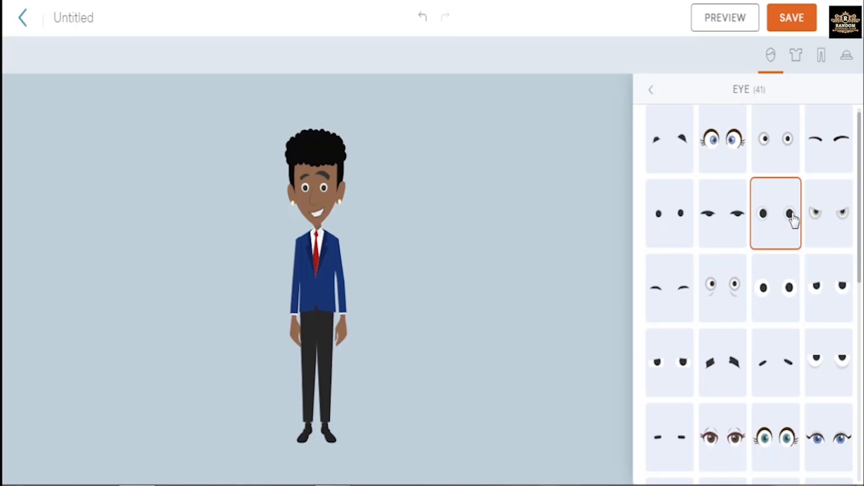
pyautogui.click(779, 152)
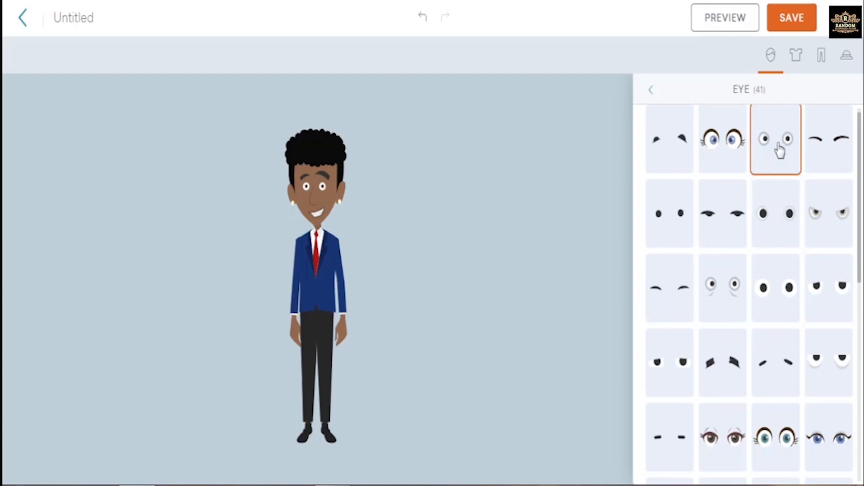
pyautogui.click(683, 154)
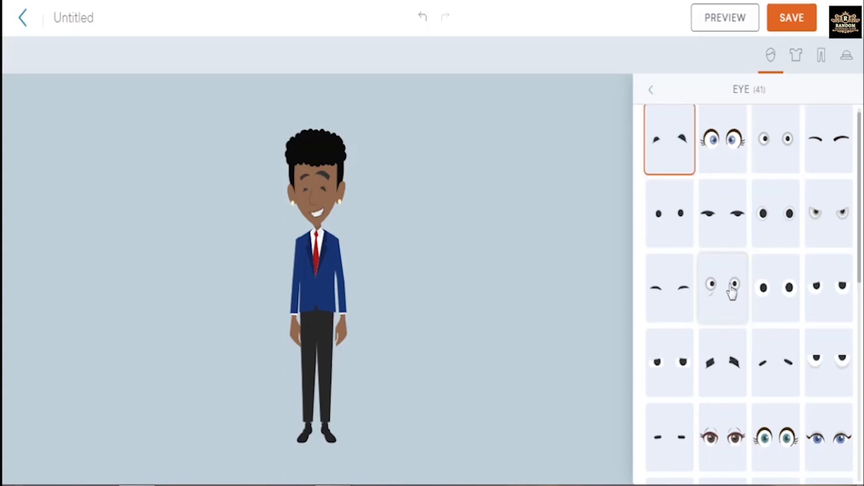
pyautogui.click(780, 296)
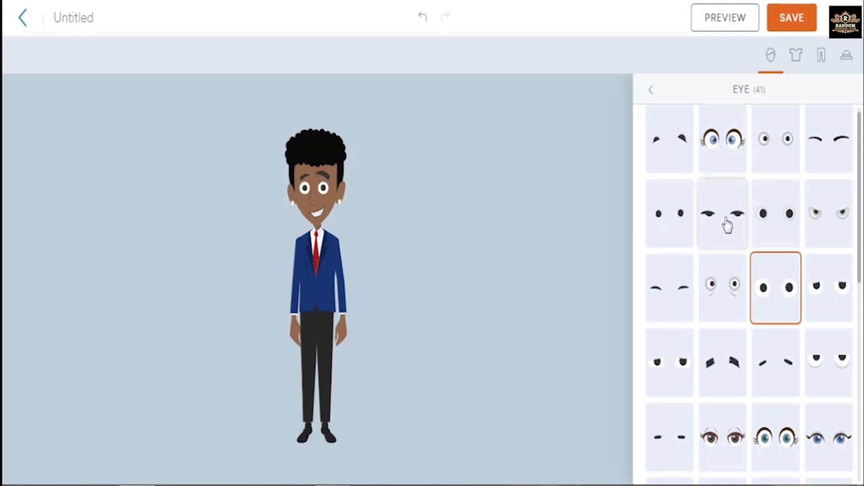
pyautogui.click(665, 214)
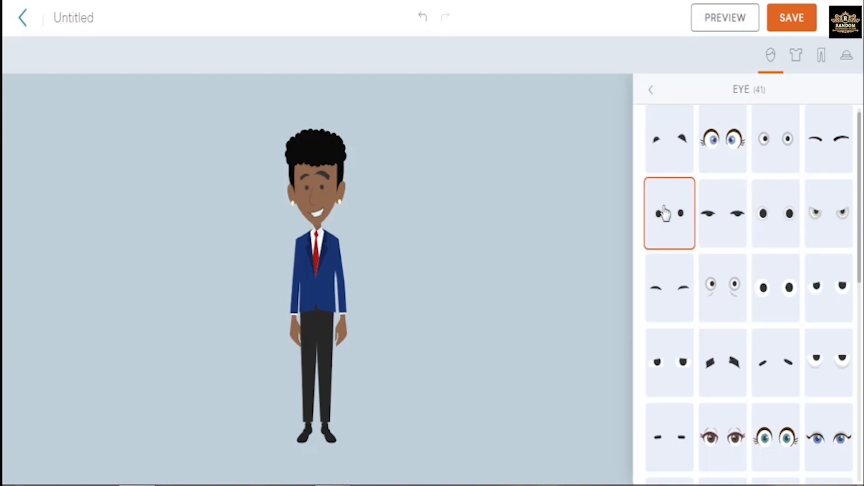
pyautogui.click(765, 148)
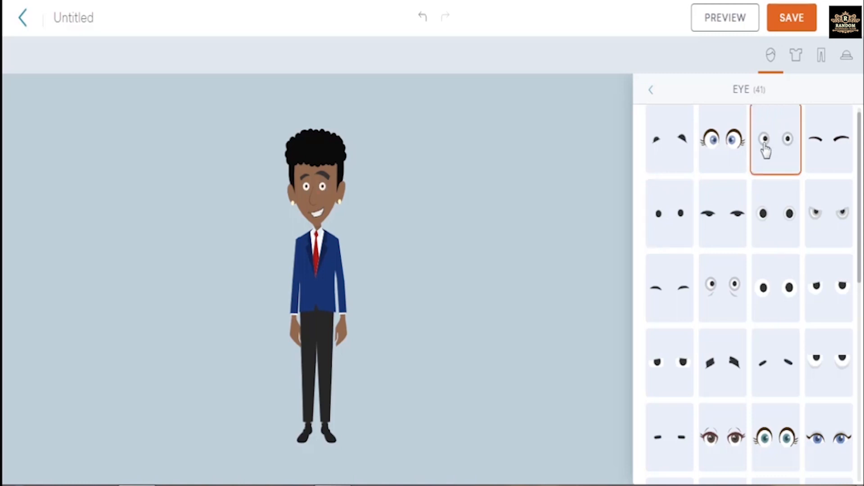
pyautogui.click(670, 363)
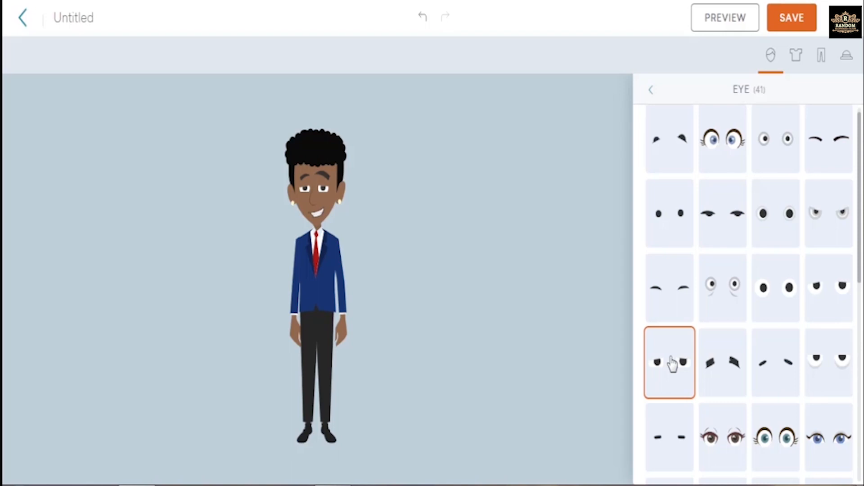
pyautogui.click(650, 90)
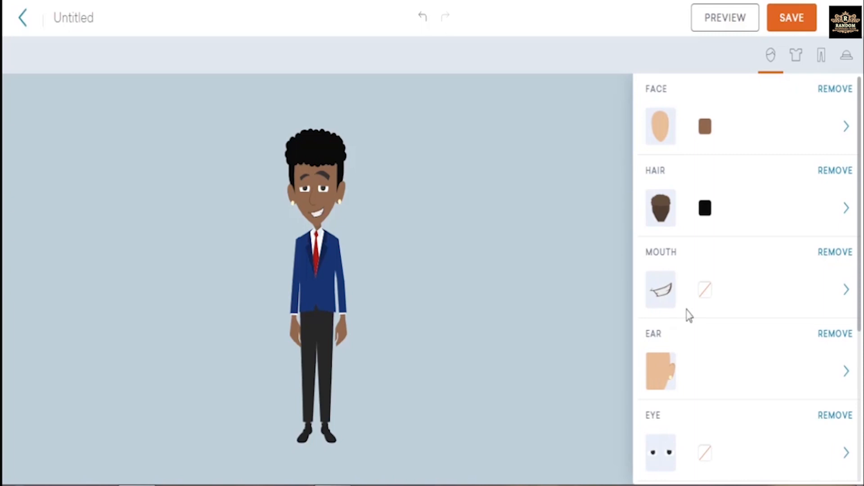
# Change the character's eyebrows to the short, straight dark pair slanting down towards the outer ends.
pyautogui.scroll(-3, 688, 316)
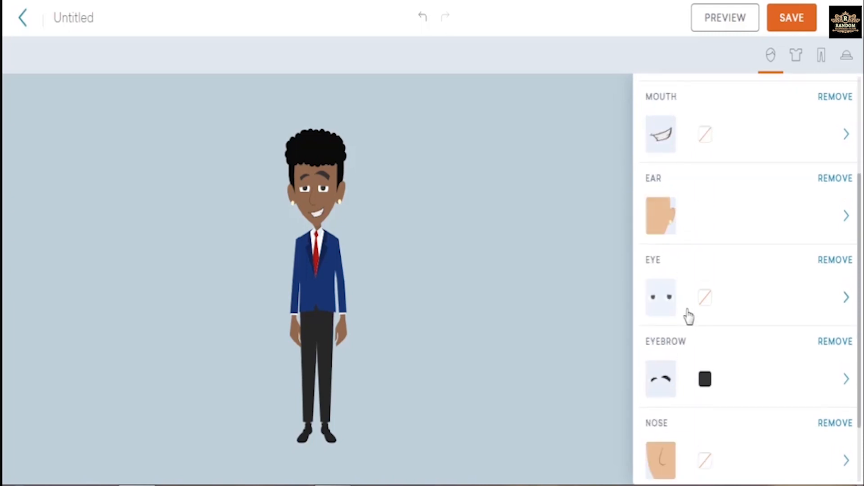
pyautogui.click(660, 385)
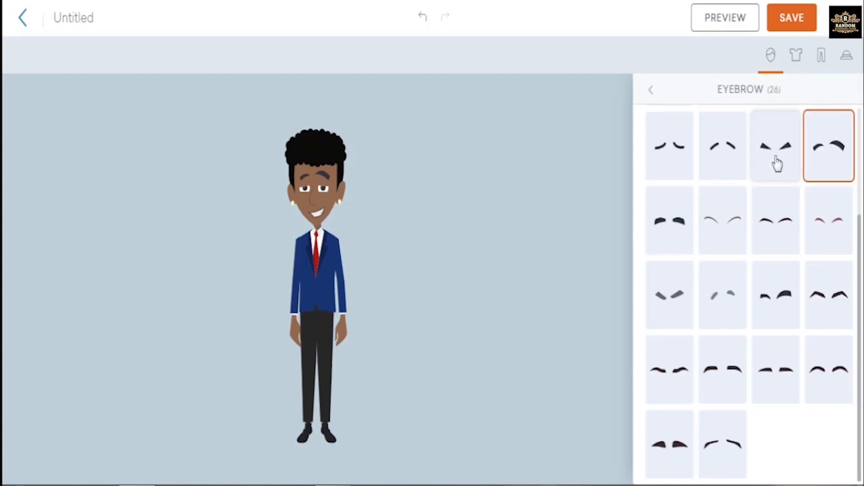
pyautogui.click(729, 150)
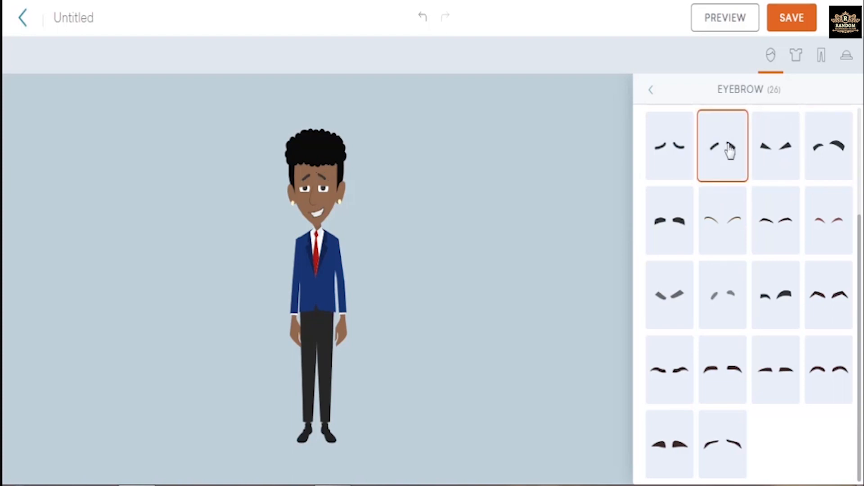
pyautogui.click(652, 92)
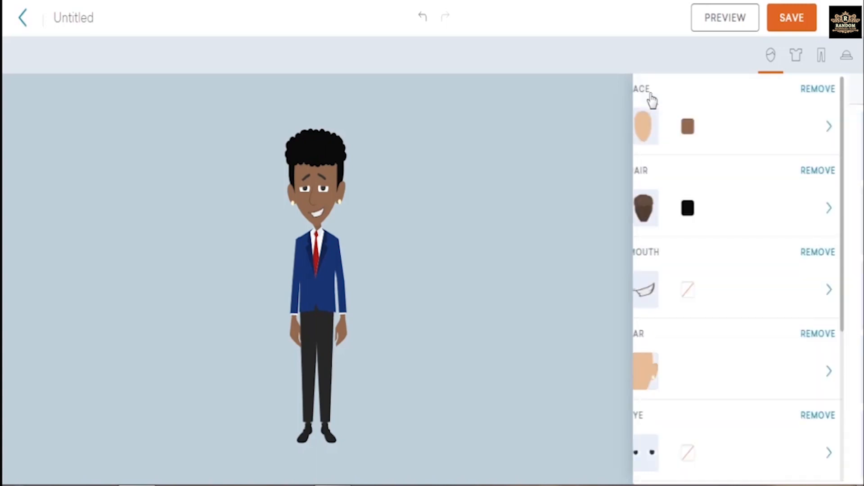
# Change the character's nose to the small version in the first row, beside the longer one.
pyautogui.scroll(-3, 691, 428)
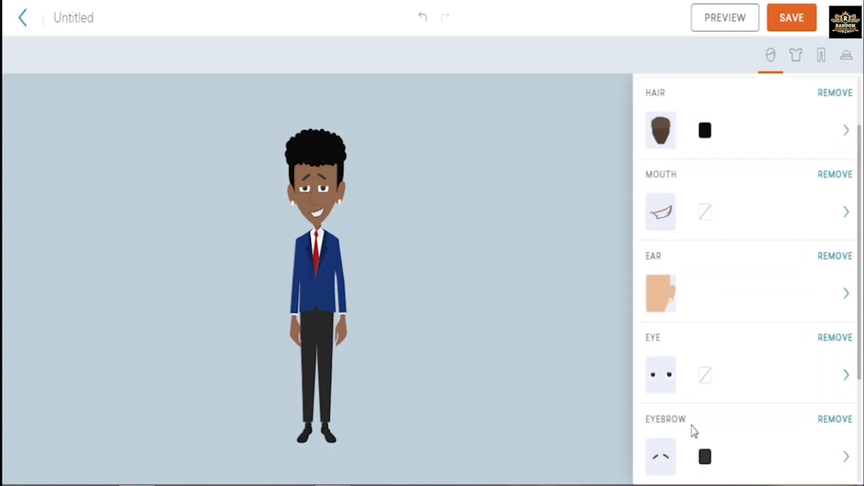
pyautogui.scroll(-2, 693, 431)
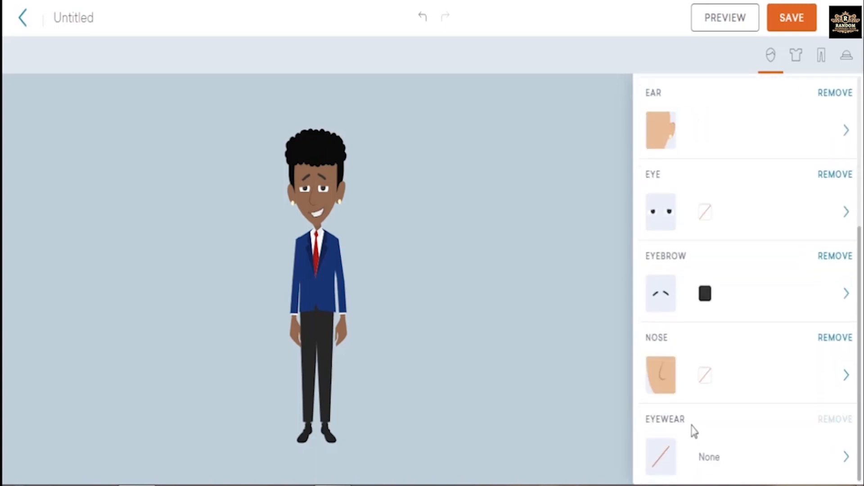
pyautogui.click(664, 380)
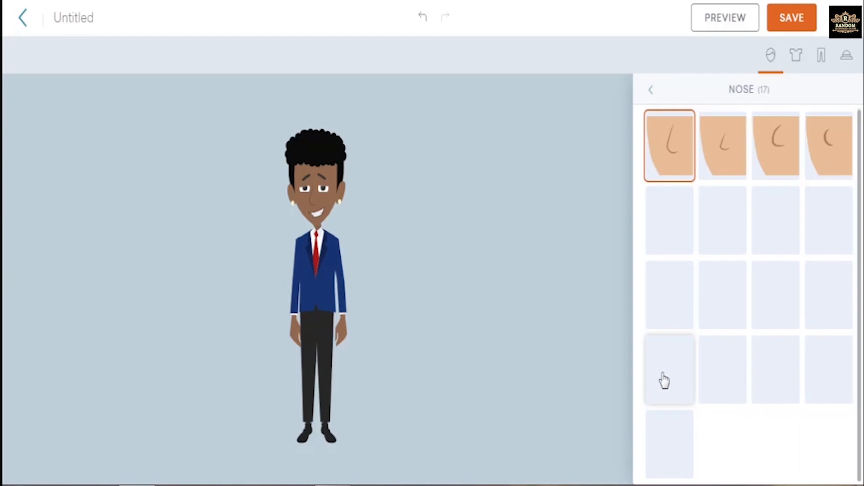
pyautogui.click(728, 157)
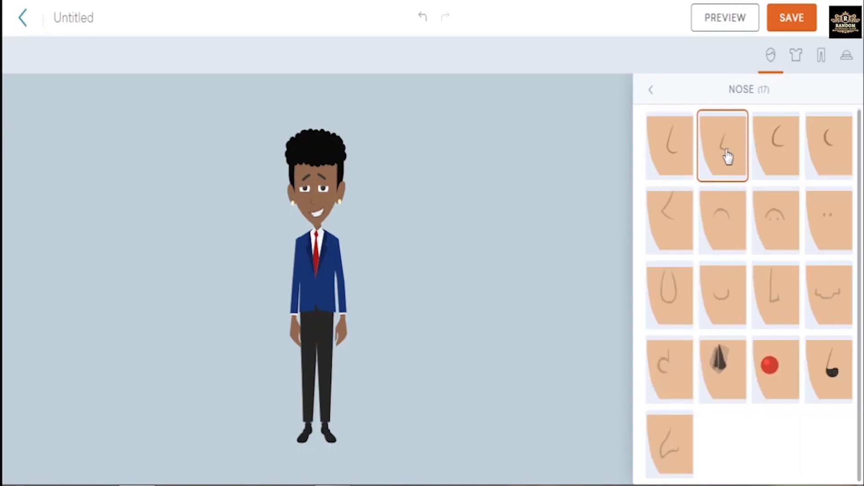
pyautogui.click(651, 94)
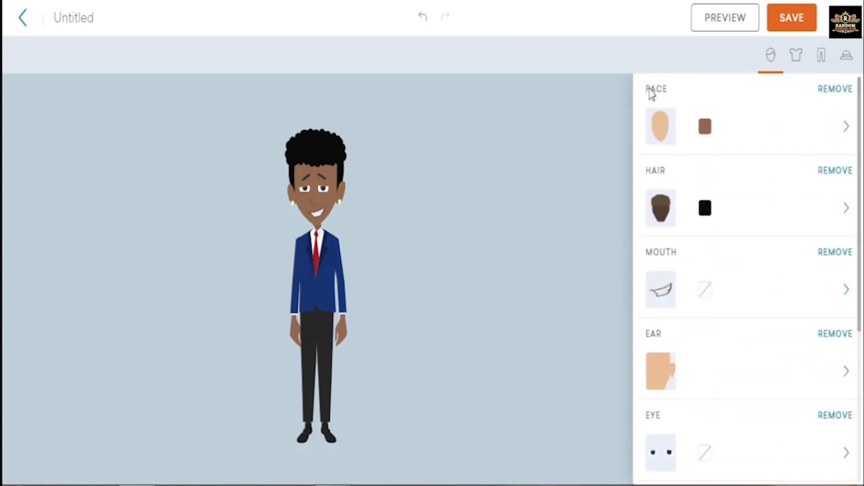
# Try the clear dark-framed glasses and the green and orange sunglasses, and give the character the round purple-lensed sunglasses.
pyautogui.scroll(-3, 699, 360)
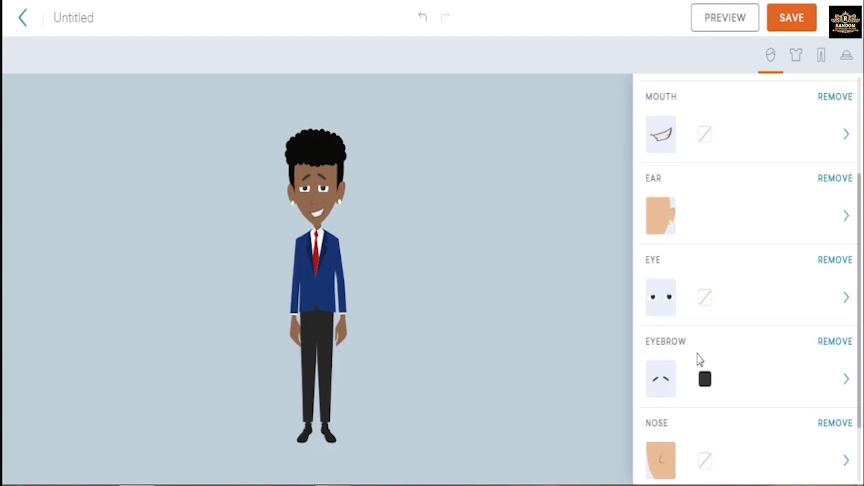
pyautogui.scroll(-2, 699, 360)
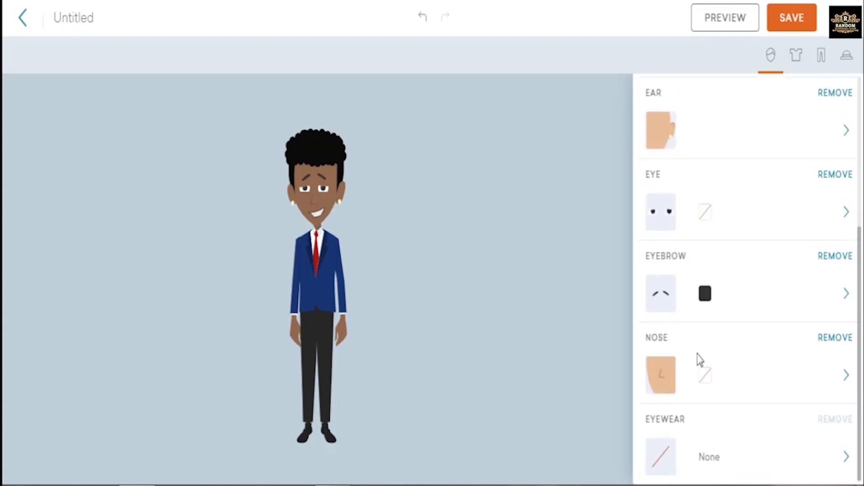
pyautogui.click(663, 469)
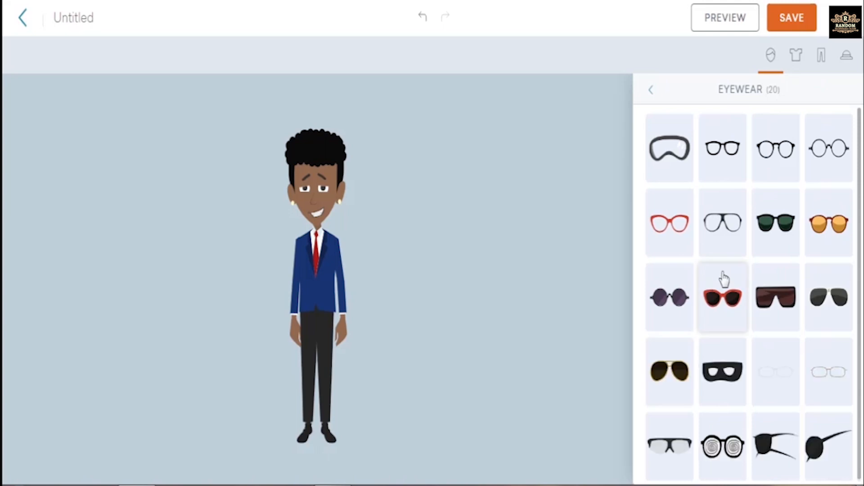
pyautogui.click(724, 230)
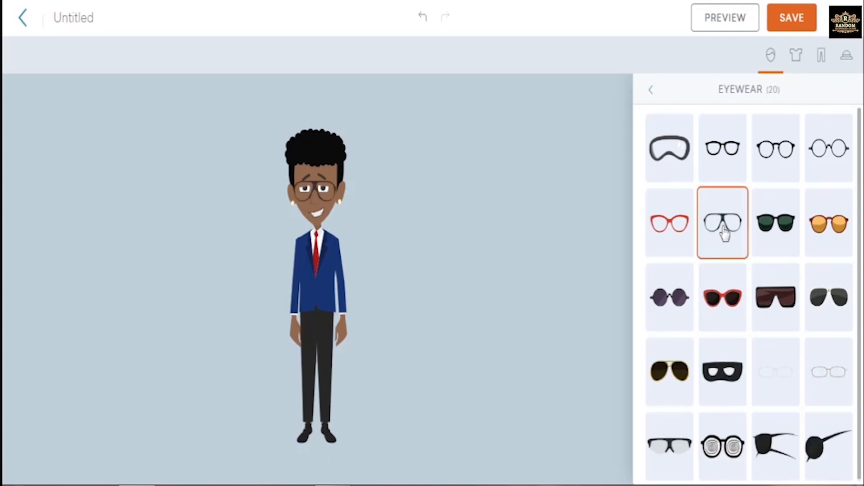
pyautogui.click(779, 230)
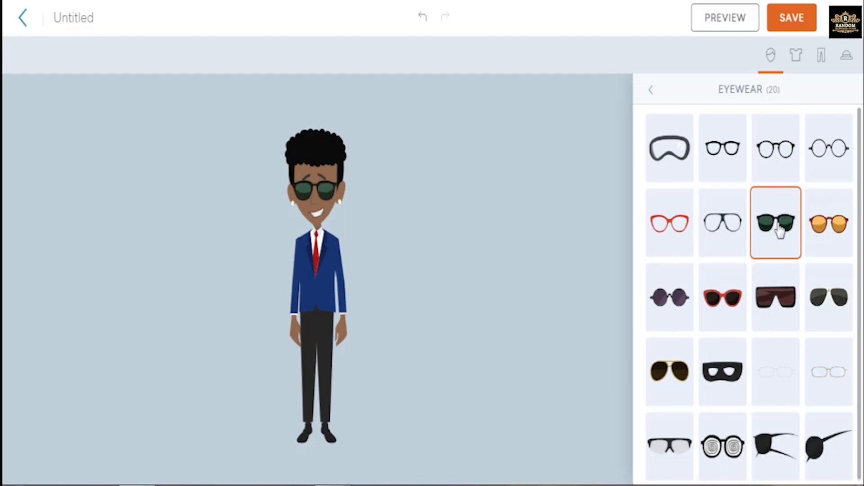
pyautogui.click(840, 230)
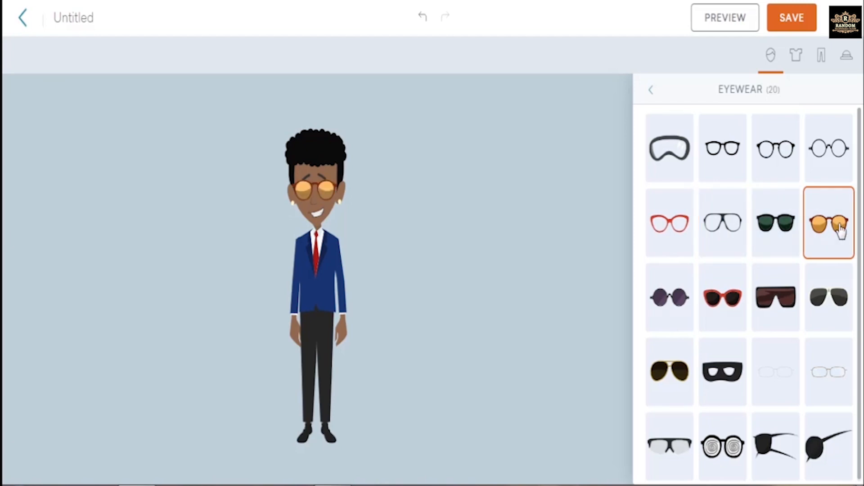
pyautogui.click(783, 227)
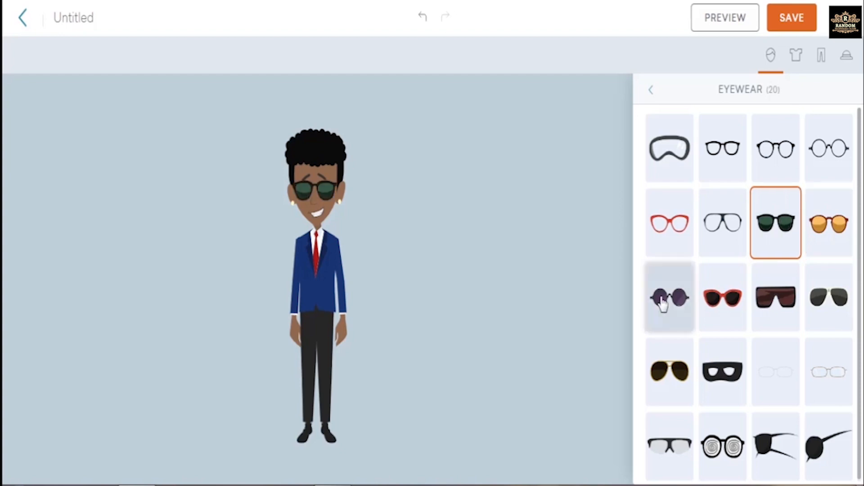
pyautogui.click(660, 301)
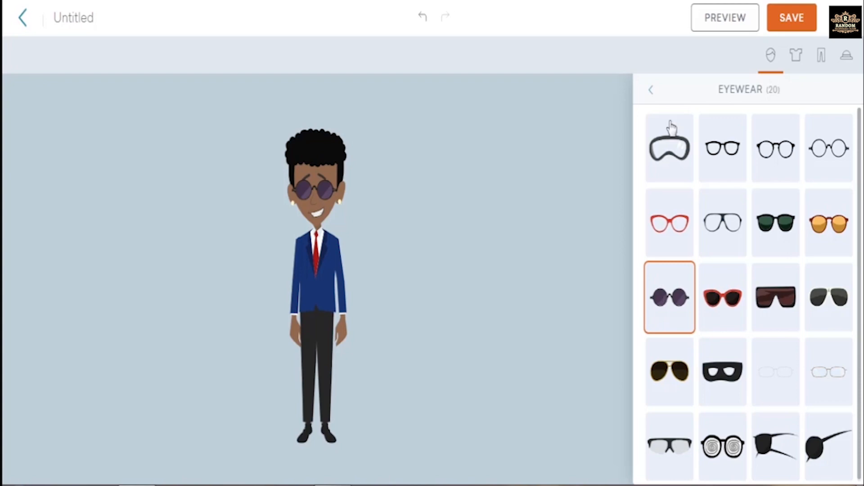
pyautogui.click(651, 91)
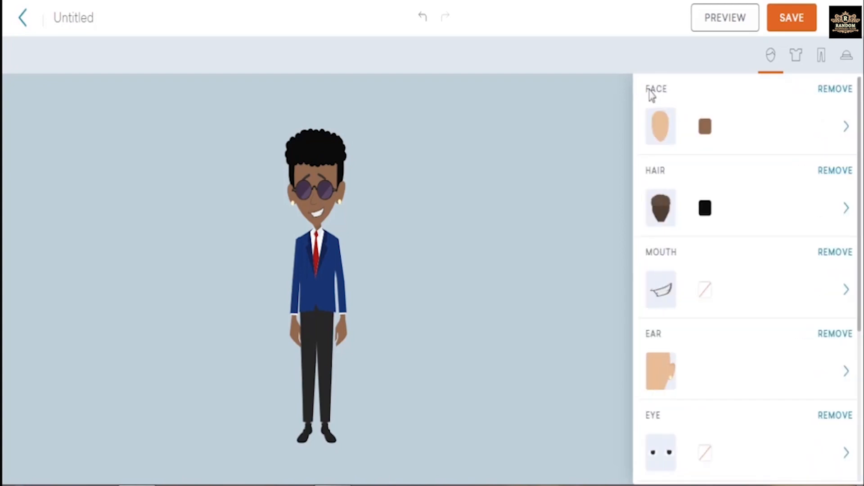
pyautogui.click(705, 455)
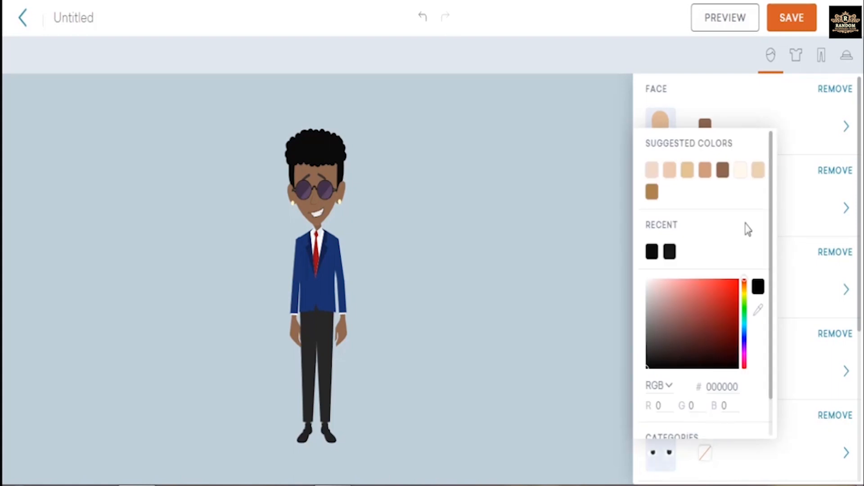
pyautogui.click(740, 96)
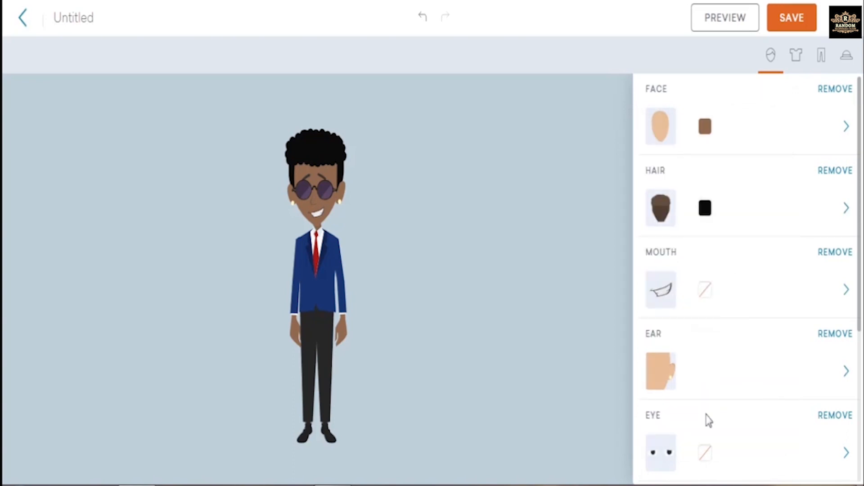
# Try the olive hooded jacket, and dress the character in the grey T-shirt with the blue one-strap overalls as the top.
pyautogui.click(795, 58)
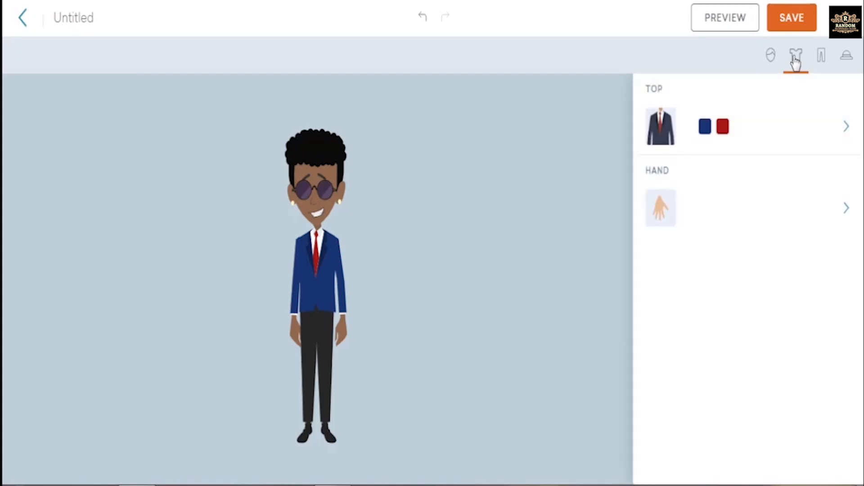
pyautogui.click(666, 135)
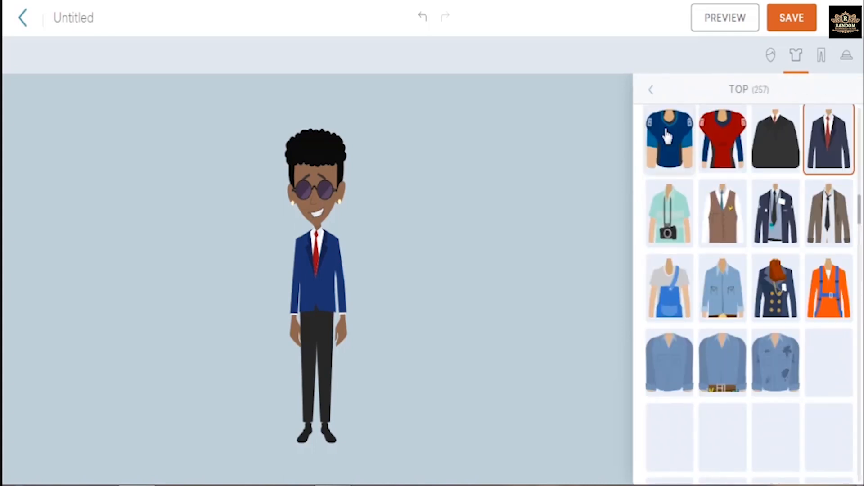
pyautogui.click(675, 293)
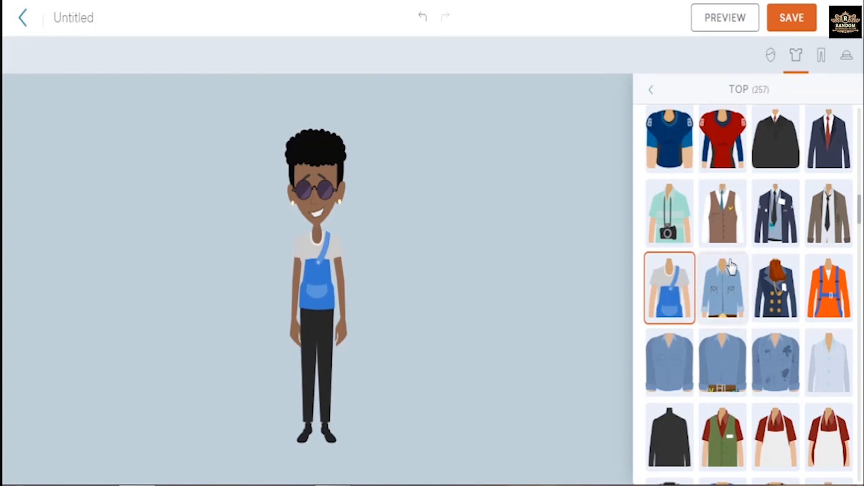
pyautogui.scroll(-5, 731, 265)
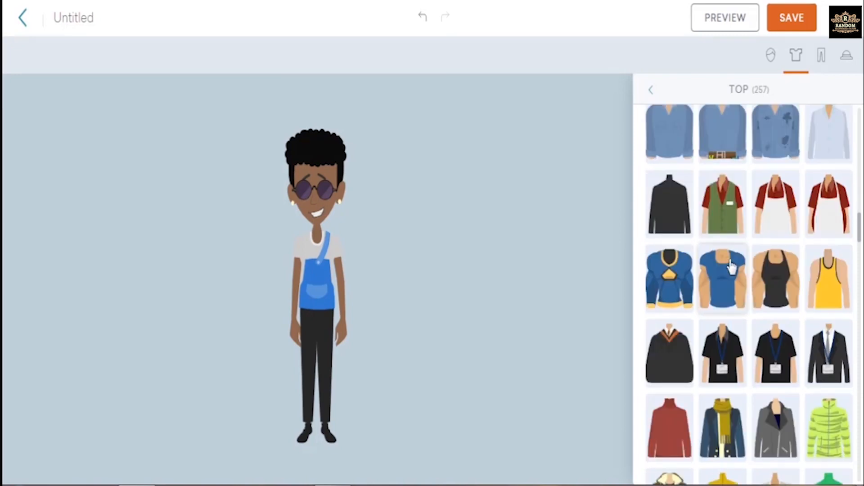
pyautogui.scroll(-3, 731, 267)
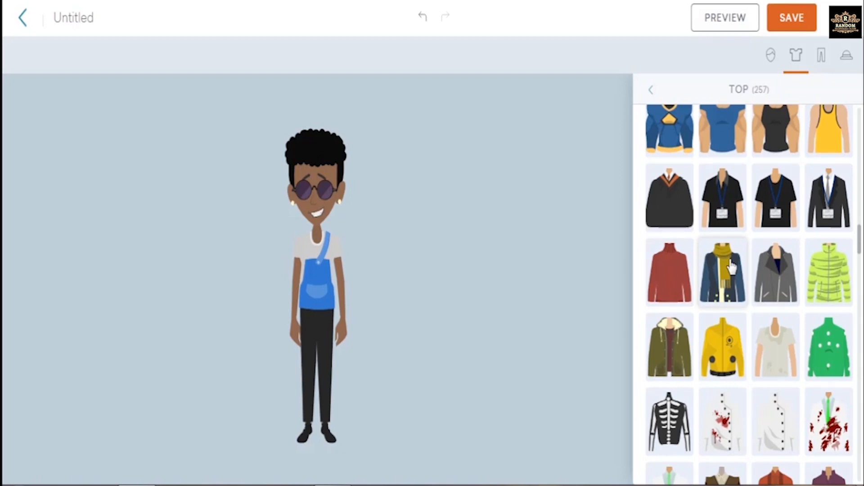
pyautogui.click(668, 357)
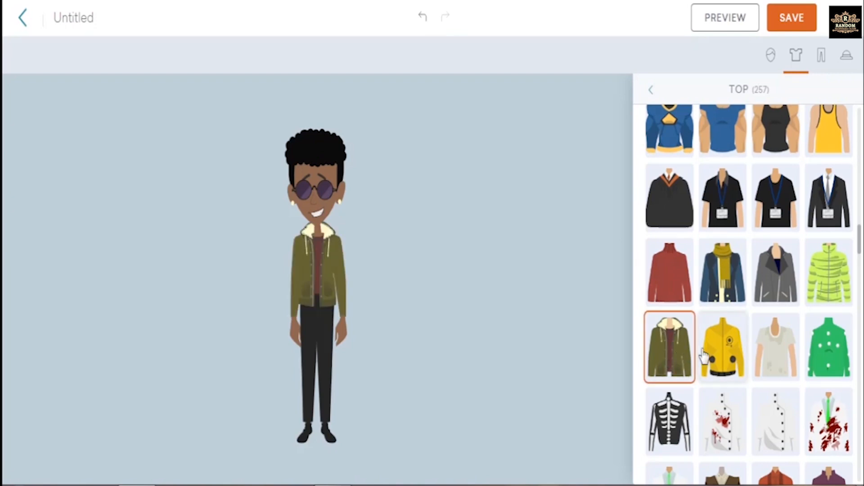
pyautogui.scroll(8, 703, 355)
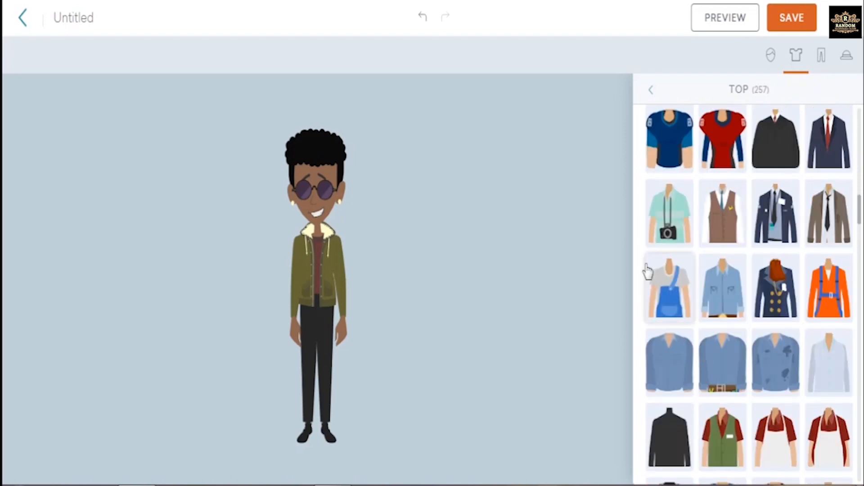
pyautogui.click(671, 296)
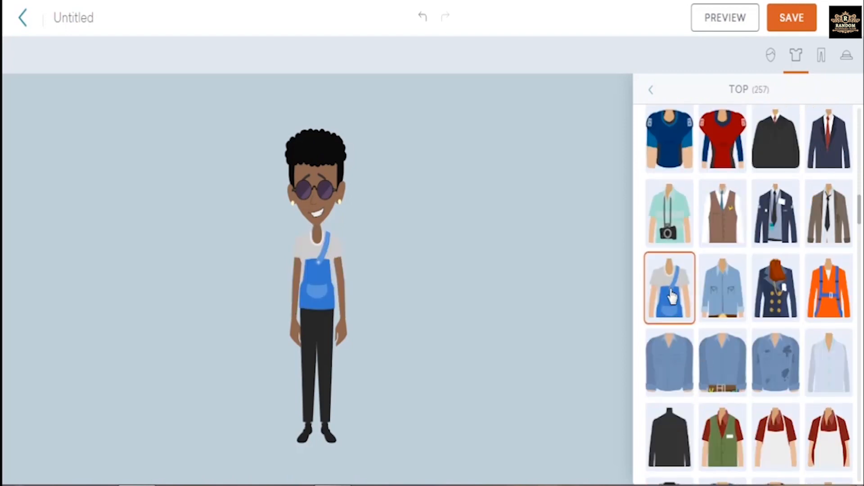
pyautogui.click(652, 91)
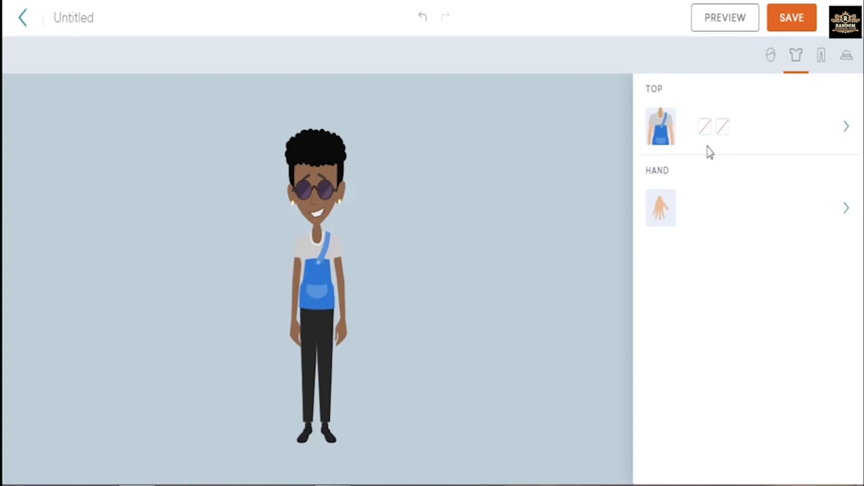
# Give the character's hands the dark gloves with blue cuffs.
pyautogui.click(662, 212)
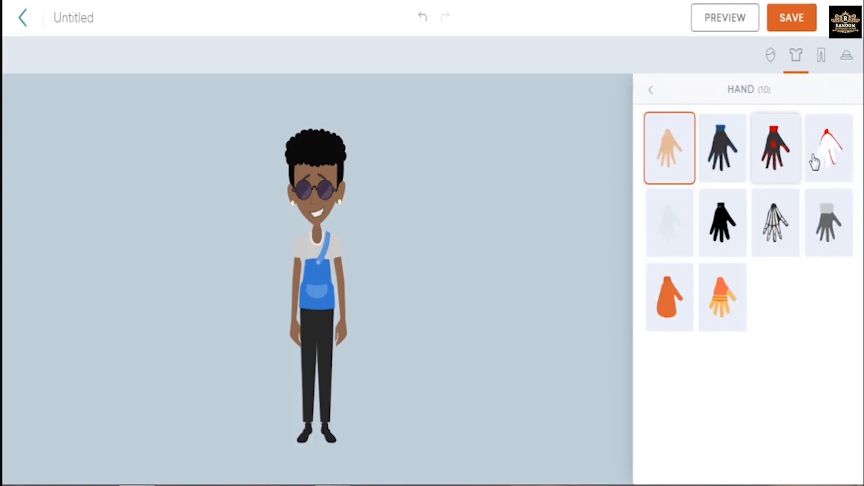
pyautogui.click(721, 149)
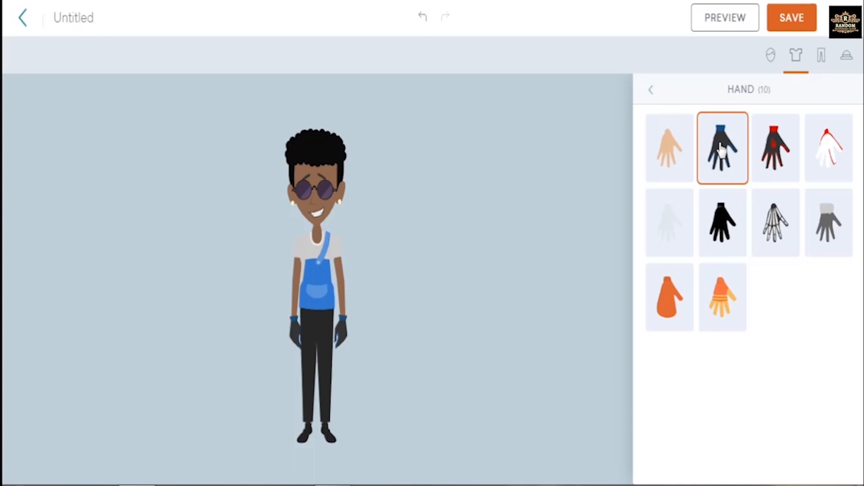
pyautogui.click(652, 92)
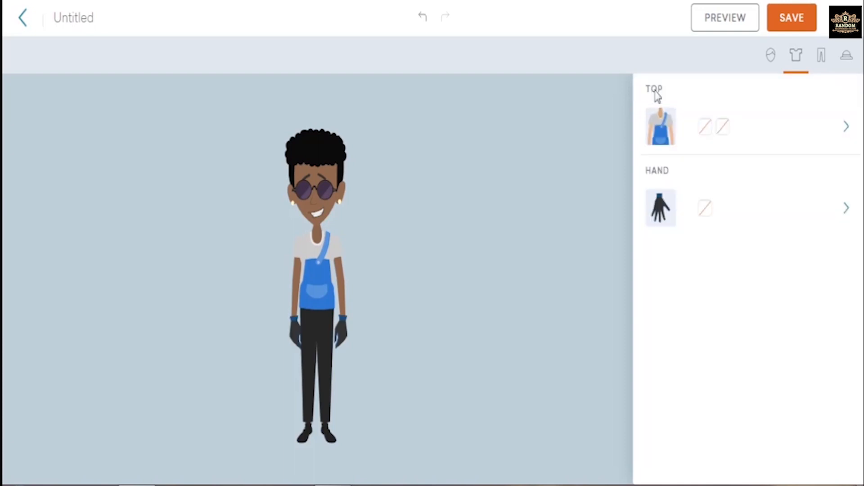
# Change the character's bottoms to the camouflage cargo trousers.
pyautogui.click(822, 58)
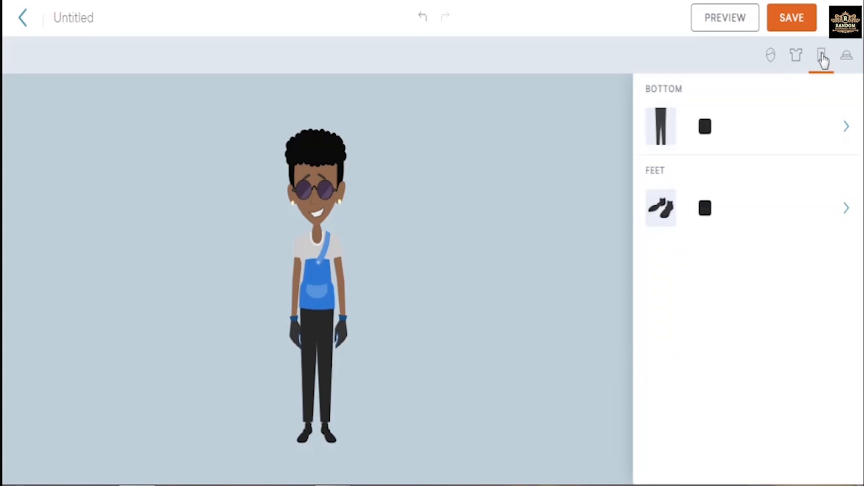
pyautogui.click(664, 138)
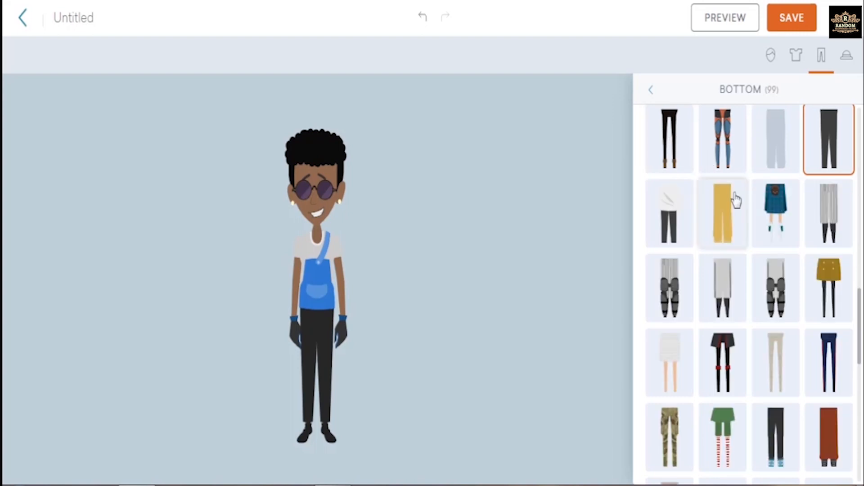
pyautogui.click(670, 427)
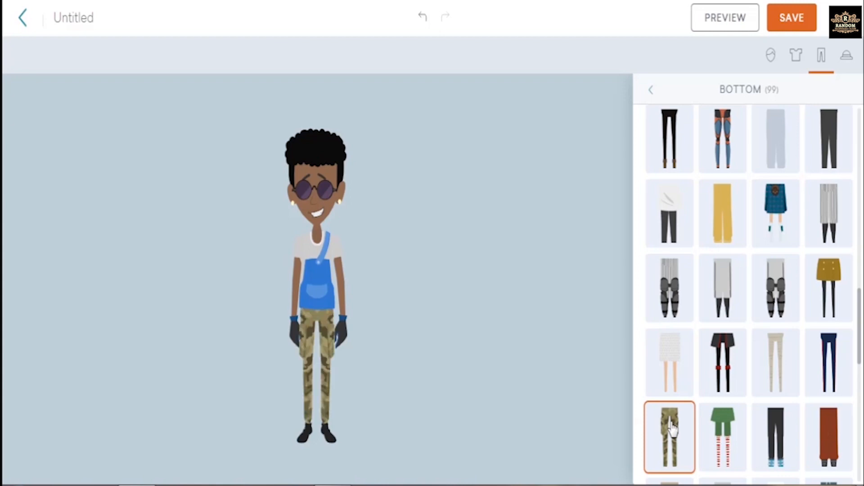
# Try the blue diamond-patterned trousers as the character's bottoms.
pyautogui.scroll(-3, 731, 349)
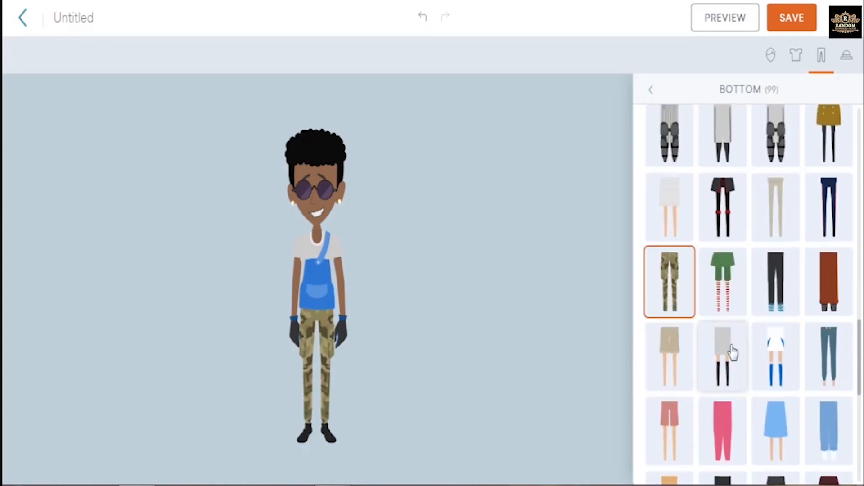
pyautogui.scroll(-4, 731, 349)
pyautogui.scroll(-3, 731, 351)
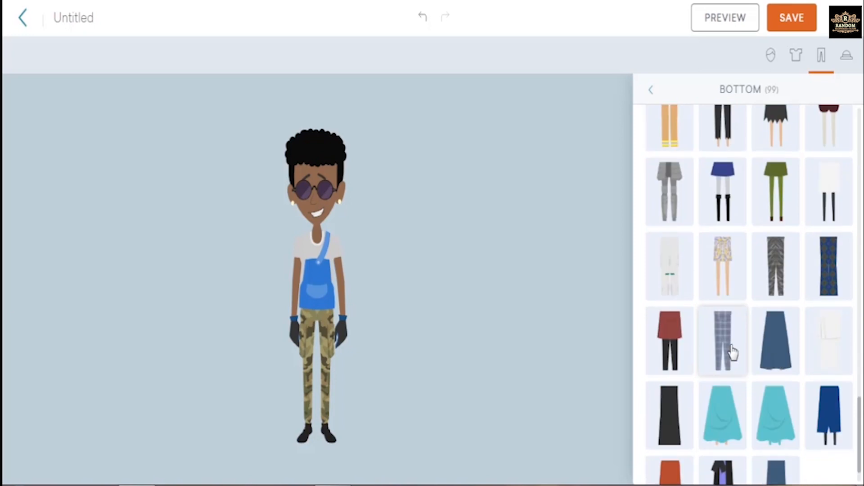
pyautogui.scroll(-2, 732, 351)
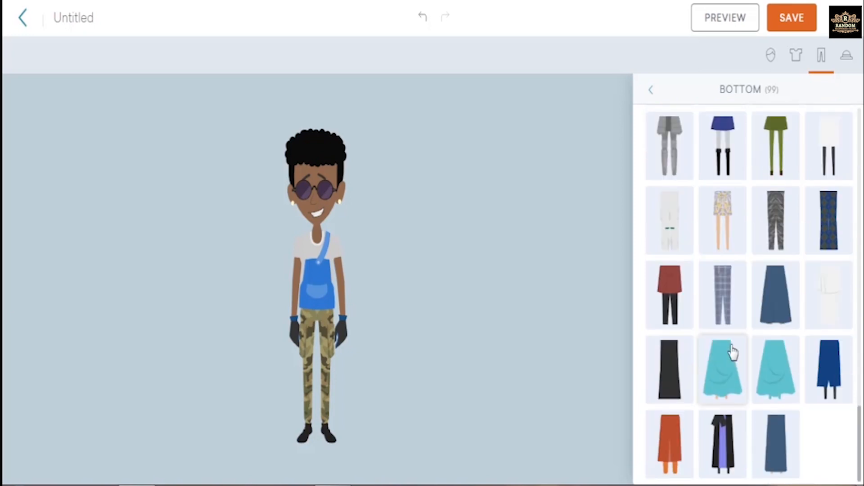
pyautogui.scroll(2, 732, 352)
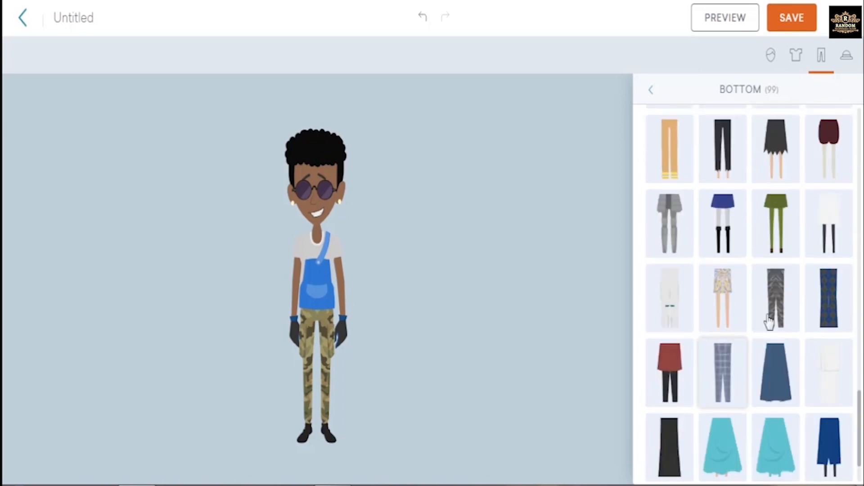
pyautogui.click(830, 304)
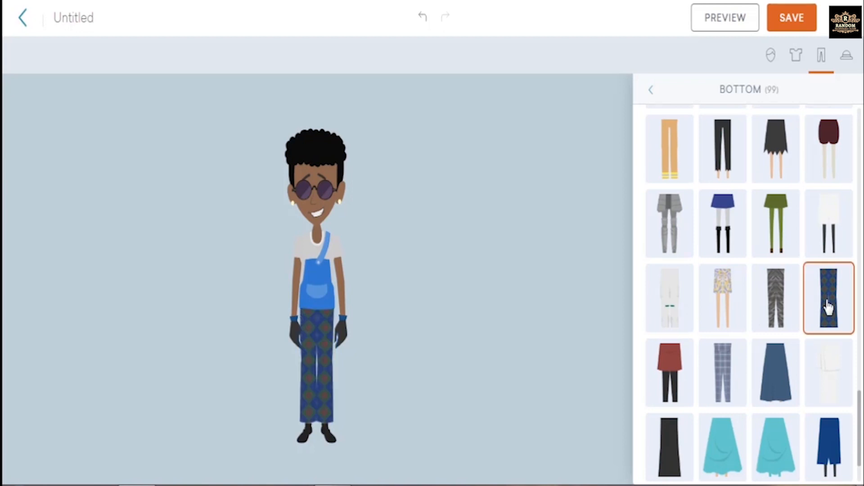
# Try the teal cropped trousers and the black trousers with patterned socks on the character.
pyautogui.scroll(4, 801, 308)
pyautogui.scroll(2, 801, 308)
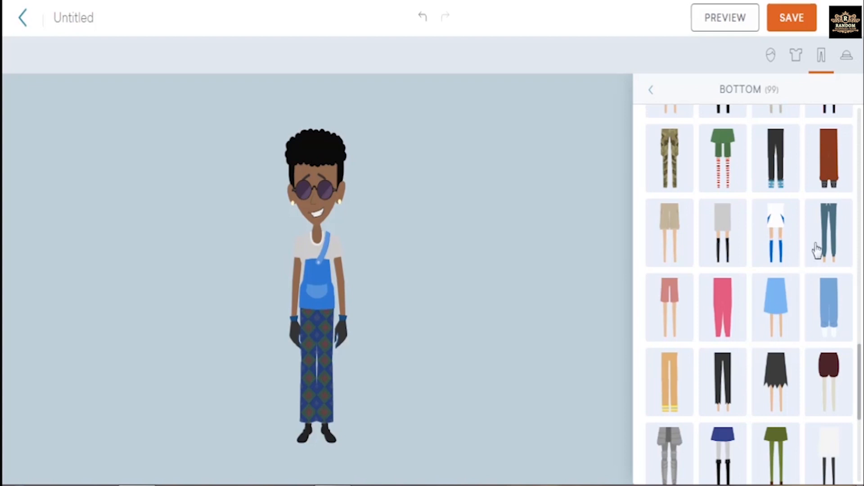
pyautogui.click(832, 244)
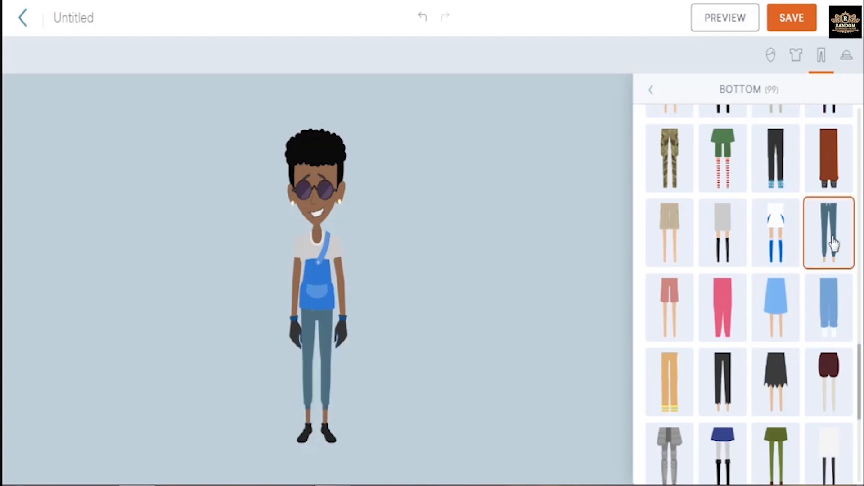
pyautogui.click(783, 167)
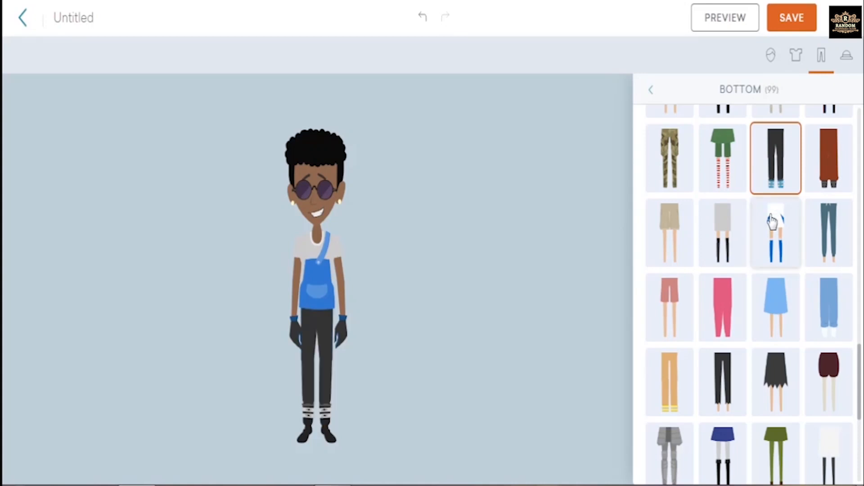
# Try the loose mustard-yellow trousers and the brown shorts with dark leggings as the character's bottoms.
pyautogui.scroll(5, 772, 222)
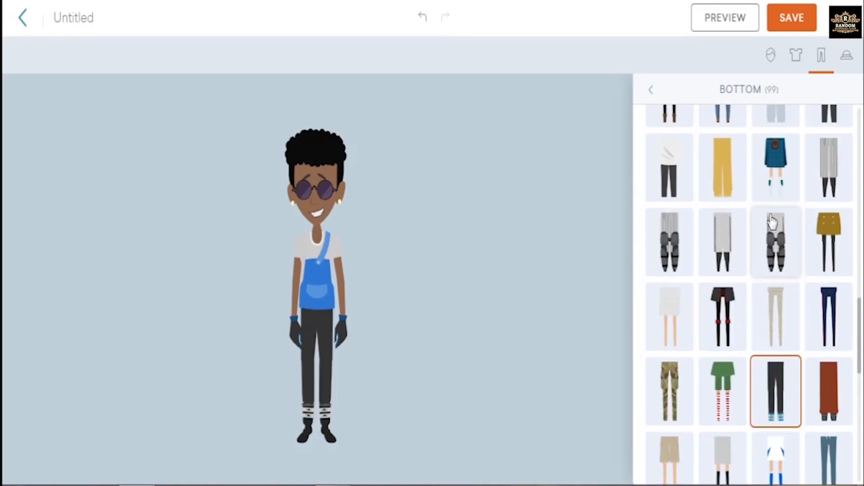
pyautogui.click(725, 175)
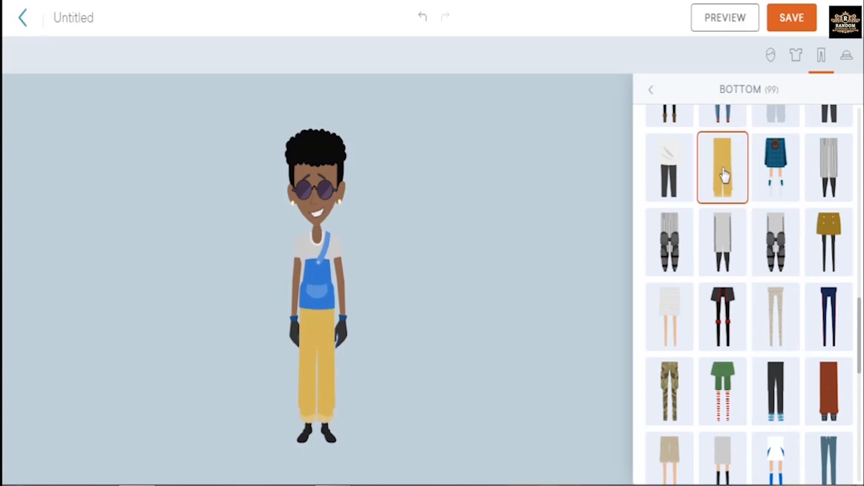
pyautogui.scroll(6, 740, 269)
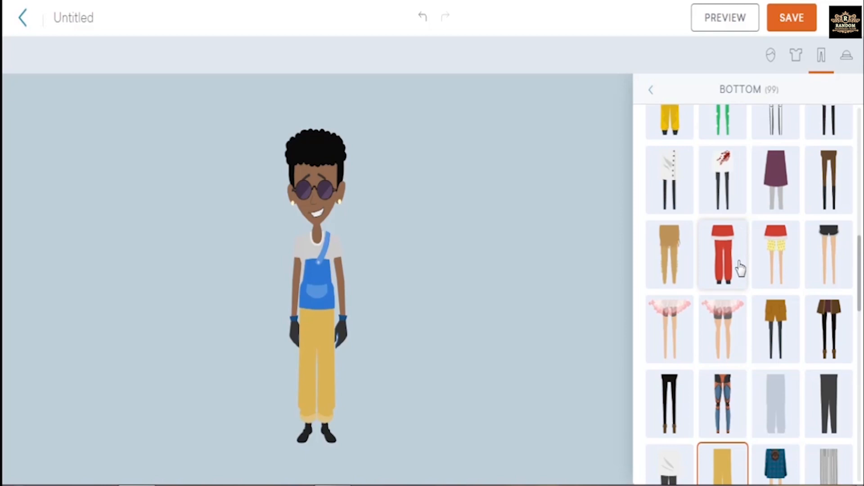
pyautogui.click(778, 333)
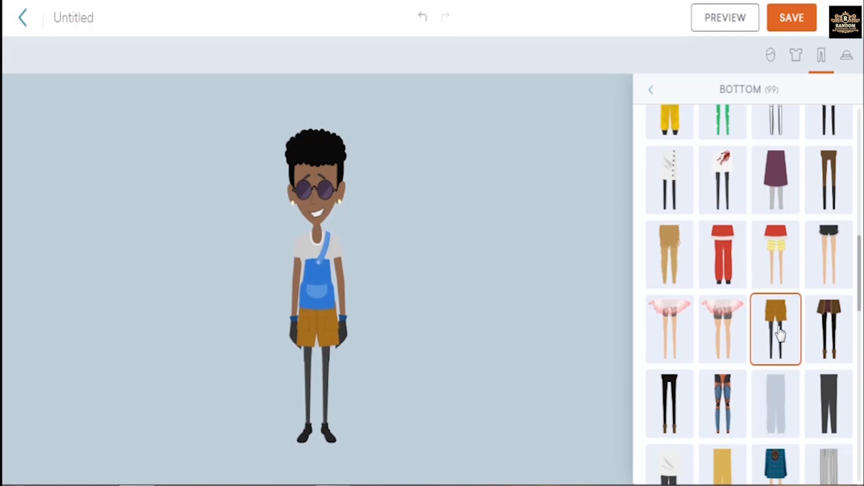
# Change the character's bottoms to the loose navy-blue cargo trousers with side pockets.
pyautogui.scroll(3, 779, 334)
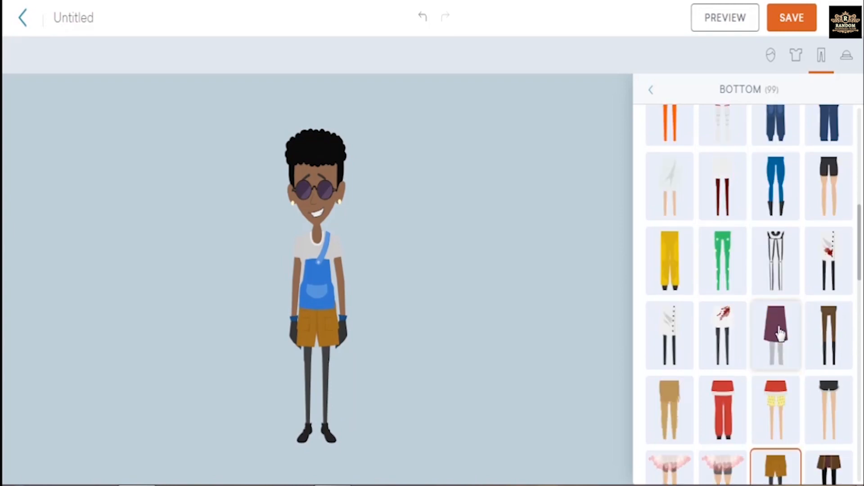
pyautogui.scroll(2, 780, 333)
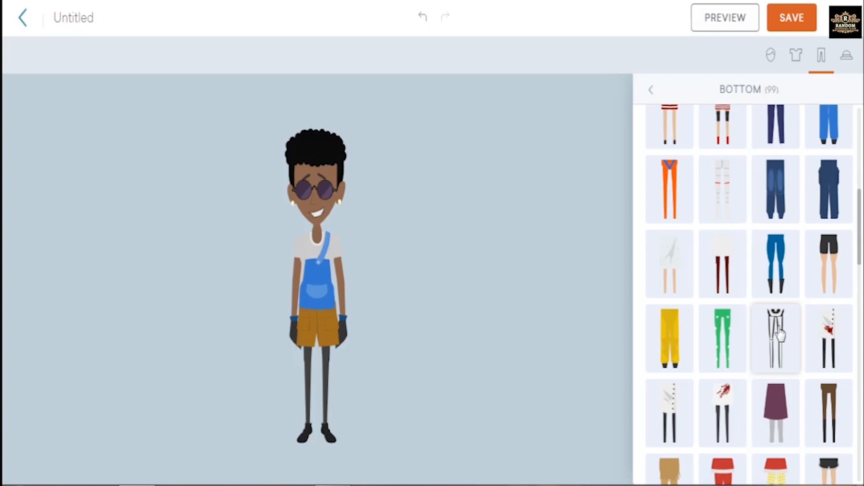
pyautogui.click(833, 190)
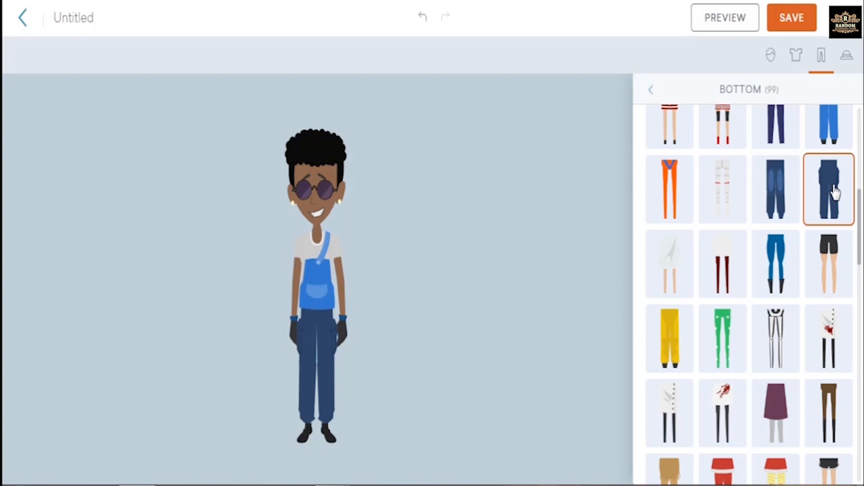
pyautogui.click(651, 92)
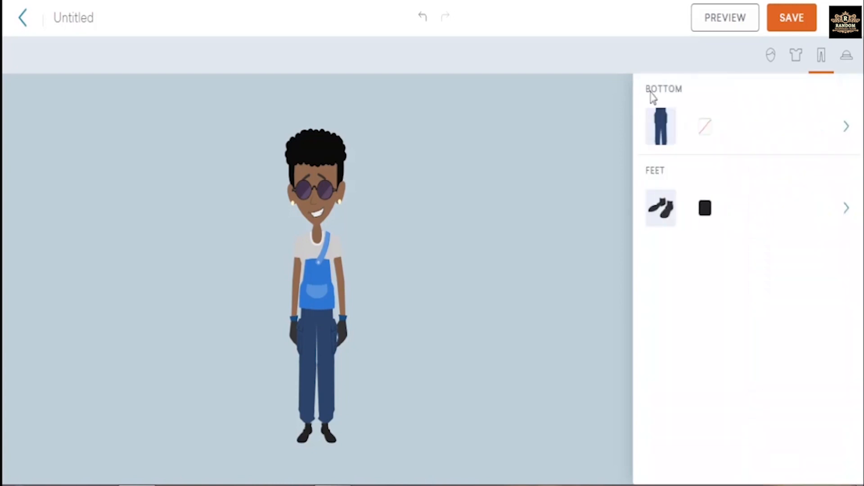
# Try the mustard colour CD9600 on the trousers, and recolour them with the recent near-black 181717.
pyautogui.click(705, 133)
pyautogui.click(687, 185)
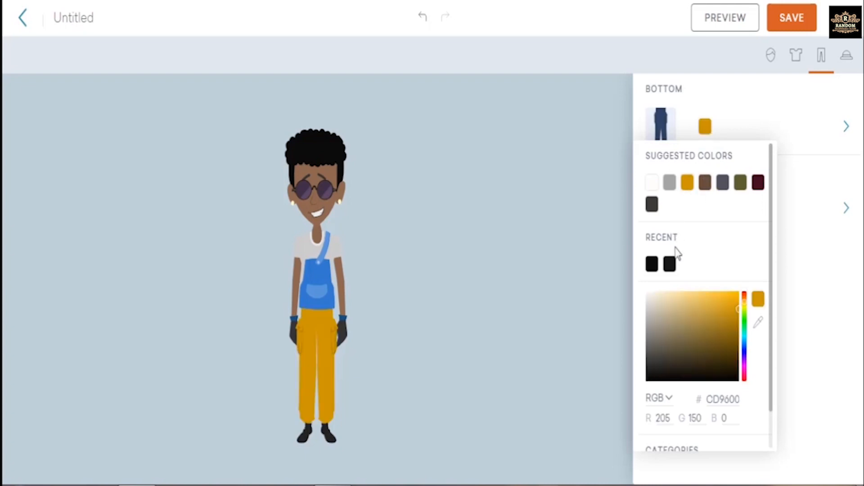
pyautogui.click(670, 264)
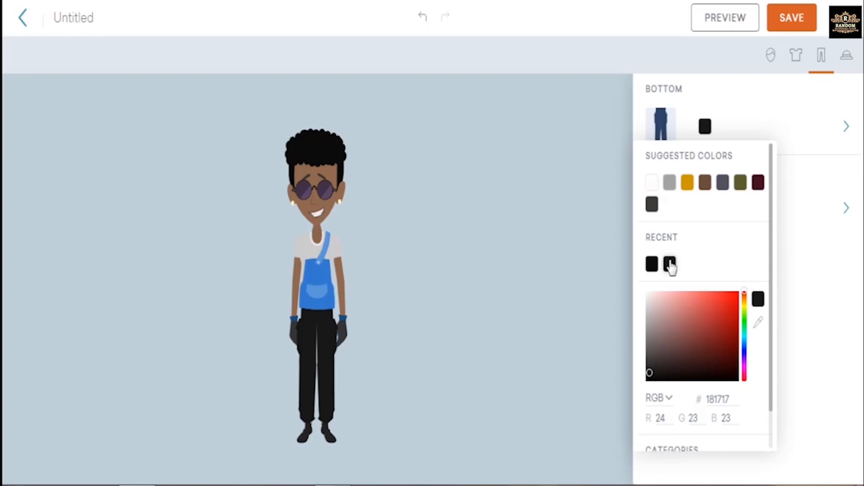
pyautogui.click(695, 108)
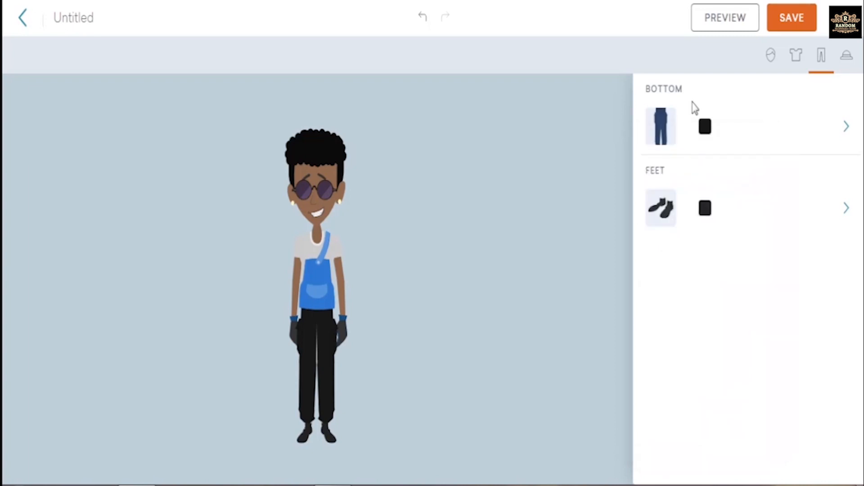
# Put the olive lace-up boots on the character's feet and recolour them with the suggested purple 4A2F58.
pyautogui.click(662, 218)
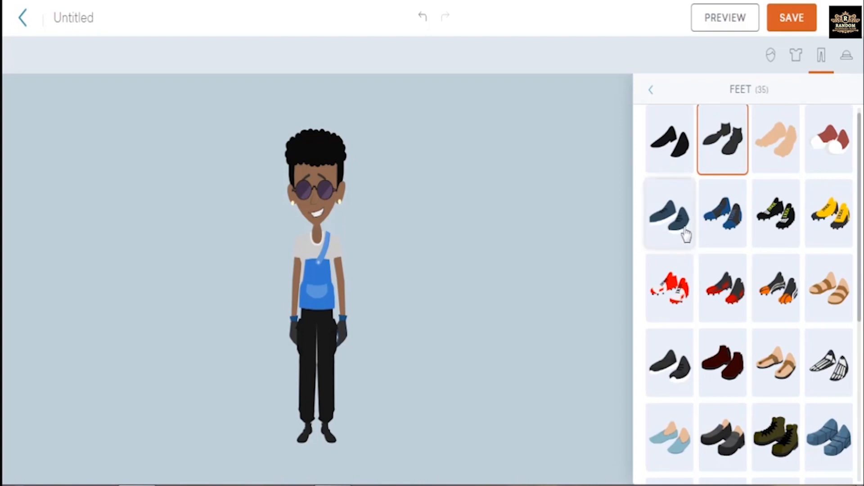
pyautogui.click(776, 430)
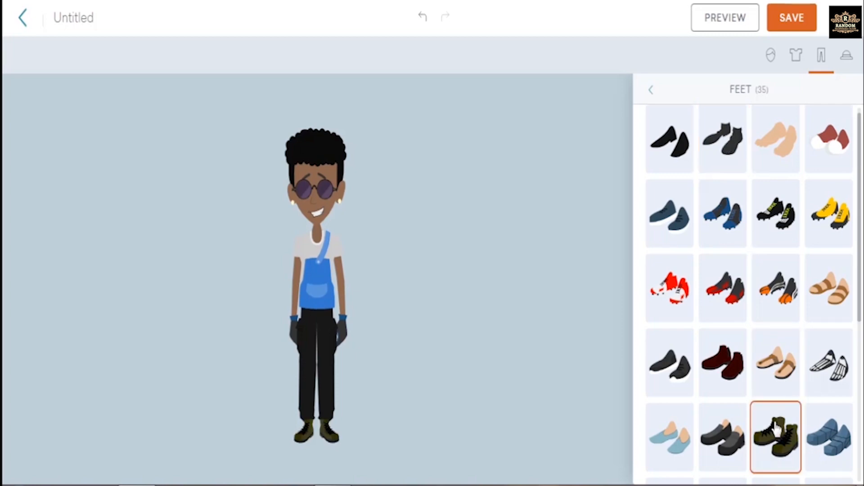
pyautogui.click(651, 91)
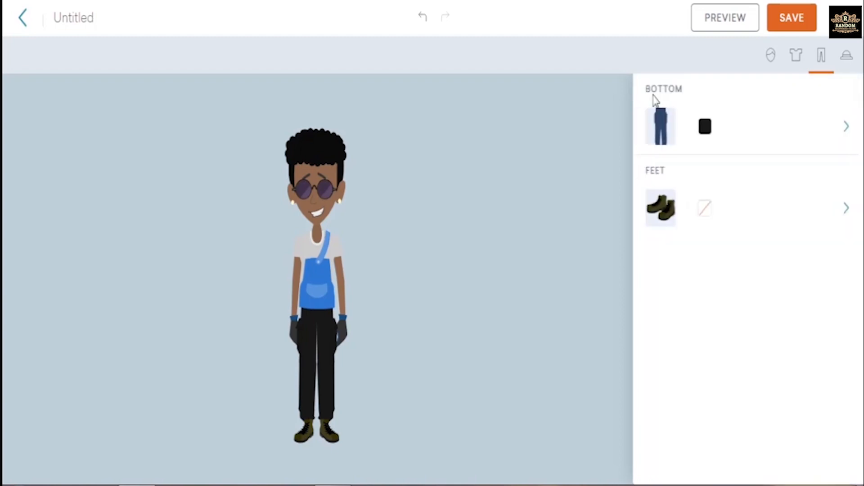
pyautogui.click(706, 212)
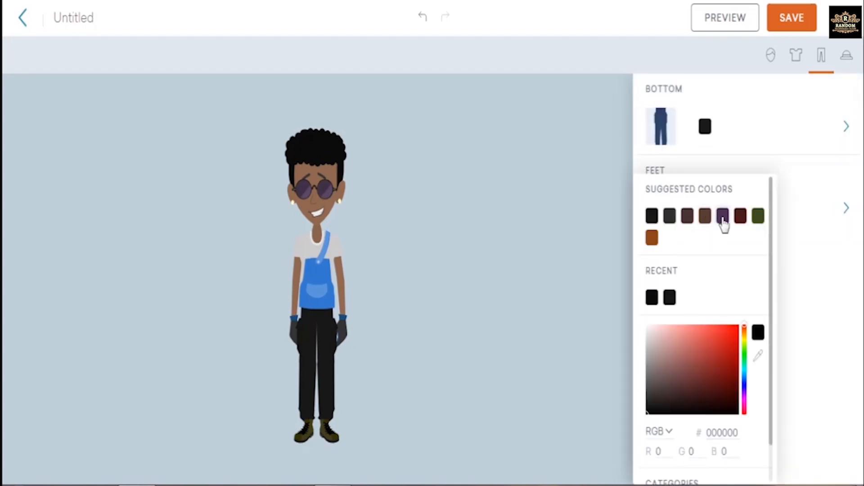
pyautogui.click(722, 217)
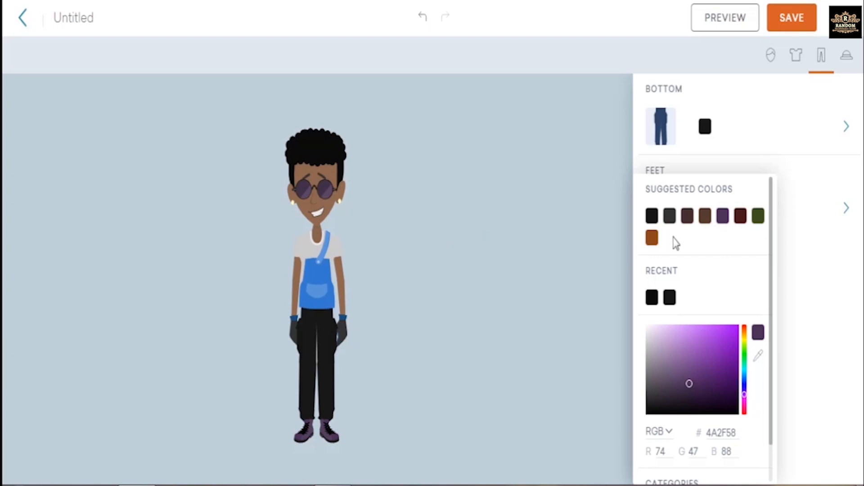
pyautogui.click(719, 97)
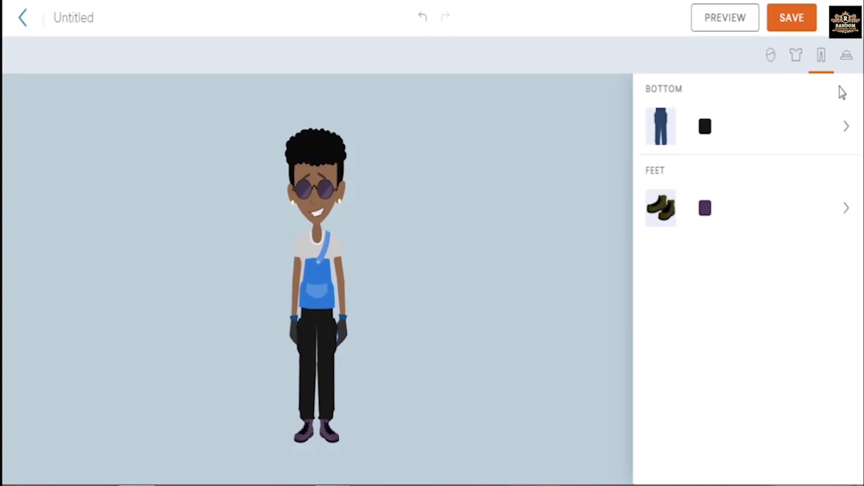
# Replace the Untitled title with the character's name and save the character to the library.
pyautogui.click(848, 59)
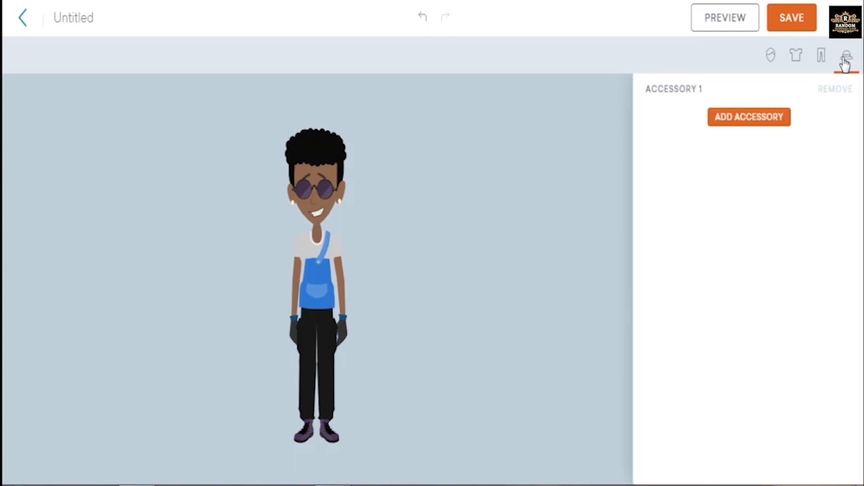
pyautogui.click(122, 16)
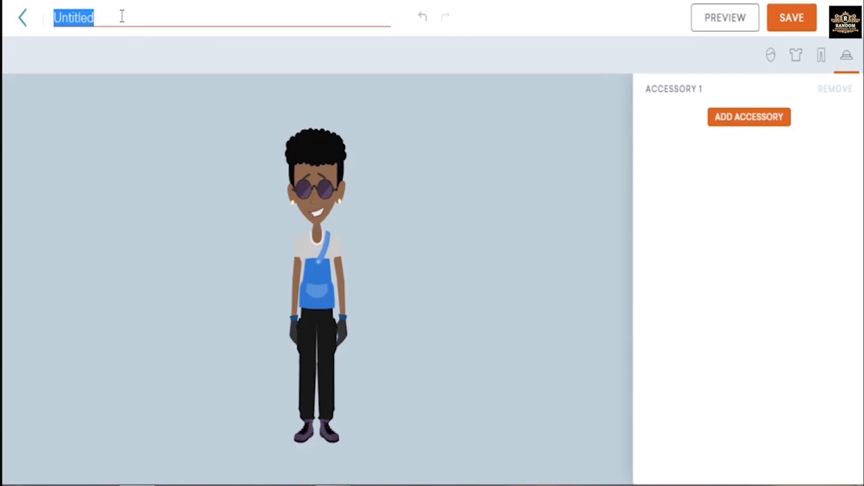
pyautogui.write('Davi')
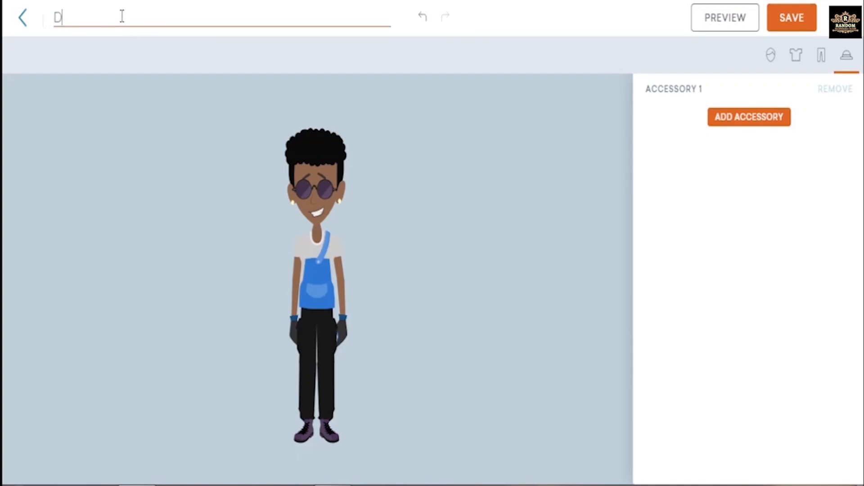
pyautogui.write('d O.')
pyautogui.click(795, 25)
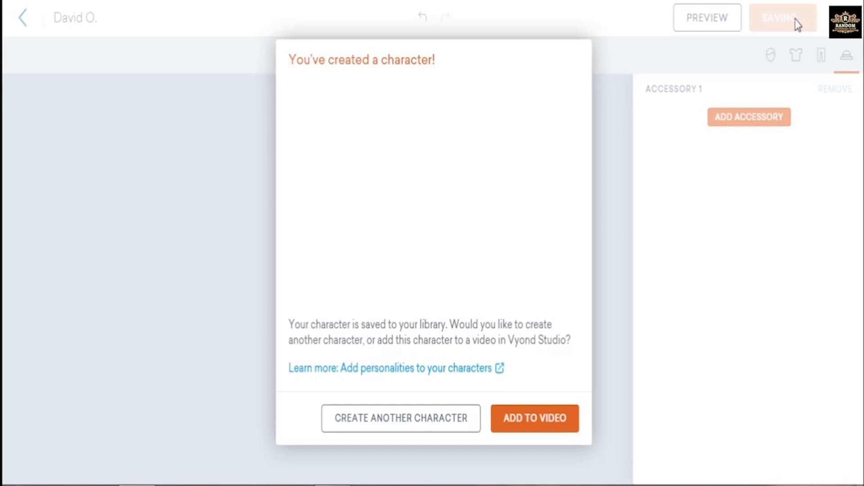
# Start another Business Friendly character with the female body type and the slimmest adult build.
pyautogui.click(411, 421)
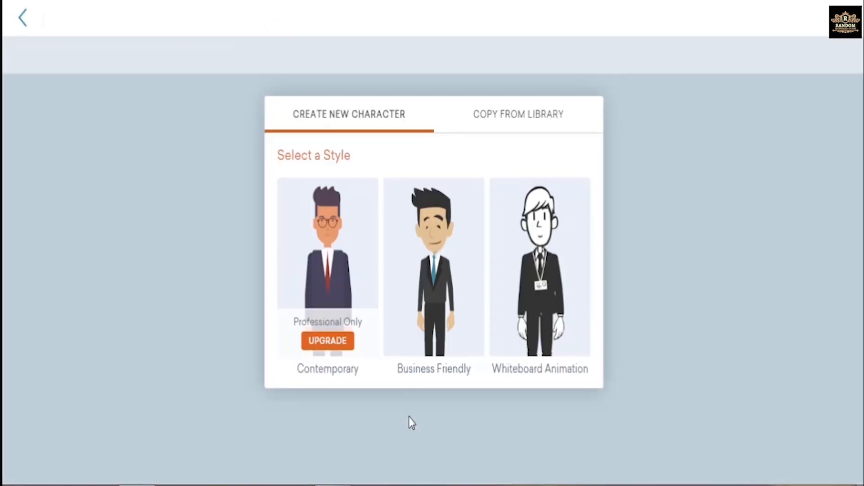
pyautogui.click(433, 264)
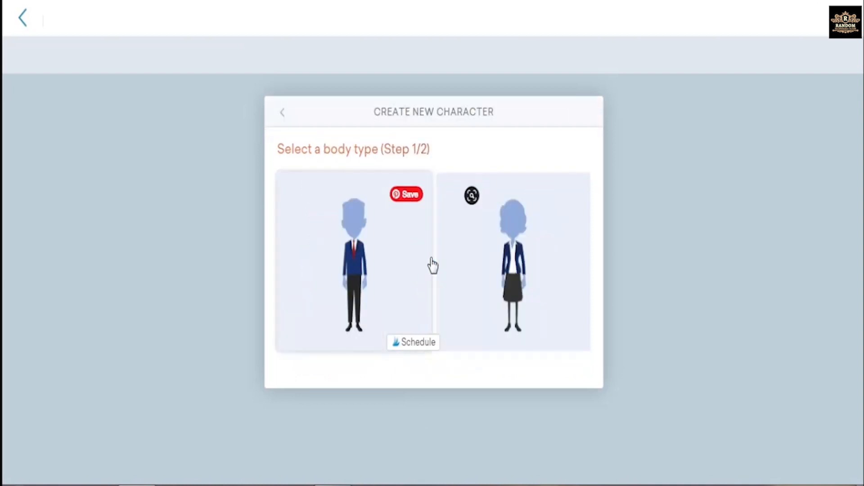
pyautogui.click(521, 260)
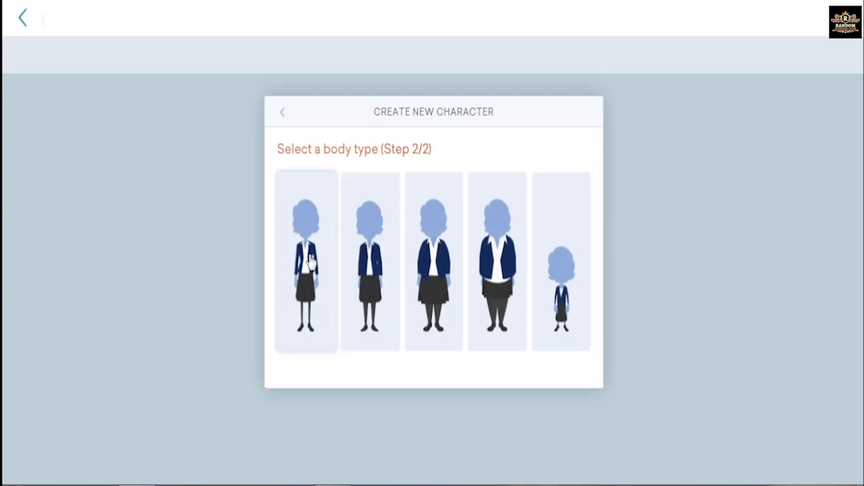
pyautogui.click(309, 256)
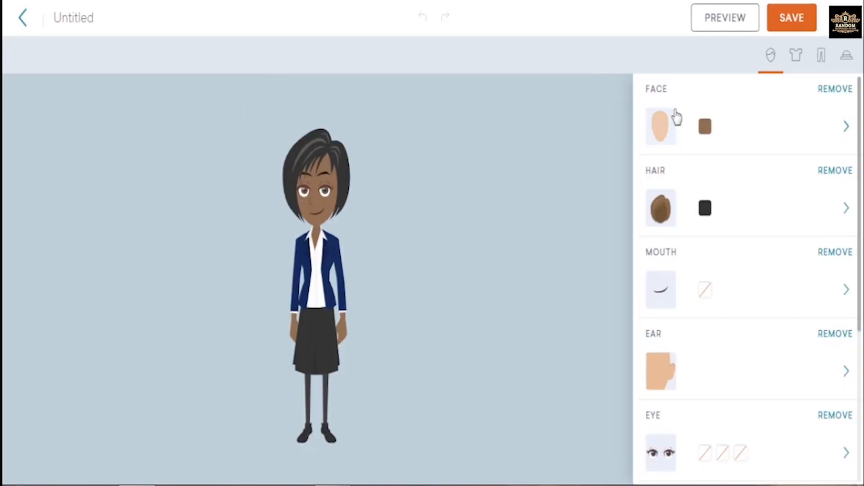
# Try both skull-like faces on the character, and settle on the rounded face tapering to a narrow chin, fourth in the first row.
pyautogui.click(664, 129)
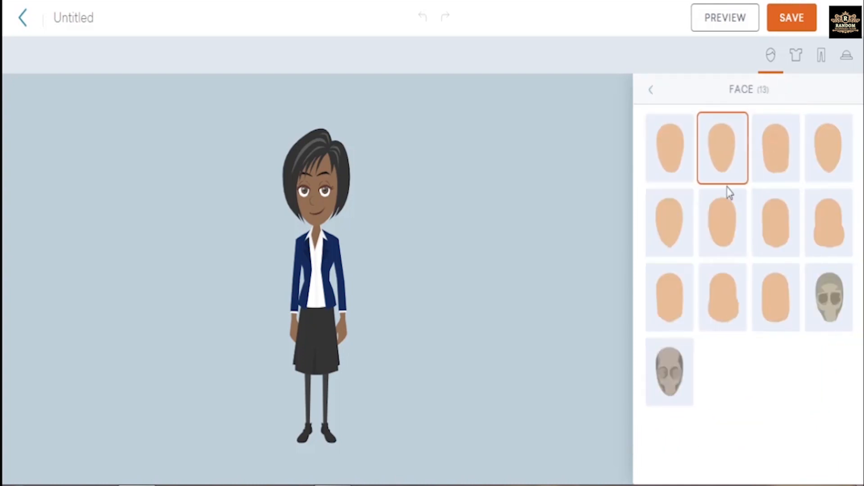
pyautogui.click(827, 311)
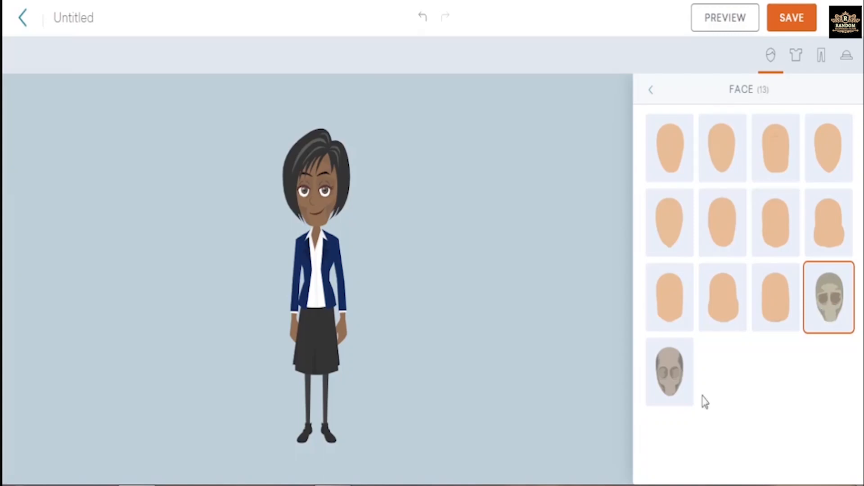
pyautogui.click(674, 391)
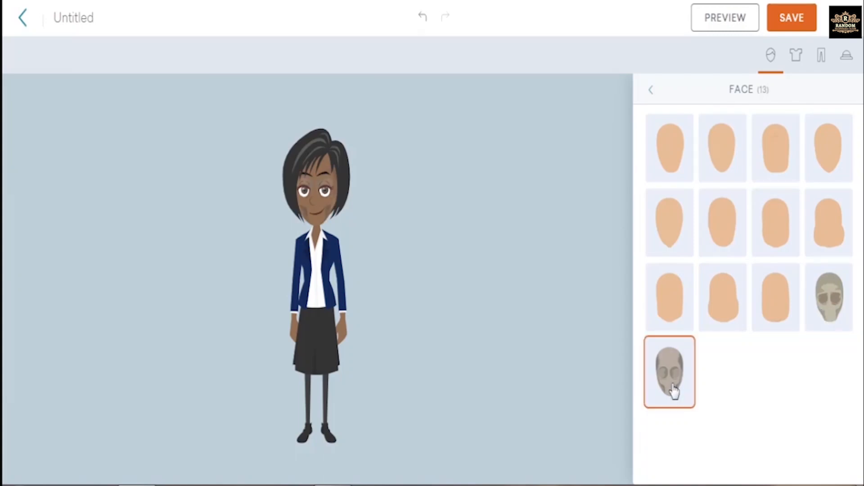
pyautogui.click(822, 159)
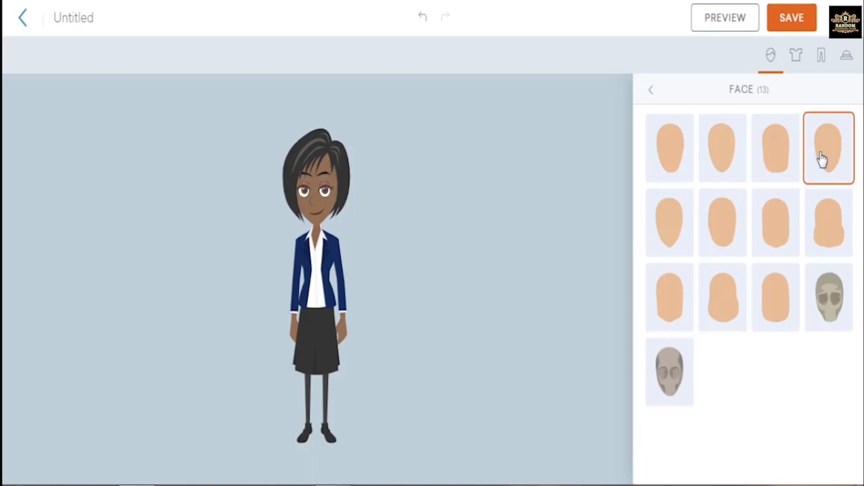
pyautogui.click(654, 97)
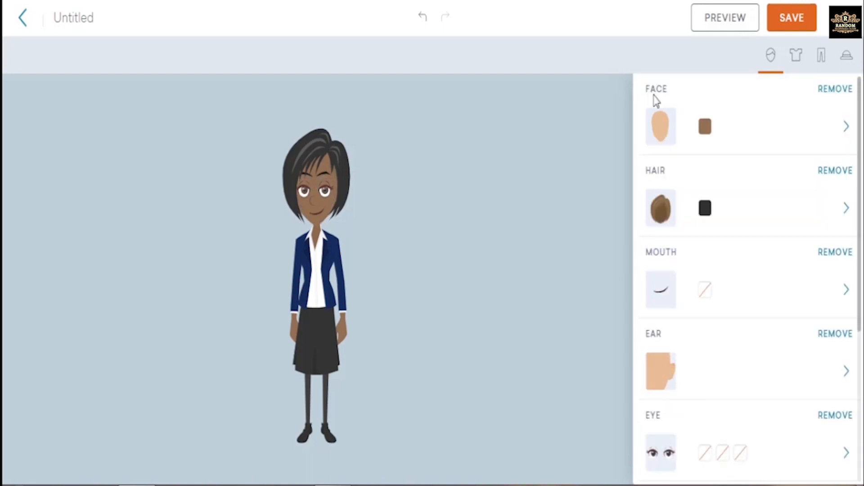
# Try the round afro on the character, and settle on the dark brown braided hairstyle after browsing the other hair options.
pyautogui.click(657, 211)
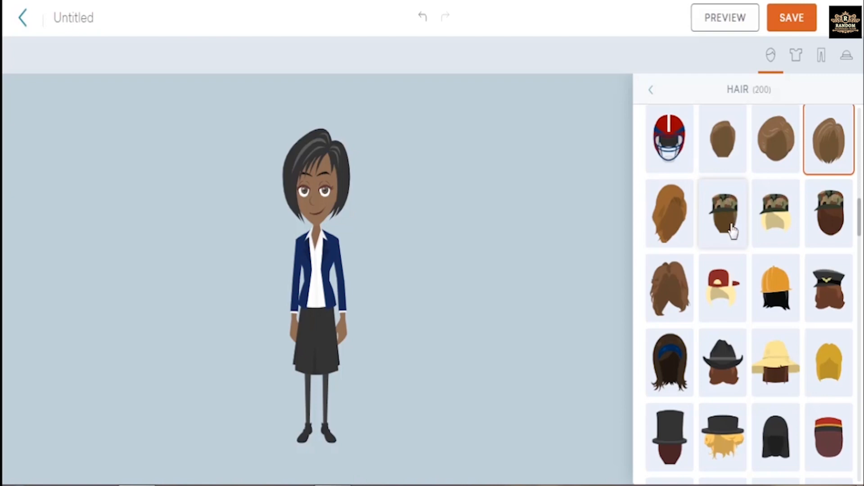
pyautogui.scroll(-8, 732, 230)
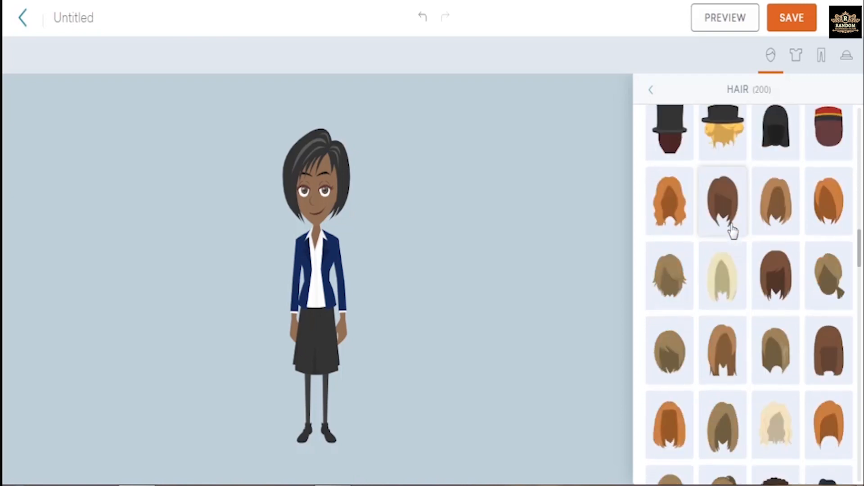
pyautogui.scroll(-2, 733, 230)
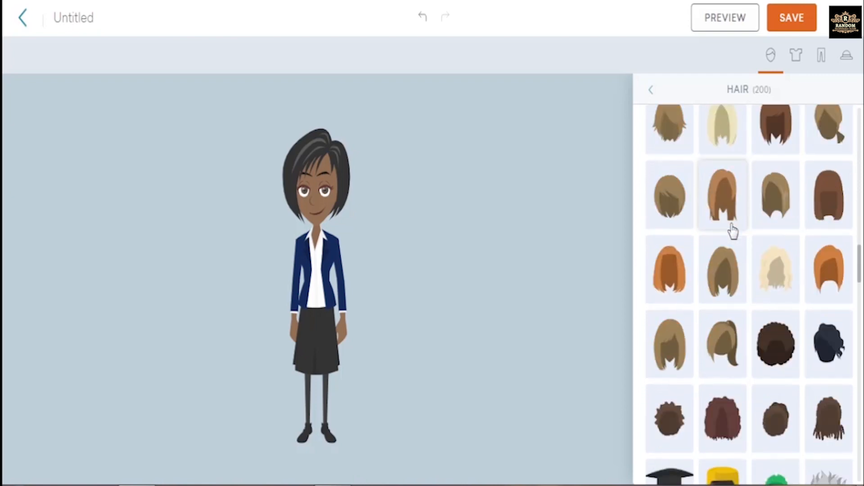
pyautogui.click(773, 337)
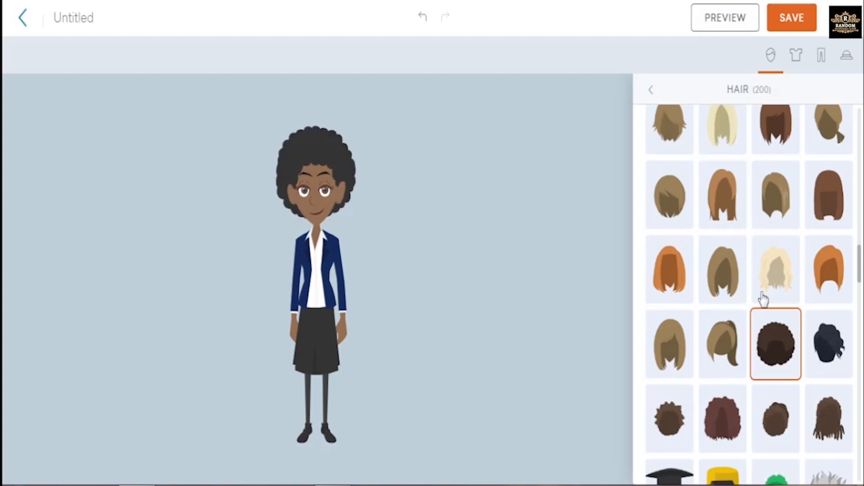
pyautogui.scroll(-3, 754, 263)
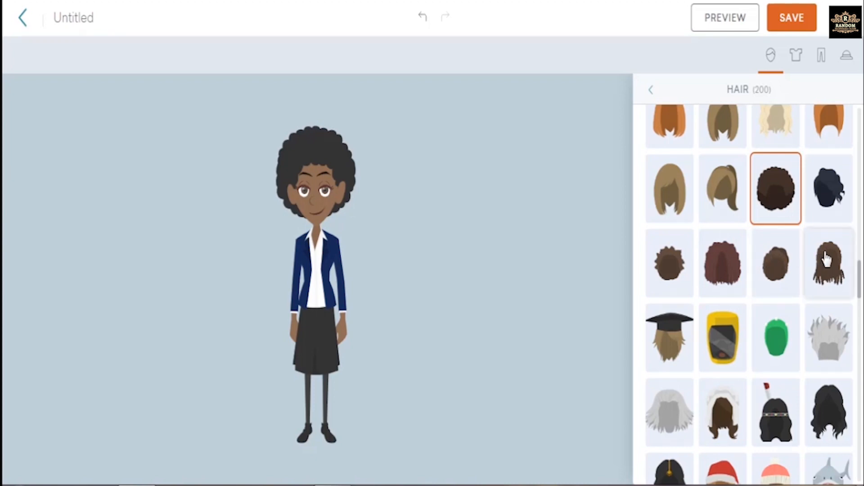
pyautogui.click(826, 260)
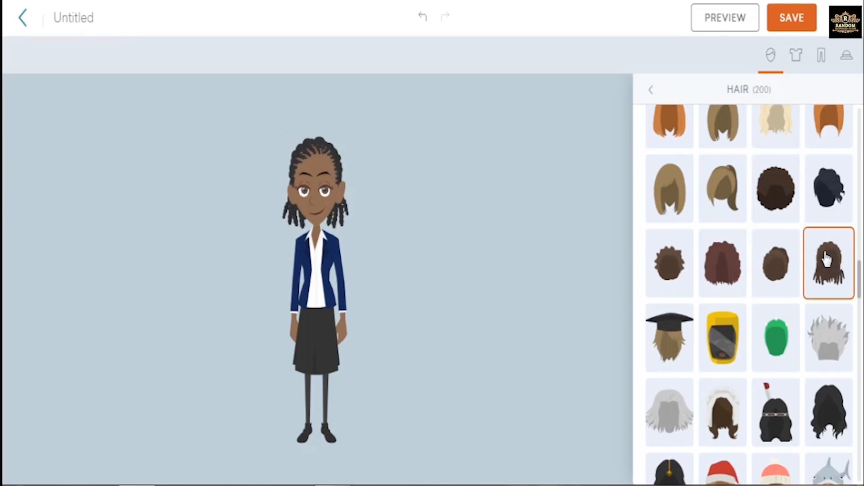
pyautogui.scroll(-10, 760, 228)
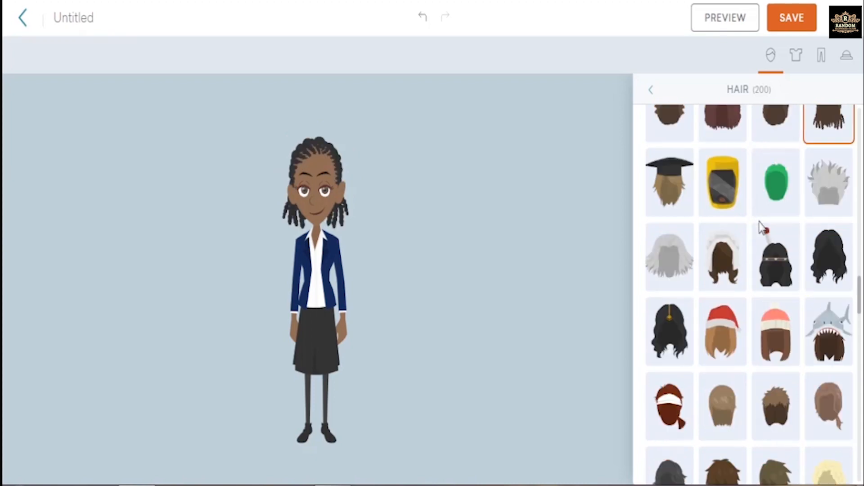
pyautogui.scroll(-2, 760, 228)
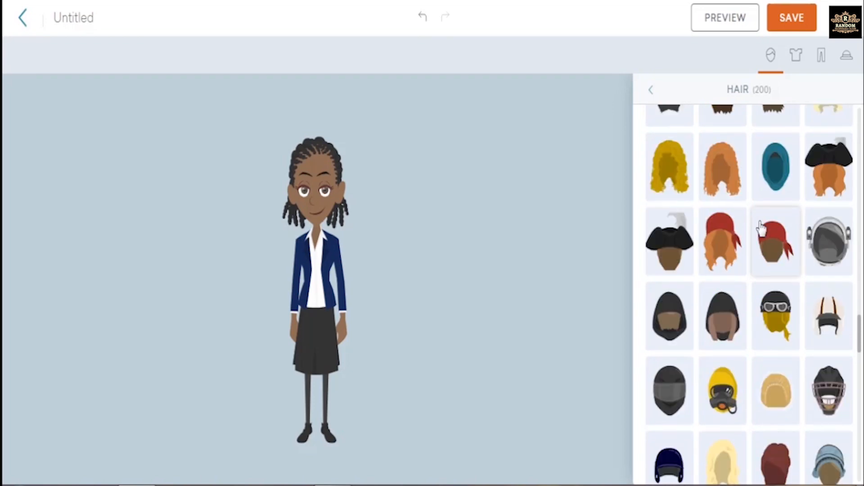
pyautogui.scroll(6, 761, 228)
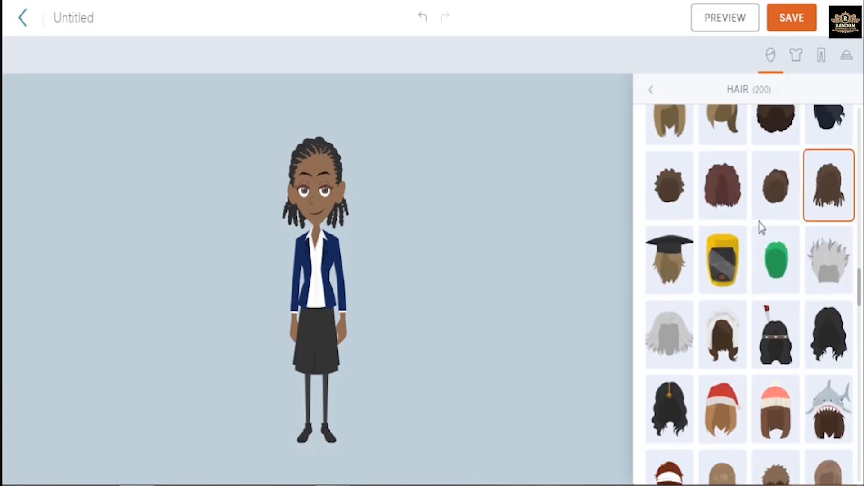
pyautogui.click(653, 90)
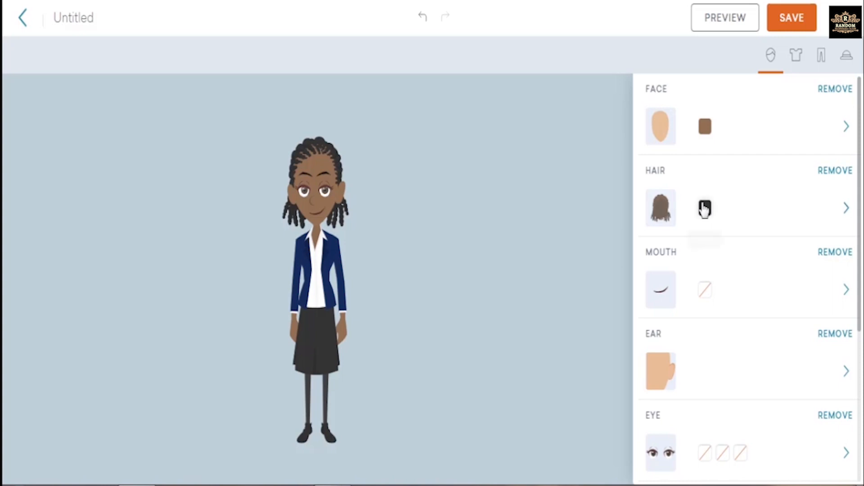
# Compare the wide grin and the jagged-teeth mouth, and give the character the lopsided open smile with plain white teeth.
pyautogui.click(661, 290)
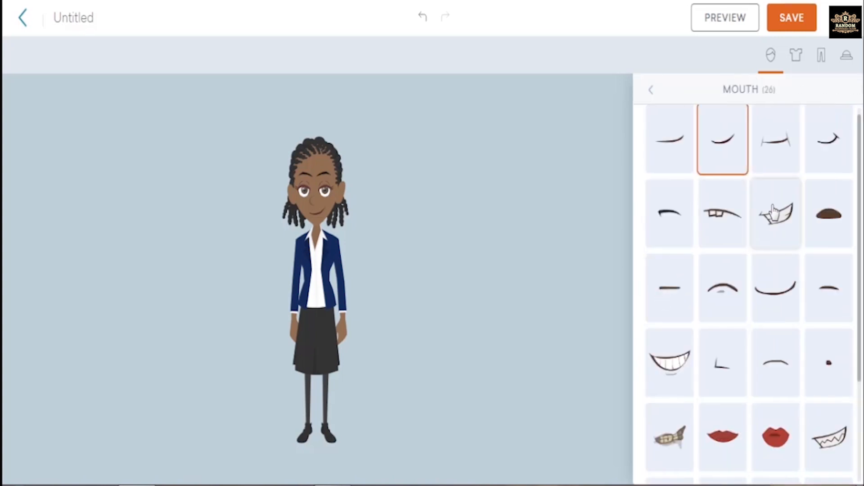
pyautogui.click(773, 211)
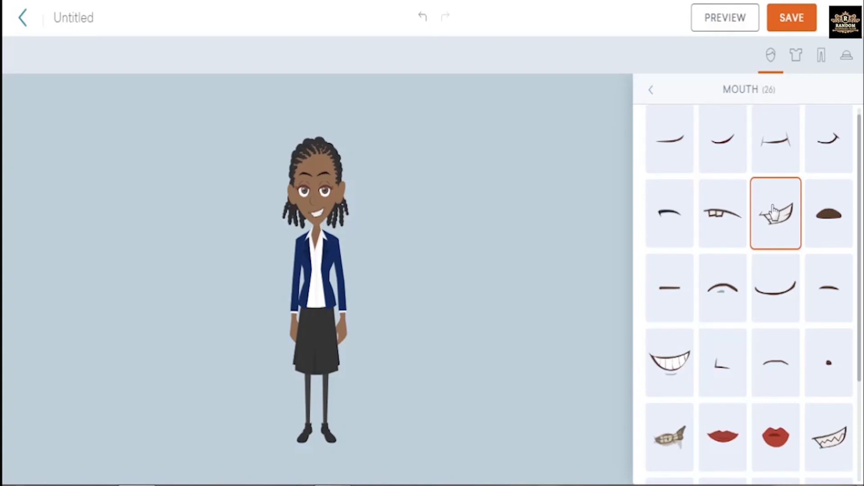
pyautogui.click(669, 370)
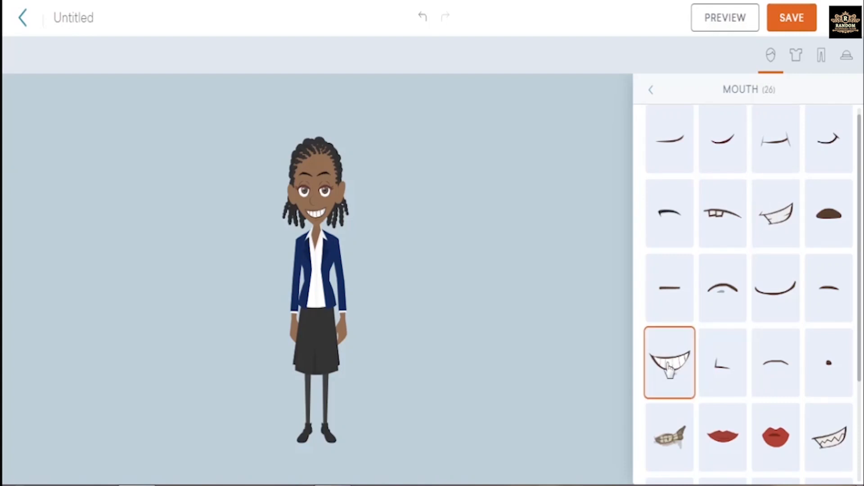
pyautogui.click(828, 444)
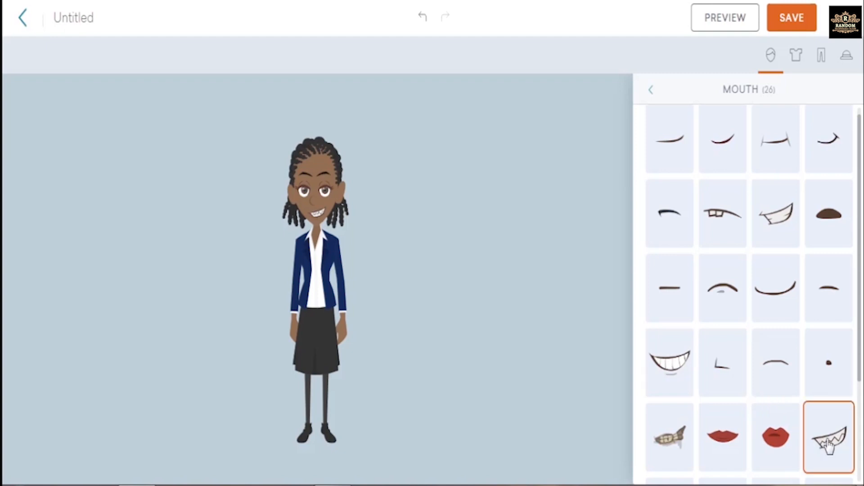
pyautogui.click(781, 227)
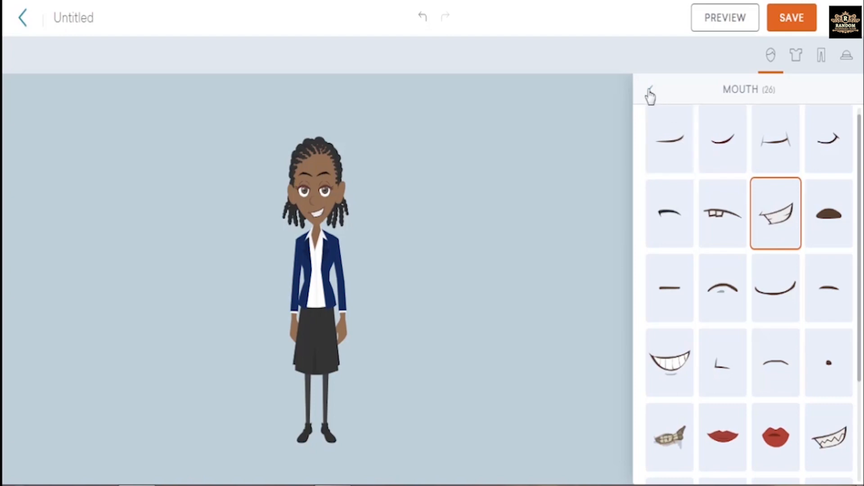
# Replace the Untitled title with the character's name and return to the list of head features.
pyautogui.doubleClick(95, 15)
pyautogui.write('Chilli')
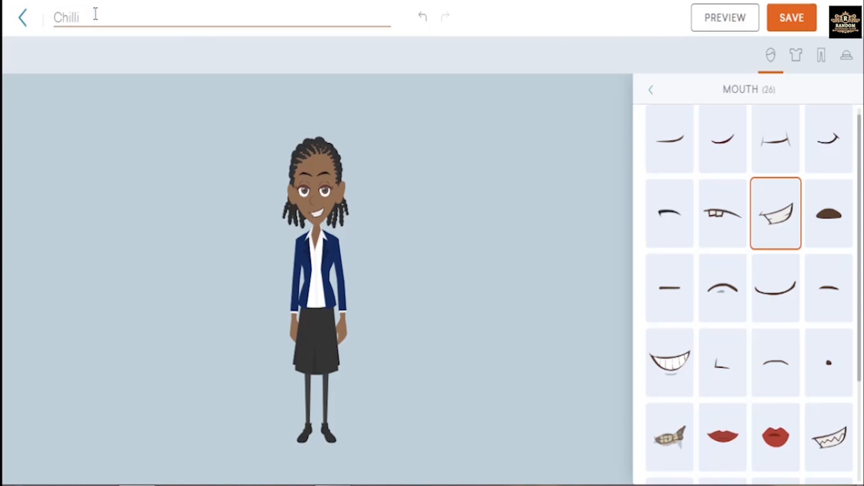
pyautogui.click(651, 92)
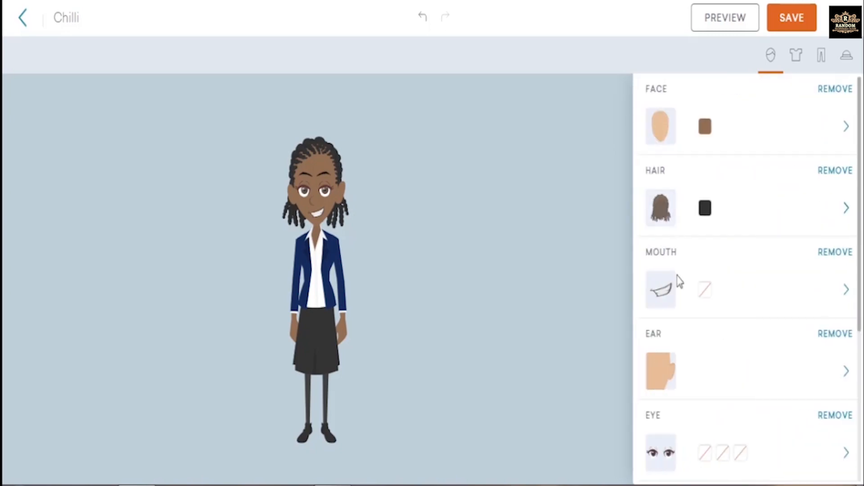
# Give the character the ears with silver drop earrings.
pyautogui.click(666, 372)
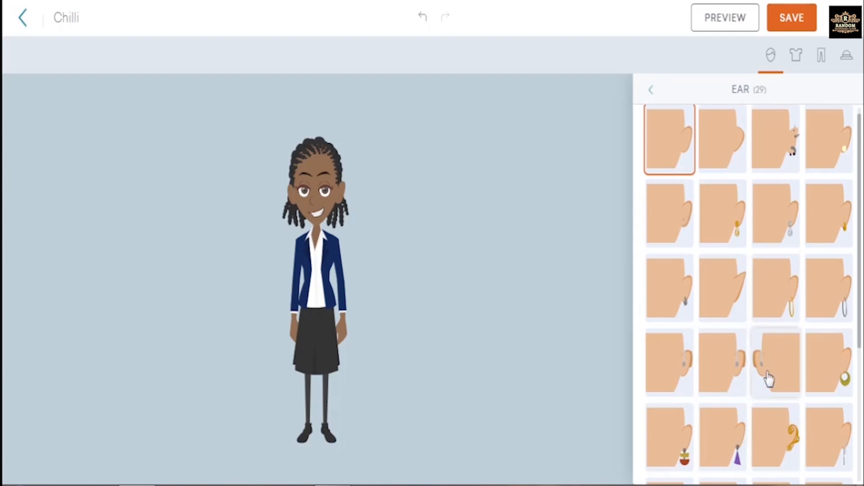
pyautogui.click(790, 229)
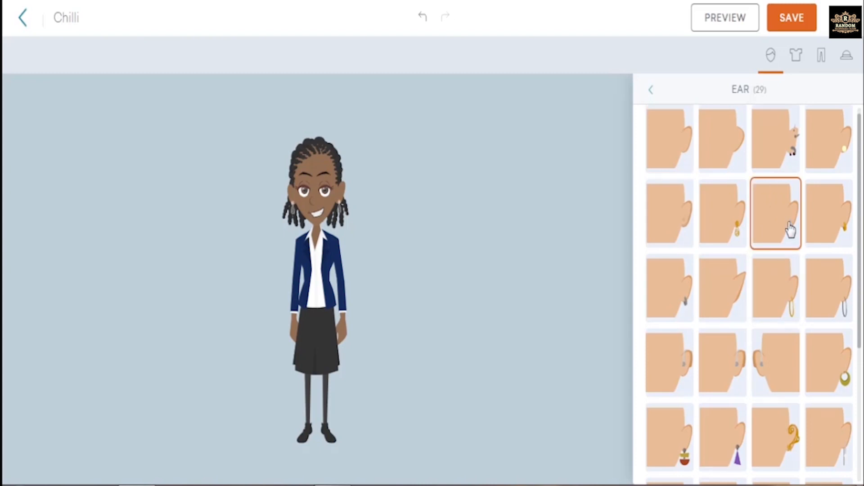
pyautogui.click(652, 93)
# Compare the grey-shadowed teal eyes and the slanted brown eyes, and give the character the blue eyes with winged lashes.
pyautogui.scroll(-2, 685, 369)
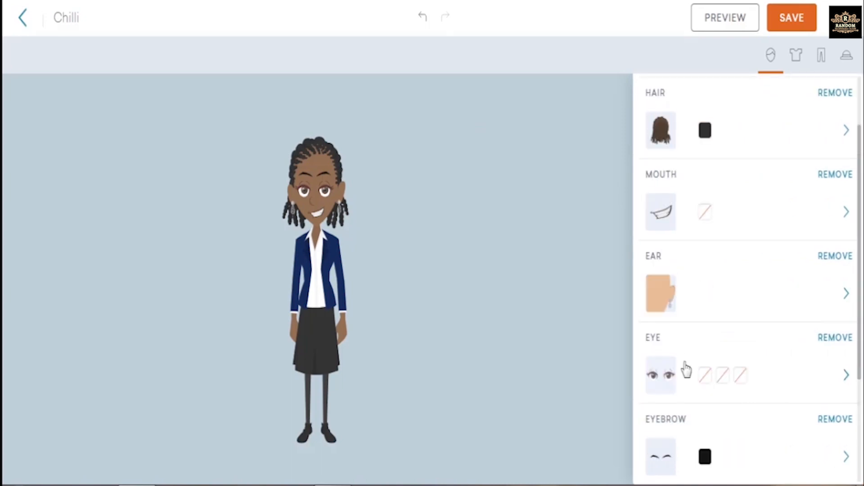
pyautogui.click(661, 379)
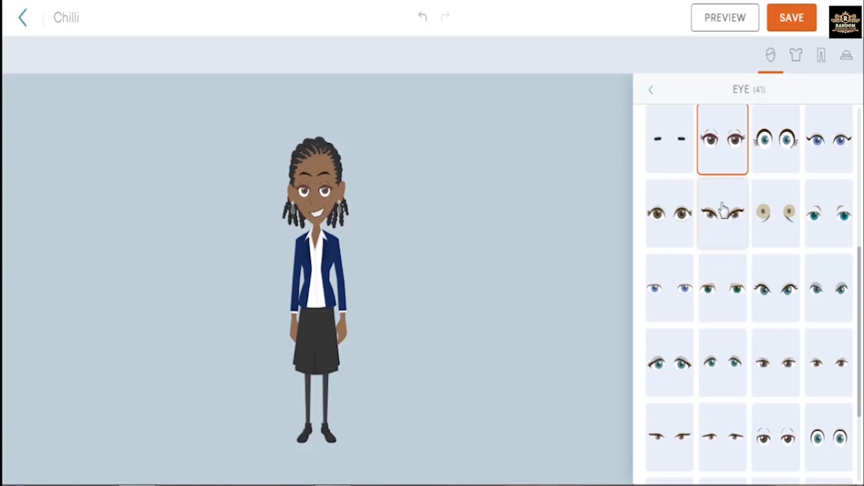
pyautogui.click(828, 143)
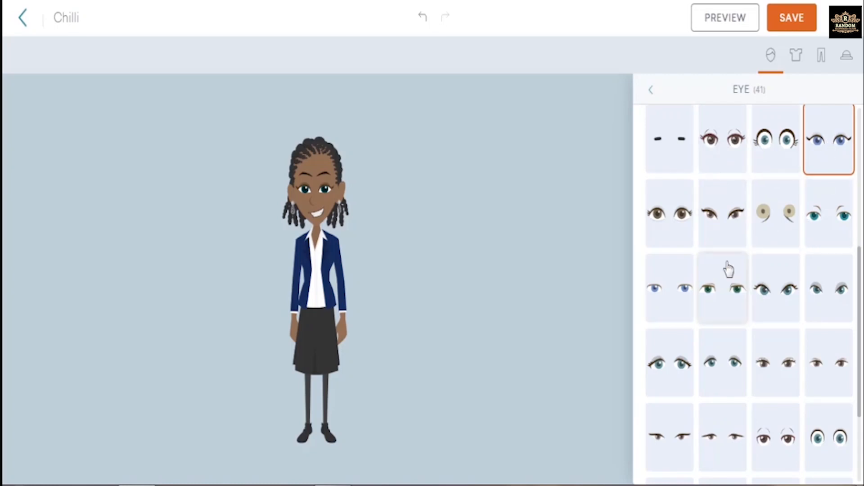
pyautogui.click(822, 300)
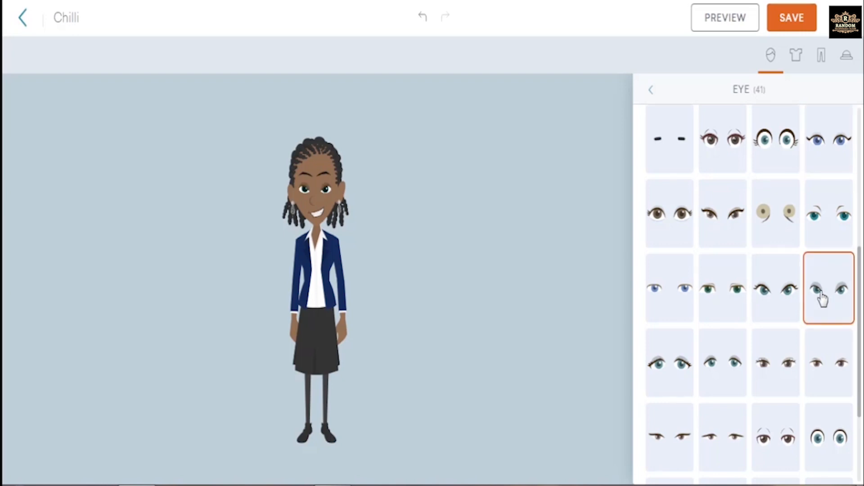
pyautogui.click(836, 138)
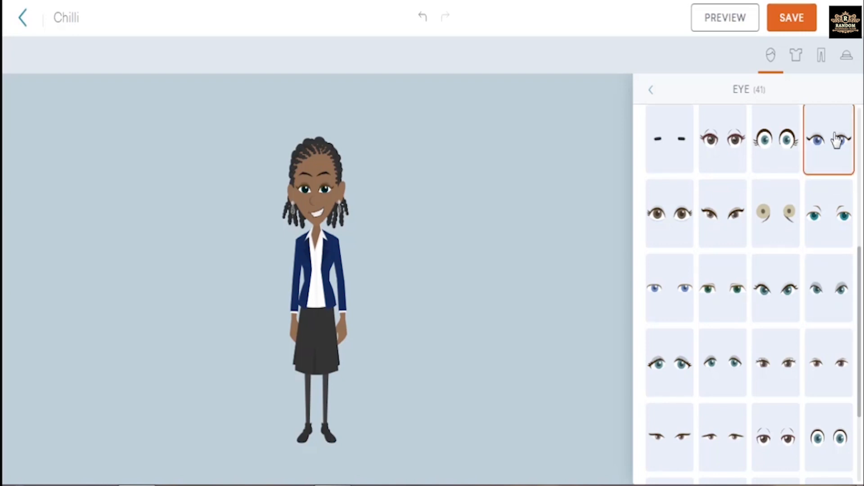
pyautogui.click(726, 224)
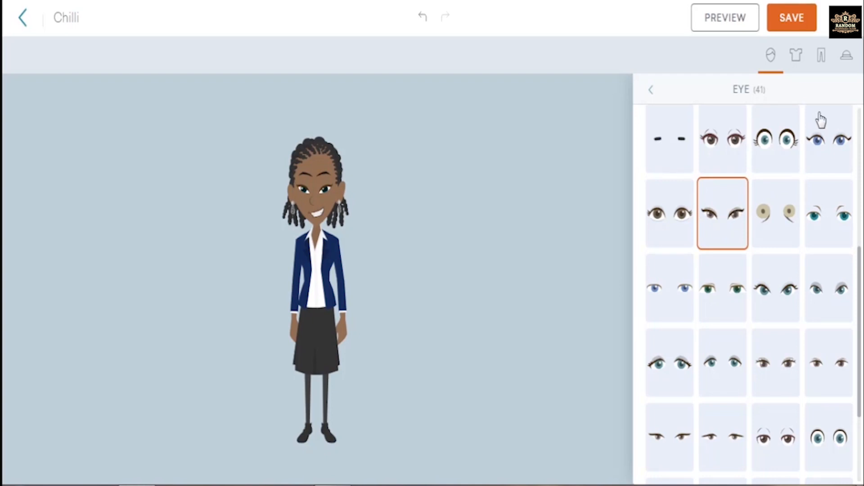
pyautogui.click(831, 141)
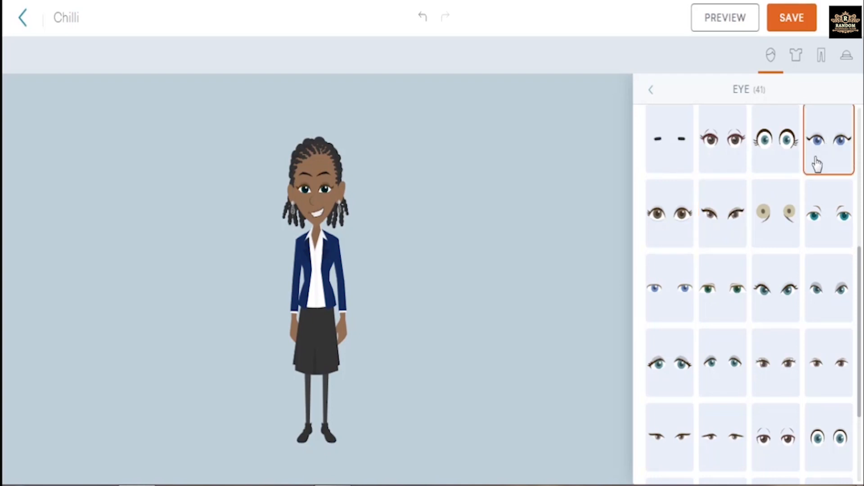
pyautogui.click(731, 218)
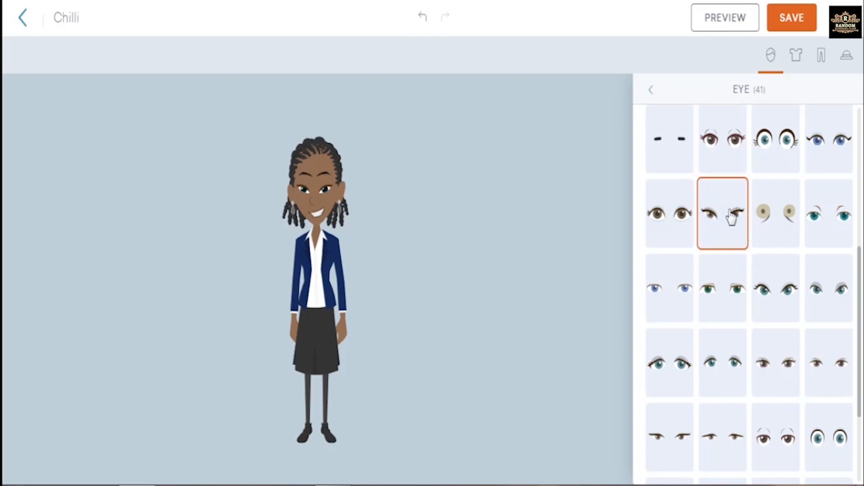
pyautogui.click(826, 146)
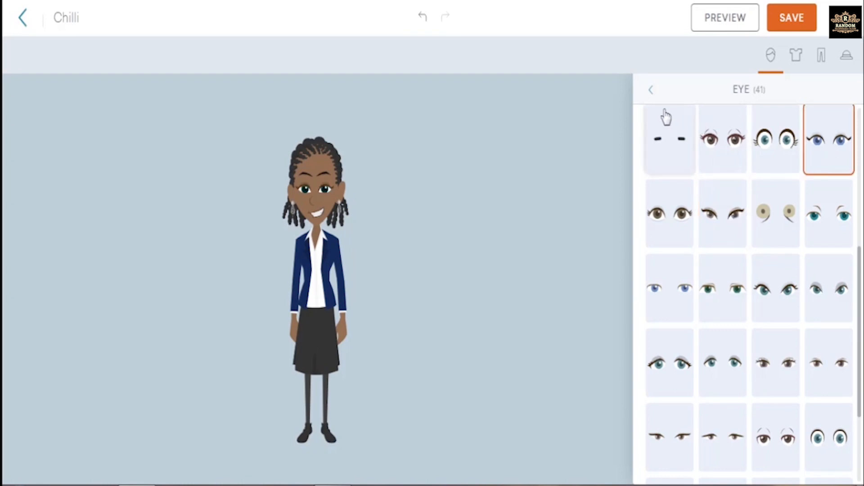
pyautogui.click(652, 91)
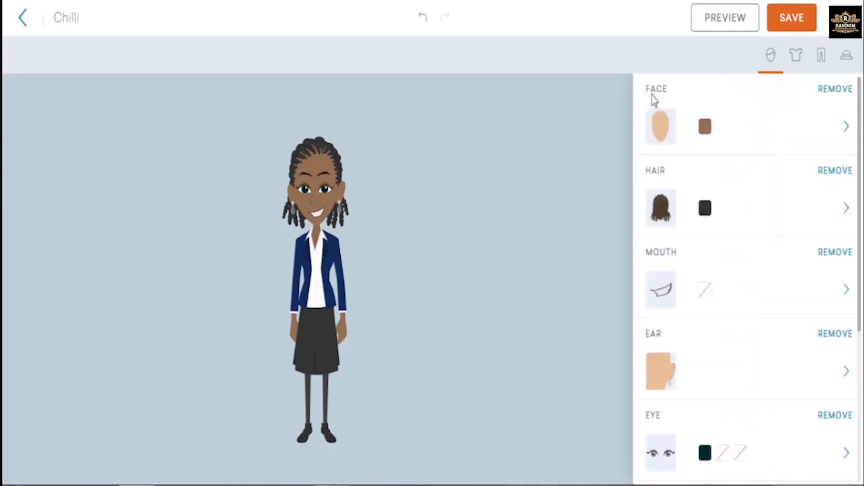
pyautogui.scroll(-5, 692, 376)
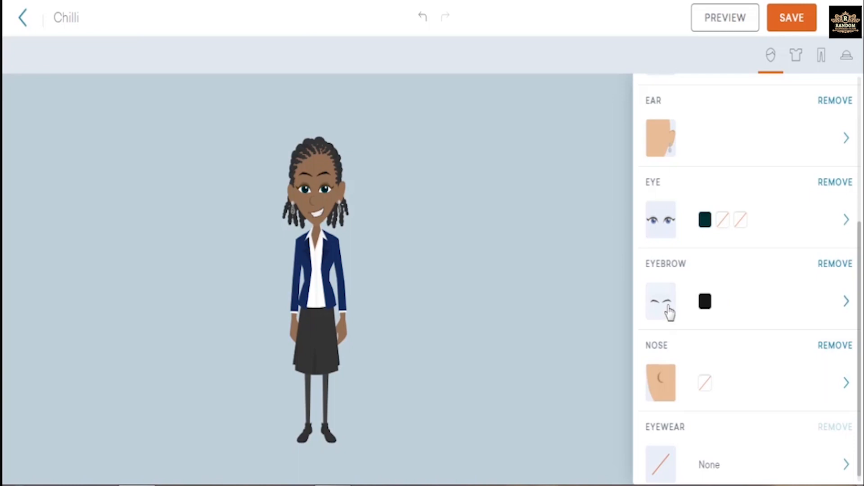
# Try the thin arched eyebrows, give the character the thick, wavy black eyebrows, and return to the head features.
pyautogui.click(668, 310)
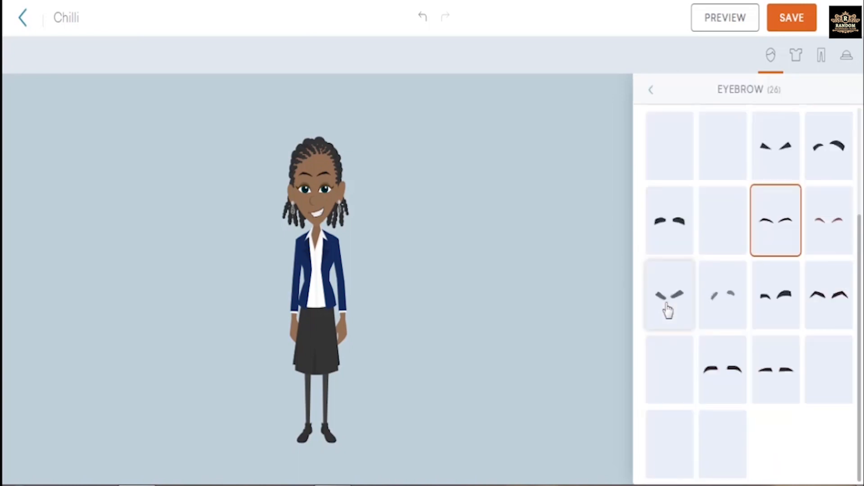
pyautogui.click(725, 225)
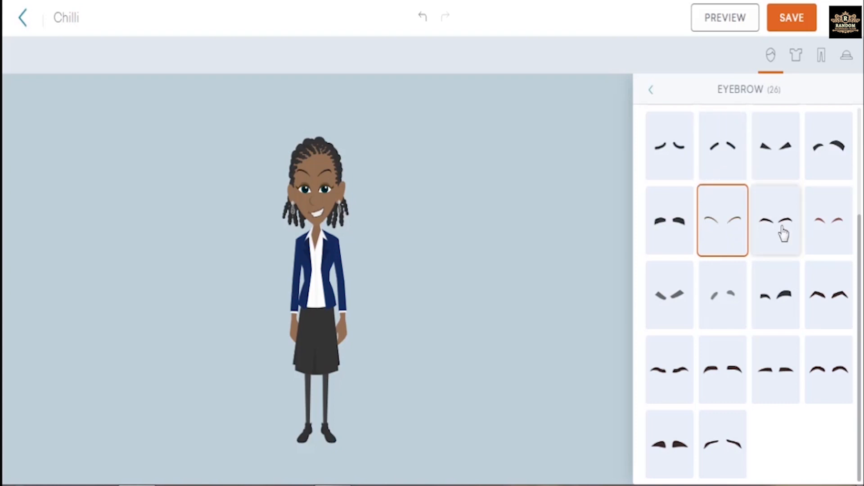
pyautogui.click(672, 379)
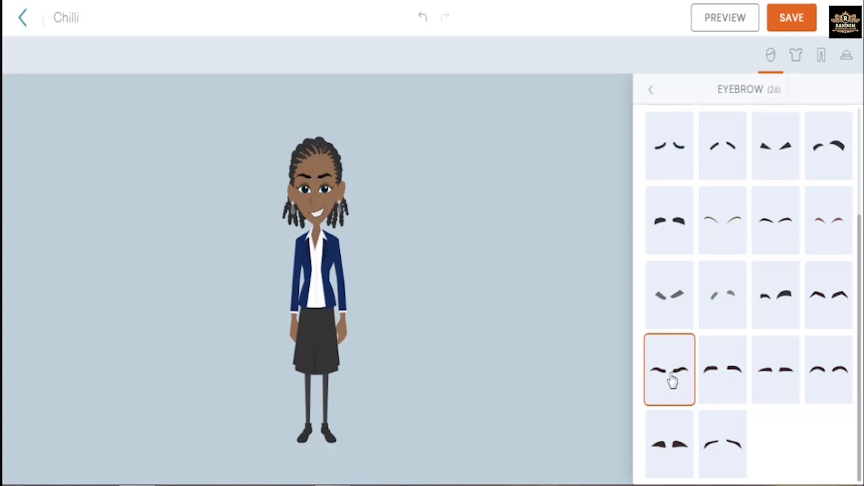
pyautogui.click(651, 92)
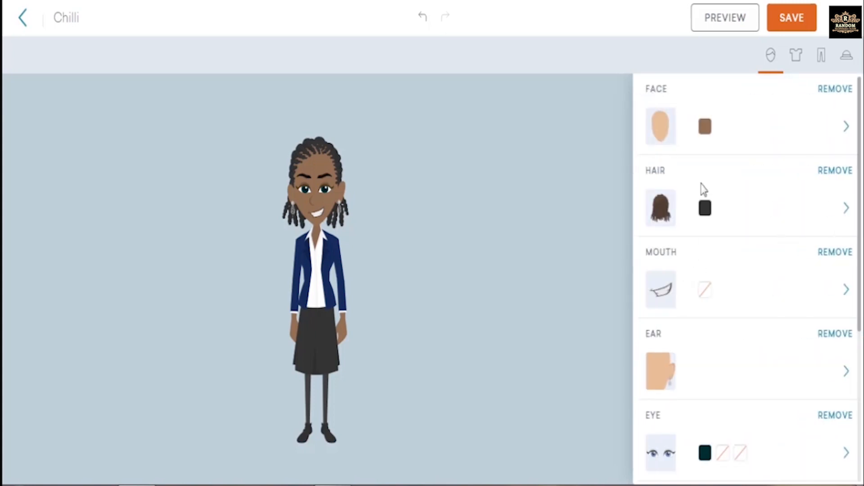
# Compare the hair colours 3C3C3C and 341E18, and set the character's hair to the near-black 0F0F0F.
pyautogui.click(705, 208)
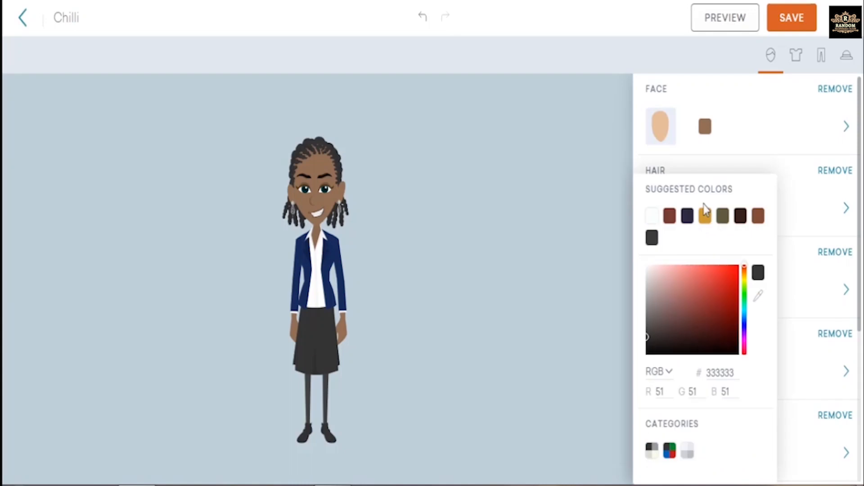
pyautogui.click(652, 238)
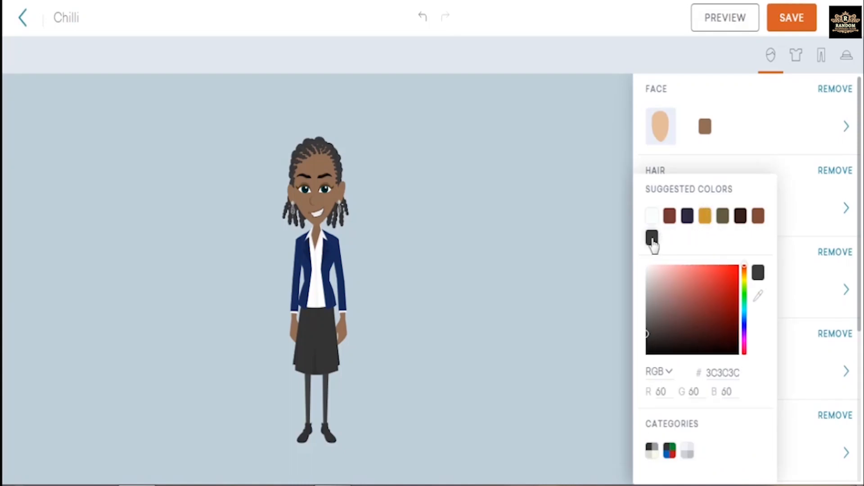
pyautogui.click(739, 216)
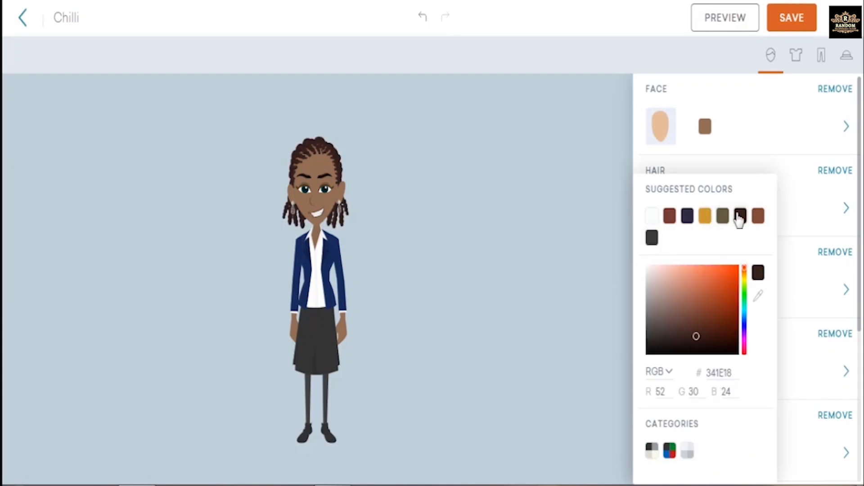
pyautogui.click(650, 350)
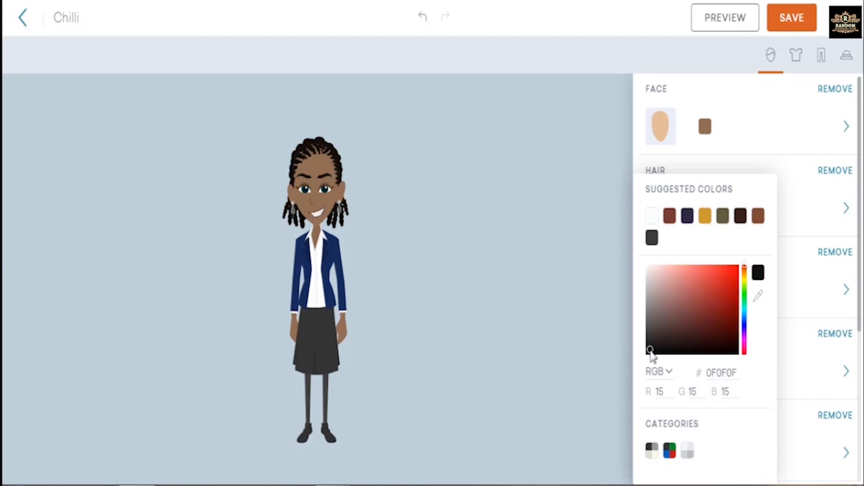
pyautogui.click(660, 173)
# Compare the large and small curved noses, and give the character the small L-shaped nose.
pyautogui.scroll(-5, 670, 290)
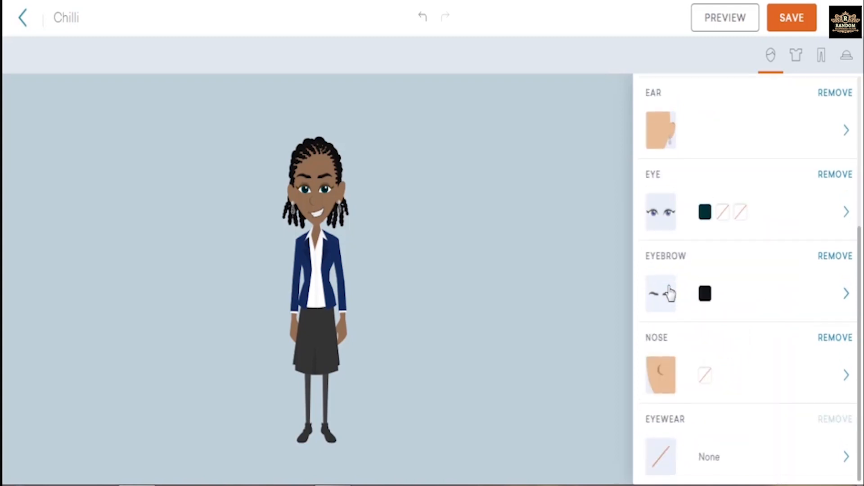
pyautogui.click(666, 376)
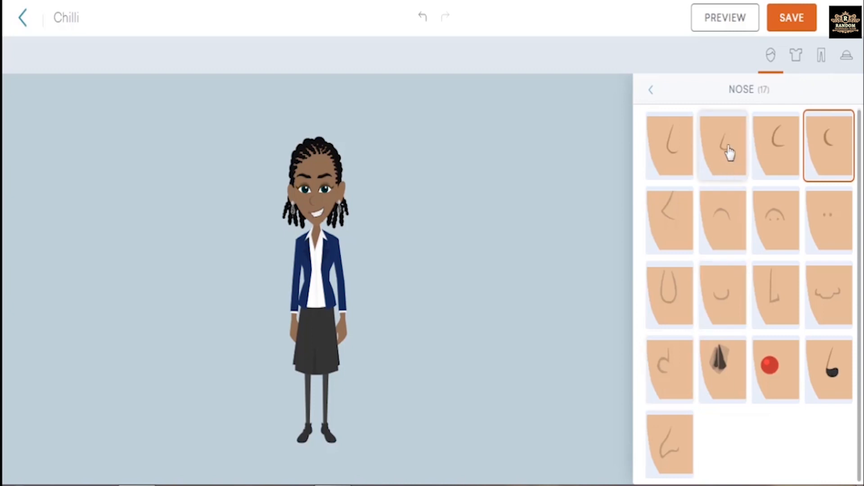
pyautogui.click(729, 152)
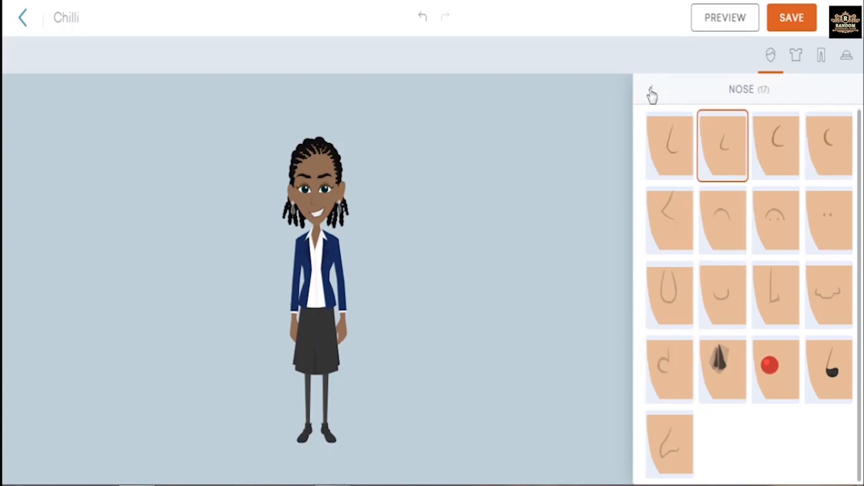
pyautogui.click(773, 148)
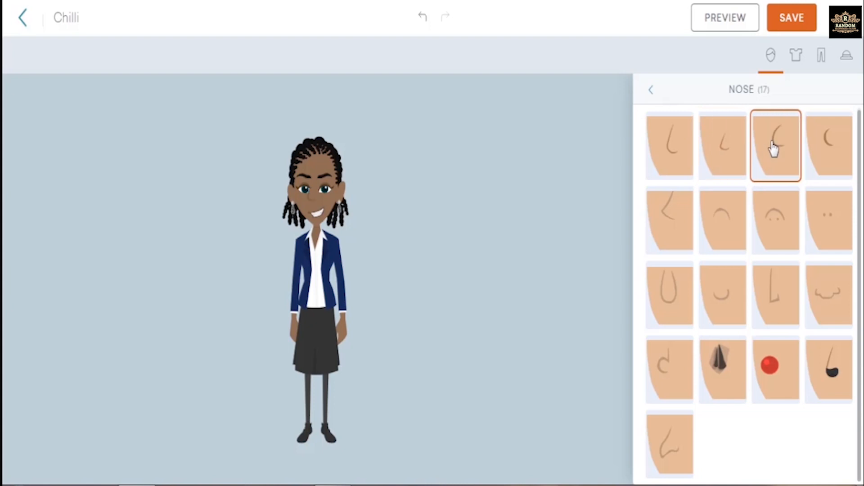
pyautogui.click(818, 147)
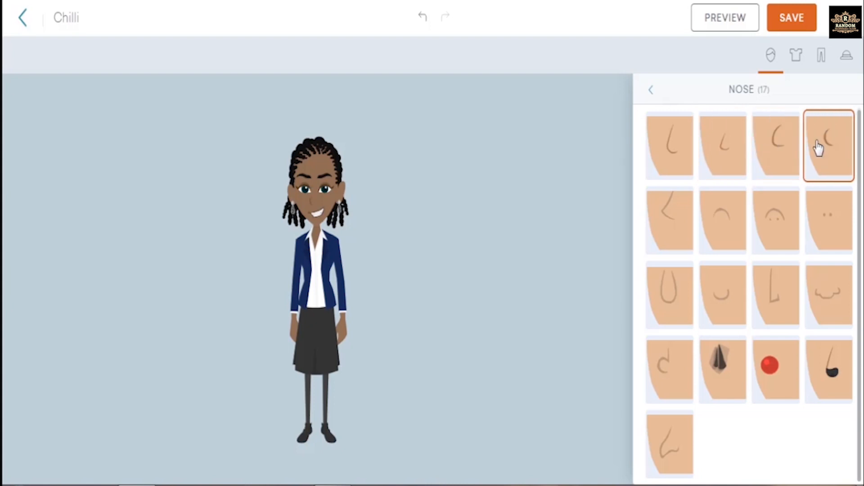
pyautogui.click(724, 168)
pyautogui.click(651, 93)
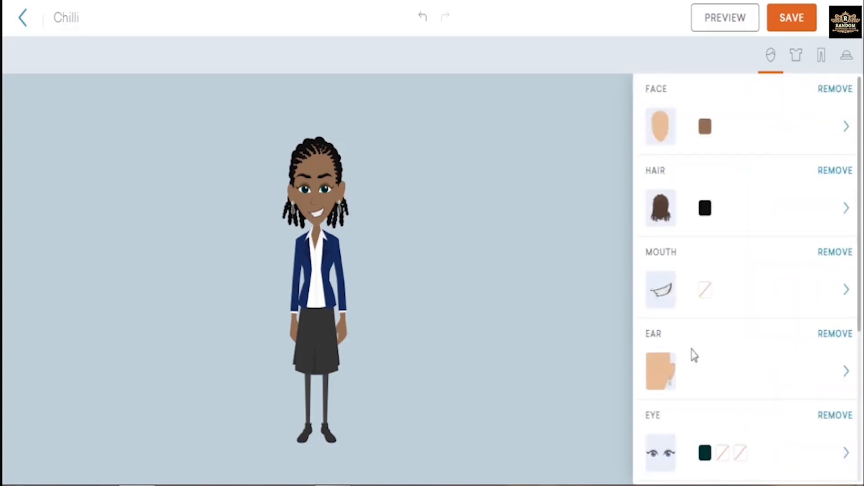
# Look through the available eyewear styles and return to the head features.
pyautogui.scroll(-5, 693, 356)
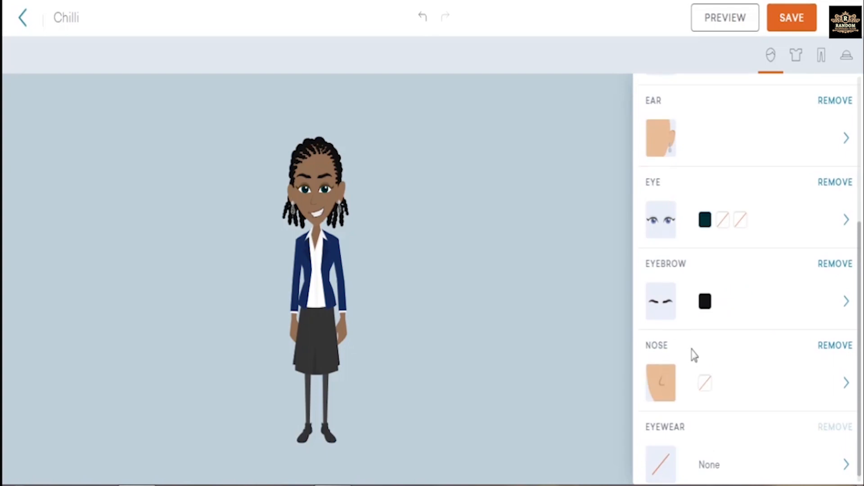
pyautogui.scroll(-1, 694, 355)
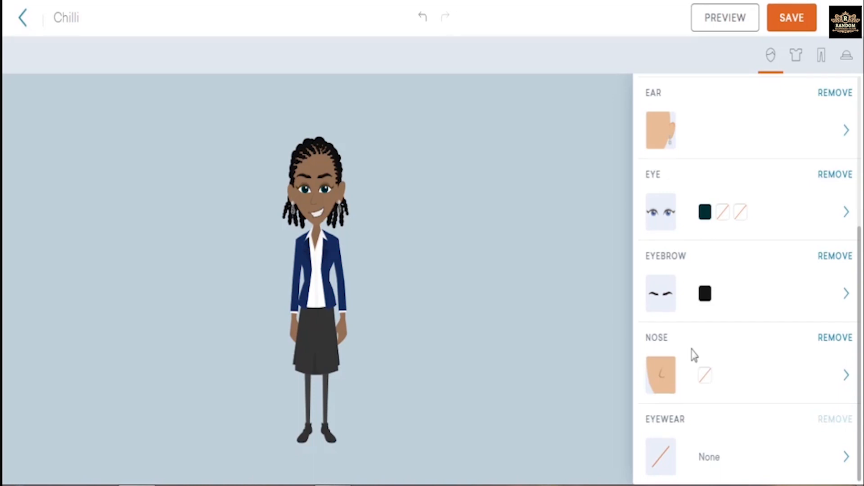
pyautogui.click(665, 459)
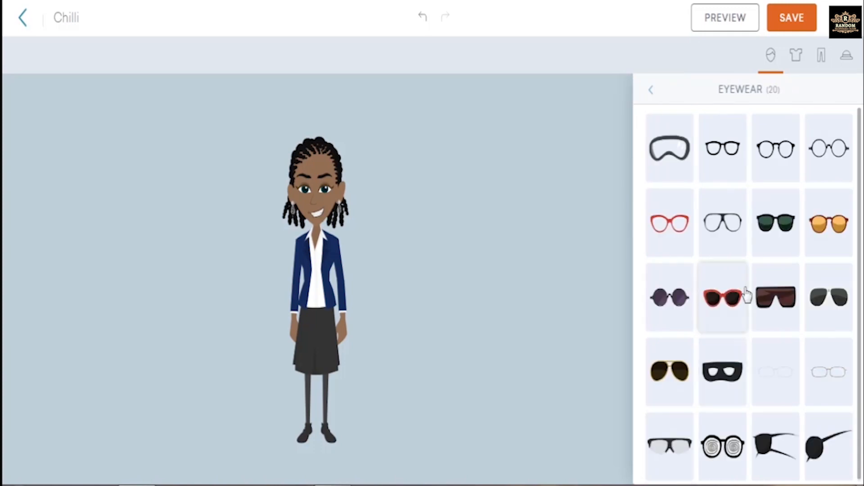
pyautogui.click(651, 92)
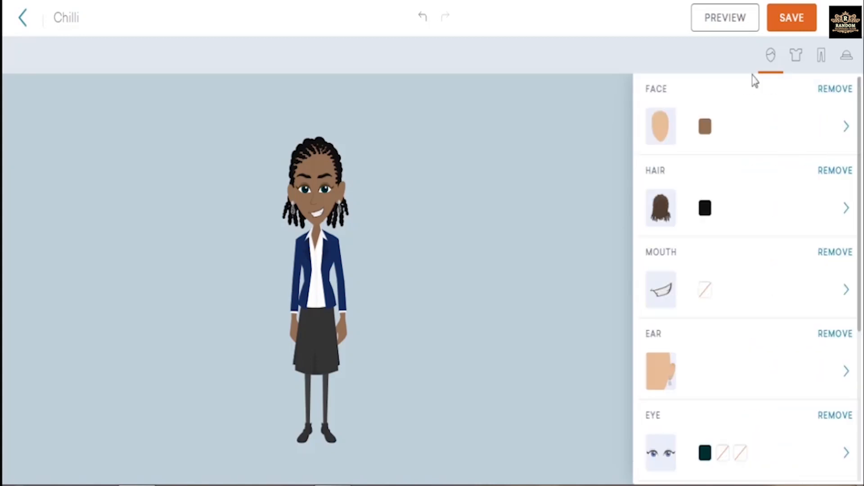
# Try the sleeveless blue patterned top, and dress the character in the open tropical-print shirt with a white tee and necklace.
pyautogui.click(796, 56)
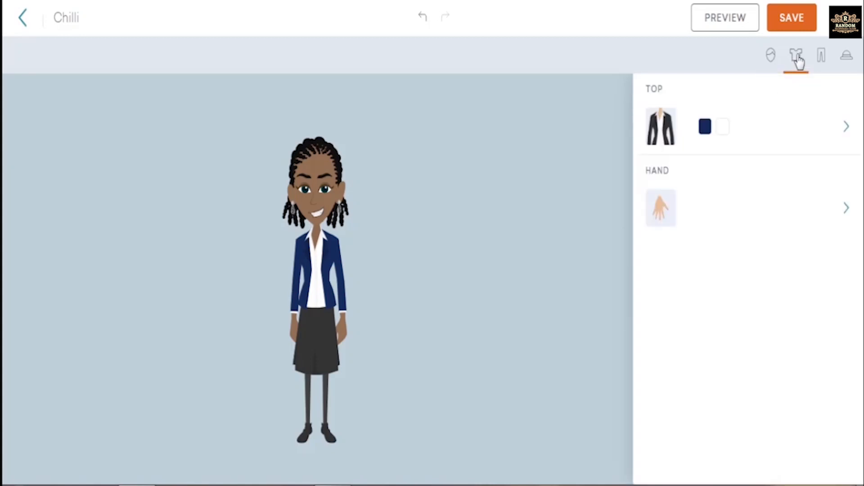
pyautogui.click(666, 137)
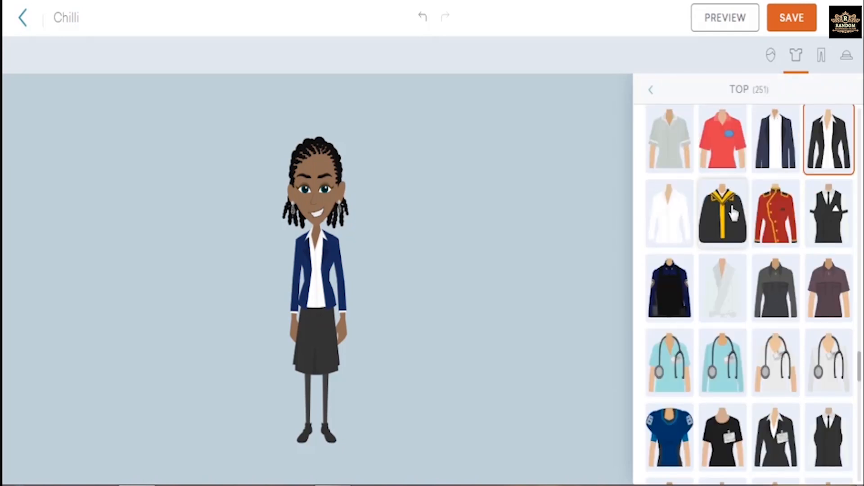
pyautogui.scroll(-3, 732, 211)
pyautogui.scroll(-2, 732, 211)
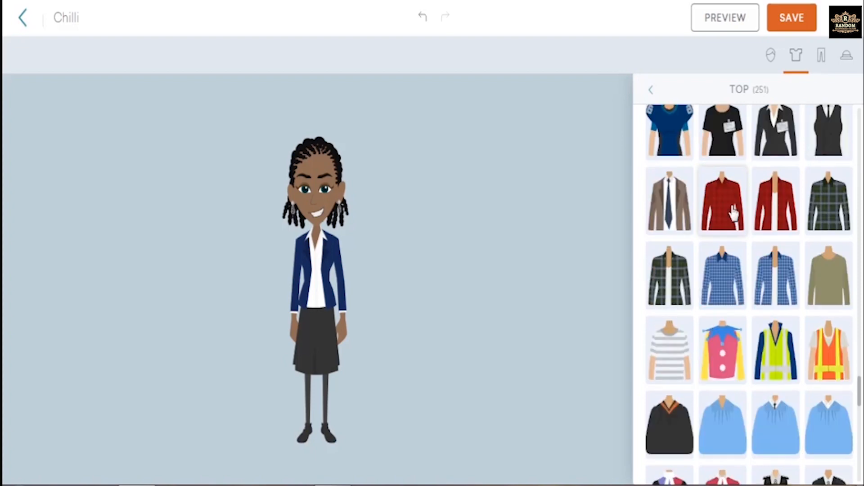
pyautogui.scroll(-3, 732, 212)
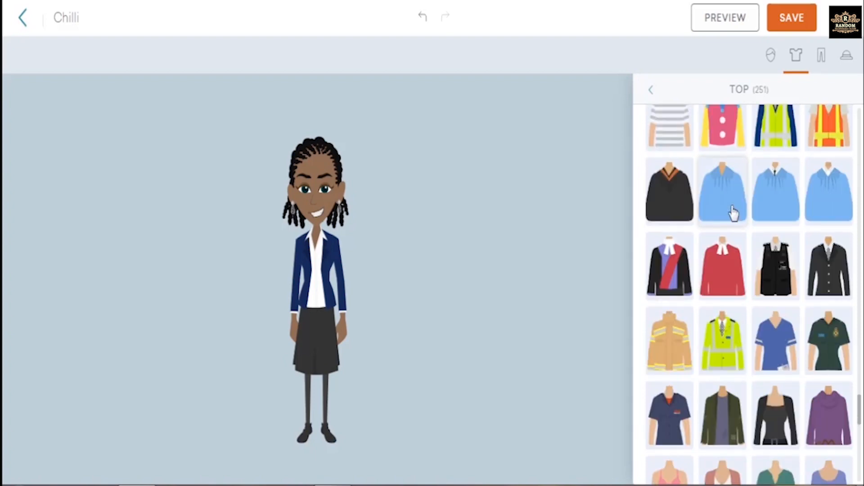
pyautogui.scroll(-3, 732, 211)
pyautogui.scroll(-2, 732, 212)
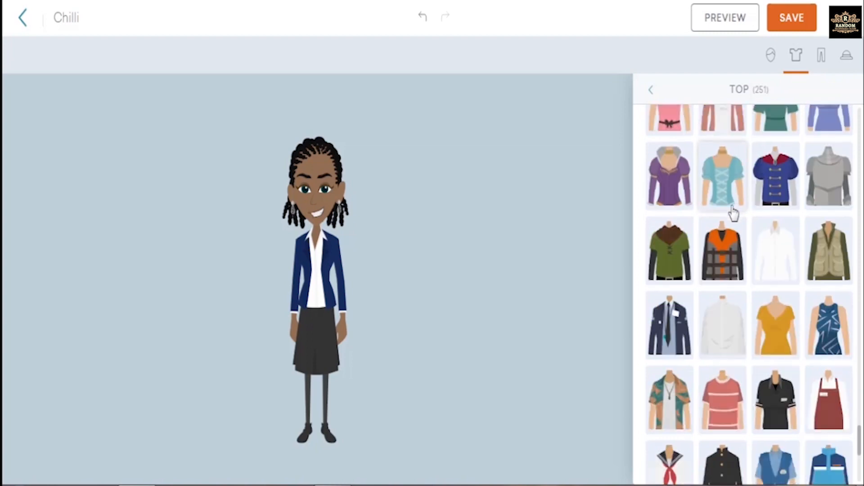
pyautogui.click(835, 330)
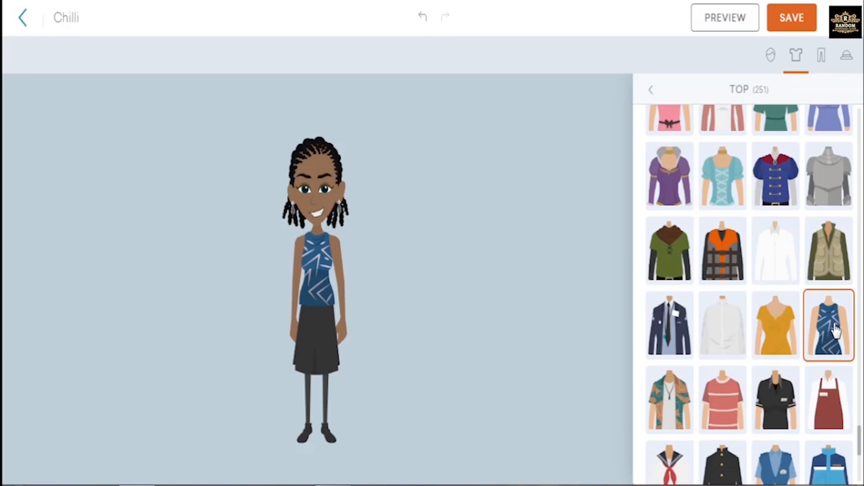
pyautogui.click(675, 403)
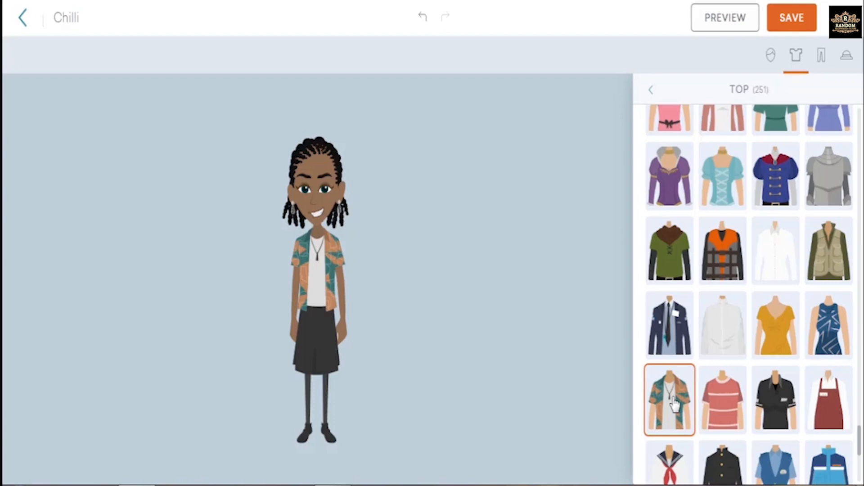
pyautogui.click(651, 90)
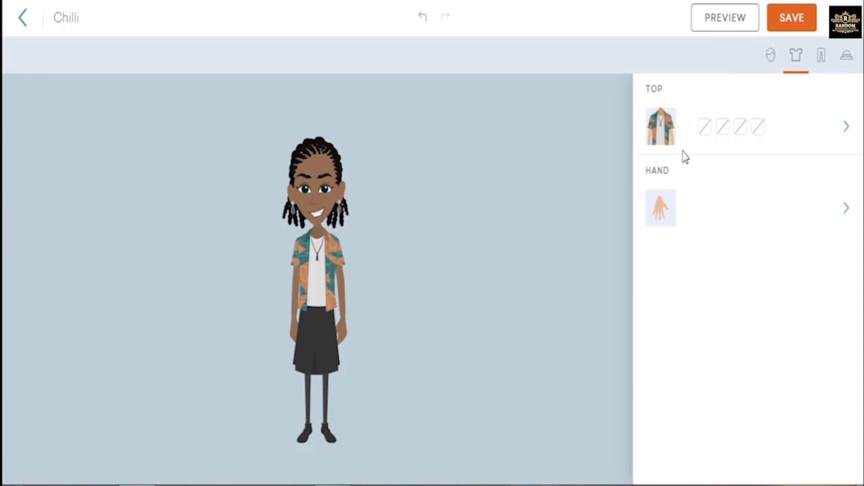
# Recolour the tropical-print shirt with navy 1B336F as the first colour and light blue 48BAD2 as the second.
pyautogui.click(705, 129)
pyautogui.click(700, 316)
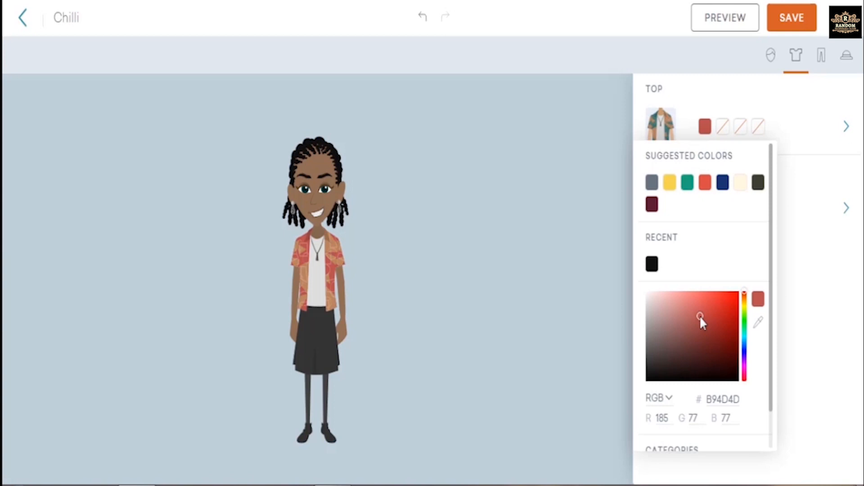
pyautogui.click(723, 183)
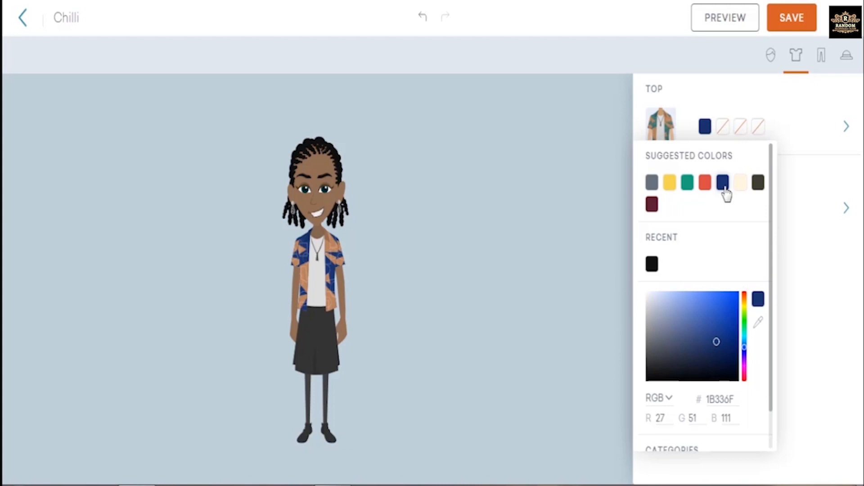
pyautogui.click(722, 128)
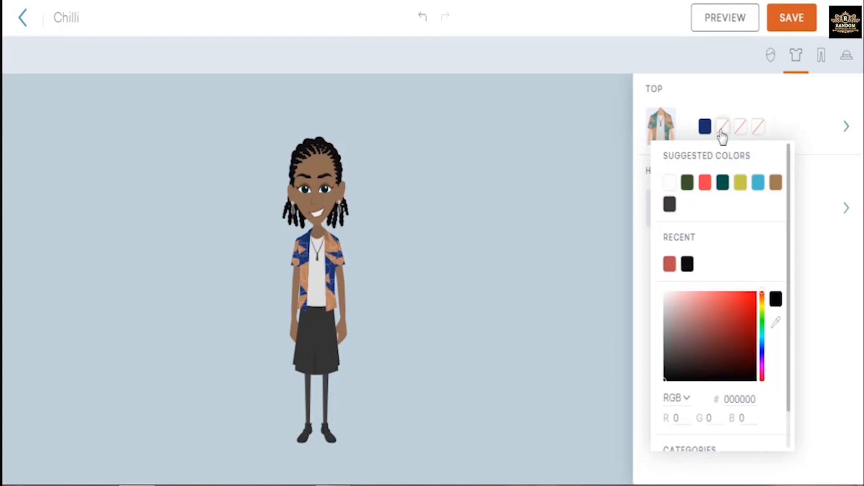
pyautogui.click(757, 185)
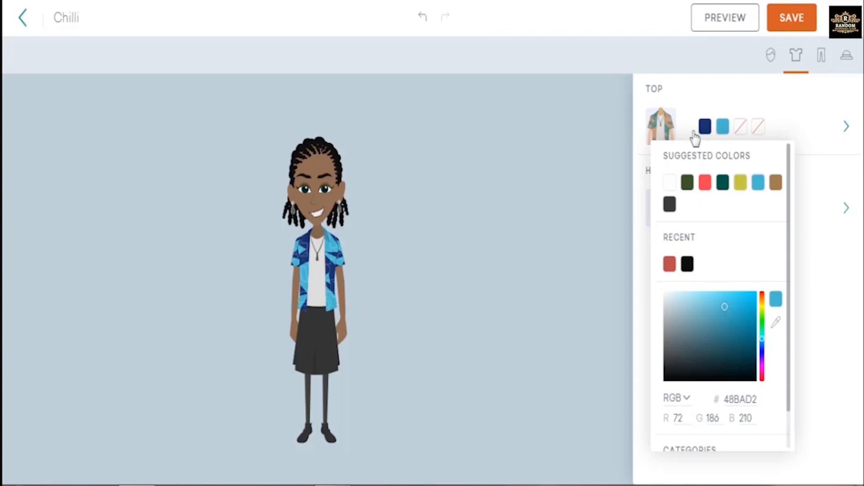
pyautogui.click(647, 92)
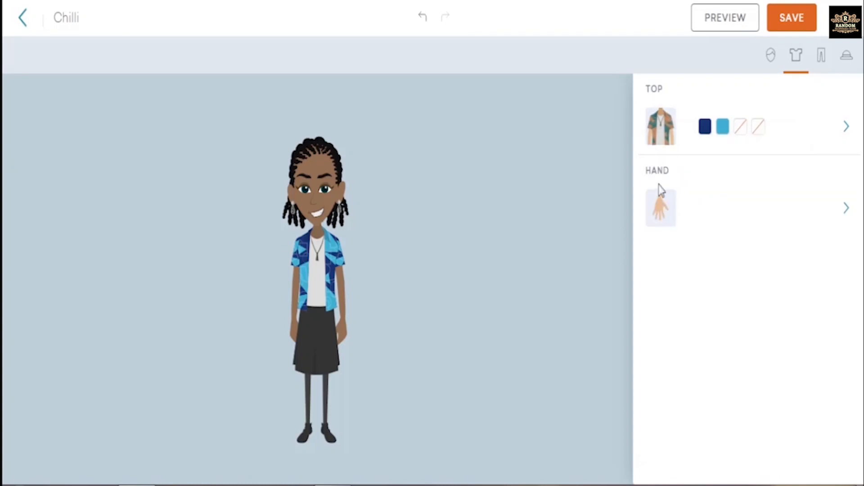
# Try the short rust-brown skirt with knee socks, and put the character in the maroon and black ruffled tutu skirt.
pyautogui.click(819, 55)
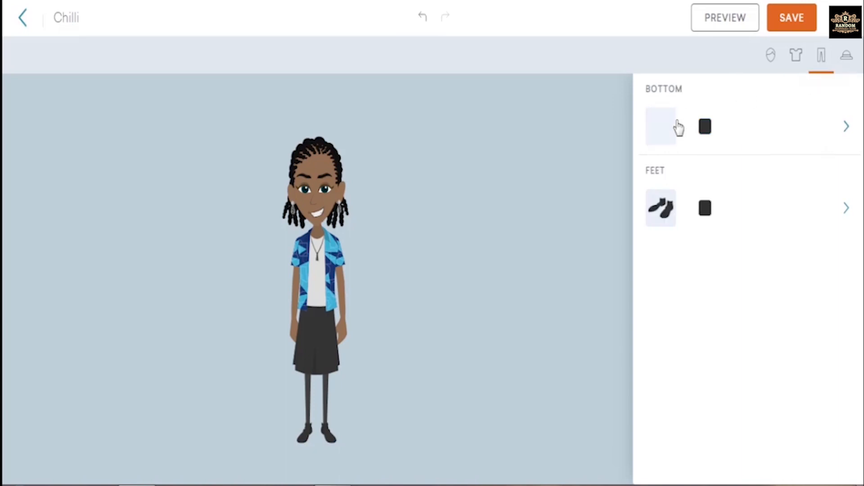
pyautogui.click(668, 133)
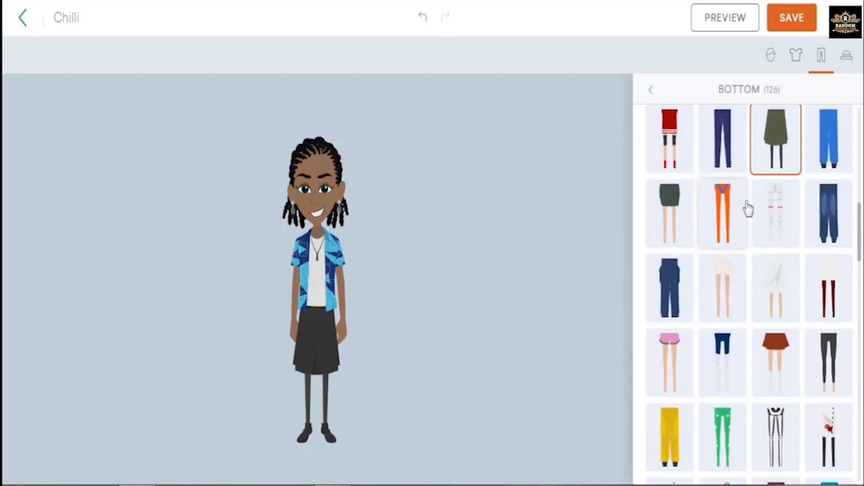
pyautogui.click(773, 342)
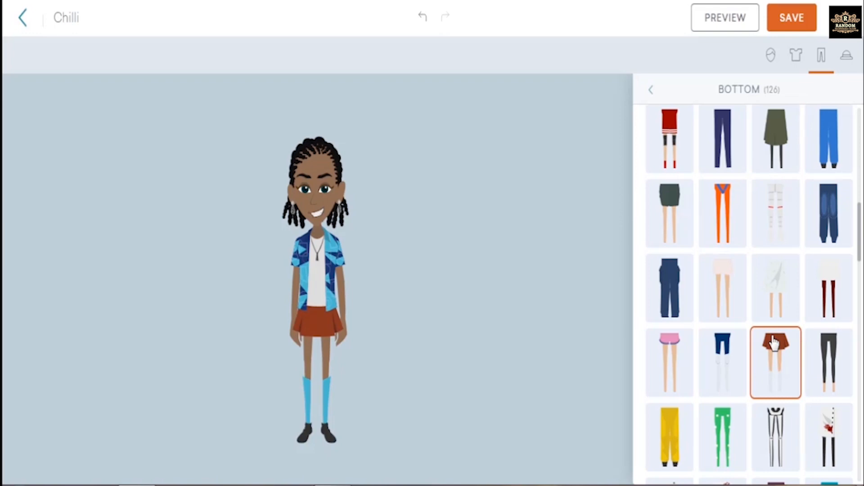
pyautogui.scroll(-2, 773, 342)
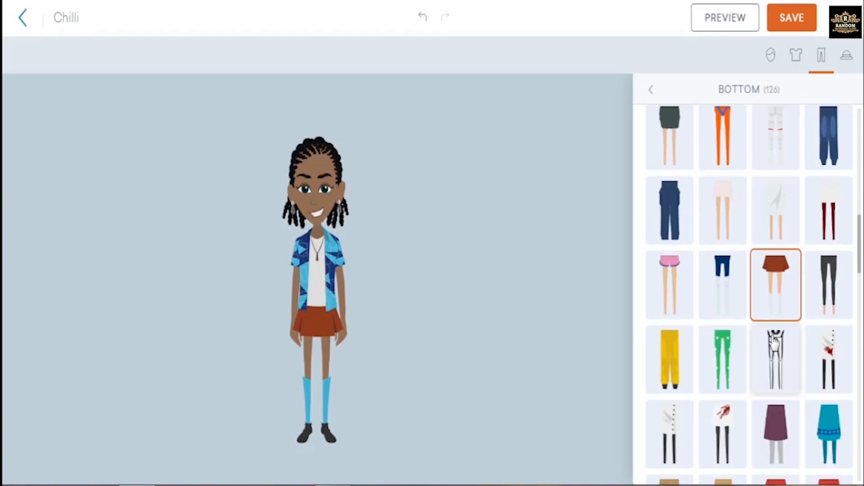
pyautogui.scroll(-2, 773, 342)
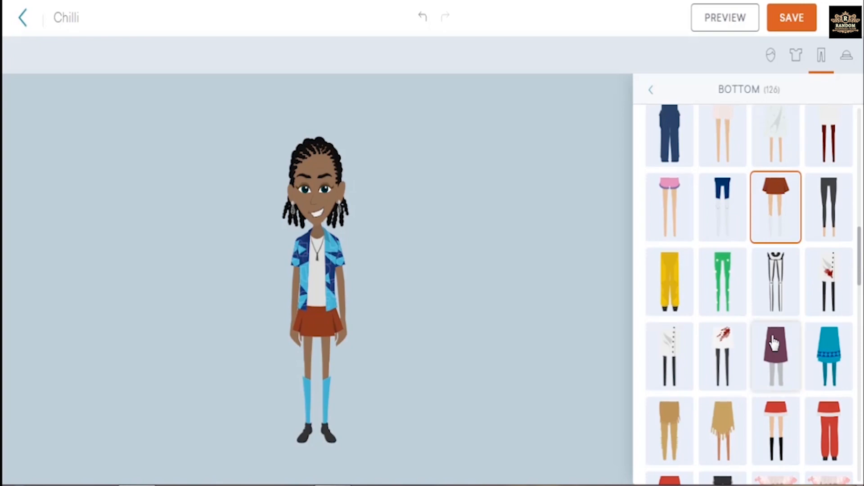
pyautogui.scroll(-2, 773, 342)
pyautogui.scroll(-2, 773, 342)
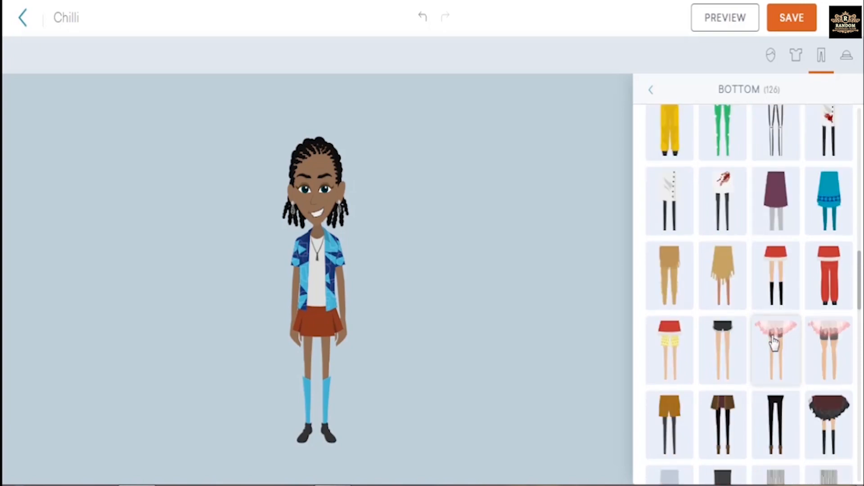
pyautogui.scroll(-2, 773, 342)
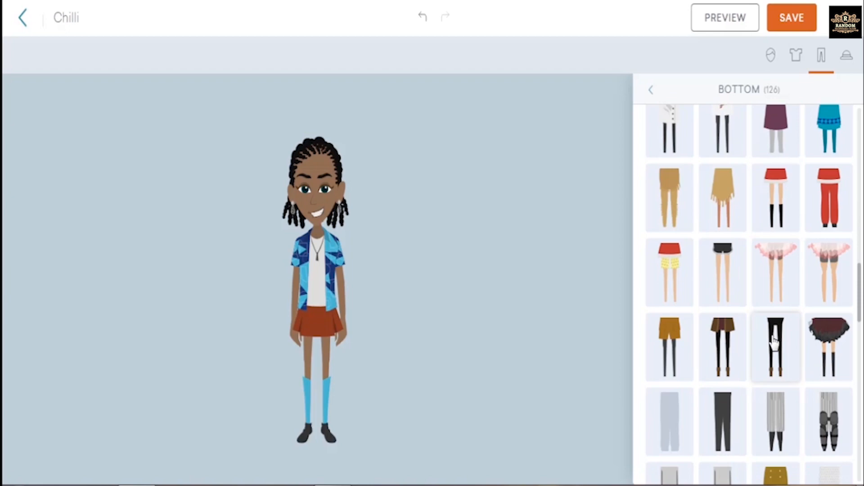
pyautogui.click(835, 344)
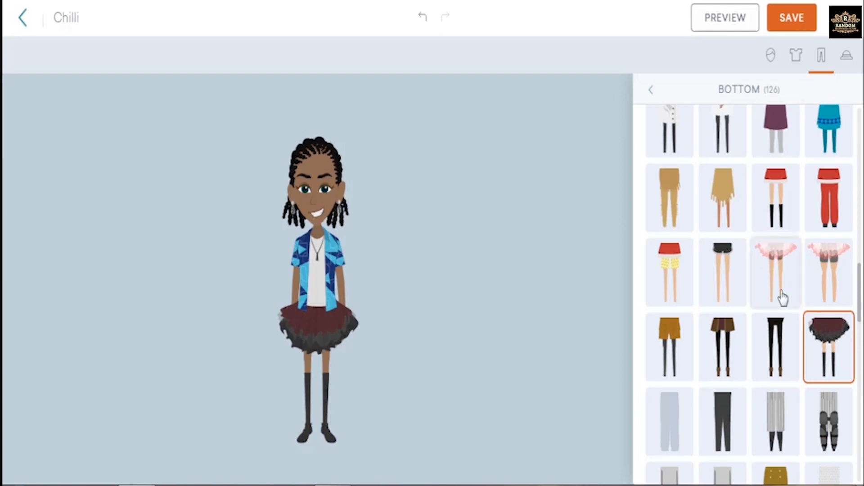
# Try the dark geometric-print skirt and the navy pleated skirt on the character.
pyautogui.scroll(-6, 782, 299)
pyautogui.scroll(-2, 782, 297)
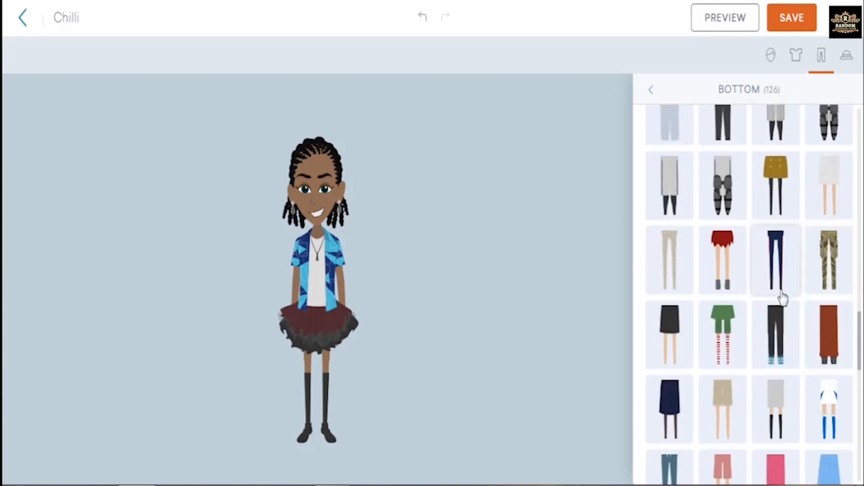
pyautogui.scroll(-10, 782, 297)
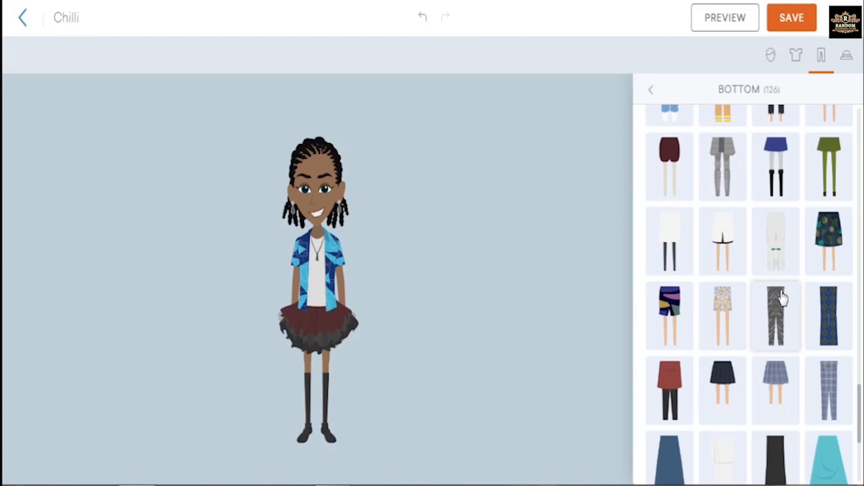
pyautogui.click(836, 231)
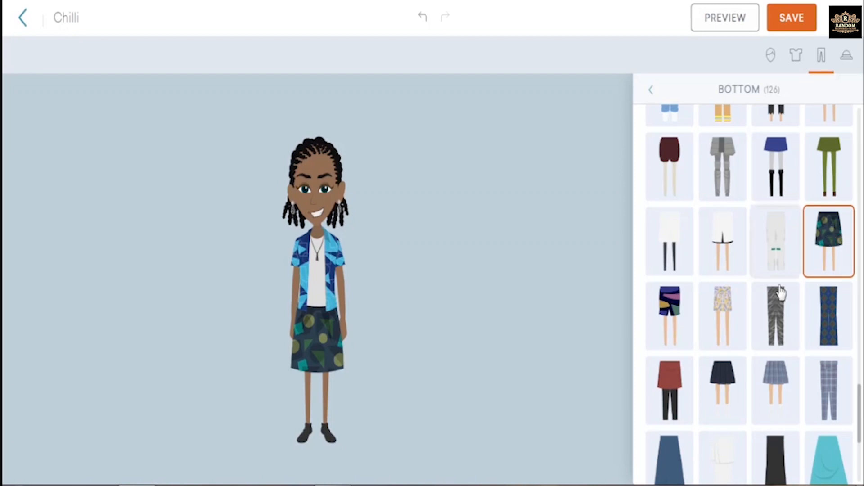
pyautogui.click(732, 368)
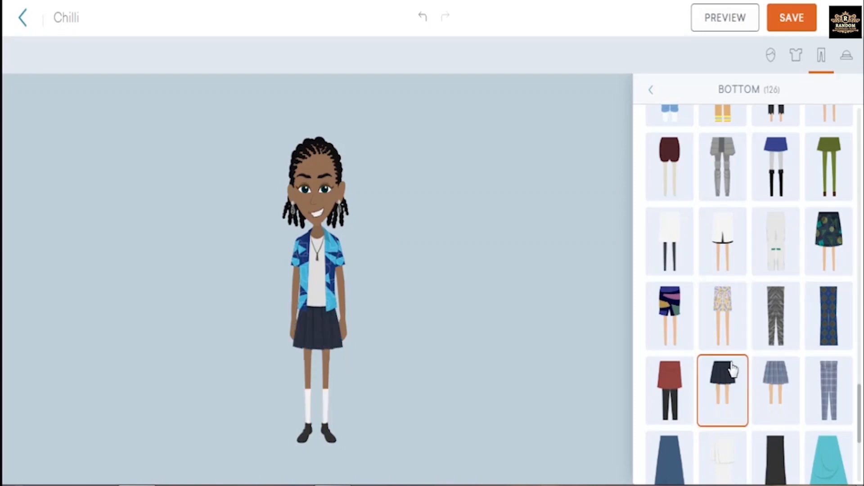
# Compare the tutu skirt with the tan fringed skirt, and dress the character in the tutu with black knee socks.
pyautogui.scroll(5, 732, 368)
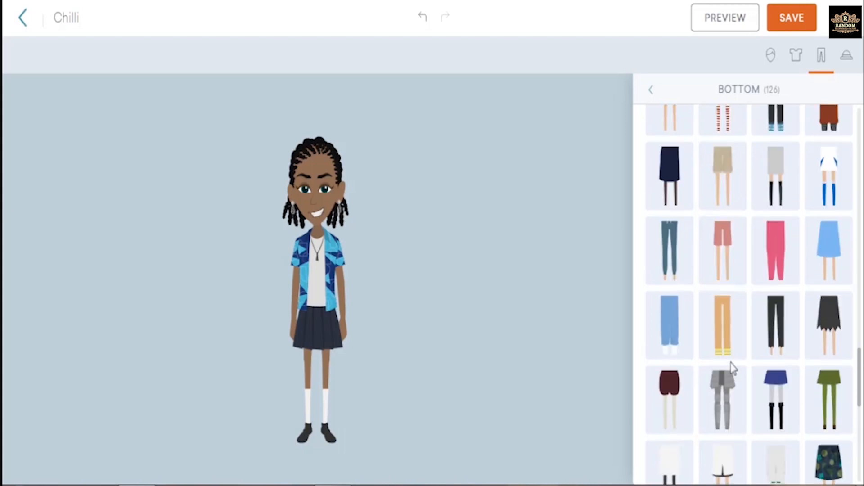
pyautogui.scroll(3, 732, 367)
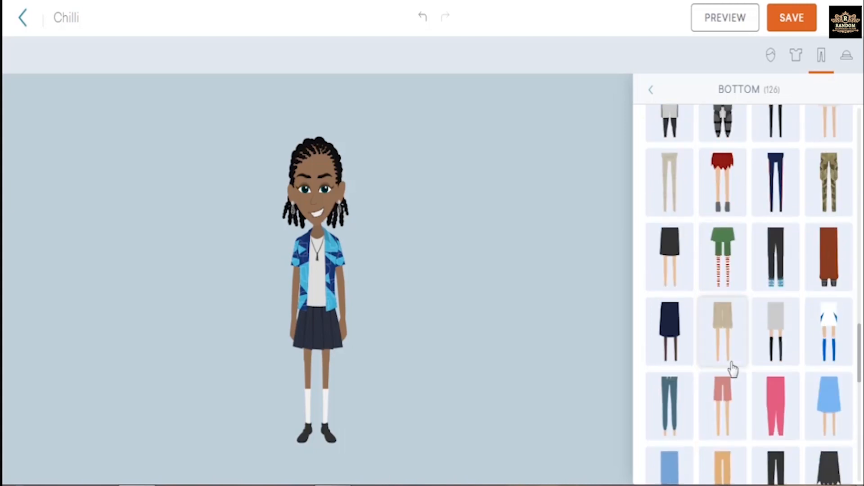
pyautogui.scroll(3, 733, 368)
pyautogui.scroll(3, 732, 368)
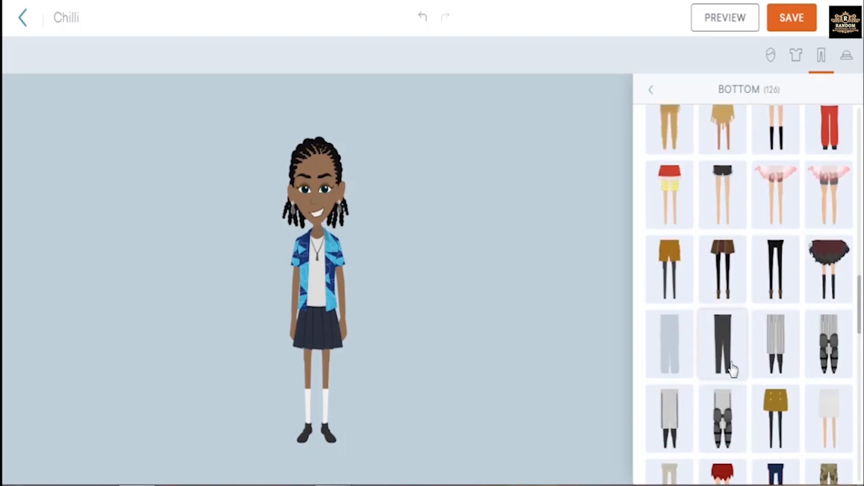
pyautogui.click(831, 260)
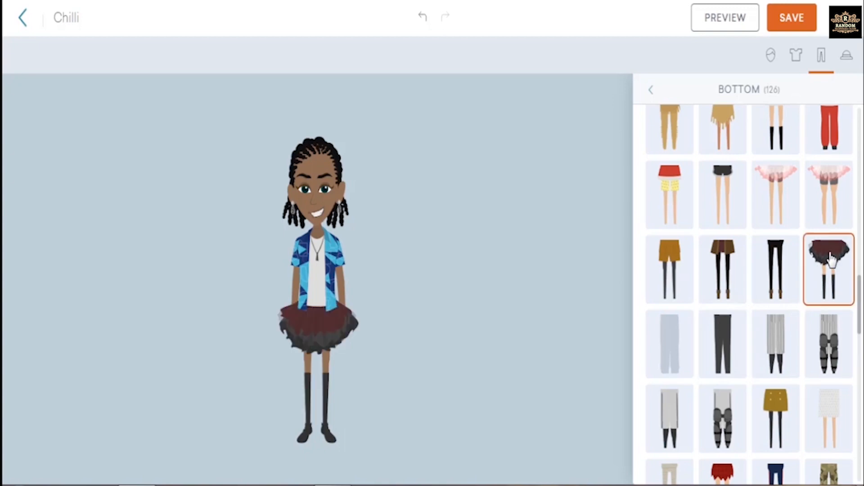
pyautogui.click(732, 130)
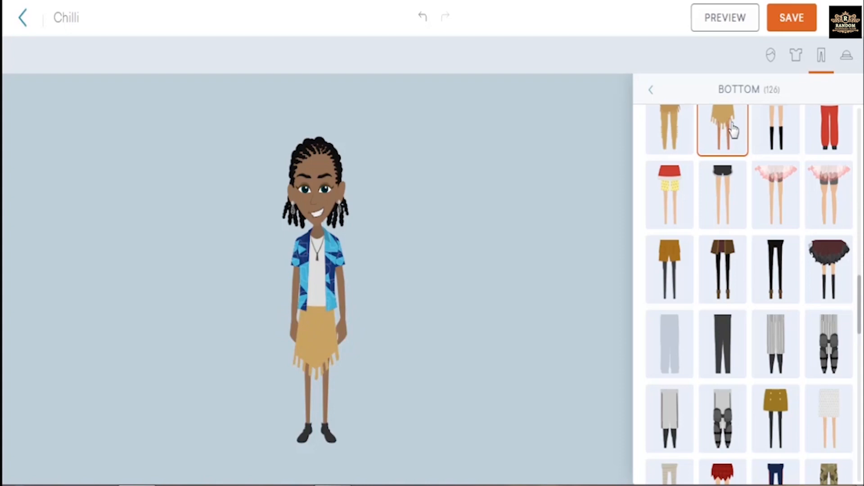
pyautogui.click(816, 283)
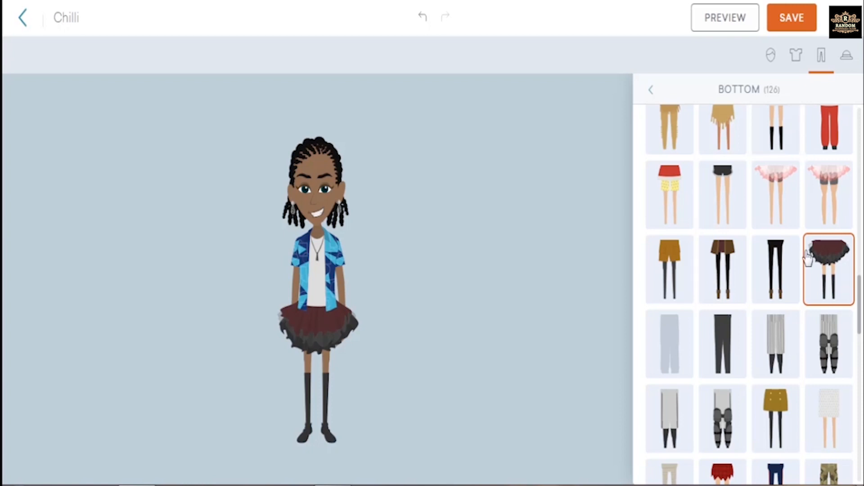
# Try the suggested brown 6A4D3B on the tutu skirt, and recolour it orange C85E1C.
pyautogui.scroll(10, 808, 256)
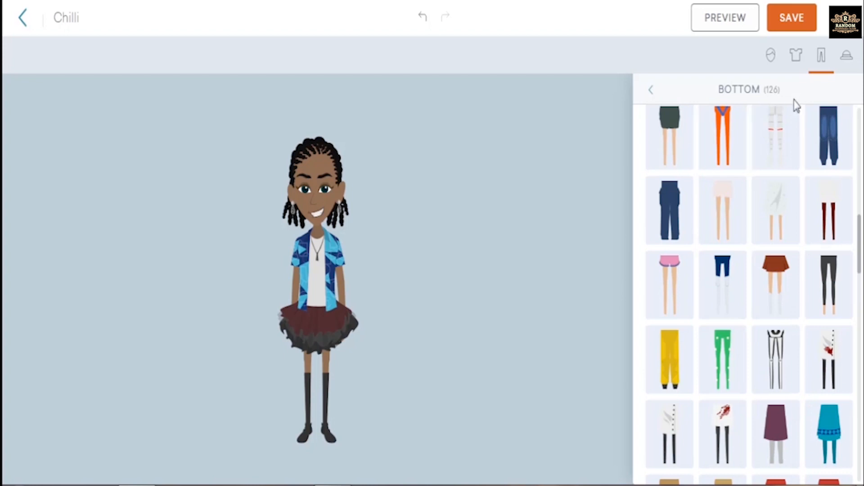
pyautogui.click(652, 88)
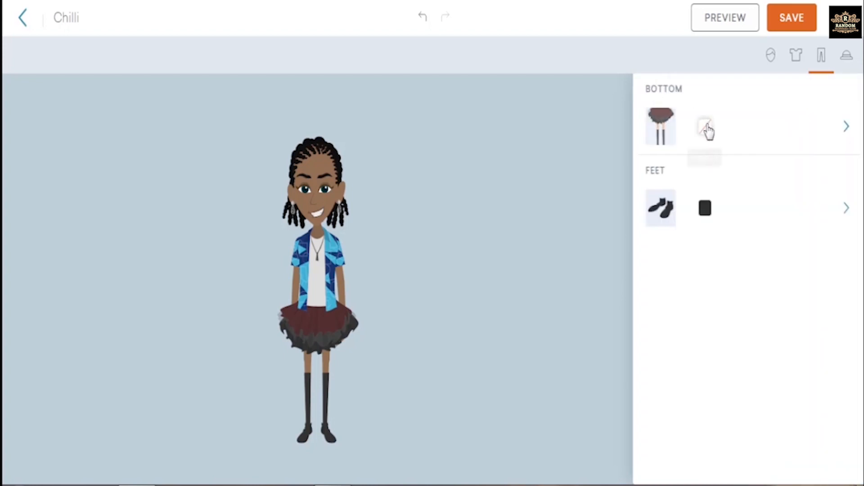
pyautogui.click(707, 130)
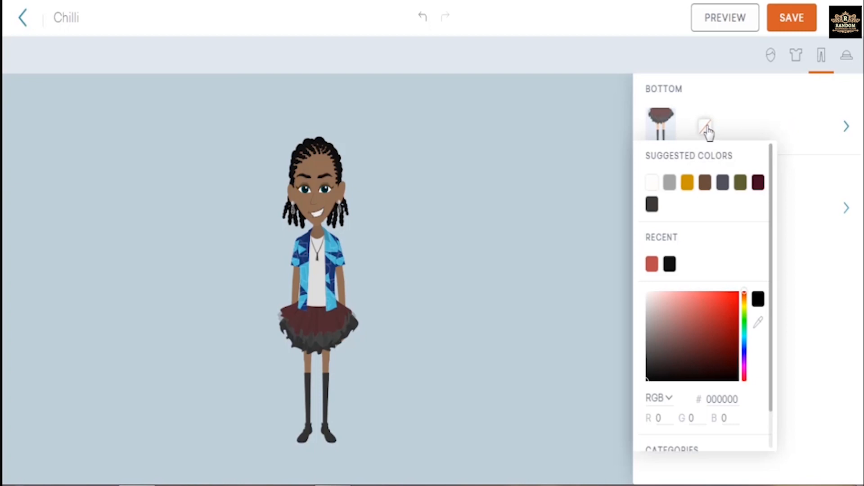
pyautogui.click(706, 185)
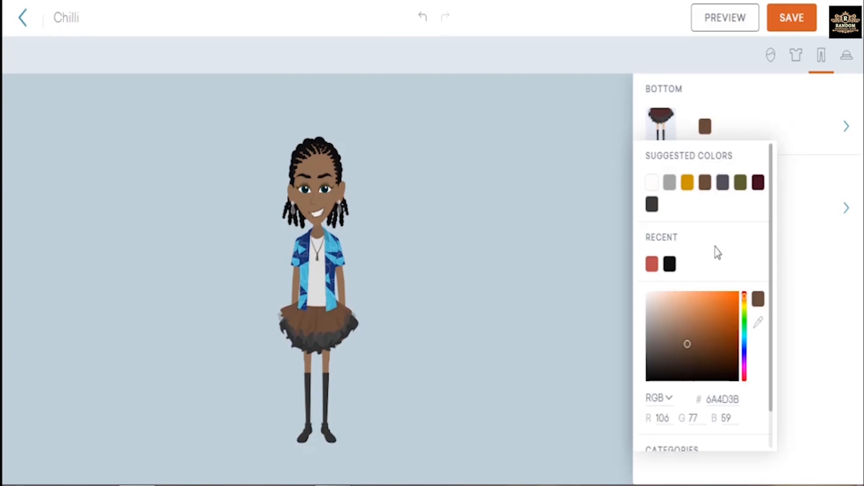
pyautogui.click(725, 311)
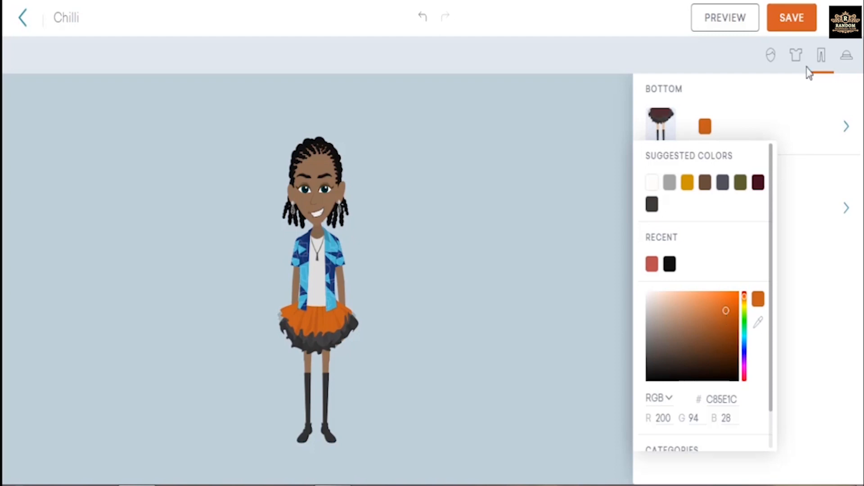
pyautogui.click(721, 96)
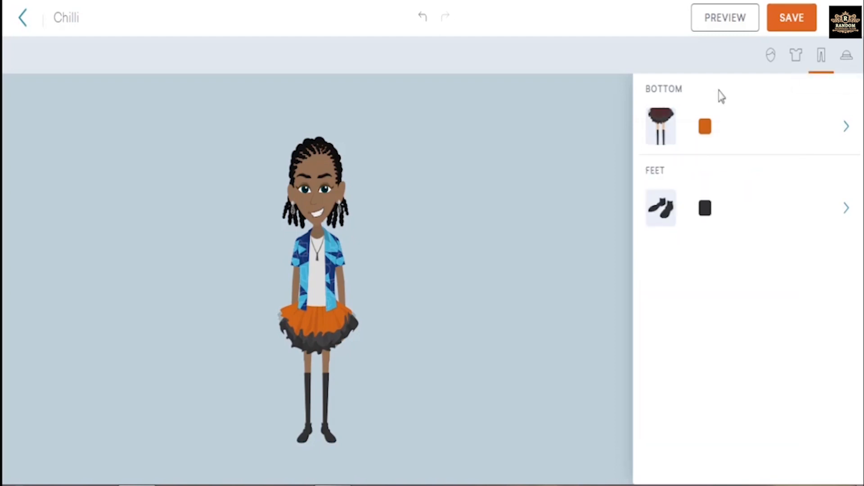
# Try the heels, sandals, black flats and red-and-white sneakers, and give the character the brown loafers.
pyautogui.click(659, 215)
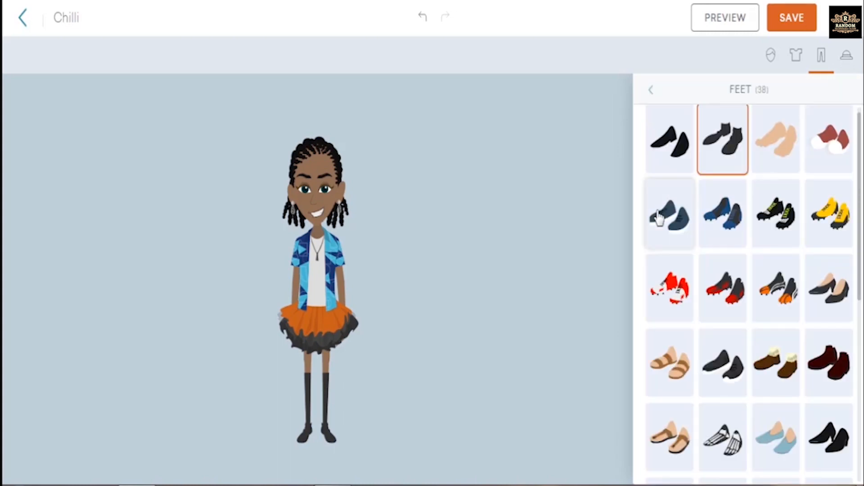
pyautogui.click(831, 295)
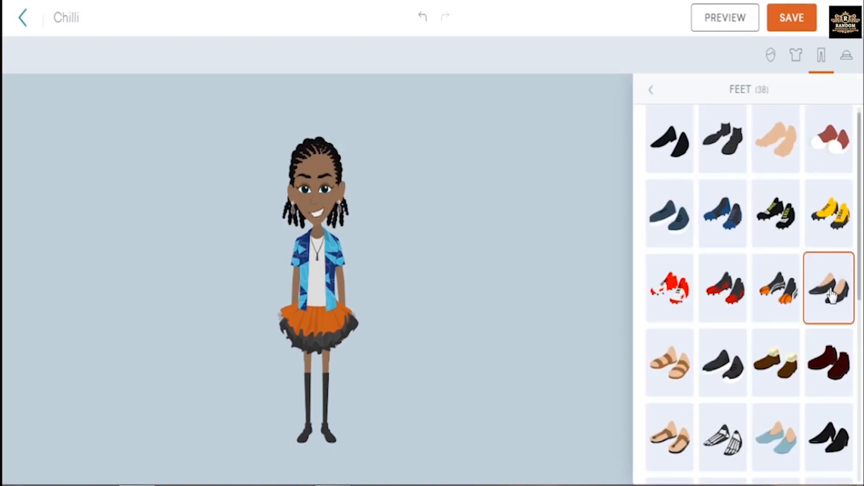
pyautogui.click(672, 375)
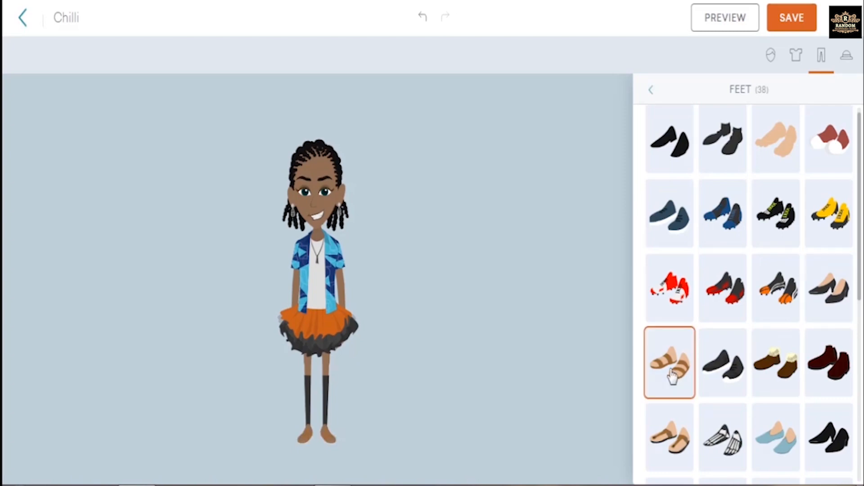
pyautogui.click(673, 437)
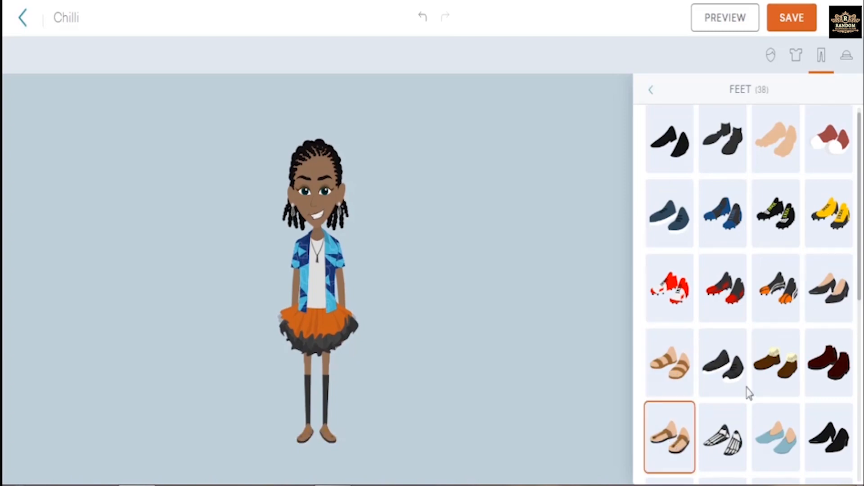
pyautogui.click(684, 149)
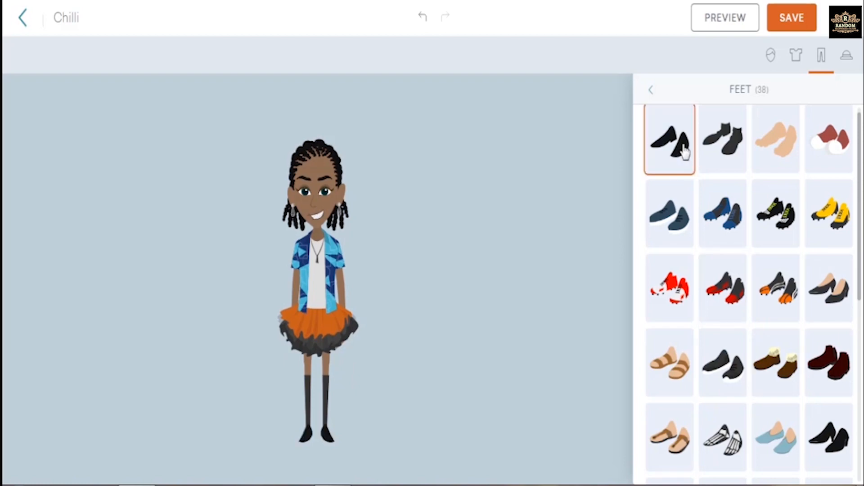
pyautogui.click(816, 146)
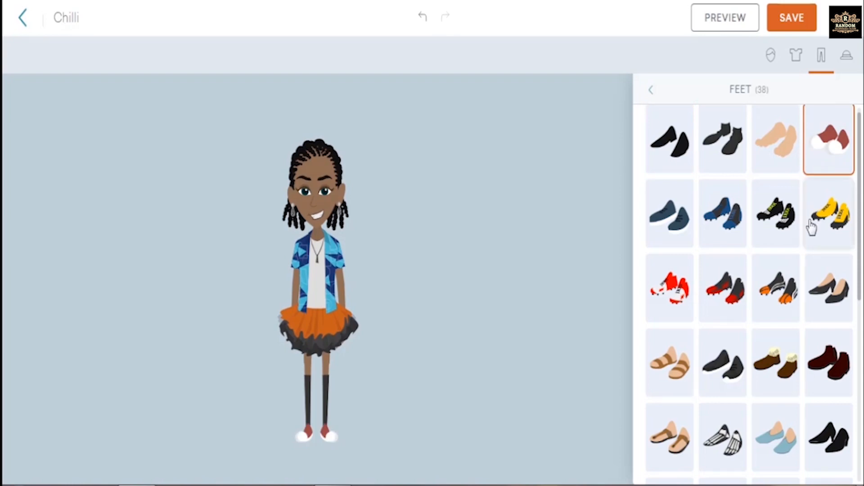
pyautogui.scroll(-3, 780, 410)
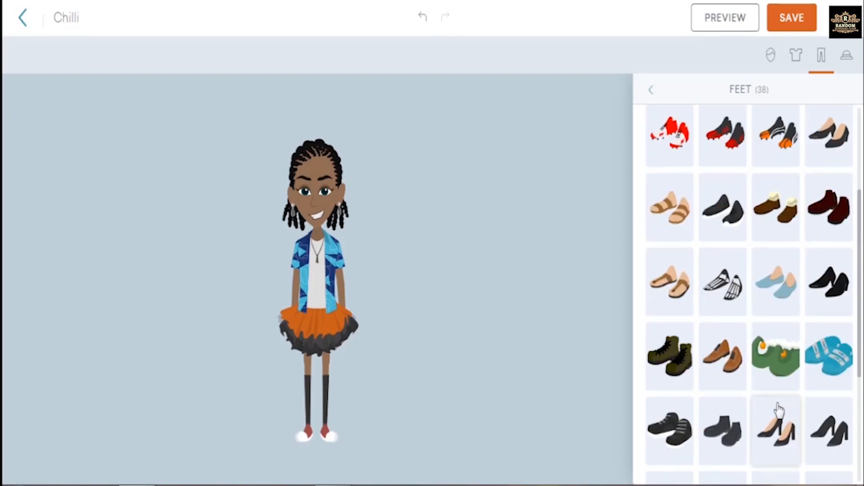
pyautogui.click(737, 371)
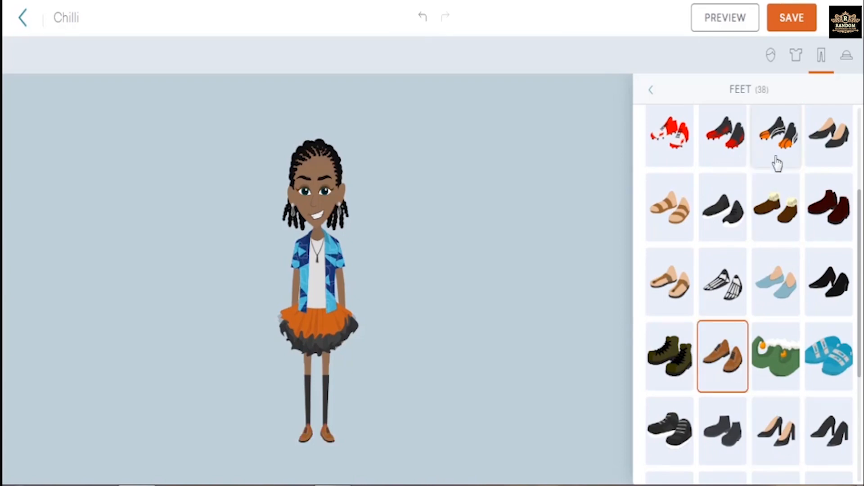
# Save the finished female character without accessories, choose to add it to a video, and go to the Vyond Studio project.
pyautogui.click(846, 58)
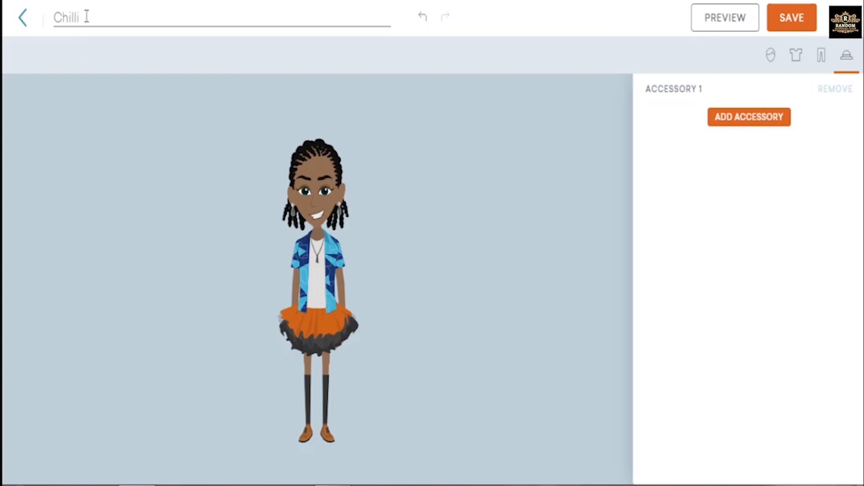
pyautogui.click(794, 21)
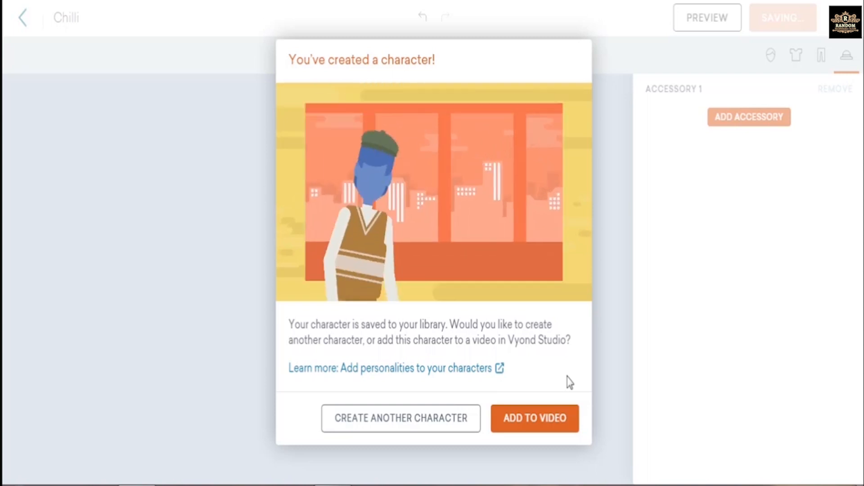
pyautogui.click(544, 425)
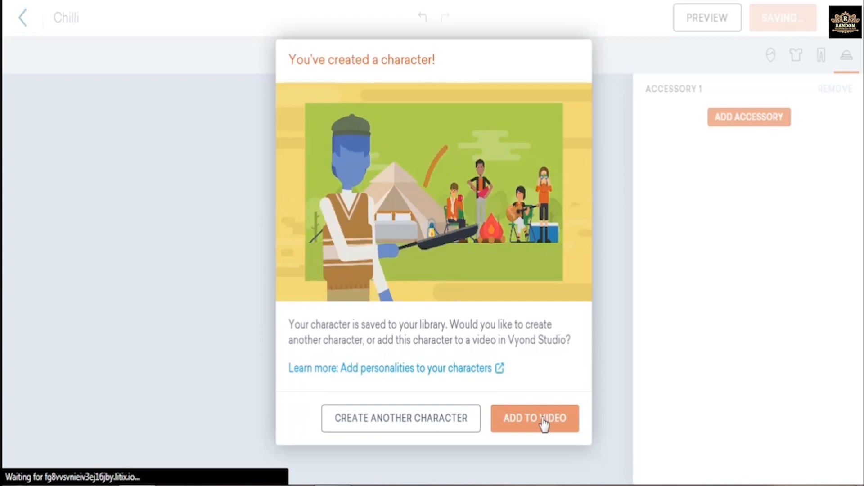
pyautogui.click(333, 485)
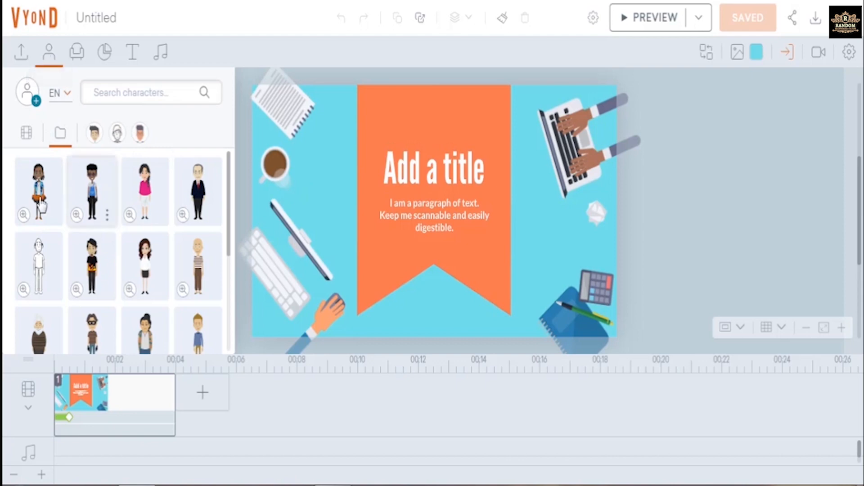
# Add the custom male character with sunglasses to the title scene, enlarge him, and centre him over the orange banner.
pyautogui.click(94, 184)
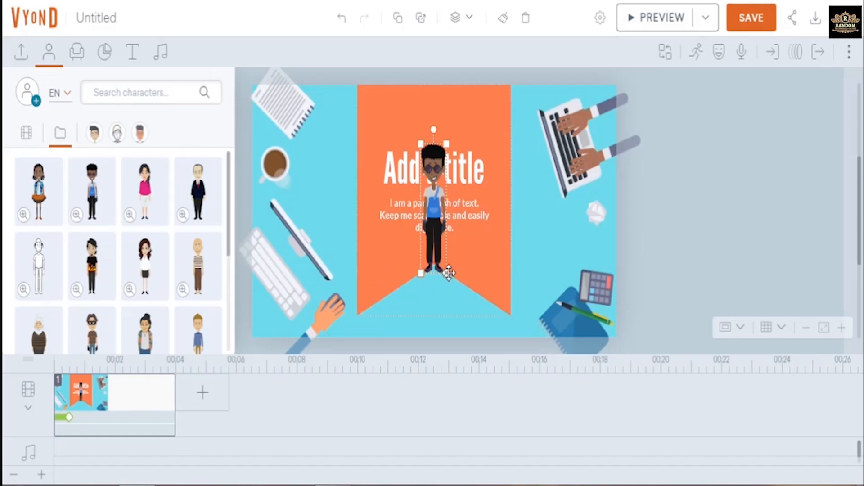
pyautogui.moveTo(446, 273); pyautogui.dragTo(519, 326)
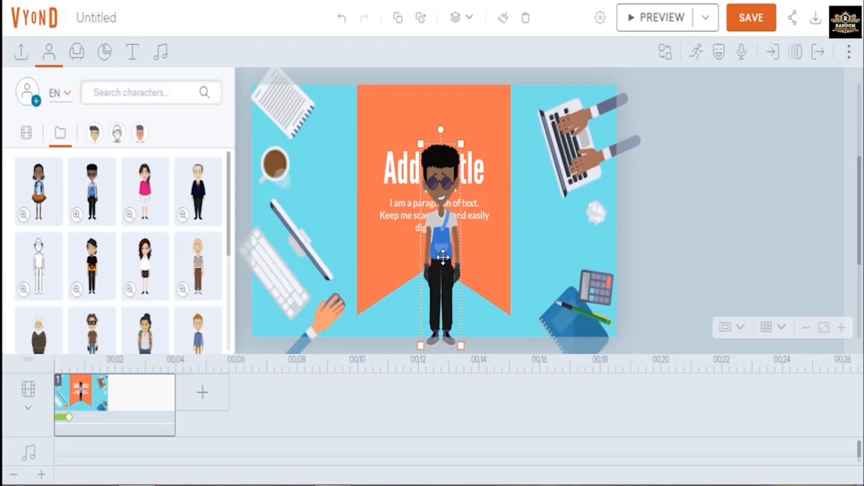
pyautogui.moveTo(443, 257); pyautogui.dragTo(434, 241)
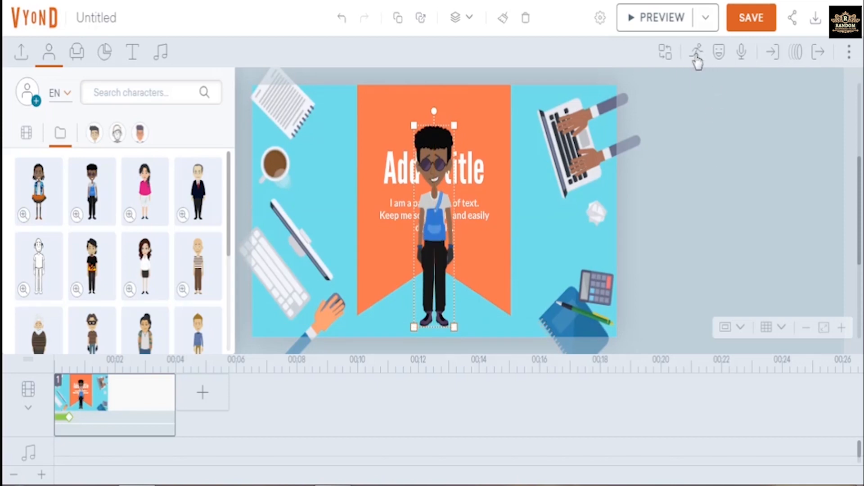
# Search the character's actions for "hi" and apply the standing pose that leans sideways with bent arms.
pyautogui.click(697, 53)
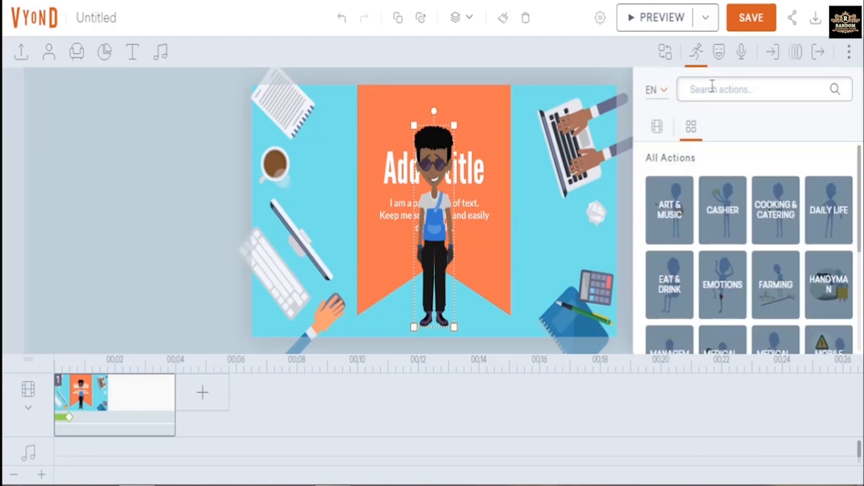
pyautogui.click(712, 86)
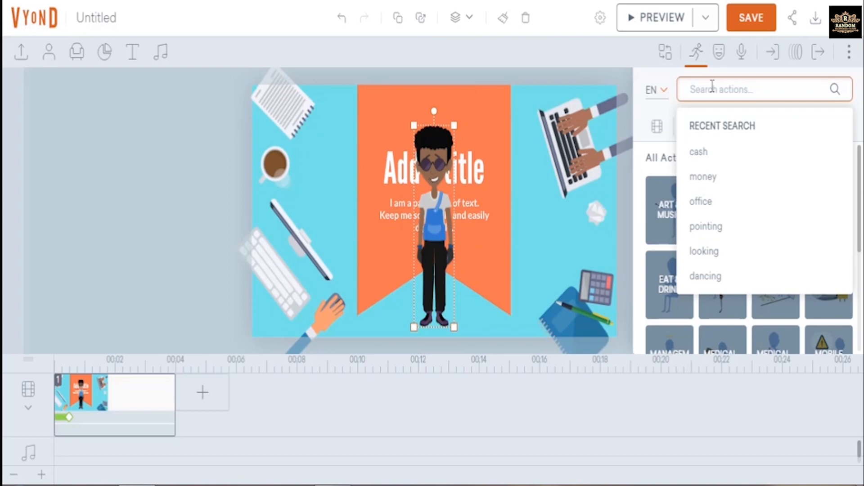
pyautogui.write('hi')
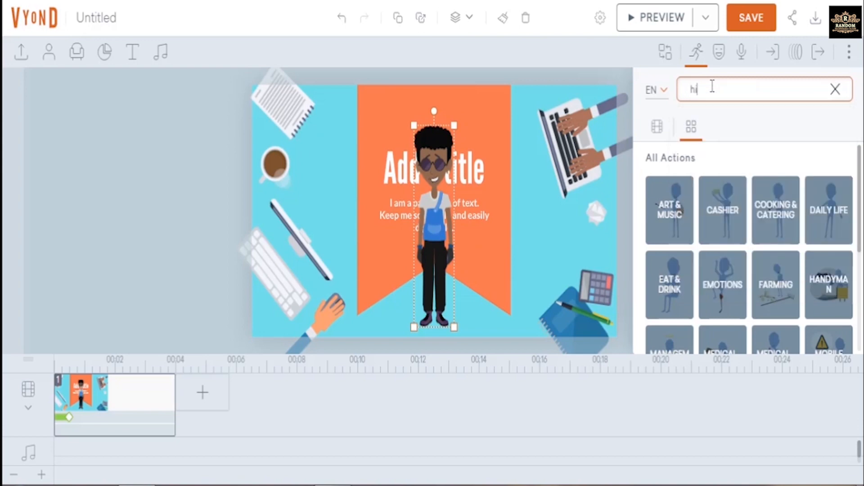
pyautogui.press('Return')
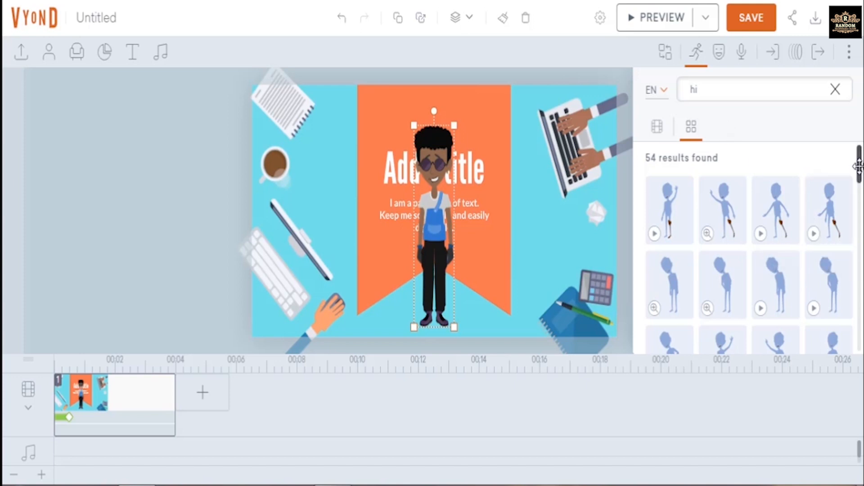
pyautogui.scroll(-2, 859, 174)
pyautogui.moveTo(859, 175); pyautogui.dragTo(859, 184)
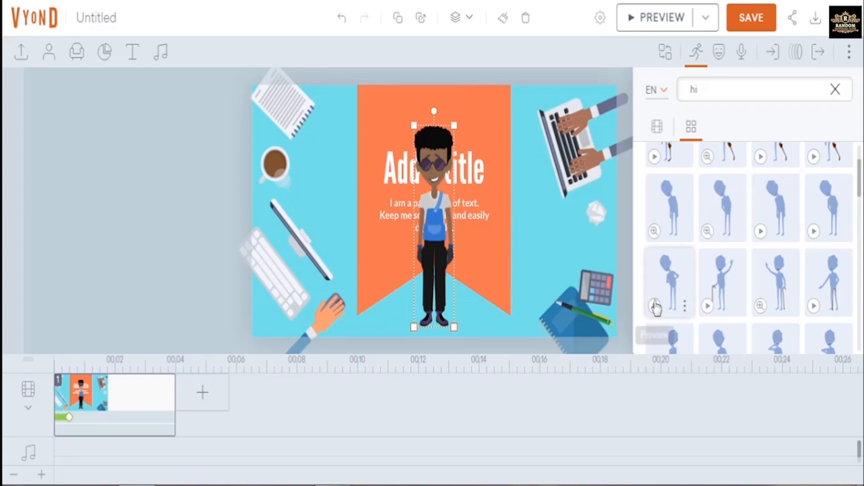
pyautogui.click(655, 307)
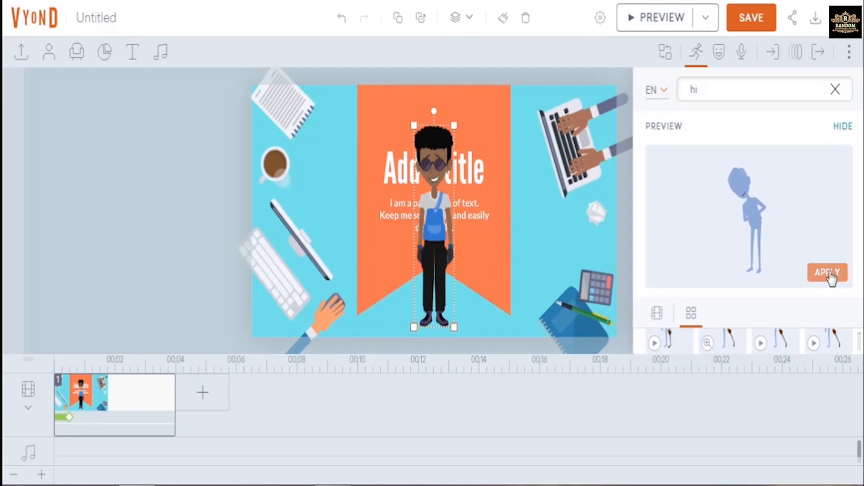
pyautogui.click(831, 276)
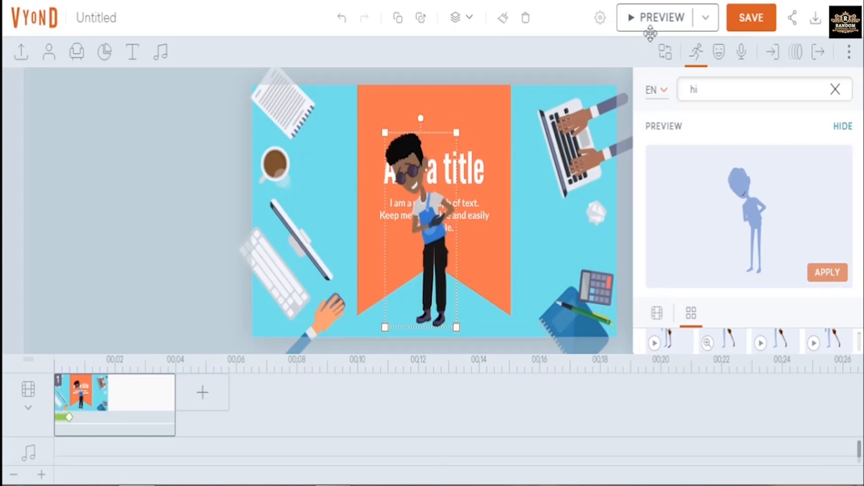
# Preview the scene with the character's new pose and return to editing.
pyautogui.click(652, 18)
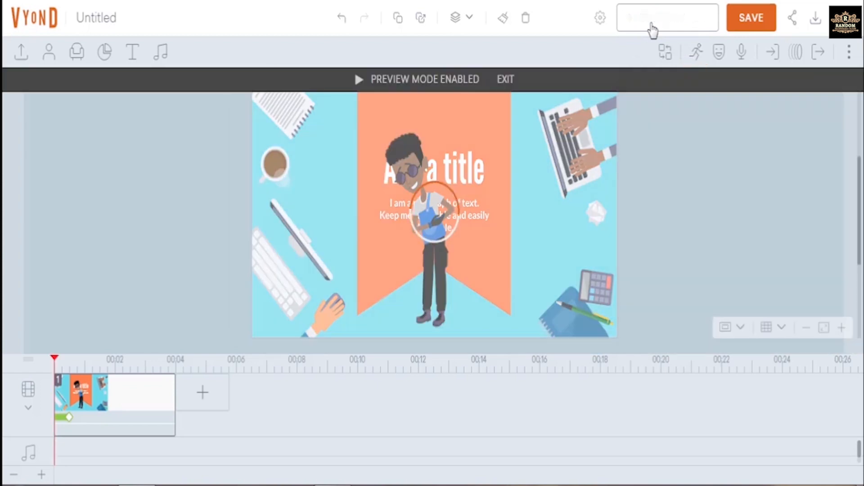
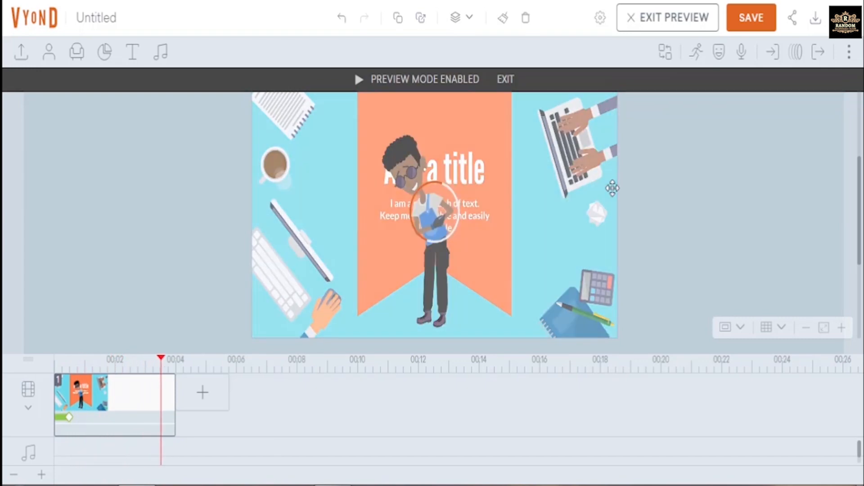
pyautogui.click(429, 209)
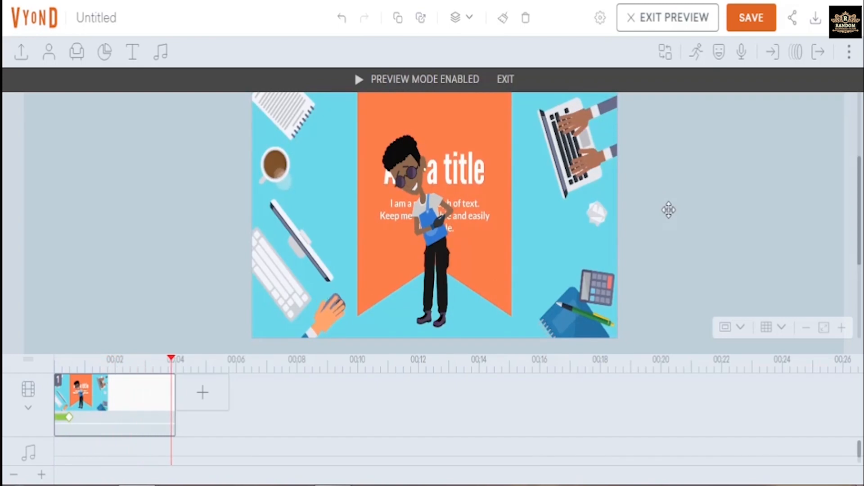
pyautogui.click(656, 19)
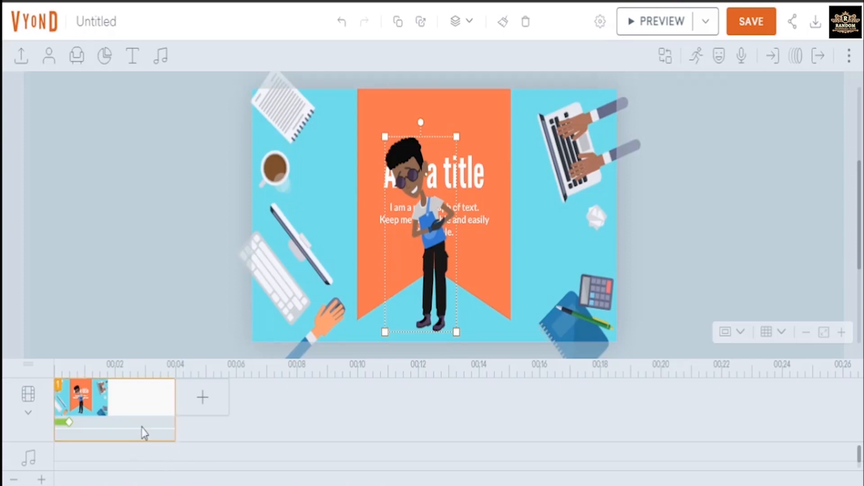
# Delete the scene containing the character and title template from the timeline.
pyautogui.rightClick(166, 397)
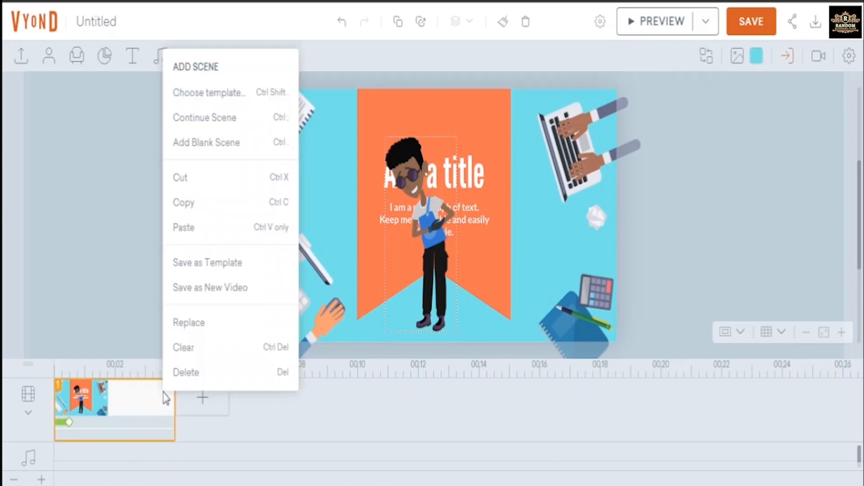
pyautogui.click(186, 373)
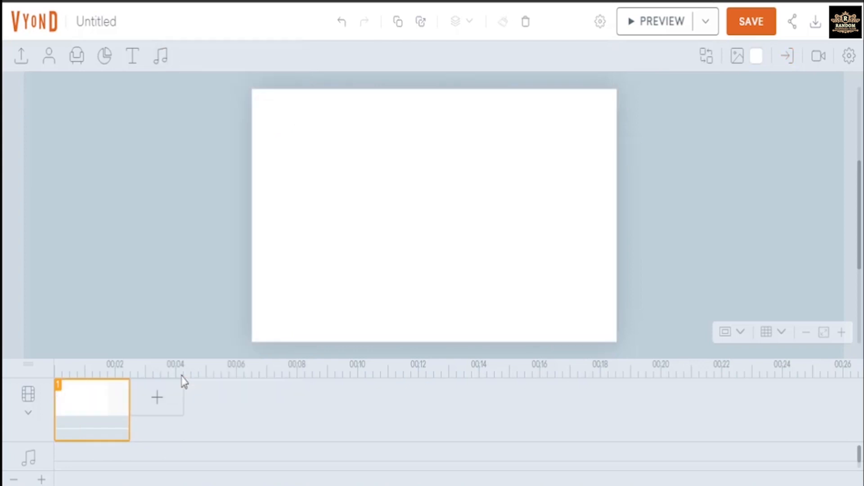
# Find My Natural VoiceOver.wav among the imported assets and add it to the audio track.
pyautogui.click(22, 57)
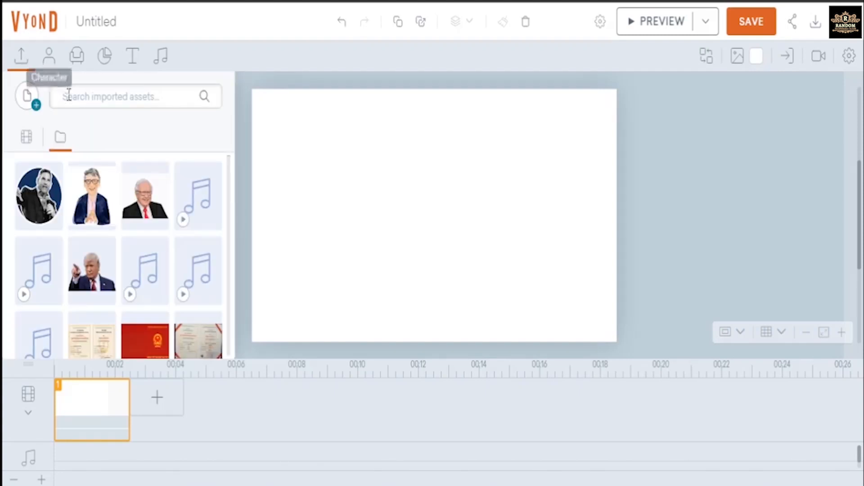
pyautogui.click(36, 108)
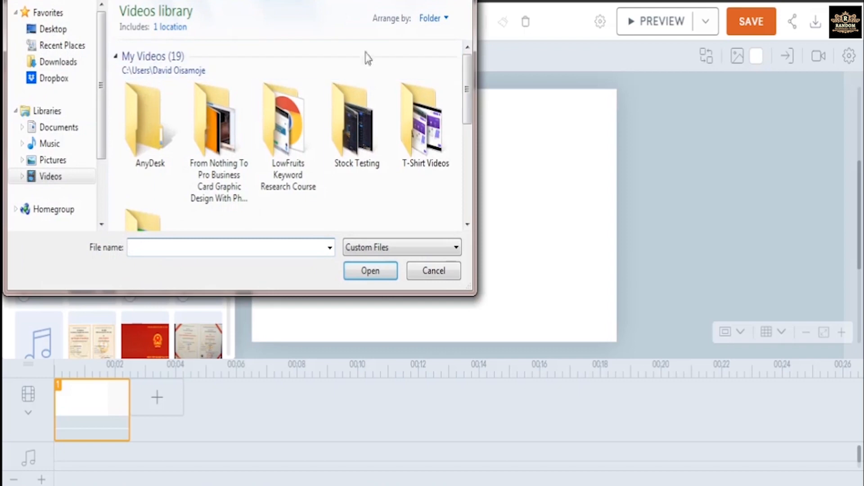
pyautogui.press('Escape')
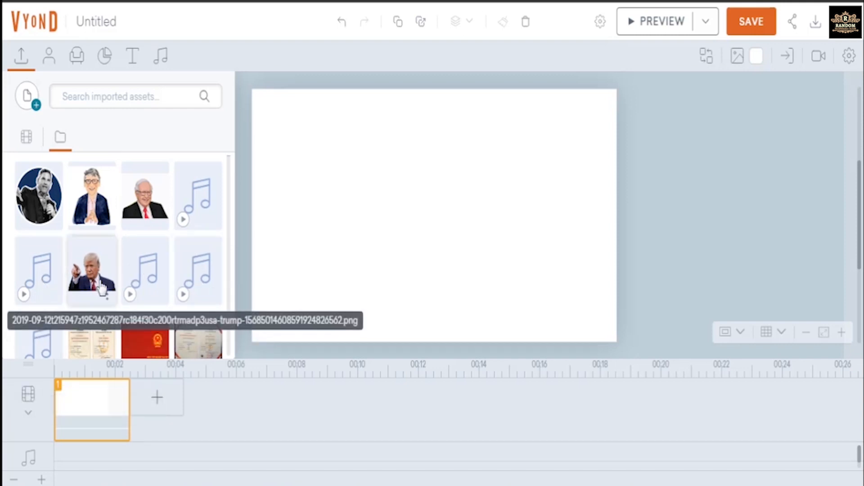
pyautogui.scroll(-3, 102, 292)
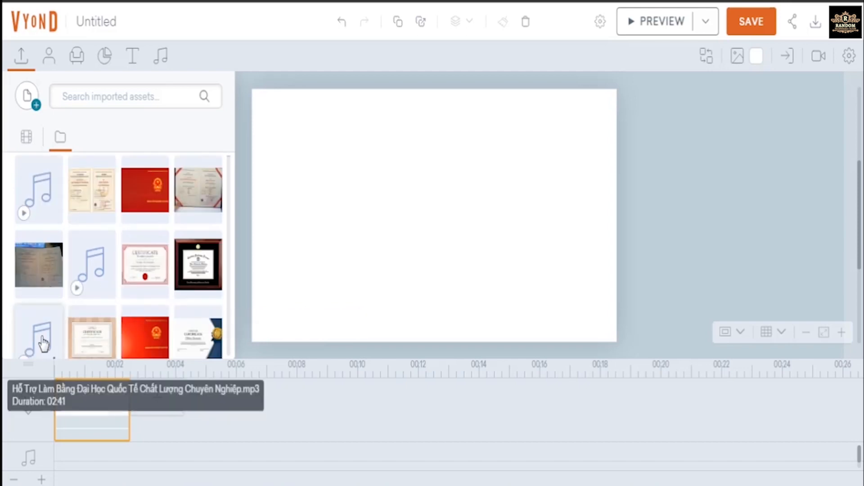
pyautogui.scroll(-2, 143, 225)
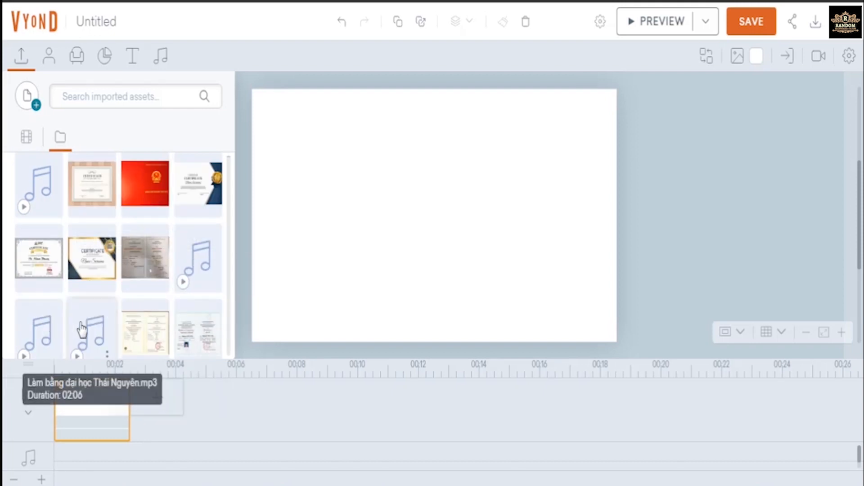
pyautogui.scroll(-2, 170, 252)
pyautogui.scroll(-4, 170, 263)
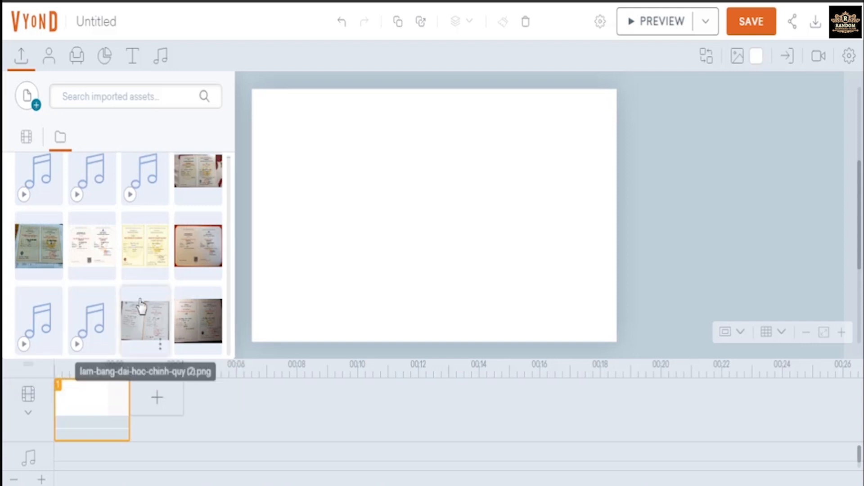
pyautogui.scroll(-5, 141, 306)
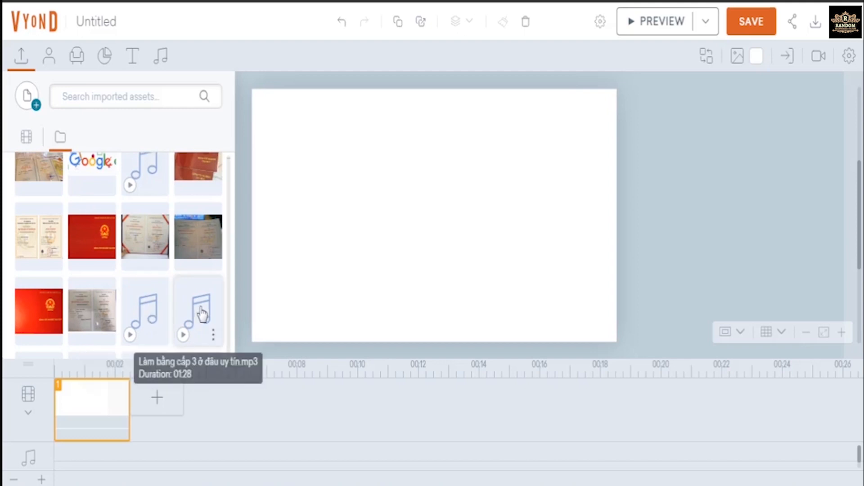
pyautogui.scroll(-1, 159, 256)
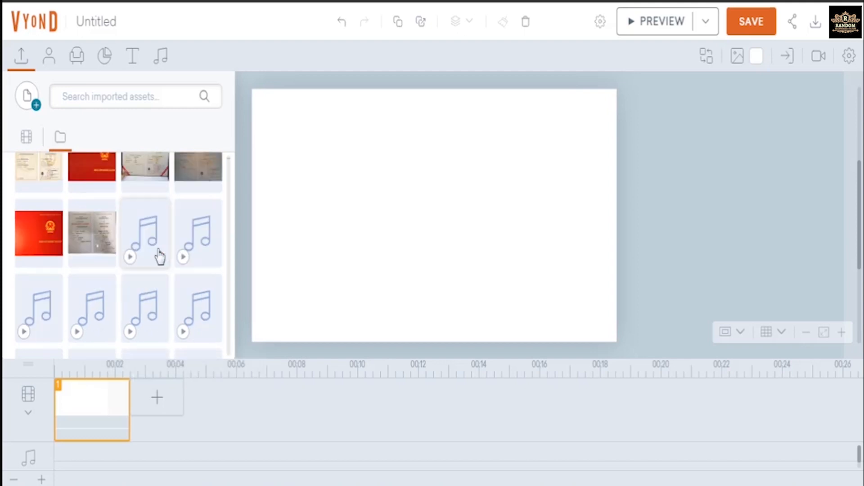
pyautogui.scroll(-2, 159, 257)
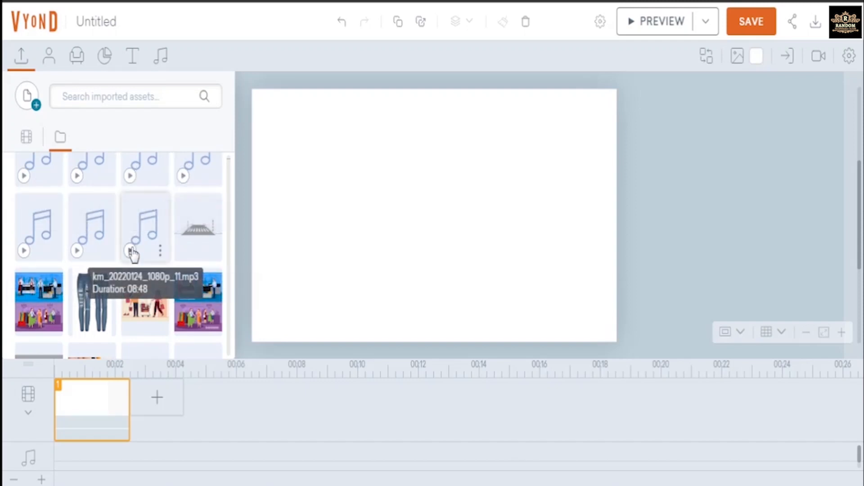
pyautogui.scroll(-3, 133, 252)
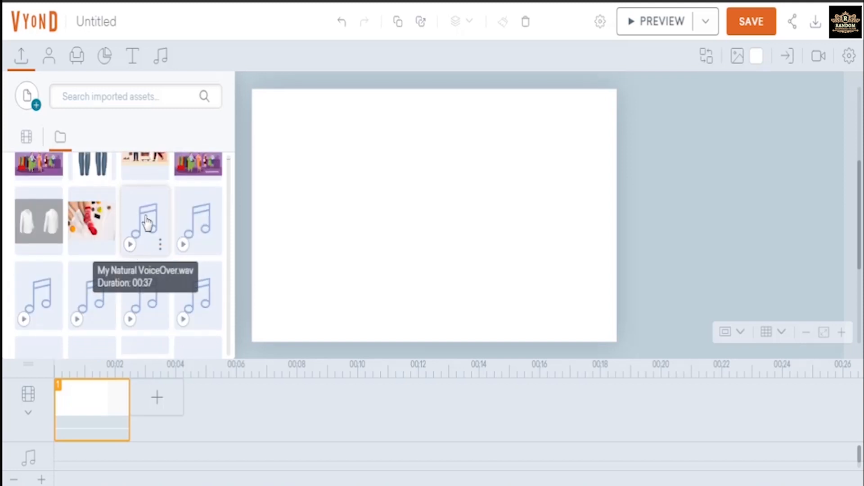
pyautogui.click(146, 221)
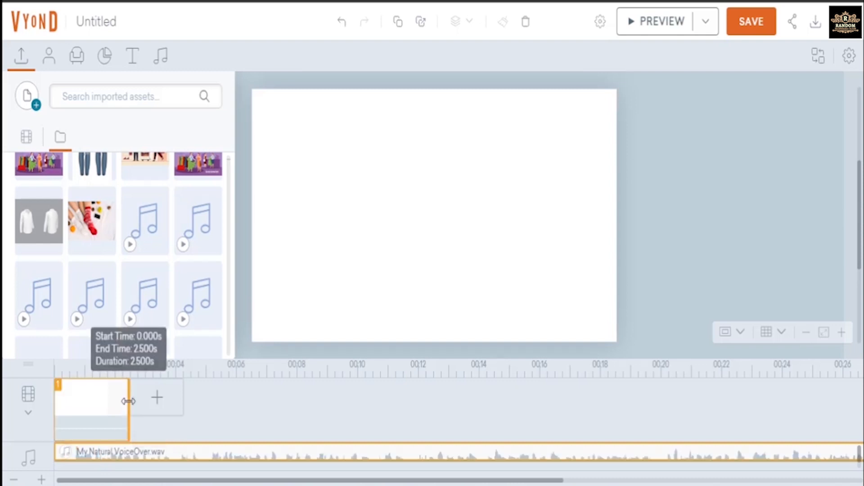
# Extend the blank scene to 4.75 s over the voice-over and preview its timing.
pyautogui.moveTo(128, 401); pyautogui.dragTo(171, 395)
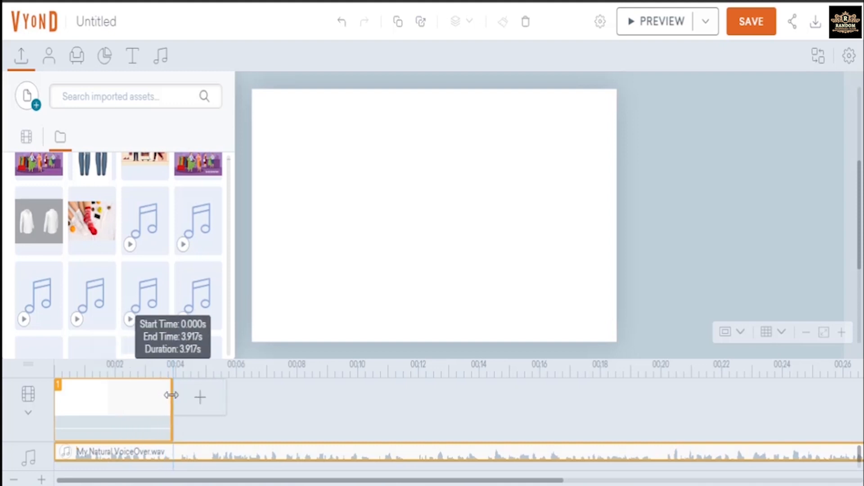
pyautogui.moveTo(171, 395); pyautogui.dragTo(197, 394)
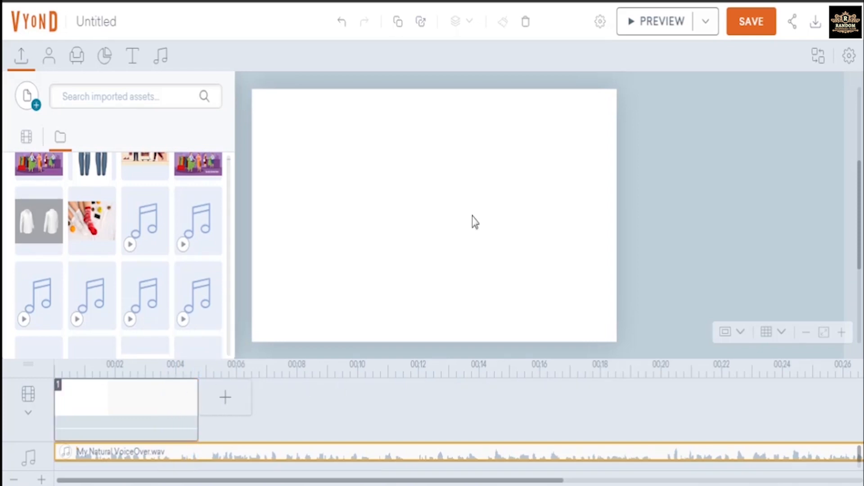
pyautogui.click(660, 21)
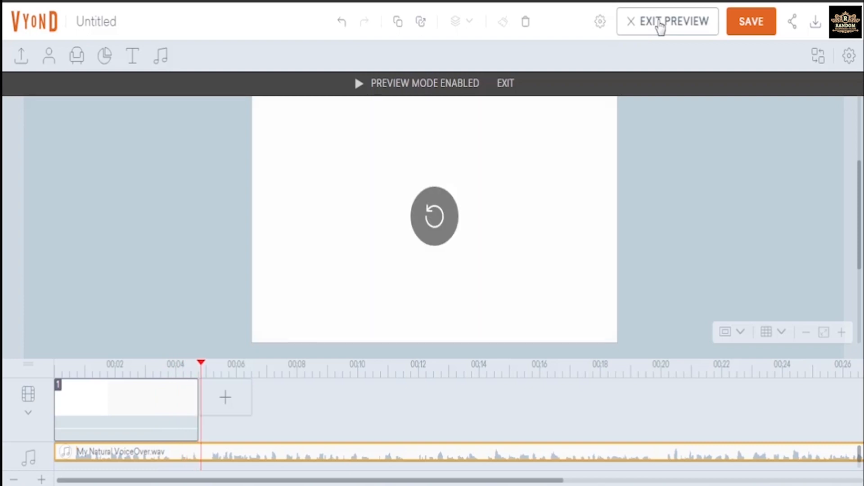
pyautogui.click(660, 27)
# Lengthen the blank scene slightly more, to about 5 s on the timeline.
pyautogui.click(195, 405)
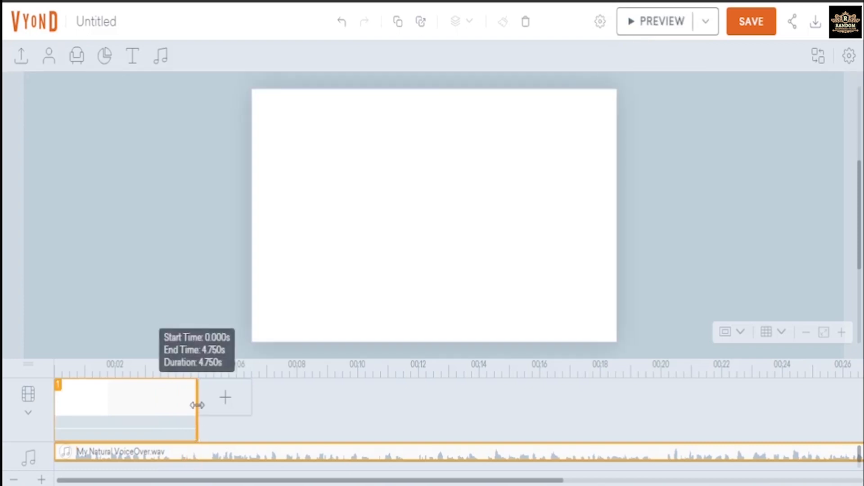
pyautogui.moveTo(196, 405); pyautogui.dragTo(204, 403)
pyautogui.click(216, 249)
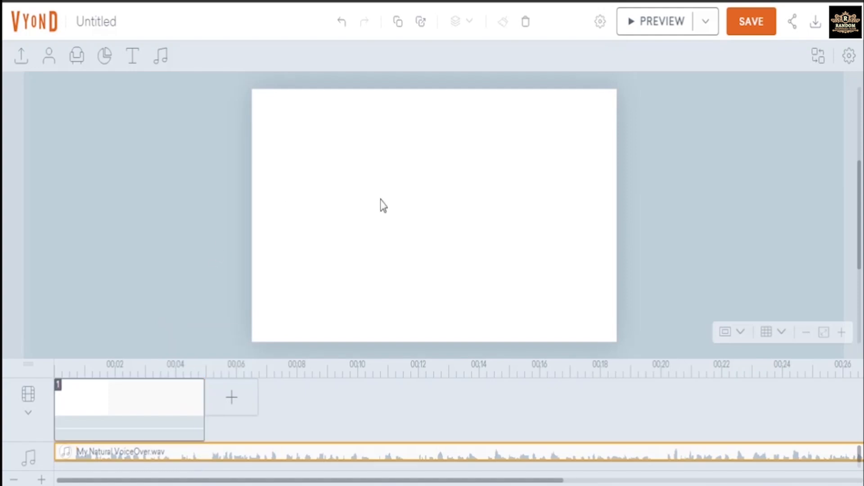
# Open the blank scene's background library and browse the Locations collection in the flat, solid-colour style.
pyautogui.click(178, 392)
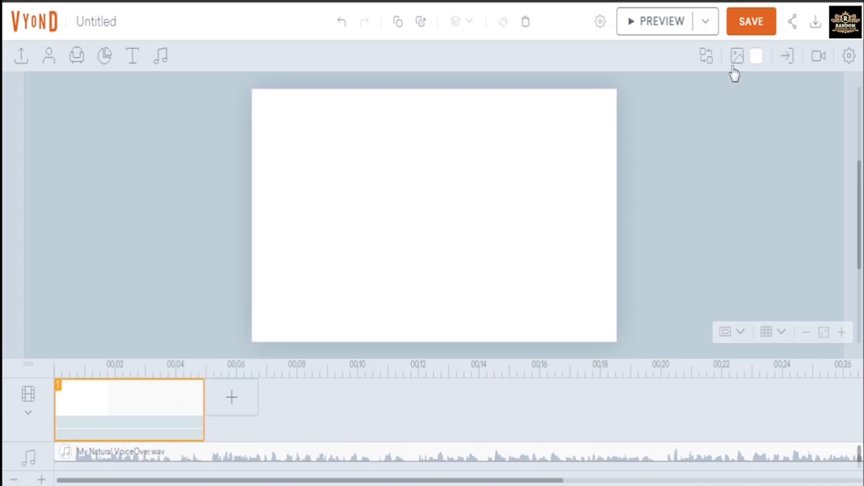
pyautogui.click(738, 66)
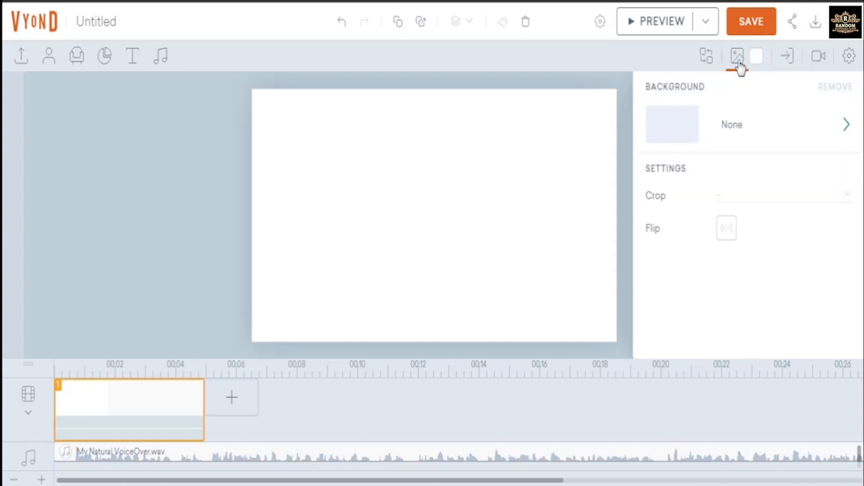
pyautogui.click(725, 126)
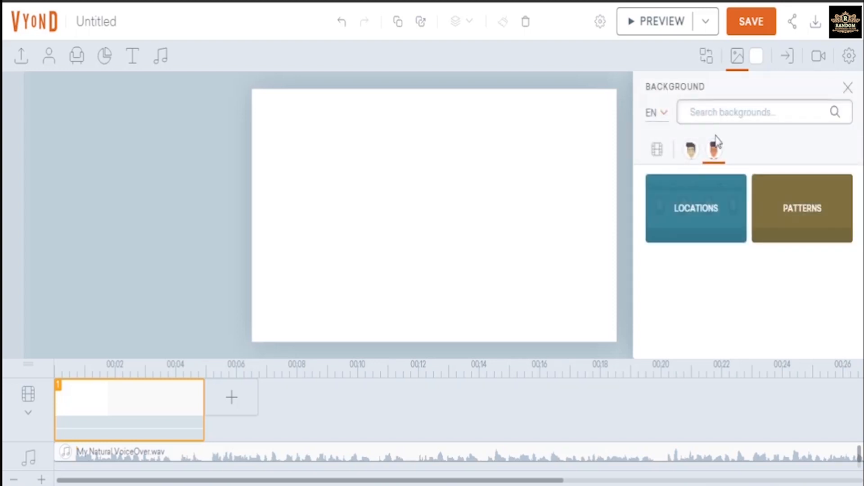
pyautogui.click(691, 151)
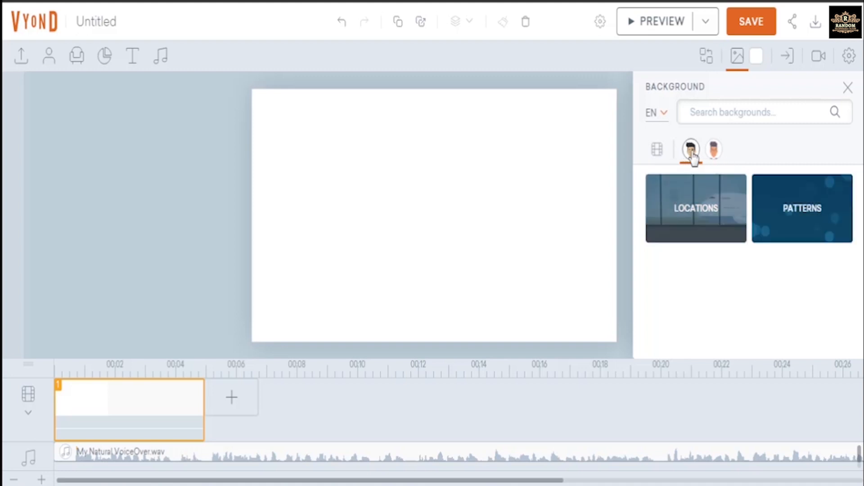
pyautogui.click(713, 152)
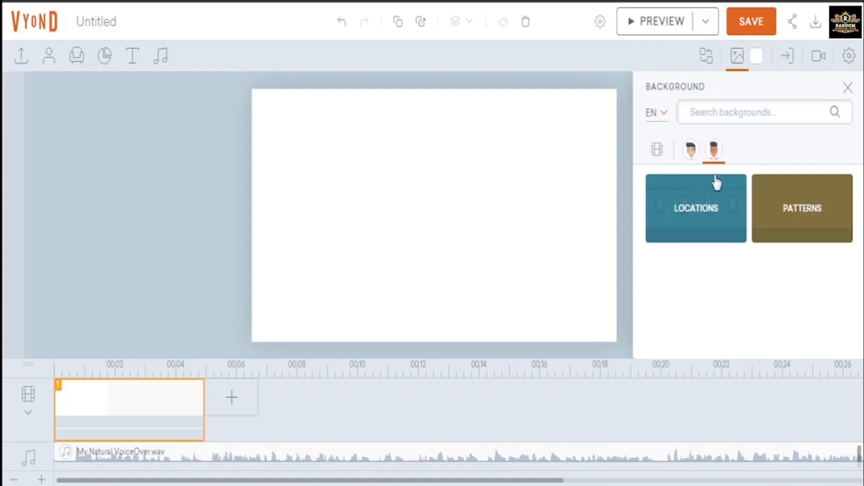
pyautogui.click(720, 220)
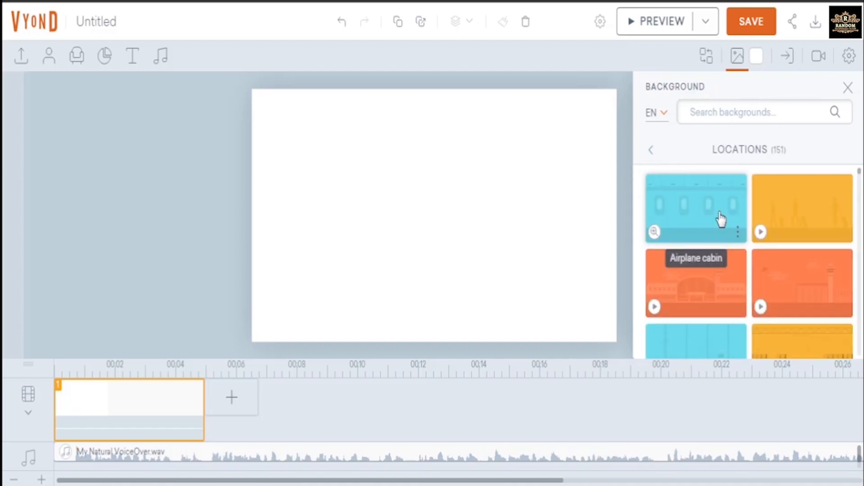
pyautogui.scroll(-3, 720, 220)
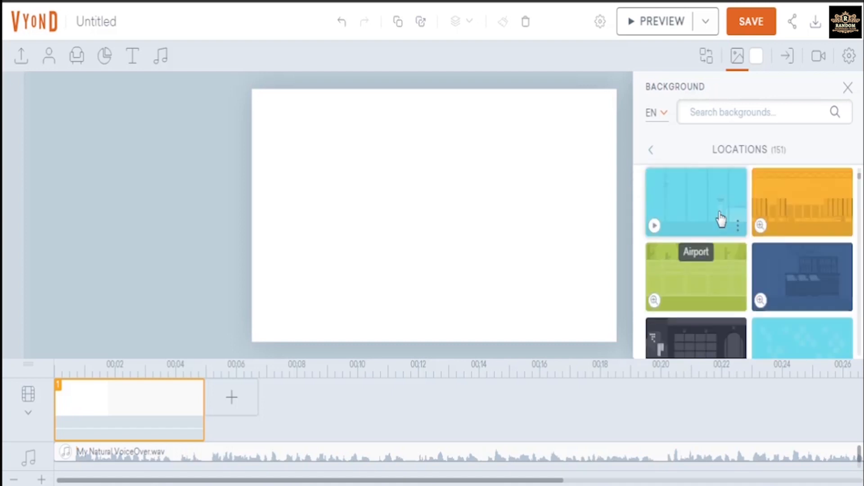
pyautogui.scroll(-2, 720, 219)
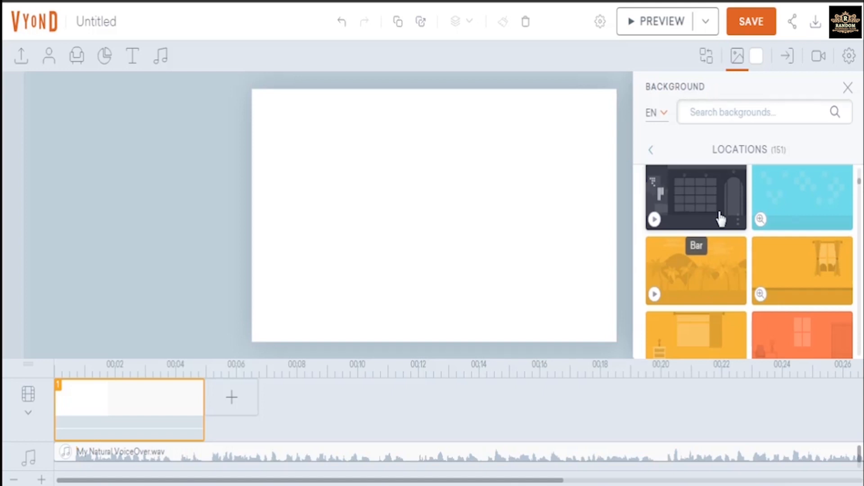
# Search the backgrounds for "office" and preview the blue Lift and the green city-window backgrounds.
pyautogui.click(723, 116)
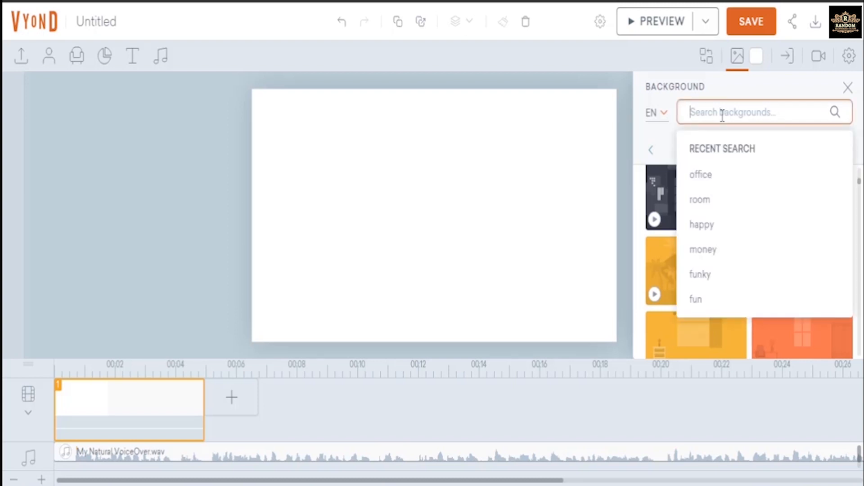
pyautogui.click(702, 175)
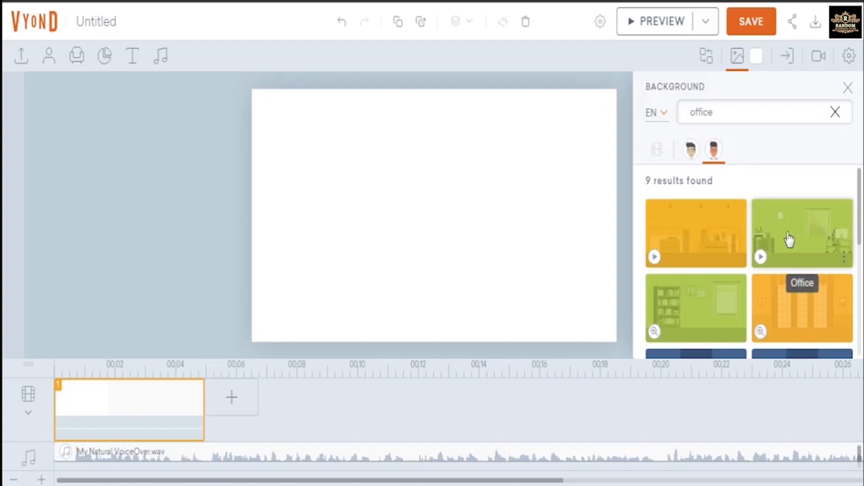
pyautogui.scroll(-3, 787, 239)
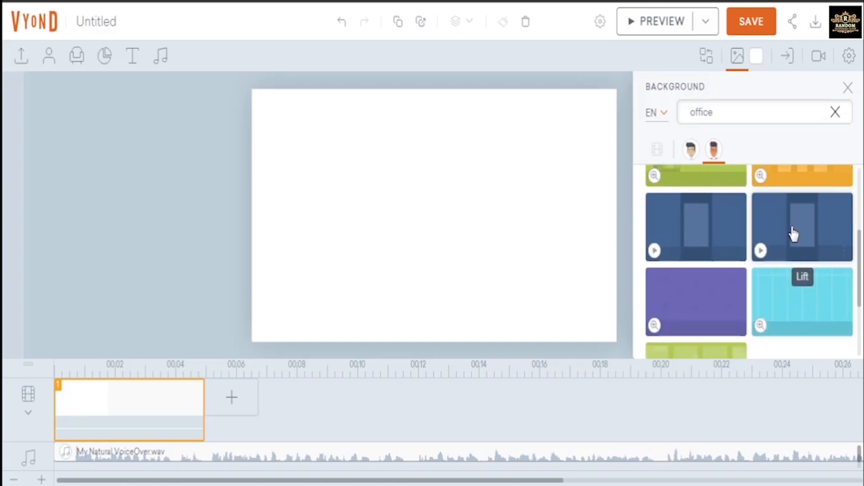
pyautogui.click(761, 251)
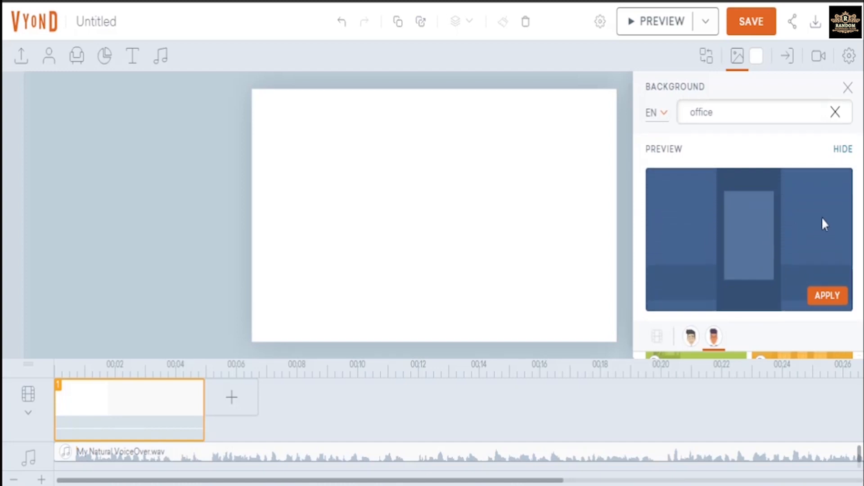
pyautogui.click(845, 152)
pyautogui.scroll(-2, 769, 270)
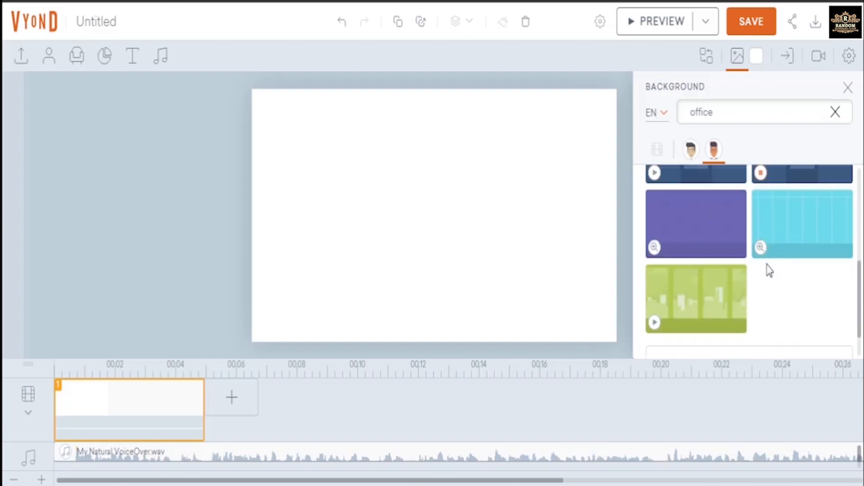
pyautogui.click(655, 325)
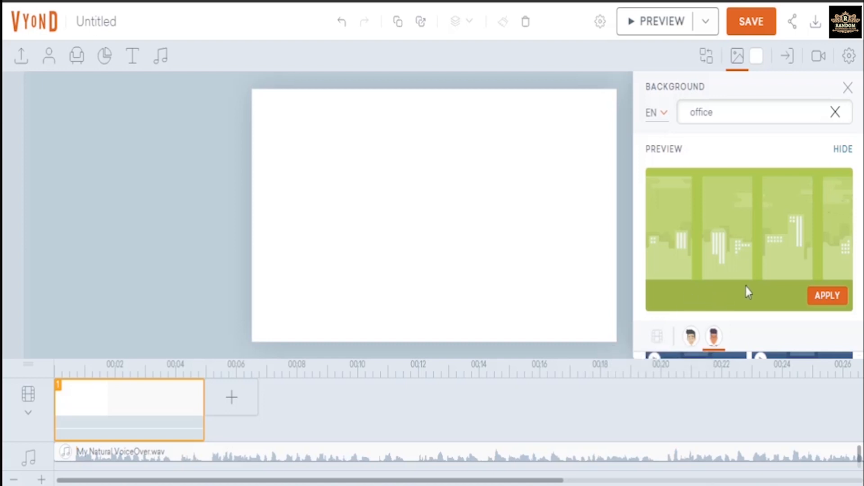
pyautogui.click(840, 151)
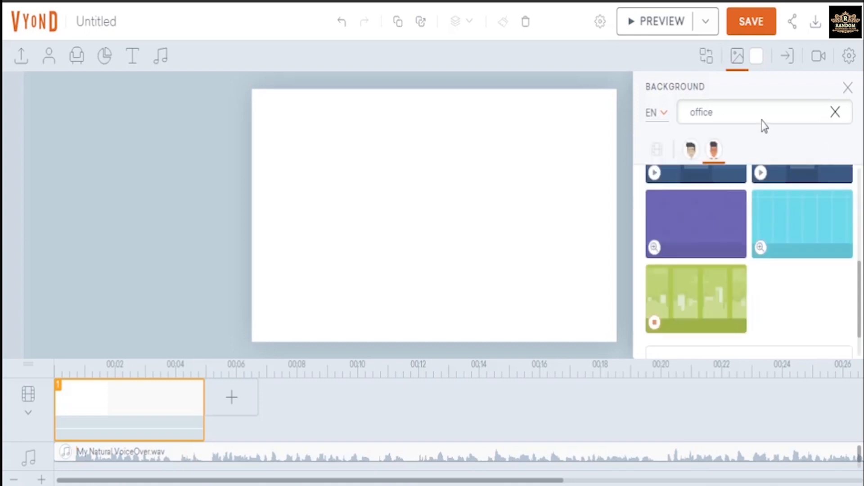
# Search the backgrounds for "home" and look through the matching room and wall designs.
pyautogui.click(751, 112)
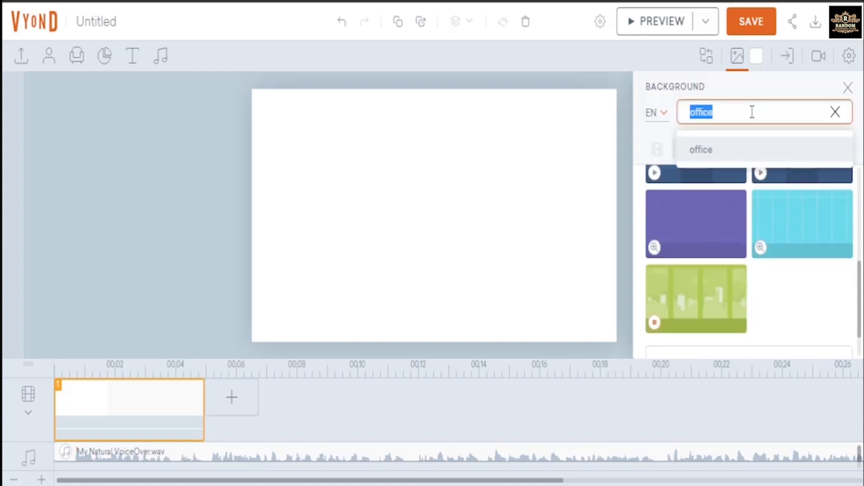
pyautogui.write('home')
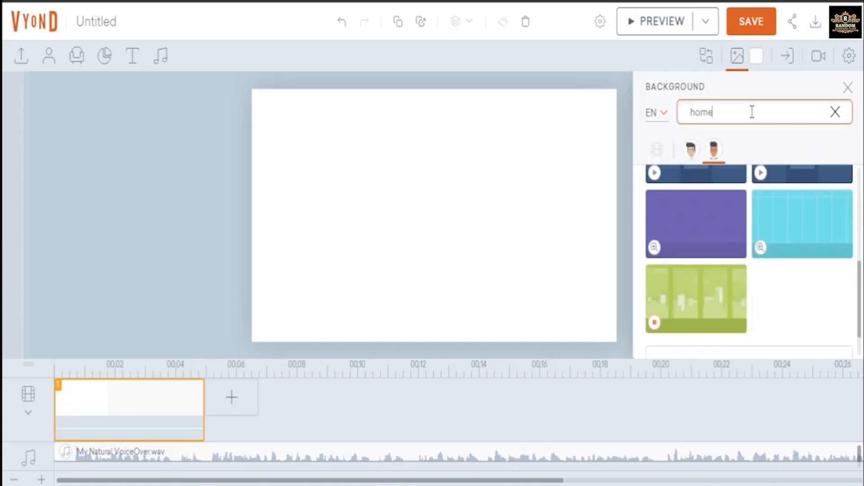
pyautogui.press('Return')
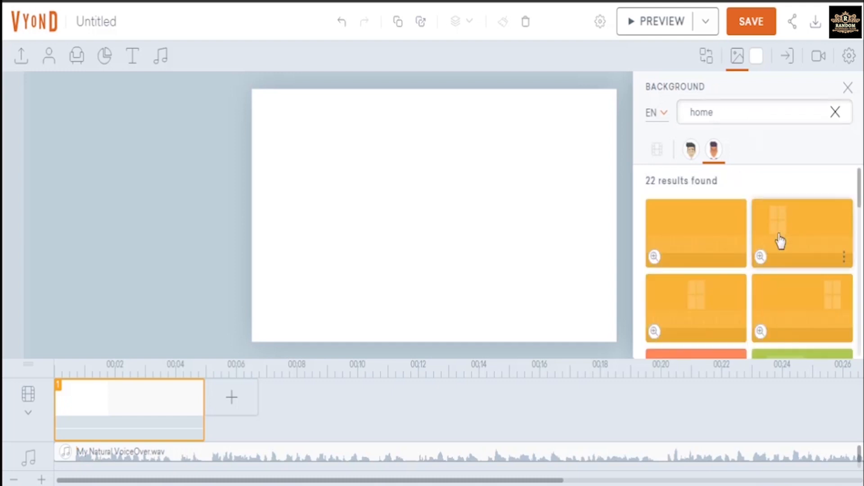
pyautogui.scroll(-3, 779, 243)
pyautogui.scroll(-2, 780, 242)
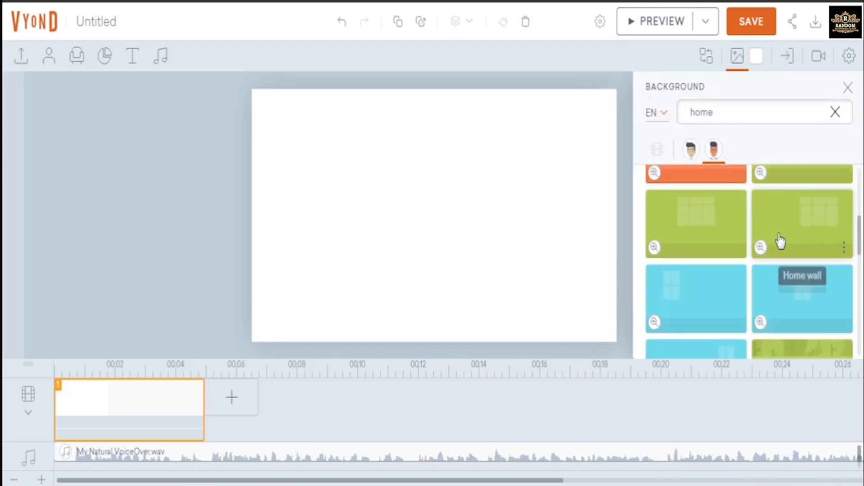
pyautogui.scroll(-3, 780, 241)
pyautogui.scroll(-2, 780, 241)
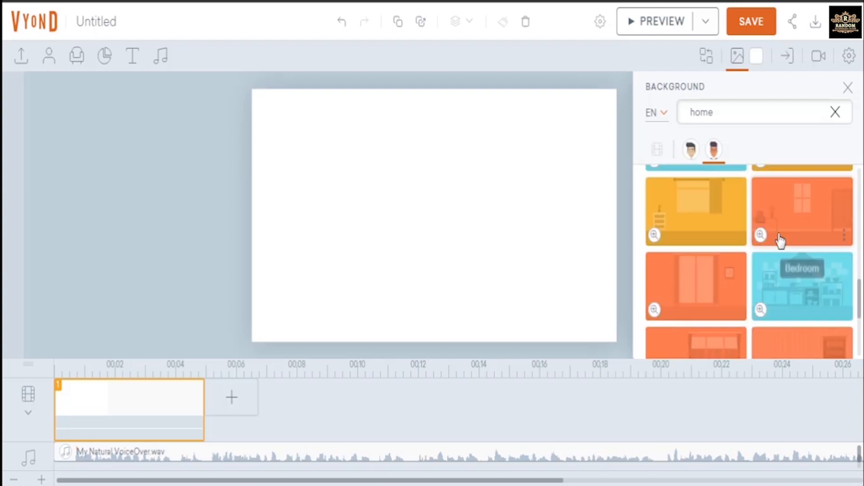
pyautogui.scroll(-2, 780, 242)
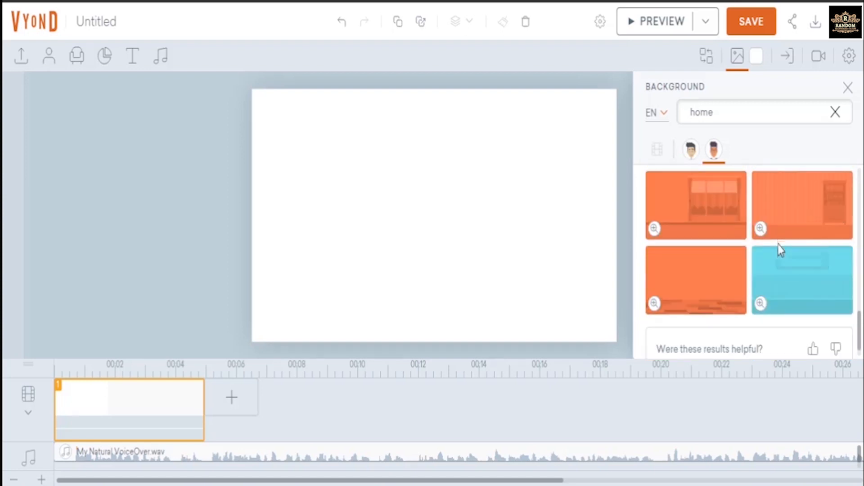
pyautogui.scroll(3, 782, 207)
pyautogui.scroll(3, 782, 207)
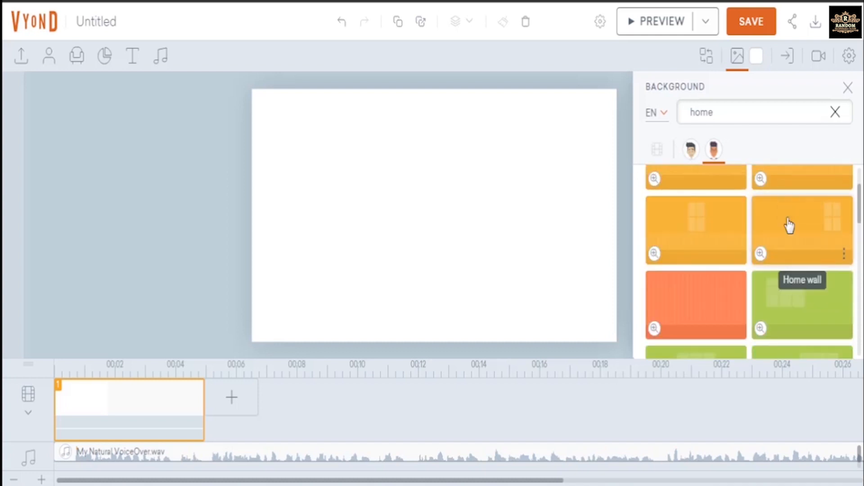
# Search the backgrounds for "bar", preview the dark Bar exterior and apply it to the scene.
pyautogui.click(727, 113)
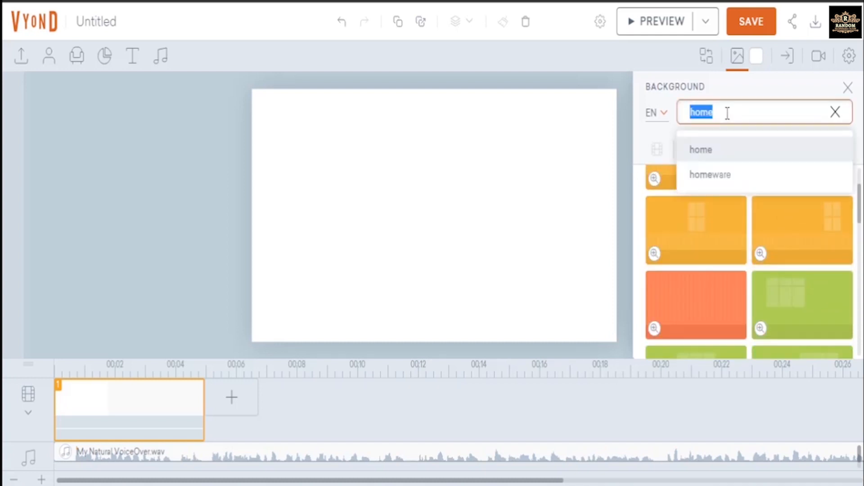
pyautogui.write('bar')
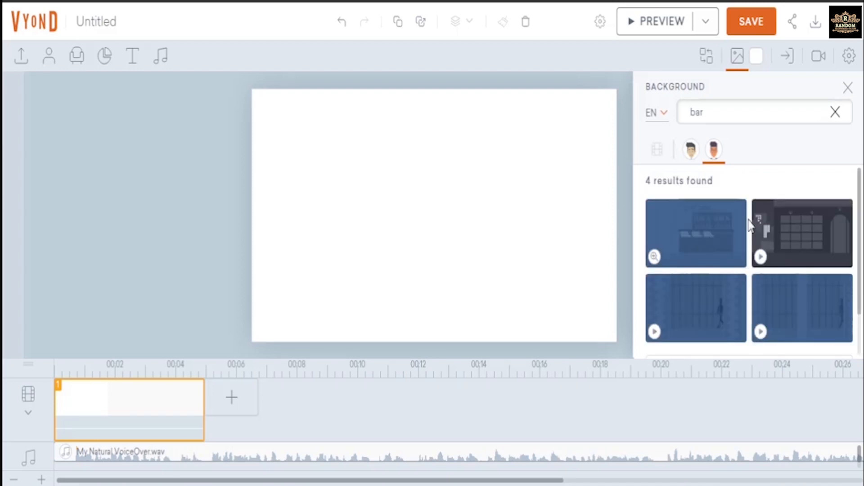
pyautogui.click(761, 261)
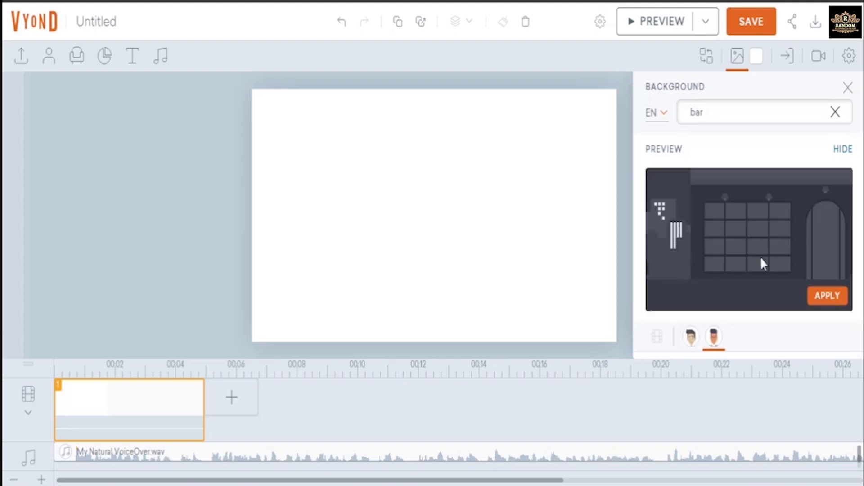
pyautogui.click(822, 298)
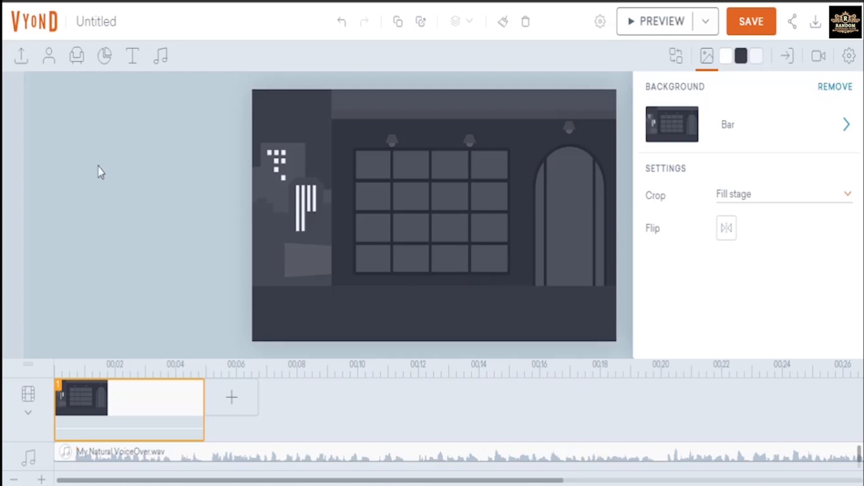
# Add the character with sunglasses, blue top and black trousers to the bar scene.
pyautogui.click(49, 70)
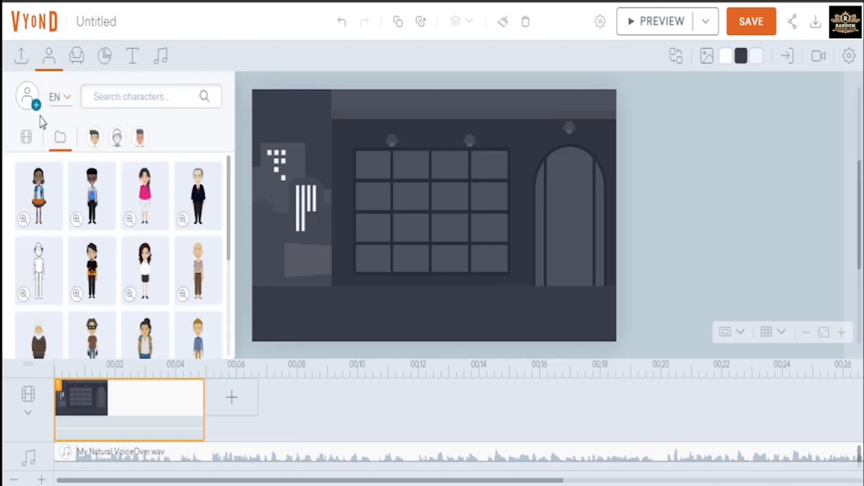
pyautogui.moveTo(87, 189)
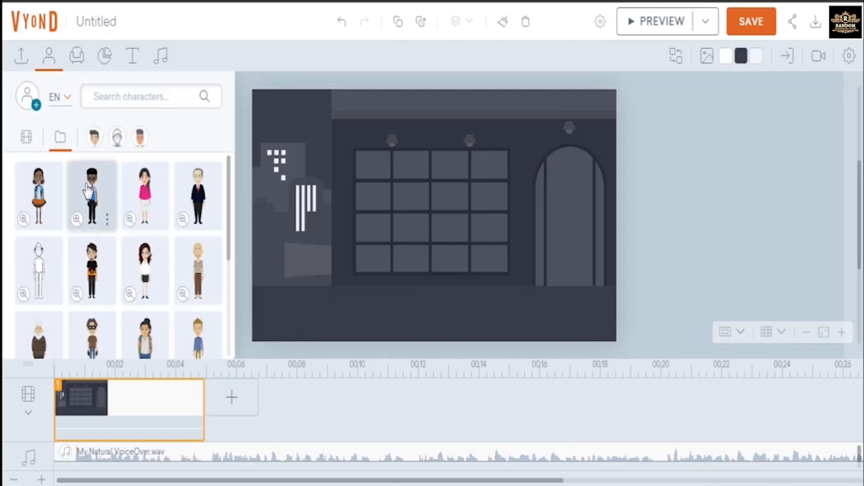
pyautogui.click(87, 189)
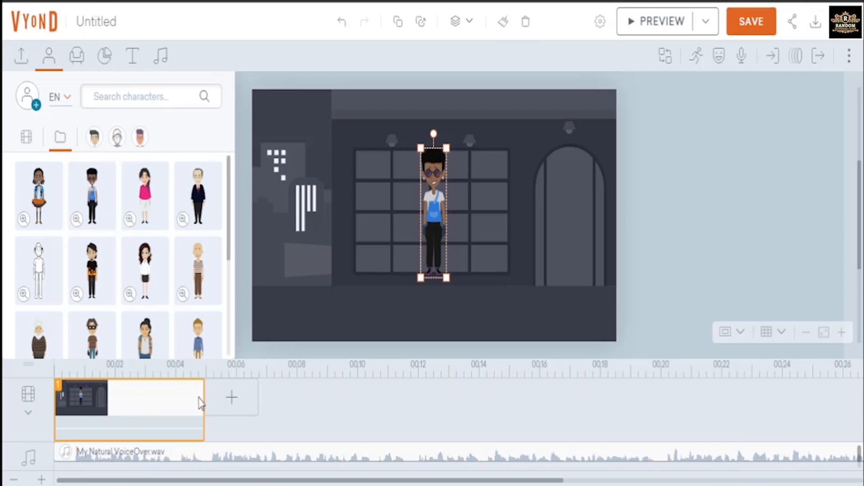
# Shorten the bar scene to about 2.3 s and place the character outside the stage, beyond the arched doorway side.
pyautogui.moveTo(203, 400)
pyautogui.moveTo(203, 399); pyautogui.dragTo(119, 416)
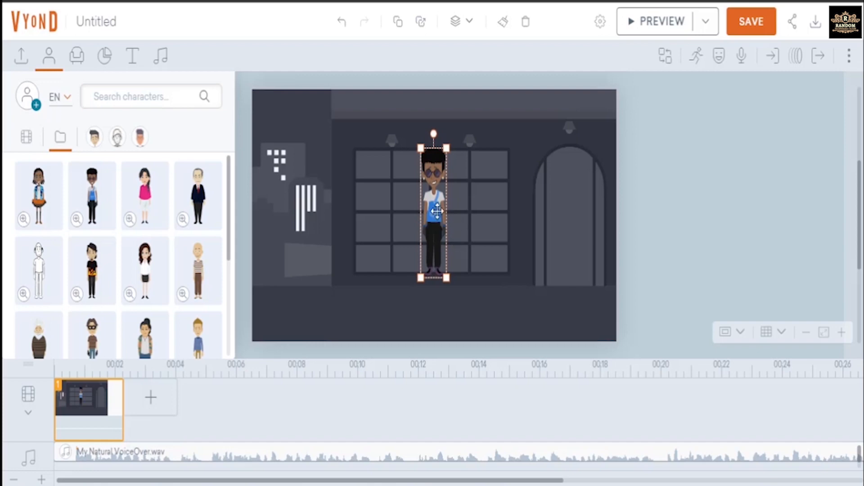
pyautogui.moveTo(436, 211); pyautogui.dragTo(676, 227)
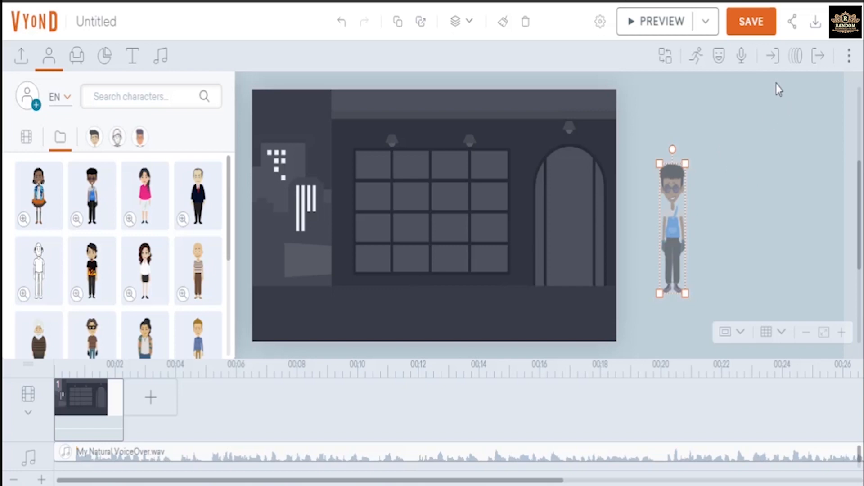
# Search the actions for the off-stage character, trying "wake" first and replacing it with "walk".
pyautogui.click(698, 67)
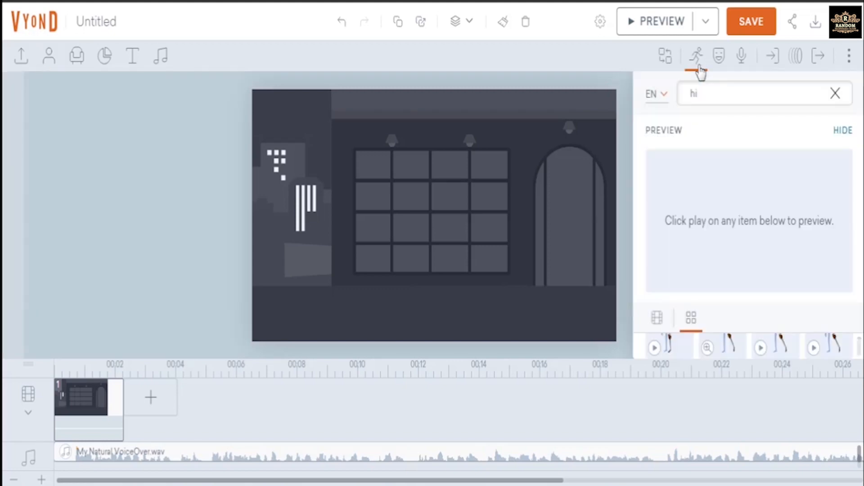
pyautogui.doubleClick(708, 96)
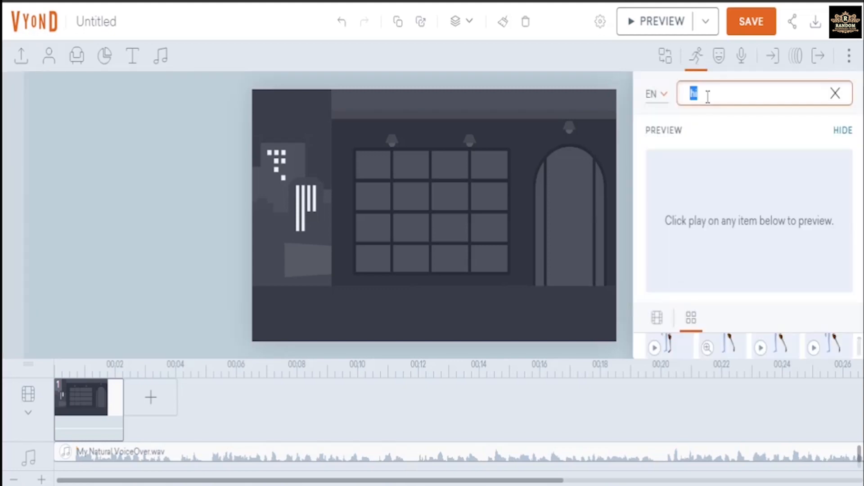
pyautogui.write('wake')
pyautogui.press('Return')
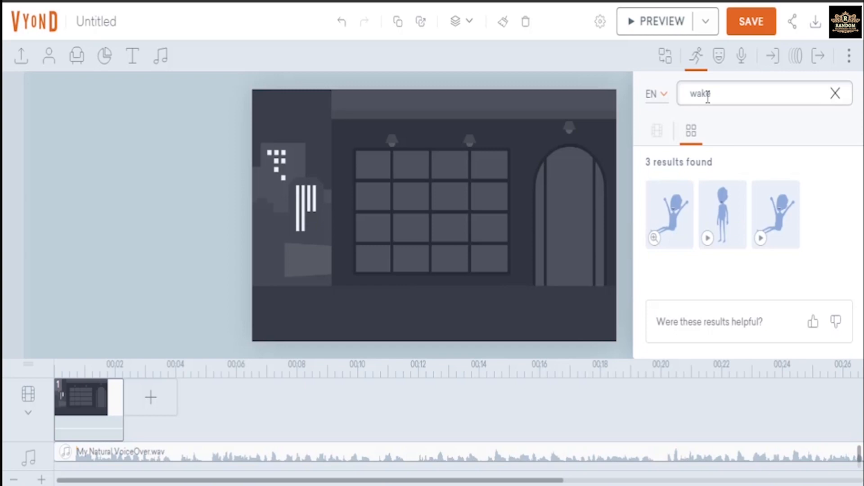
pyautogui.doubleClick(717, 96)
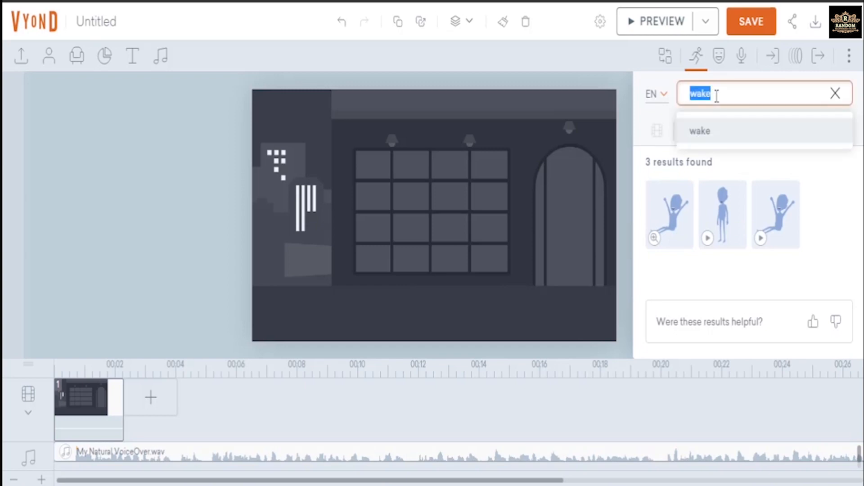
pyautogui.press('BackSpace')
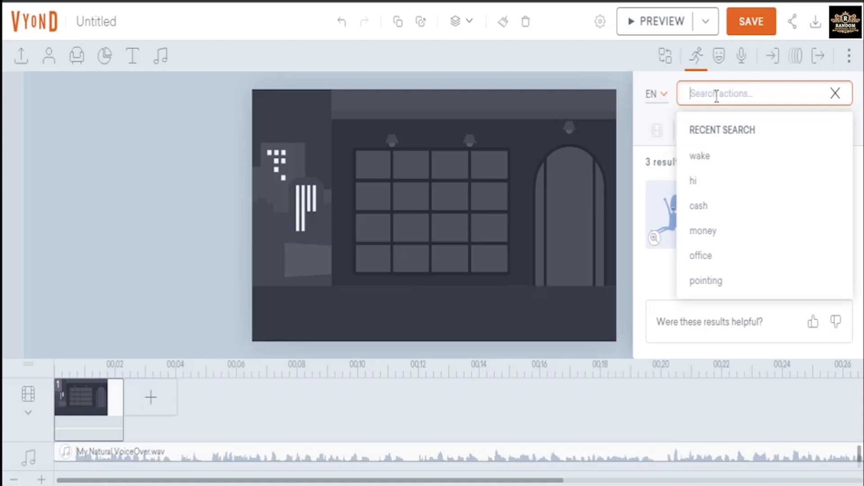
pyautogui.write('walk')
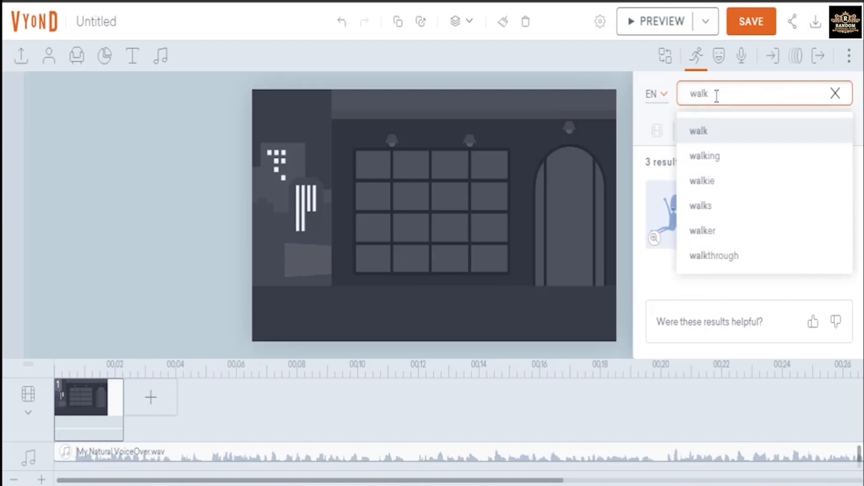
pyautogui.press('Return')
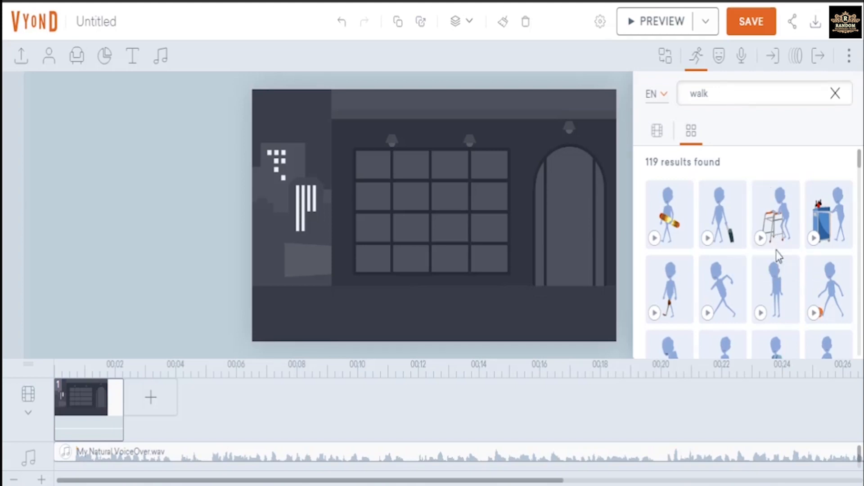
# Look through the walking actions, previewing a plain walk and the relaxed walk with a briefcase.
pyautogui.scroll(-2, 777, 253)
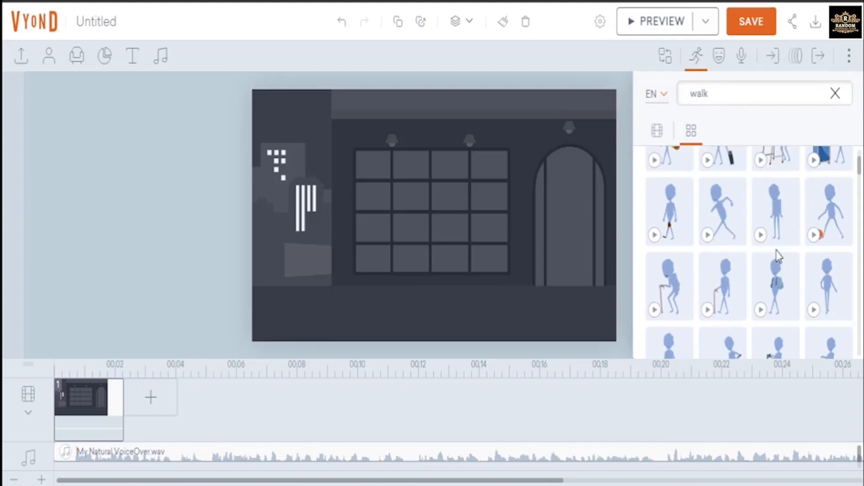
pyautogui.scroll(-2, 777, 256)
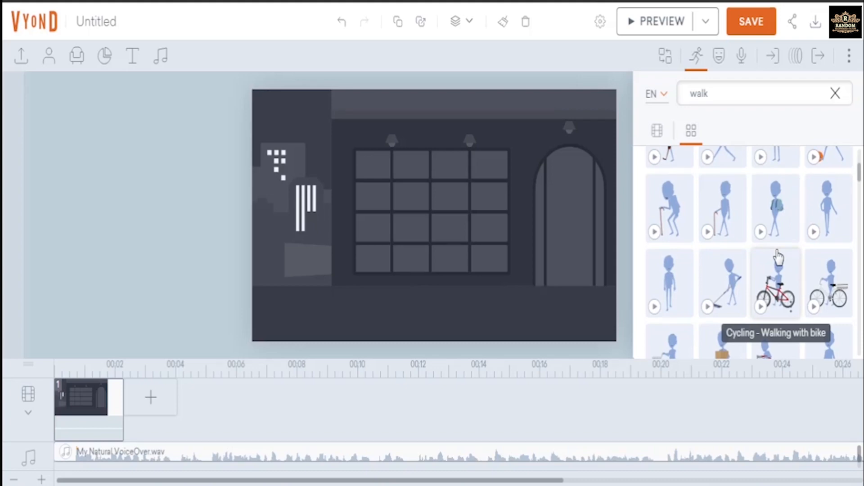
pyautogui.scroll(-2, 784, 236)
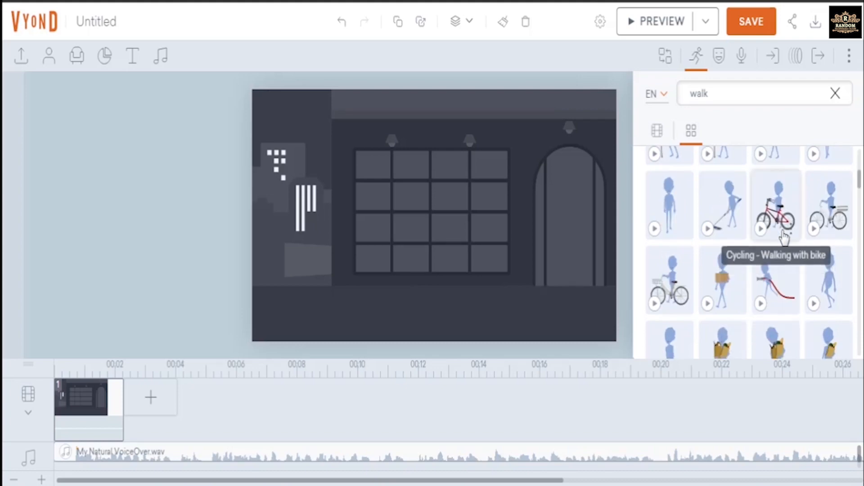
pyautogui.click(815, 306)
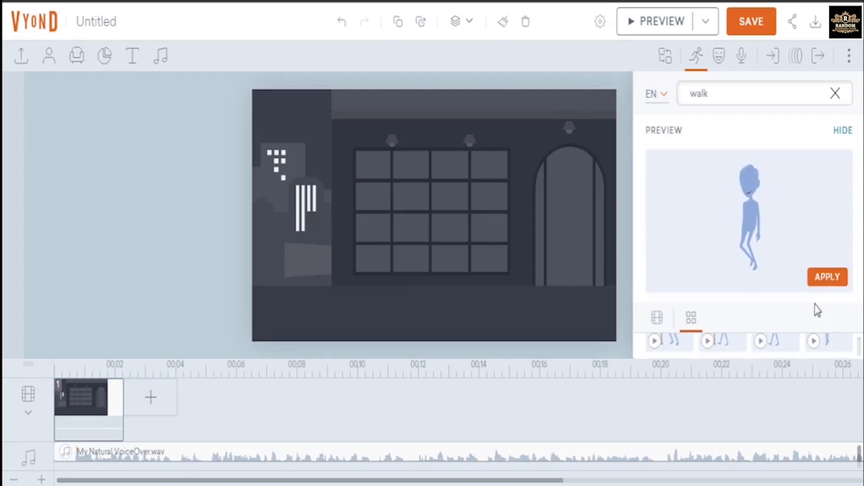
pyautogui.click(843, 130)
pyautogui.scroll(-2, 781, 260)
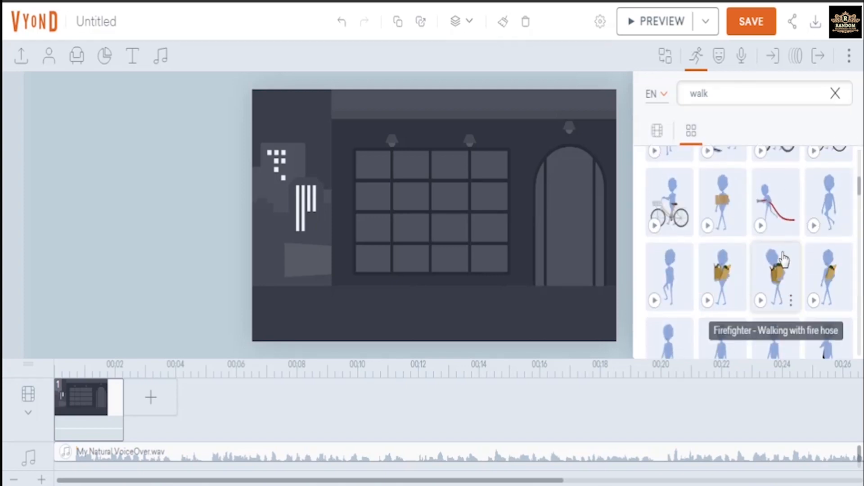
pyautogui.scroll(-2, 724, 288)
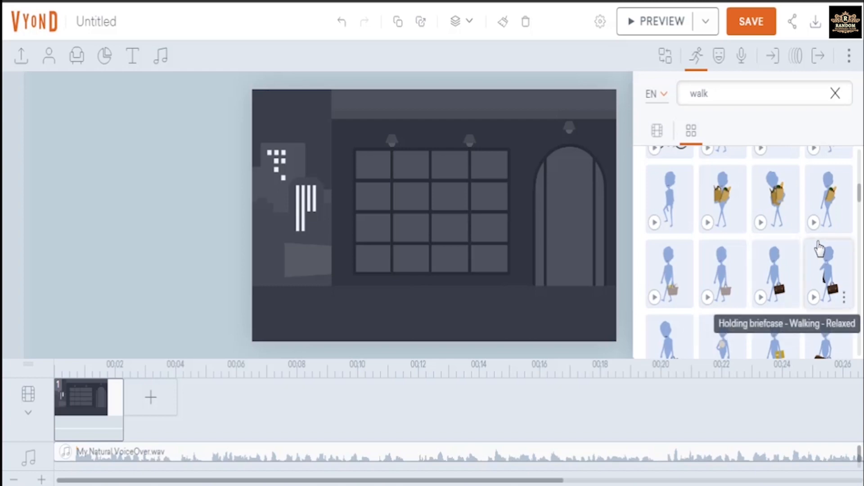
pyautogui.click(813, 297)
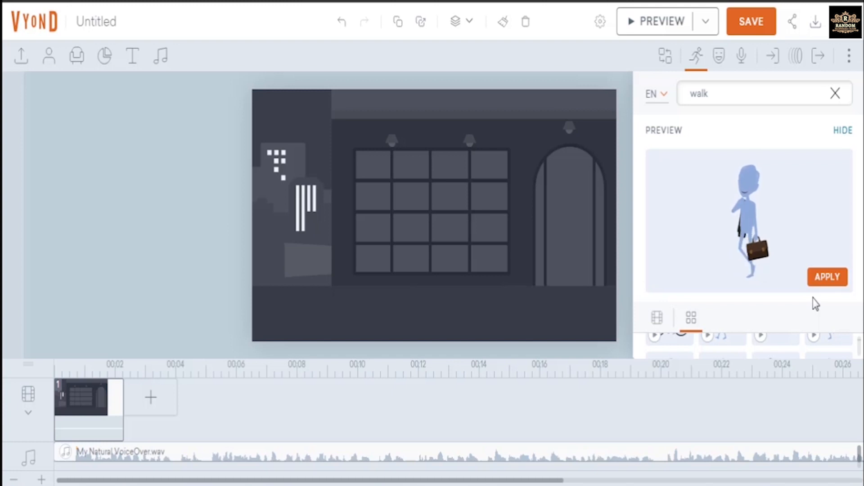
pyautogui.click(843, 132)
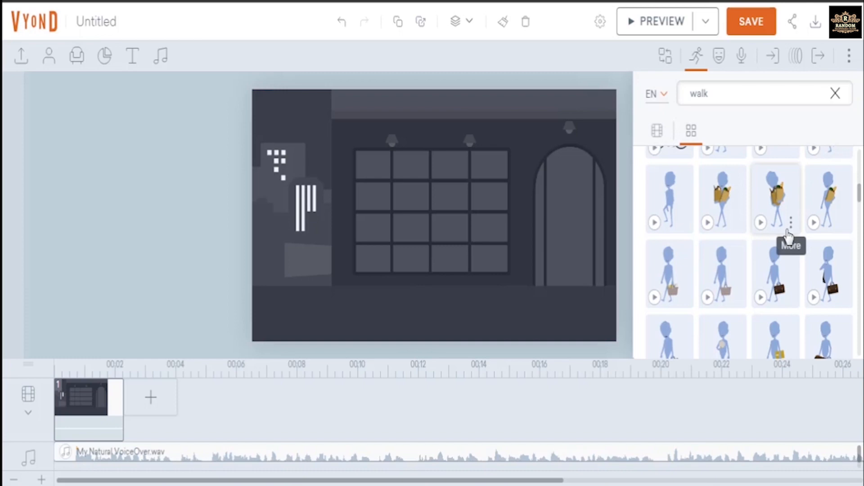
# Apply the action of walking with an open laptop to the character and move it slightly lower beside the stage.
pyautogui.scroll(-3, 788, 235)
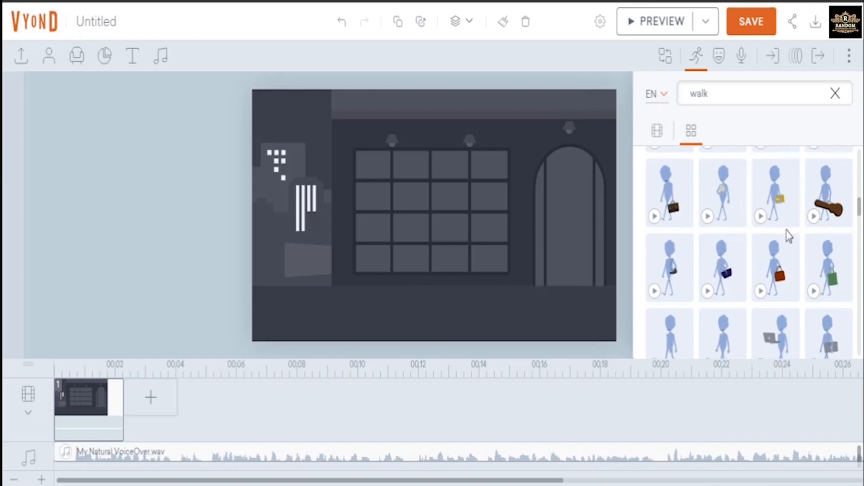
pyautogui.scroll(-1, 788, 234)
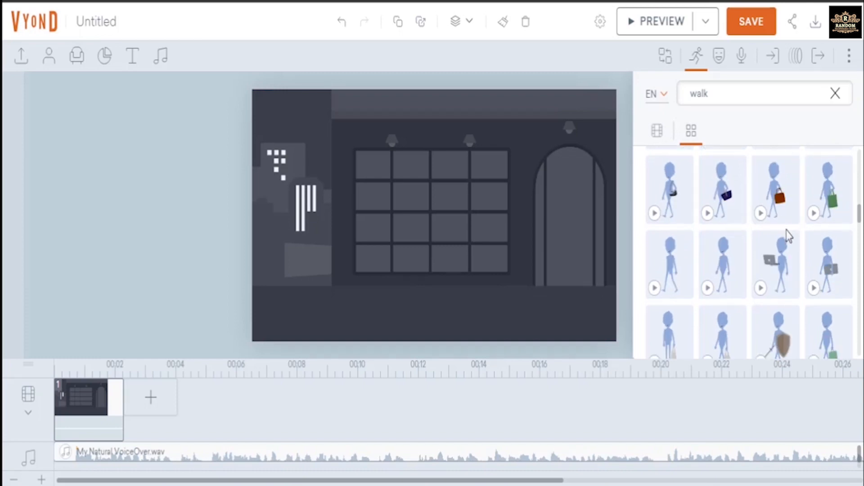
pyautogui.click(760, 288)
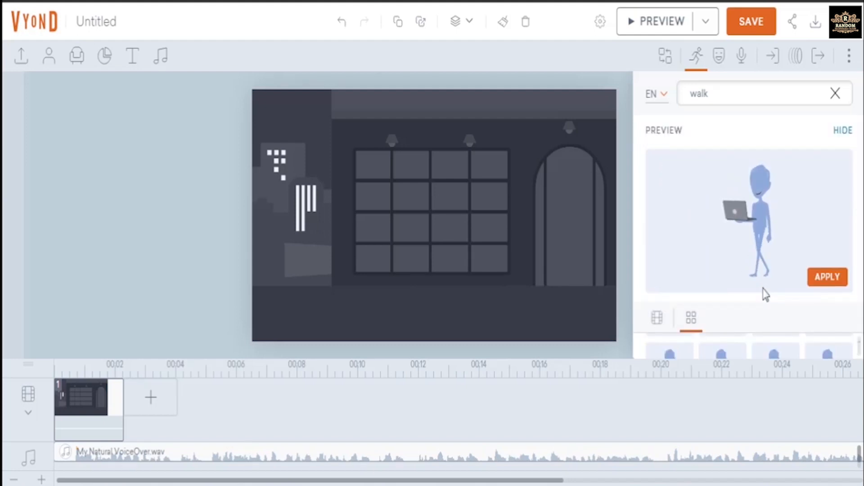
pyautogui.click(832, 278)
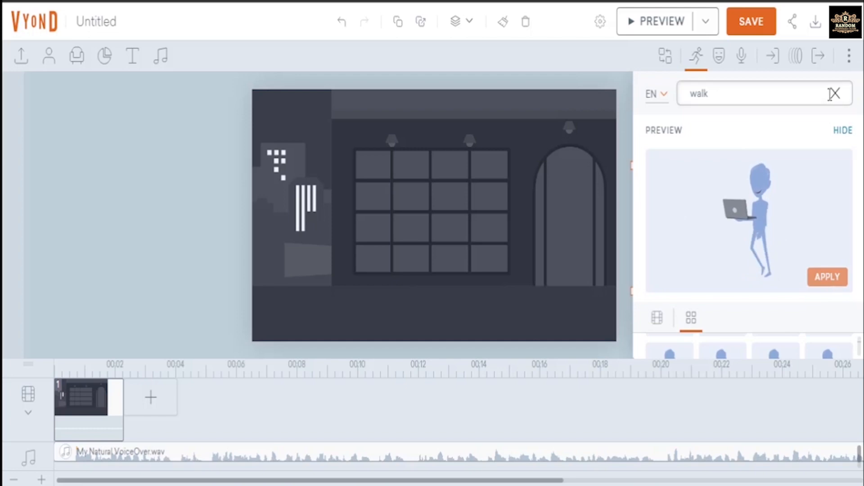
pyautogui.click(629, 147)
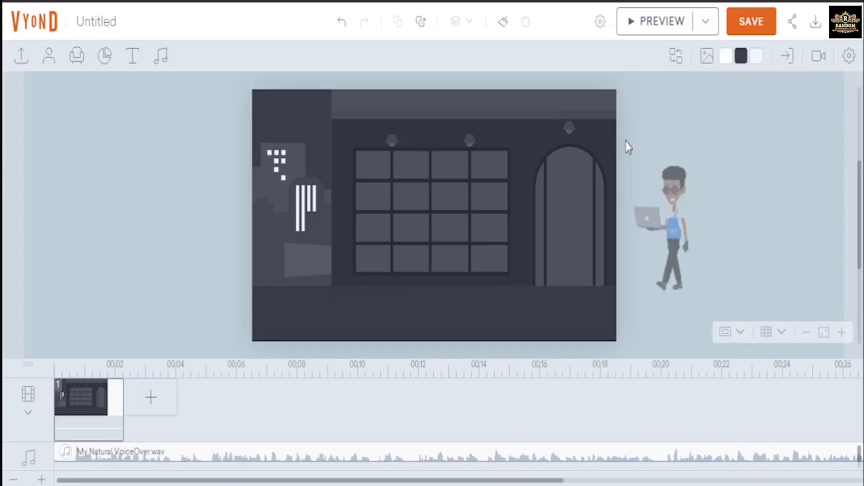
pyautogui.click(672, 221)
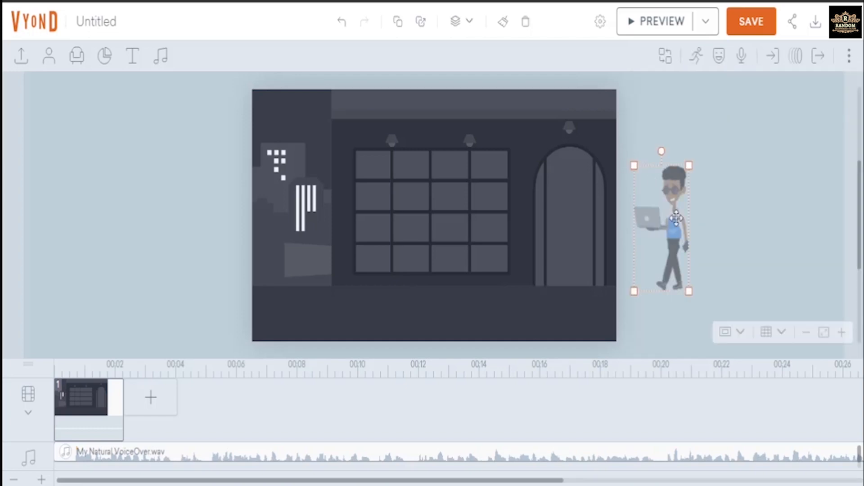
pyautogui.moveTo(673, 222); pyautogui.dragTo(675, 243)
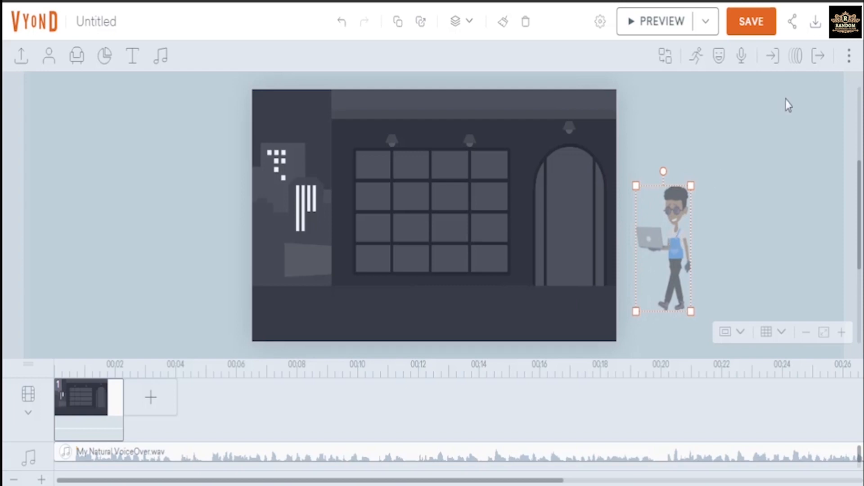
# Give the character a leftward Line - Horizontal motion path leading into the bar scene.
pyautogui.click(797, 56)
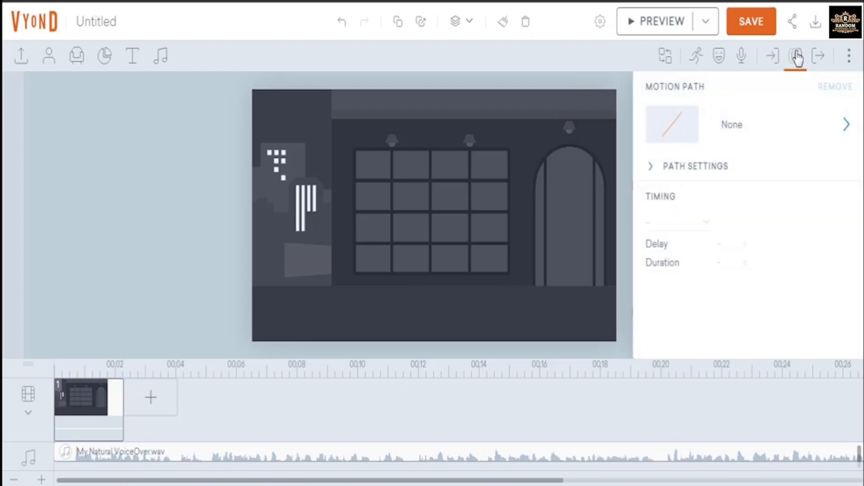
pyautogui.click(732, 126)
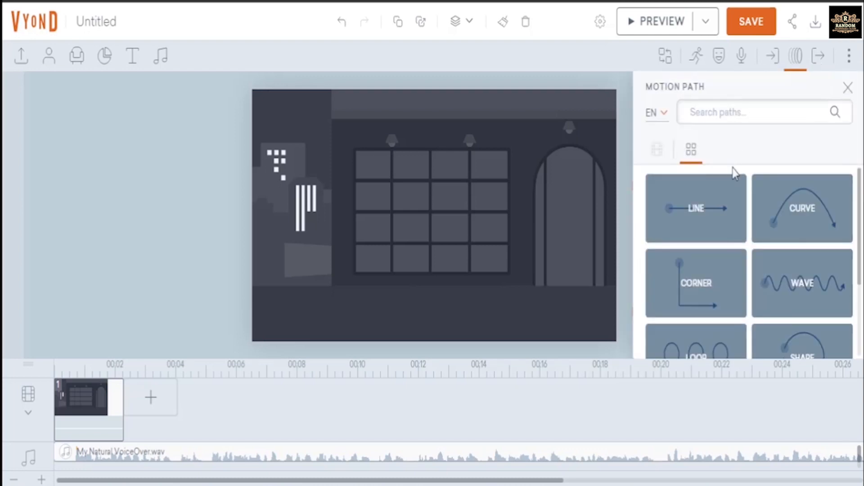
pyautogui.click(721, 218)
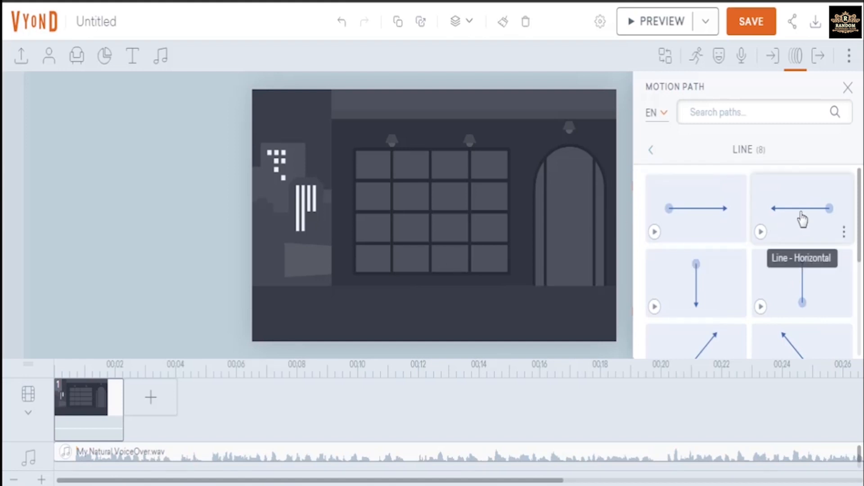
pyautogui.click(775, 218)
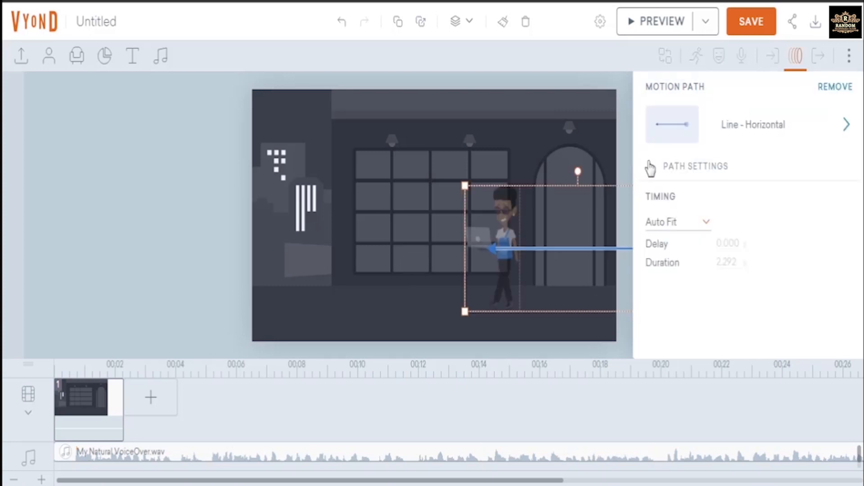
# Shorten the motion path so it ends closer to the arched doorway, and preview the character's entrance.
pyautogui.click(625, 147)
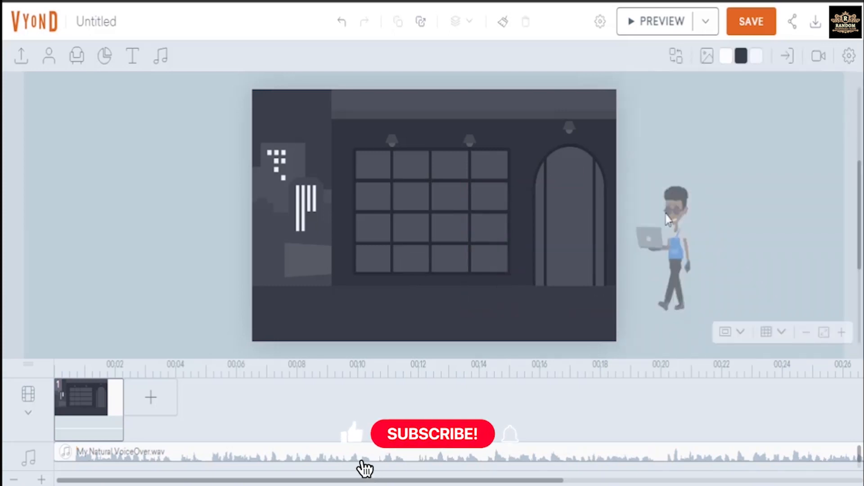
pyautogui.click(672, 245)
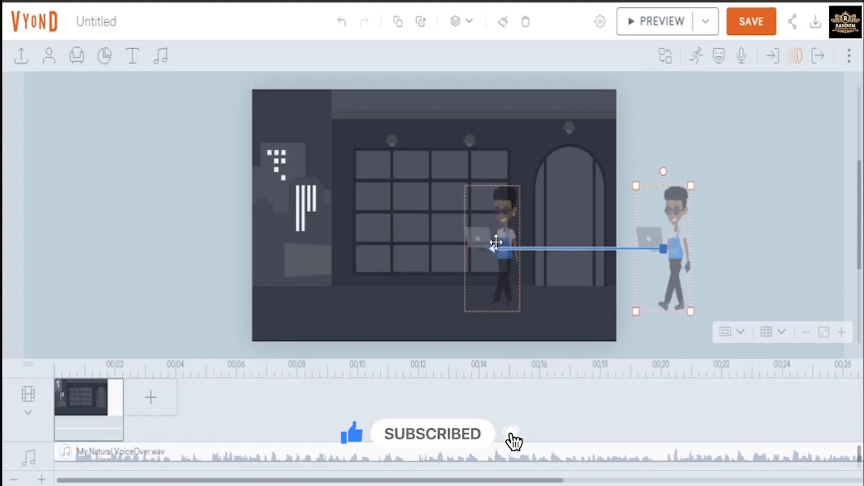
pyautogui.moveTo(488, 245)
pyautogui.mouseDown()
pyautogui.moveTo(529, 244)
pyautogui.moveTo(500, 245)
pyautogui.mouseUp()
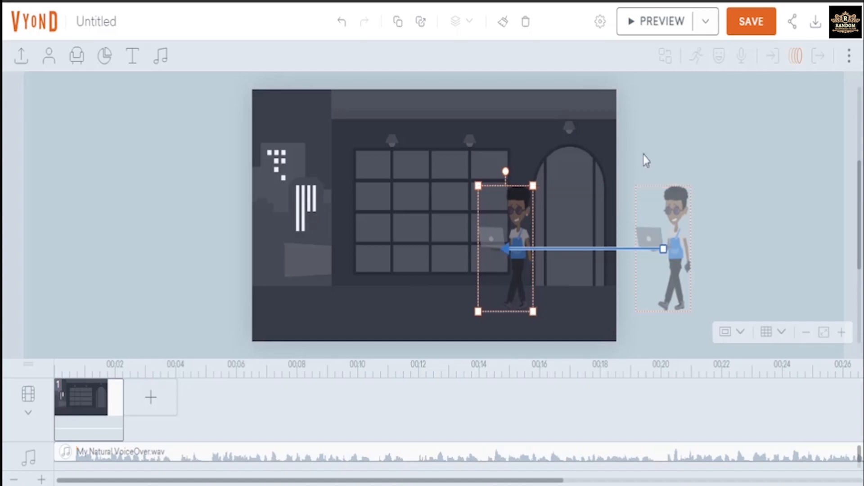
pyautogui.click(663, 26)
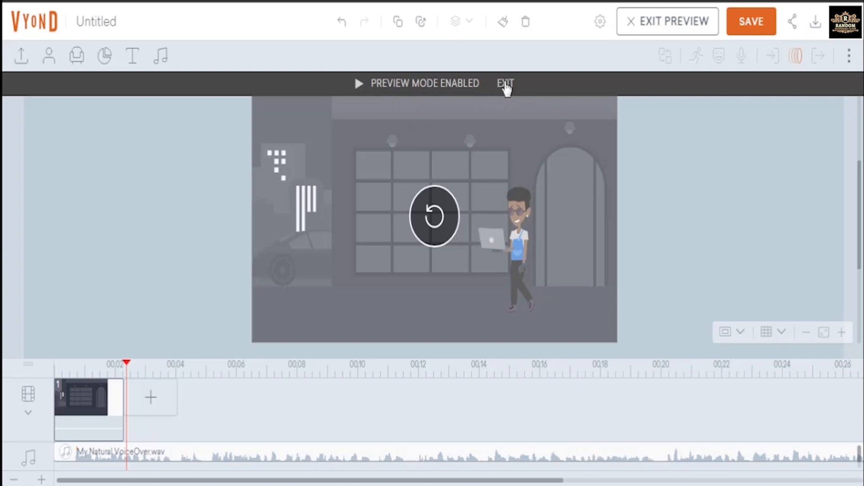
pyautogui.click(505, 85)
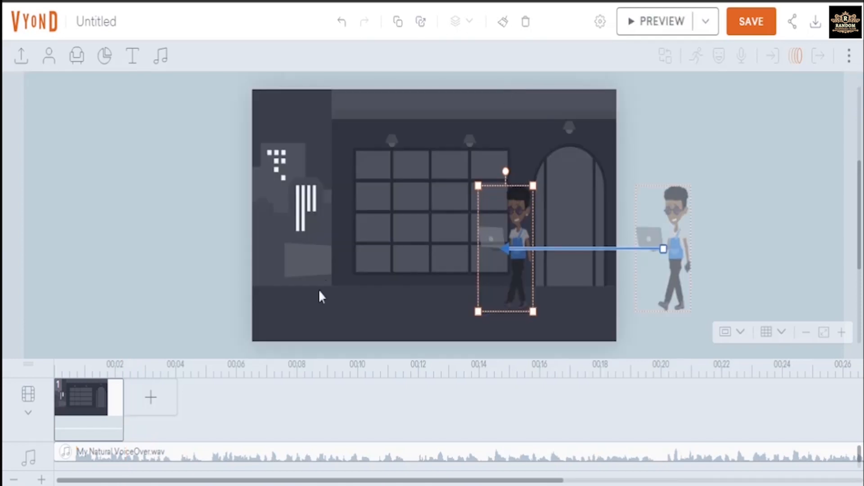
# Continue the first scene into a second scene and extend that new scene to a duration of 2.750 s.
pyautogui.click(111, 422)
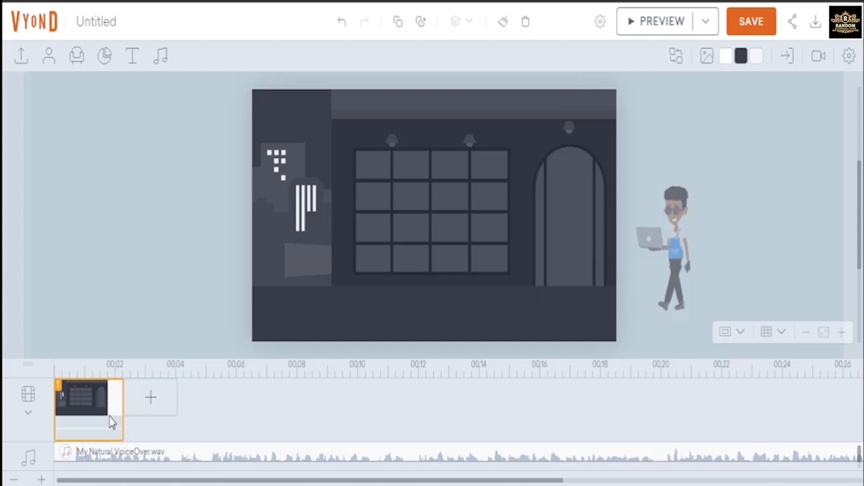
pyautogui.rightClick(112, 423)
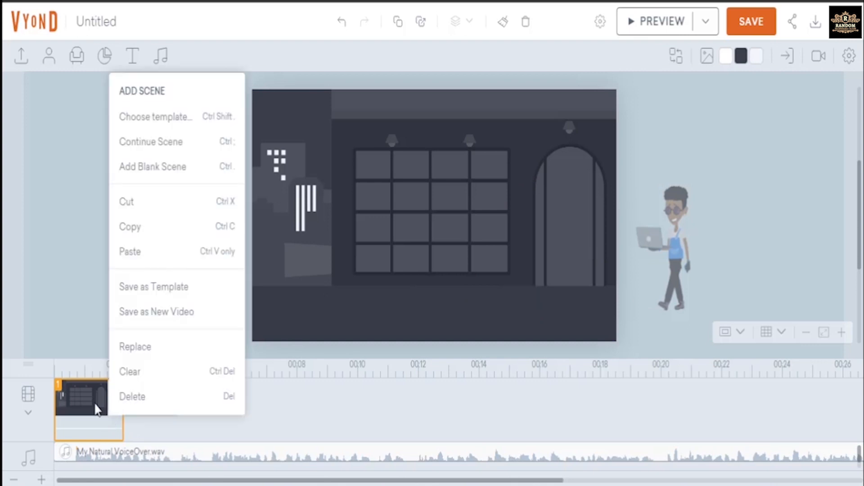
pyautogui.click(95, 409)
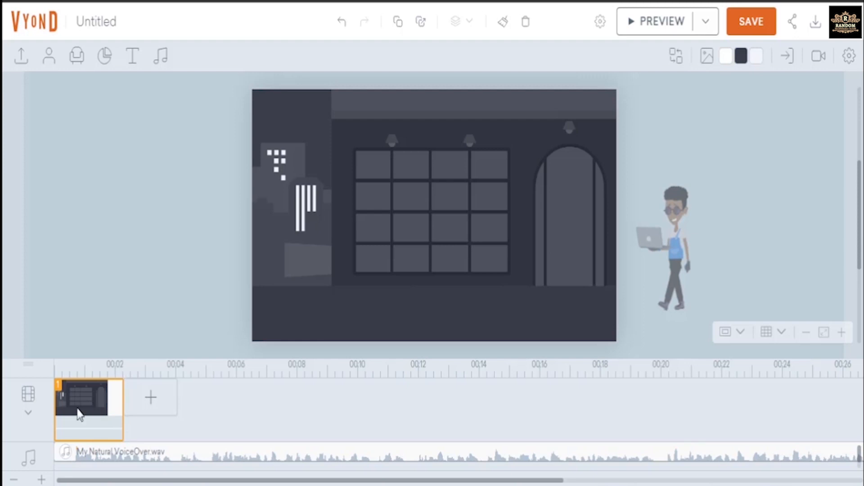
pyautogui.rightClick(75, 399)
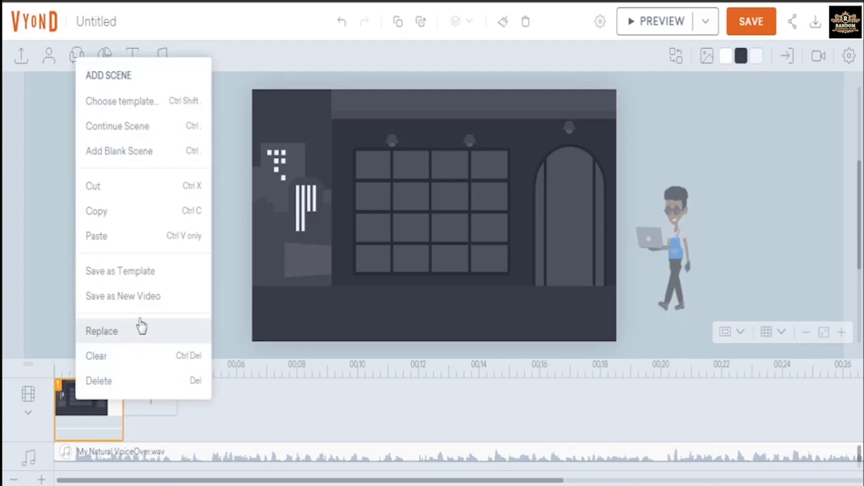
pyautogui.click(137, 131)
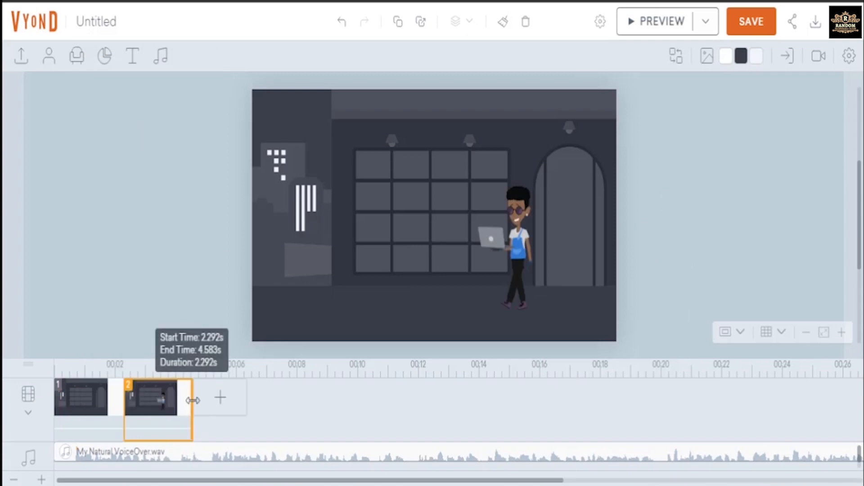
pyautogui.moveTo(193, 400); pyautogui.dragTo(207, 399)
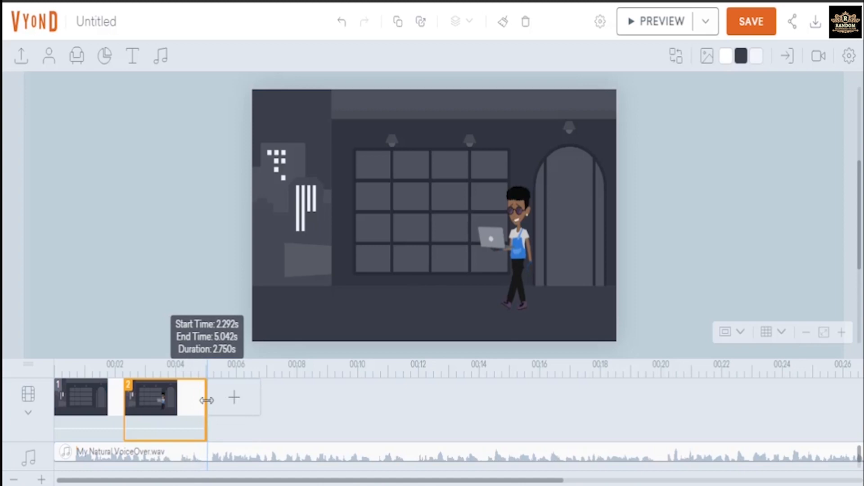
# Split the voice-over track at 2.313 s and 5.021 s, around the start and end of the second scene.
pyautogui.click(129, 454)
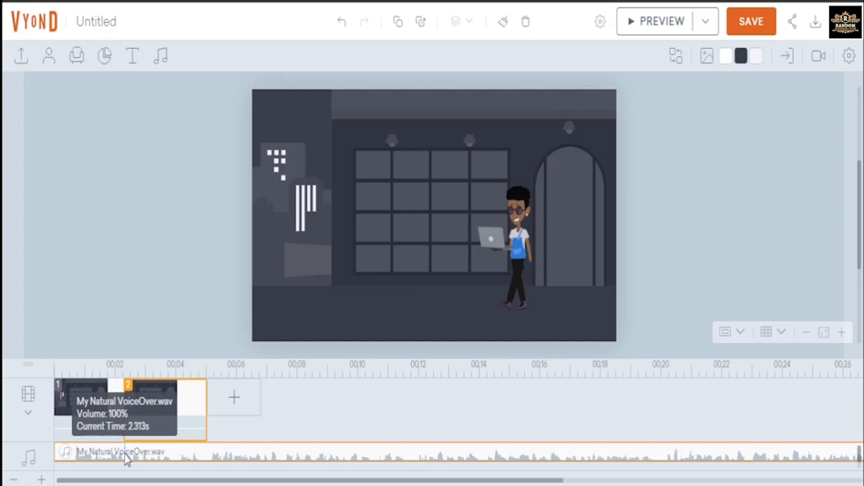
pyautogui.click(127, 458)
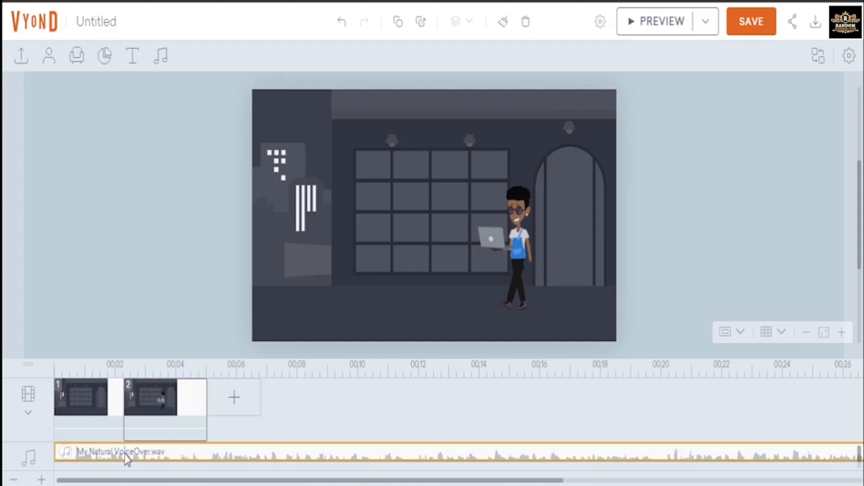
pyautogui.rightClick(127, 458)
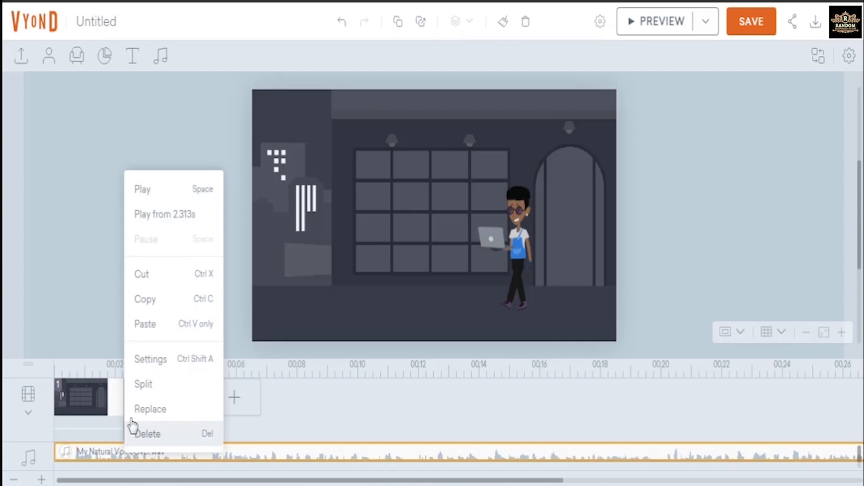
pyautogui.click(142, 387)
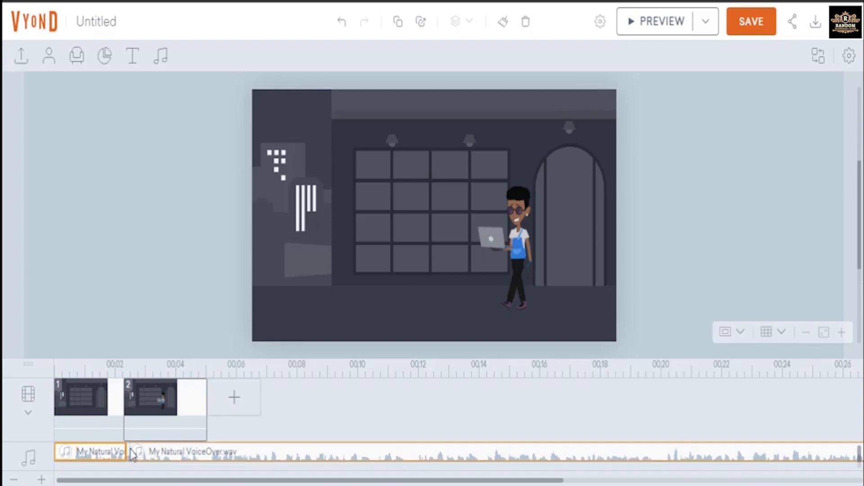
pyautogui.click(210, 457)
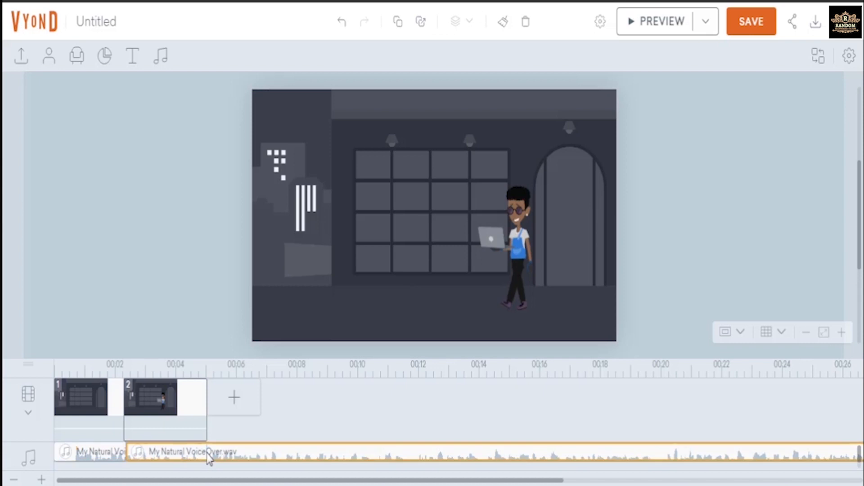
pyautogui.rightClick(210, 457)
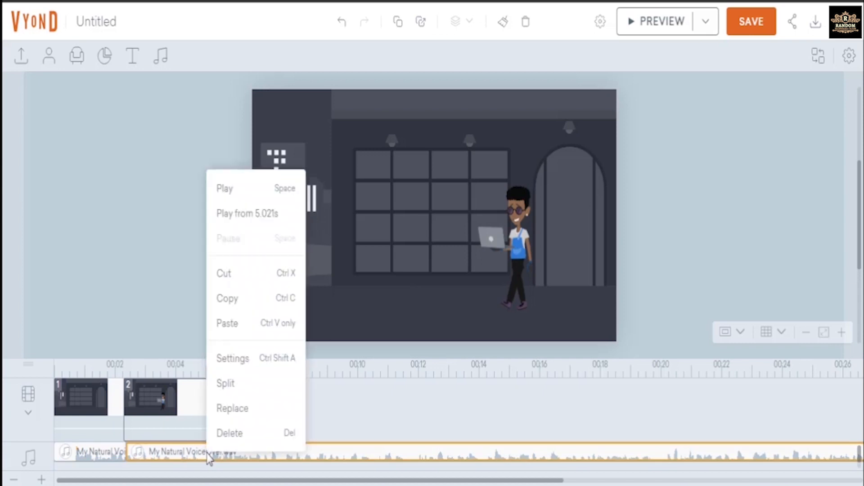
pyautogui.click(225, 385)
# Search the actions for the character in the second scene for "wave".
pyautogui.click(180, 400)
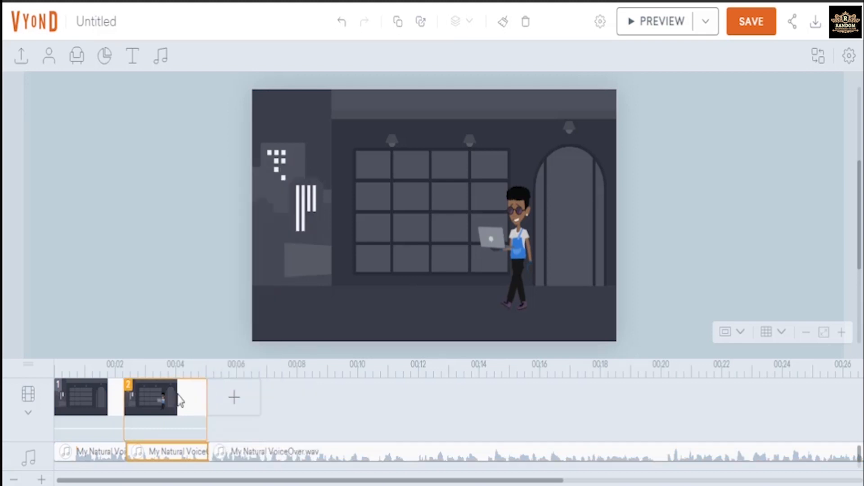
pyautogui.click(514, 258)
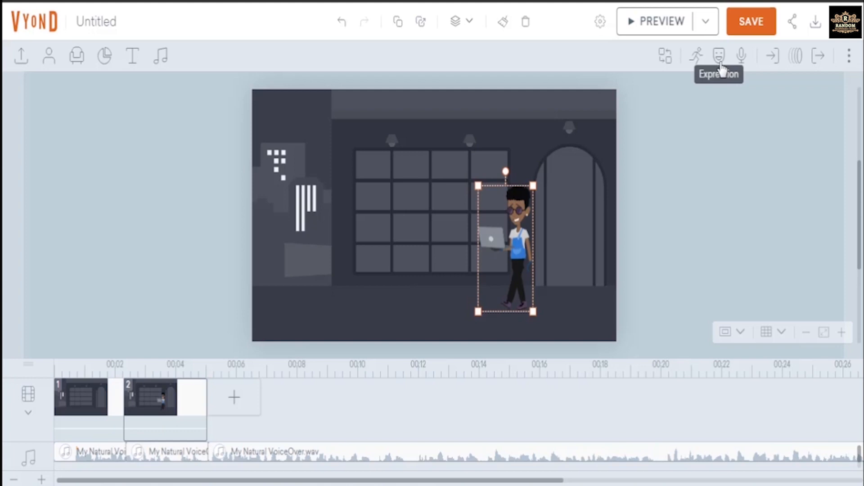
pyautogui.click(697, 55)
pyautogui.click(714, 95)
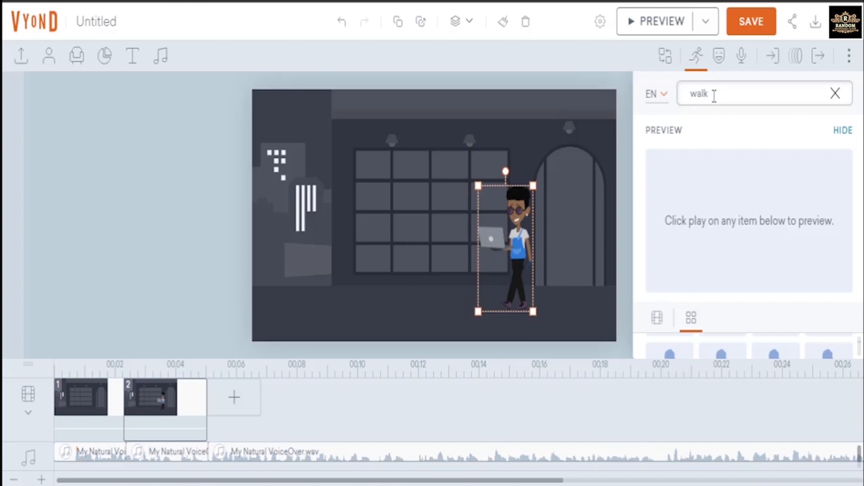
pyautogui.doubleClick(714, 95)
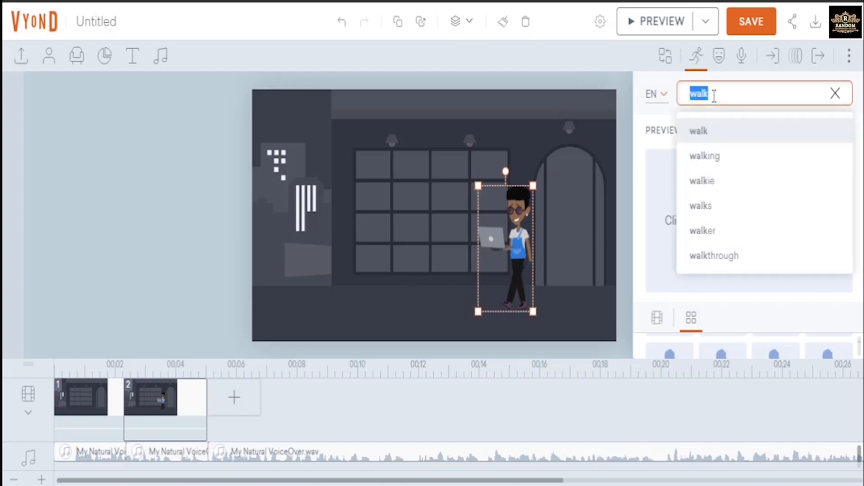
pyautogui.write('wave')
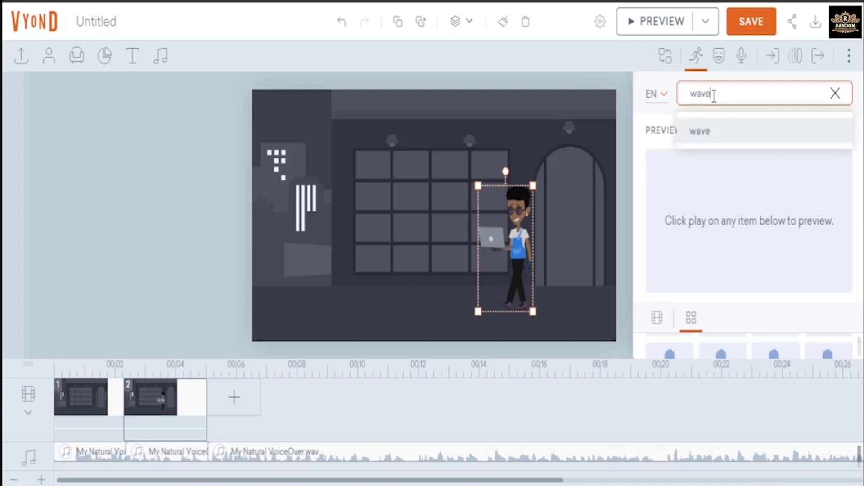
pyautogui.press('Return')
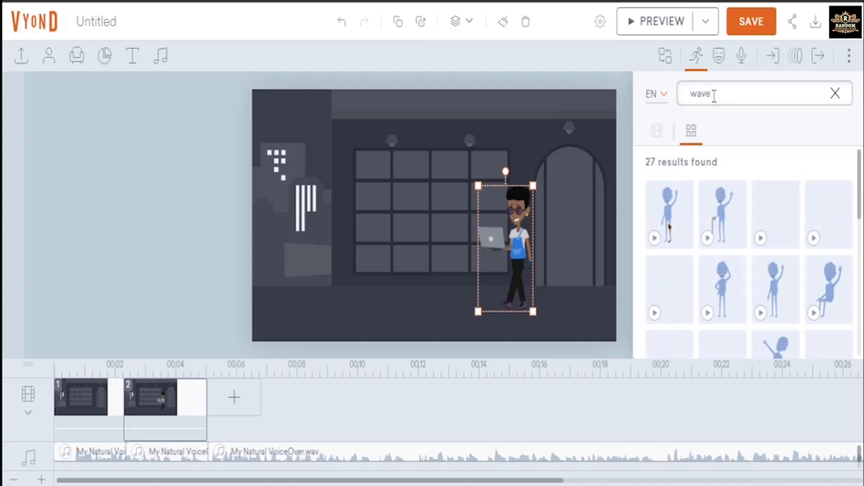
# Preview several waving actions, including Crying for help, and apply the standing wave with one raised arm to the character.
pyautogui.click(761, 239)
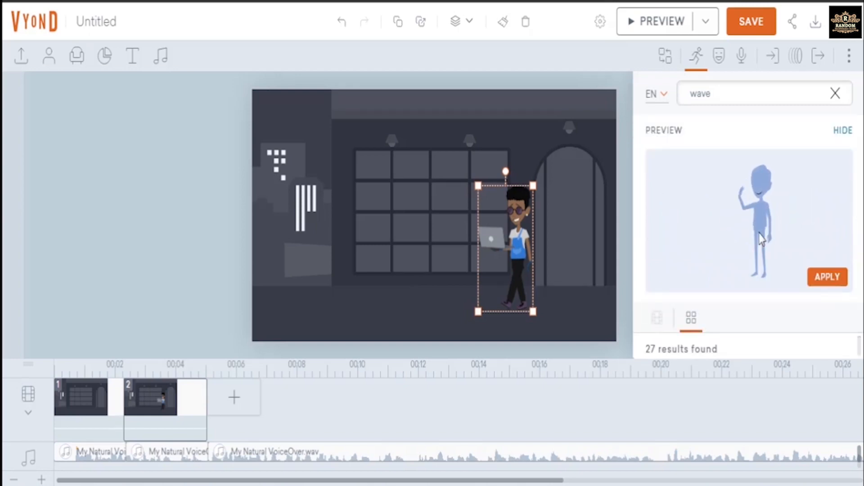
pyautogui.click(847, 131)
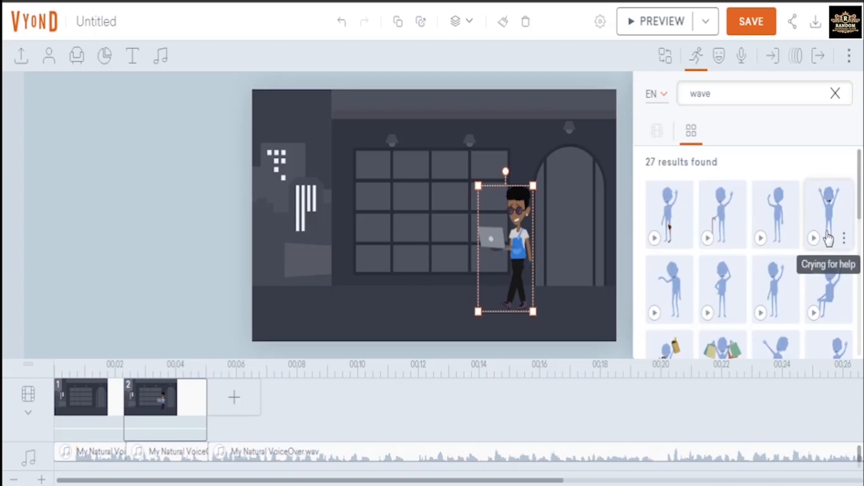
pyautogui.click(814, 239)
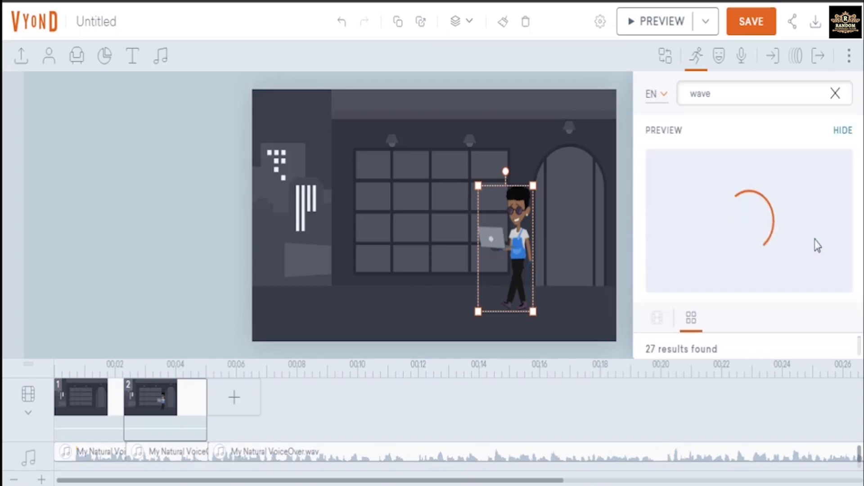
pyautogui.click(841, 131)
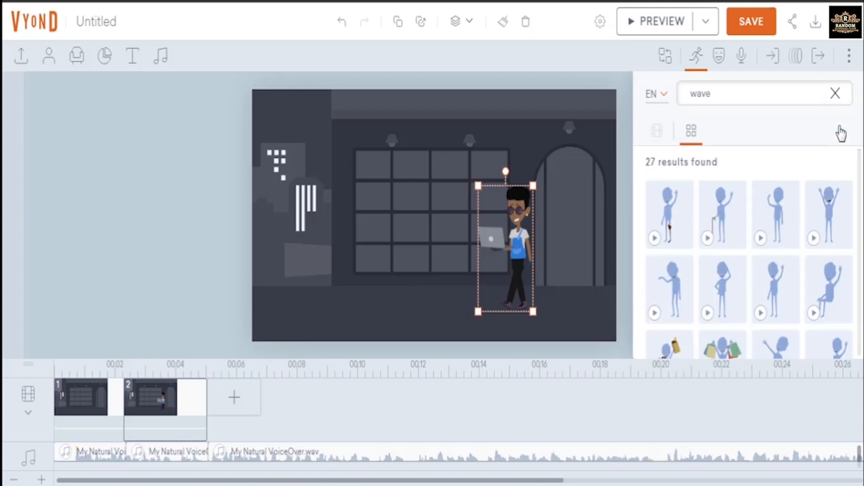
pyautogui.click(761, 313)
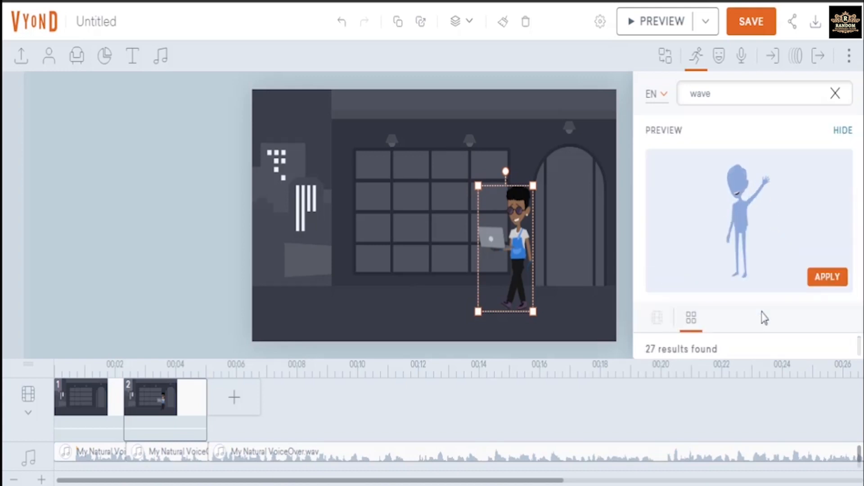
pyautogui.click(818, 283)
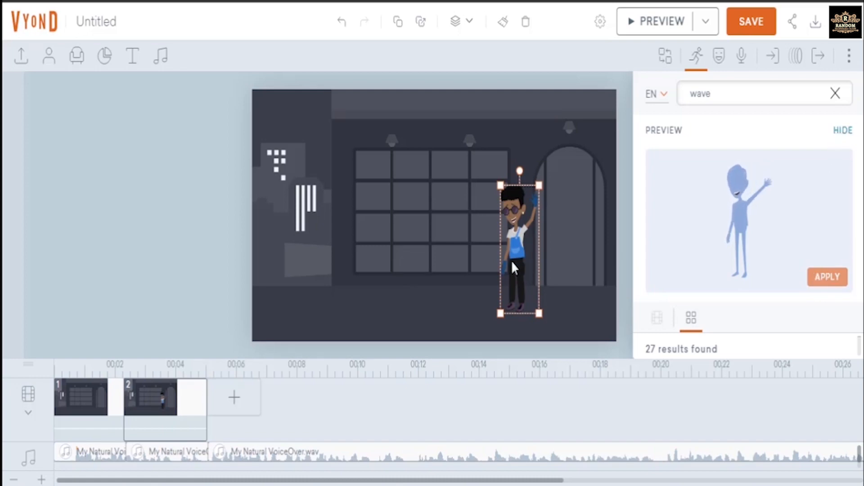
# Assign the middle voice-over clip under the second scene to the waving character in the audio settings.
pyautogui.click(174, 454)
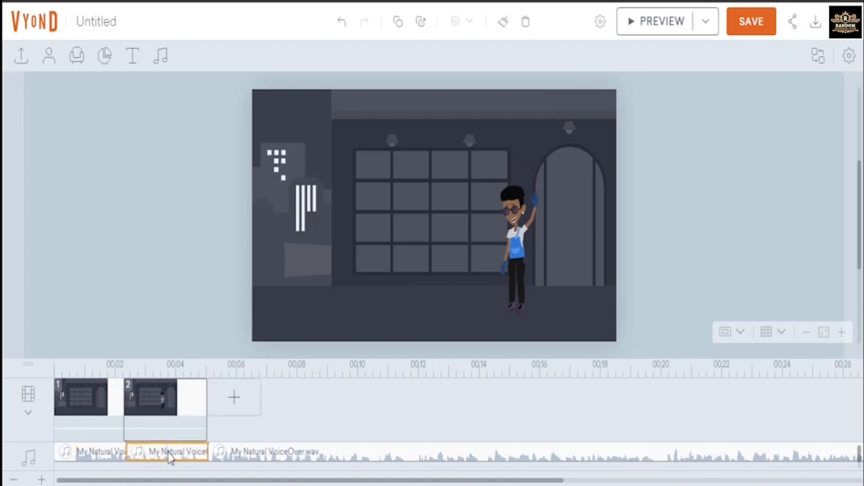
pyautogui.rightClick(175, 455)
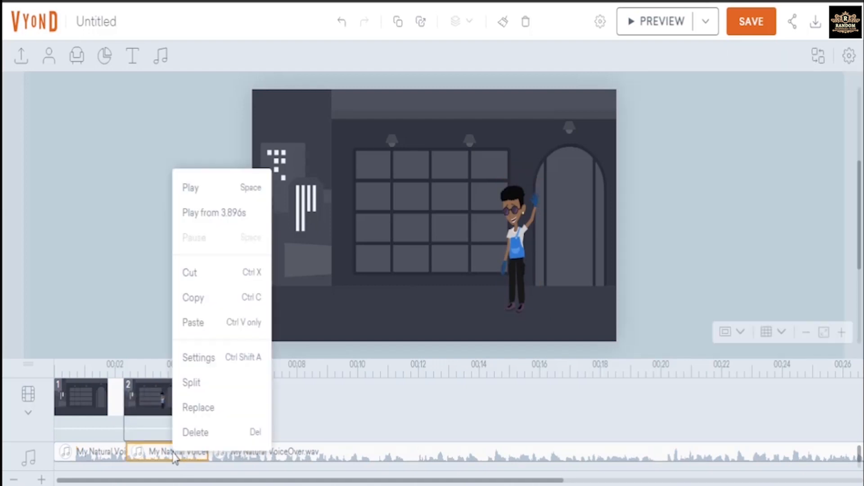
pyautogui.click(194, 358)
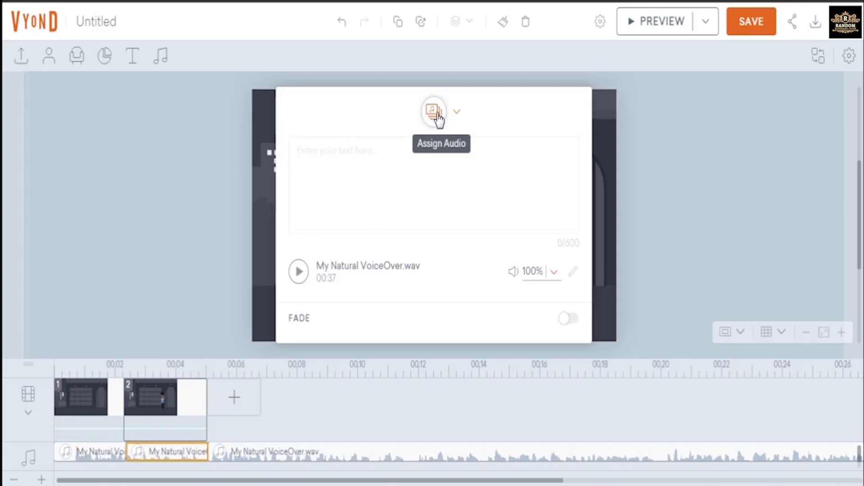
pyautogui.click(457, 113)
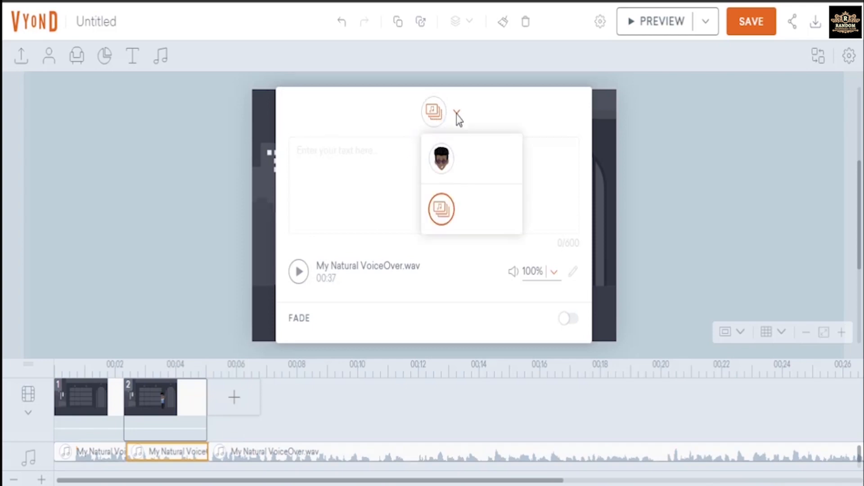
pyautogui.click(442, 159)
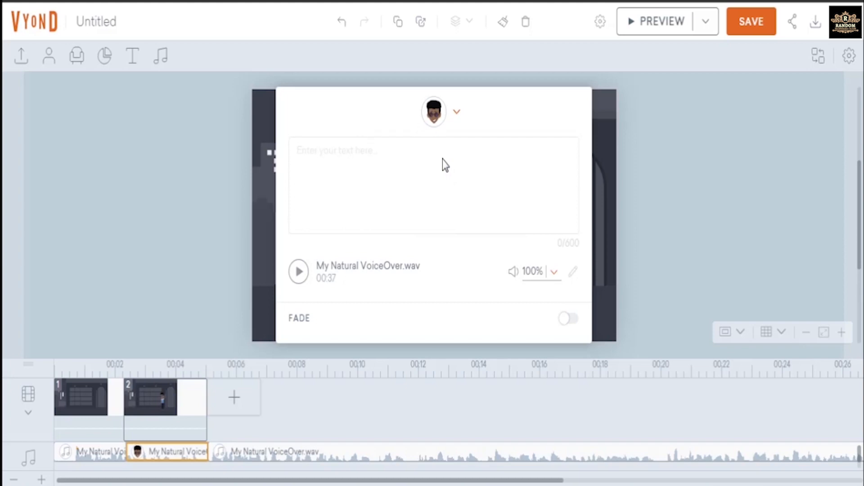
pyautogui.click(631, 234)
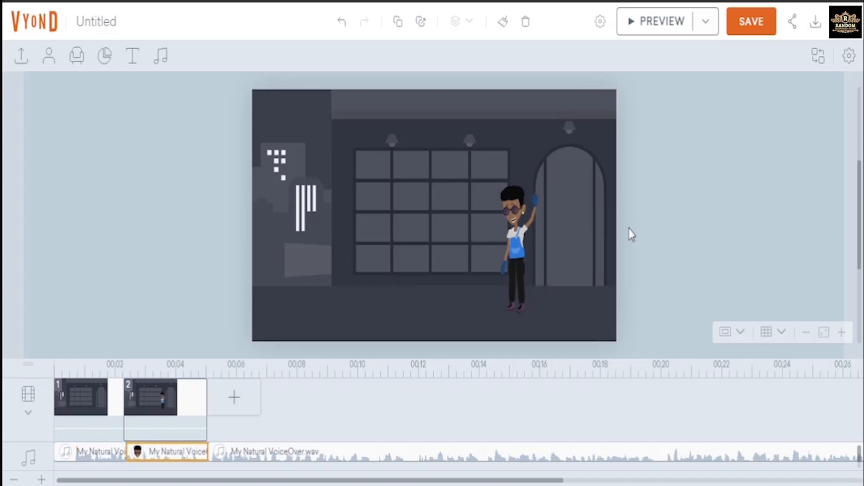
# Preview the video from the first scene through the character's wave.
pyautogui.click(84, 409)
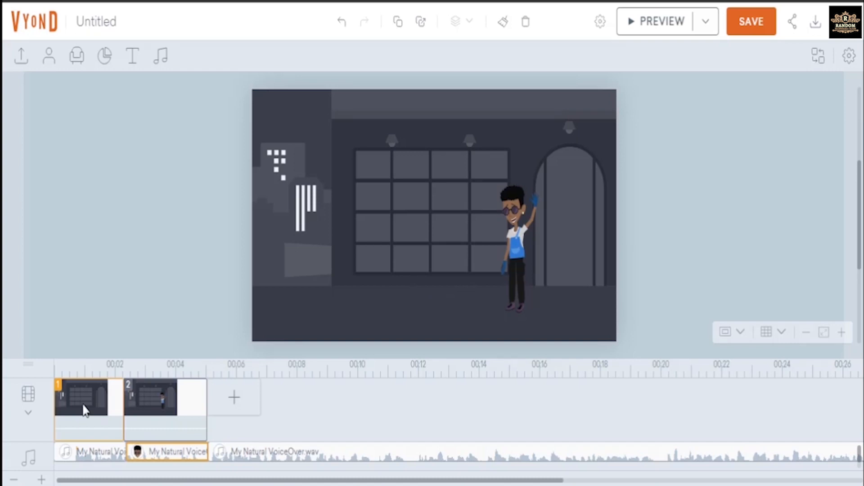
pyautogui.click(660, 27)
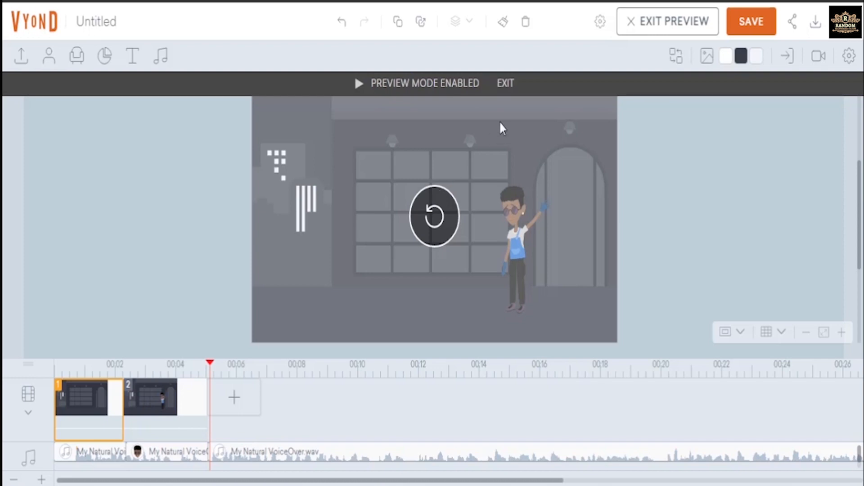
pyautogui.click(505, 86)
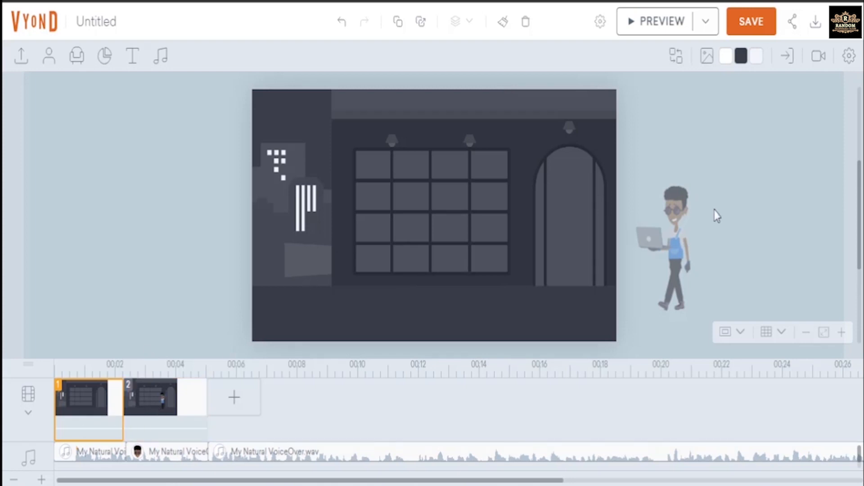
# Enlarge the walking character at both the start and end positions of the motion path in the first scene.
pyautogui.click(676, 250)
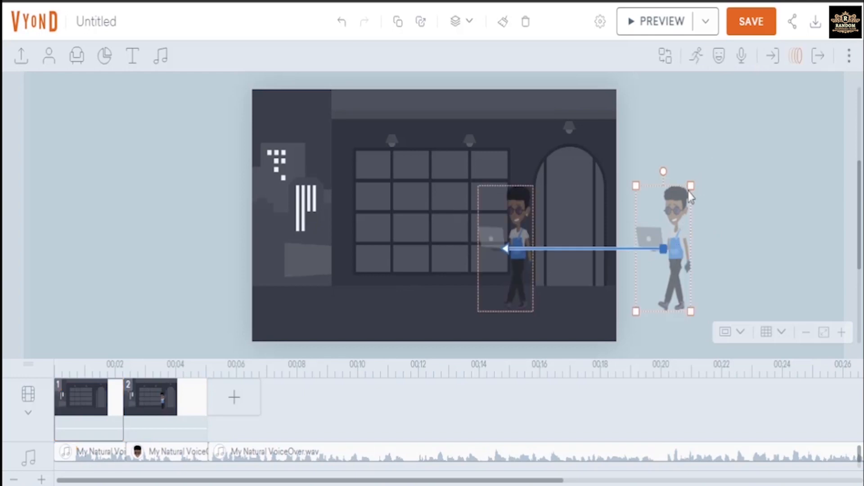
pyautogui.moveTo(691, 186); pyautogui.dragTo(709, 176)
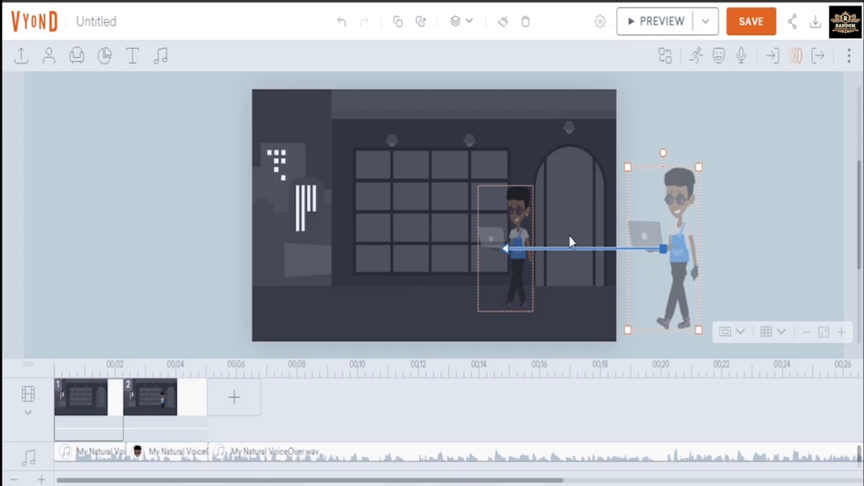
pyautogui.click(521, 220)
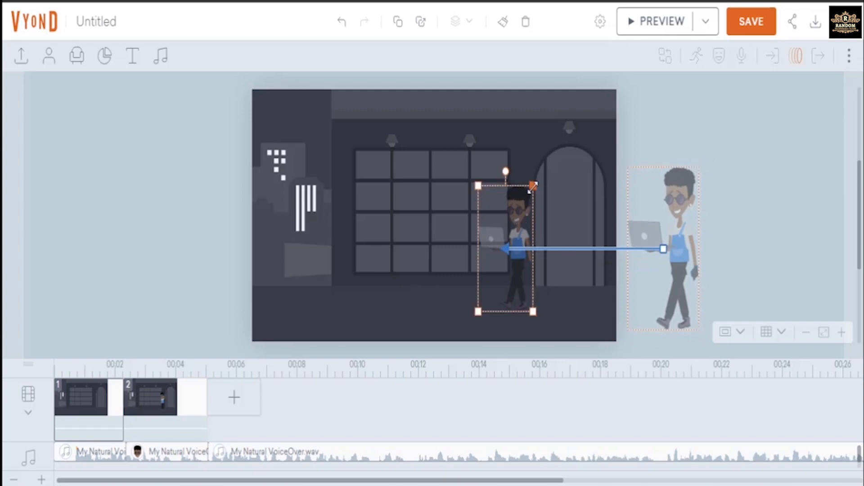
pyautogui.moveTo(531, 189)
pyautogui.mouseDown()
pyautogui.moveTo(545, 166)
pyautogui.moveTo(537, 184)
pyautogui.mouseUp()
# Enlarge the waving character in the second scene, keeping the feet at the same floor position.
pyautogui.click(152, 410)
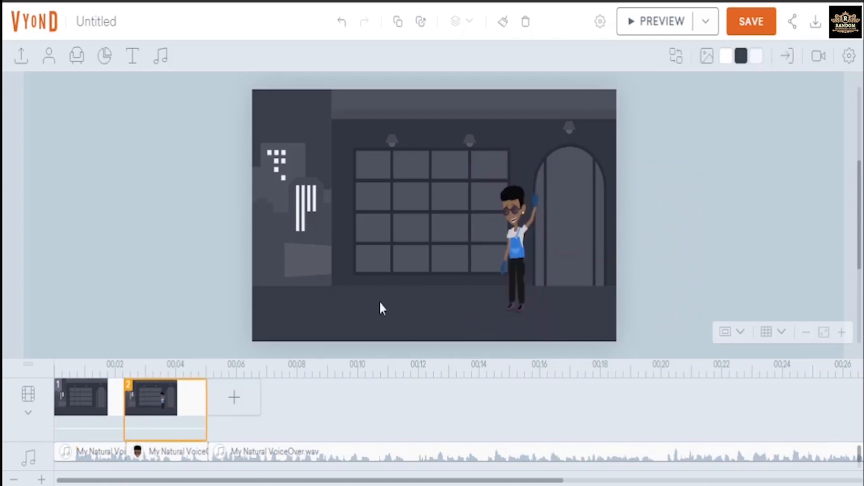
pyautogui.click(510, 254)
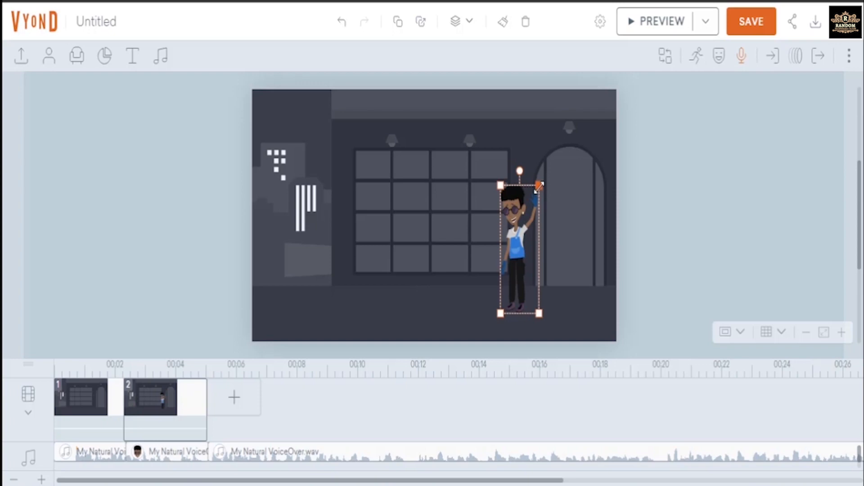
pyautogui.moveTo(536, 188); pyautogui.dragTo(559, 163)
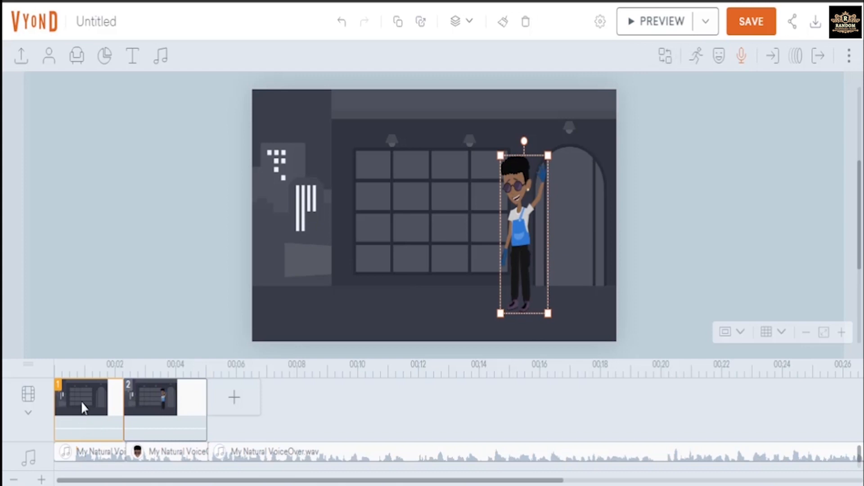
# Search the props for "arrow" to use in the second scene.
pyautogui.click(148, 397)
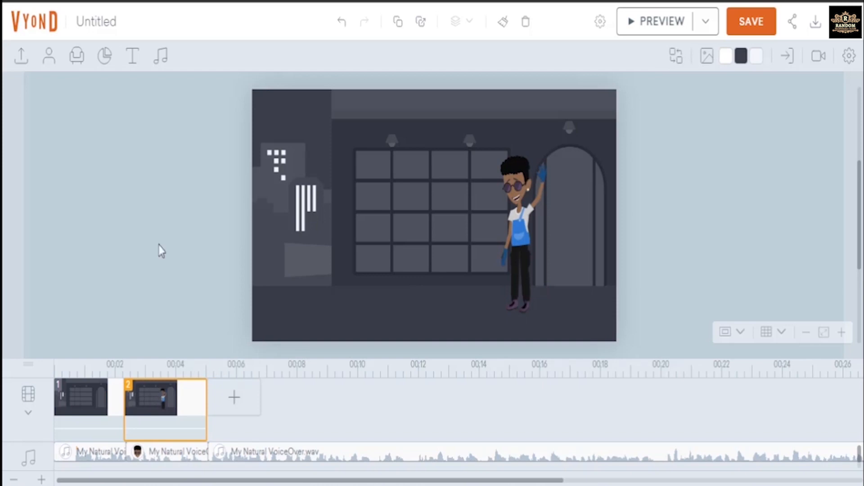
pyautogui.click(80, 56)
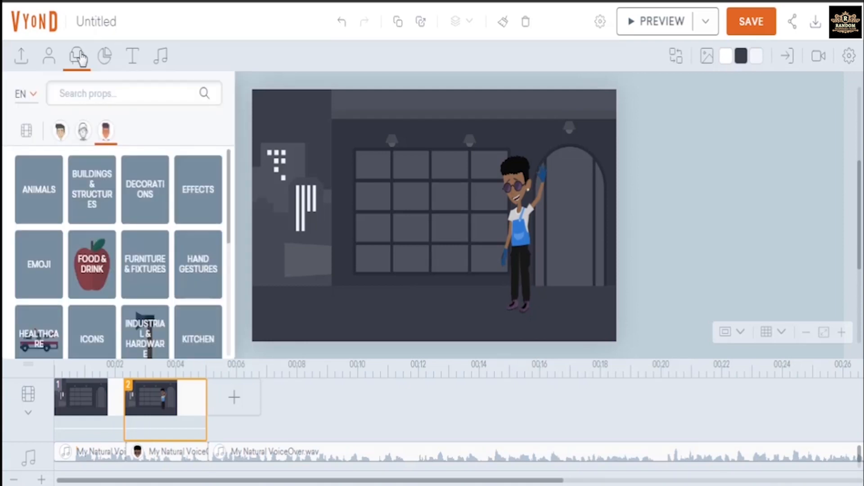
pyautogui.click(98, 91)
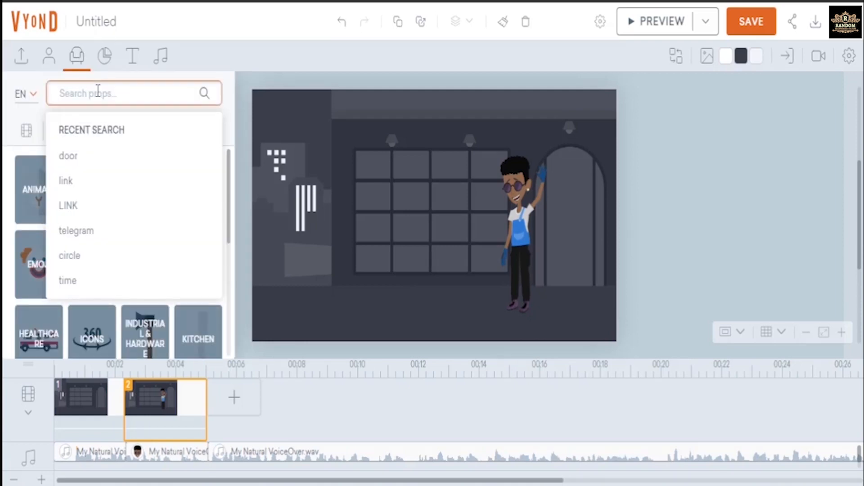
pyautogui.write('arro')
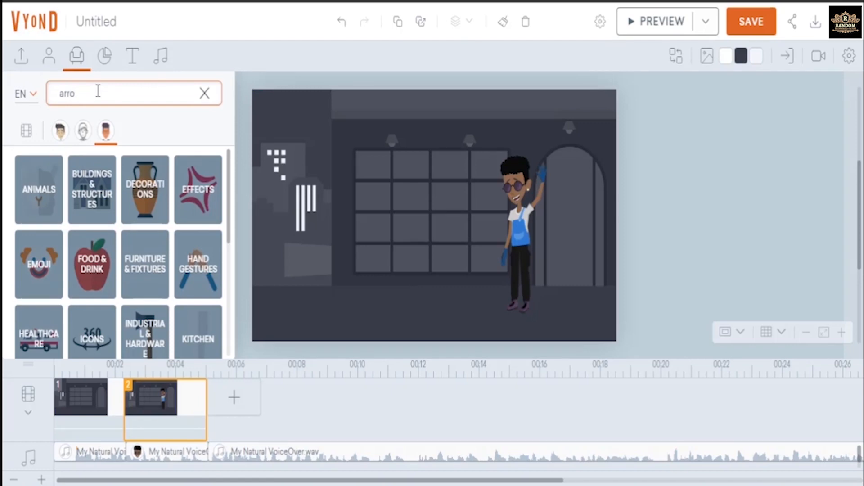
pyautogui.write('w')
pyautogui.press('Return')
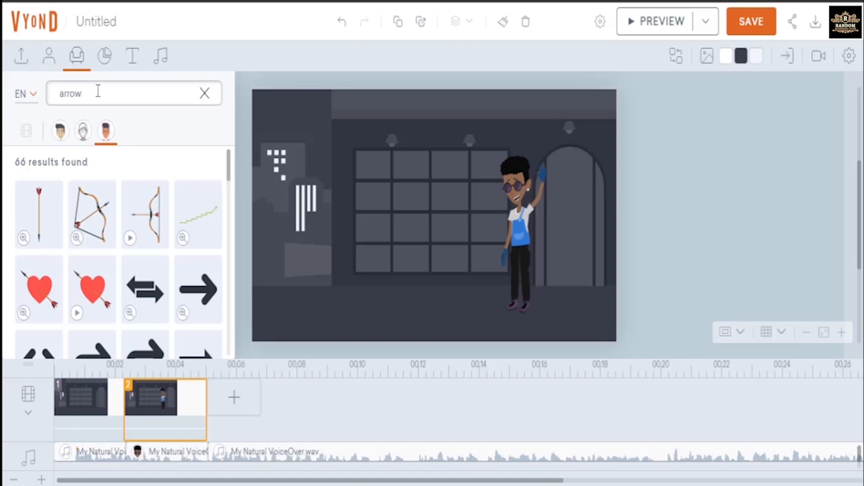
# Add the animated red block arrow to the second scene and place it enlarged beside the character's head, pointing at the character.
pyautogui.scroll(-1, 230, 173)
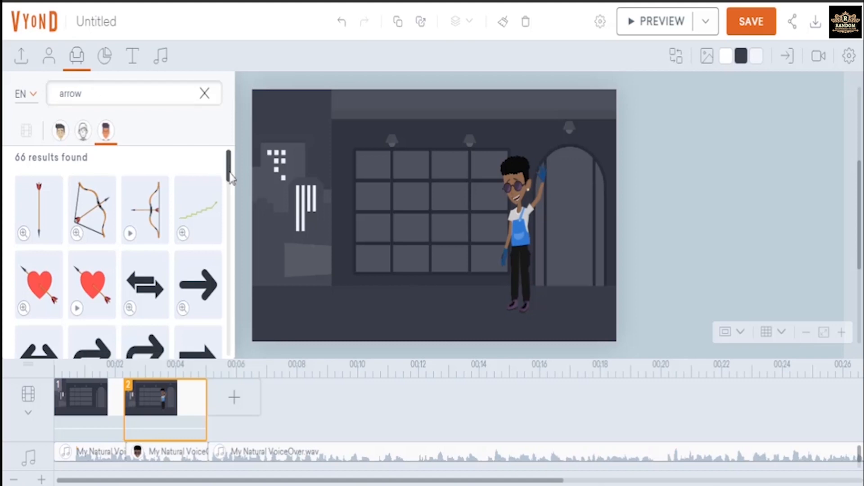
pyautogui.moveTo(231, 176); pyautogui.dragTo(232, 265)
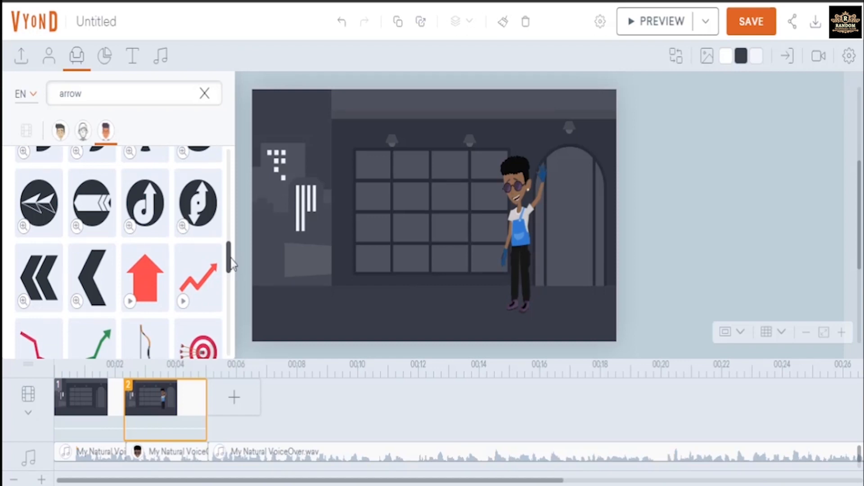
pyautogui.moveTo(232, 264)
pyautogui.mouseDown()
pyautogui.moveTo(232, 278)
pyautogui.moveTo(229, 268)
pyautogui.mouseUp()
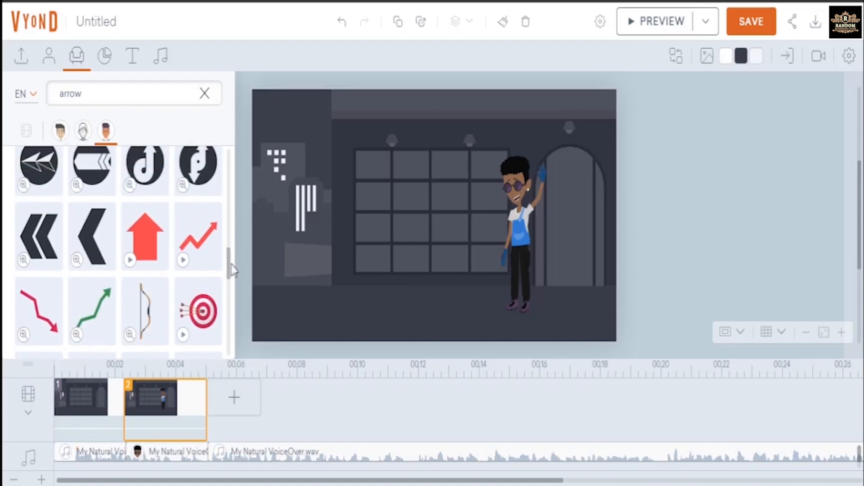
pyautogui.click(131, 260)
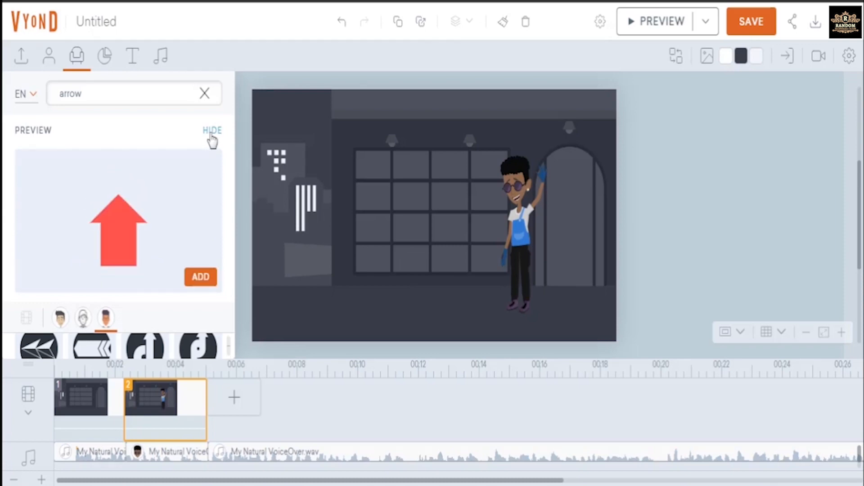
pyautogui.click(202, 277)
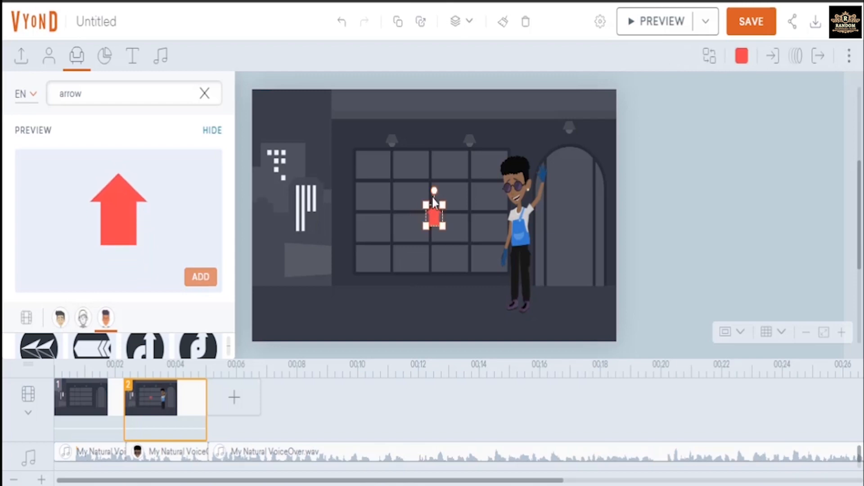
pyautogui.moveTo(451, 194); pyautogui.dragTo(471, 219)
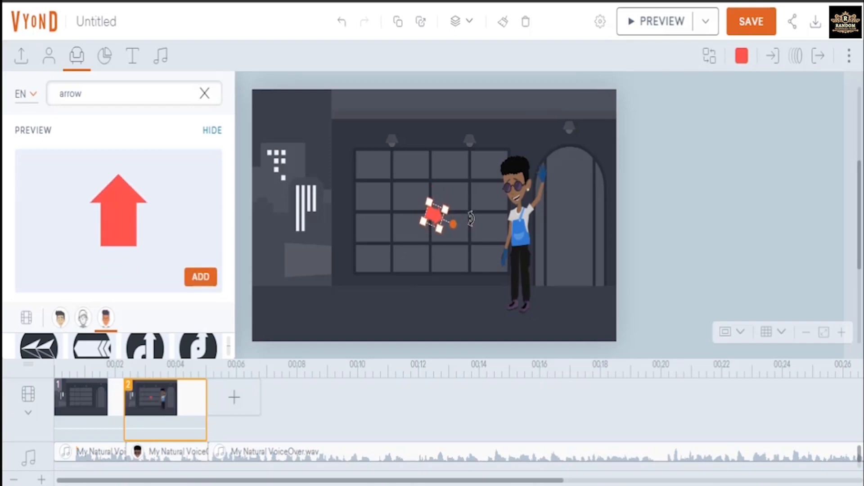
pyautogui.moveTo(428, 199); pyautogui.dragTo(460, 170)
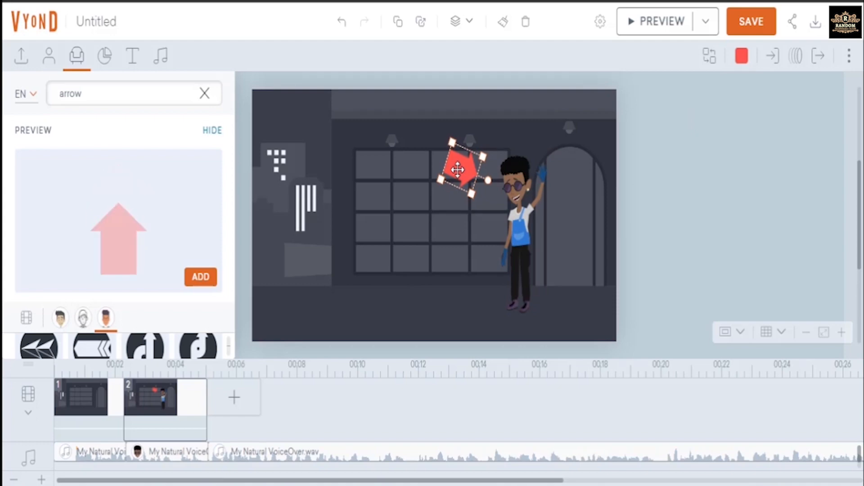
# Recolour the arrow to bright green #15DE23.
pyautogui.click(742, 58)
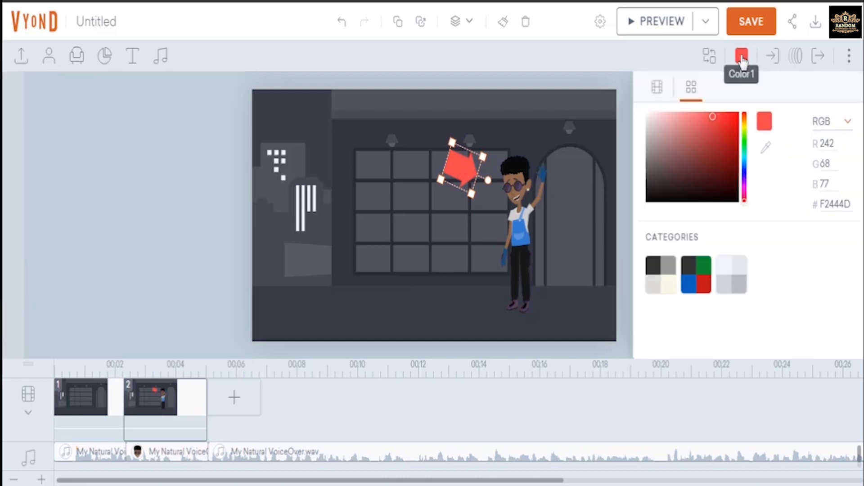
pyautogui.click(744, 144)
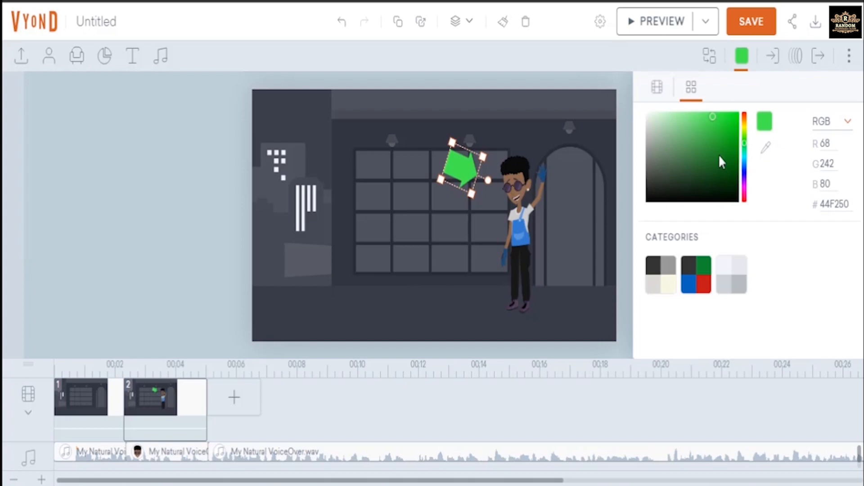
pyautogui.click(730, 124)
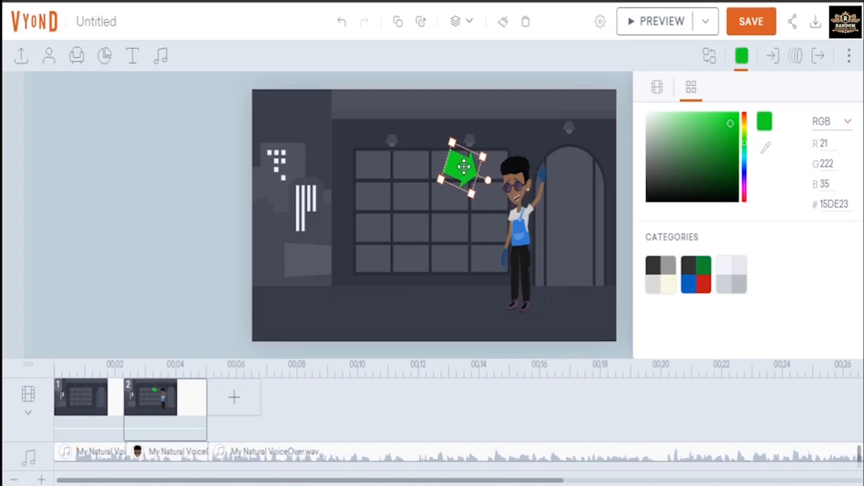
# Move the green arrow beside the character's legs and rotate it to point slightly upward at the character.
pyautogui.moveTo(464, 167); pyautogui.dragTo(499, 290)
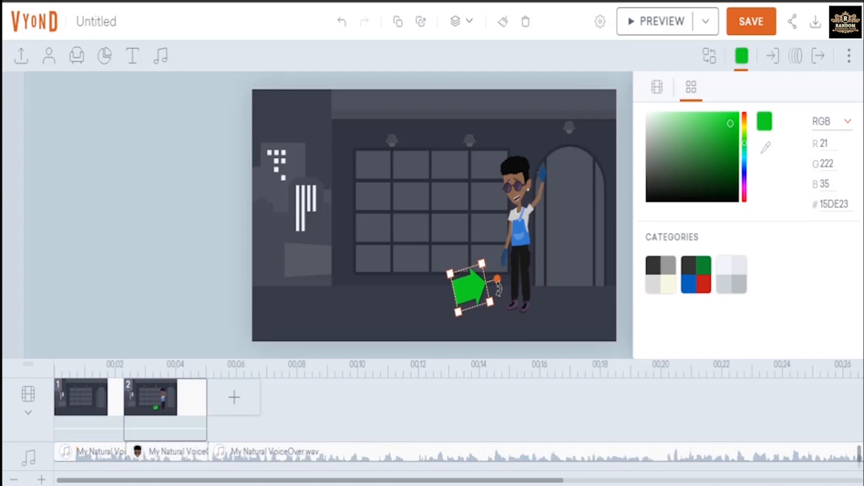
pyautogui.click(498, 289)
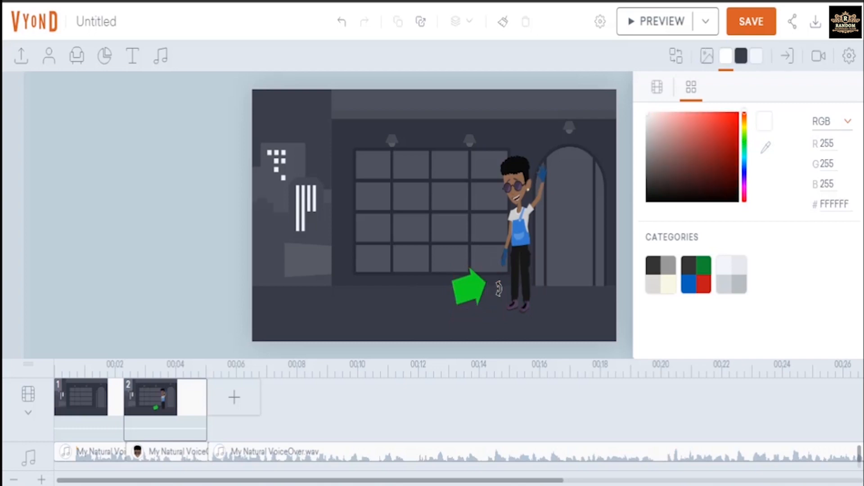
pyautogui.click(472, 291)
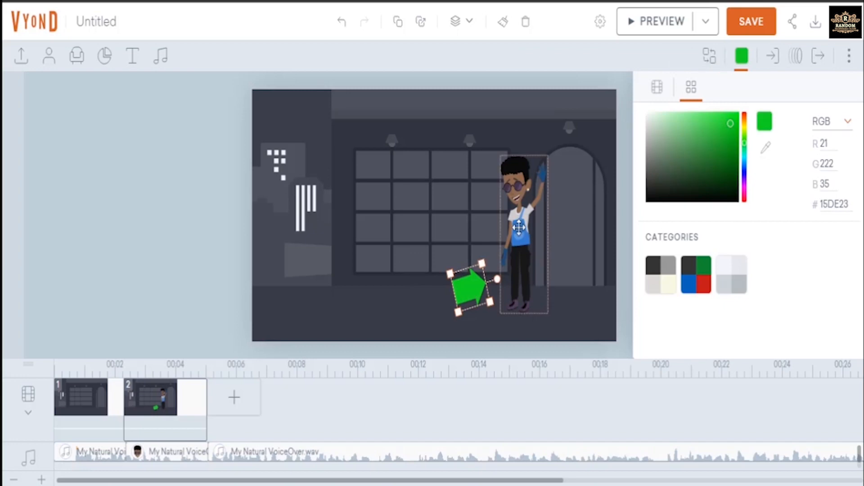
# Preview the Wipe - Right enter effect and apply it to the green arrow.
pyautogui.click(776, 63)
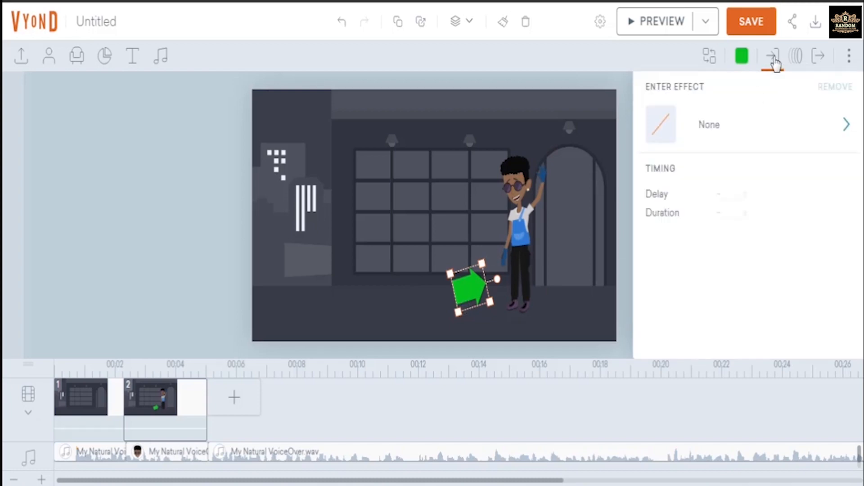
pyautogui.click(729, 133)
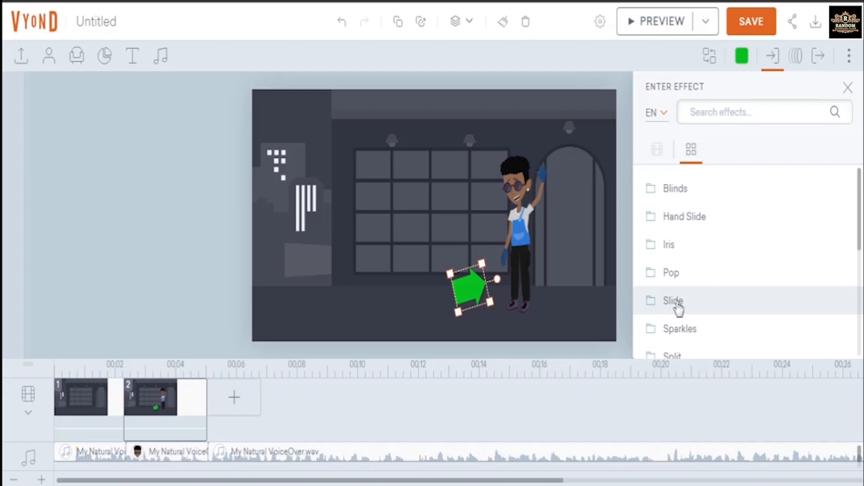
pyautogui.scroll(-3, 678, 308)
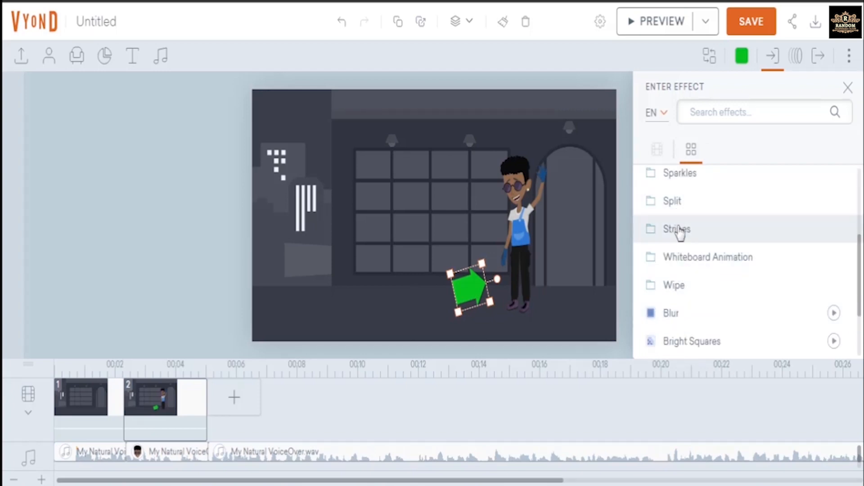
pyautogui.click(679, 288)
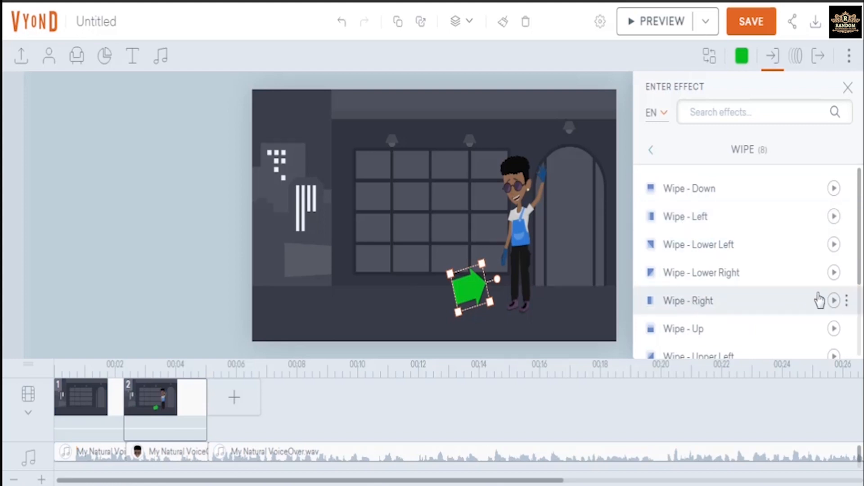
pyautogui.click(833, 302)
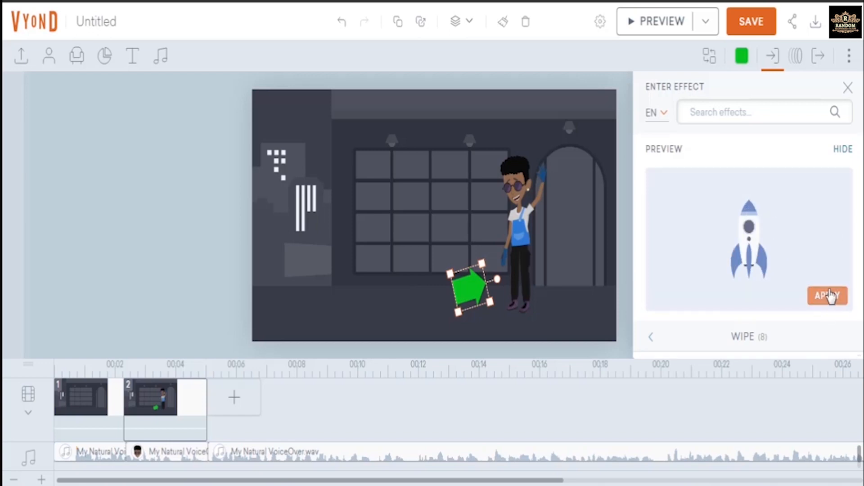
pyautogui.click(828, 295)
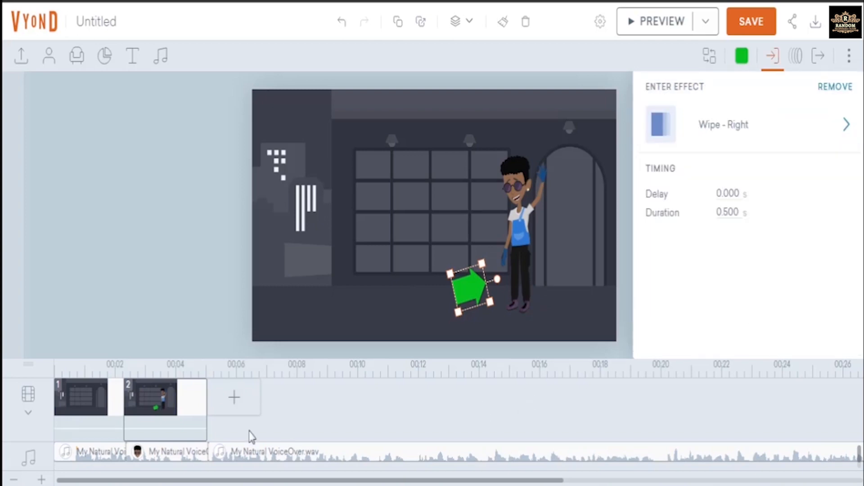
# Show the scene's effect timings in the timeline and delay the green arrow's start time to 2.917 s.
pyautogui.click(28, 413)
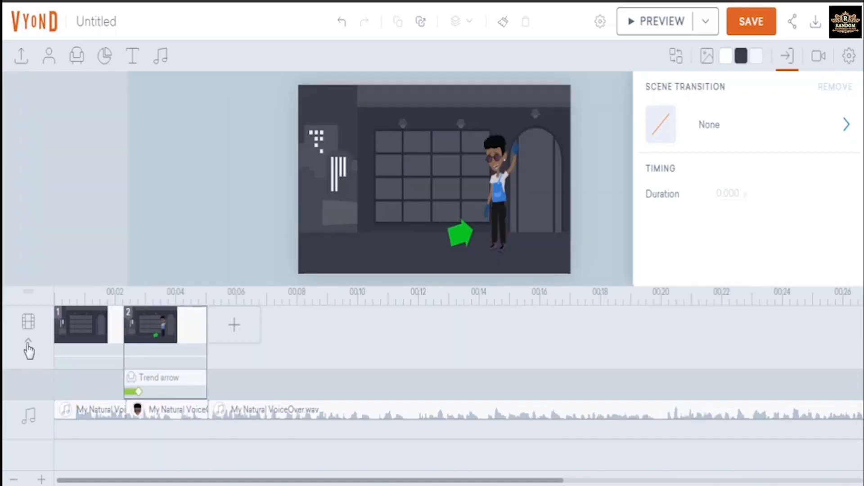
pyautogui.click(134, 386)
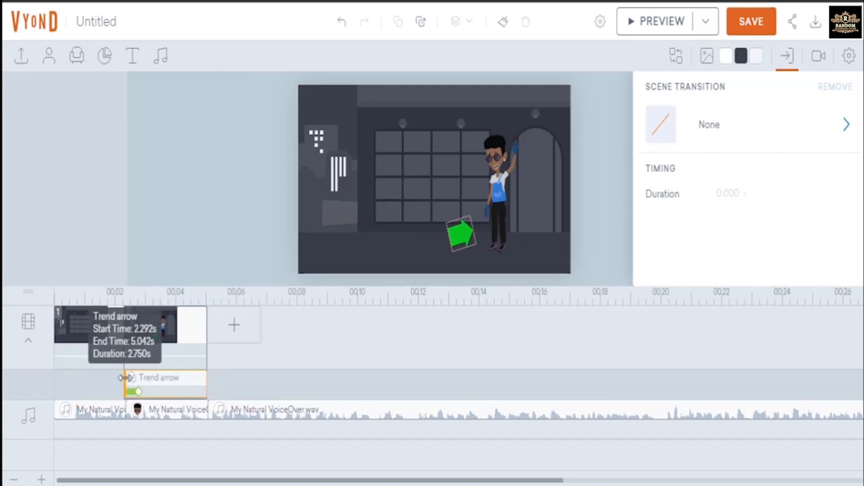
pyautogui.moveTo(125, 378); pyautogui.dragTo(138, 381)
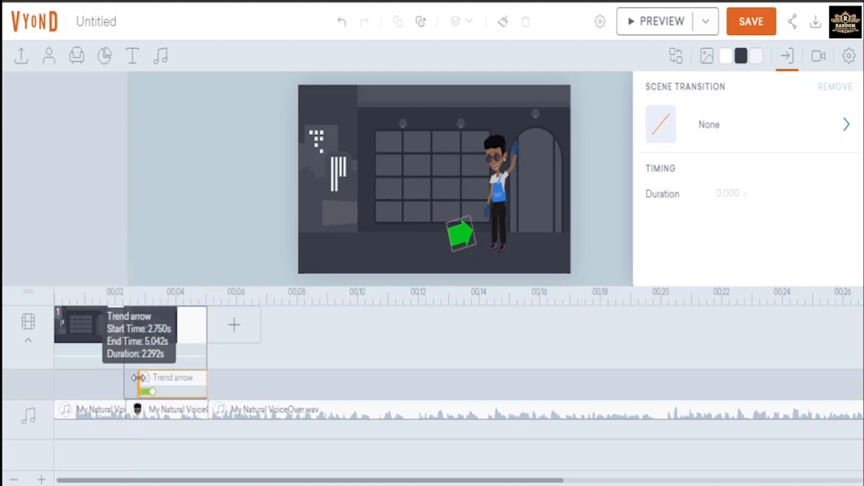
pyautogui.moveTo(138, 378); pyautogui.dragTo(122, 378)
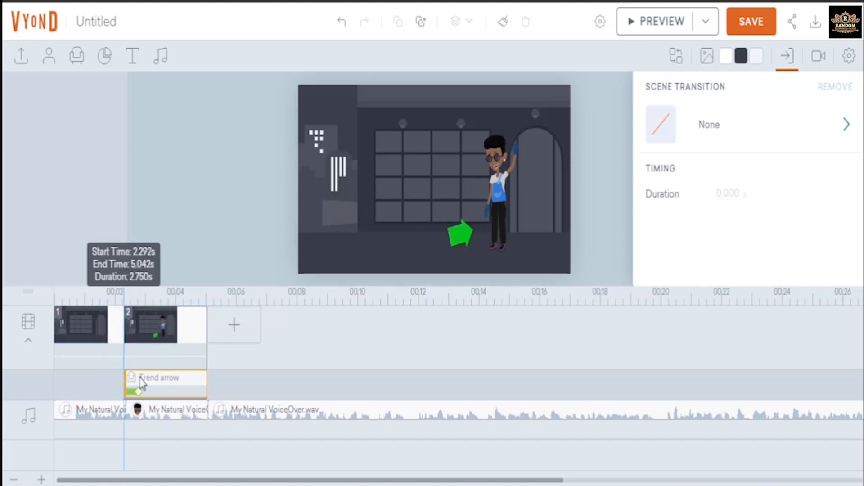
pyautogui.click(137, 380)
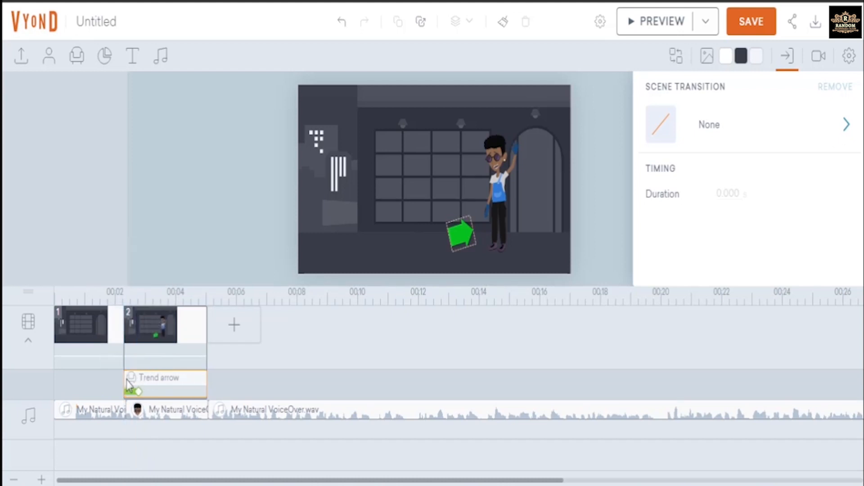
pyautogui.moveTo(127, 384); pyautogui.dragTo(143, 379)
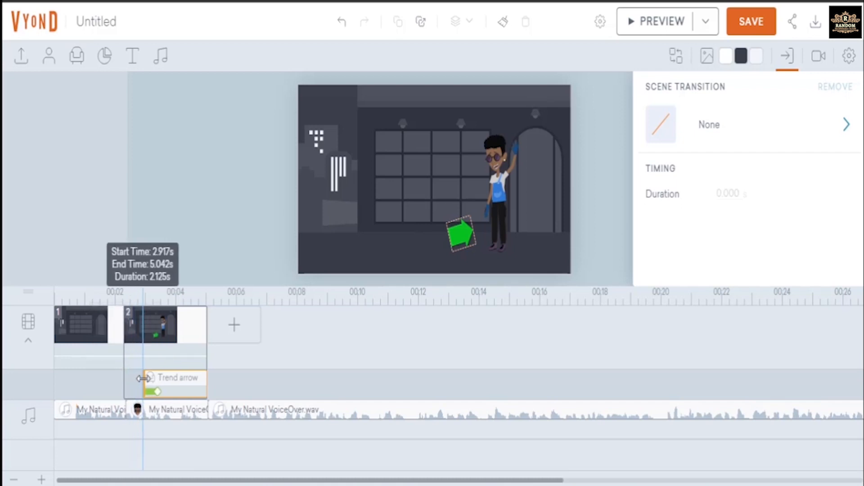
# Add a plain title text to the second scene and colour it off-white #F1F3F6.
pyautogui.click(133, 57)
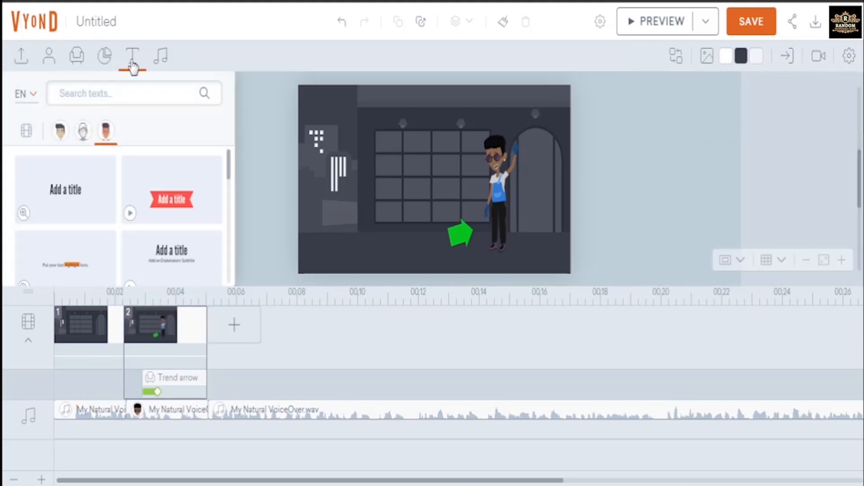
pyautogui.click(68, 194)
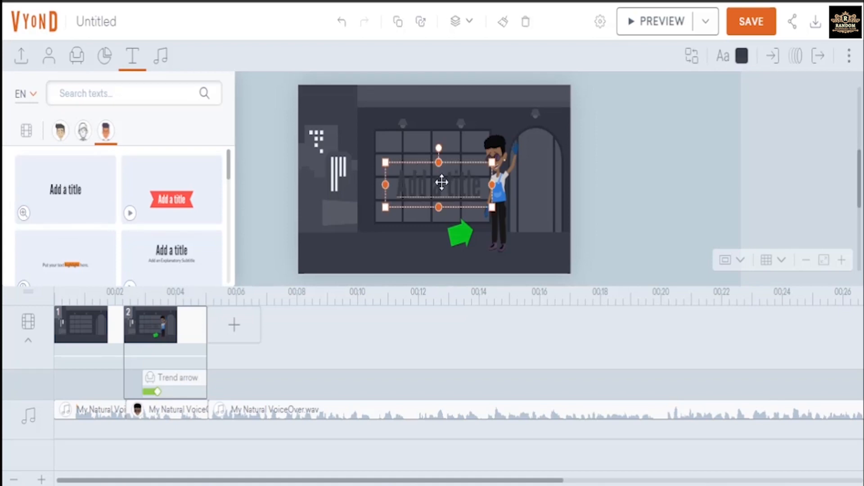
pyautogui.click(741, 56)
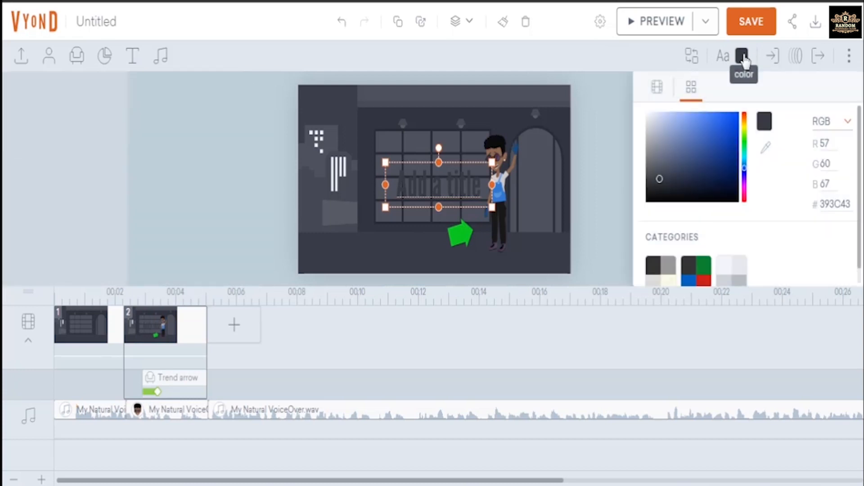
pyautogui.click(649, 121)
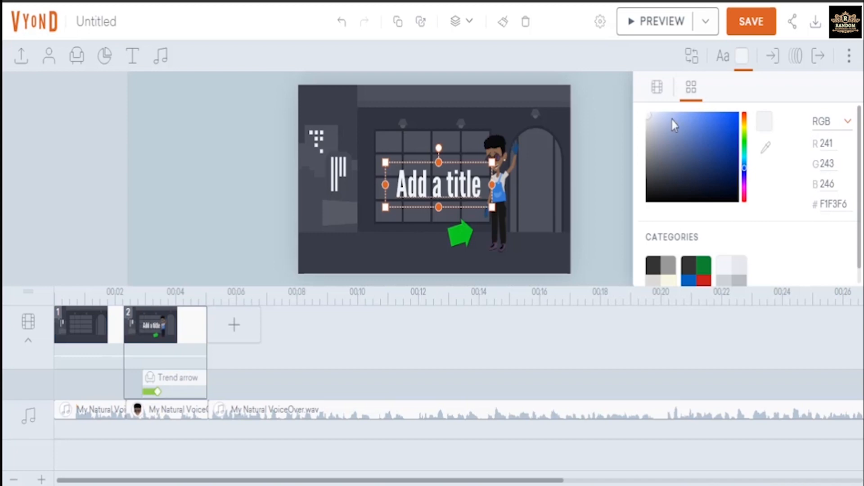
# Replace the title's placeholder text with the character's full name in capital letters.
pyautogui.doubleClick(454, 188)
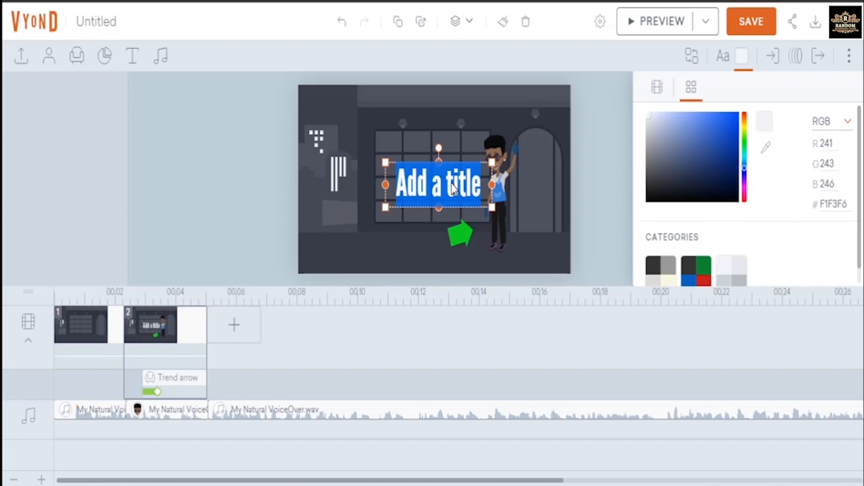
pyautogui.write('Da')
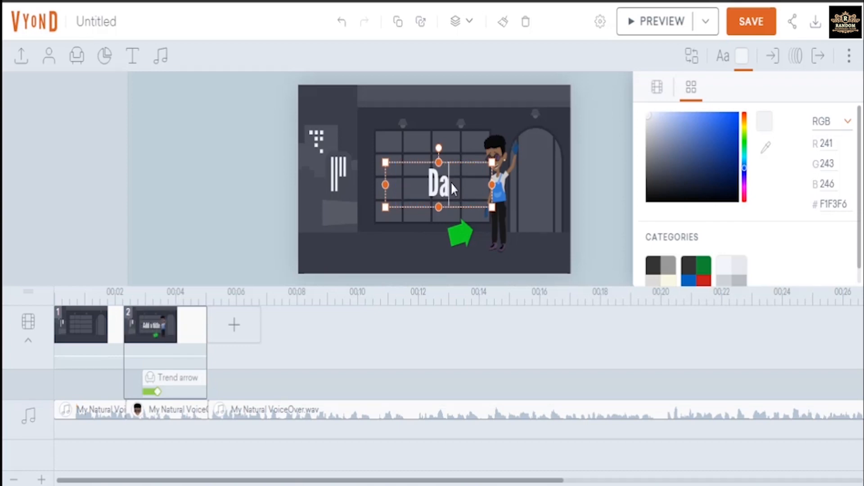
pyautogui.press('BackSpace')
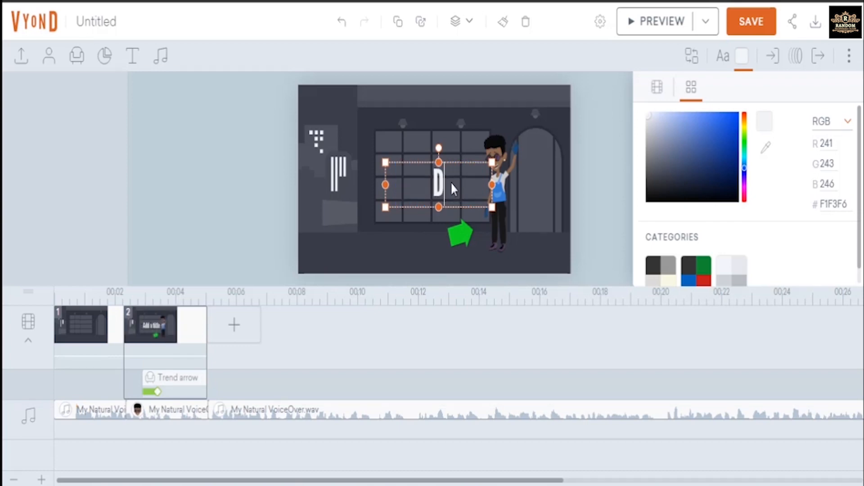
pyautogui.write('AVID')
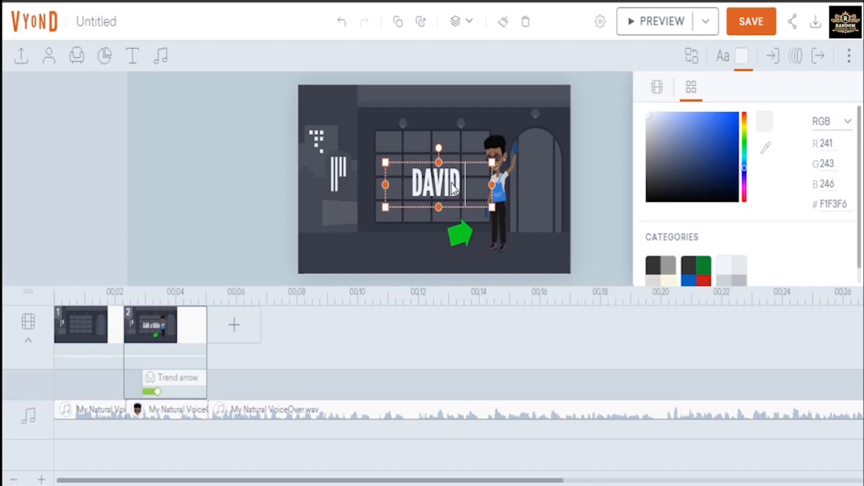
pyautogui.write(' oISAM')
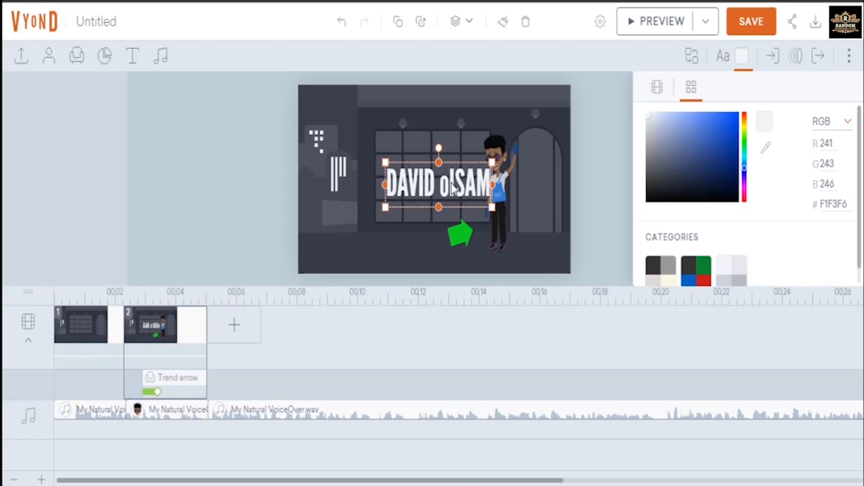
pyautogui.write('OJE')
pyautogui.press('BackSpace')
pyautogui.press('BackSpace')
pyautogui.press('BackSpace')
pyautogui.press('BackSpace')
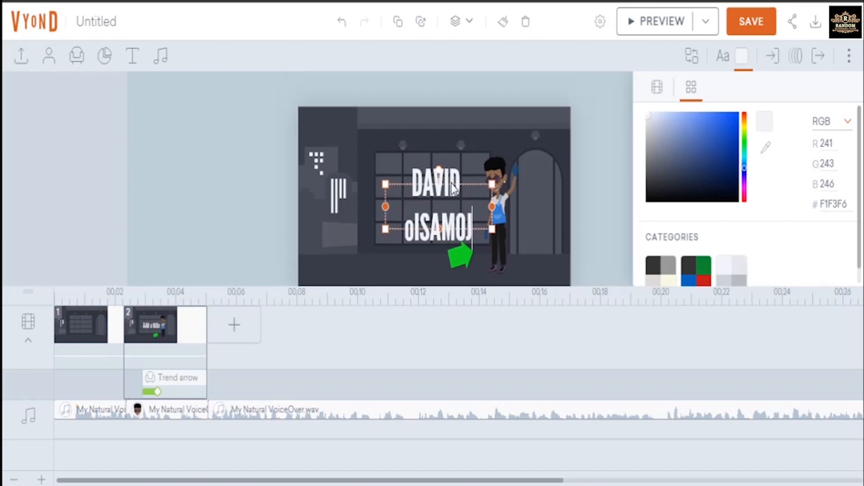
pyautogui.press('BackSpace')
pyautogui.press('BackSpace')
pyautogui.press('BackSpace')
pyautogui.press('BackSpace')
pyautogui.press('BackSpace')
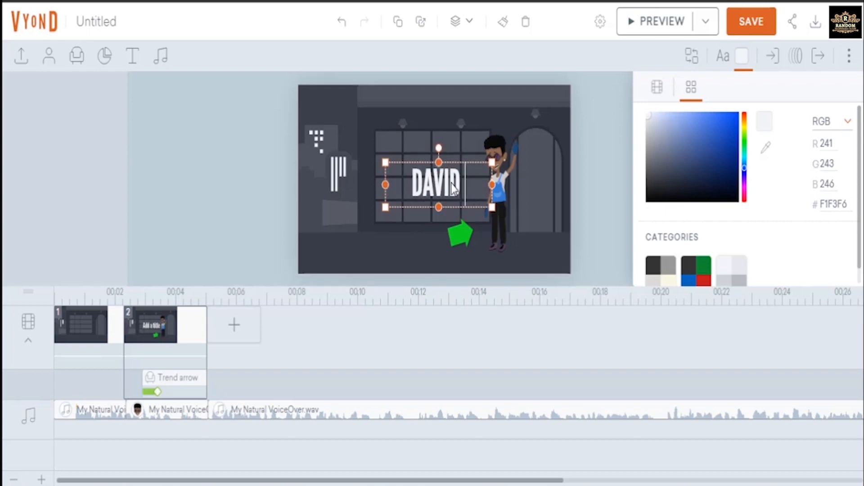
pyautogui.write('OI')
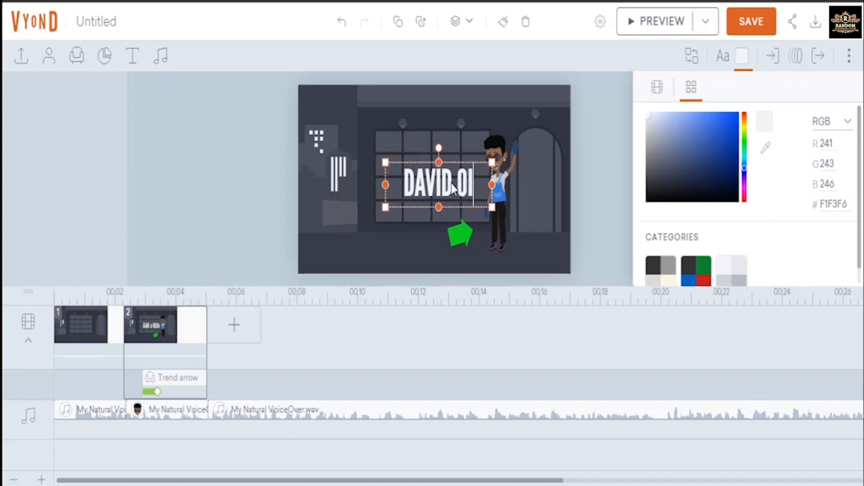
pyautogui.write('SAMOJE')
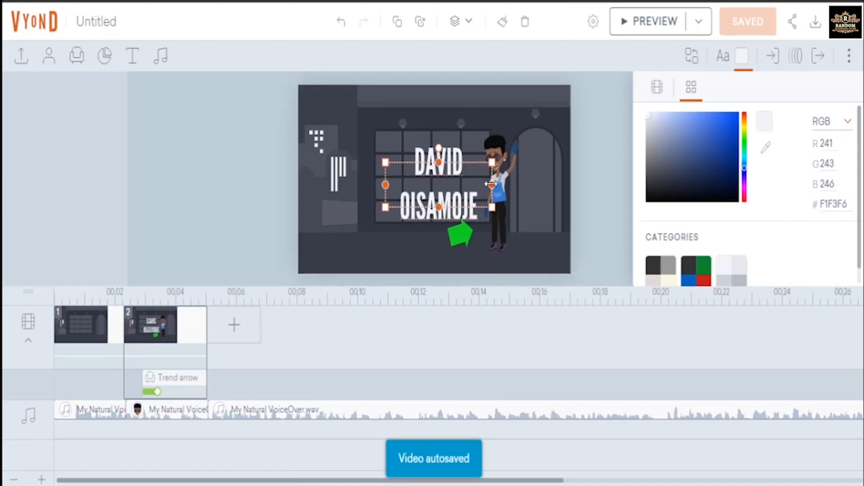
# Widen the name title so it fits on one line and place it directly behind the green arrow's tail.
pyautogui.moveTo(491, 184); pyautogui.dragTo(517, 185)
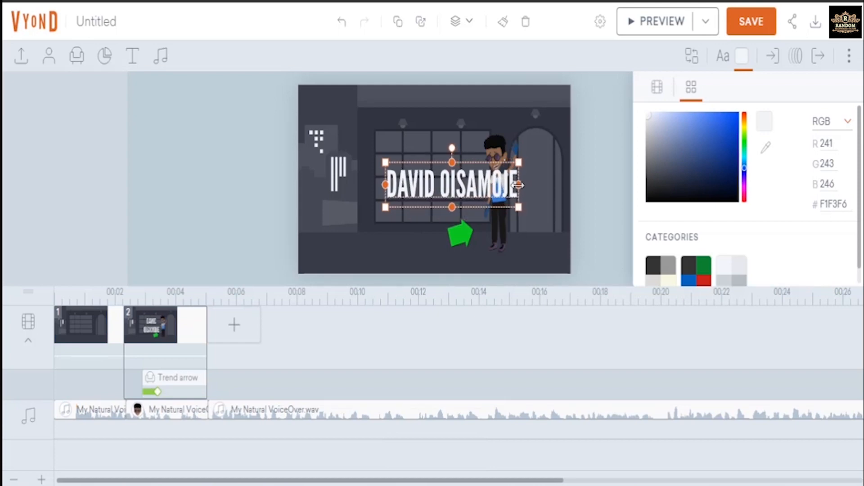
pyautogui.moveTo(456, 183); pyautogui.dragTo(379, 231)
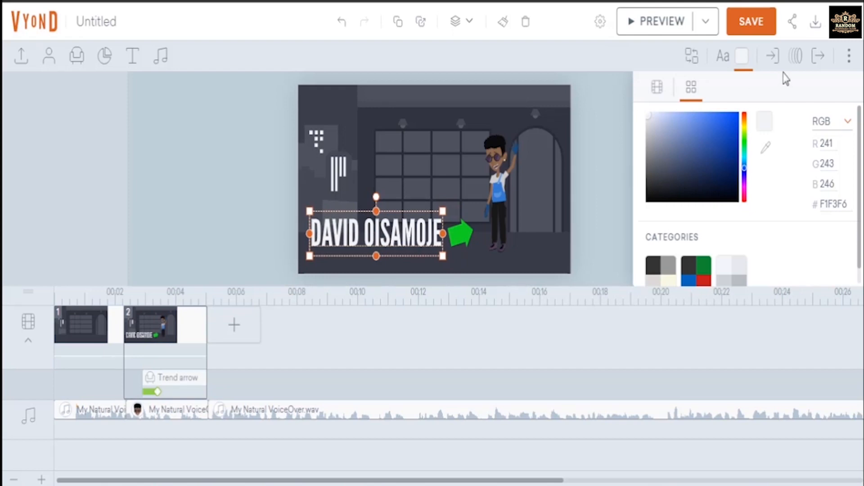
# Apply the Pop - Dots enter effect to the name title with a 0.917 s delay, and lengthen the arrow's enter effect slightly.
pyautogui.click(772, 56)
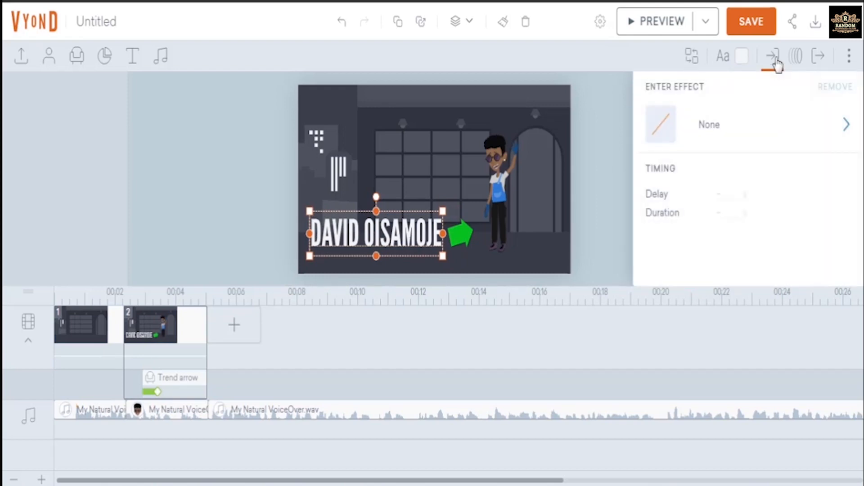
pyautogui.click(736, 130)
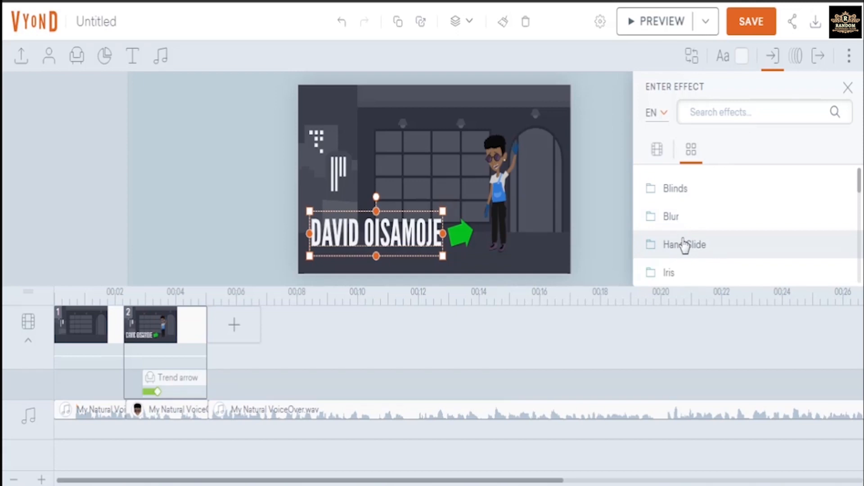
pyautogui.scroll(-2, 684, 245)
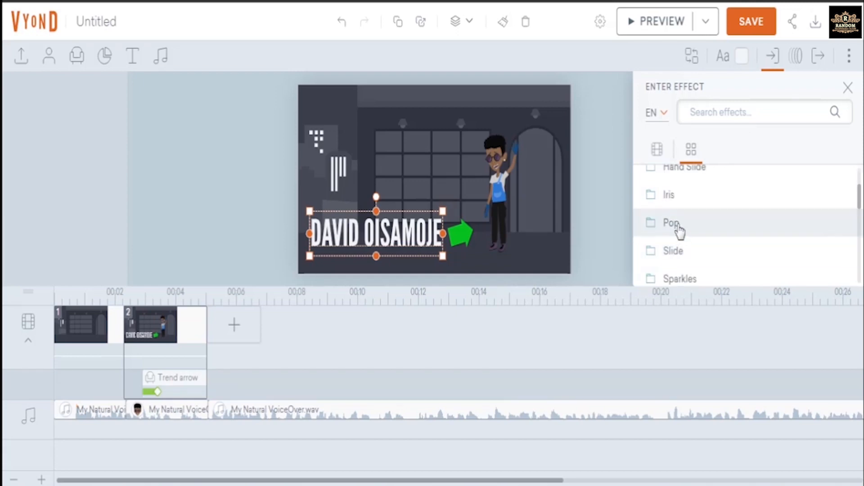
pyautogui.click(678, 232)
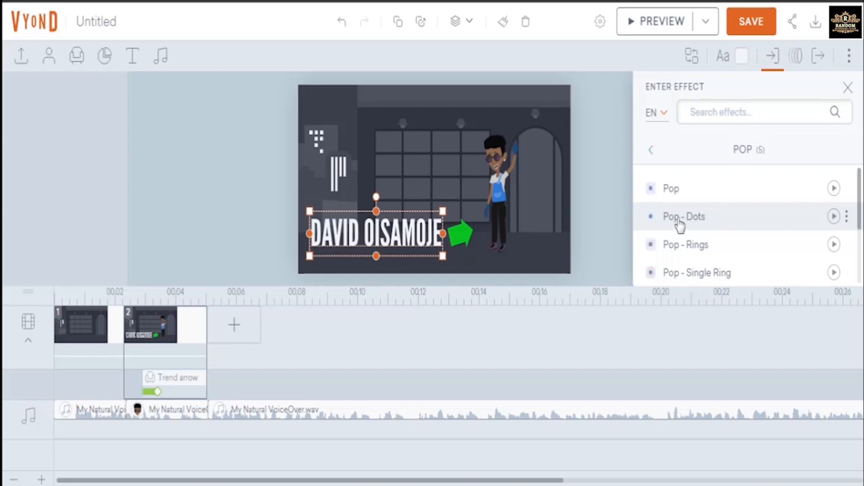
pyautogui.click(680, 225)
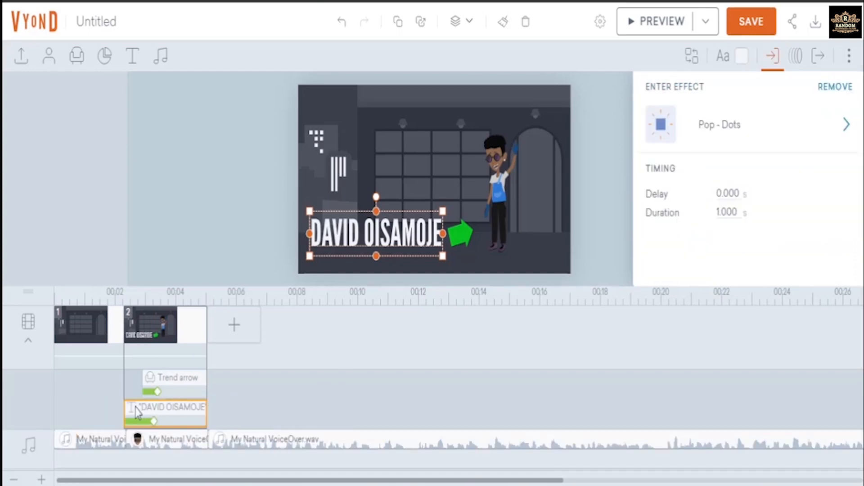
pyautogui.moveTo(126, 407); pyautogui.dragTo(167, 392)
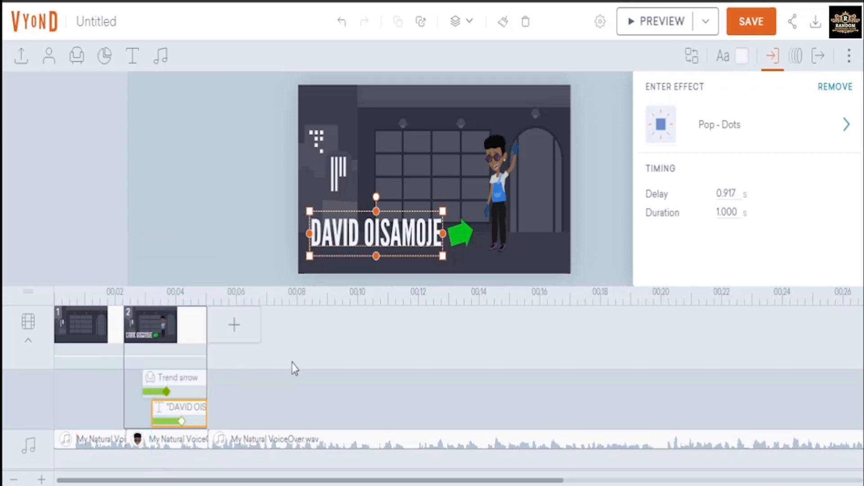
# Preview the second scene, play the whole video from the first scene, and exit the preview.
pyautogui.click(656, 26)
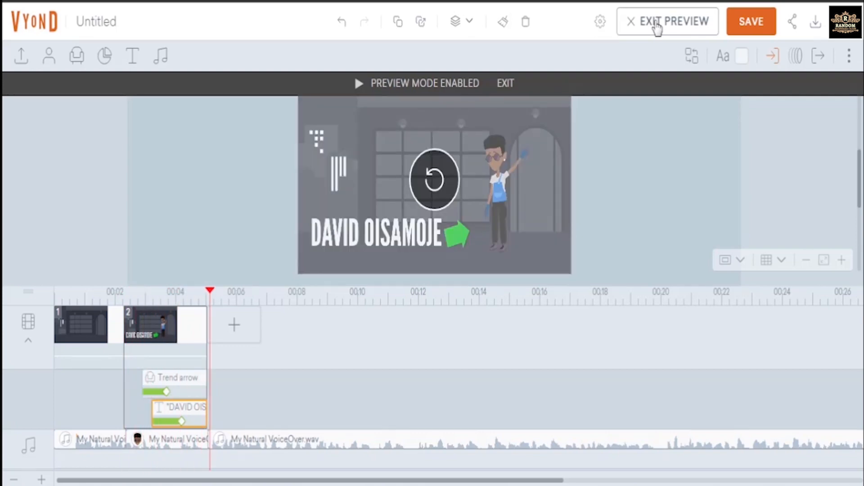
pyautogui.click(75, 344)
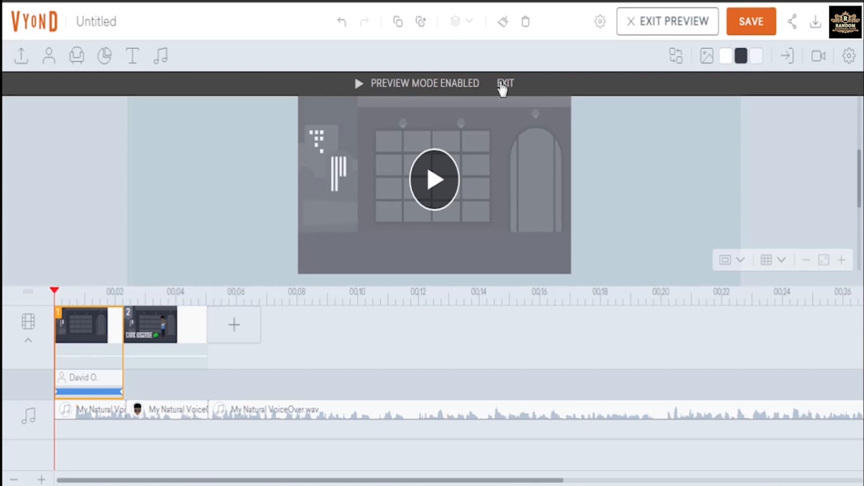
pyautogui.click(437, 203)
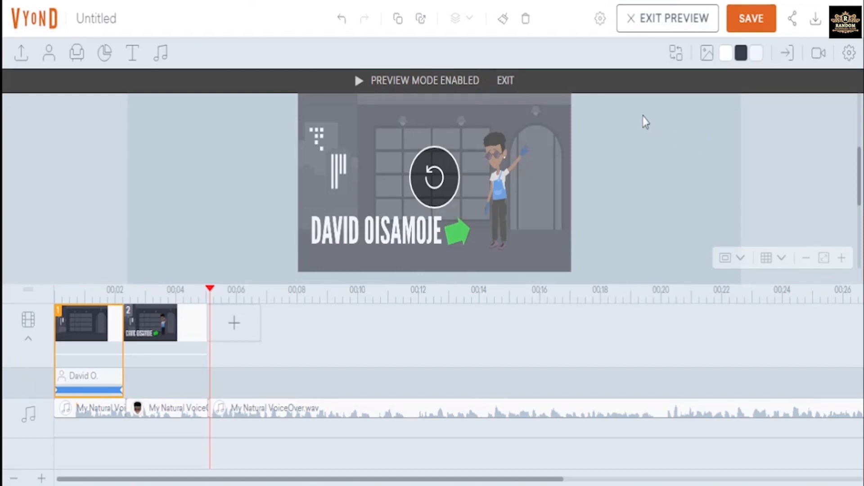
pyautogui.click(662, 29)
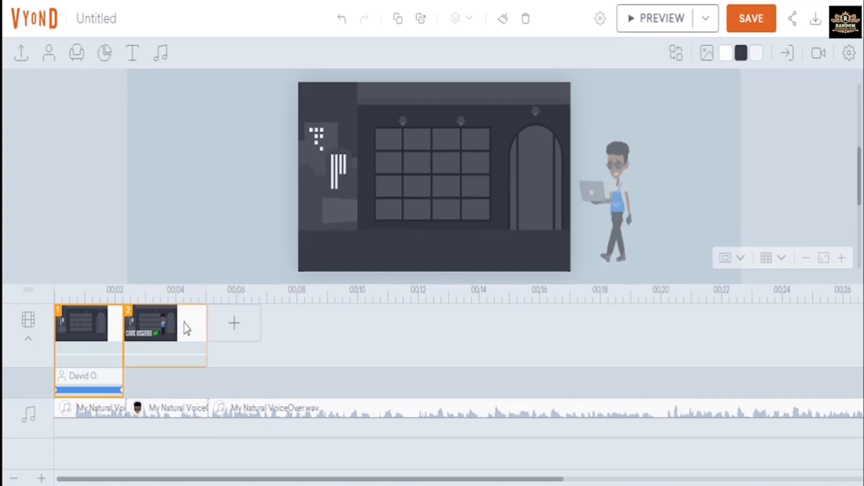
# Add a third scene that continues from the second scene.
pyautogui.click(186, 329)
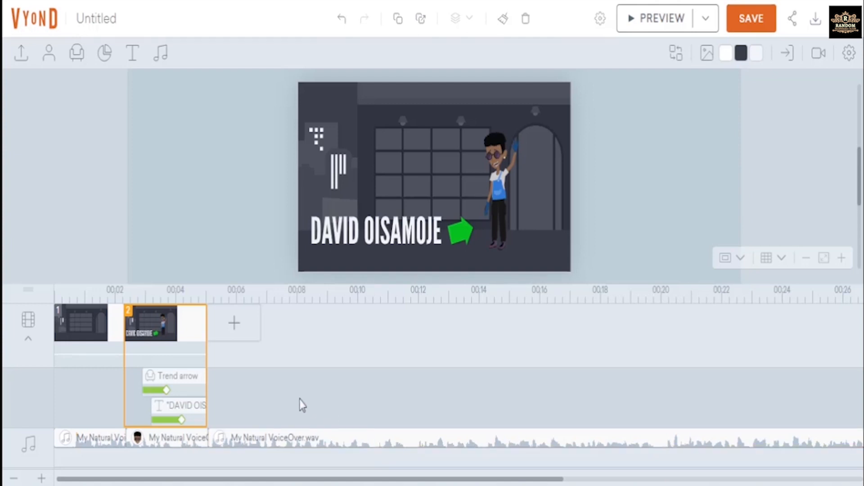
pyautogui.rightClick(192, 335)
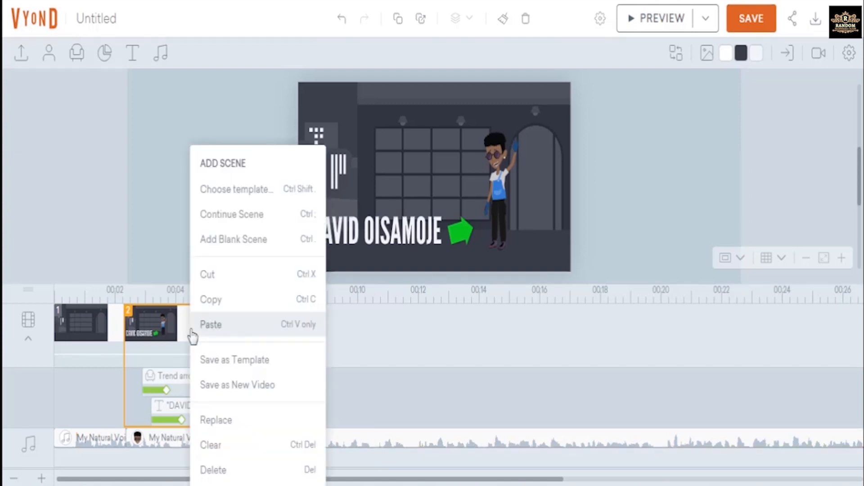
pyautogui.click(240, 215)
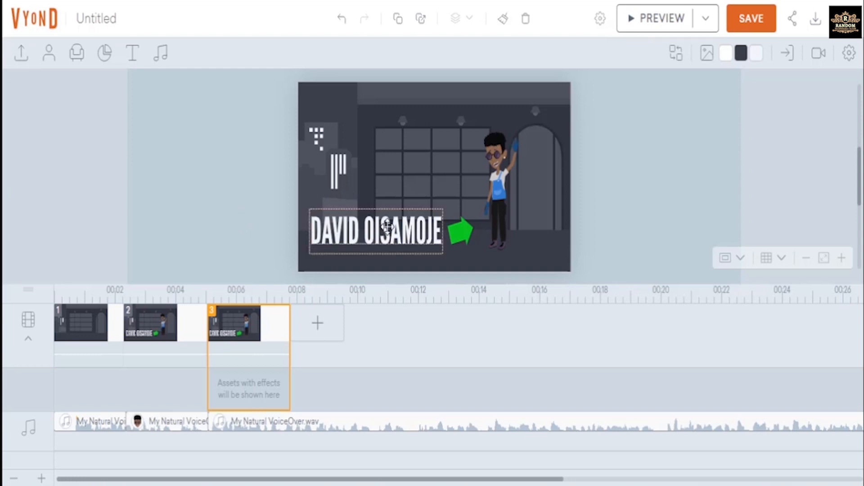
# Delete the name title and green arrow from the third scene and extend the scene to about 11.8 seconds on the timeline.
pyautogui.click(435, 230)
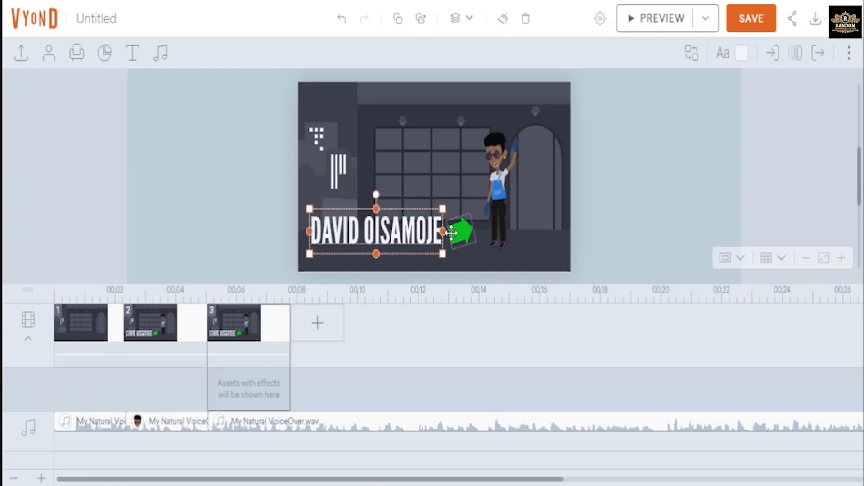
pyautogui.keyDown('shift'); pyautogui.click(455, 233); pyautogui.keyUp('shift')
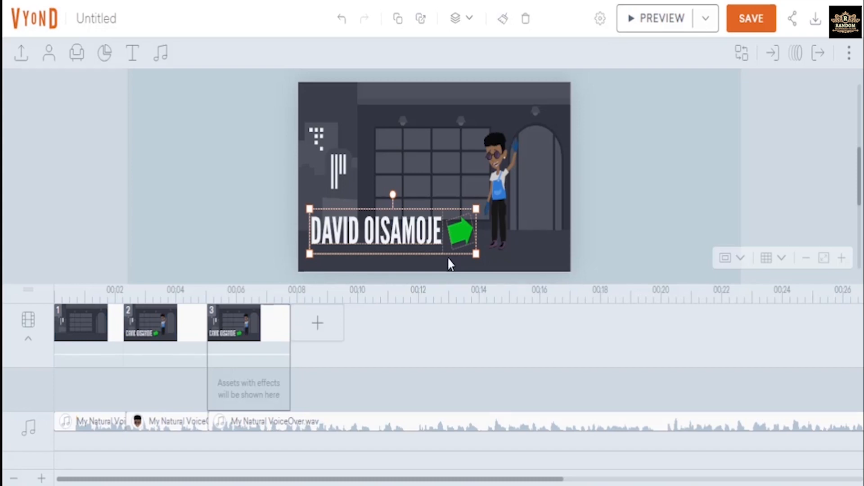
pyautogui.press('Delete')
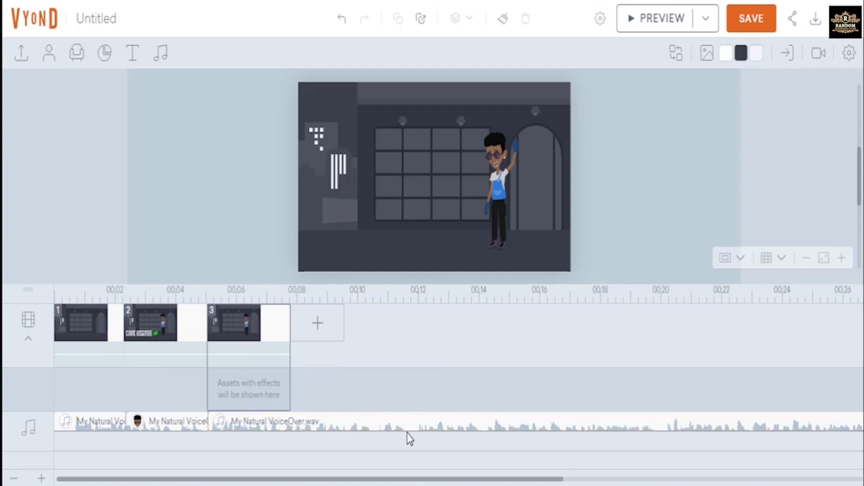
pyautogui.moveTo(290, 346); pyautogui.dragTo(409, 354)
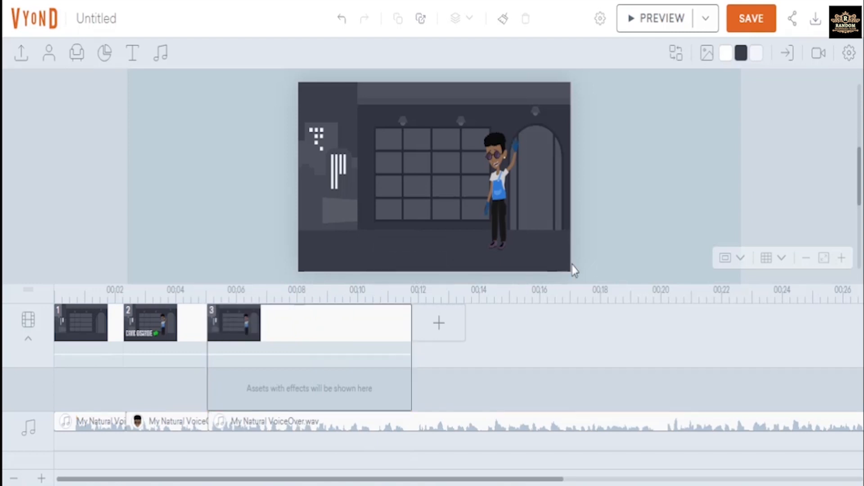
# Preview the third scene and exit the preview.
pyautogui.click(375, 323)
pyautogui.rightClick(354, 325)
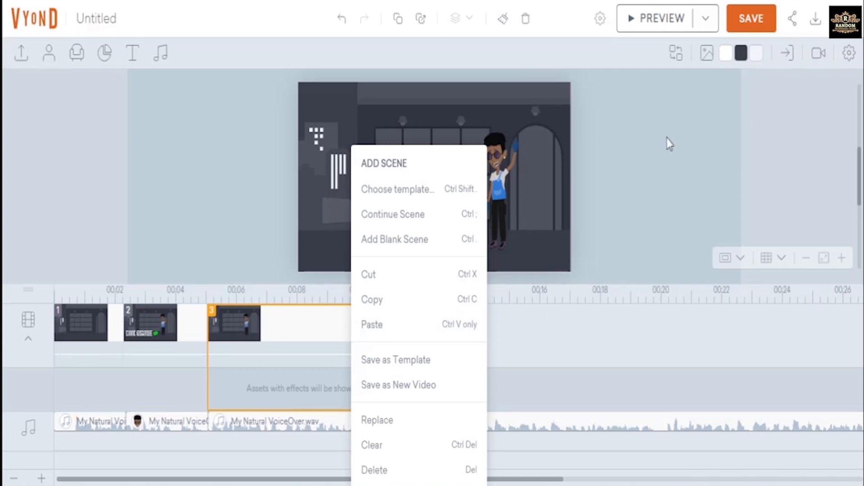
pyautogui.click(655, 22)
pyautogui.click(657, 26)
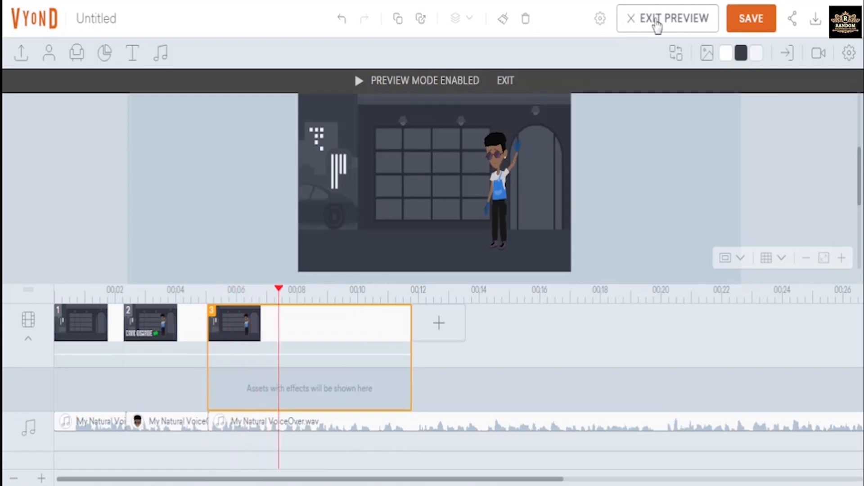
pyautogui.click(657, 24)
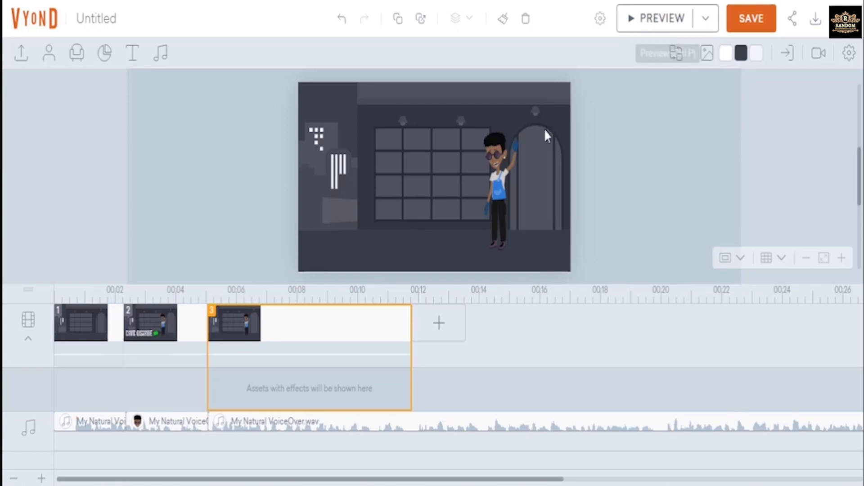
pyautogui.click(499, 181)
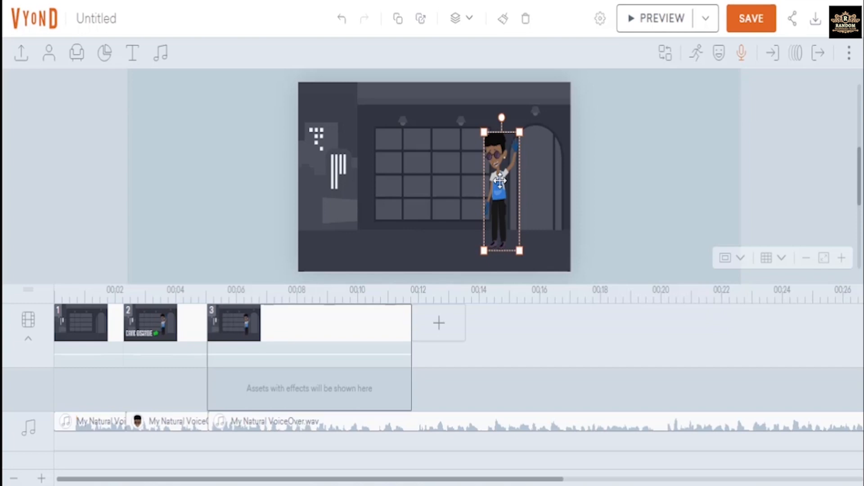
pyautogui.click(696, 55)
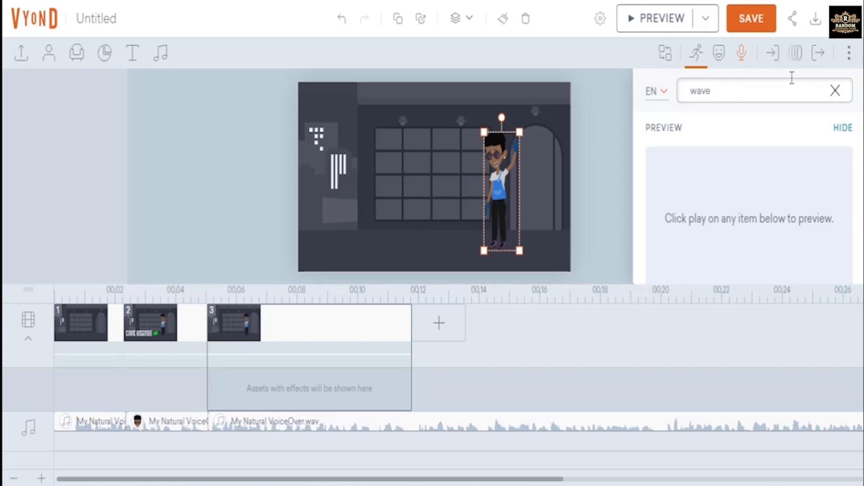
pyautogui.click(835, 93)
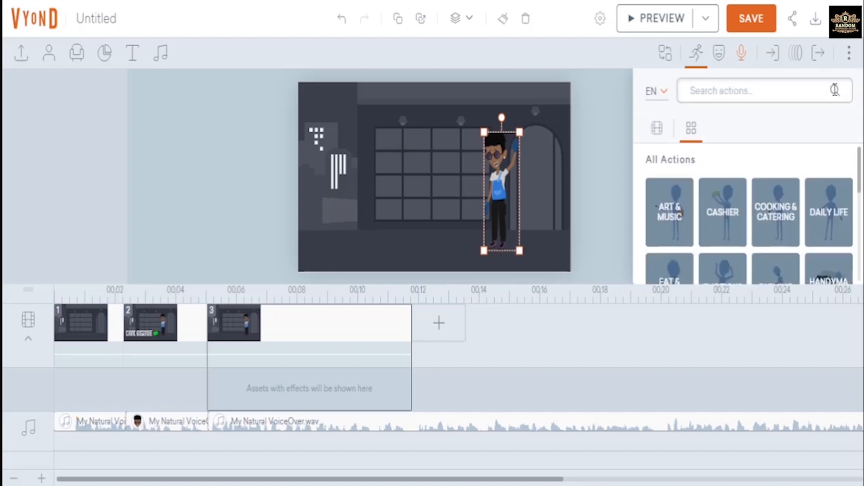
pyautogui.click(697, 63)
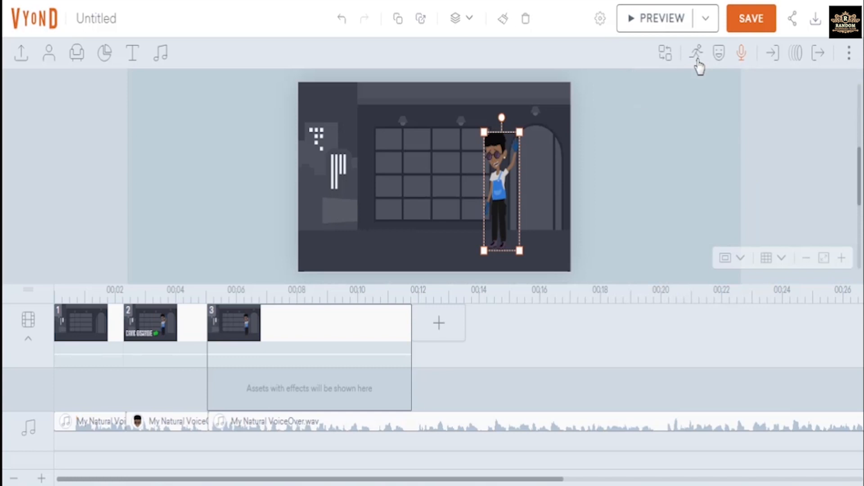
# Split the last voice-over clip at about 11.85 seconds, at the end of the third scene.
pyautogui.click(412, 423)
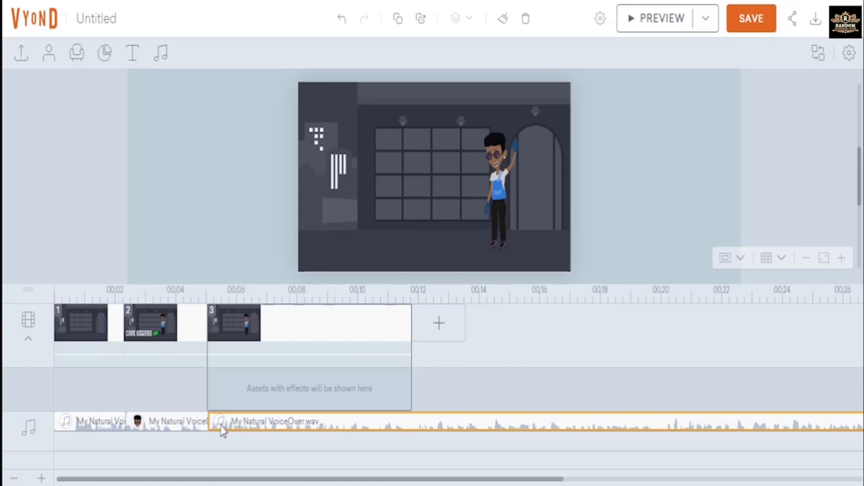
pyautogui.rightClick(414, 423)
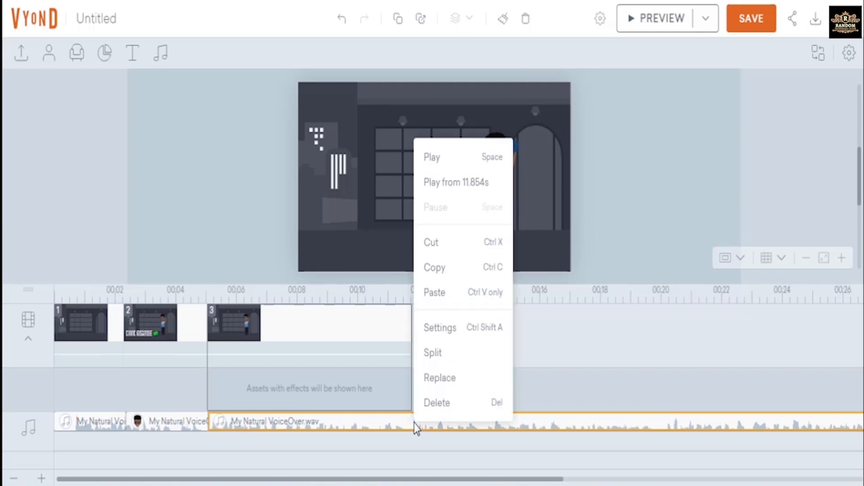
pyautogui.click(433, 353)
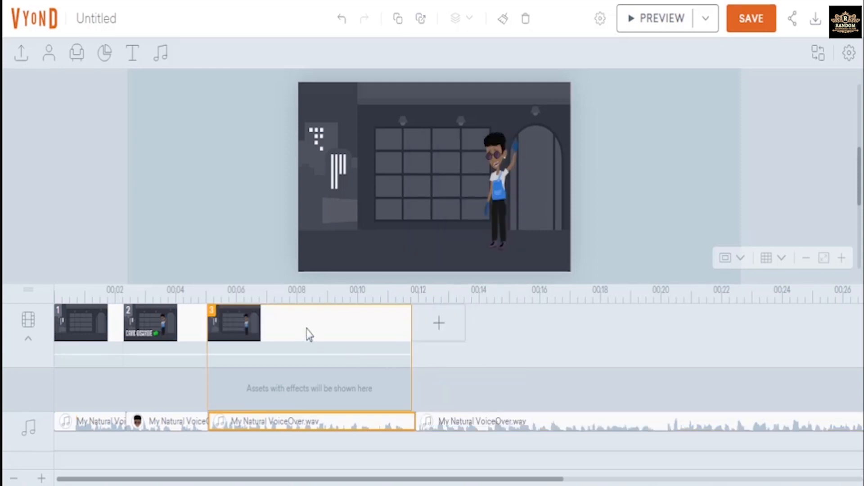
# Delete the waving character from the third scene.
pyautogui.click(496, 182)
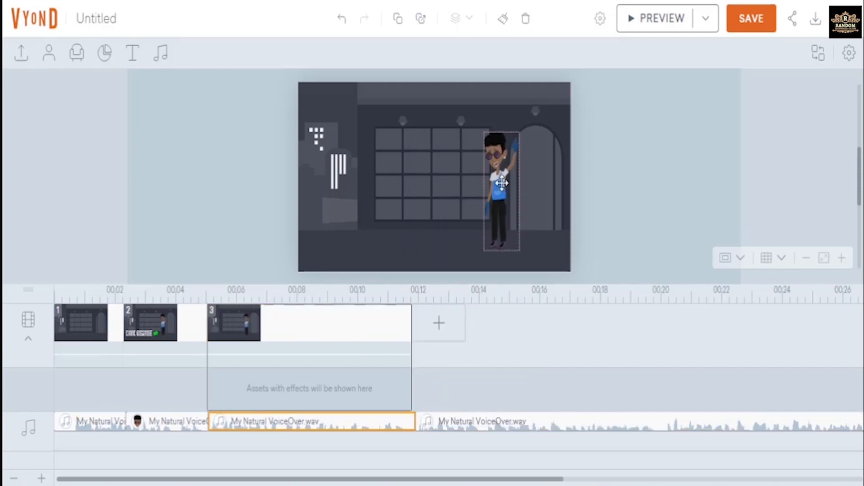
pyautogui.click(501, 183)
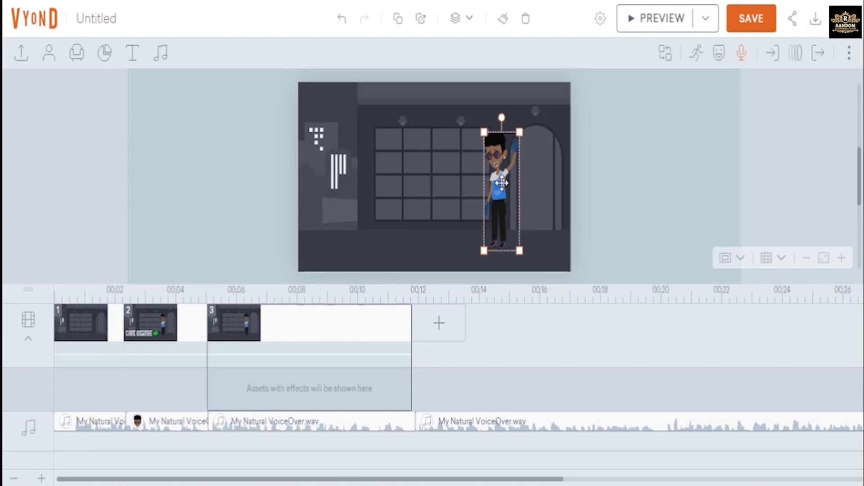
pyautogui.press('Delete')
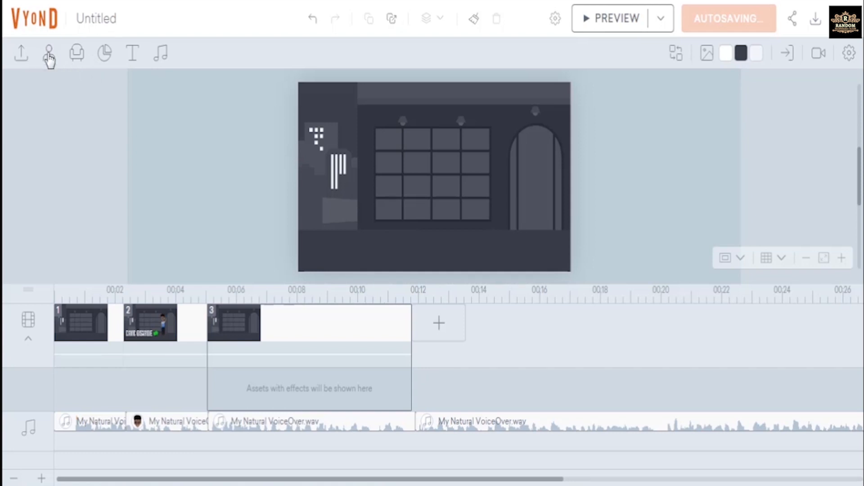
# Add the character with sunglasses and blue apron to the third scene, roughly double its size, and place it in front of the arched door.
pyautogui.click(49, 54)
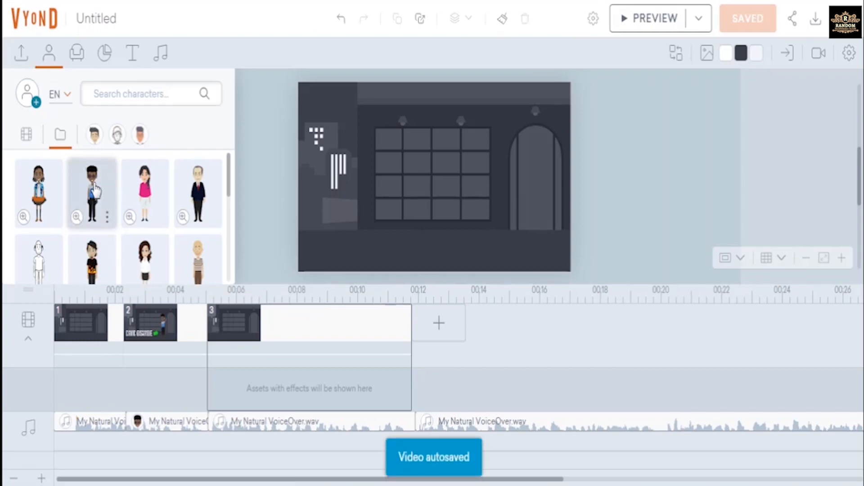
pyautogui.click(96, 192)
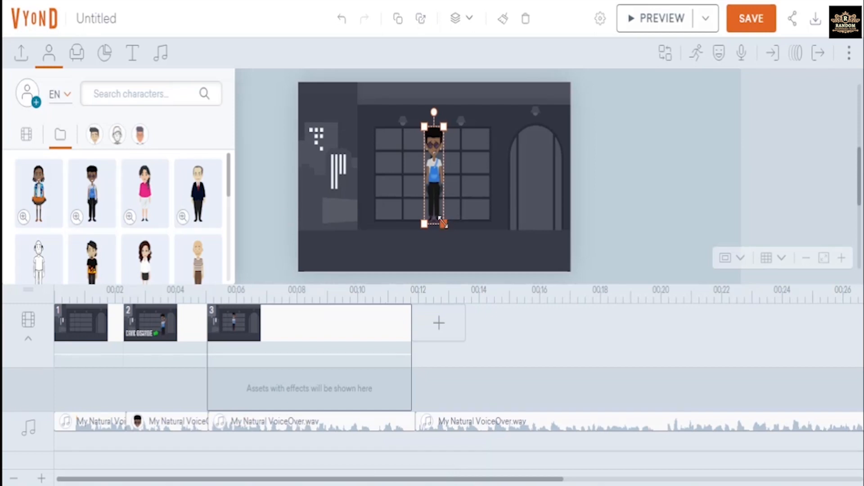
pyautogui.moveTo(443, 224); pyautogui.dragTo(562, 290)
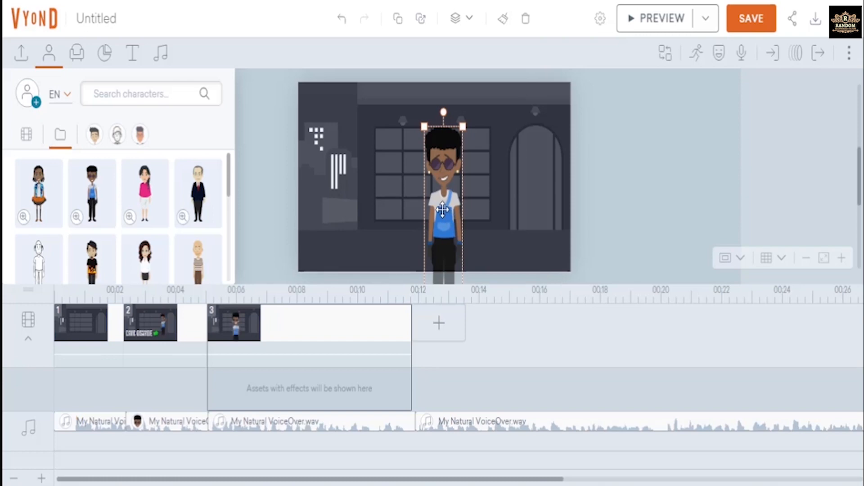
pyautogui.moveTo(443, 209); pyautogui.dragTo(534, 220)
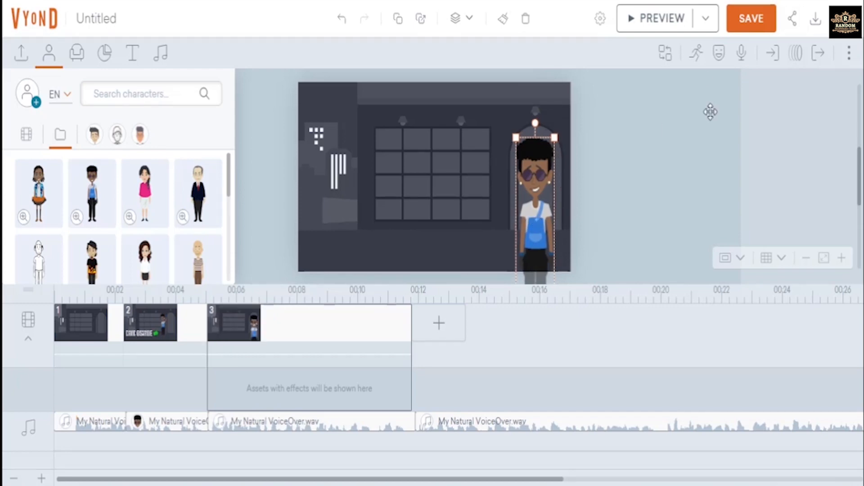
# Search the character's actions for "talking" and apply the talking action that holds a drink glass.
pyautogui.click(696, 61)
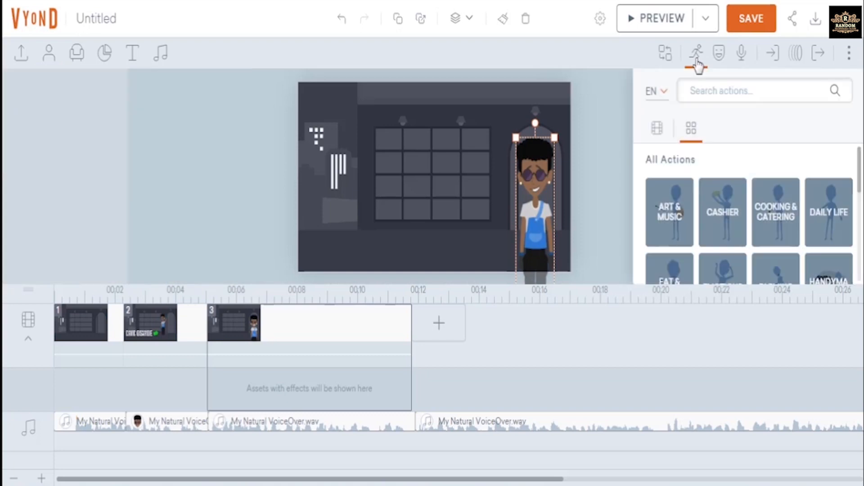
pyautogui.click(707, 91)
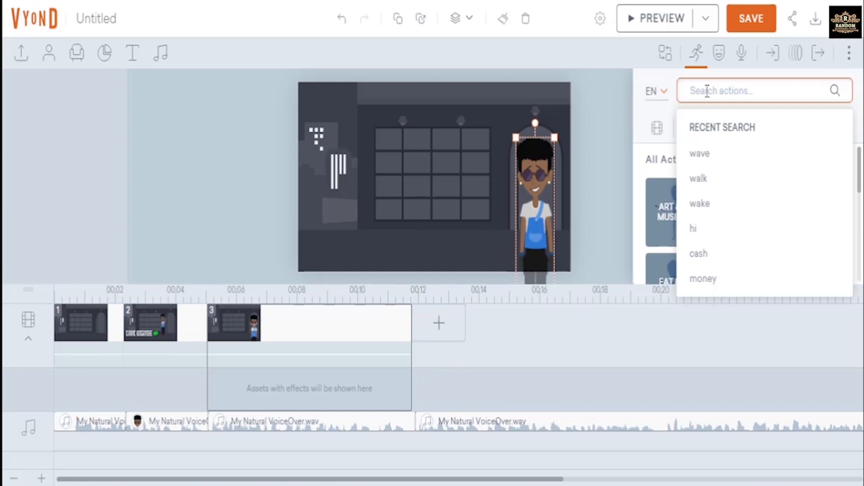
pyautogui.write('t')
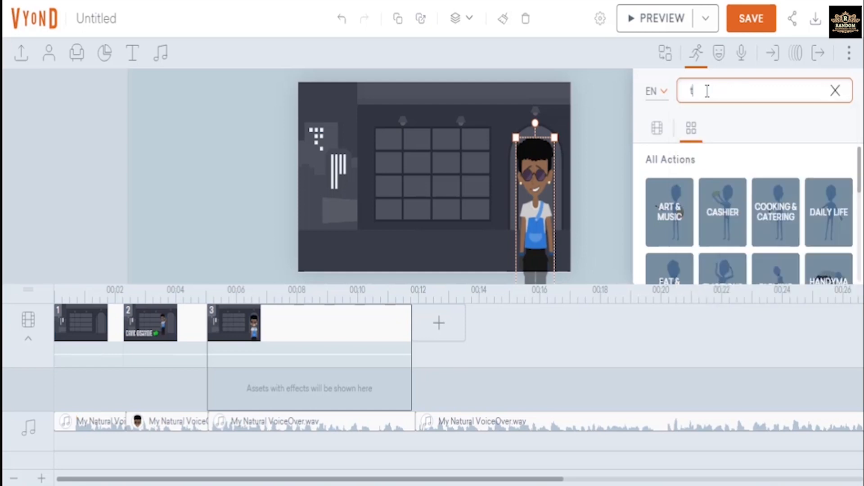
pyautogui.write('alking')
pyautogui.press('Return')
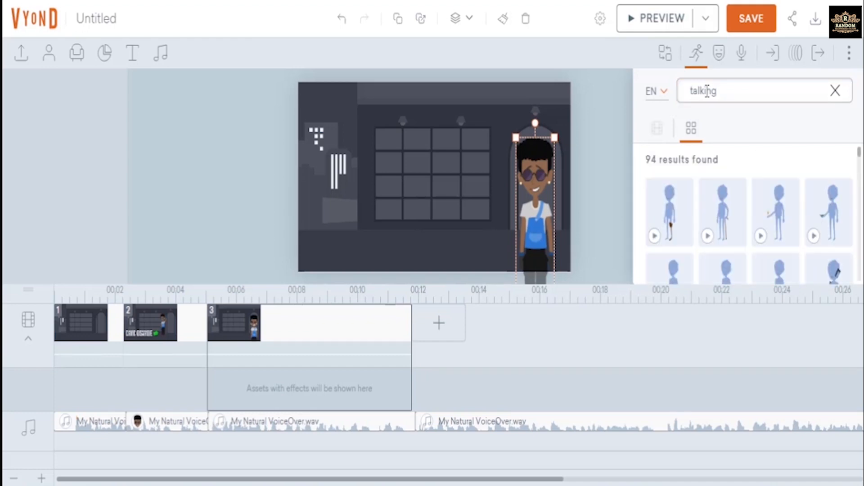
pyautogui.click(761, 236)
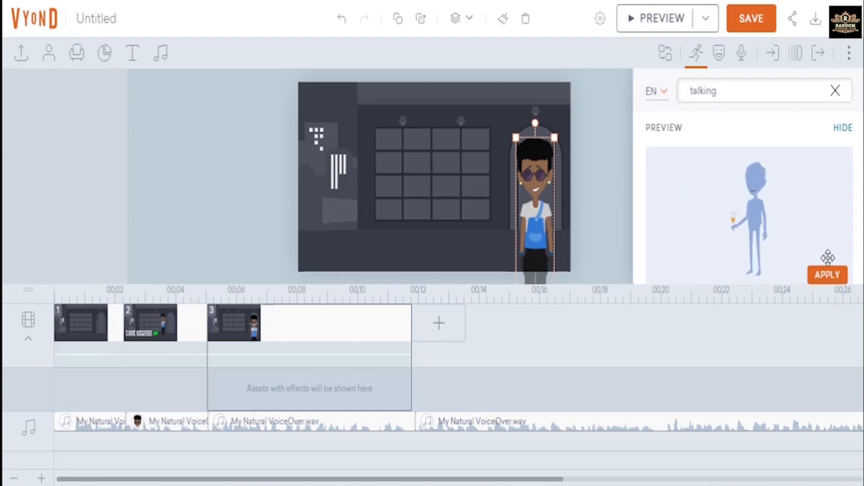
pyautogui.click(831, 275)
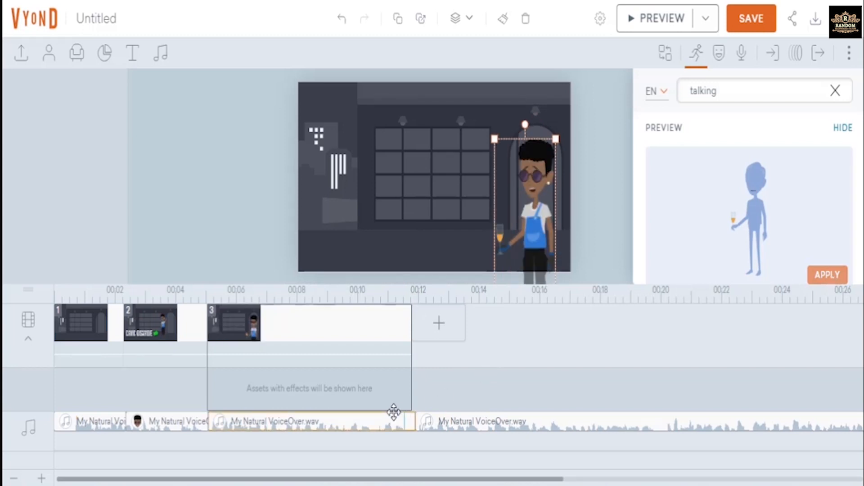
# Assign the third scene's voice-over clip to the character so it speaks the audio, and preview the scene.
pyautogui.click(380, 425)
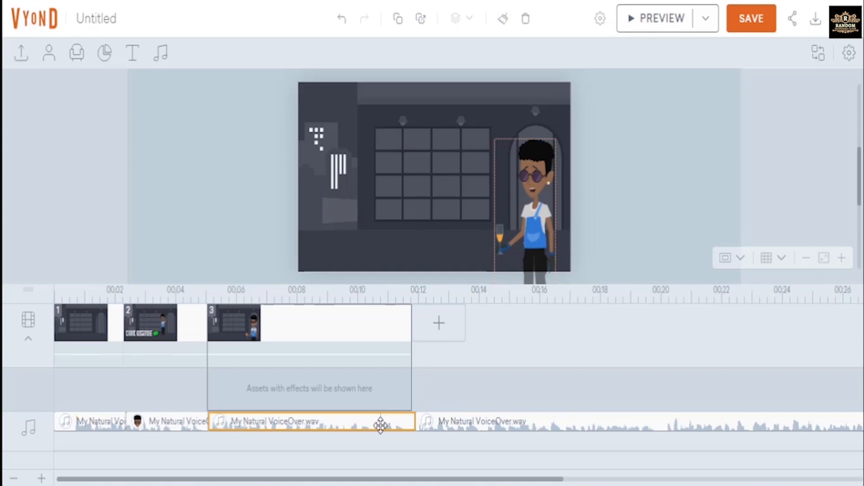
pyautogui.rightClick(380, 424)
pyautogui.click(357, 423)
pyautogui.rightClick(357, 423)
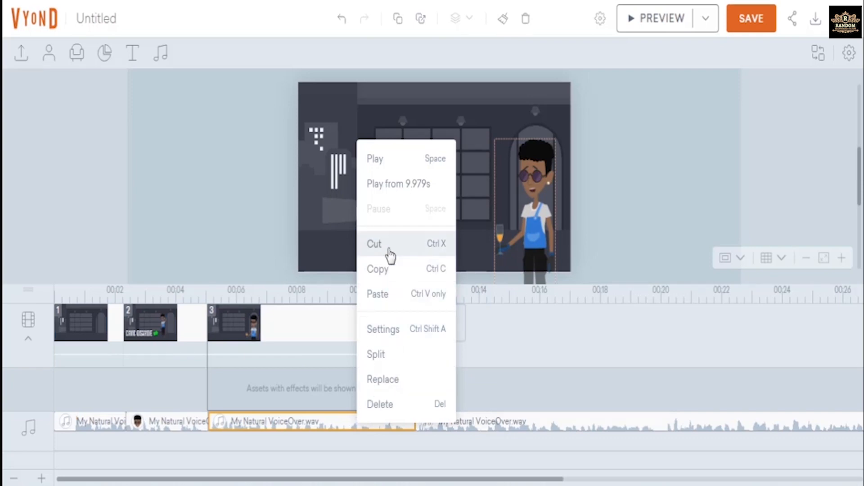
pyautogui.click(392, 335)
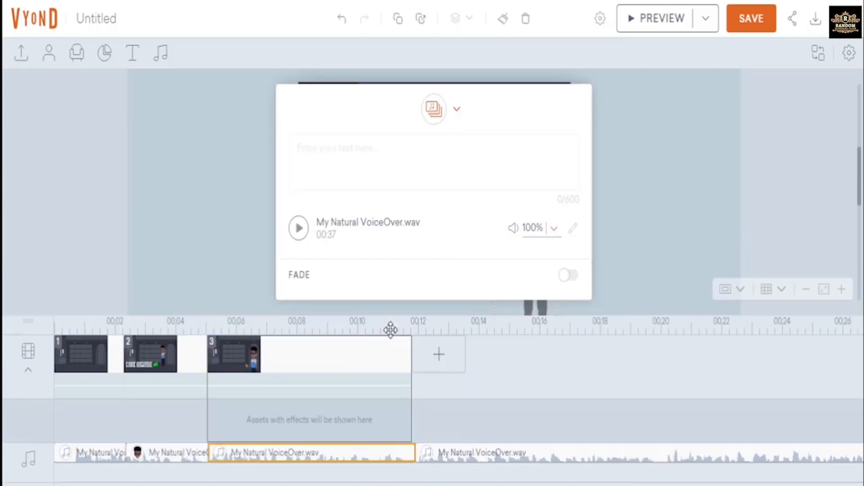
pyautogui.click(458, 111)
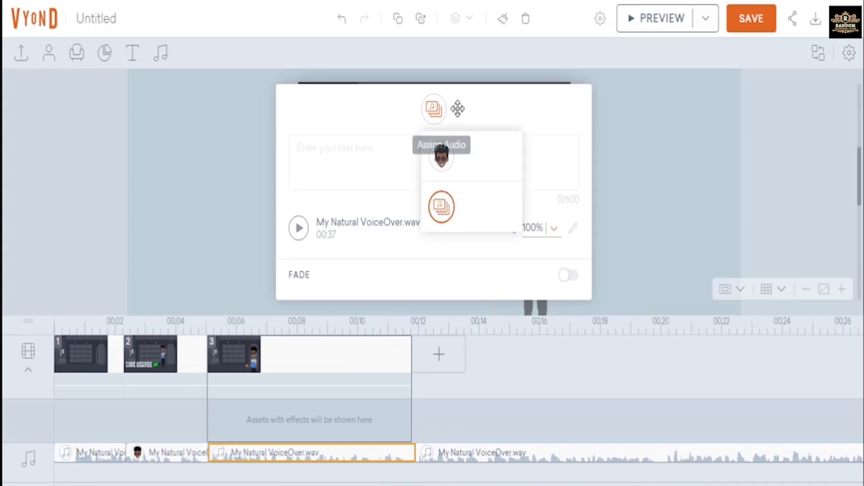
pyautogui.click(442, 158)
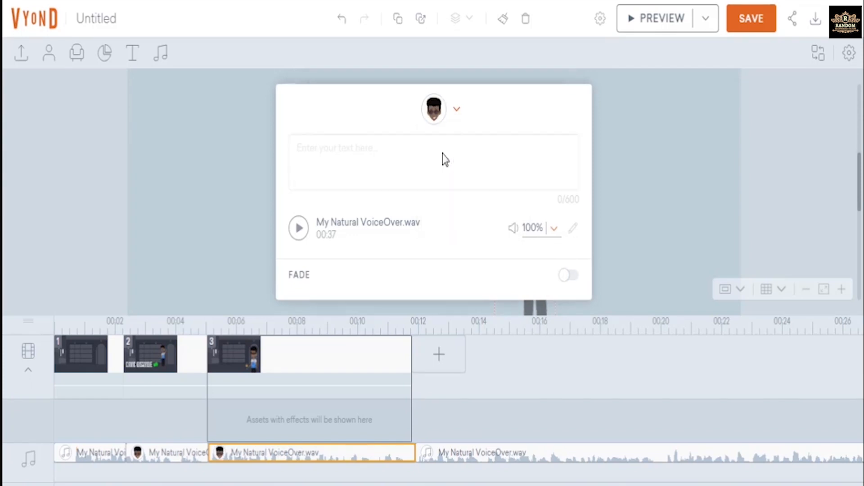
pyautogui.click(654, 157)
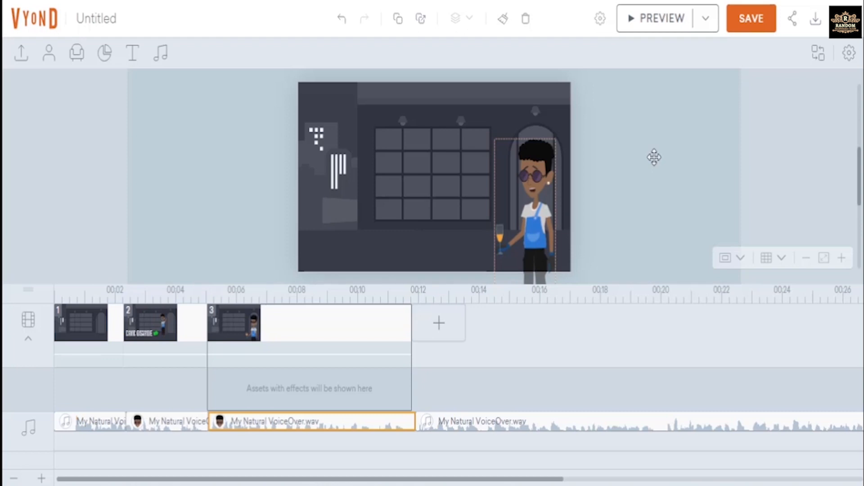
pyautogui.click(661, 22)
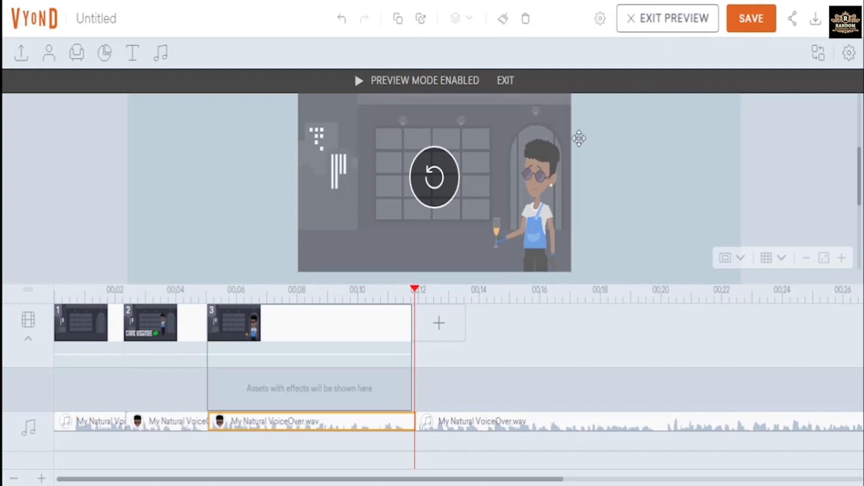
pyautogui.click(669, 23)
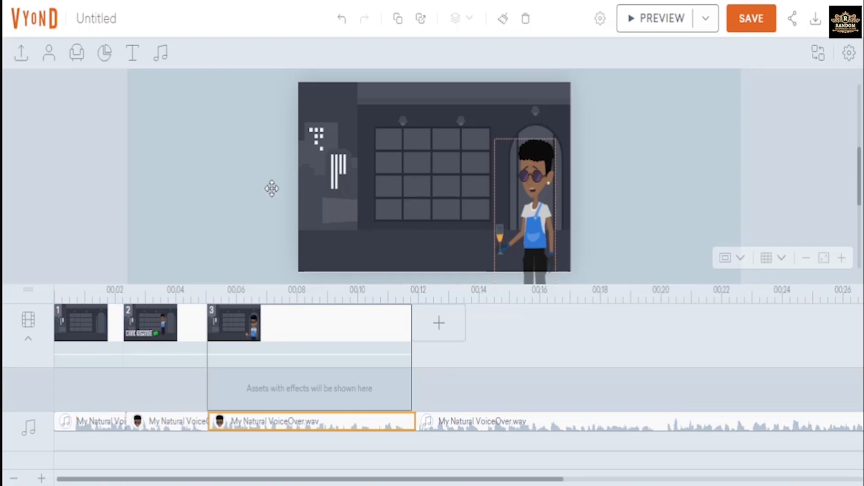
# Add a plain title text to the third scene and set its color to off-white F1F3F6.
pyautogui.click(134, 56)
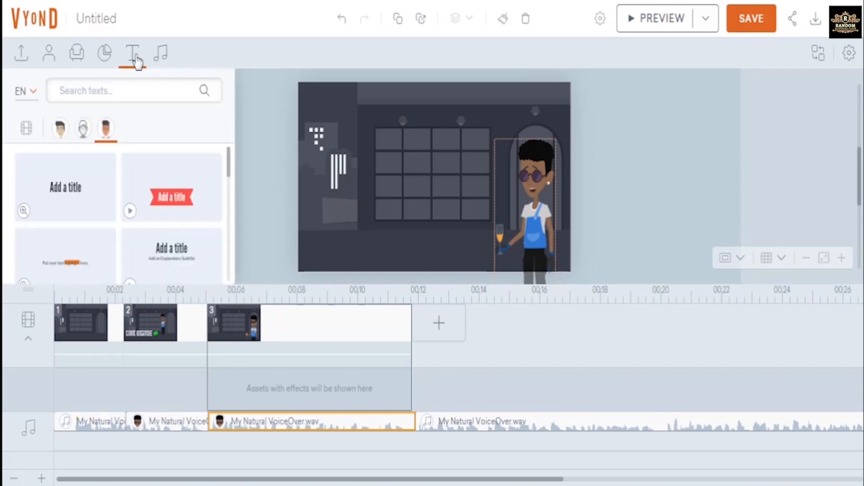
pyautogui.click(74, 188)
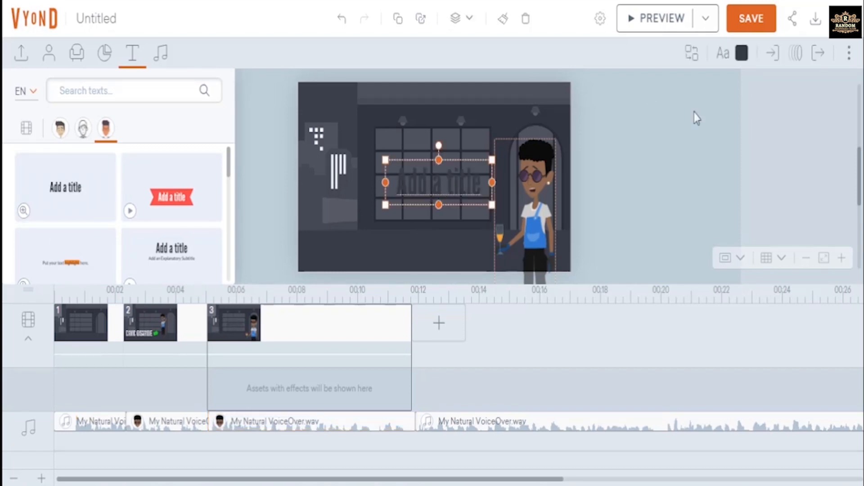
pyautogui.click(742, 54)
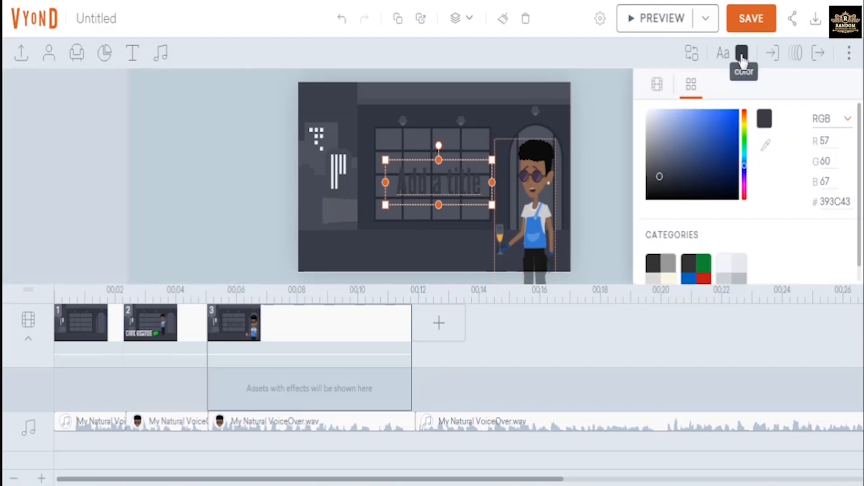
pyautogui.click(651, 120)
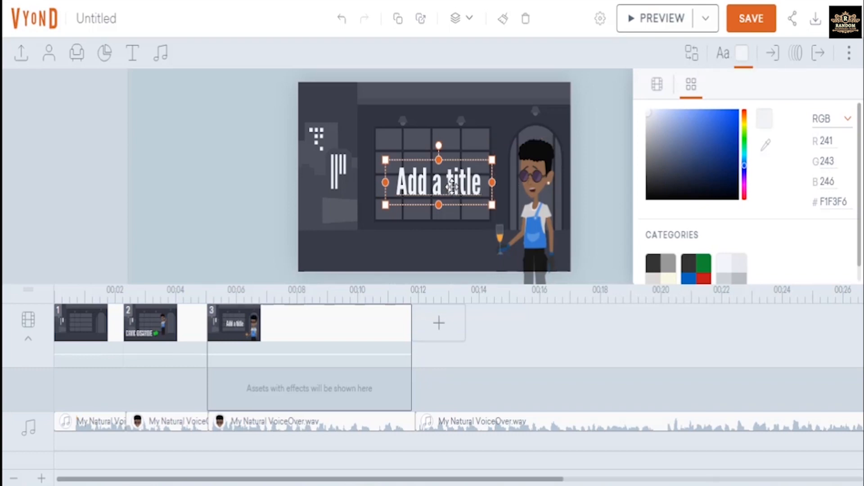
# Change the title text to "2D Animation" and widen its box to fit one line across the window in the background.
pyautogui.doubleClick(453, 186)
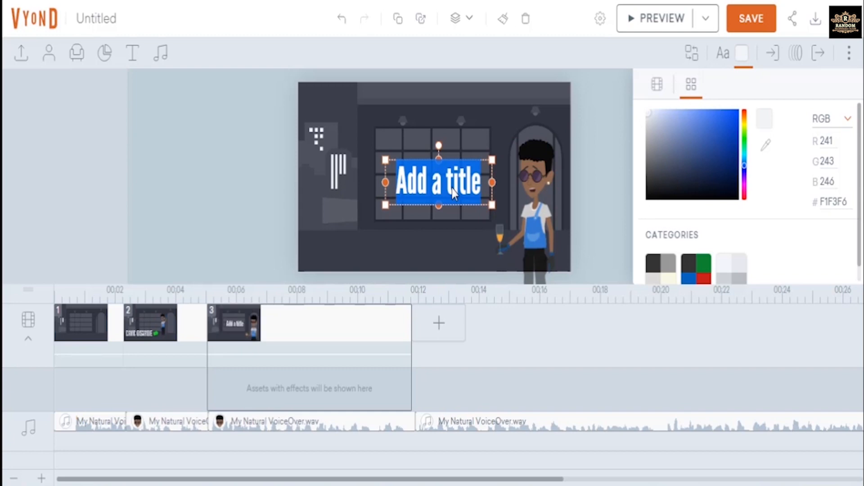
pyautogui.write('2')
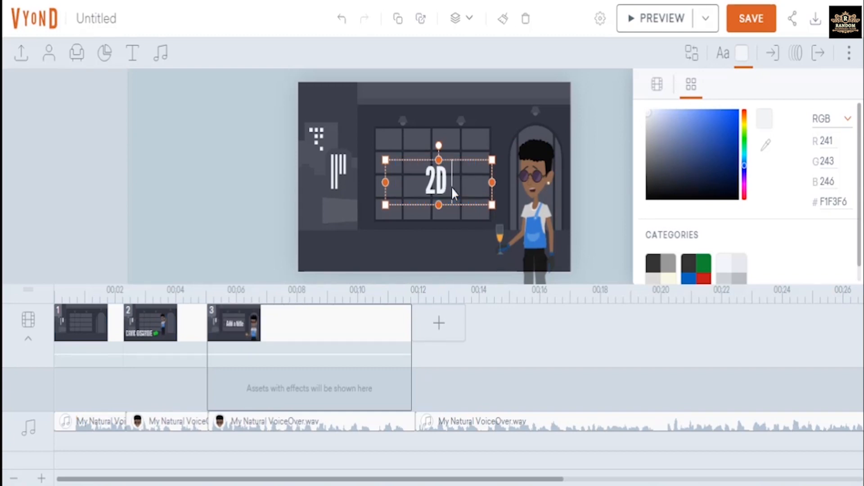
pyautogui.write('D A')
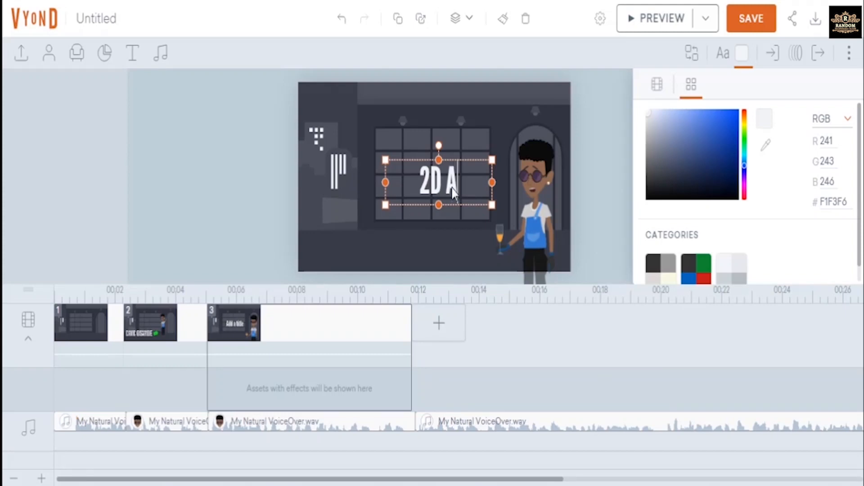
pyautogui.write('nimation')
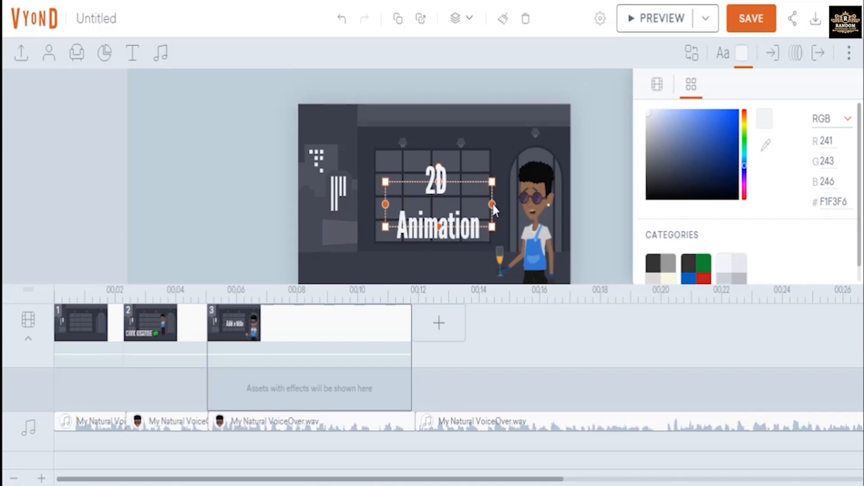
pyautogui.click(492, 204)
pyautogui.moveTo(491, 182); pyautogui.dragTo(439, 173)
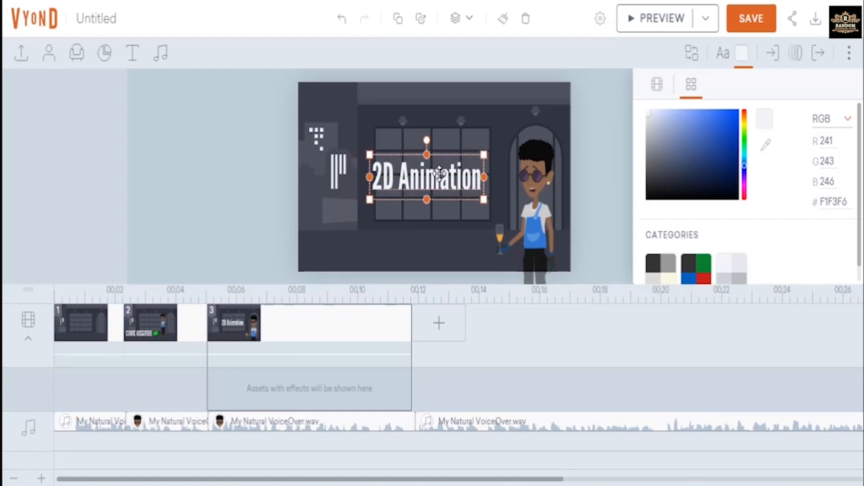
pyautogui.doubleClick(439, 174)
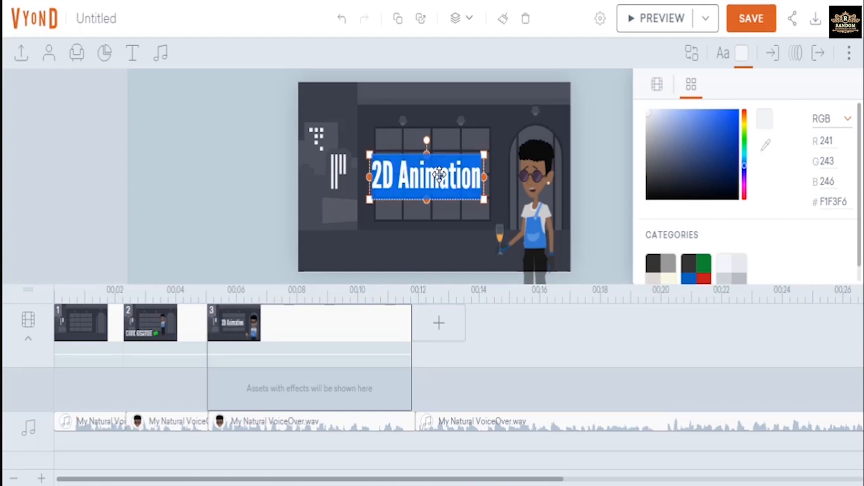
pyautogui.click(584, 106)
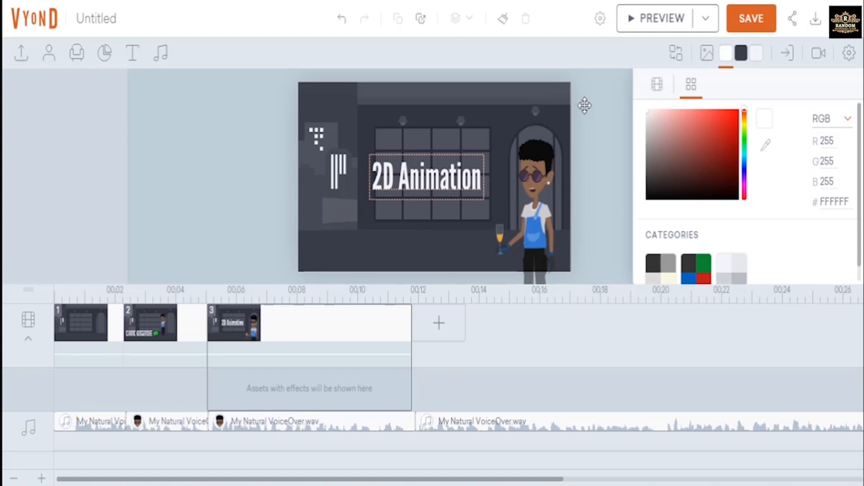
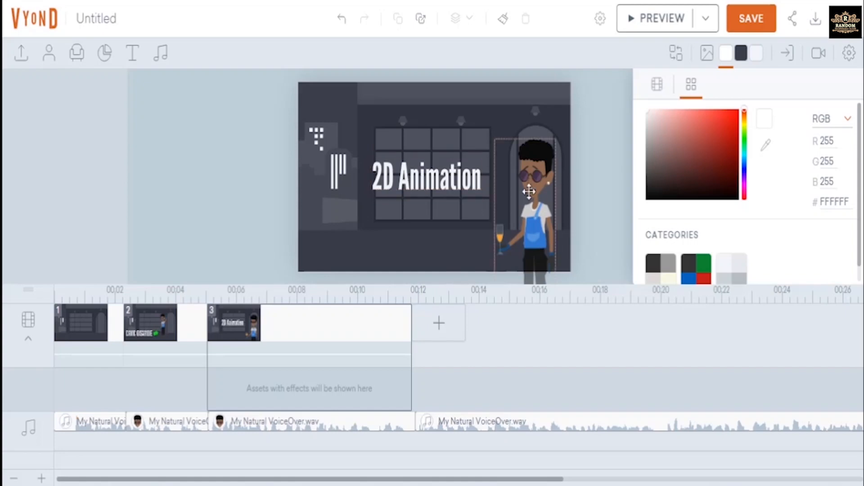
# Apply the Hand Slide - Down enter effect to the "2D Animation" title.
pyautogui.click(428, 180)
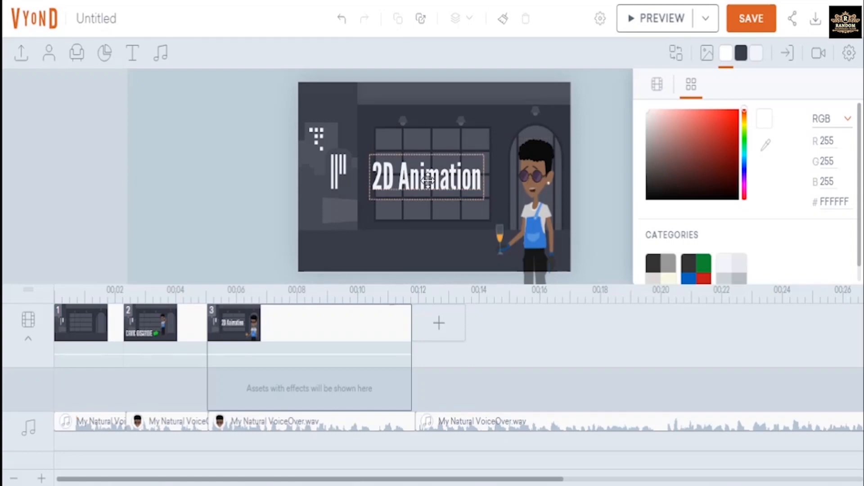
pyautogui.click(781, 55)
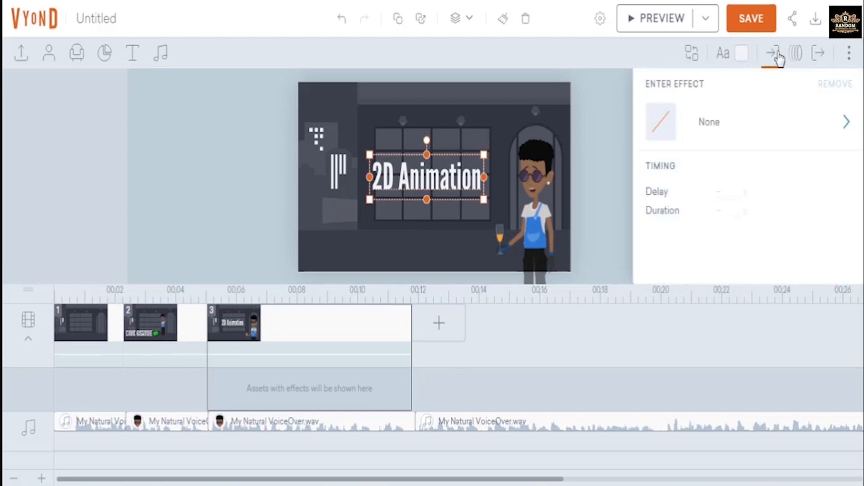
pyautogui.click(707, 127)
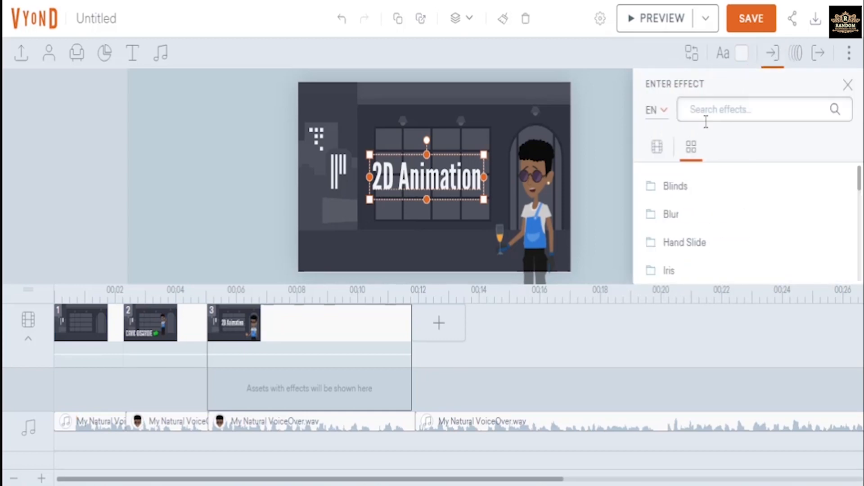
pyautogui.click(684, 243)
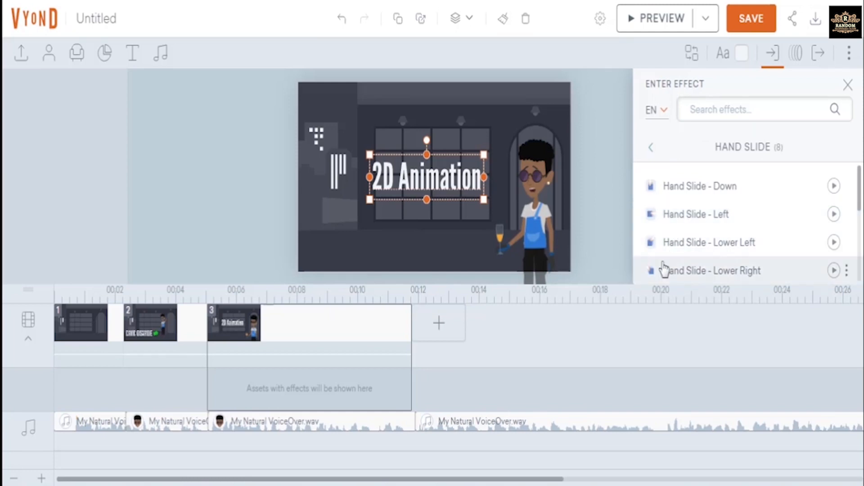
pyautogui.click(679, 190)
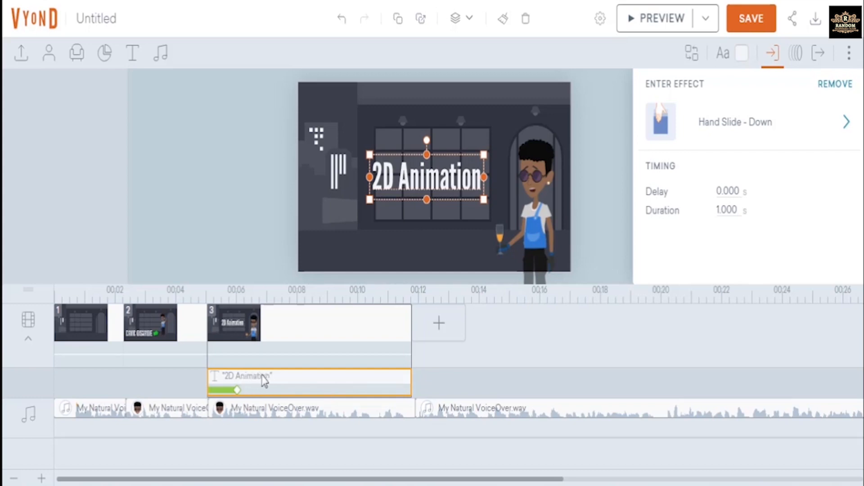
# Delay the "2D Animation" title's entrance by 0.583 s on the timeline and move the title up to the window's upper edge.
pyautogui.click(28, 345)
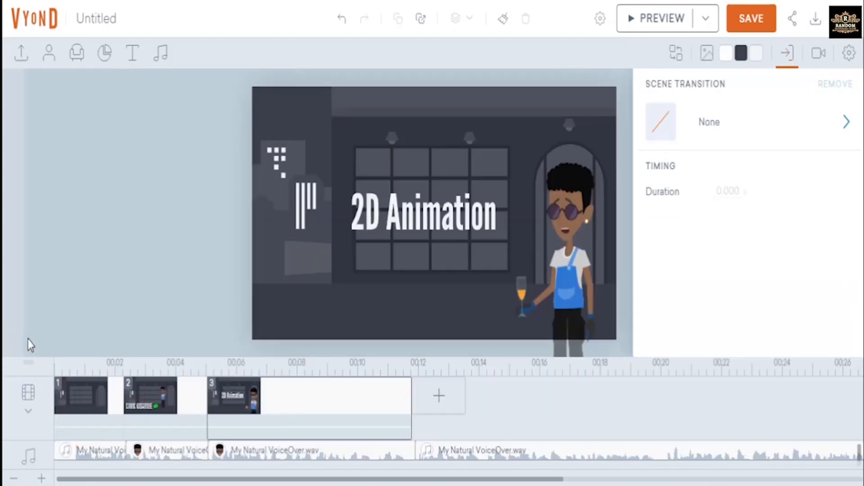
pyautogui.click(29, 415)
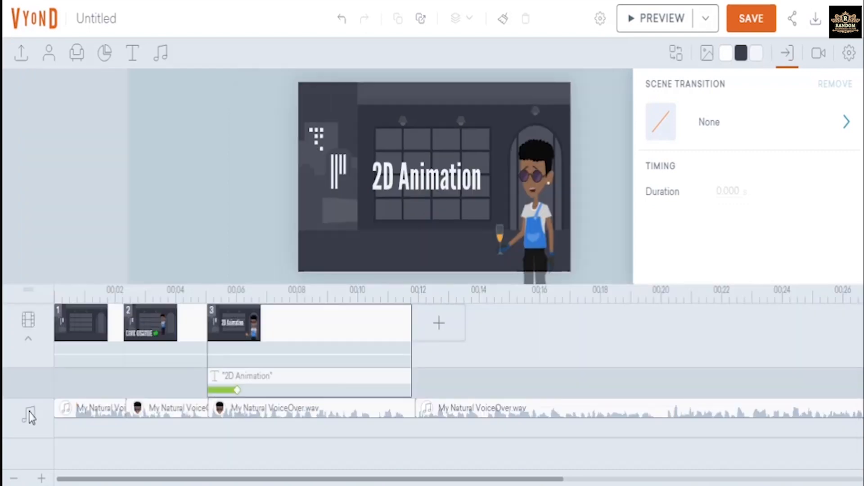
pyautogui.click(209, 376)
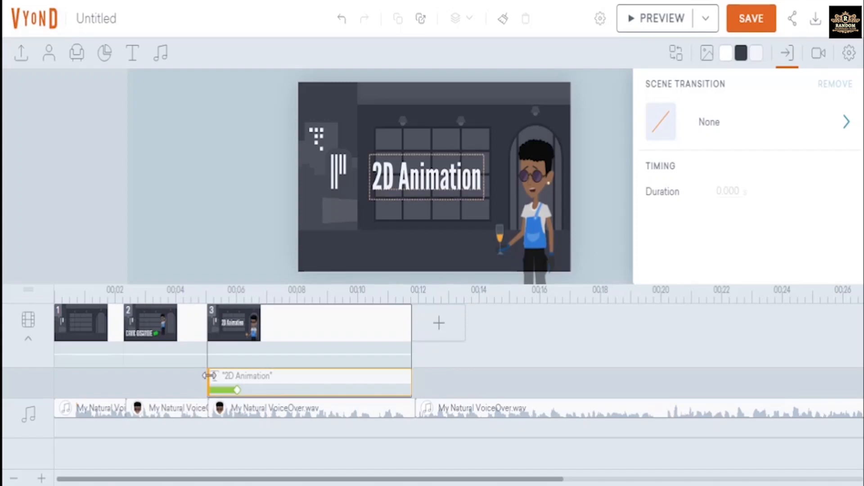
pyautogui.moveTo(209, 375); pyautogui.dragTo(229, 375)
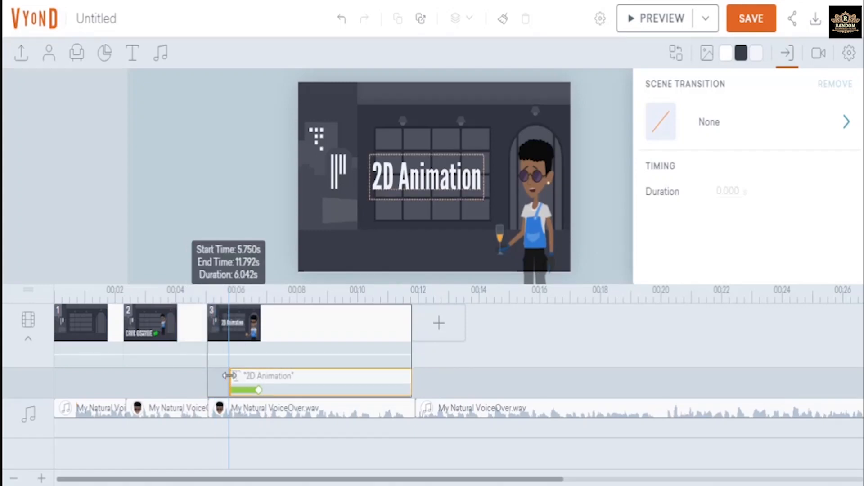
pyautogui.moveTo(228, 375); pyautogui.dragTo(225, 376)
pyautogui.click(465, 351)
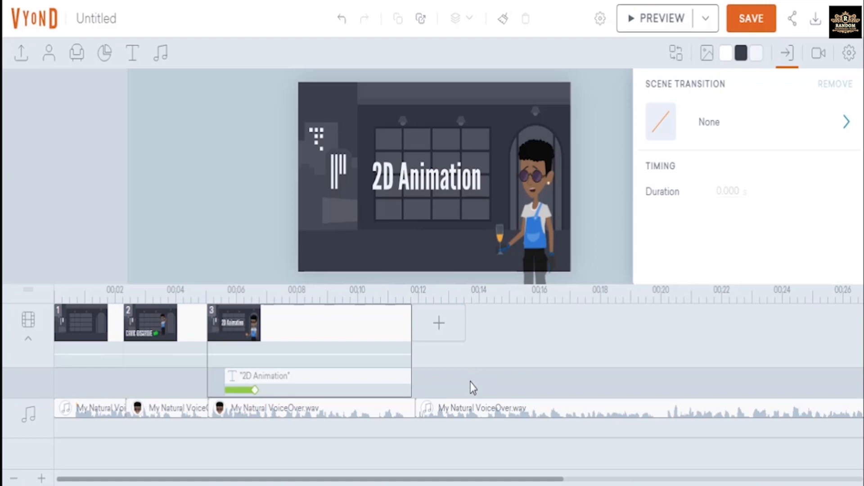
pyautogui.click(442, 175)
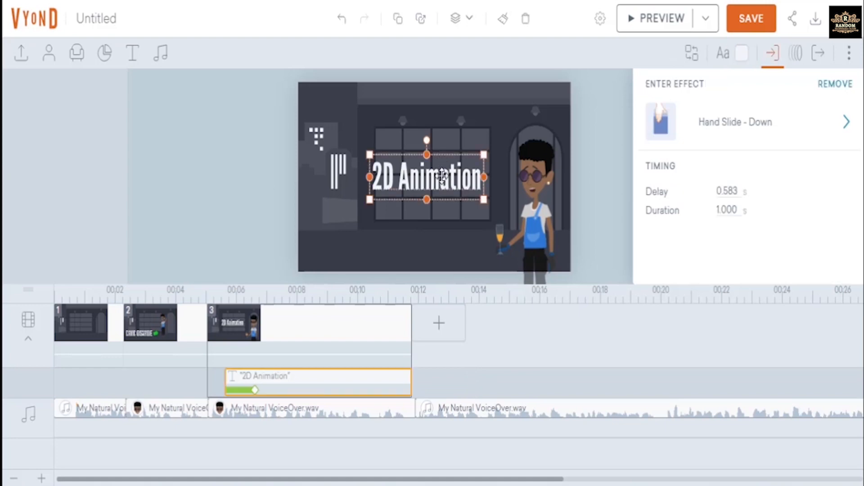
pyautogui.moveTo(442, 176); pyautogui.dragTo(443, 144)
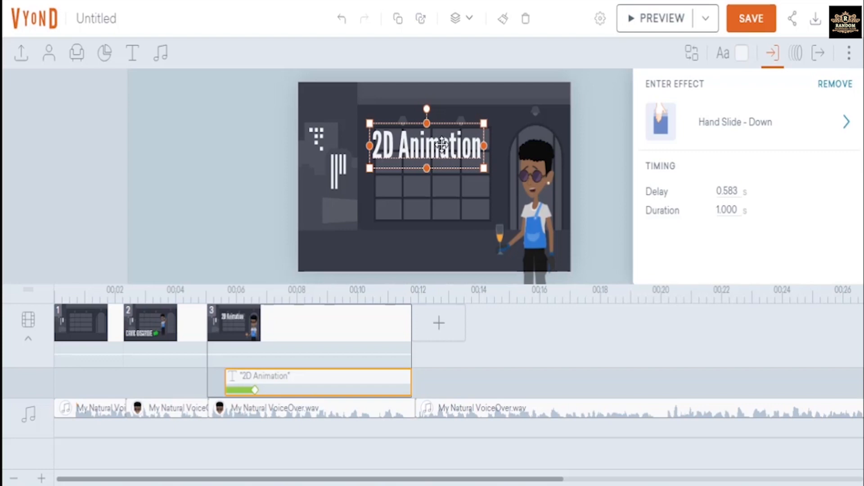
# Search the props for "shape" and add the grey rounded rectangle to the third scene.
pyautogui.click(77, 57)
pyautogui.doubleClick(90, 91)
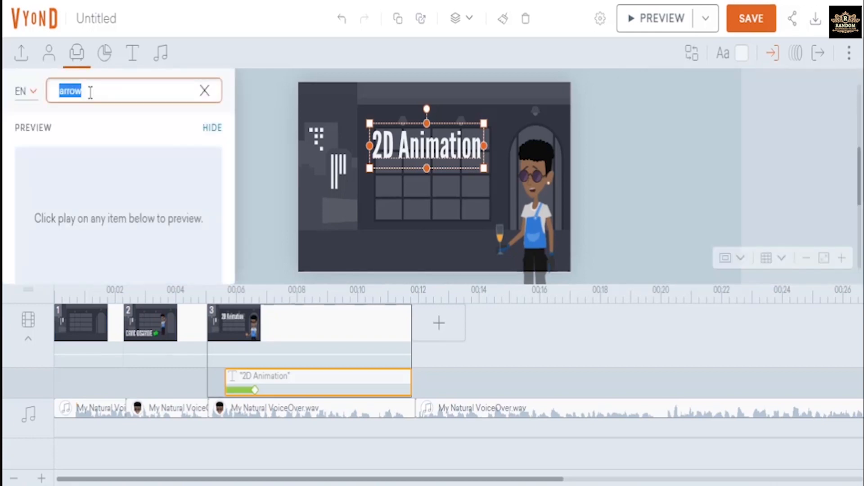
pyautogui.write('shape')
pyautogui.press('Return')
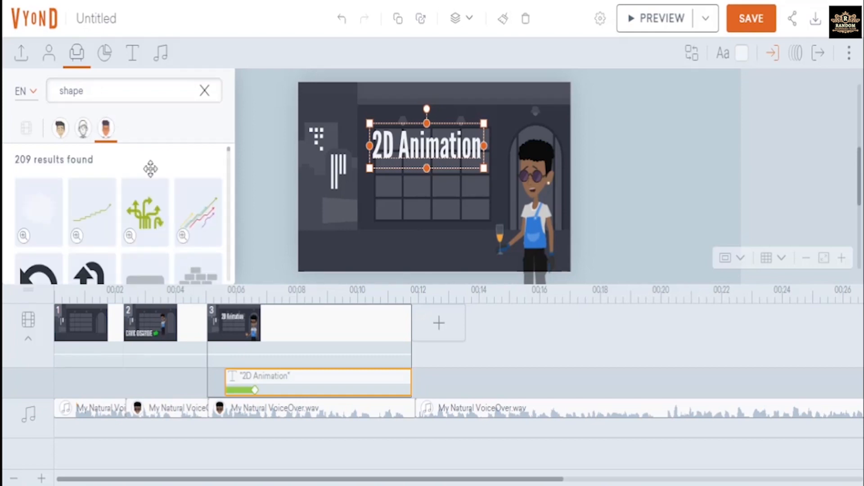
pyautogui.scroll(-2, 161, 246)
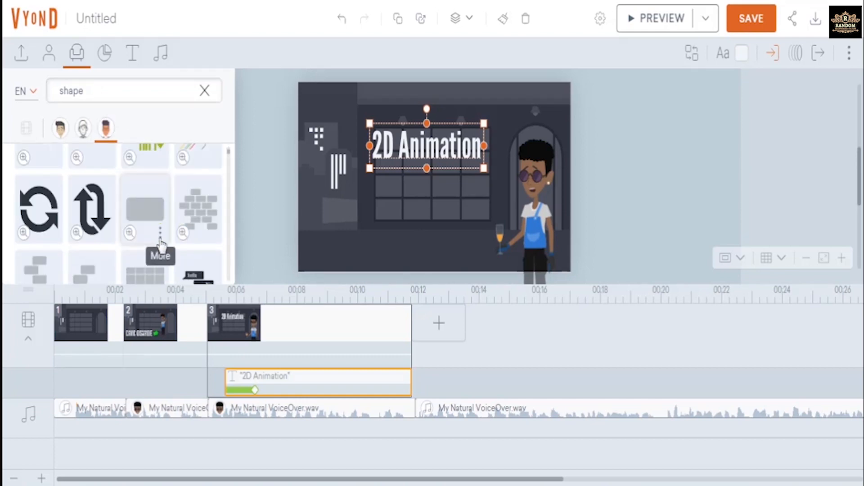
pyautogui.click(148, 216)
pyautogui.click(148, 215)
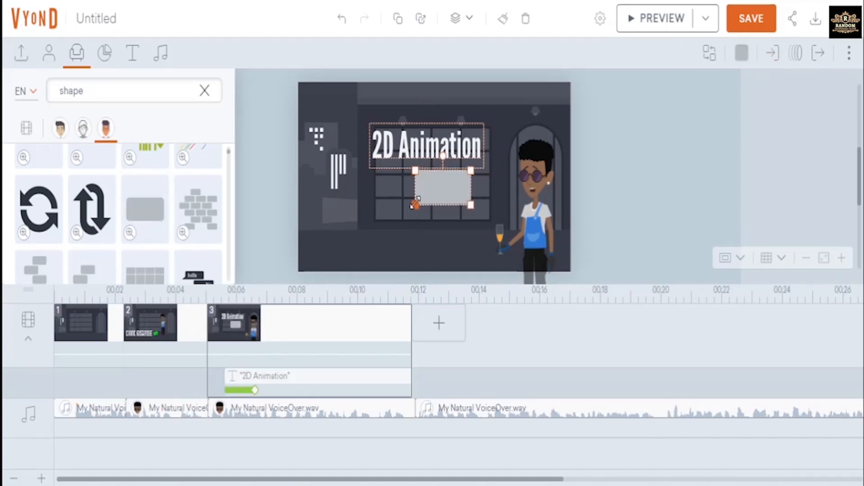
# Enlarge the grey rounded rectangle to the width of the "2D Animation" title and place it just below the title.
pyautogui.moveTo(415, 206); pyautogui.dragTo(360, 240)
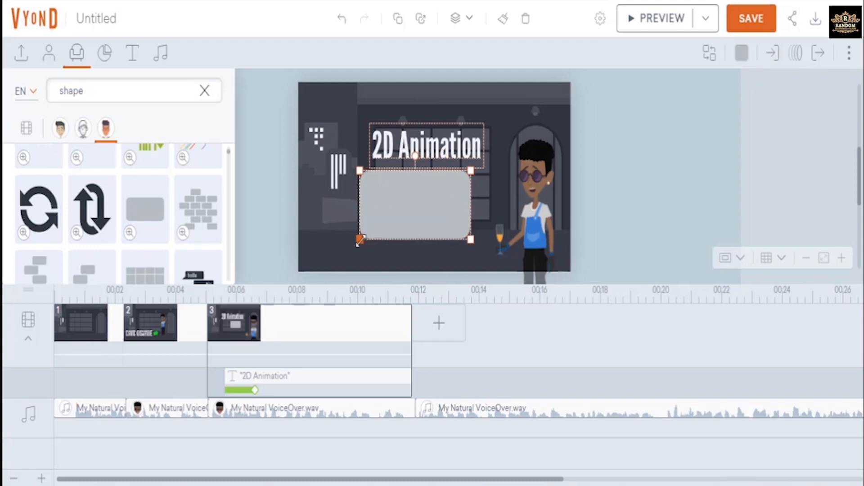
pyautogui.moveTo(412, 212)
pyautogui.mouseDown()
pyautogui.moveTo(435, 210)
pyautogui.moveTo(424, 209)
pyautogui.mouseUp()
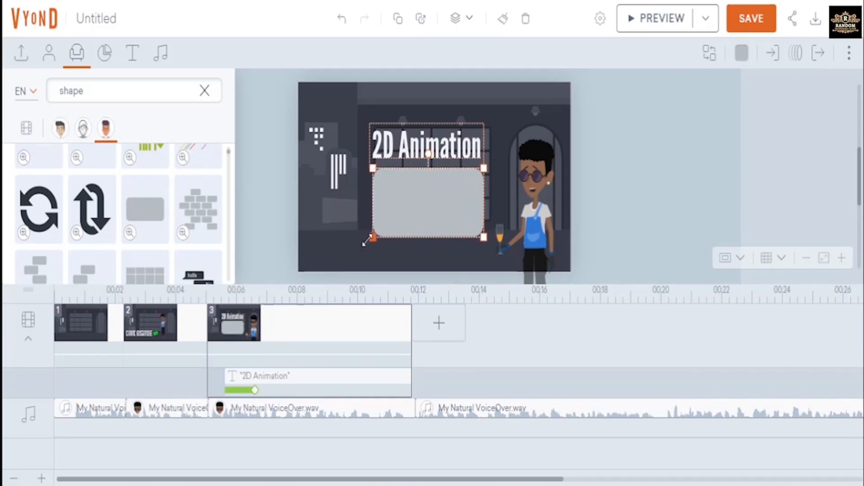
pyautogui.moveTo(368, 240); pyautogui.dragTo(366, 241)
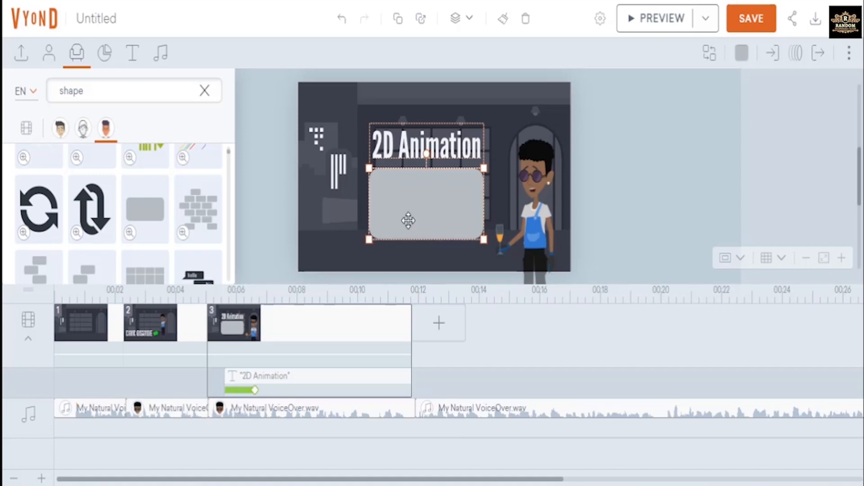
pyautogui.moveTo(412, 221); pyautogui.dragTo(414, 226)
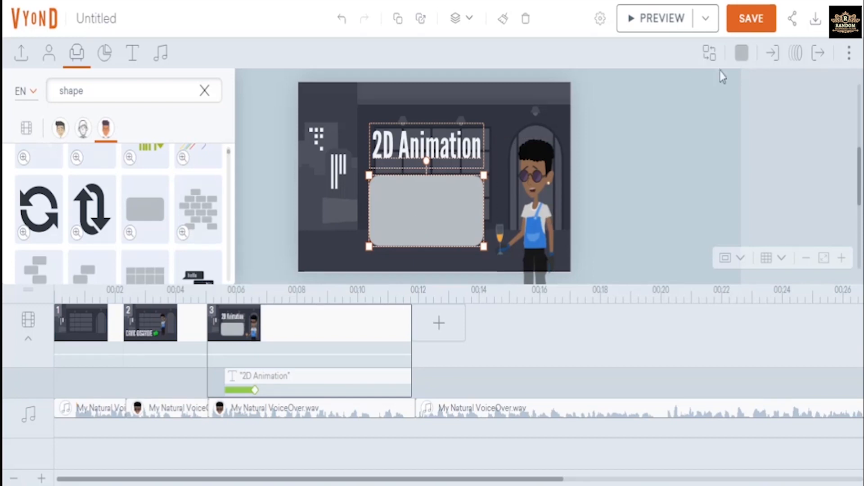
# Recolour the grey rounded rectangle with the eyedropper, sampling the blue (#357ACE) of the standing character's apron.
pyautogui.click(741, 61)
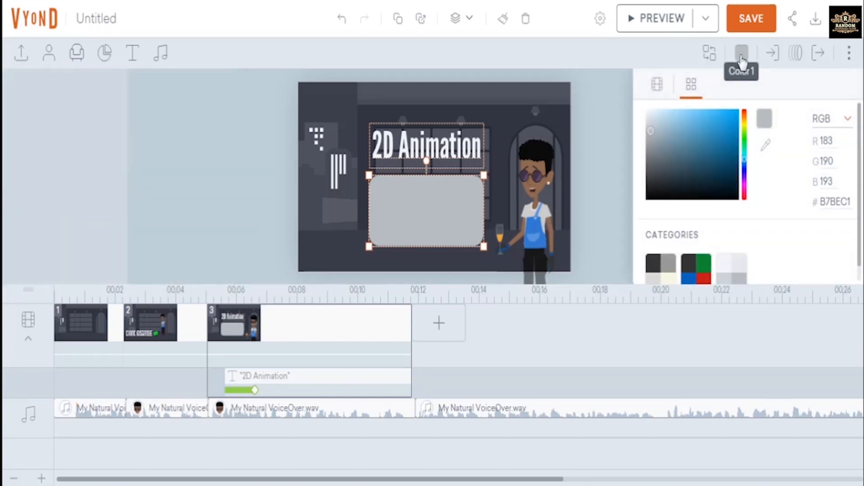
pyautogui.click(741, 61)
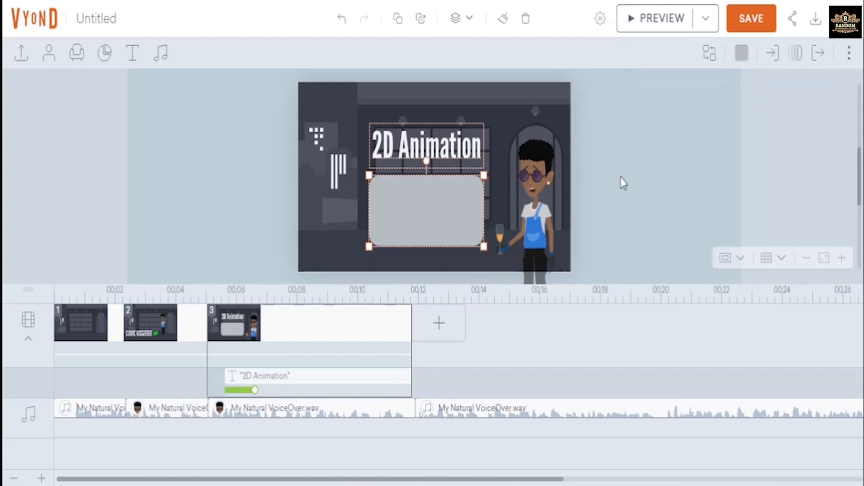
pyautogui.click(741, 55)
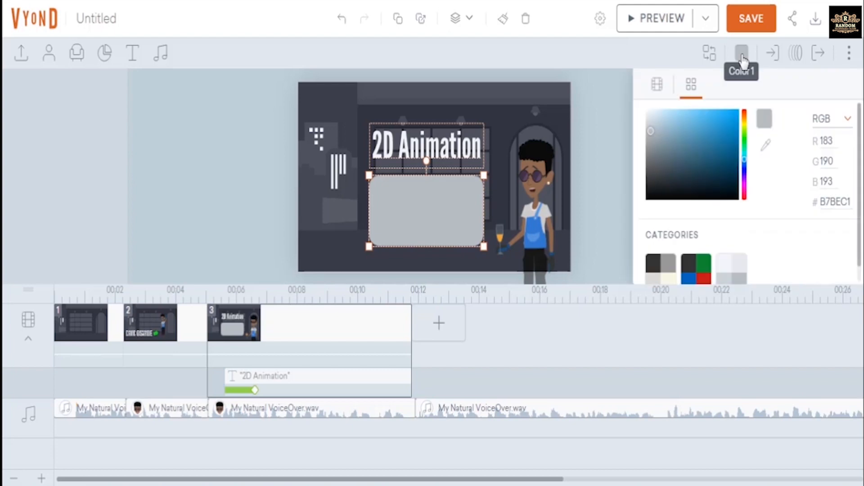
pyautogui.click(767, 154)
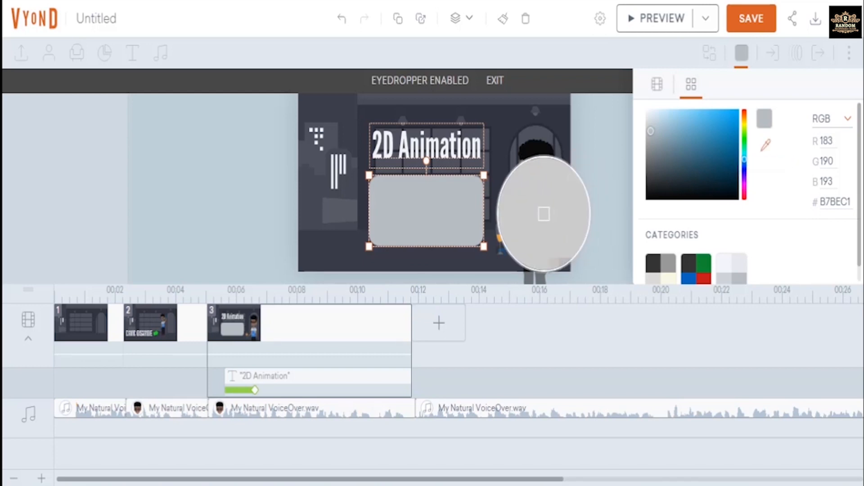
pyautogui.click(544, 214)
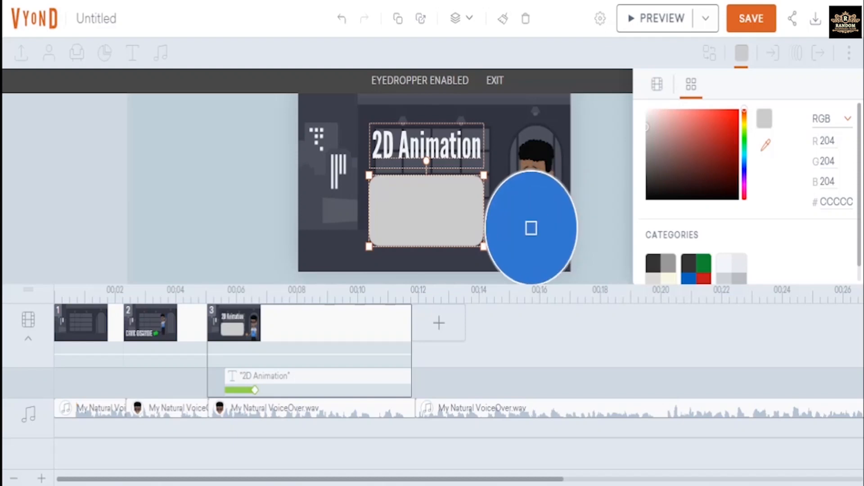
pyautogui.click(531, 228)
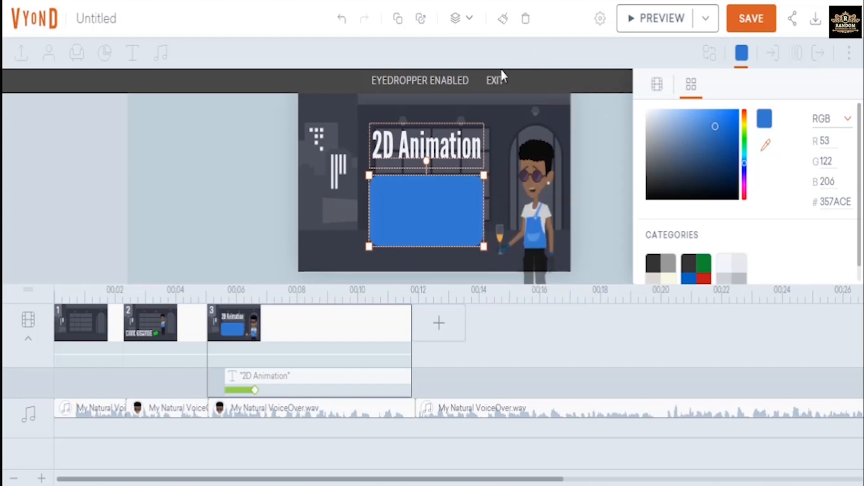
pyautogui.click(494, 80)
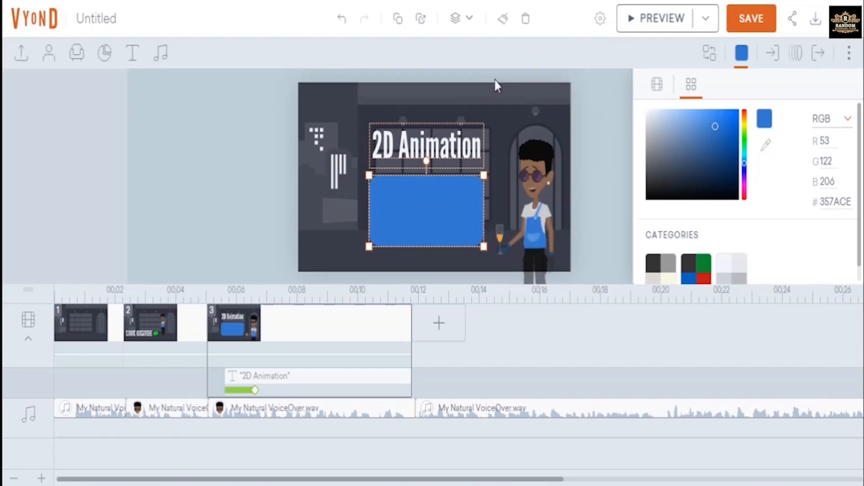
pyautogui.click(602, 138)
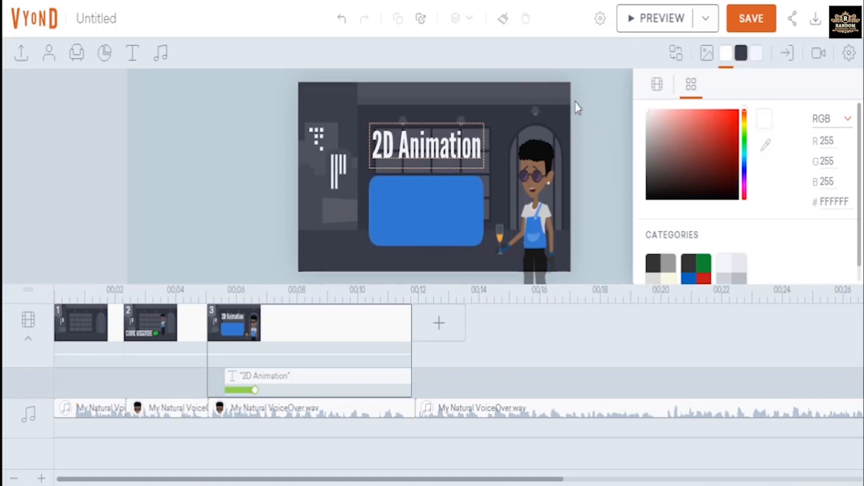
# Add two Whiteboard Animation casual characters to the third scene: the man in the dark jacket and the dark-haired woman in a skirt.
pyautogui.click(49, 54)
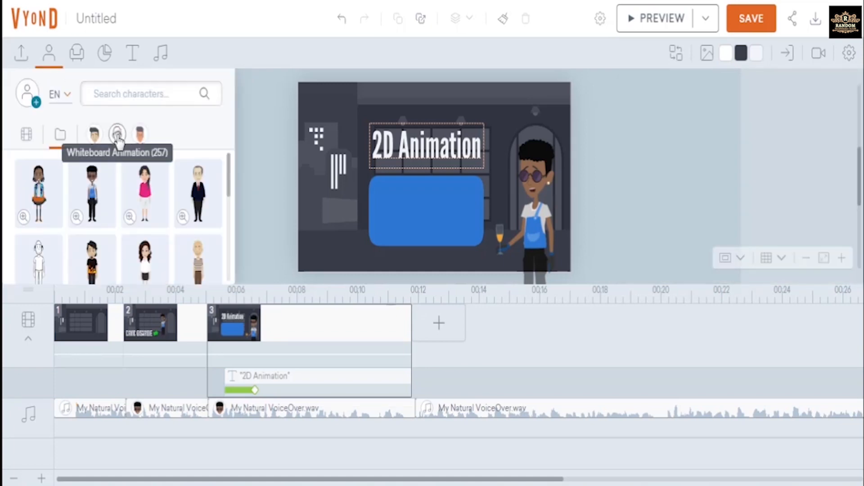
pyautogui.click(117, 135)
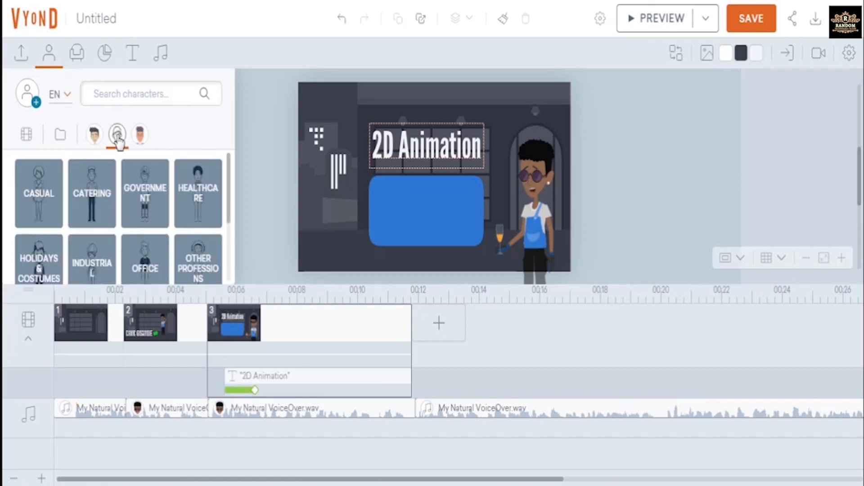
pyautogui.click(39, 194)
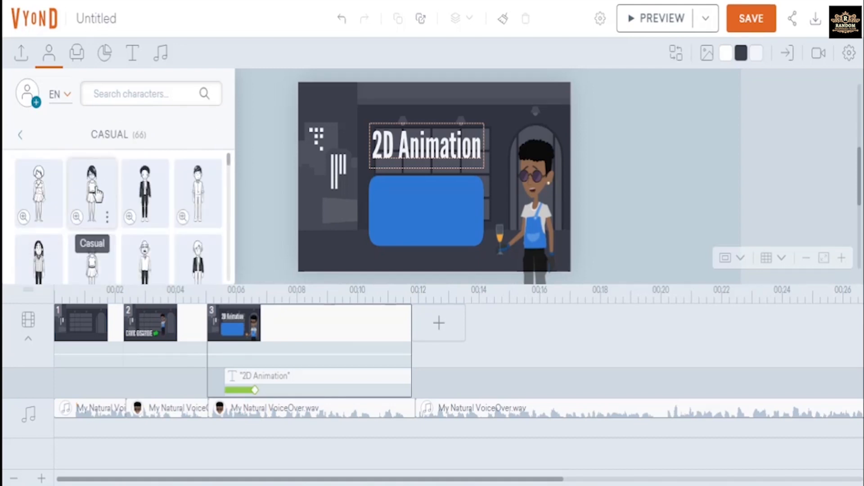
pyautogui.click(147, 184)
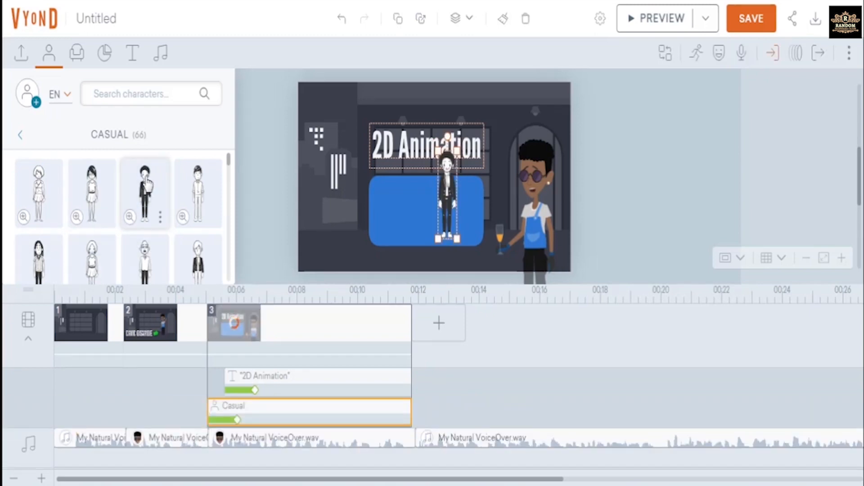
pyautogui.click(90, 197)
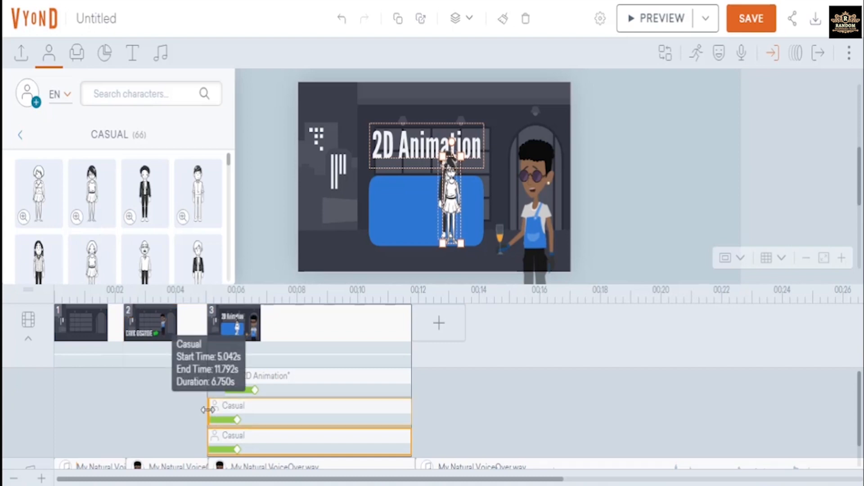
# Stagger the whiteboard characters' entrances on the timeline, starting the man at about 6.7 s and the woman at about 7.8 s.
pyautogui.moveTo(208, 406); pyautogui.dragTo(259, 411)
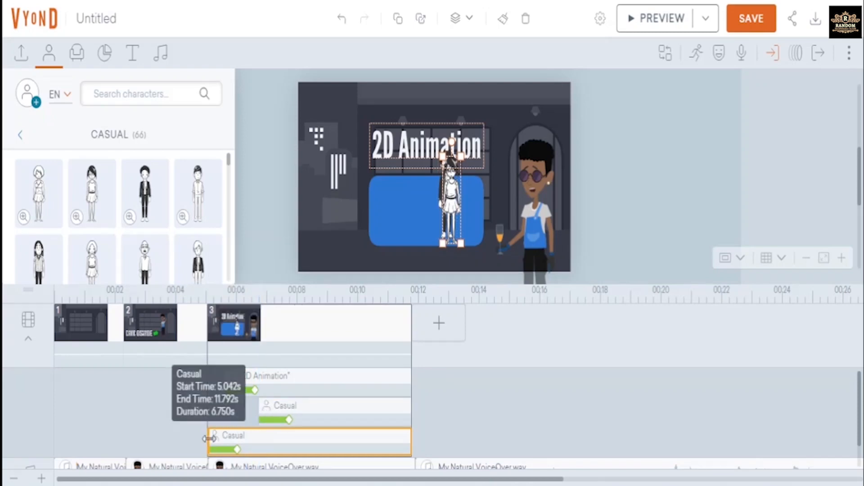
pyautogui.moveTo(209, 437); pyautogui.dragTo(288, 421)
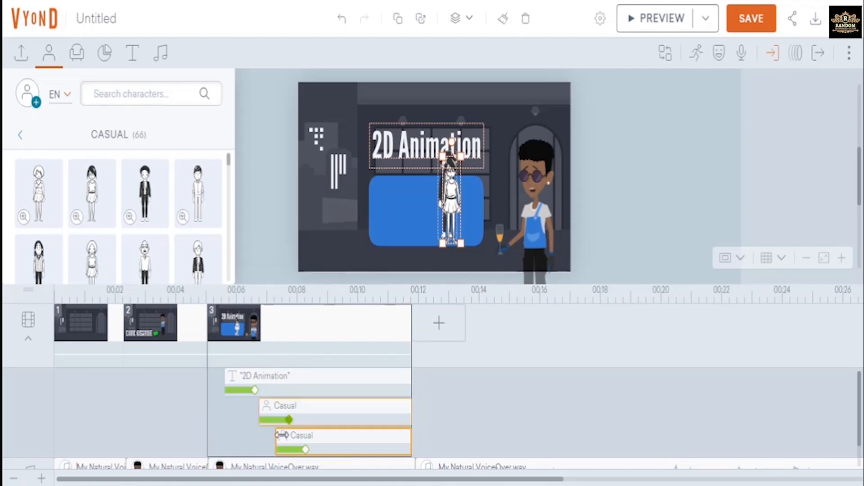
pyautogui.moveTo(286, 437); pyautogui.dragTo(292, 437)
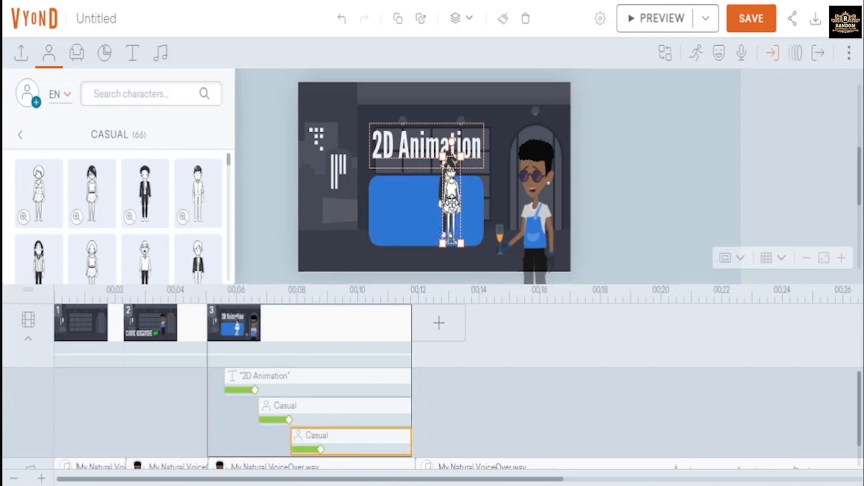
# Move the whiteboard woman onto the left part of the blue rectangle and shrink her to roughly its height.
pyautogui.moveTo(451, 203); pyautogui.dragTo(393, 217)
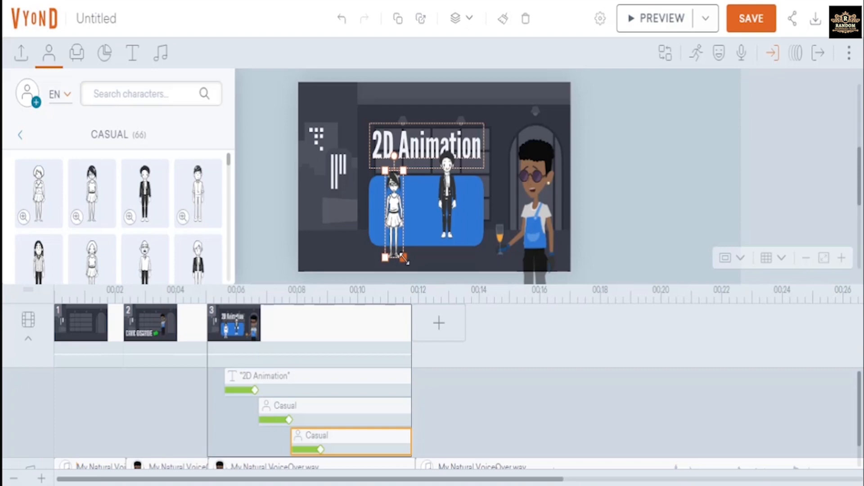
pyautogui.moveTo(405, 260); pyautogui.dragTo(402, 248)
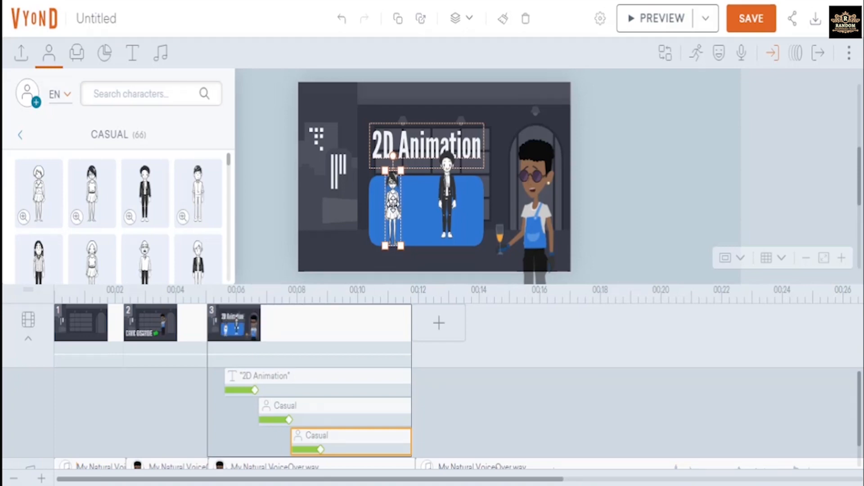
pyautogui.moveTo(393, 201); pyautogui.dragTo(393, 203)
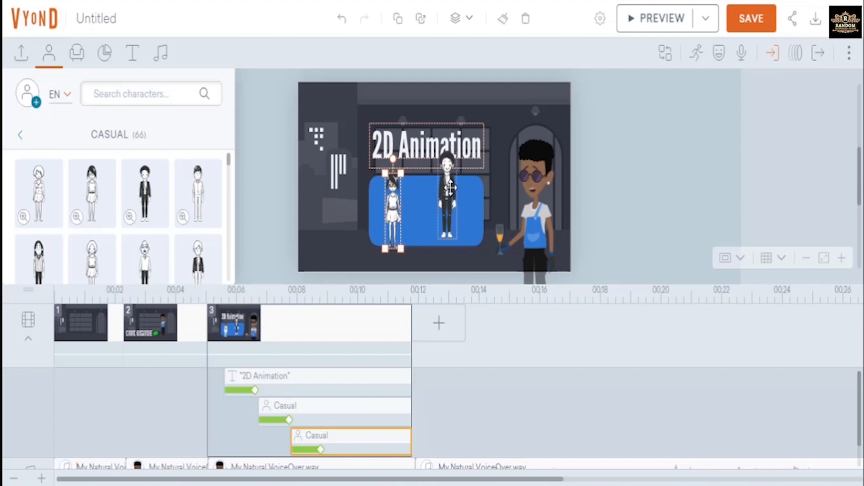
# Shrink the whiteboard man to the woman's height and place the pair at opposite ends of the blue rectangle, woman left and man right.
pyautogui.click(450, 188)
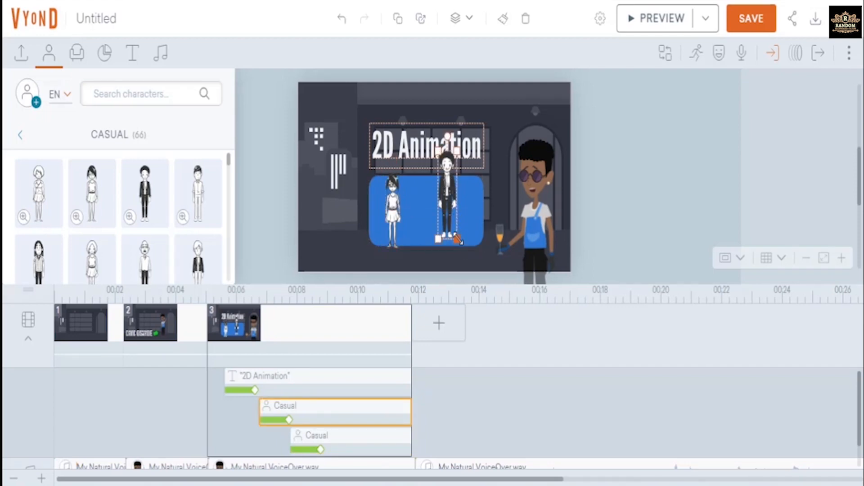
pyautogui.moveTo(458, 240); pyautogui.dragTo(456, 228)
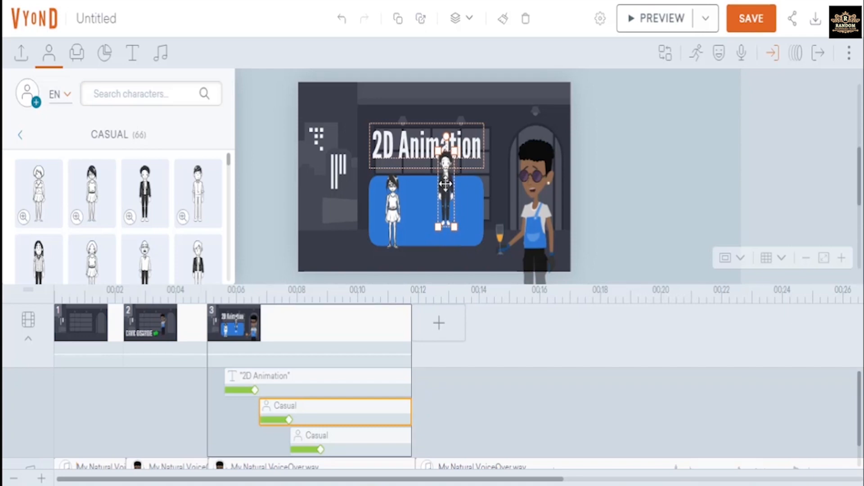
pyautogui.moveTo(445, 184); pyautogui.dragTo(453, 208)
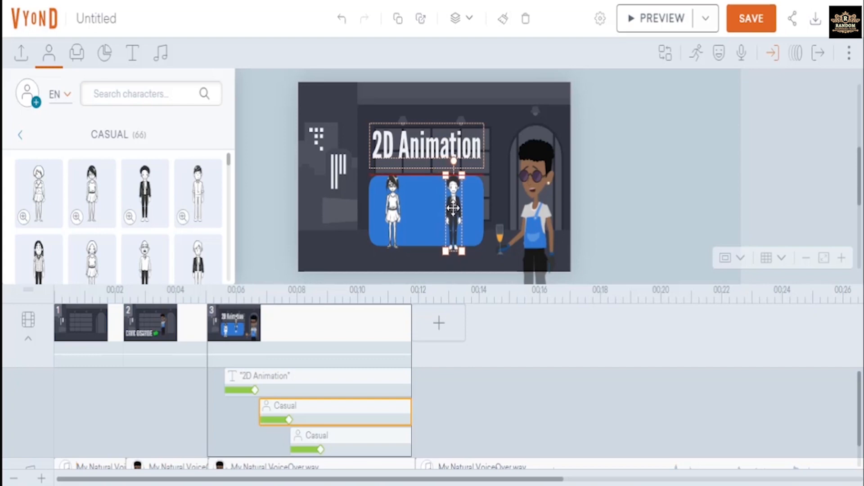
pyautogui.moveTo(453, 208); pyautogui.dragTo(453, 208)
pyautogui.moveTo(454, 208); pyautogui.dragTo(469, 206)
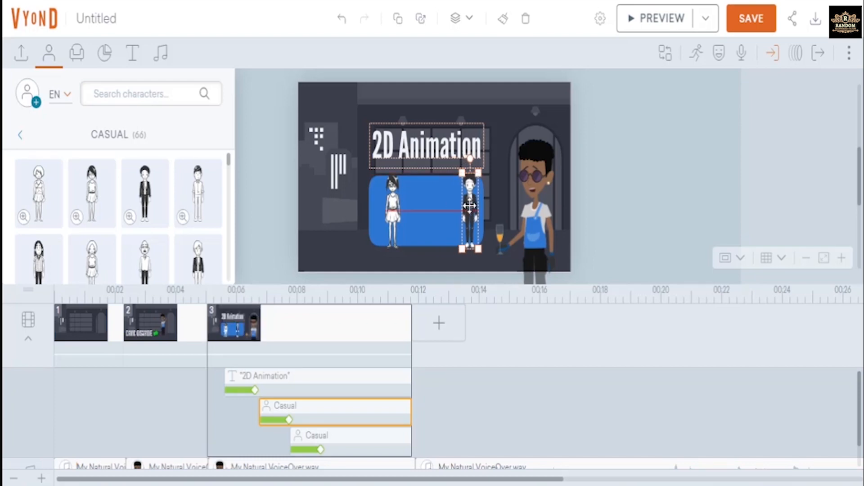
pyautogui.click(392, 203)
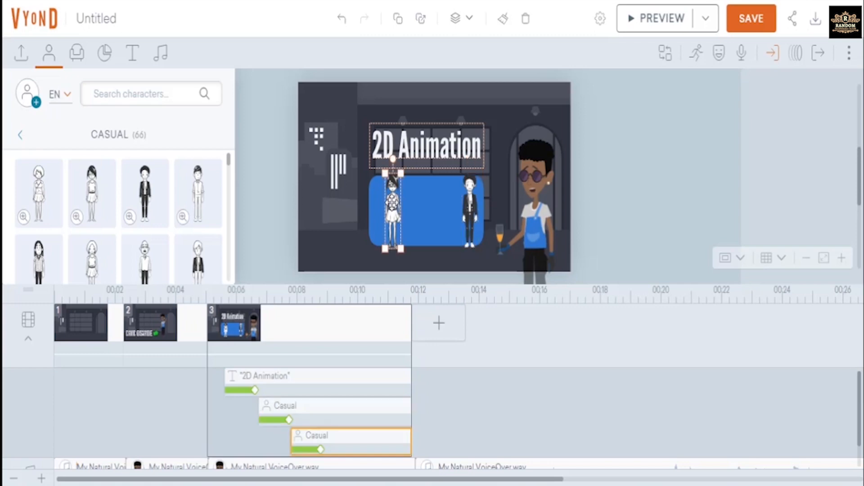
pyautogui.moveTo(392, 203); pyautogui.dragTo(380, 205)
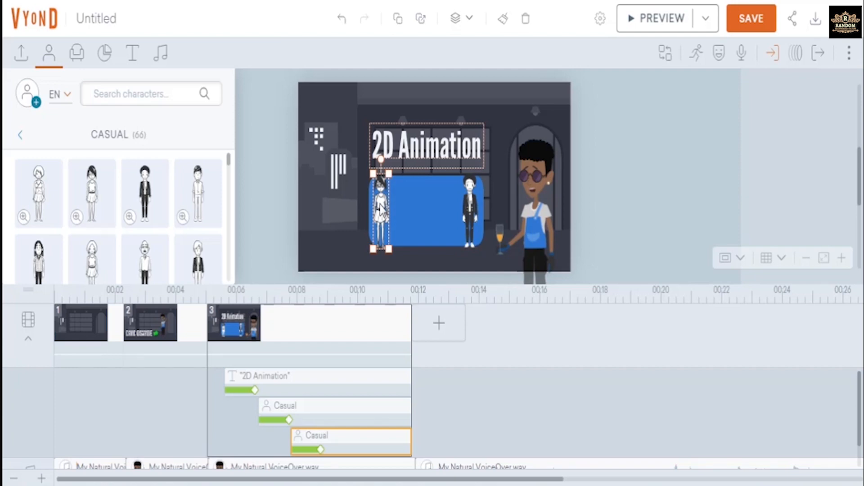
# Search the actions for "rain" and apply the In rain - Running action to the whiteboard woman.
pyautogui.click(696, 54)
pyautogui.click(716, 90)
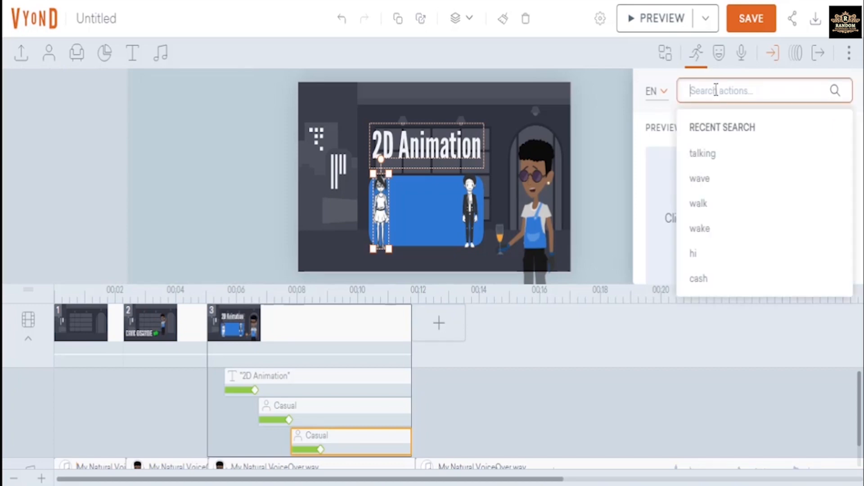
pyautogui.write('rain')
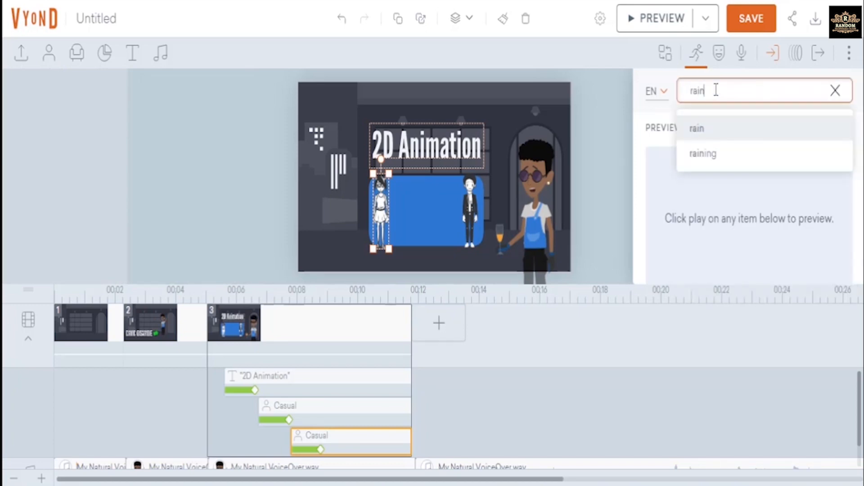
pyautogui.press('Return')
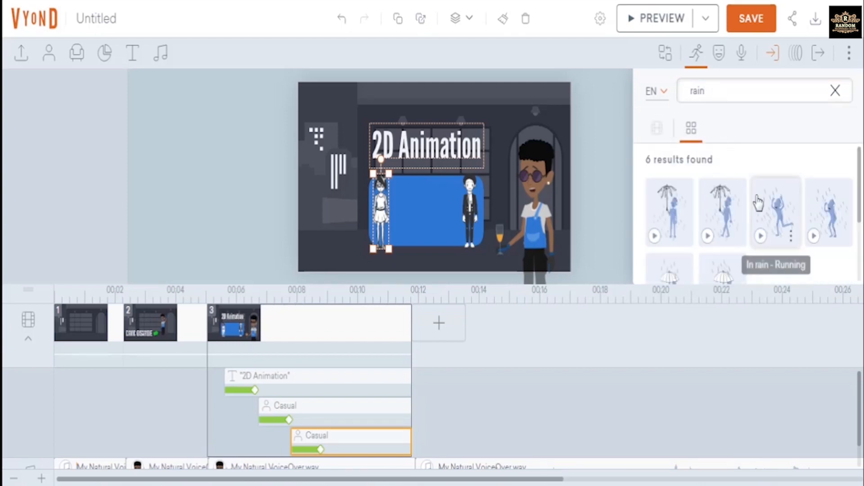
pyautogui.click(760, 235)
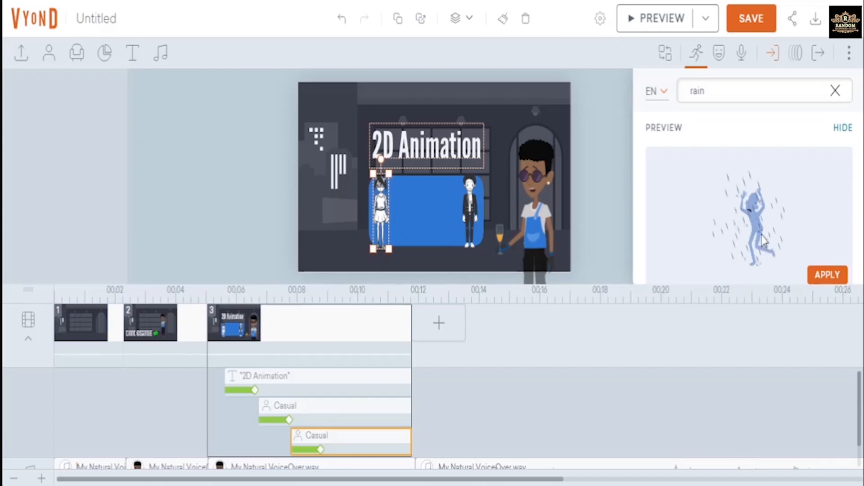
pyautogui.click(827, 275)
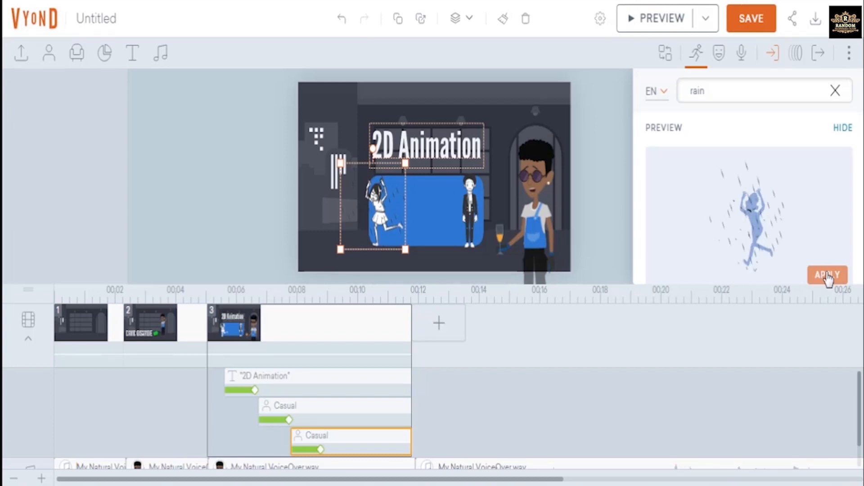
pyautogui.click(844, 127)
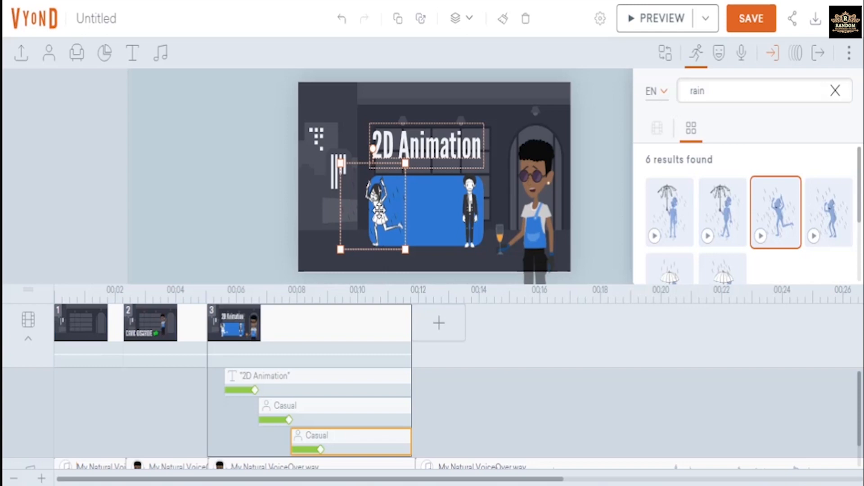
# Move the whiteboard woman off the stage beyond the host and shift her one layer backward.
pyautogui.moveTo(379, 209); pyautogui.dragTo(600, 211)
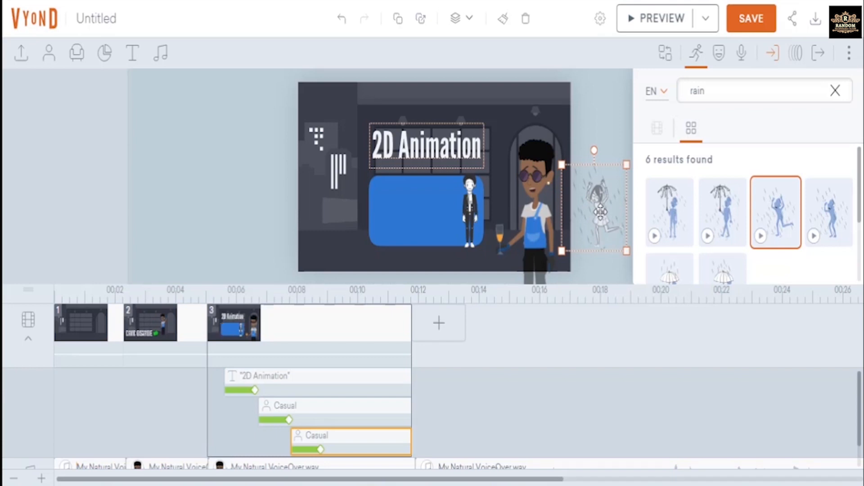
pyautogui.moveTo(600, 211); pyautogui.dragTo(603, 212)
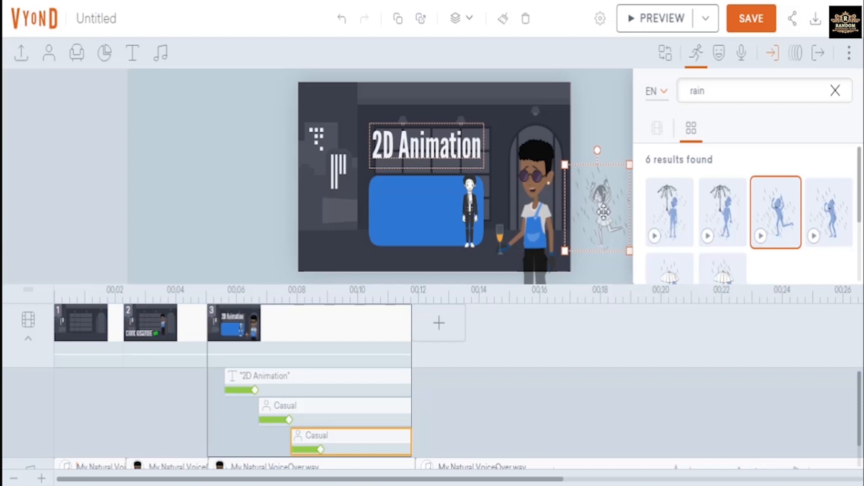
pyautogui.rightClick(601, 211)
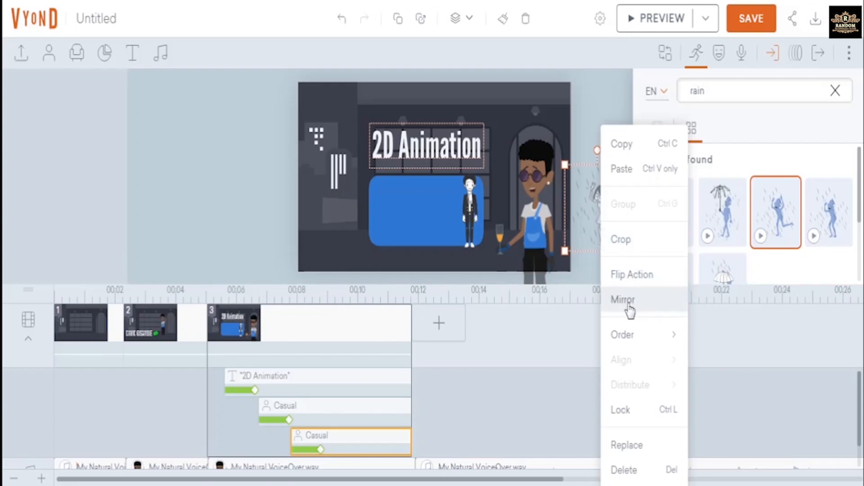
pyautogui.moveTo(630, 348)
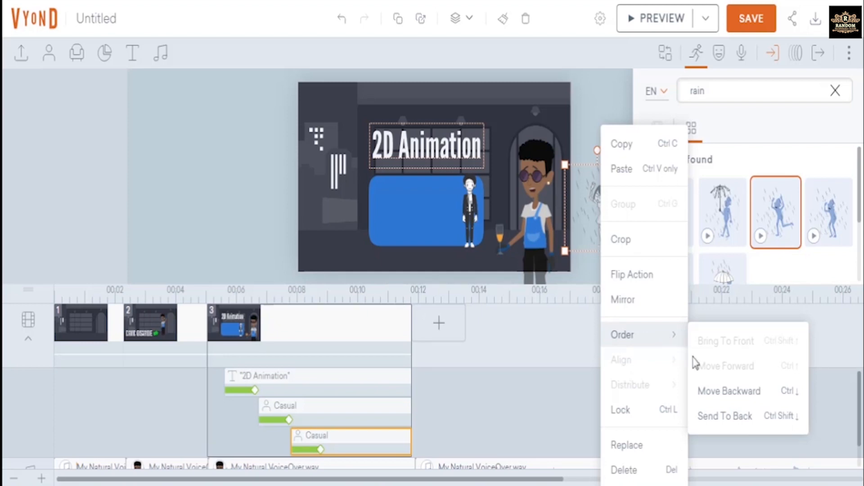
pyautogui.click(704, 395)
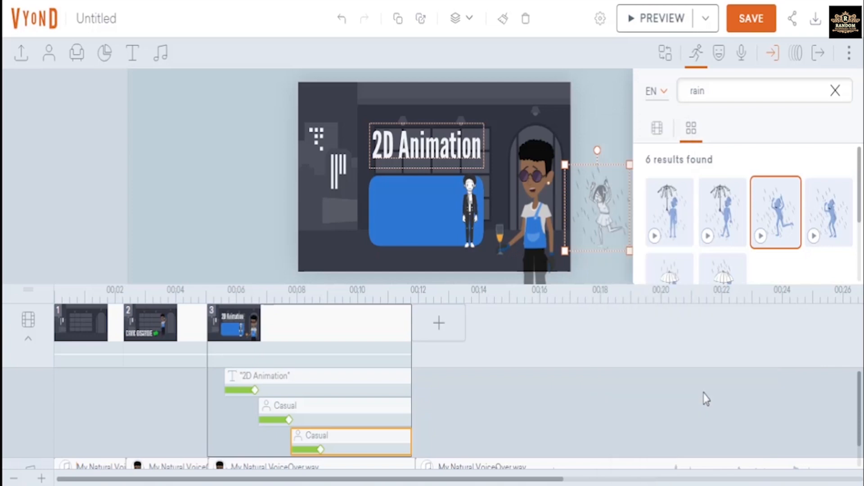
# Place the whiteboard woman over the host and move her backward one layer in the stacking order.
pyautogui.moveTo(604, 211); pyautogui.dragTo(544, 205)
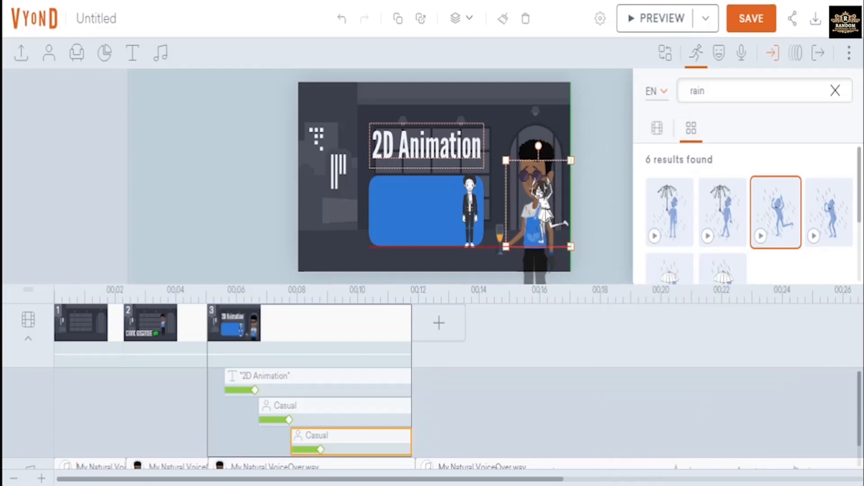
pyautogui.rightClick(545, 214)
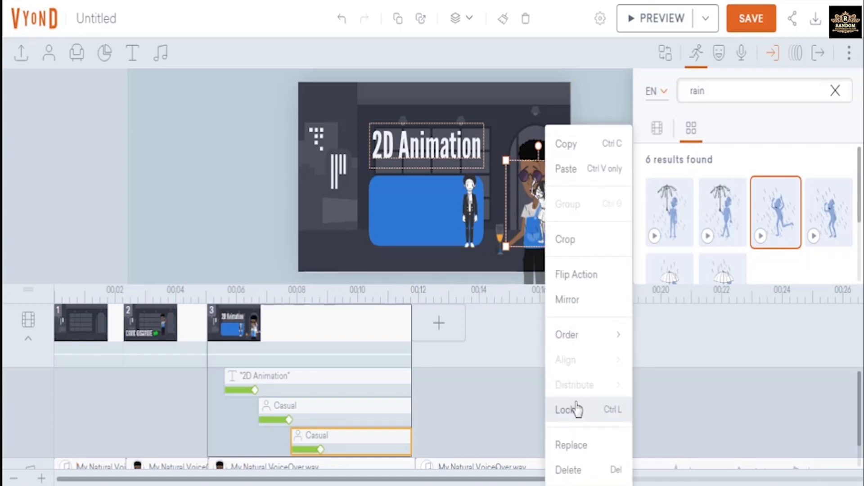
pyautogui.moveTo(595, 342)
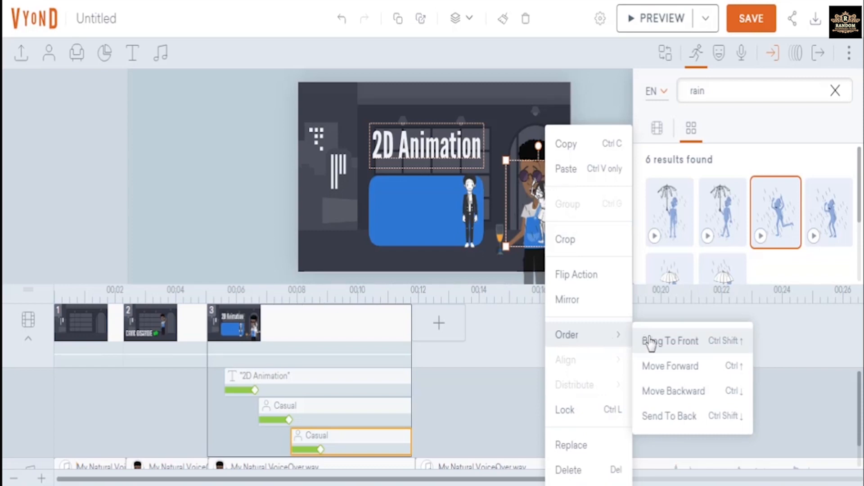
pyautogui.click(670, 392)
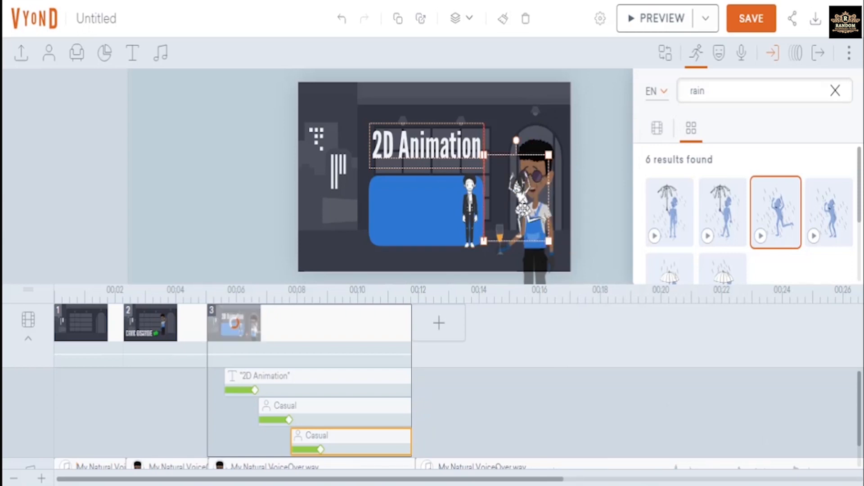
# Adjust the whiteboard woman's position over the host and send her to the back of the stacking order.
pyautogui.moveTo(522, 208); pyautogui.dragTo(532, 208)
pyautogui.rightClick(532, 208)
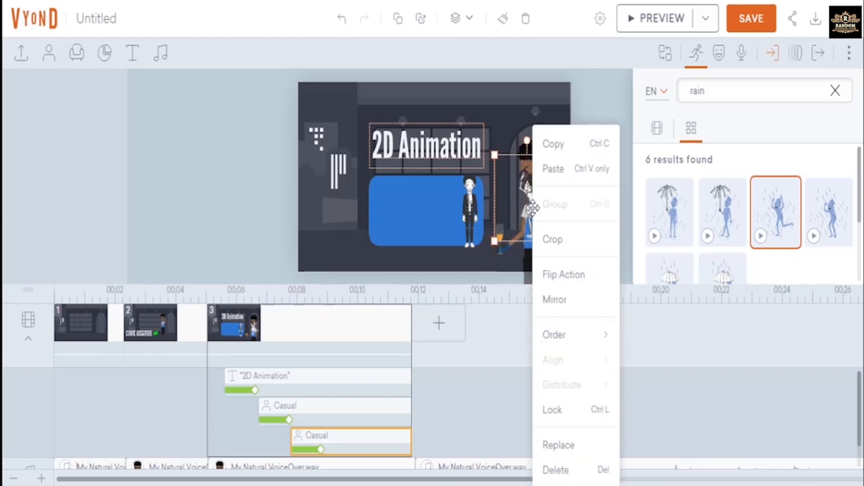
pyautogui.moveTo(573, 334)
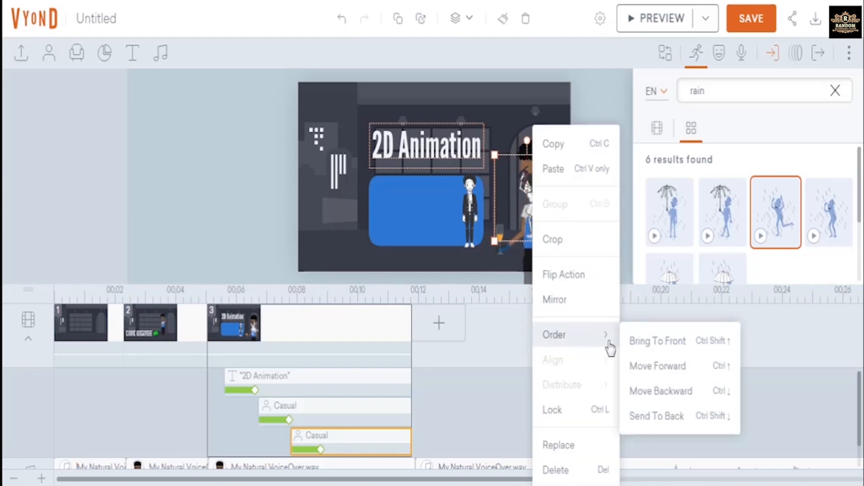
pyautogui.click(655, 417)
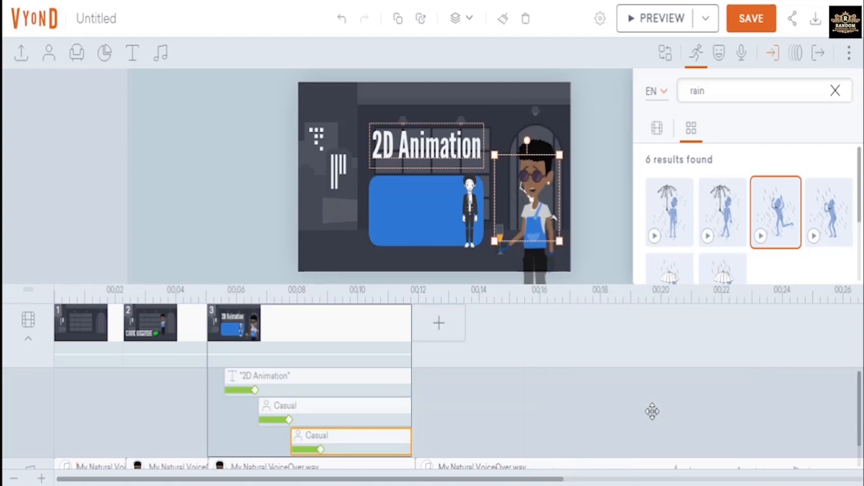
# Bring the whiteboard woman to the front and place her just left of the whiteboard man on the blue rectangle.
pyautogui.click(522, 206)
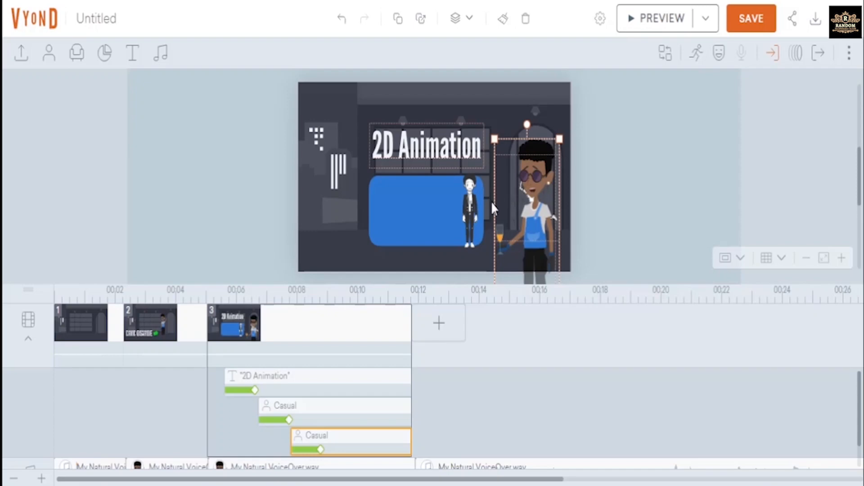
pyautogui.click(382, 442)
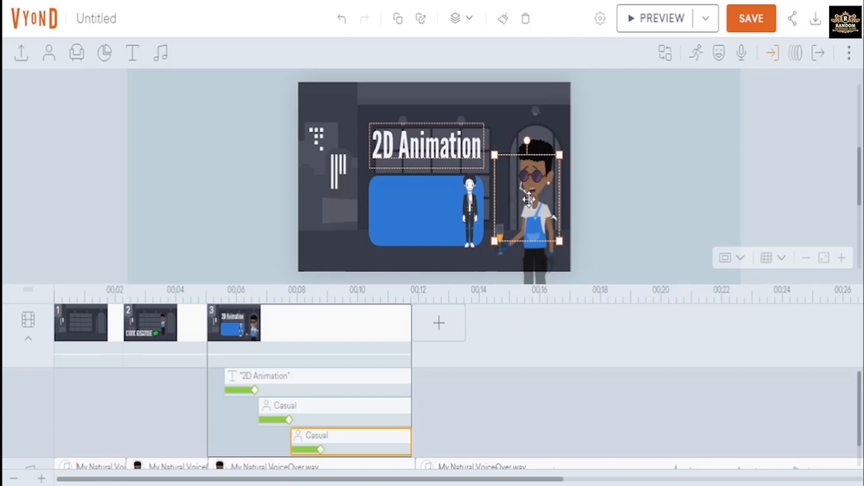
pyautogui.moveTo(527, 198); pyautogui.dragTo(499, 205)
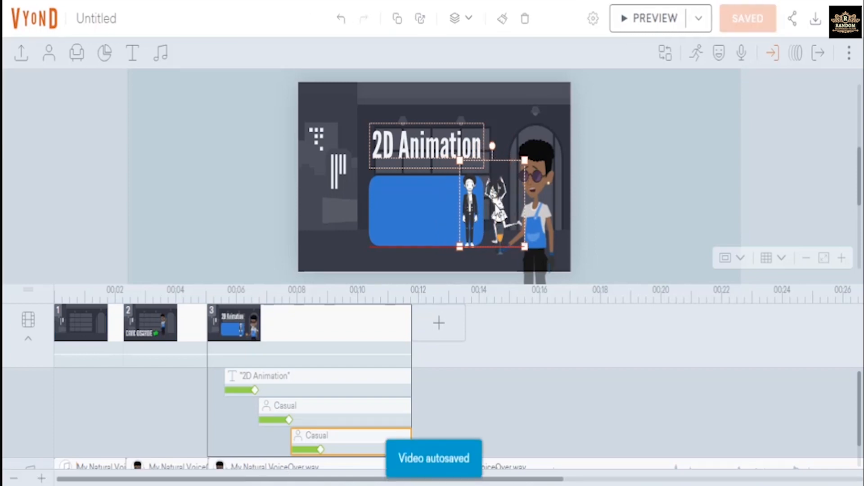
pyautogui.rightClick(495, 204)
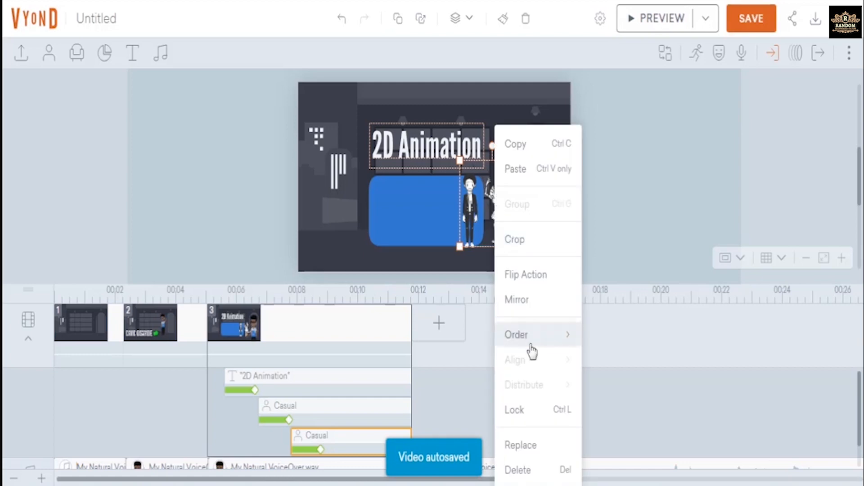
pyautogui.moveTo(532, 343)
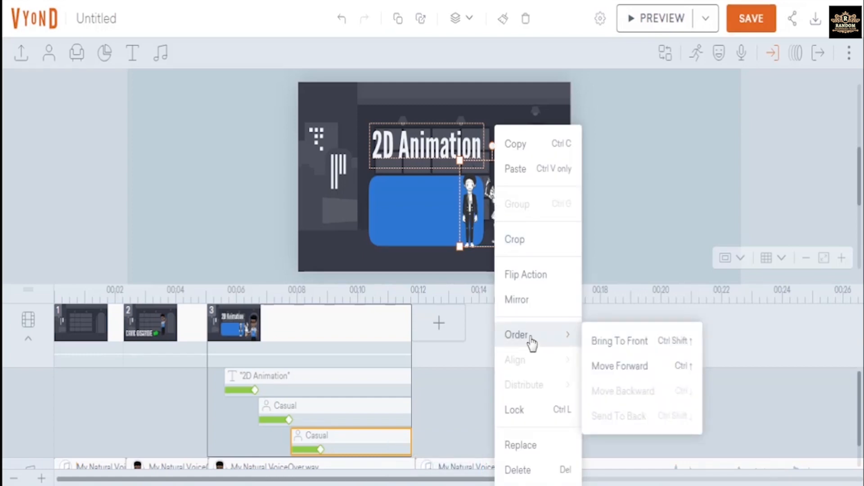
pyautogui.click(607, 346)
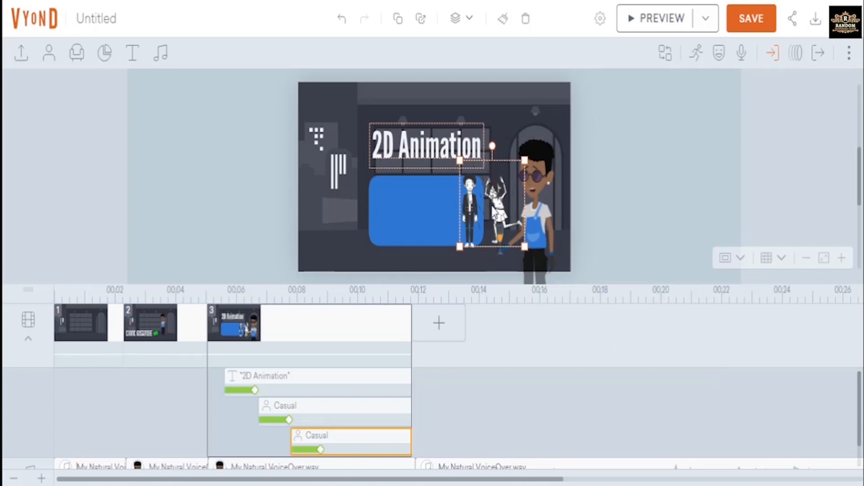
pyautogui.moveTo(493, 194); pyautogui.dragTo(450, 200)
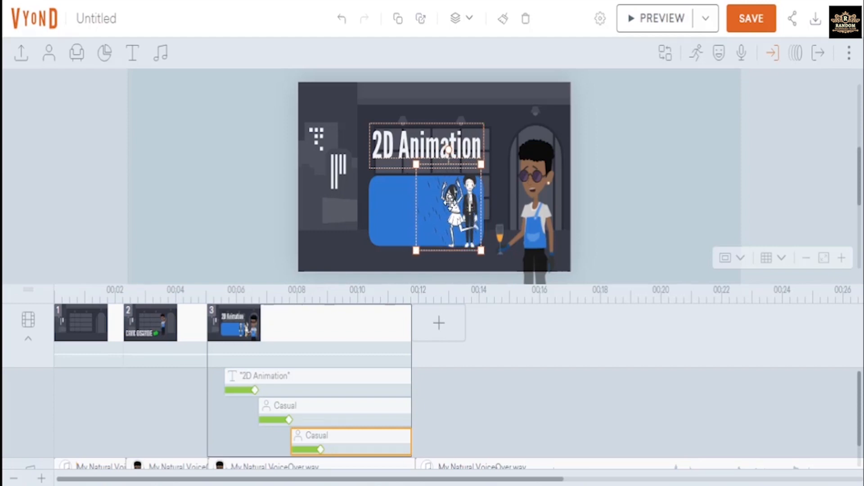
pyautogui.click(540, 220)
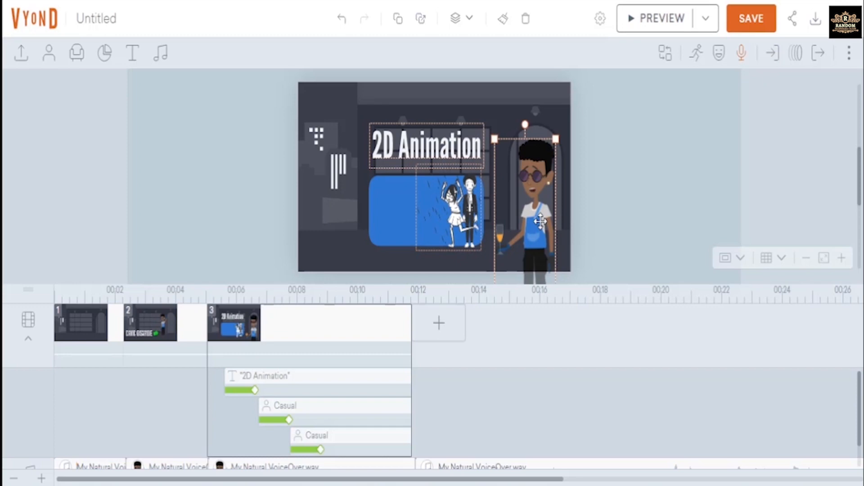
# Bring the character in sunglasses holding a drink to the front of scene 3.
pyautogui.rightClick(540, 205)
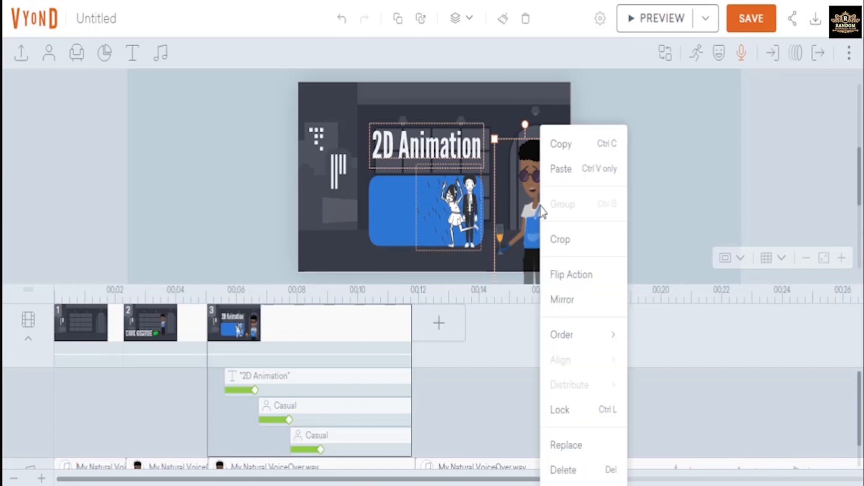
pyautogui.moveTo(587, 343)
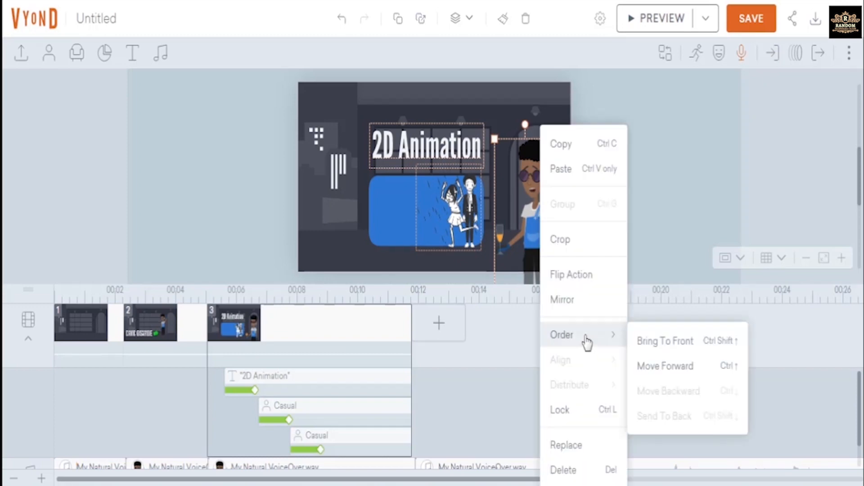
pyautogui.click(653, 342)
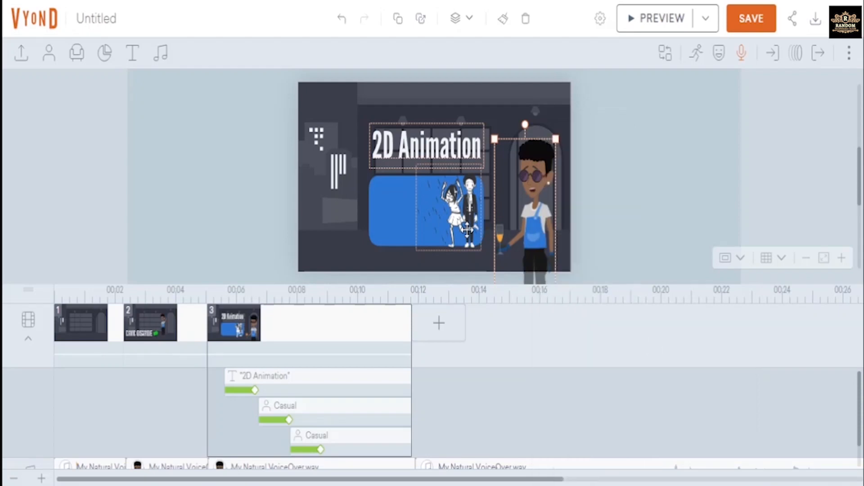
# Move the girl dancing in the rain off the stage, just beyond the scene's right edge.
pyautogui.moveTo(451, 212); pyautogui.dragTo(512, 208)
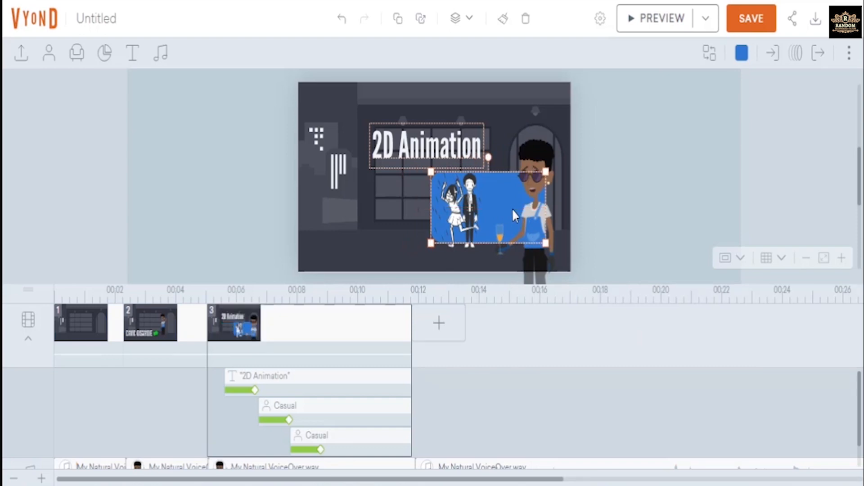
pyautogui.hotkey('ctrl', 'z')
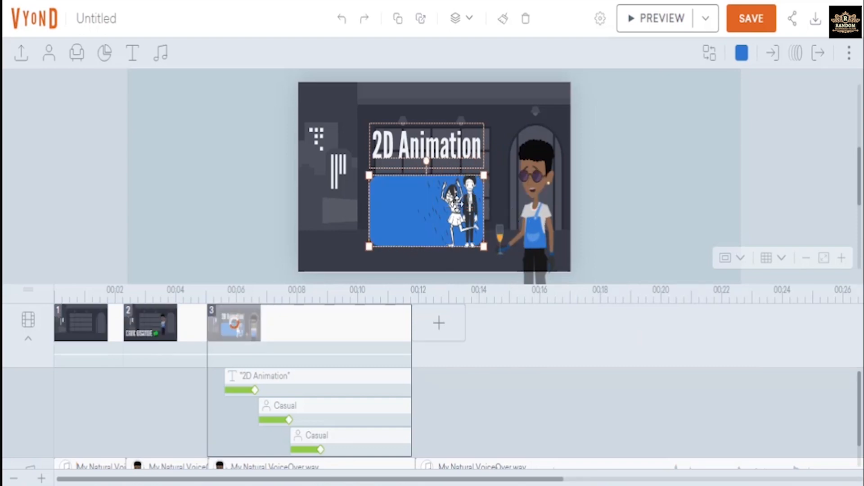
pyautogui.click(456, 204)
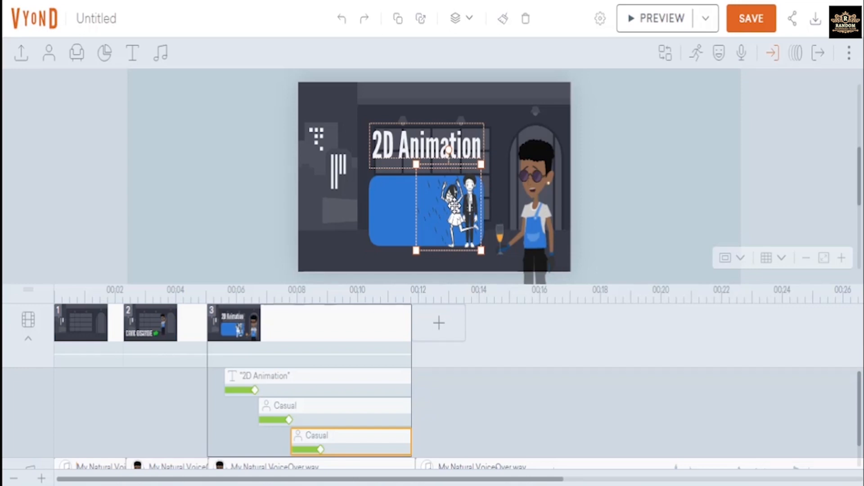
pyautogui.moveTo(454, 205); pyautogui.dragTo(606, 202)
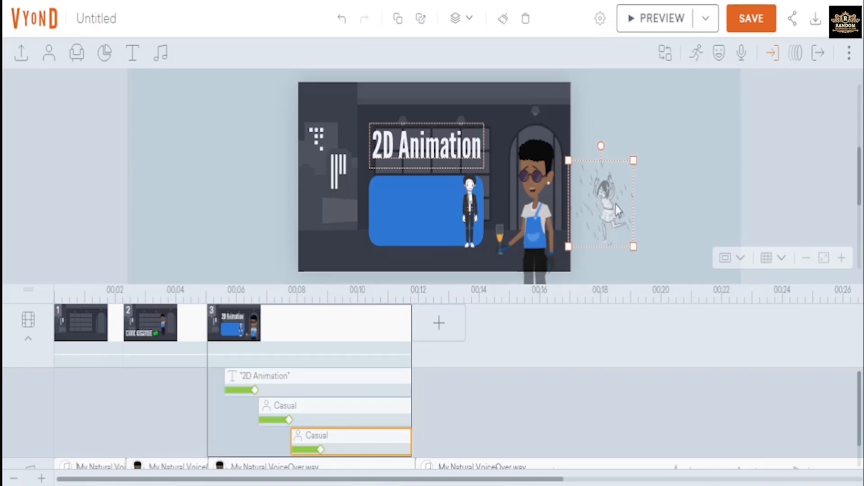
# Give the dancing girl a horizontal line motion path running leftward into the scene, starting outside its right edge.
pyautogui.click(797, 56)
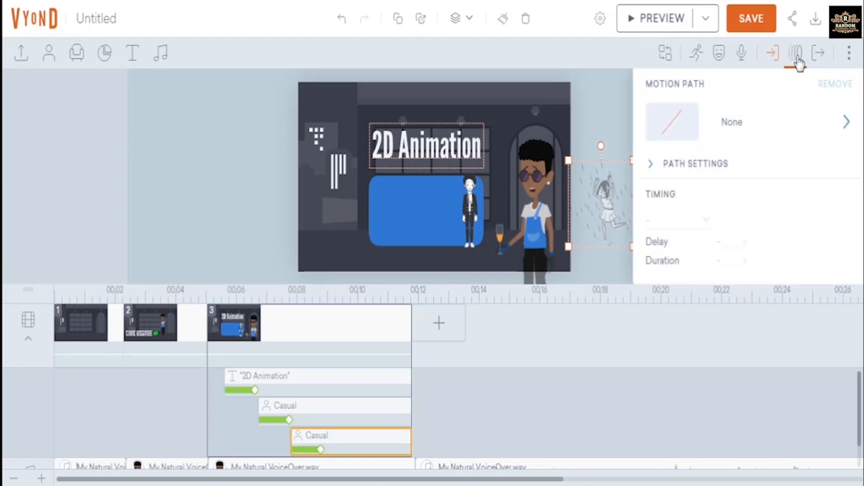
pyautogui.click(733, 128)
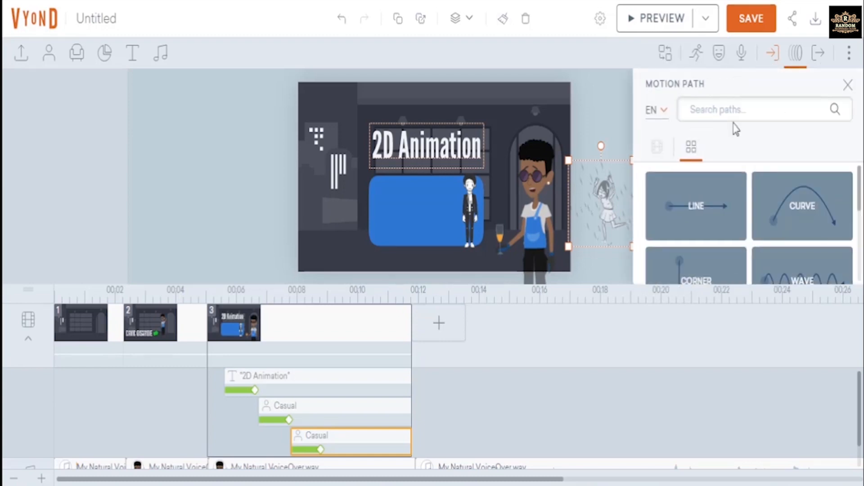
pyautogui.click(698, 206)
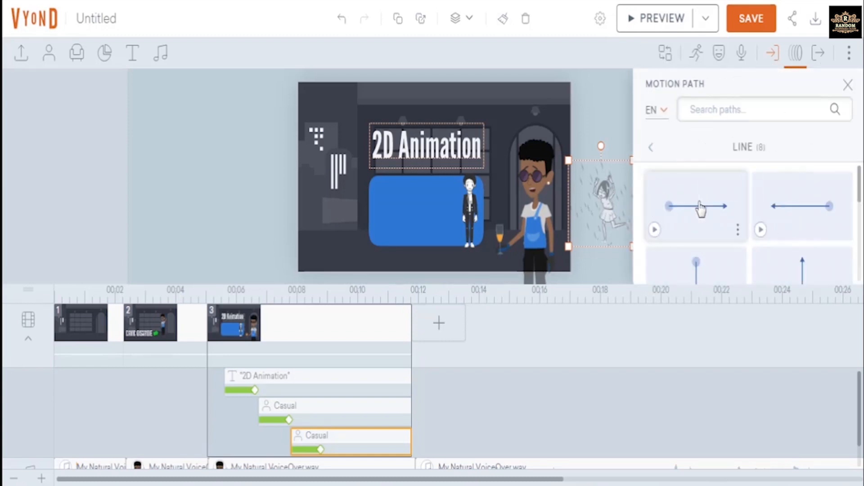
pyautogui.click(774, 209)
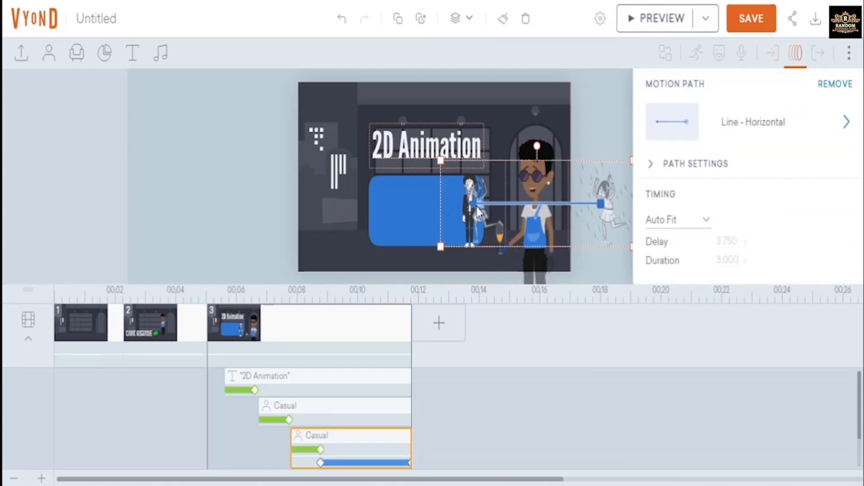
pyautogui.moveTo(475, 204); pyautogui.dragTo(442, 204)
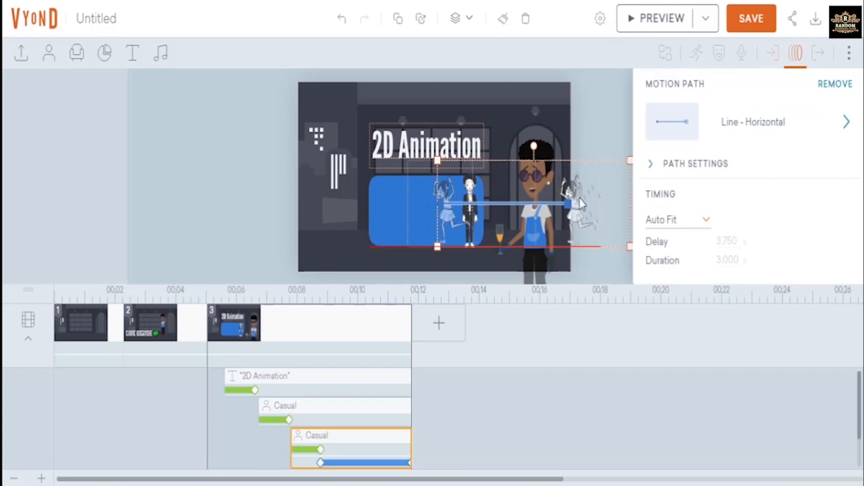
pyautogui.moveTo(568, 202); pyautogui.dragTo(599, 202)
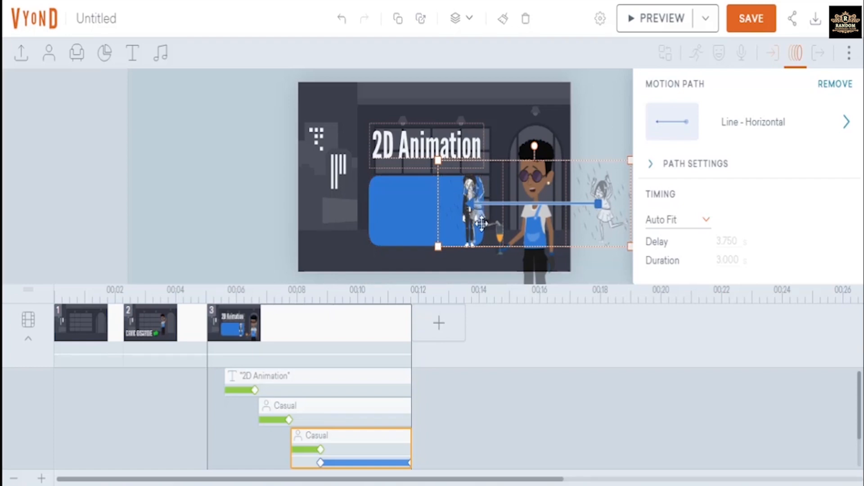
# Extend the end point of the girl's motion path across the scene to beyond its left edge.
pyautogui.click(594, 125)
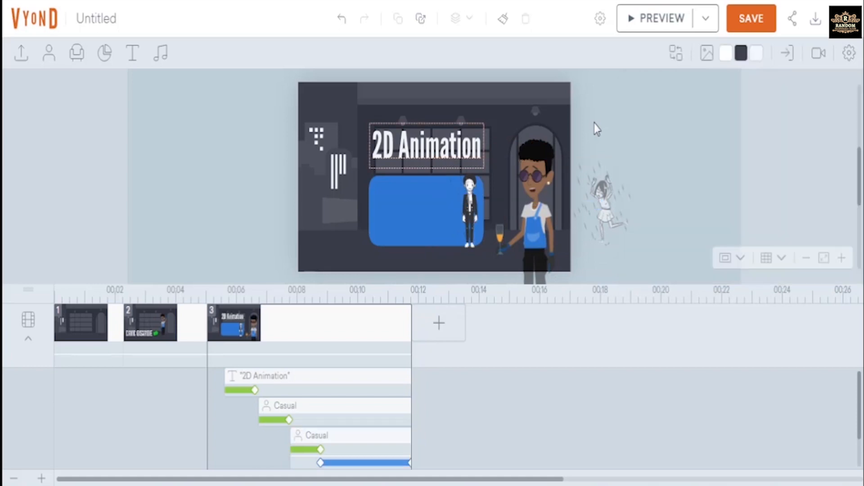
pyautogui.click(603, 204)
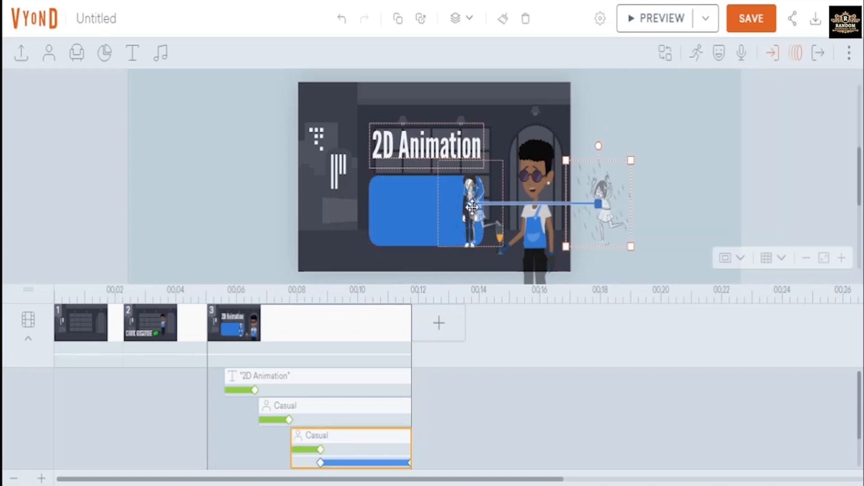
pyautogui.moveTo(471, 205); pyautogui.dragTo(263, 210)
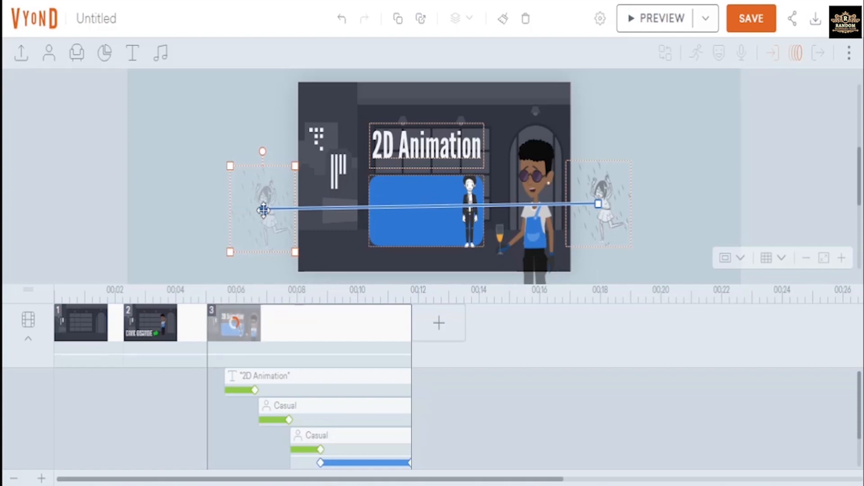
pyautogui.click(669, 210)
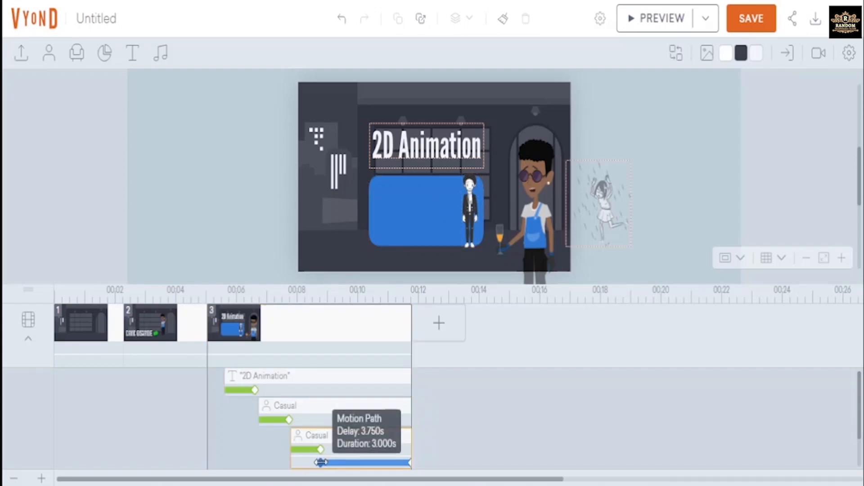
# Change the suited man's action to standing in the rain with a white umbrella, using the "rain" search results.
pyautogui.click(361, 407)
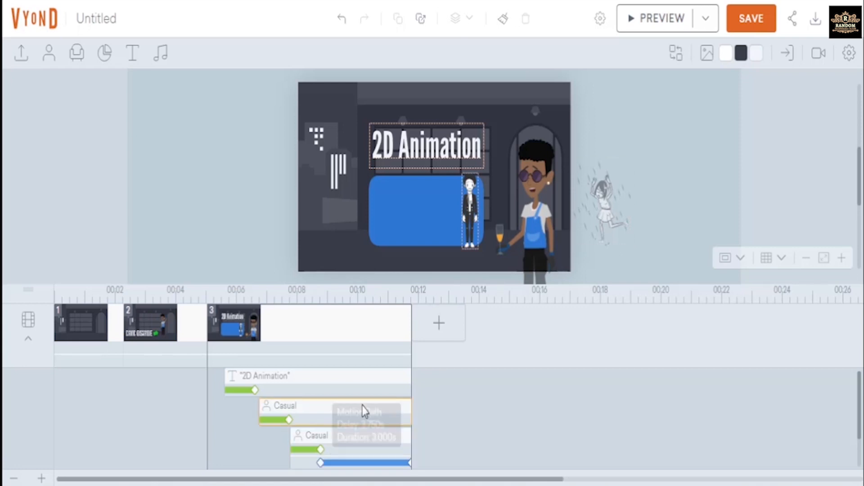
pyautogui.click(358, 408)
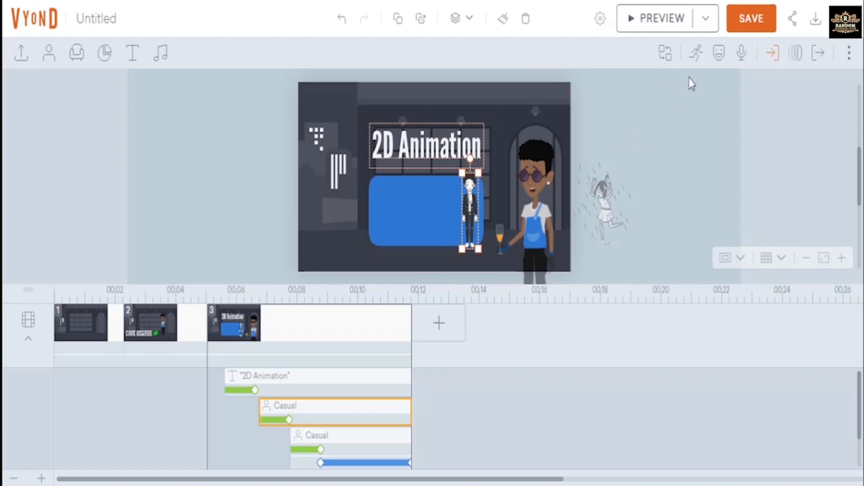
pyautogui.click(697, 63)
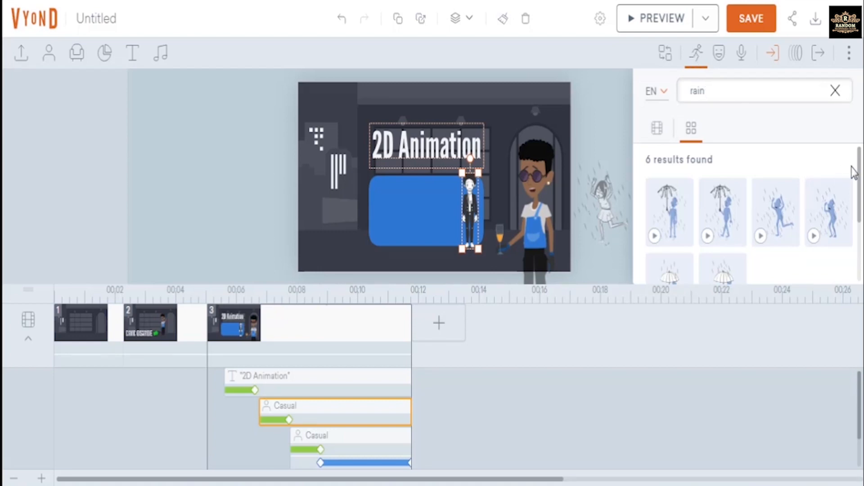
pyautogui.moveTo(859, 170); pyautogui.dragTo(859, 193)
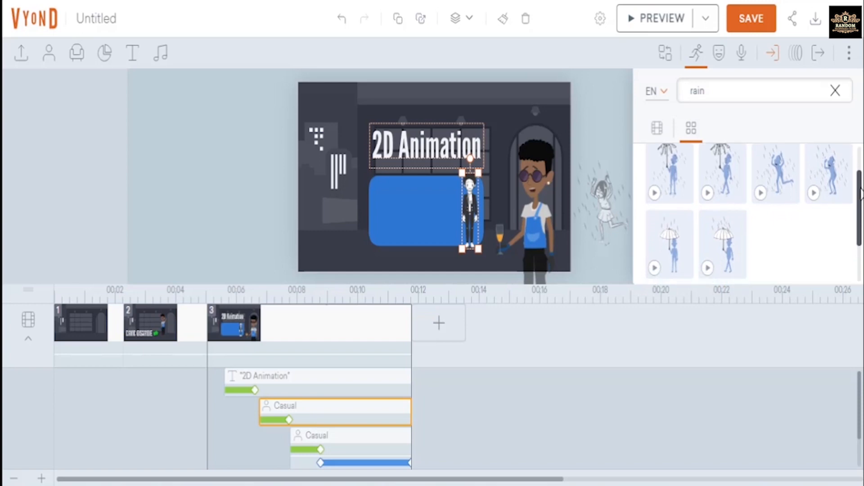
pyautogui.click(675, 249)
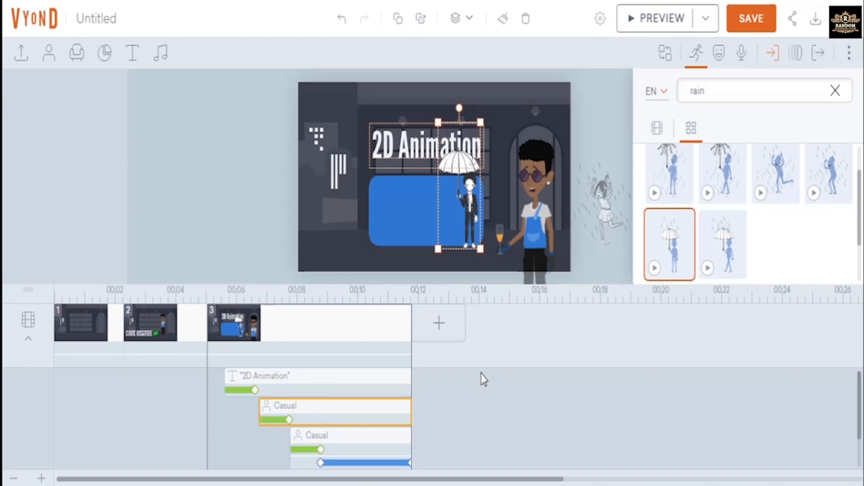
pyautogui.click(439, 390)
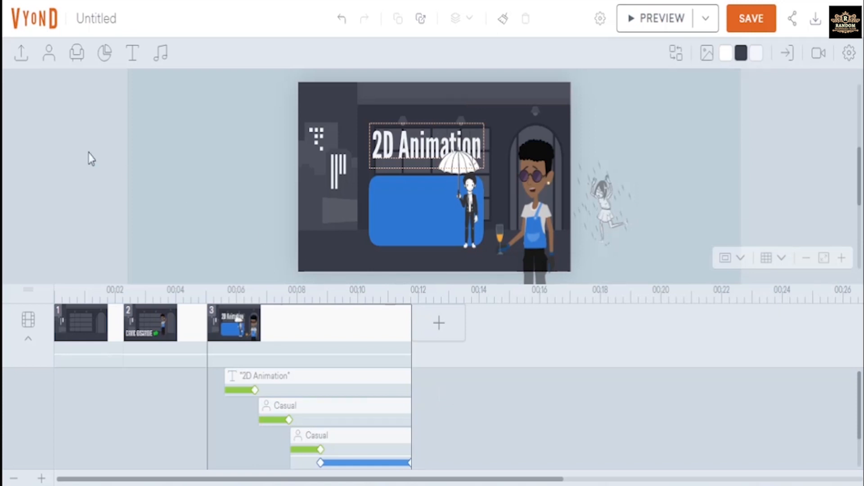
# Add a plain title text to scene 3 and set its color to FBFBFB.
pyautogui.click(133, 54)
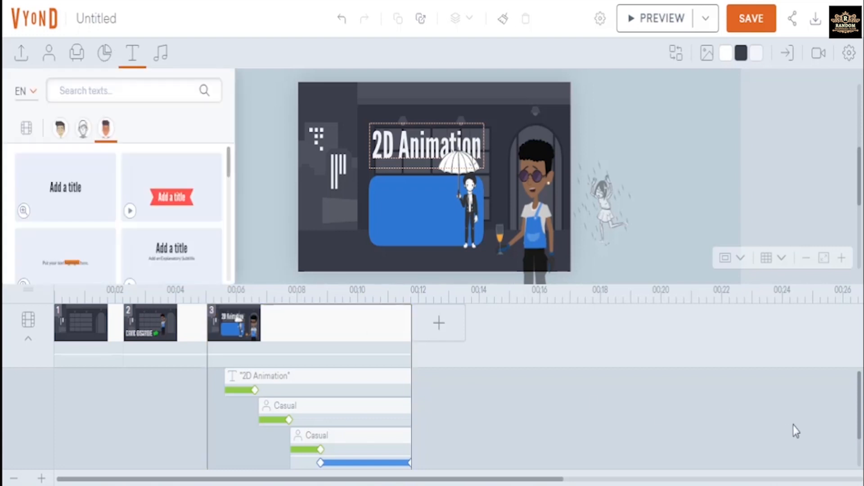
pyautogui.moveTo(860, 396); pyautogui.dragTo(860, 410)
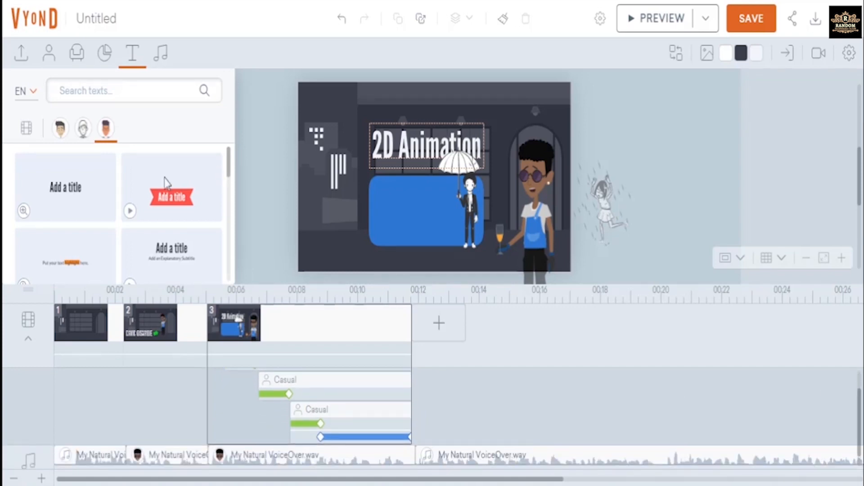
pyautogui.click(70, 199)
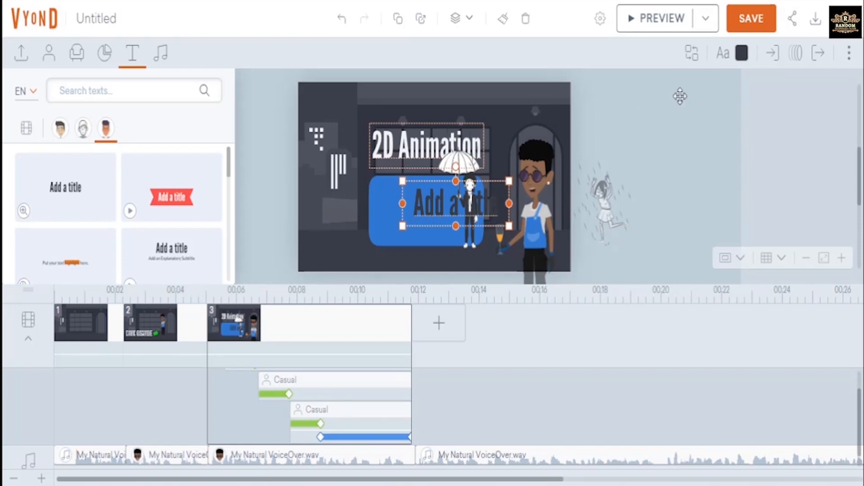
pyautogui.click(742, 54)
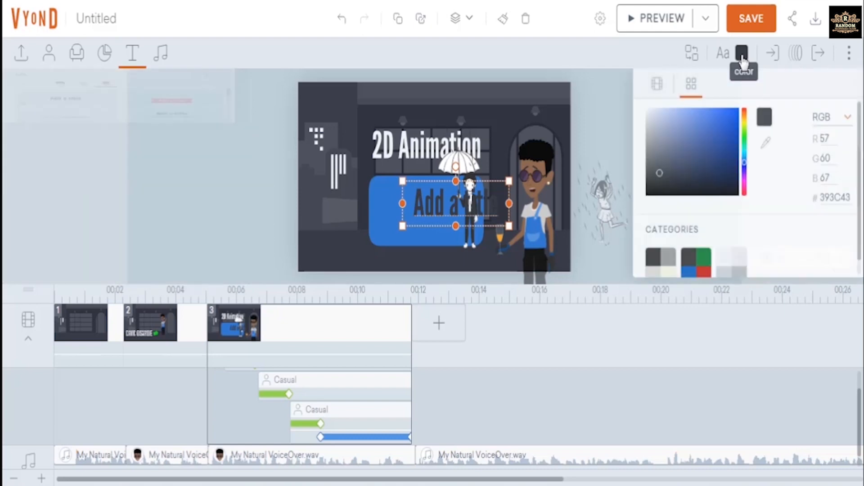
pyautogui.click(648, 118)
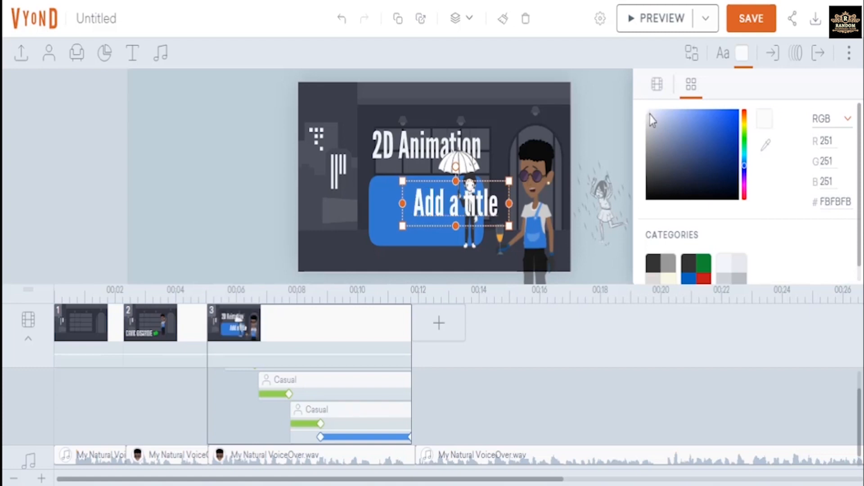
# Replace the new title's placeholder text with "Whiteboard".
pyautogui.doubleClick(483, 202)
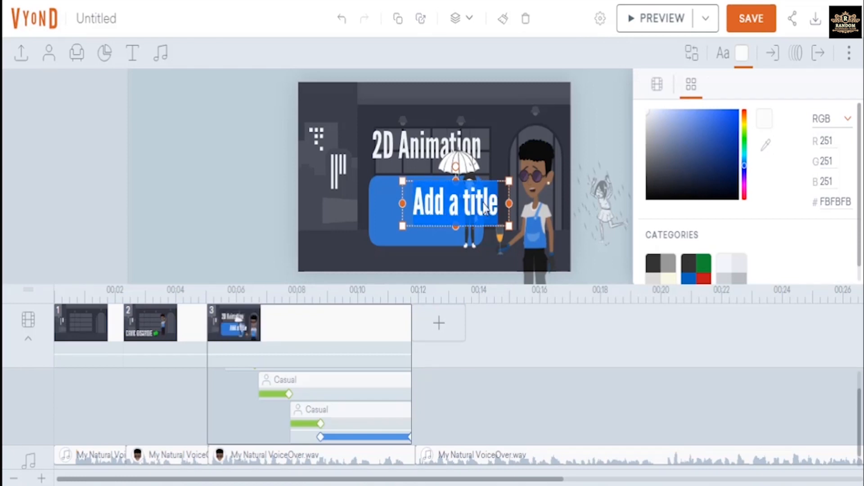
pyautogui.write('White')
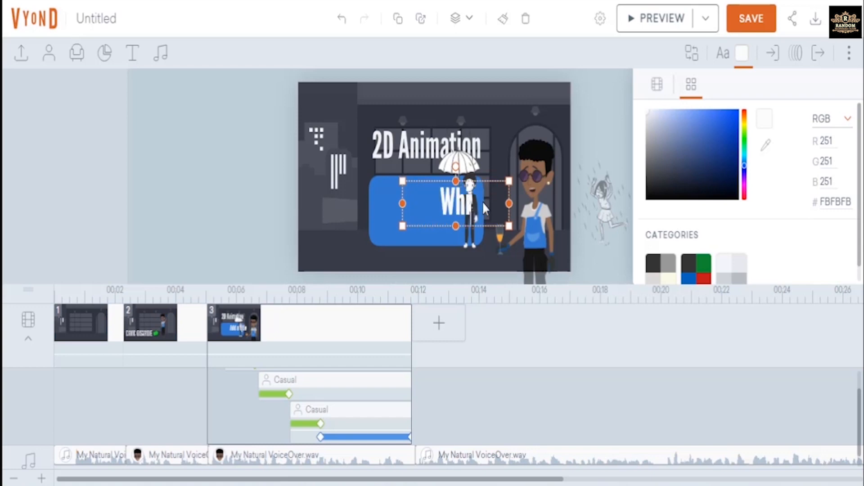
pyautogui.write('board')
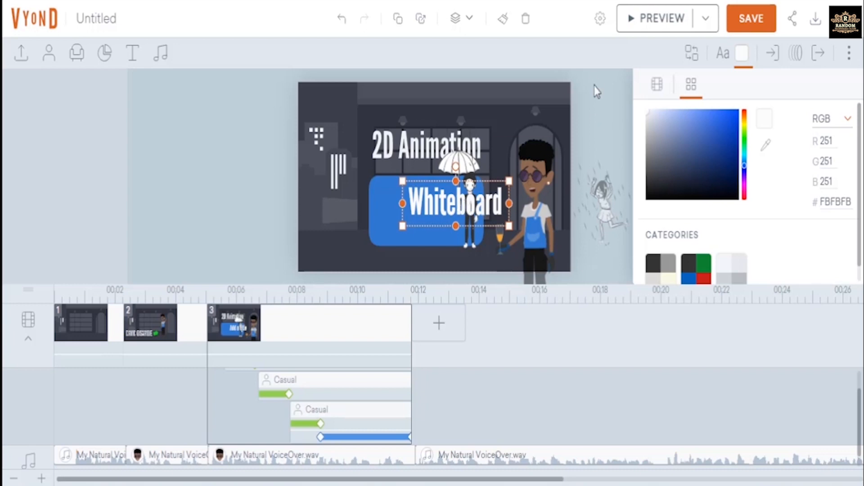
pyautogui.click(455, 213)
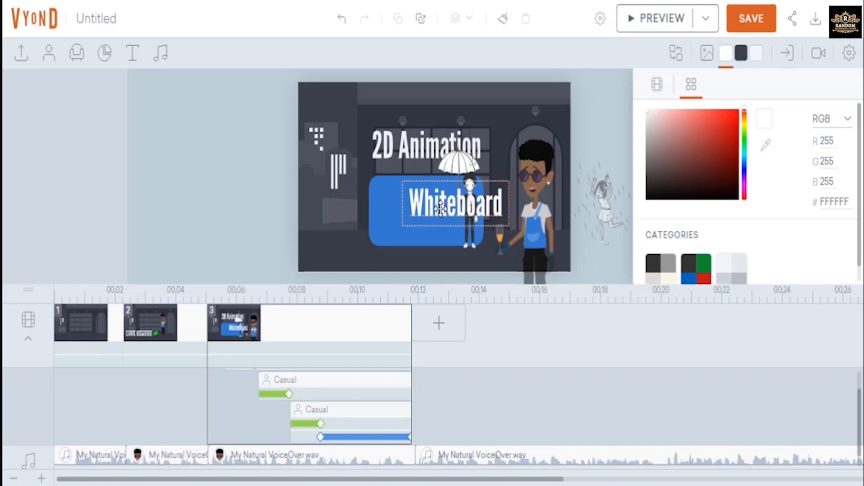
# Position the "Whiteboard" text over the lower part of the blue rectangle beside the man and shrink its text box slightly.
pyautogui.moveTo(441, 202); pyautogui.dragTo(416, 216)
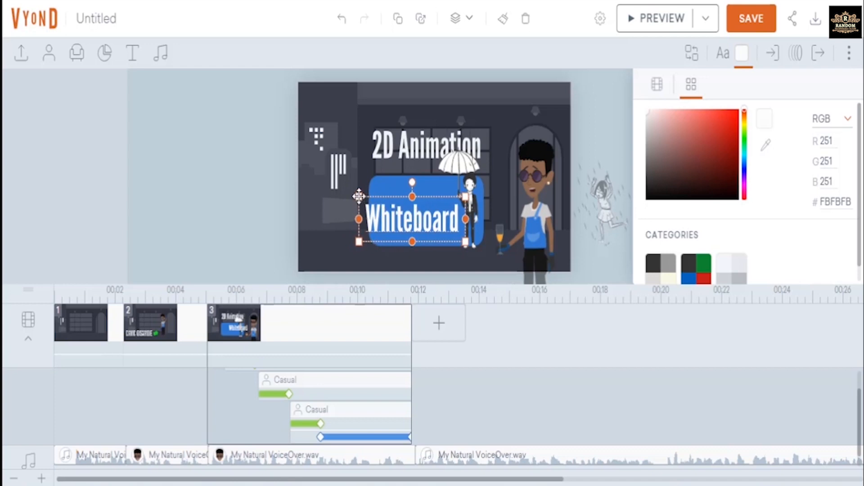
pyautogui.moveTo(361, 196); pyautogui.dragTo(367, 200)
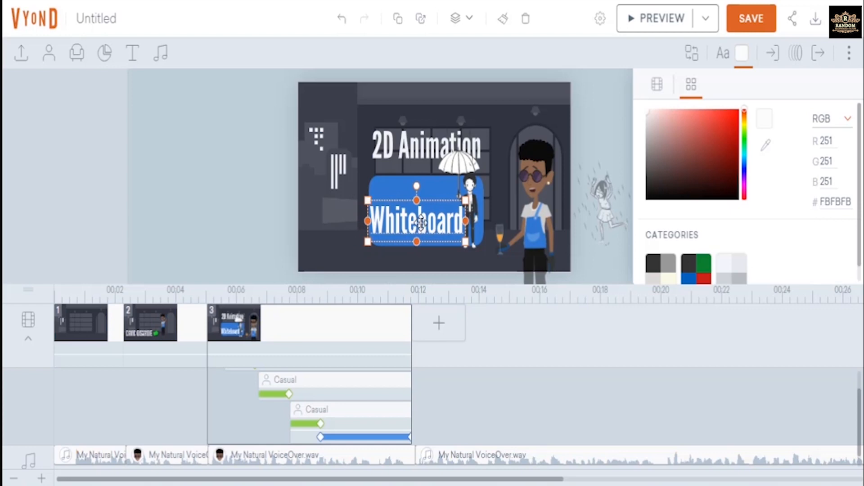
pyautogui.moveTo(419, 221); pyautogui.dragTo(419, 221)
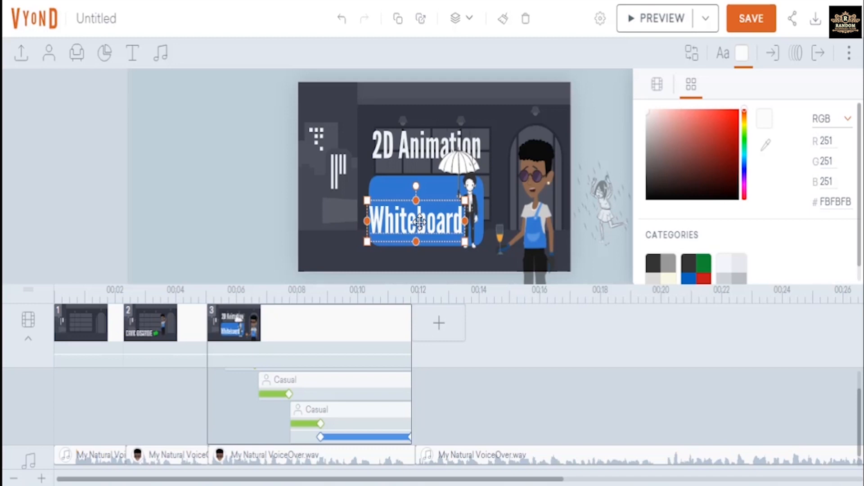
# Apply a Whiteboard - Illustration enter effect to the "Whiteboard" text and delay its start to 3.875 s.
pyautogui.click(777, 59)
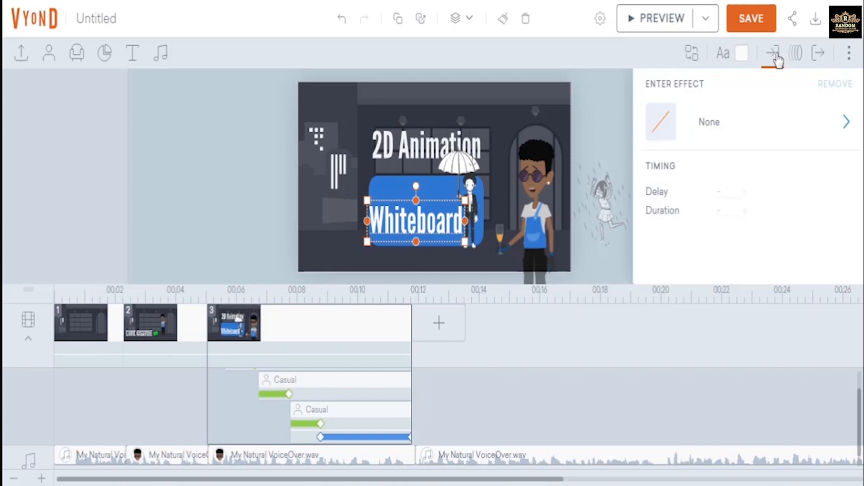
pyautogui.click(711, 128)
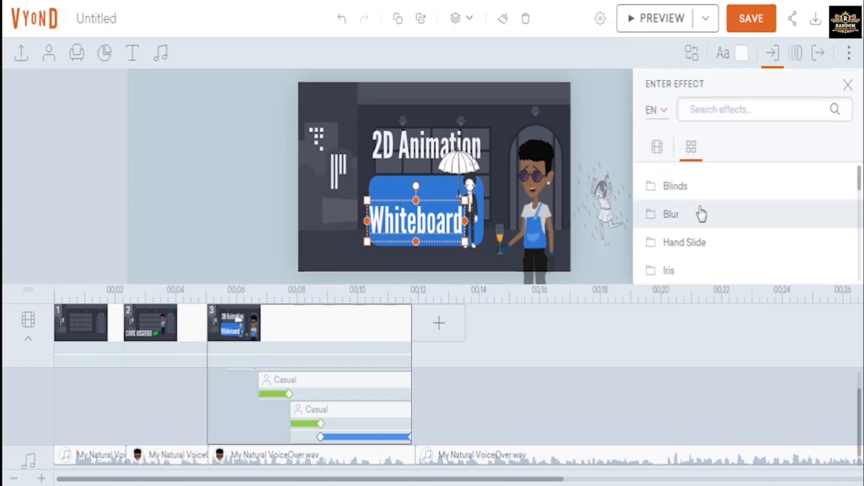
pyautogui.scroll(-5, 700, 214)
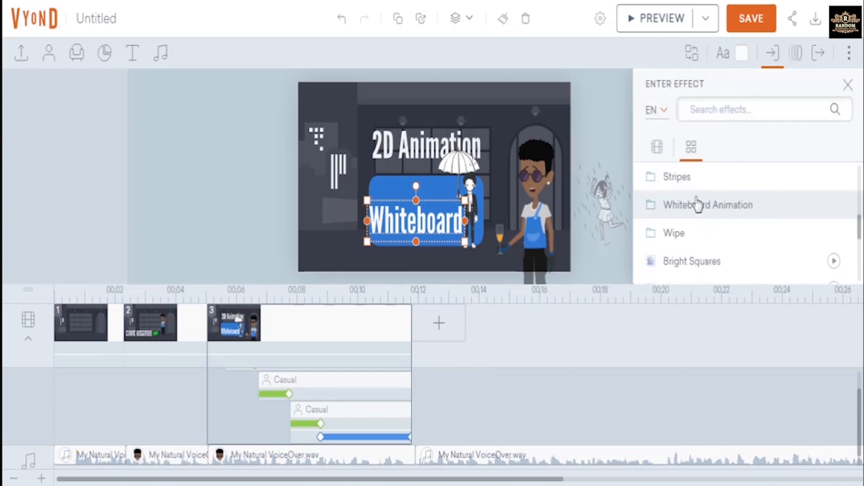
pyautogui.click(700, 213)
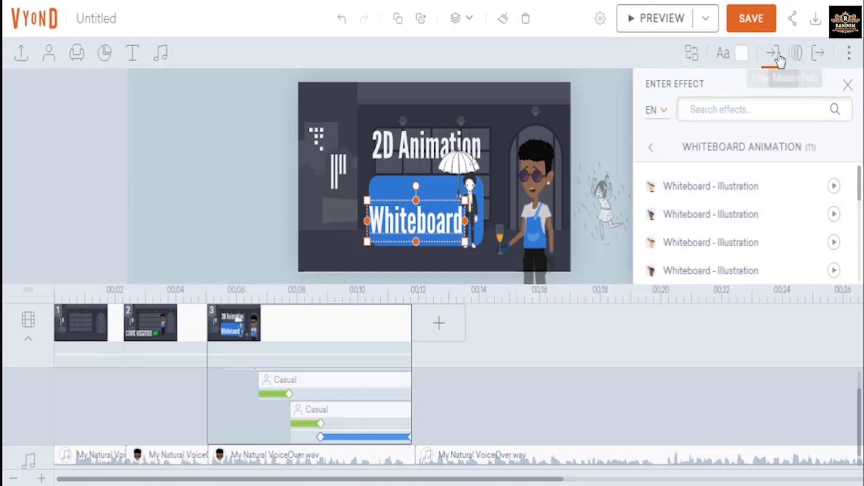
pyautogui.click(702, 217)
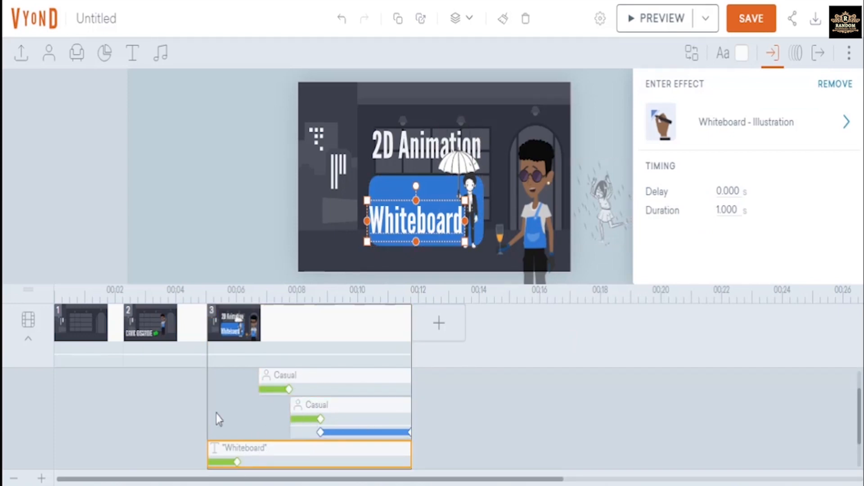
pyautogui.moveTo(209, 451); pyautogui.dragTo(325, 451)
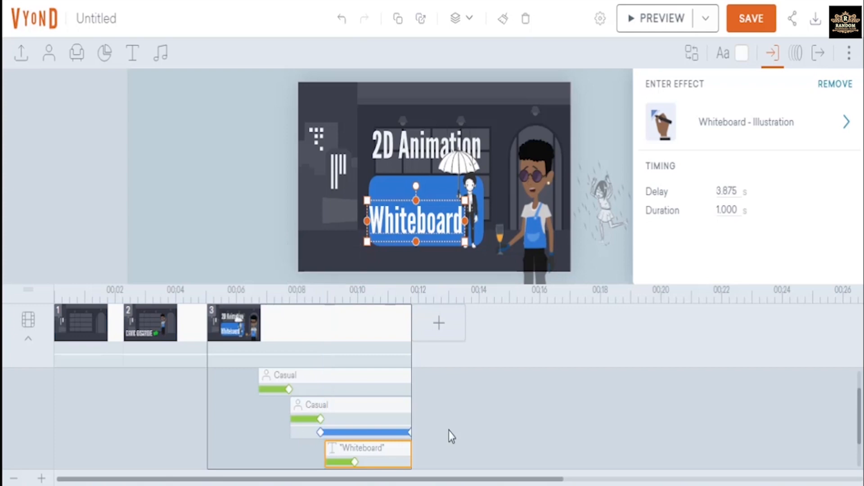
pyautogui.click(449, 431)
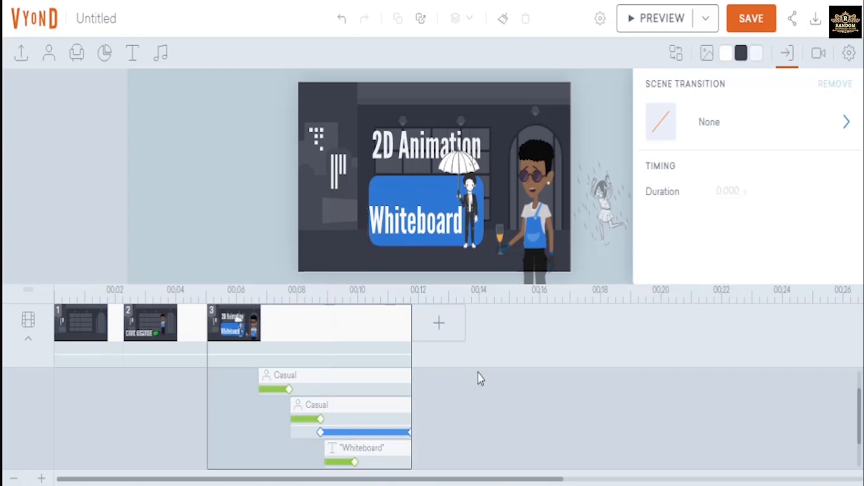
# Preview scene 3 to check the title and character effects, and return to editing with the umbrella man selected.
pyautogui.click(656, 26)
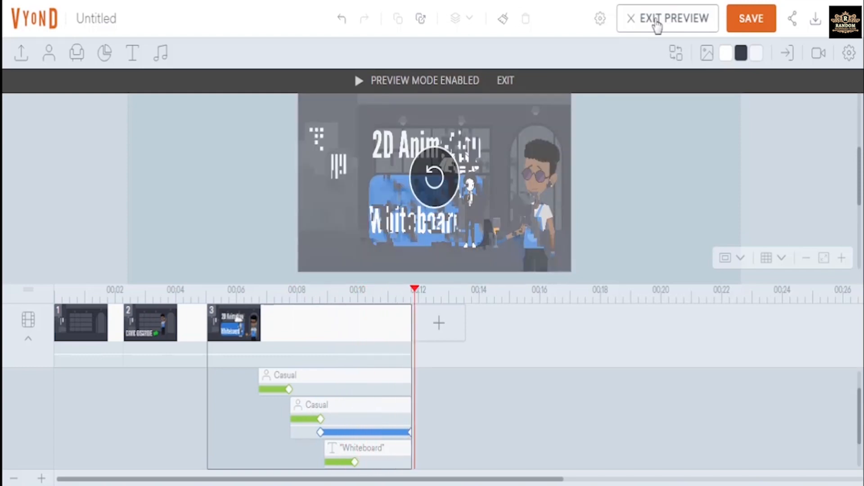
pyautogui.click(353, 384)
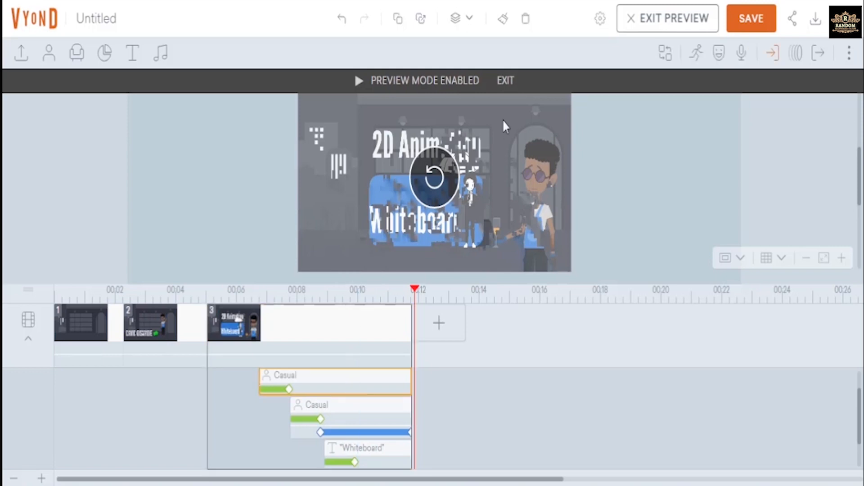
pyautogui.click(504, 80)
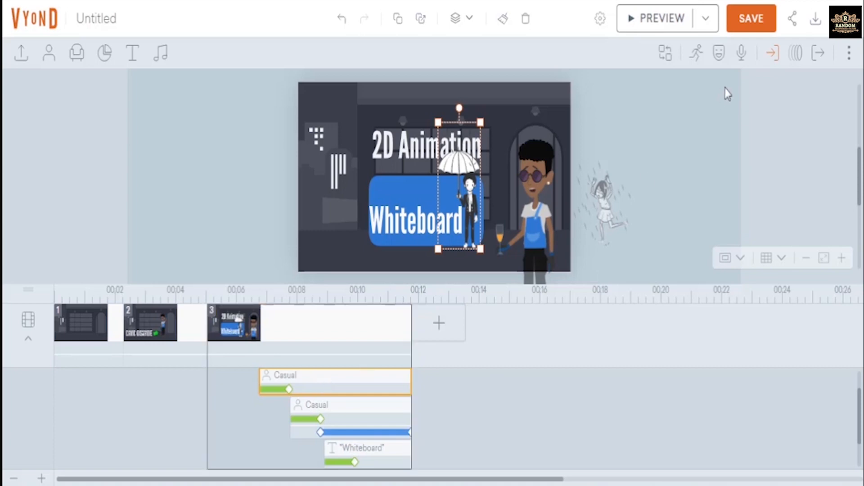
# Replace the umbrella man's enter effect with Iris - Circle - Center.
pyautogui.click(772, 54)
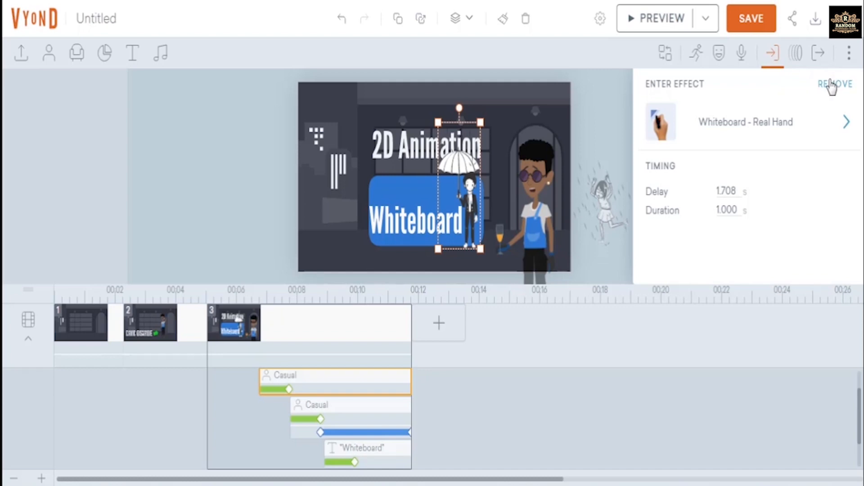
pyautogui.click(828, 132)
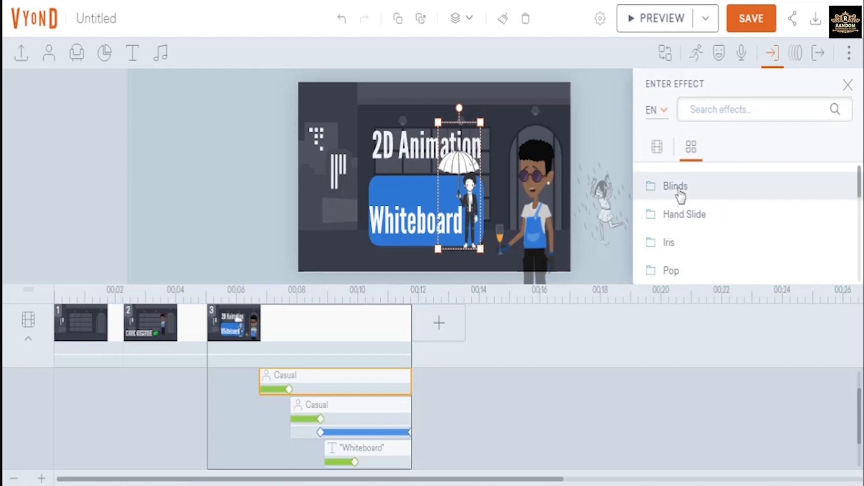
pyautogui.click(677, 246)
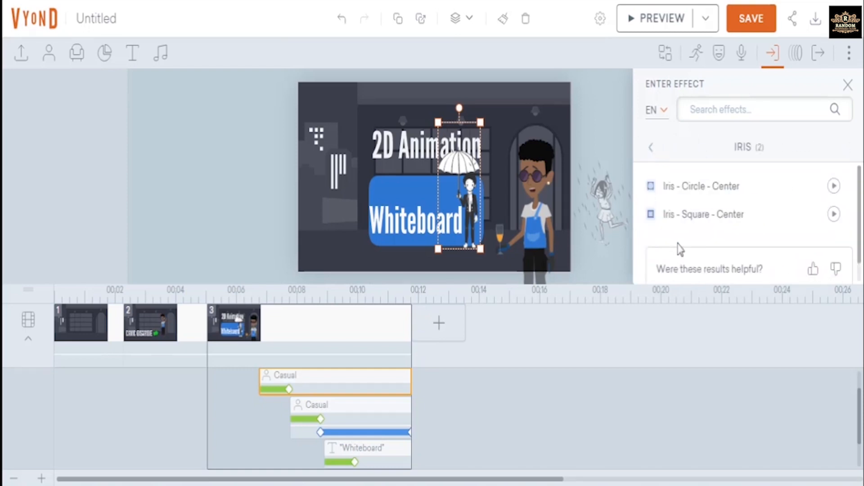
pyautogui.click(691, 189)
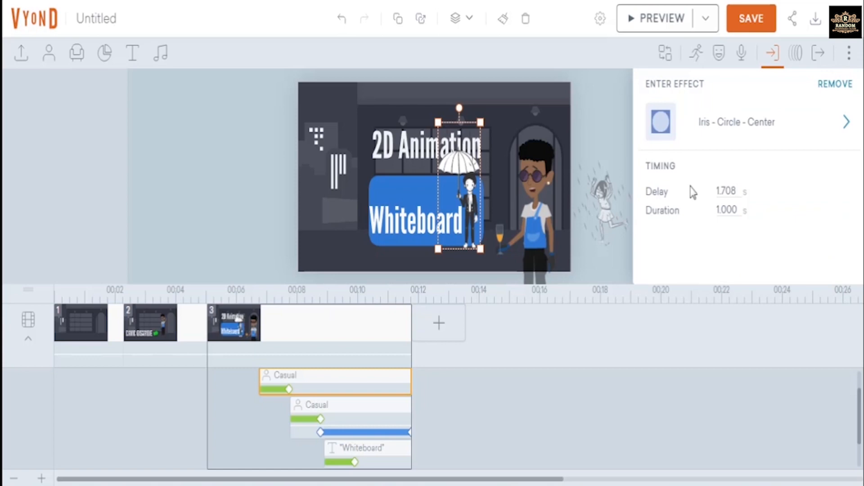
# Preview scene 3 with the umbrella man's new enter effect, replay it and leave the preview.
pyautogui.click(665, 28)
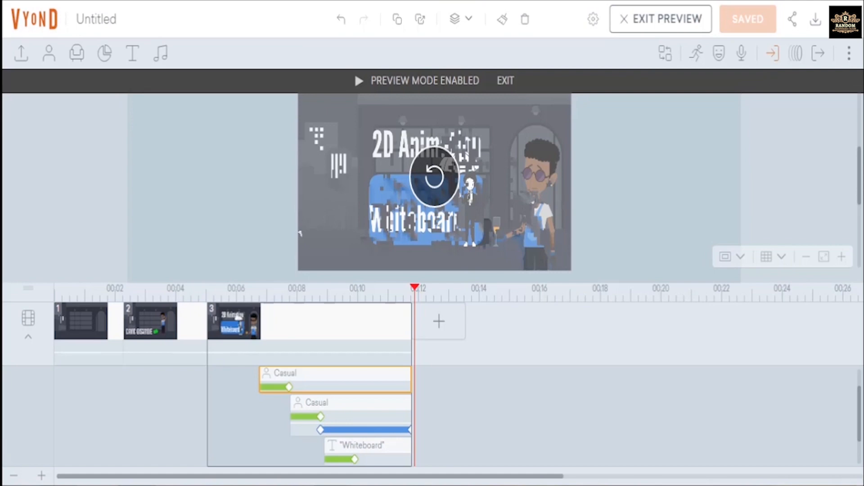
pyautogui.click(436, 189)
pyautogui.click(509, 86)
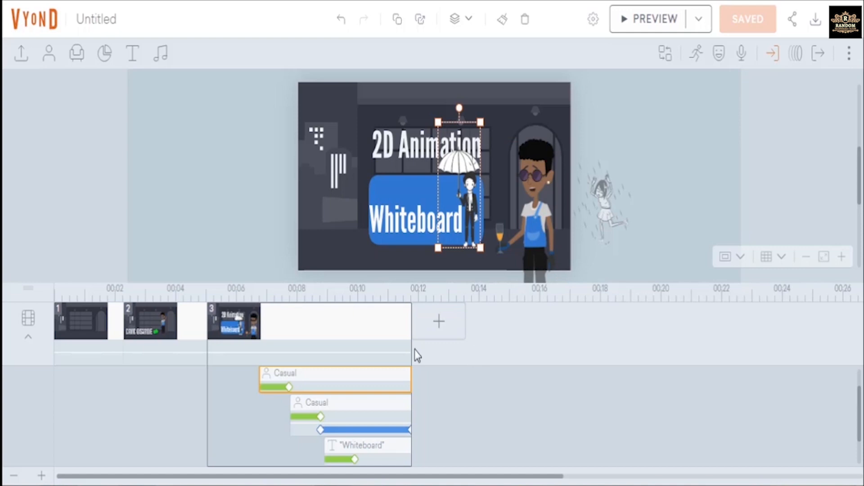
# Add scene 4 as a continuation of scene 3.
pyautogui.rightClick(383, 334)
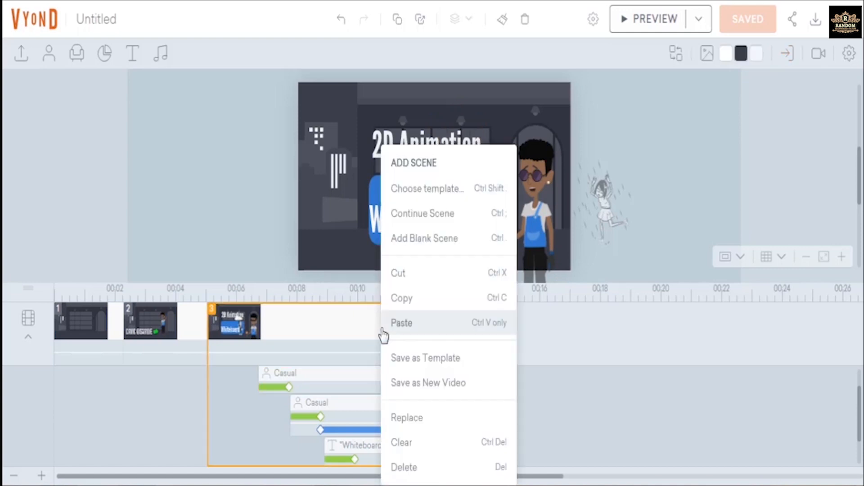
pyautogui.click(562, 414)
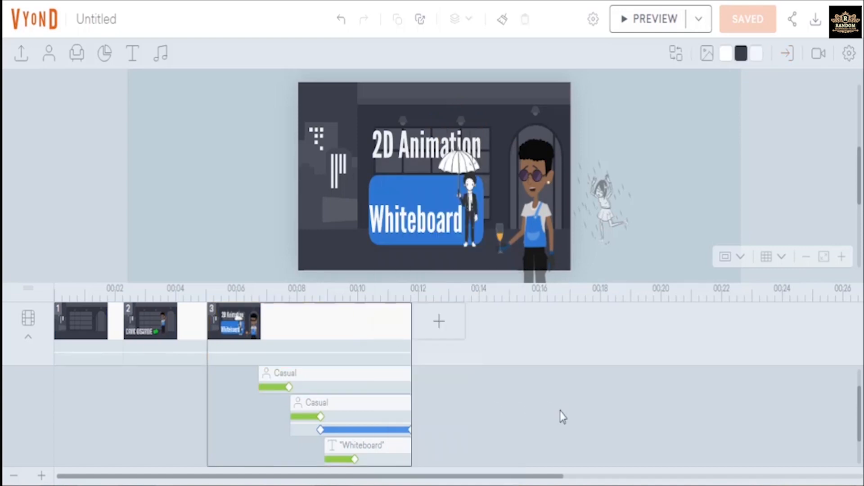
pyautogui.rightClick(359, 326)
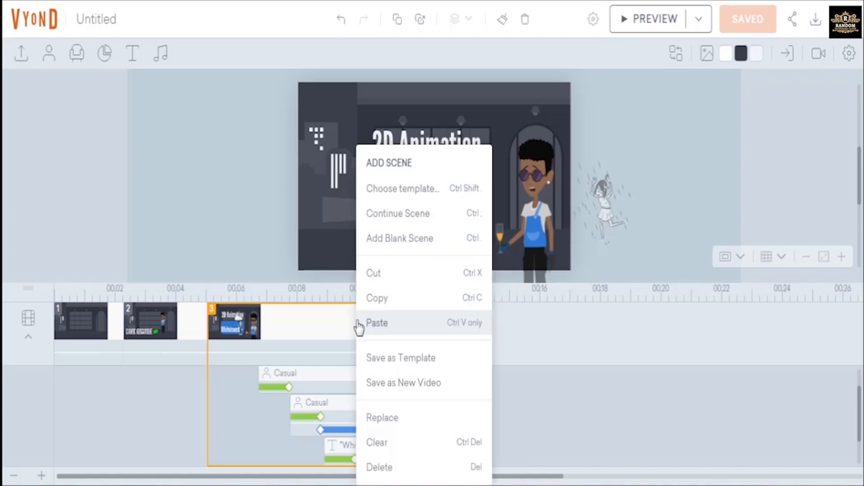
pyautogui.click(400, 215)
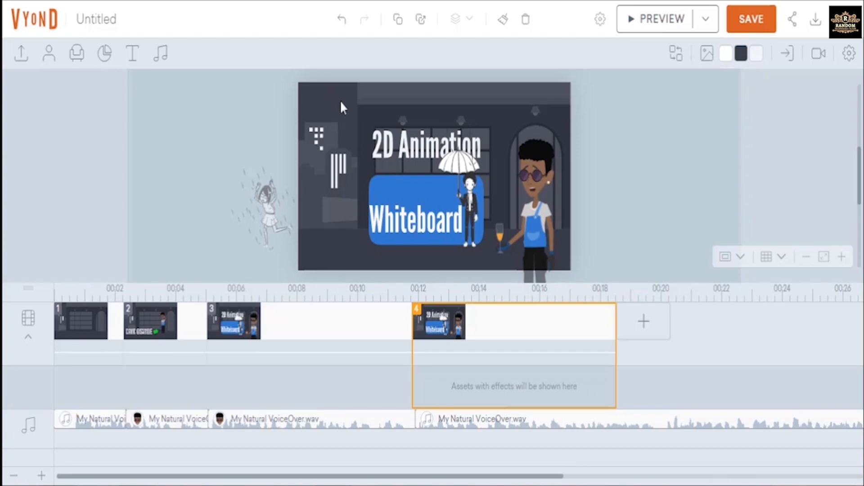
# Delete the titles, blue rectangle and all characters from scene 4, including the girl in the rain outside the frame.
pyautogui.moveTo(339, 100); pyautogui.dragTo(539, 221)
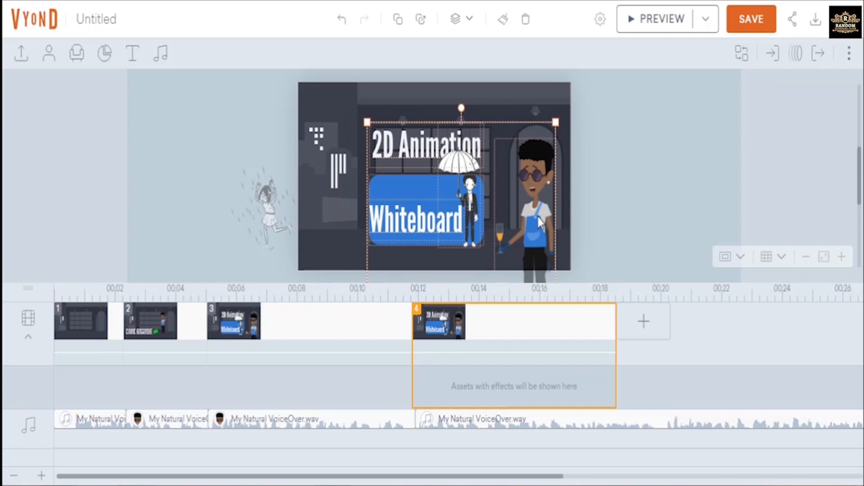
pyautogui.press('Delete')
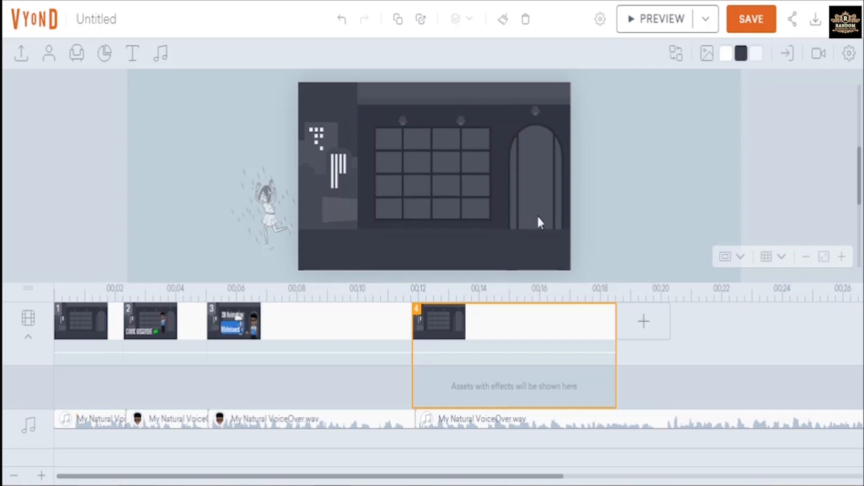
pyautogui.click(272, 200)
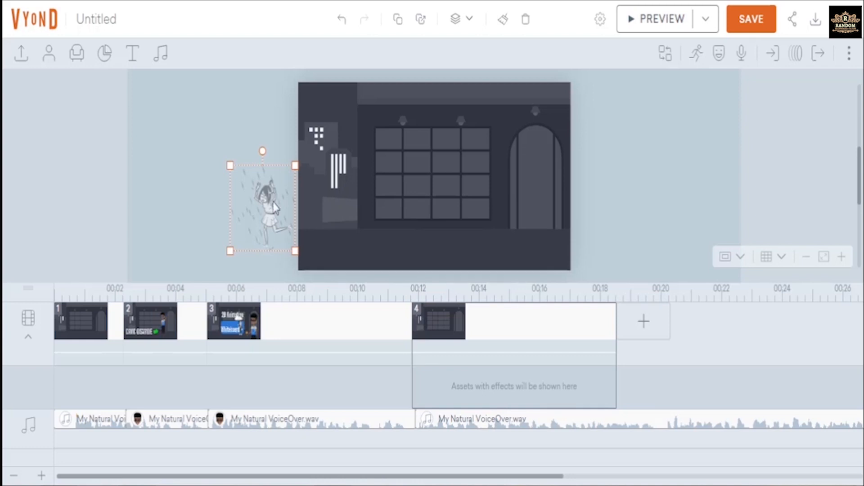
pyautogui.press('Delete')
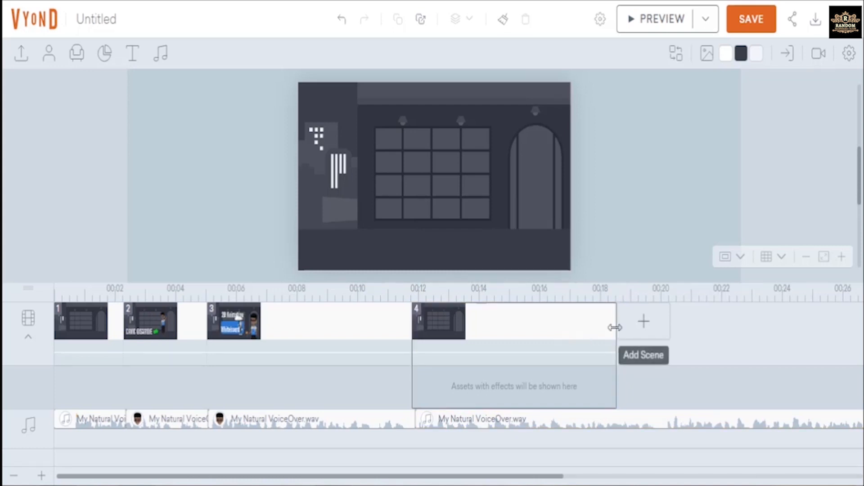
# Extend scene 4 to end at about 00:20 on the timeline and preview it against the voiceover.
pyautogui.moveTo(615, 327); pyautogui.dragTo(660, 332)
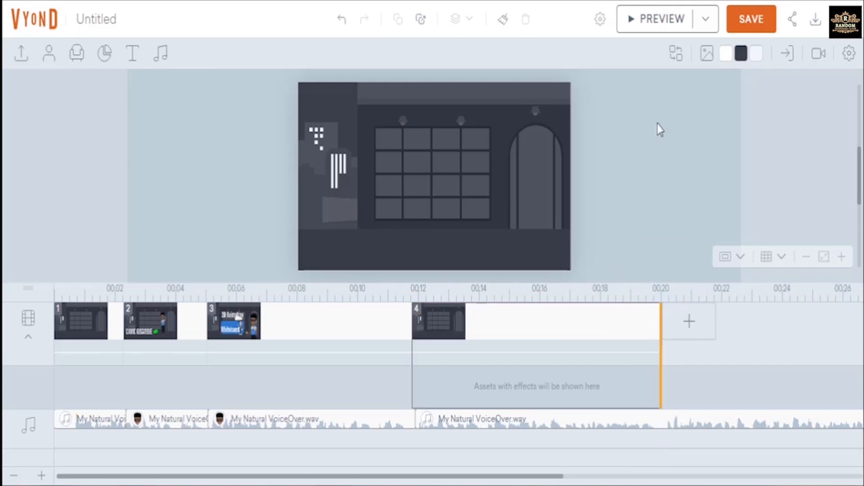
pyautogui.click(659, 19)
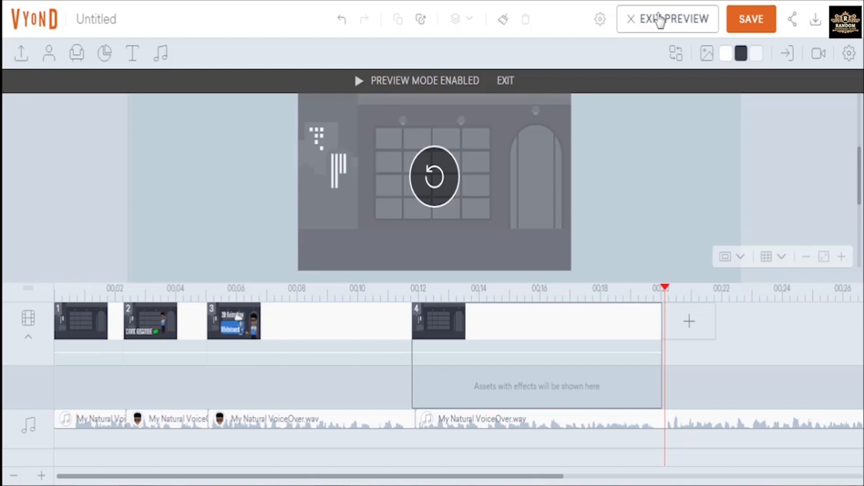
pyautogui.click(659, 20)
pyautogui.click(485, 362)
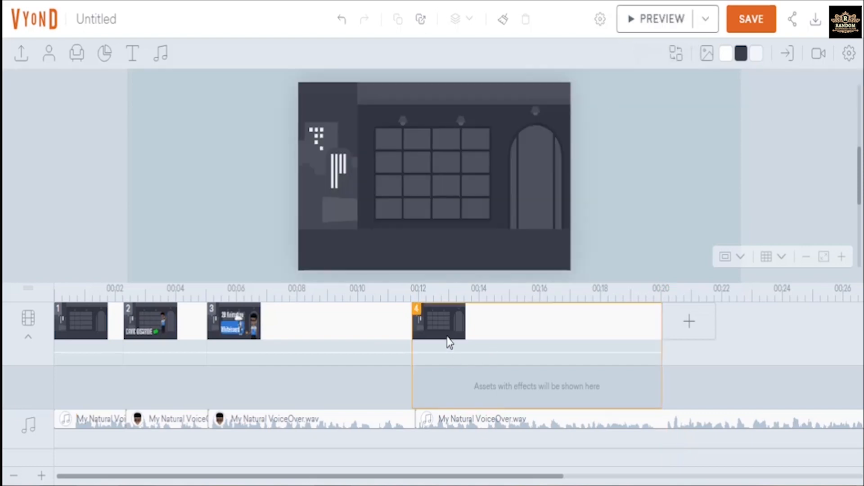
# Add the saved characters of the man in blue overalls and the woman in the orange skirt to scene 4.
pyautogui.click(49, 55)
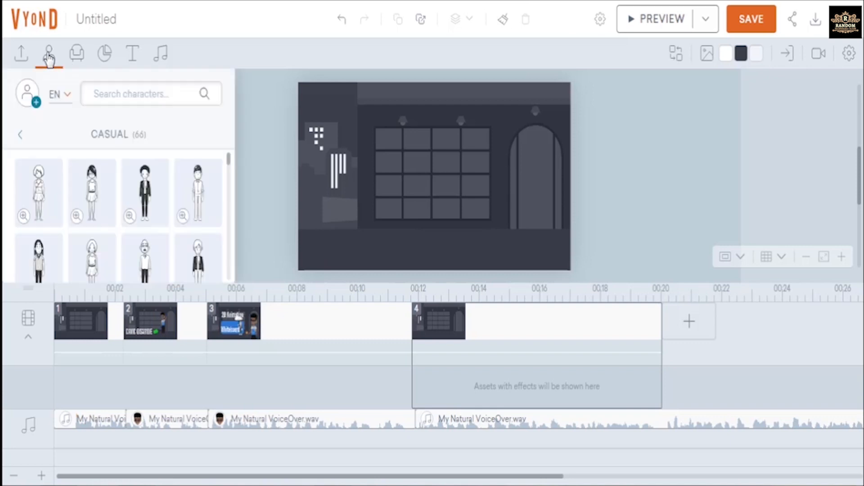
pyautogui.click(23, 138)
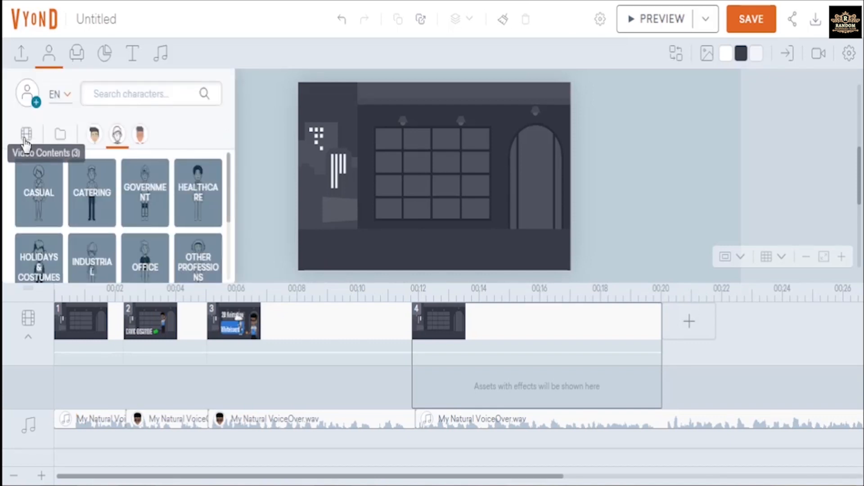
pyautogui.click(120, 134)
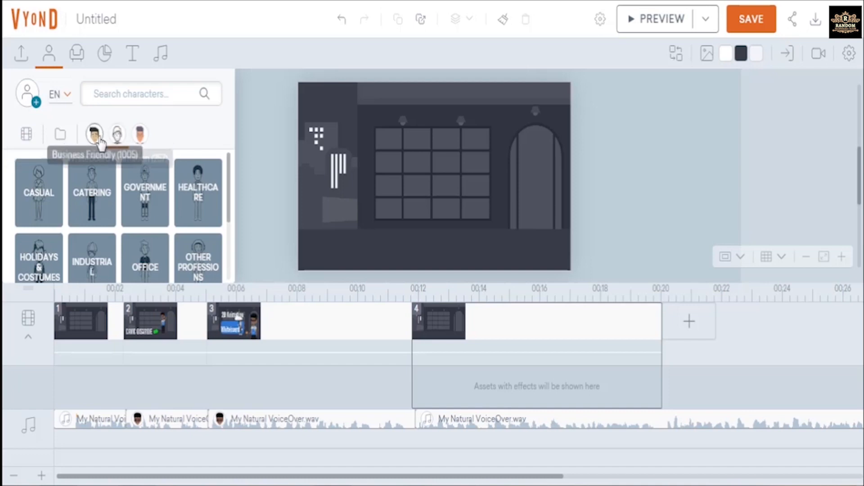
pyautogui.click(61, 135)
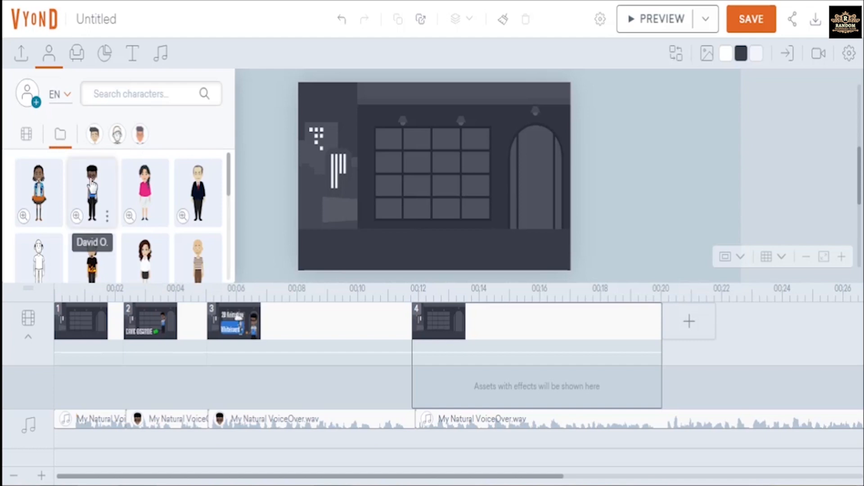
pyautogui.click(92, 184)
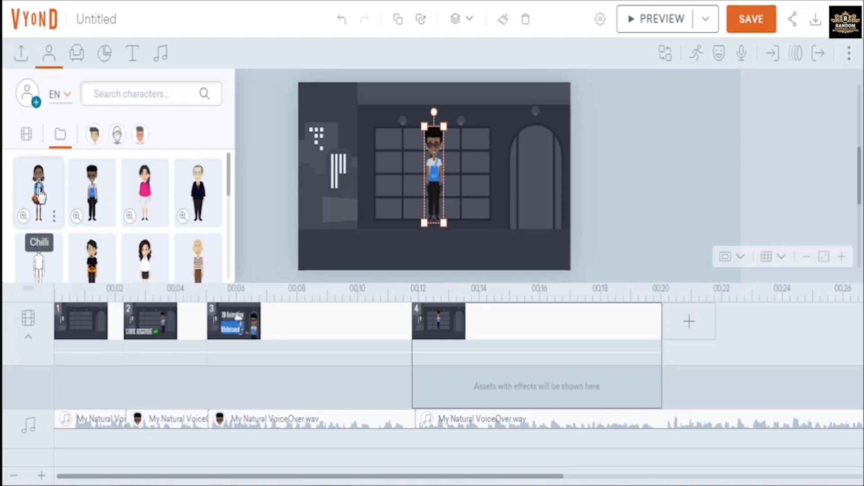
pyautogui.click(39, 195)
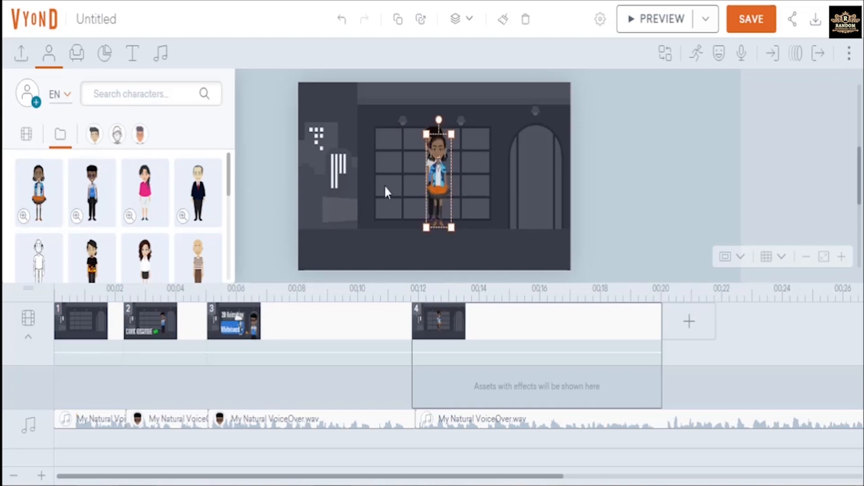
# Separate the two characters in scene 4 and enlarge both to about three quarters of the scene's height.
pyautogui.moveTo(439, 180); pyautogui.dragTo(488, 211)
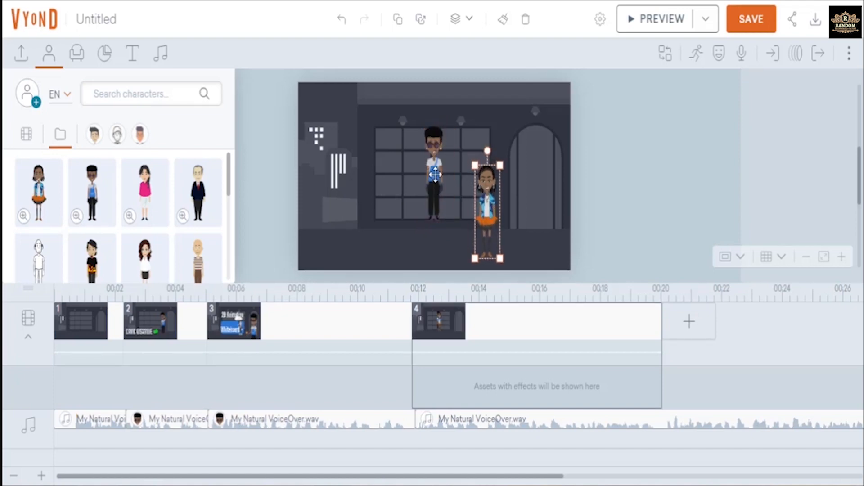
pyautogui.moveTo(437, 185); pyautogui.dragTo(360, 217)
pyautogui.moveTo(367, 166); pyautogui.dragTo(421, 134)
pyautogui.click(484, 190)
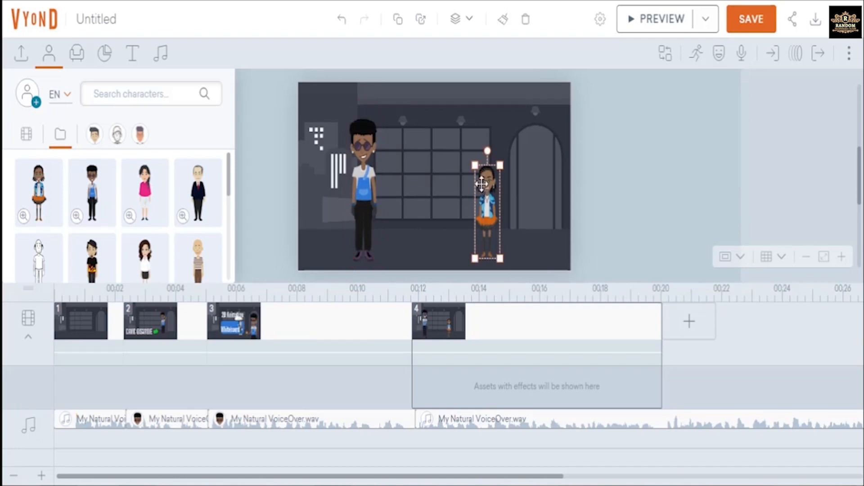
pyautogui.moveTo(453, 148); pyautogui.dragTo(446, 134)
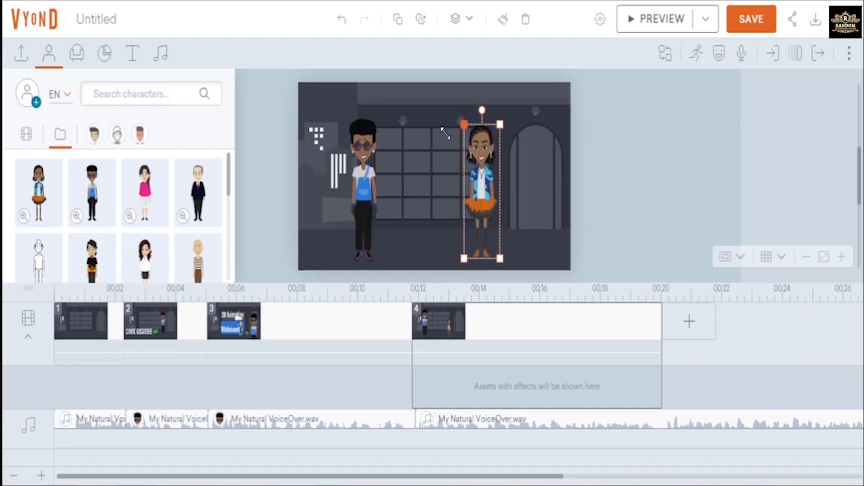
# Move the man near the scene's left edge and place the woman beside him at the left end of the window.
pyautogui.moveTo(486, 172); pyautogui.dragTo(456, 170)
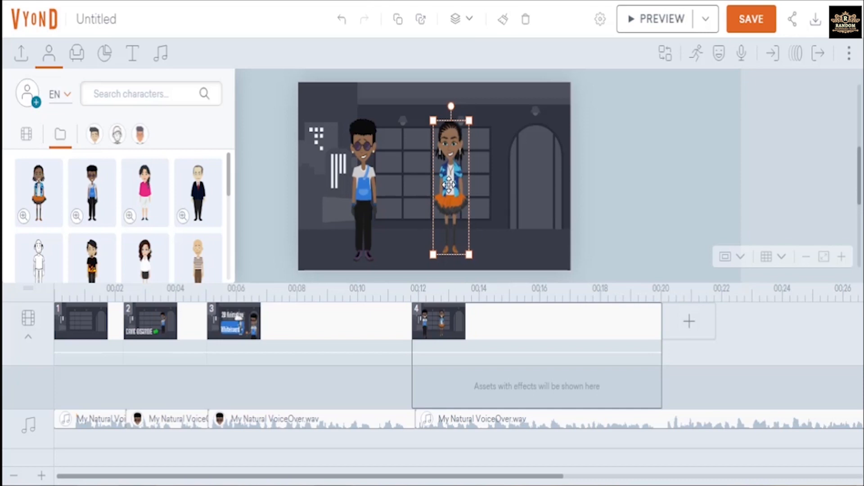
pyautogui.moveTo(449, 184); pyautogui.dragTo(427, 187)
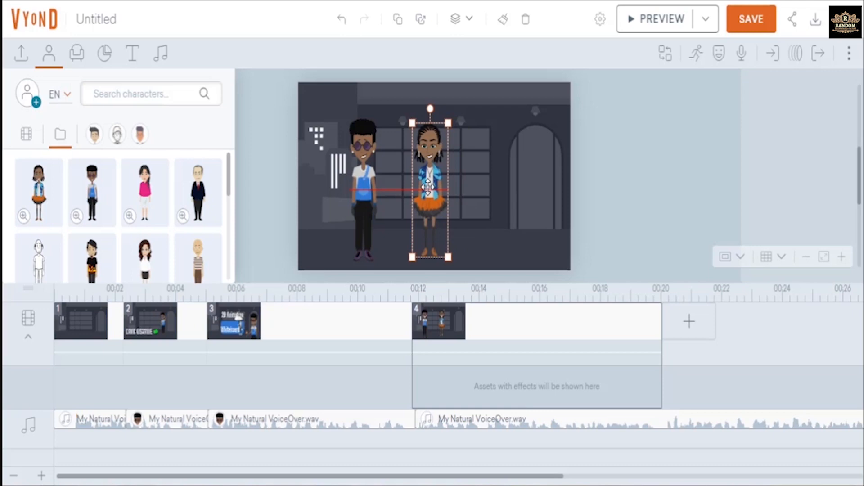
pyautogui.moveTo(427, 187); pyautogui.dragTo(422, 188)
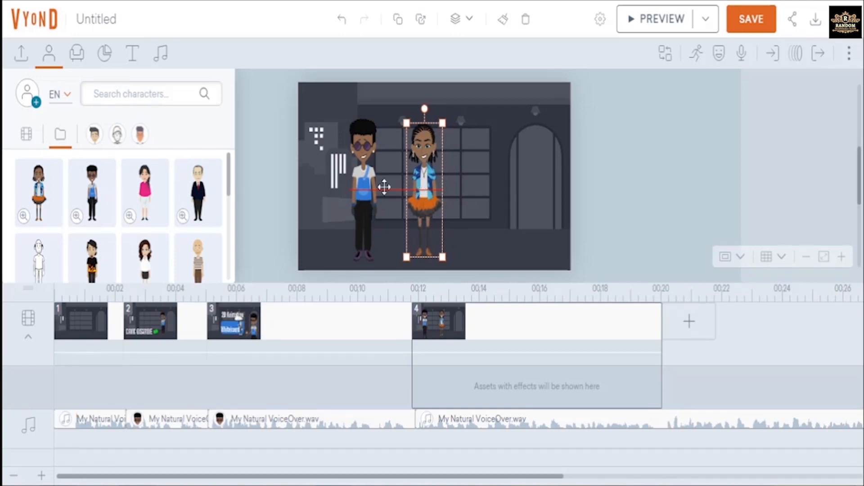
pyautogui.moveTo(358, 179); pyautogui.dragTo(342, 179)
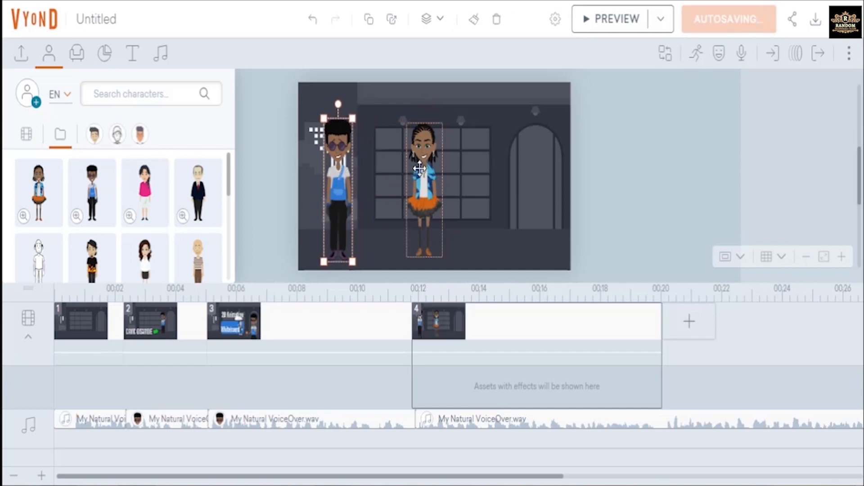
pyautogui.moveTo(404, 167); pyautogui.dragTo(398, 175)
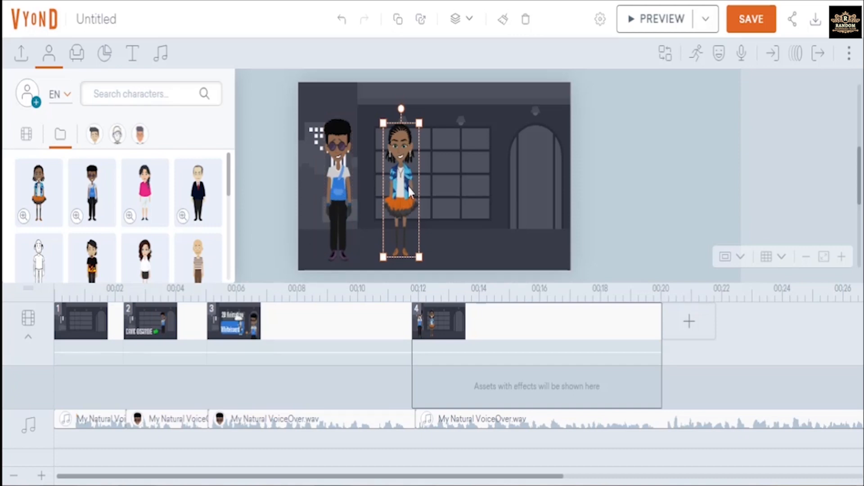
# Split the voiceover audio at 20.000 s, in line with the end of scene 4.
pyautogui.click(336, 183)
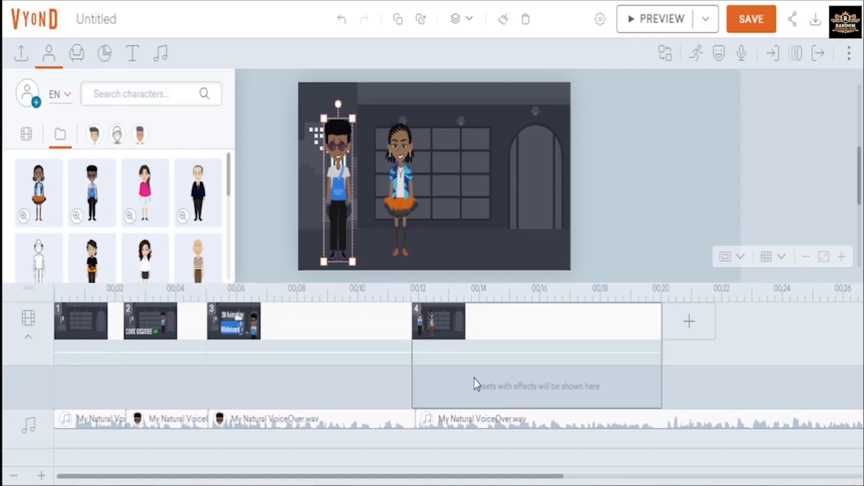
pyautogui.click(484, 419)
pyautogui.click(486, 418)
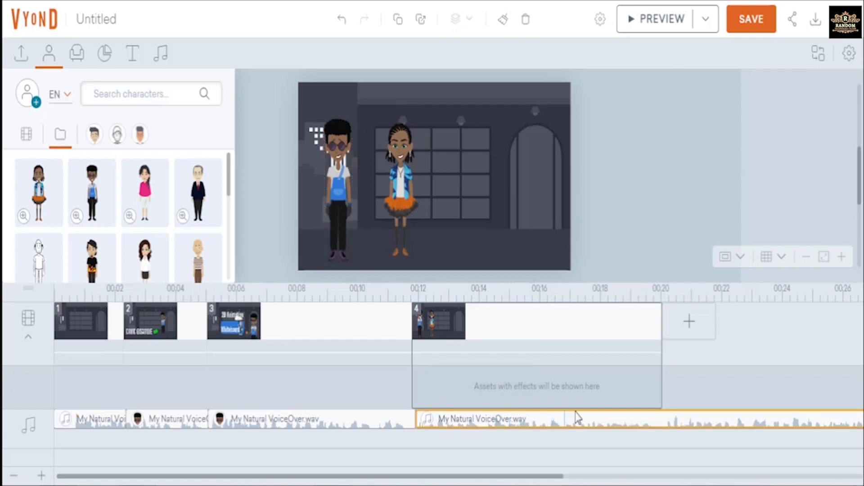
pyautogui.rightClick(663, 422)
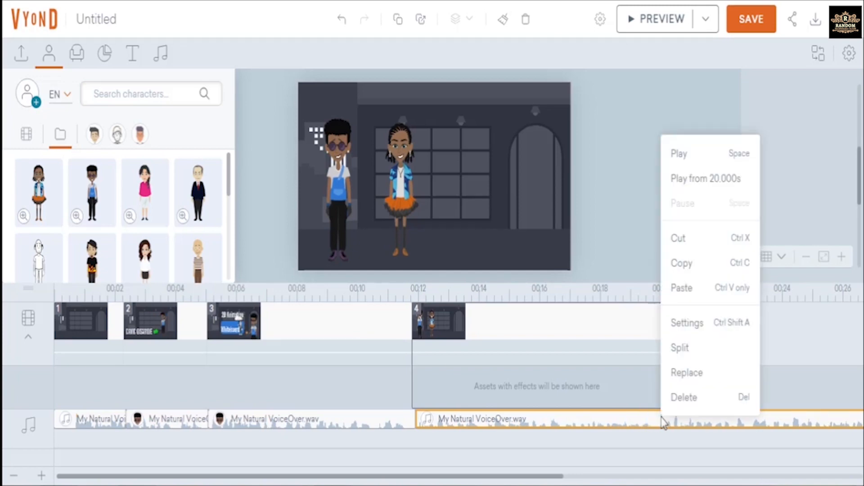
pyautogui.click(676, 348)
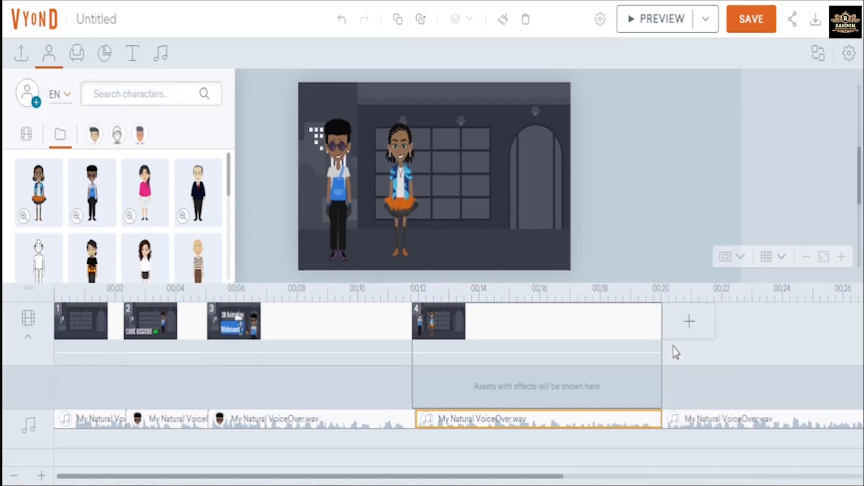
# Assign the voiceover segment under scene 4 to the man in blue overalls as the speaking character.
pyautogui.rightClick(584, 423)
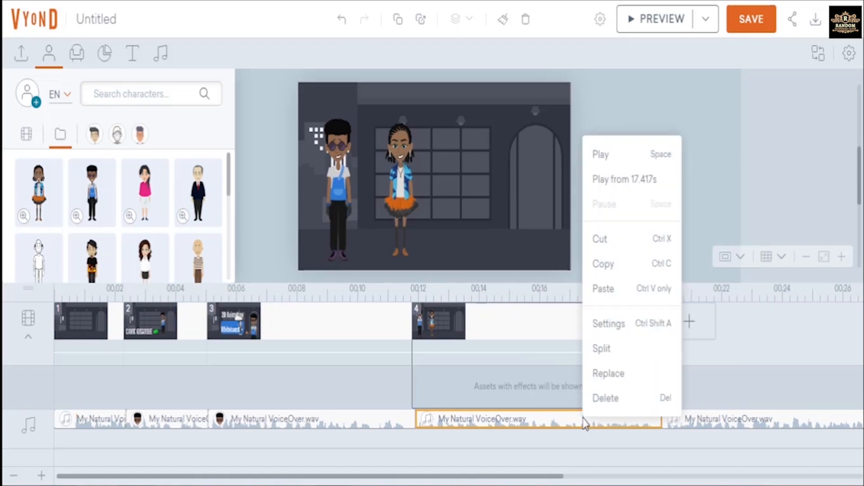
pyautogui.click(608, 325)
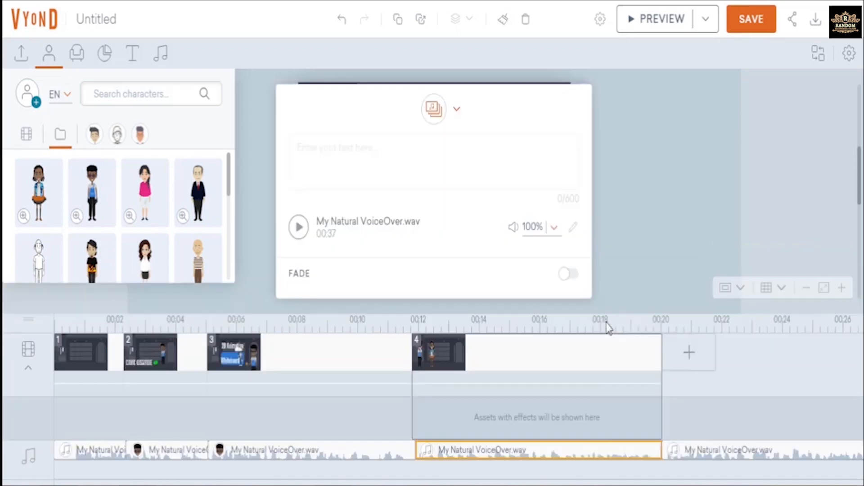
pyautogui.click(457, 116)
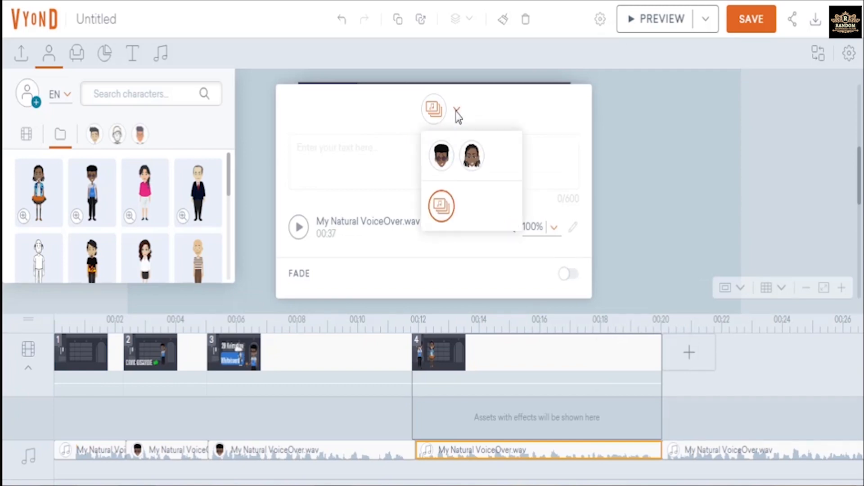
pyautogui.click(443, 161)
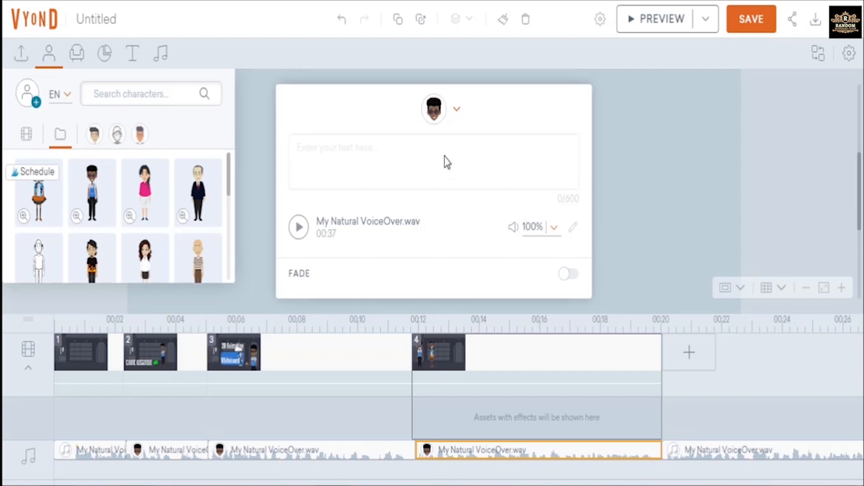
pyautogui.click(652, 113)
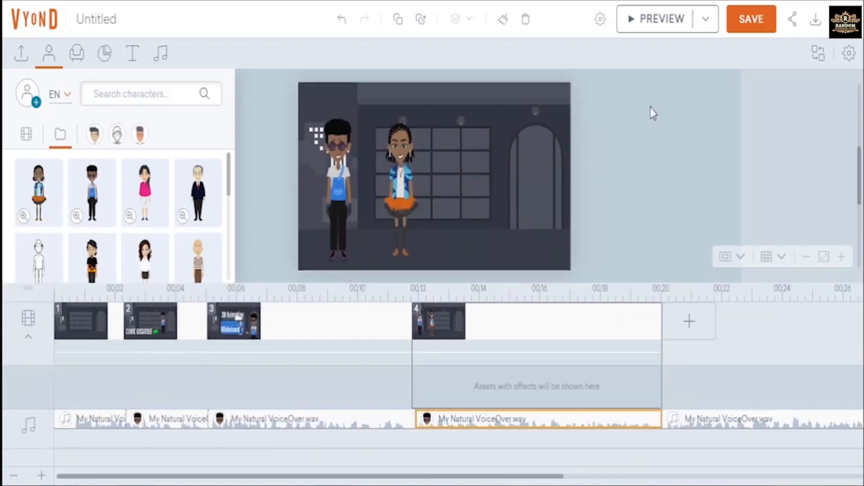
# Search the actions for "talking" and apply the standing talking action with one raised hand to the man in scene 4.
pyautogui.click(337, 194)
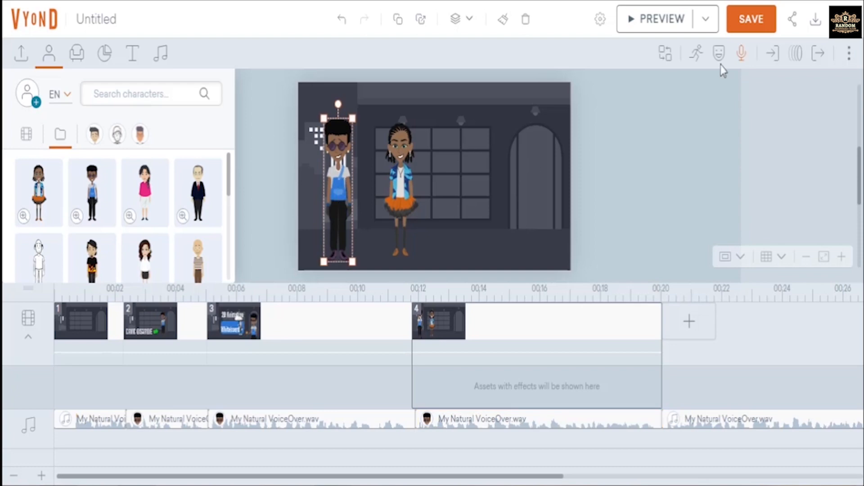
pyautogui.click(698, 57)
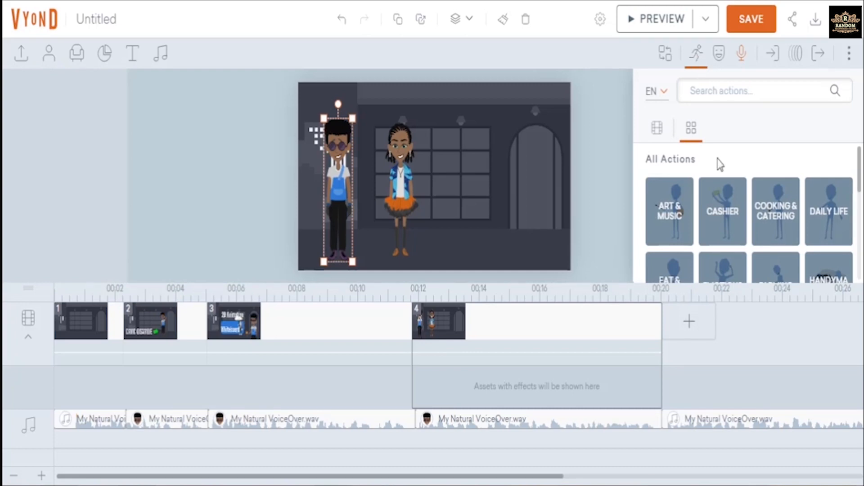
pyautogui.click(711, 96)
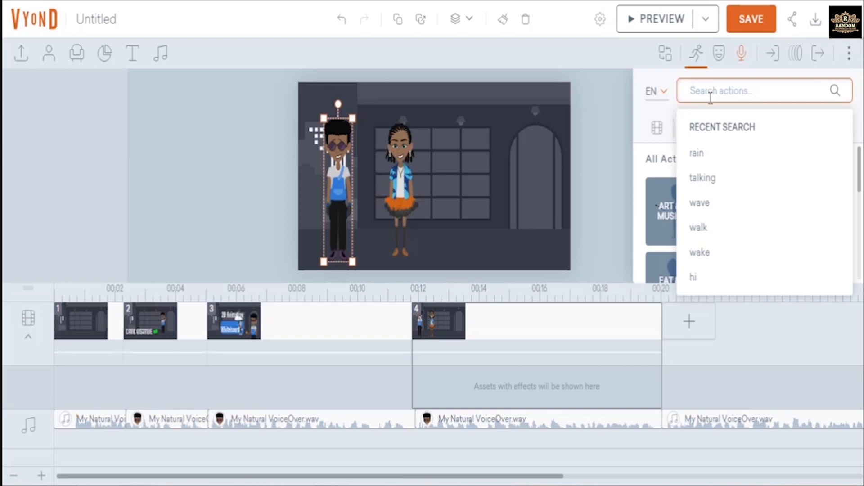
pyautogui.click(711, 184)
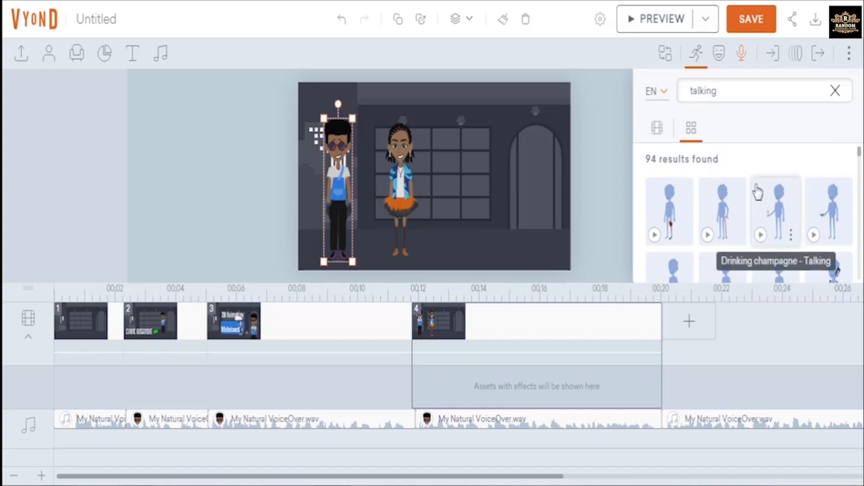
pyautogui.scroll(-2, 758, 192)
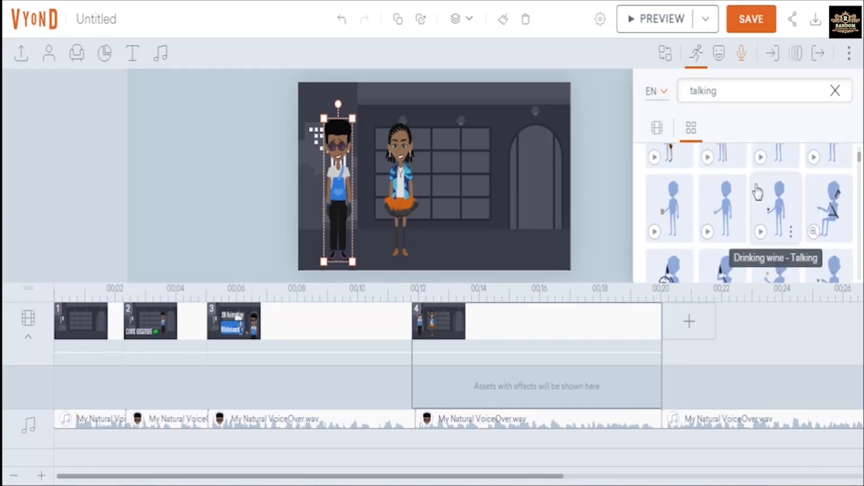
pyautogui.scroll(-2, 757, 193)
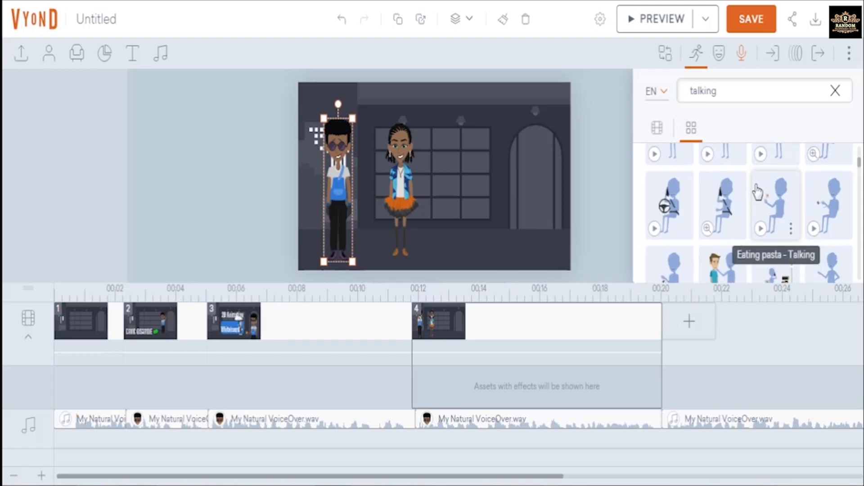
pyautogui.scroll(-2, 757, 192)
pyautogui.scroll(-2, 758, 193)
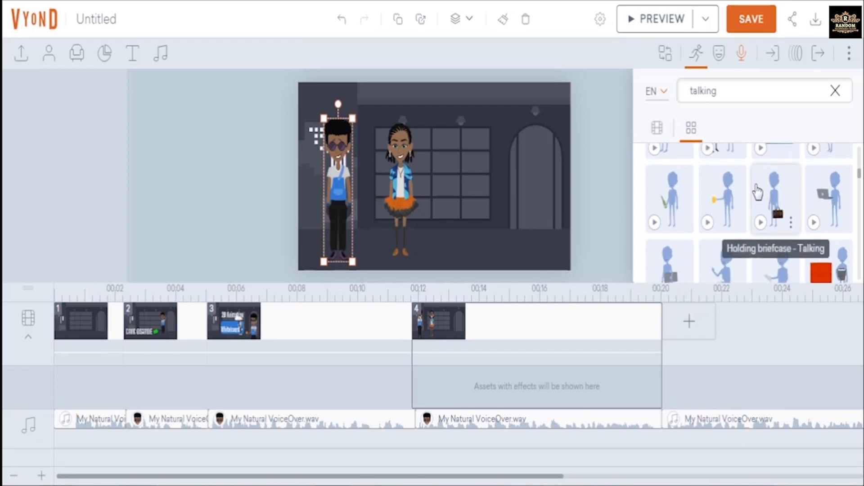
pyautogui.scroll(-2, 758, 192)
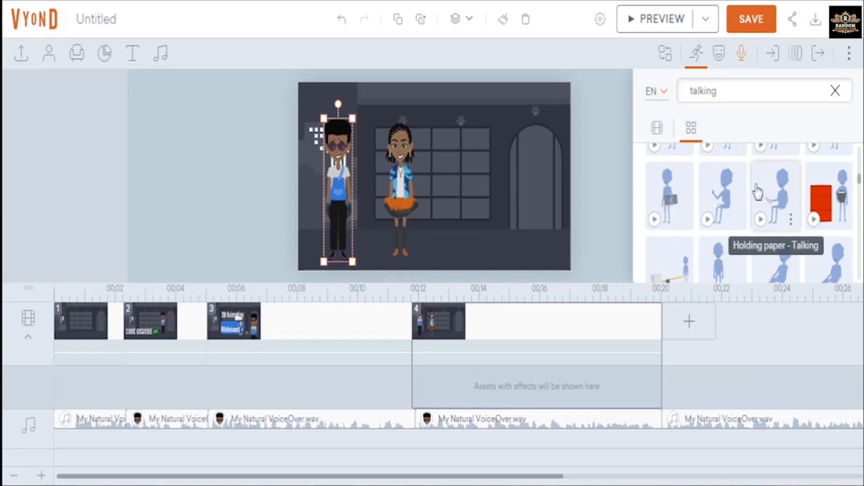
pyautogui.scroll(-2, 758, 193)
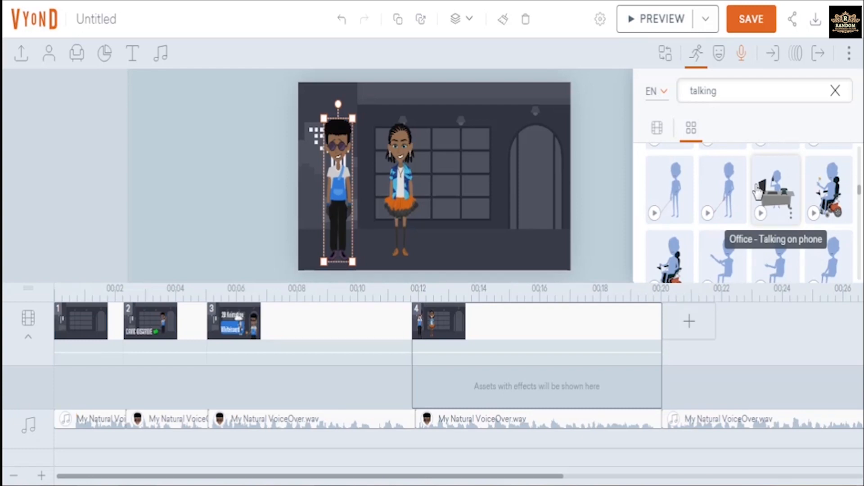
pyautogui.scroll(-2, 758, 193)
pyautogui.scroll(-2, 758, 193)
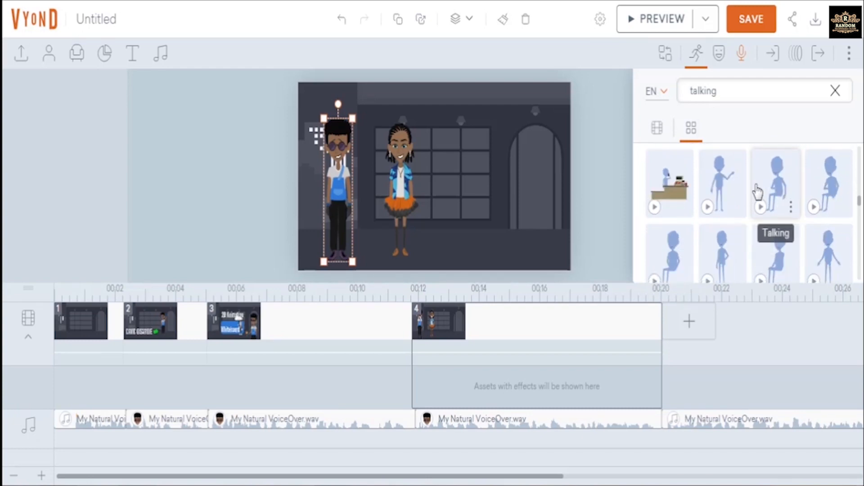
pyautogui.click(708, 207)
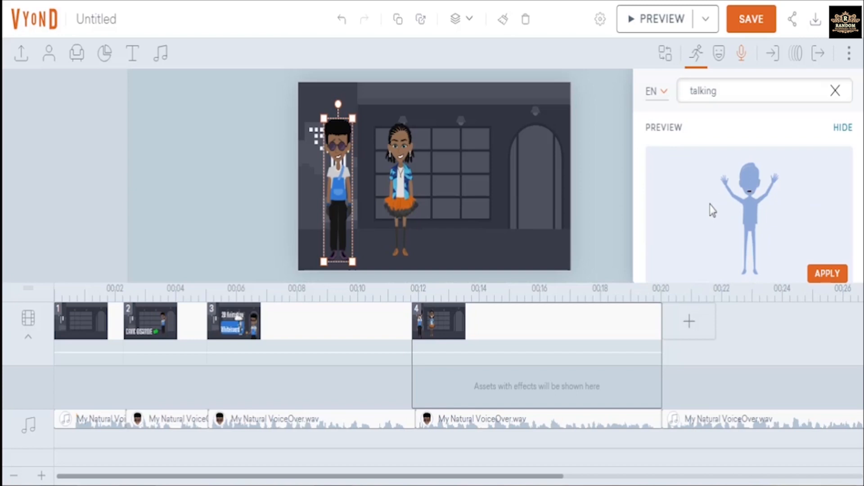
pyautogui.click(827, 274)
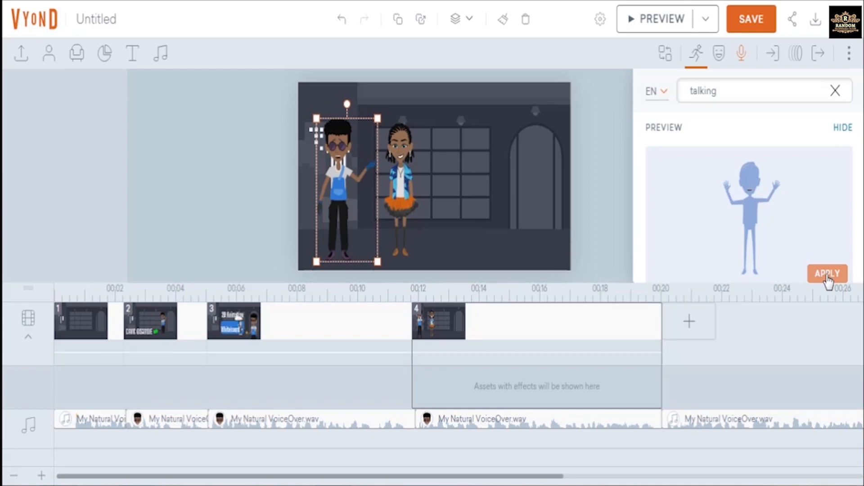
pyautogui.click(843, 128)
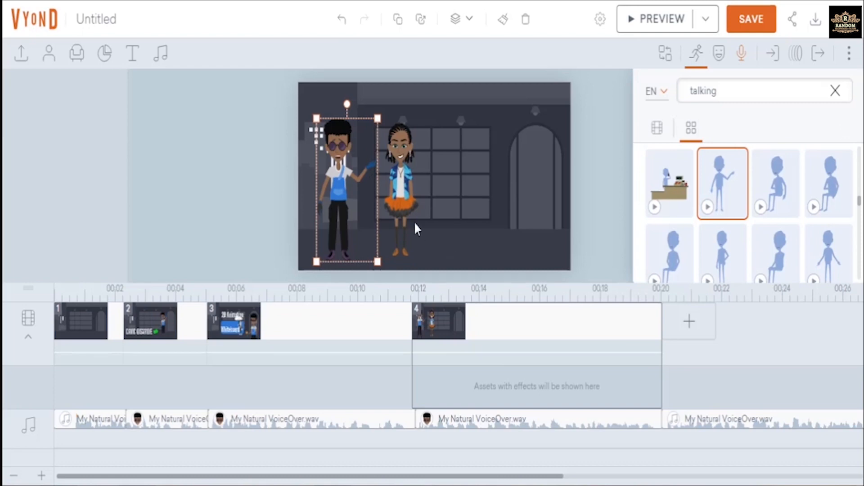
# Add a plain title to scene 4 containing the character's first name in capitals.
pyautogui.click(132, 63)
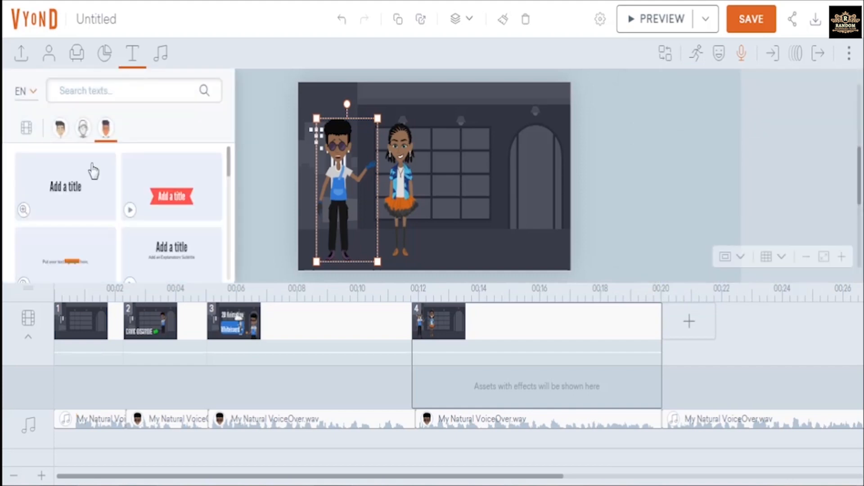
pyautogui.click(74, 187)
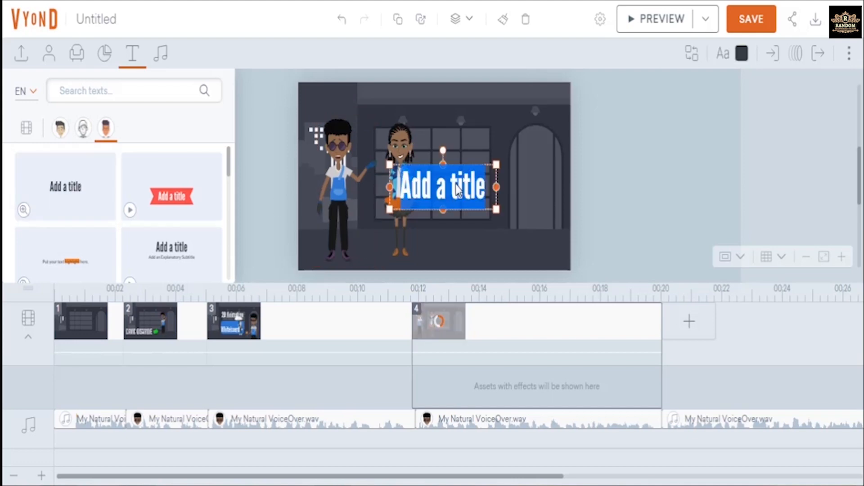
pyautogui.write('MY')
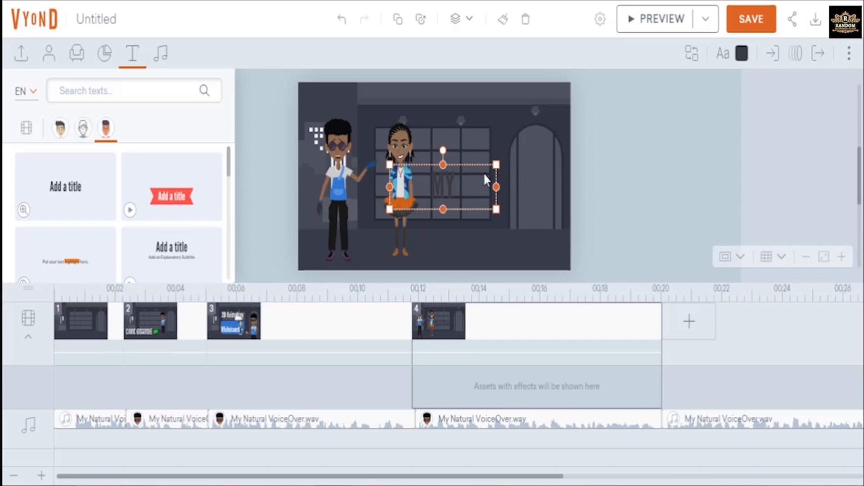
pyautogui.press('BackSpace')
pyautogui.press('BackSpace')
pyautogui.write('DAVID')
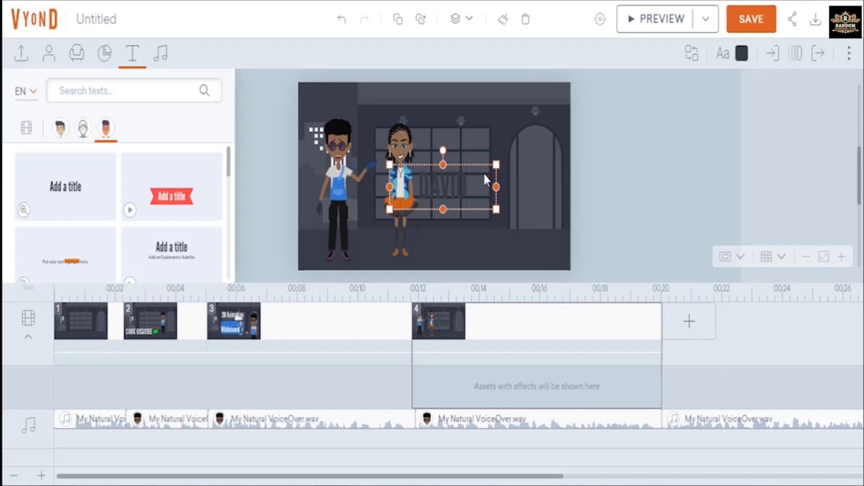
pyautogui.click(596, 175)
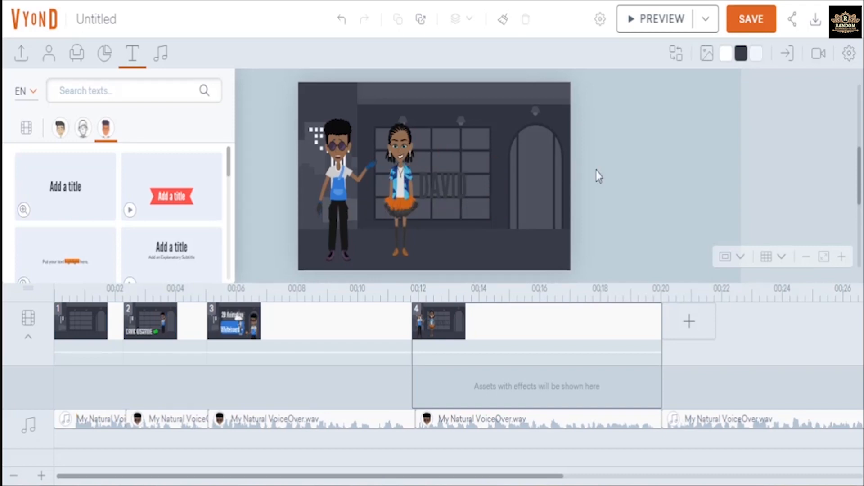
# Recolour the name title in scene 4 to near-white #F0F2F6.
pyautogui.click(451, 191)
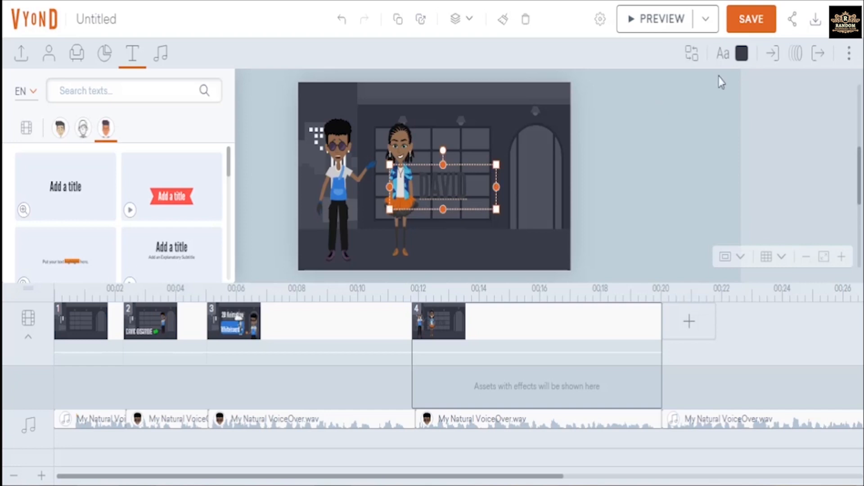
pyautogui.click(740, 56)
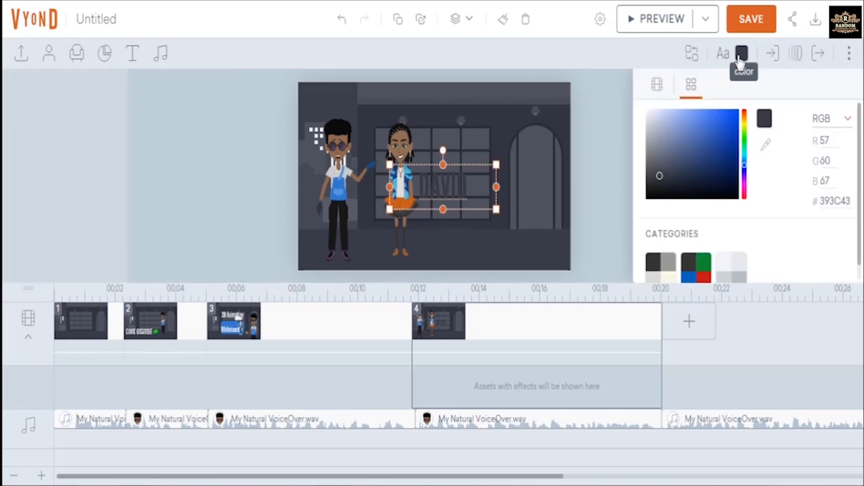
pyautogui.click(649, 117)
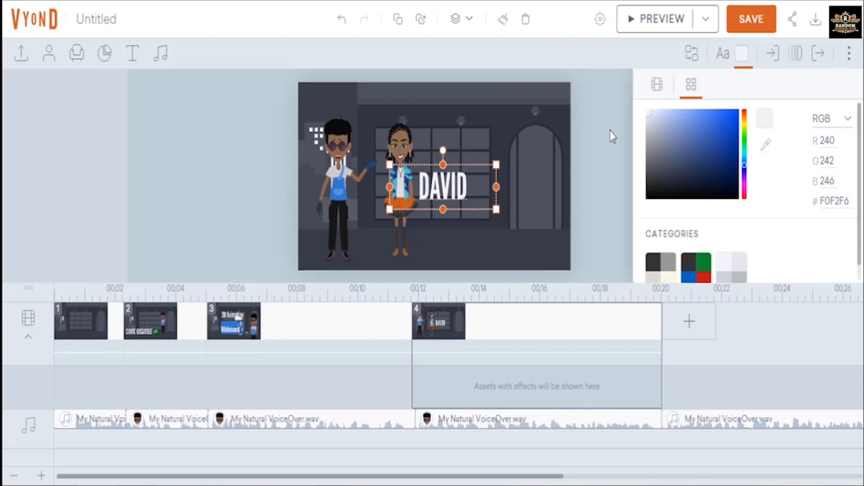
# Apply the Hand Slide - Upper Right enter effect to the name title in scene 4.
pyautogui.click(775, 61)
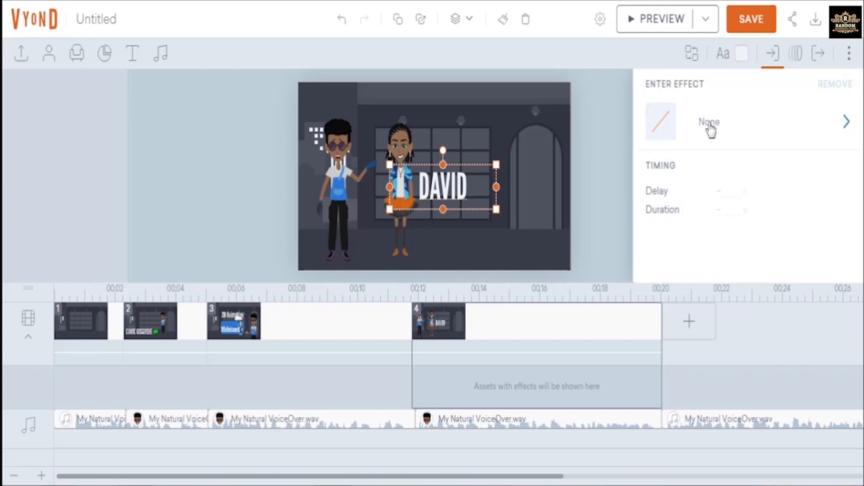
pyautogui.click(710, 130)
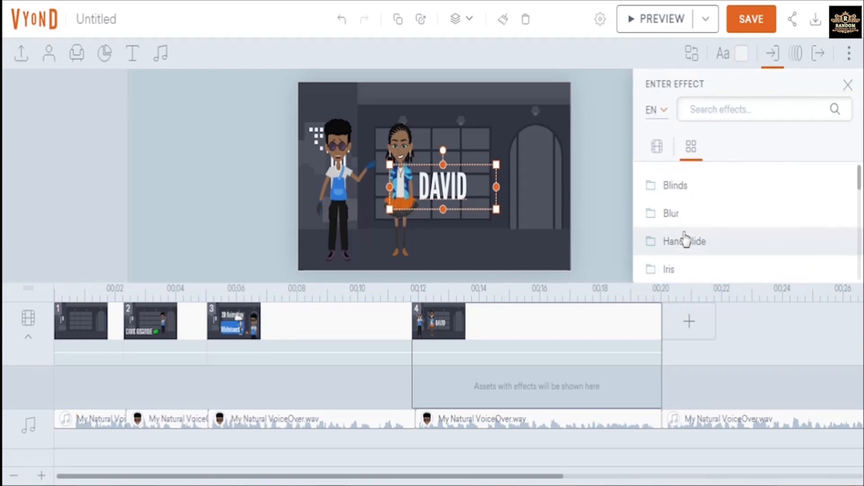
pyautogui.scroll(-3, 685, 240)
pyautogui.scroll(-3, 685, 240)
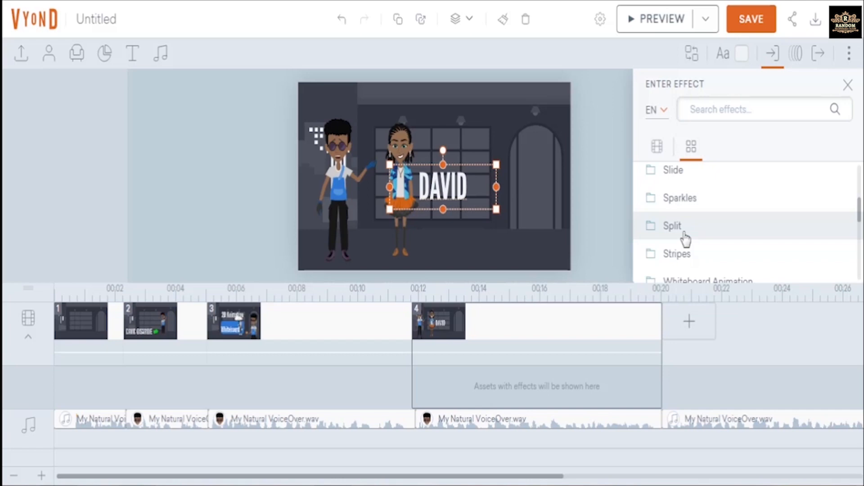
pyautogui.click(679, 182)
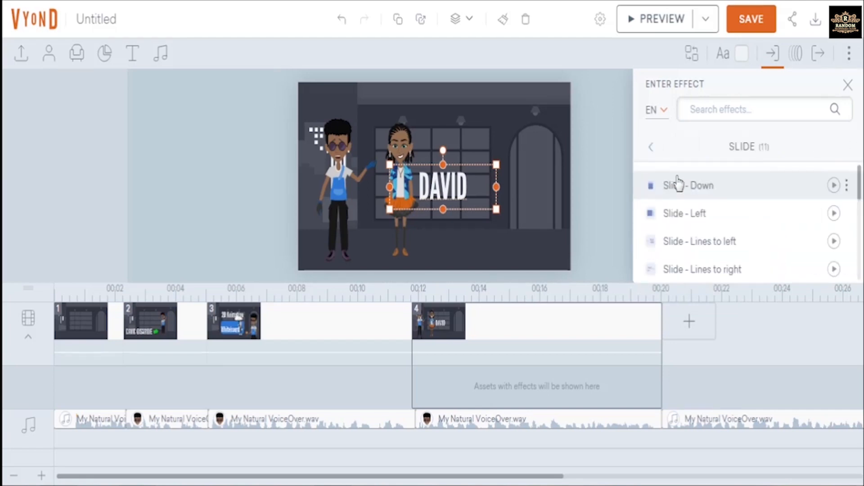
pyautogui.click(650, 149)
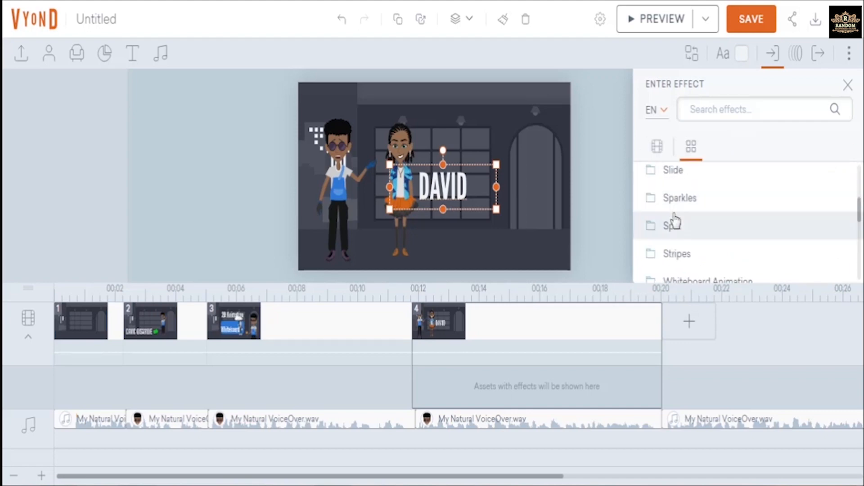
pyautogui.scroll(5, 675, 221)
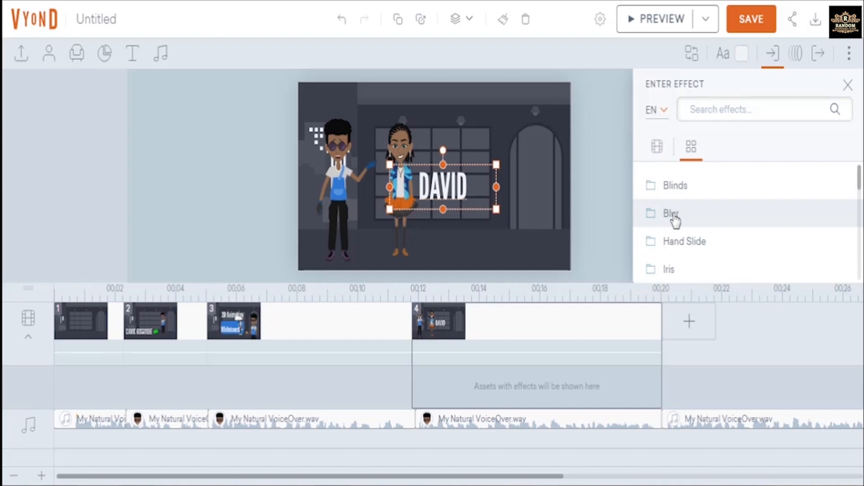
pyautogui.click(684, 247)
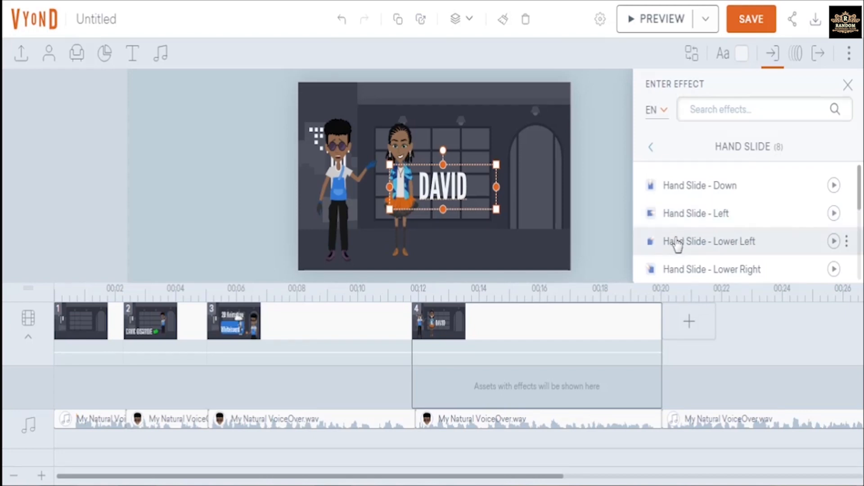
pyautogui.scroll(-3, 677, 245)
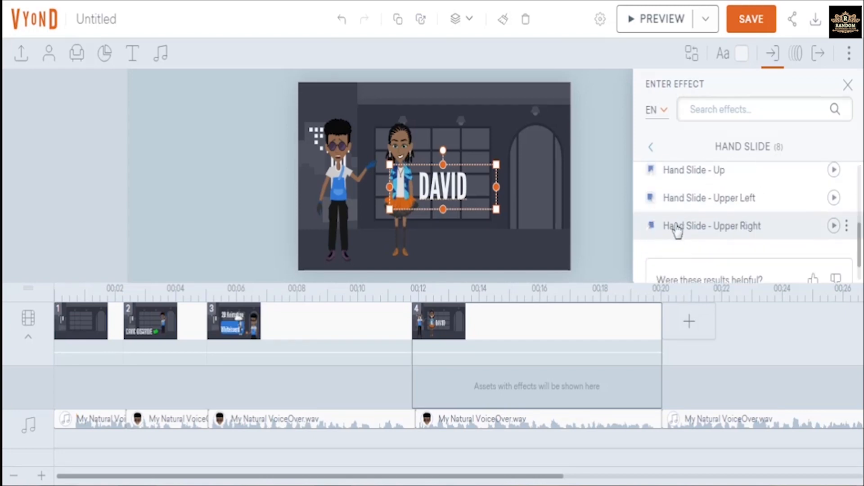
pyautogui.click(677, 228)
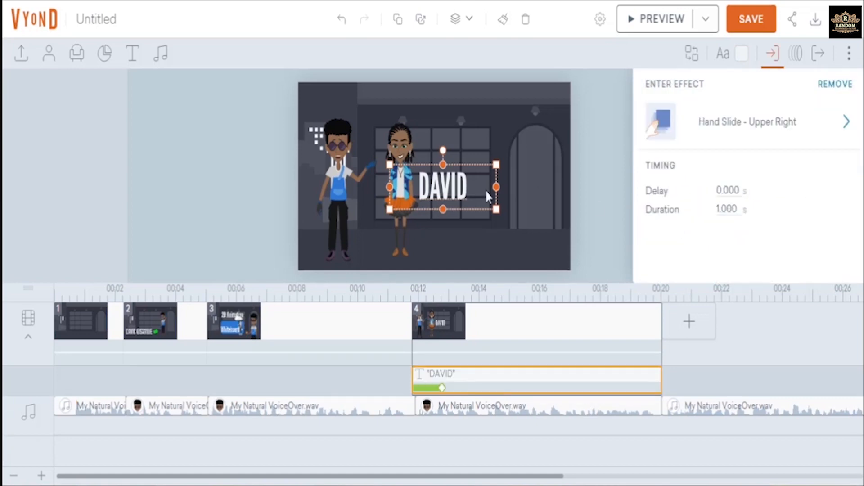
# Place the name title over the man's legs, tilt it slightly counter-clockwise and delay its entrance by about 0.542 s.
pyautogui.moveTo(379, 204); pyautogui.dragTo(337, 225)
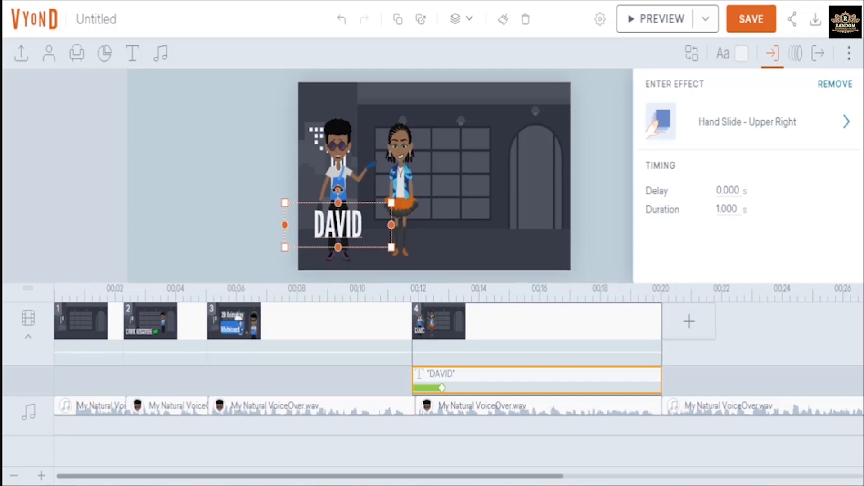
pyautogui.moveTo(338, 189); pyautogui.dragTo(335, 190)
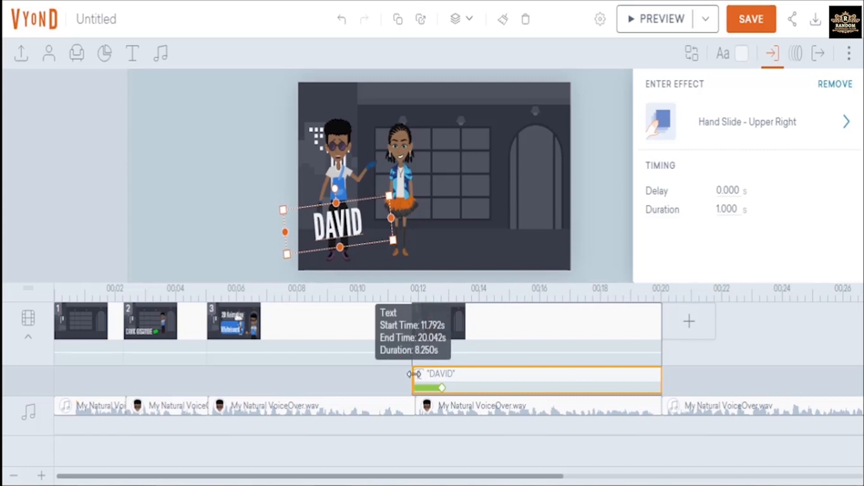
pyautogui.moveTo(414, 374); pyautogui.dragTo(430, 374)
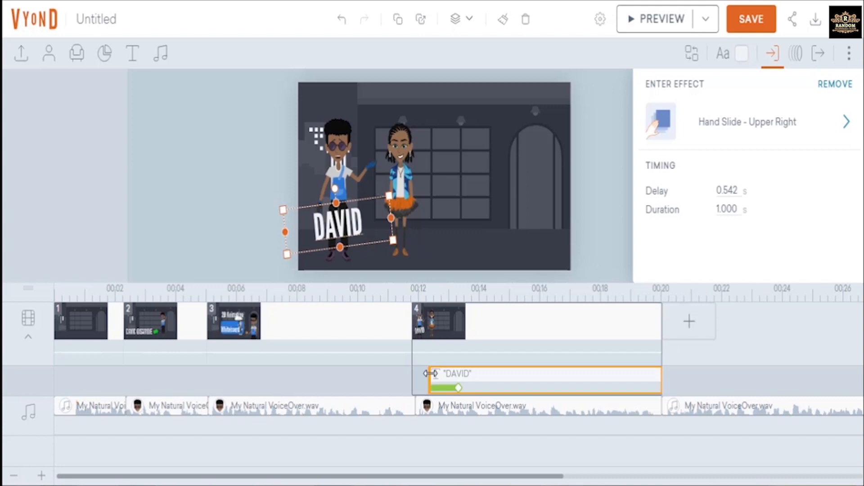
# Apply the Pop - Rings enter effect to the woman in the orange skirt and start her entrance at about 13.458 s.
pyautogui.click(394, 170)
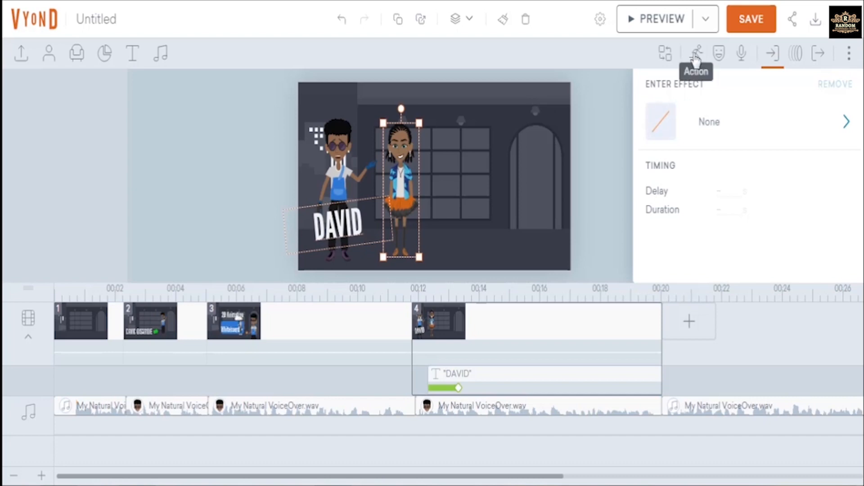
pyautogui.click(718, 123)
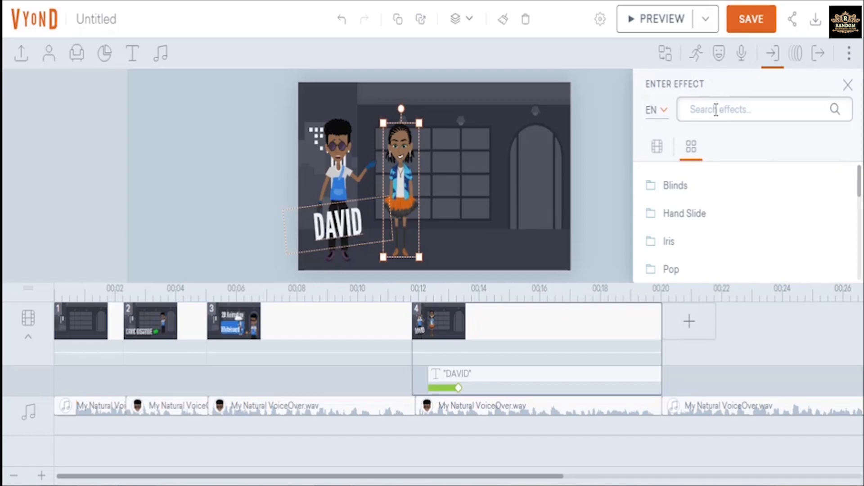
pyautogui.click(682, 270)
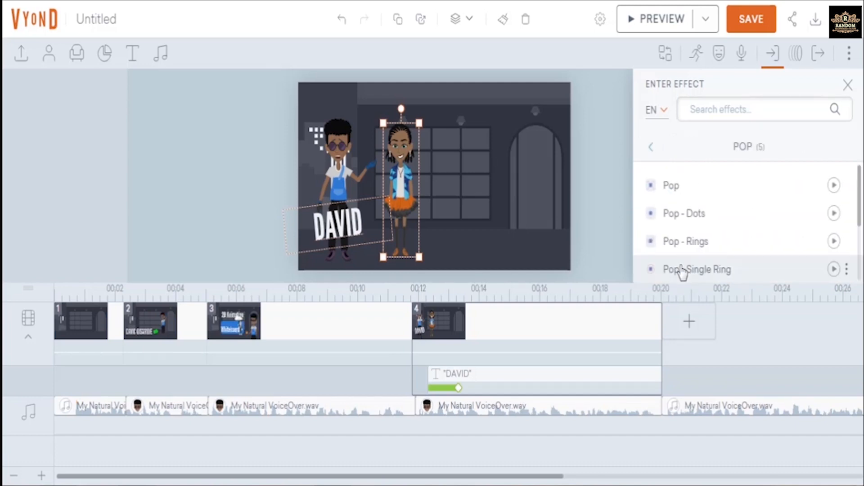
pyautogui.click(696, 243)
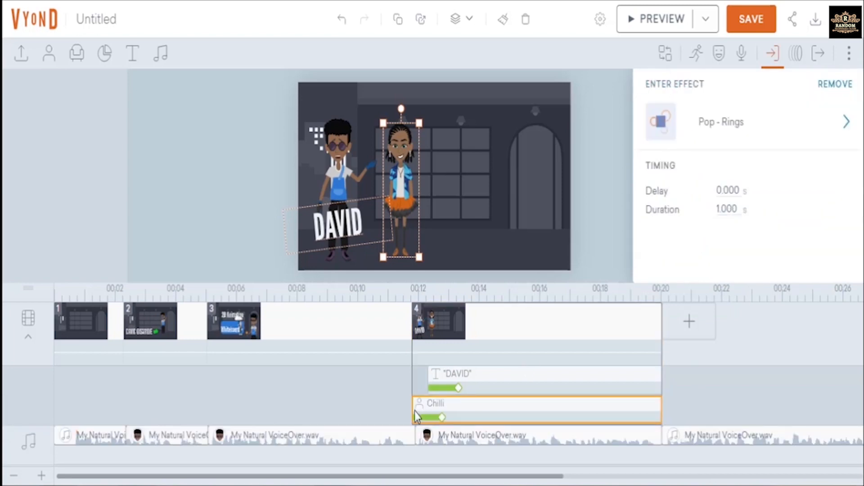
pyautogui.moveTo(413, 405); pyautogui.dragTo(462, 402)
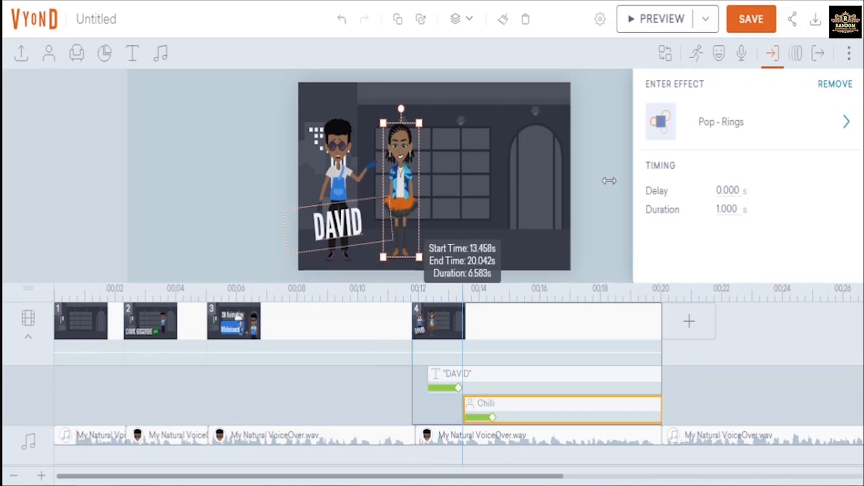
# Search the actions for "dancing" and apply the second Dancing action to the woman in the orange skirt.
pyautogui.click(697, 55)
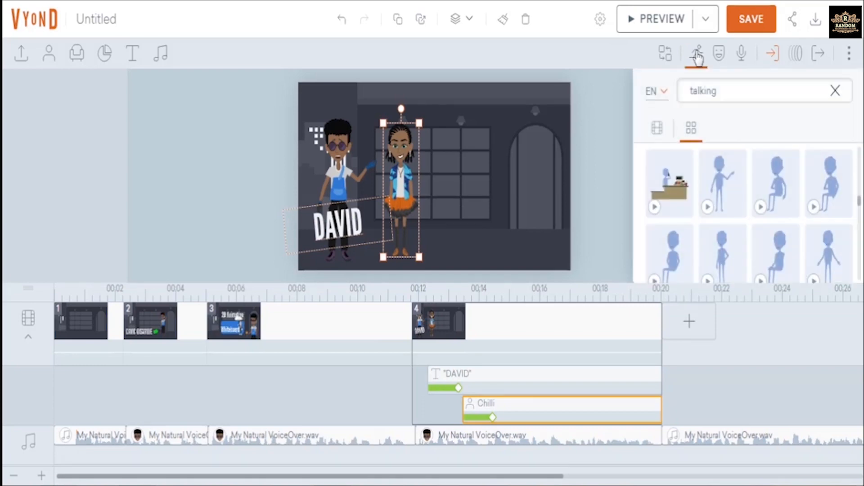
pyautogui.doubleClick(723, 89)
pyautogui.write('d')
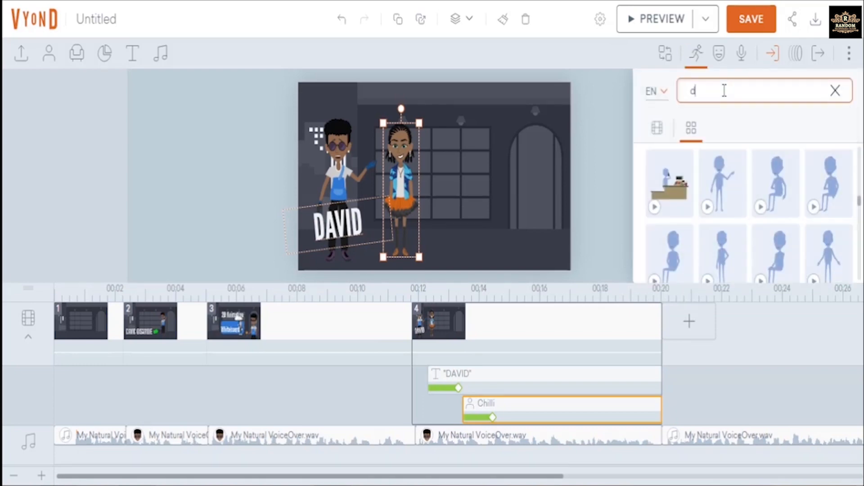
pyautogui.write('an')
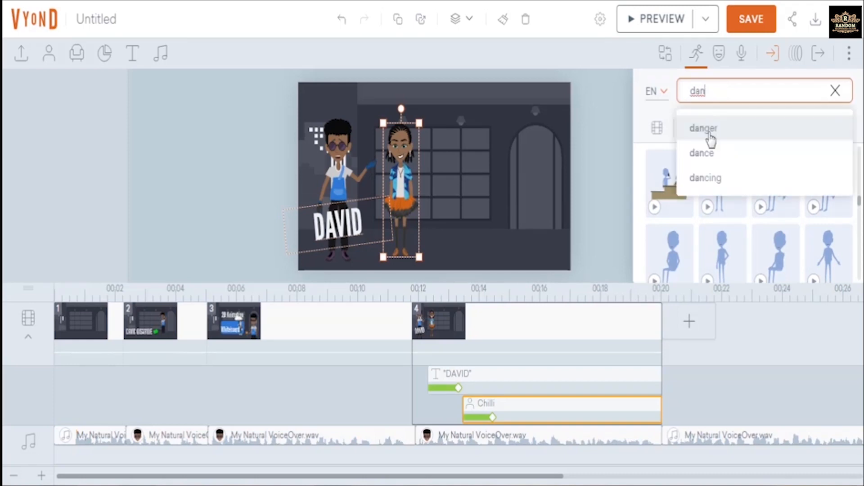
pyautogui.click(705, 179)
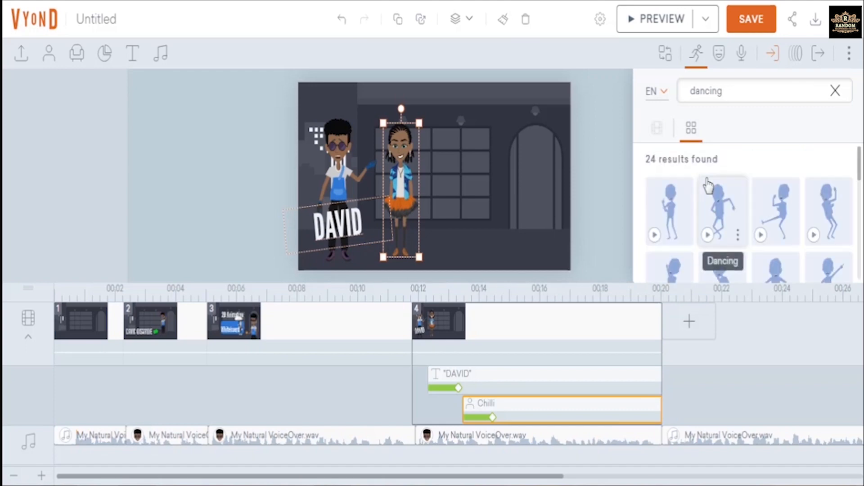
pyautogui.click(708, 236)
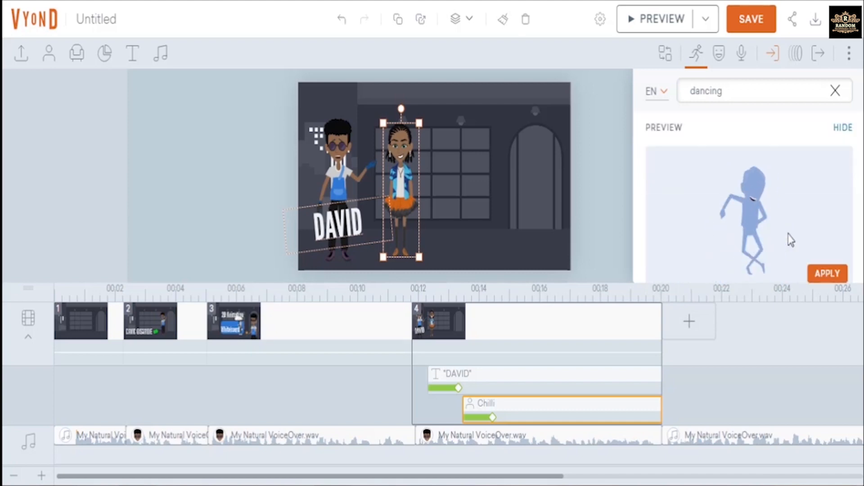
pyautogui.click(833, 279)
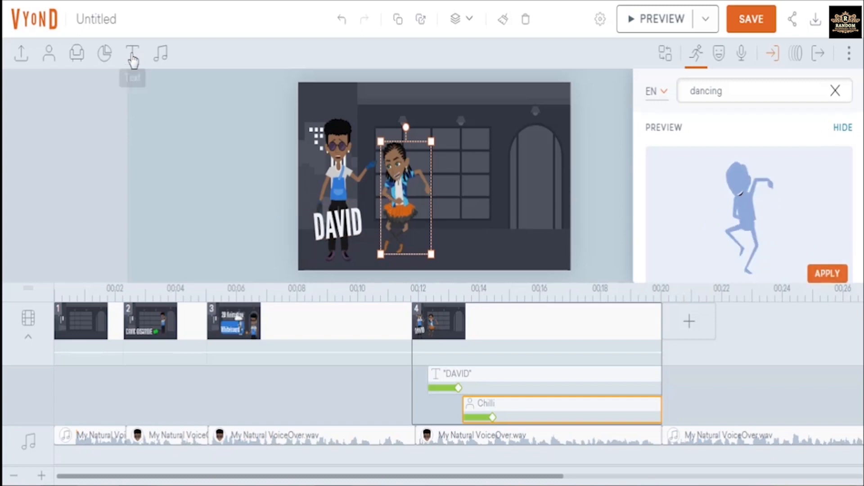
# Add a second plain title to scene 4 and colour it near-white #F5F6F8.
pyautogui.click(133, 60)
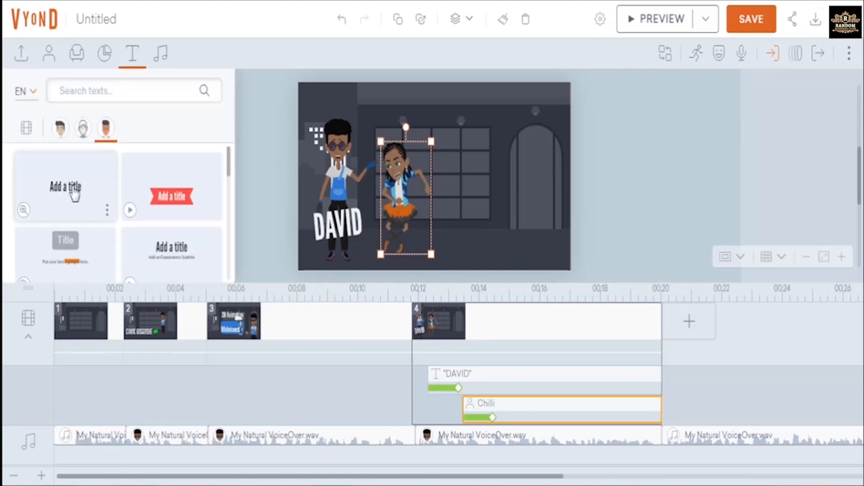
pyautogui.click(73, 196)
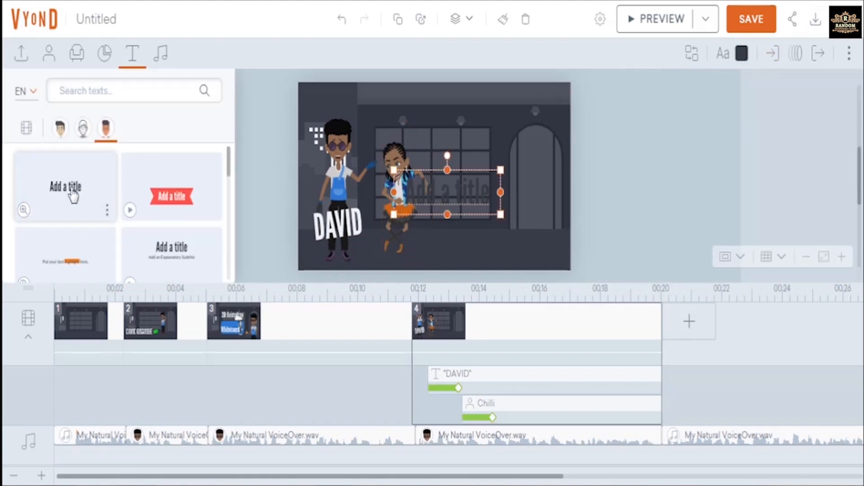
pyautogui.click(742, 54)
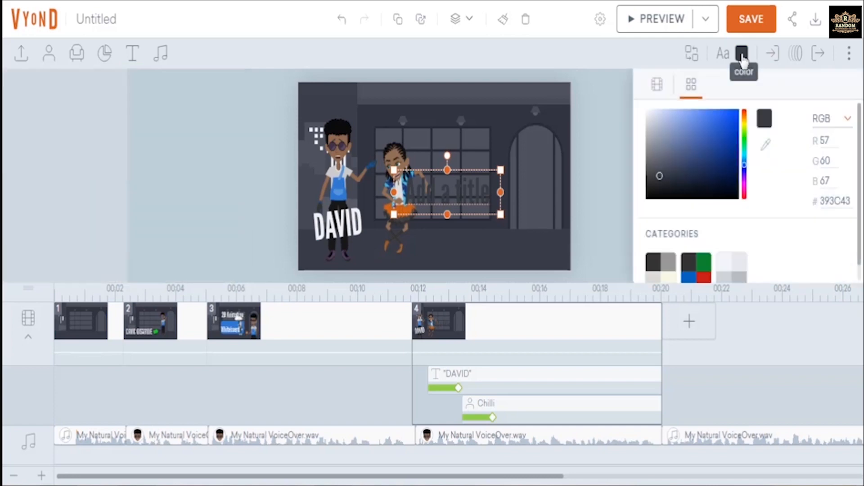
pyautogui.click(650, 119)
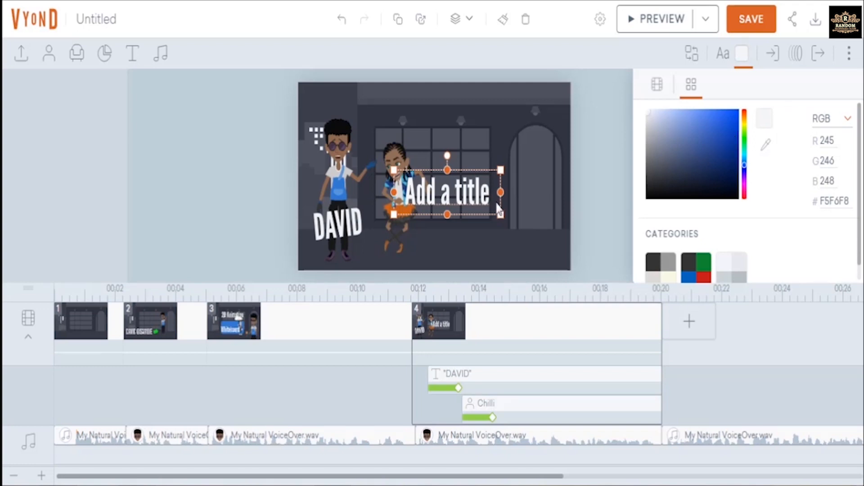
# Replace the new title's text with the woman's character name in capitals and place it over her legs.
pyautogui.doubleClick(471, 193)
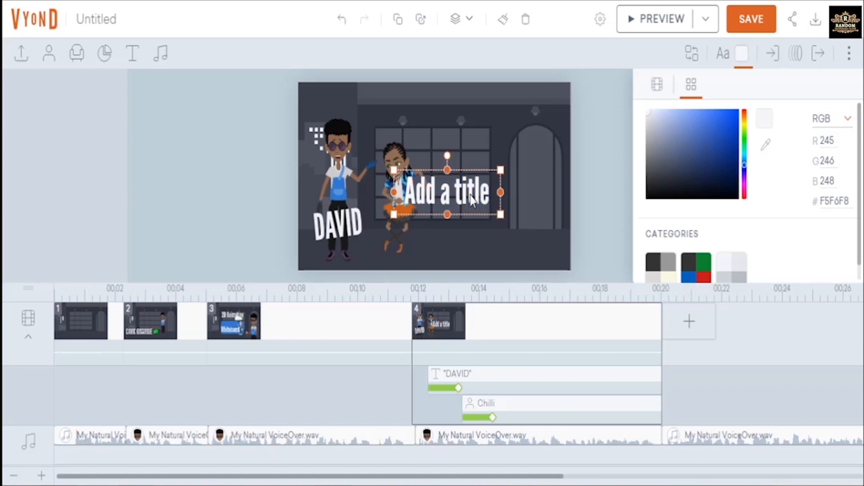
pyautogui.hotkey('ctrl', 'a')
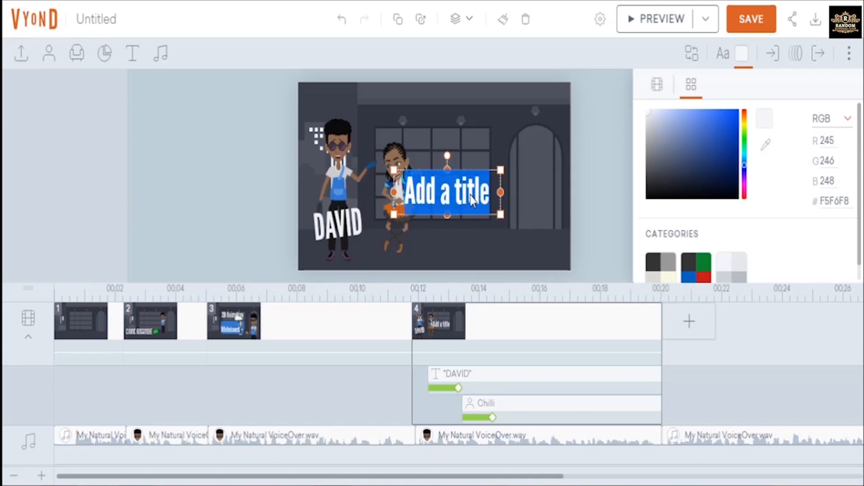
pyautogui.write('CHILLI')
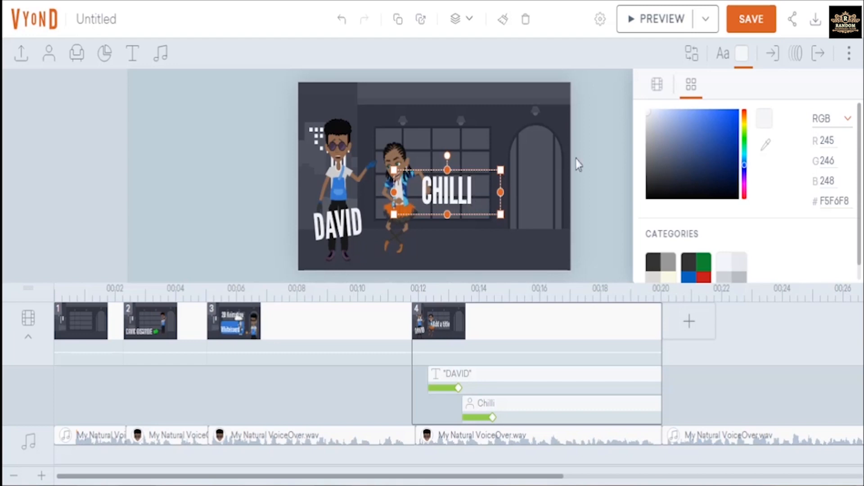
pyautogui.click(604, 168)
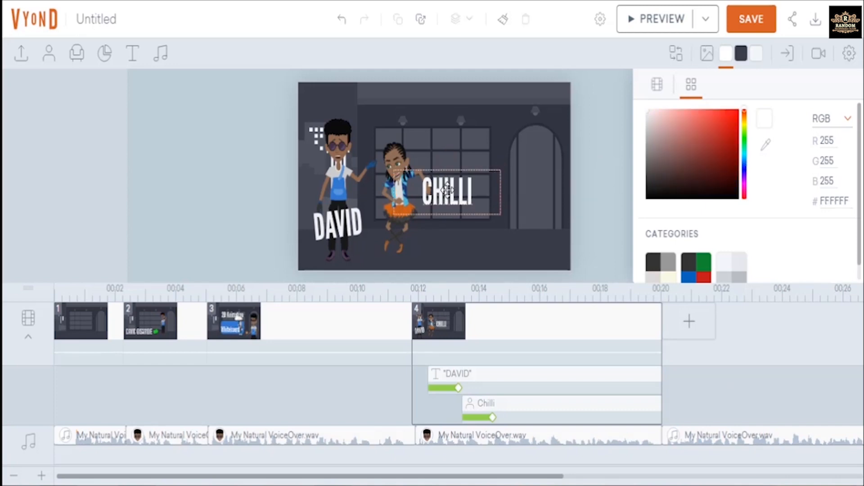
pyautogui.moveTo(447, 190); pyautogui.dragTo(413, 230)
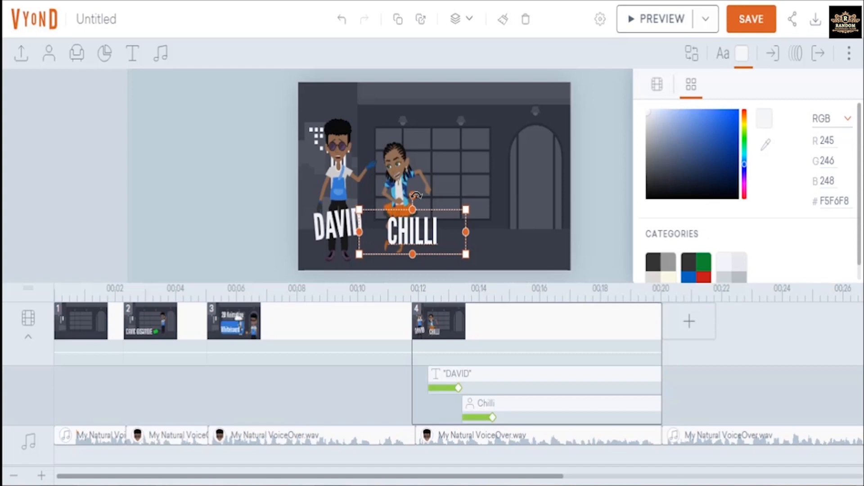
# Tilt the woman's name title clockwise and apply the second Whiteboard - Illustration enter effect to it.
pyautogui.moveTo(412, 196); pyautogui.dragTo(416, 196)
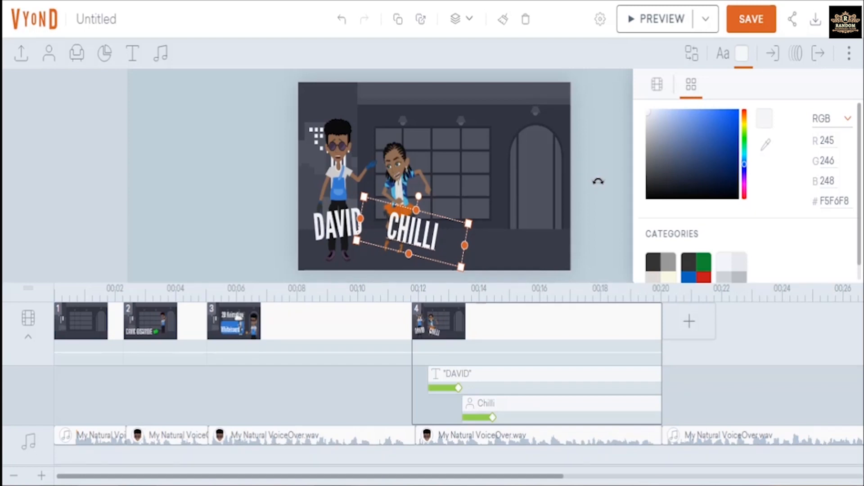
pyautogui.click(773, 54)
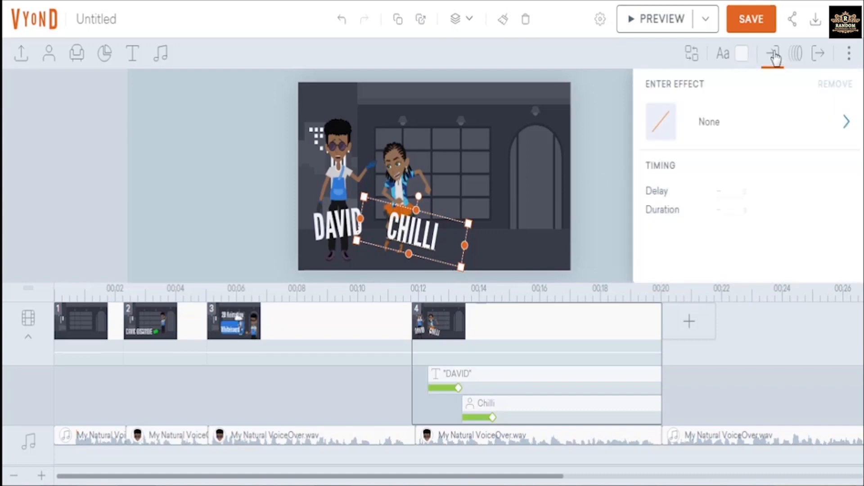
pyautogui.click(721, 132)
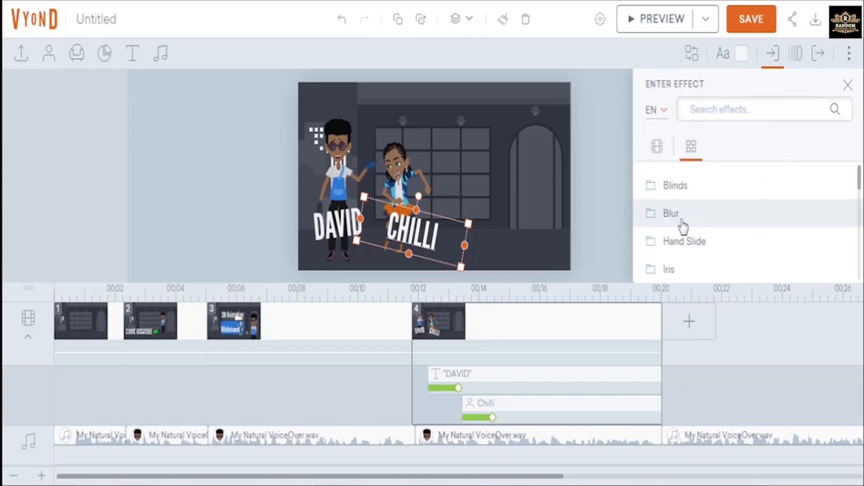
pyautogui.scroll(-2, 683, 226)
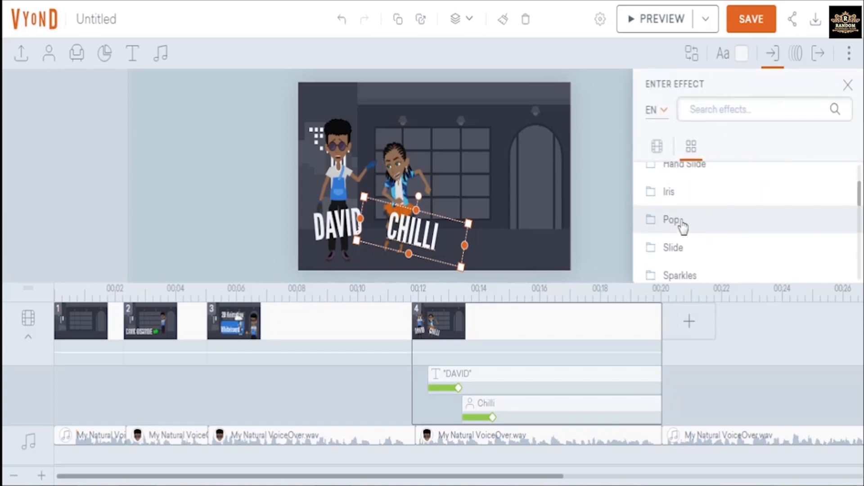
pyautogui.scroll(-2, 683, 226)
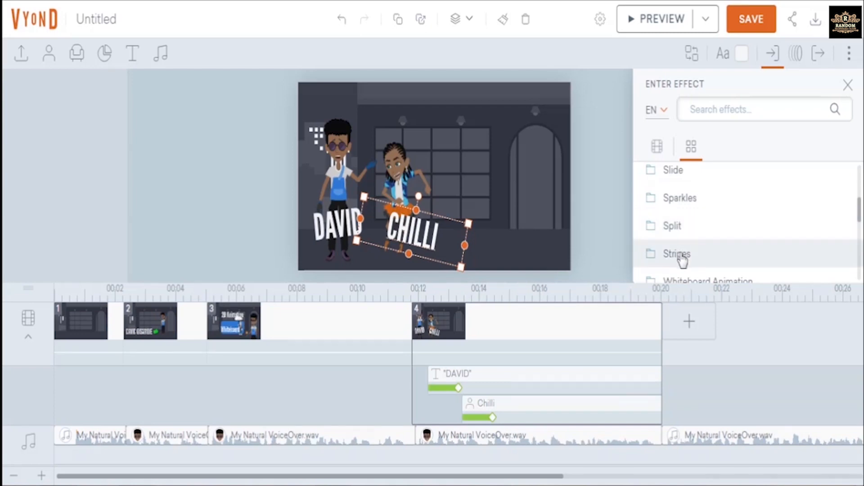
pyautogui.scroll(-2, 683, 261)
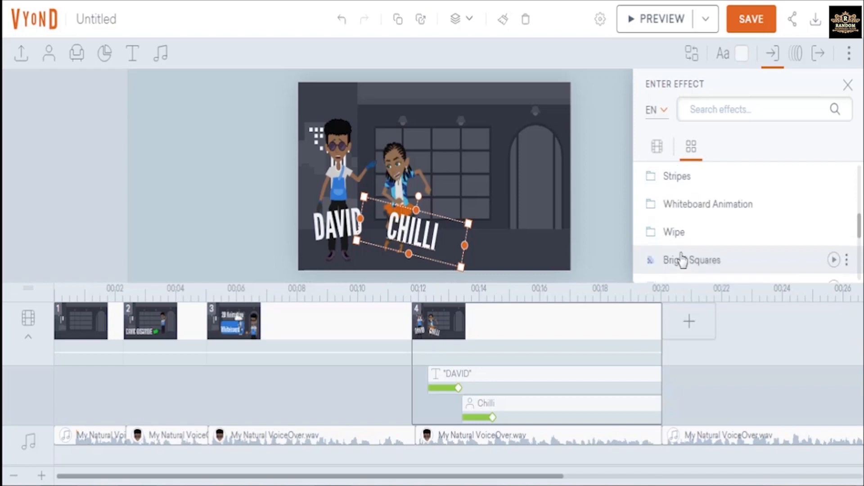
pyautogui.click(681, 210)
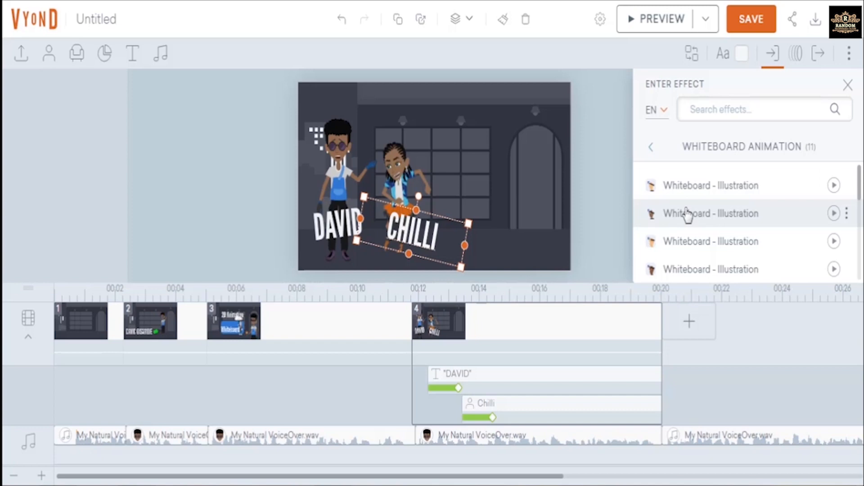
pyautogui.click(687, 214)
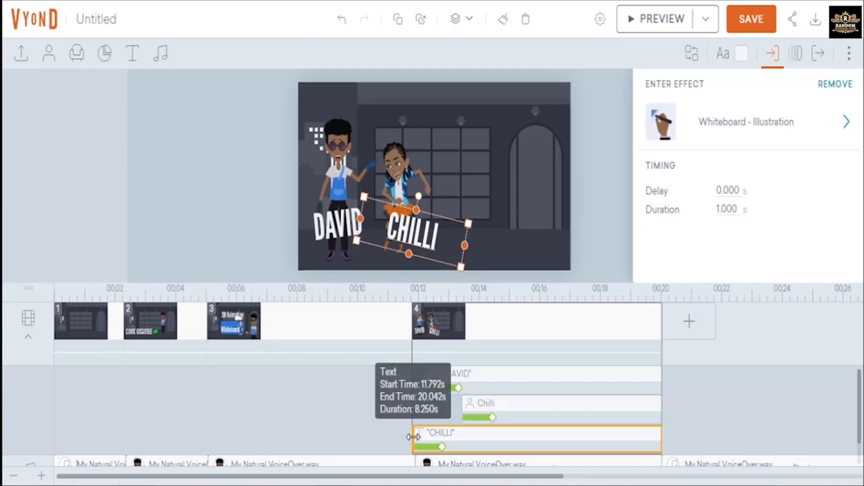
# Delay the start of the woman's name title in the scene 4 timeline to 14.250 s.
pyautogui.moveTo(415, 436); pyautogui.dragTo(488, 438)
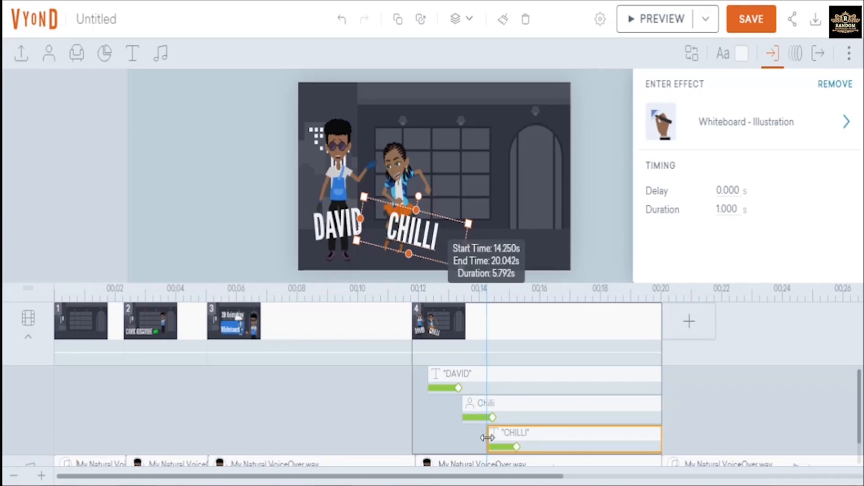
pyautogui.moveTo(487, 437); pyautogui.dragTo(488, 437)
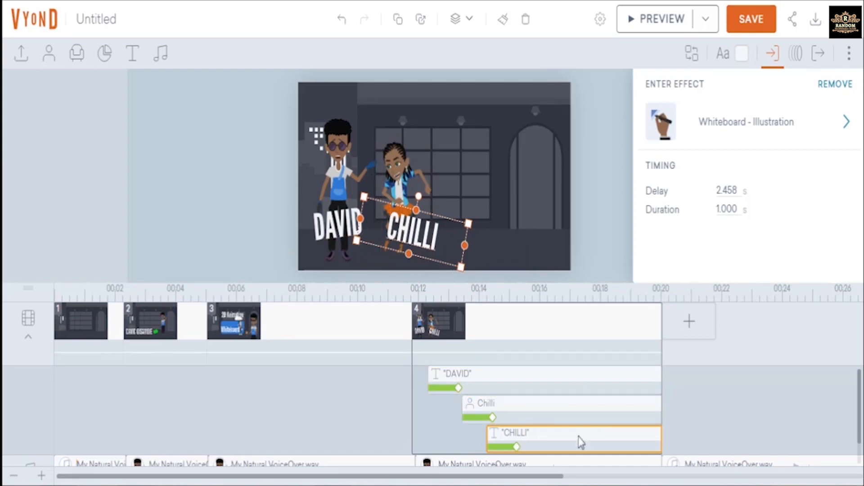
pyautogui.scroll(-1, 580, 442)
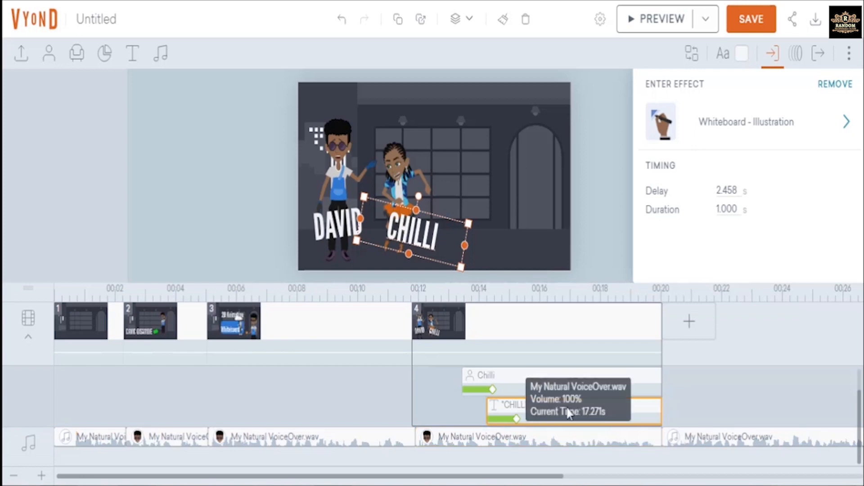
pyautogui.scroll(1, 580, 389)
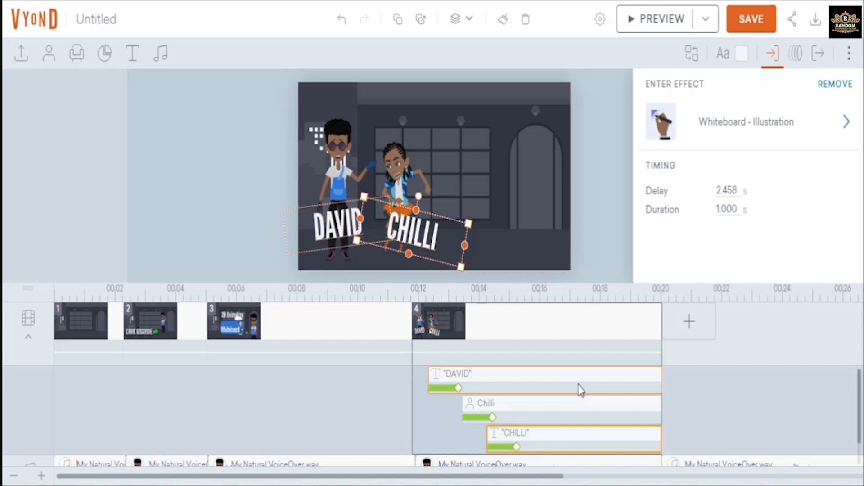
# Preview scene 4 to check both characters and their animated name titles against the voiceover.
pyautogui.click(658, 22)
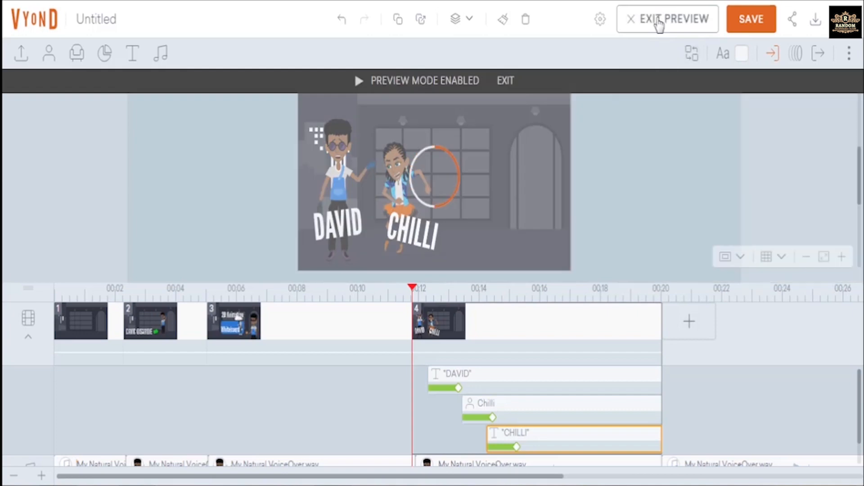
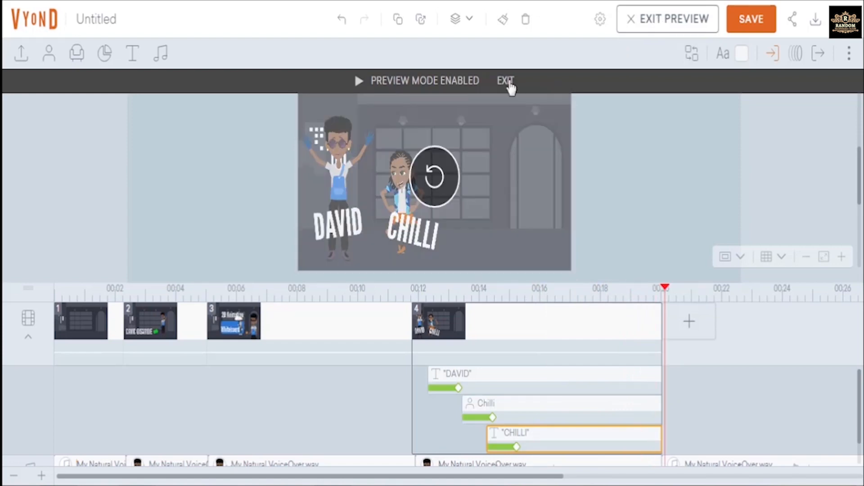
pyautogui.click(506, 81)
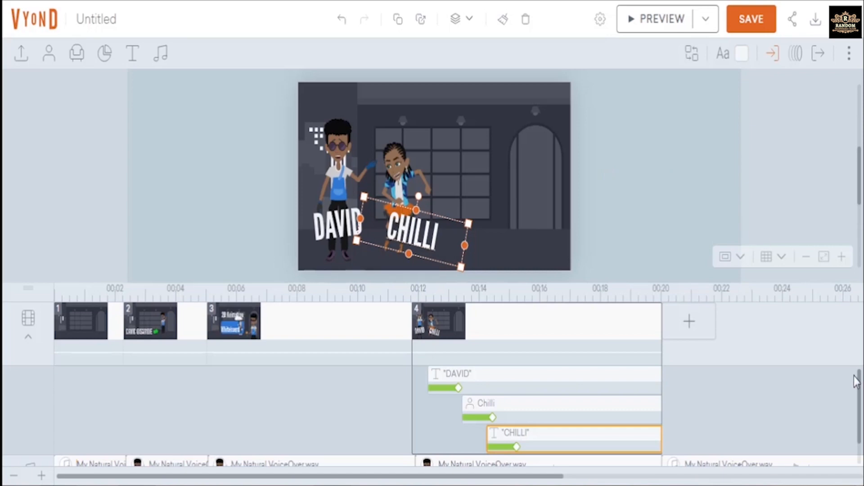
pyautogui.moveTo(859, 396); pyautogui.dragTo(861, 418)
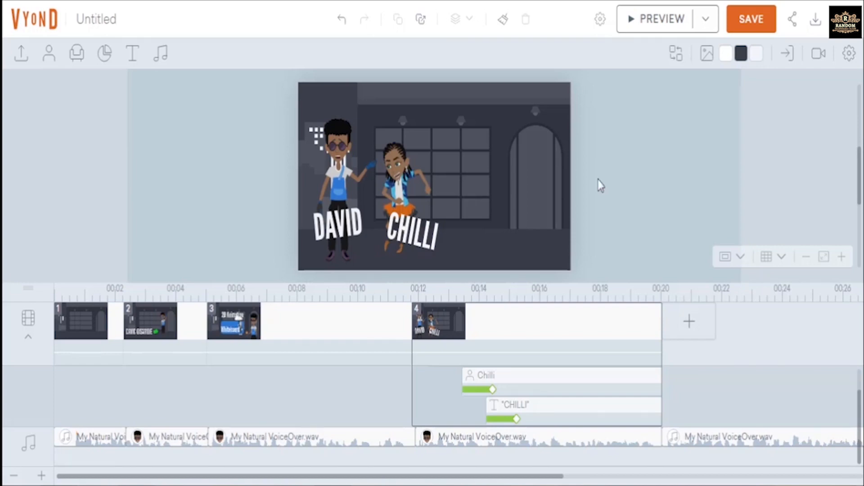
pyautogui.click(332, 485)
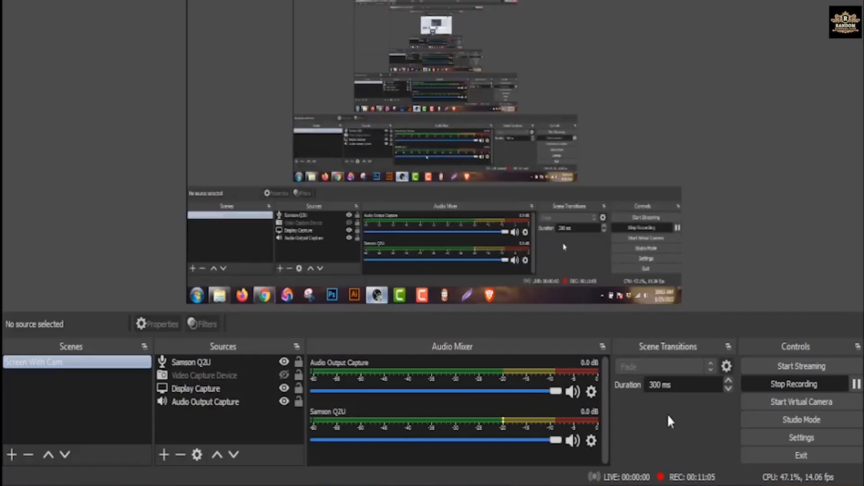
pyautogui.click(857, 389)
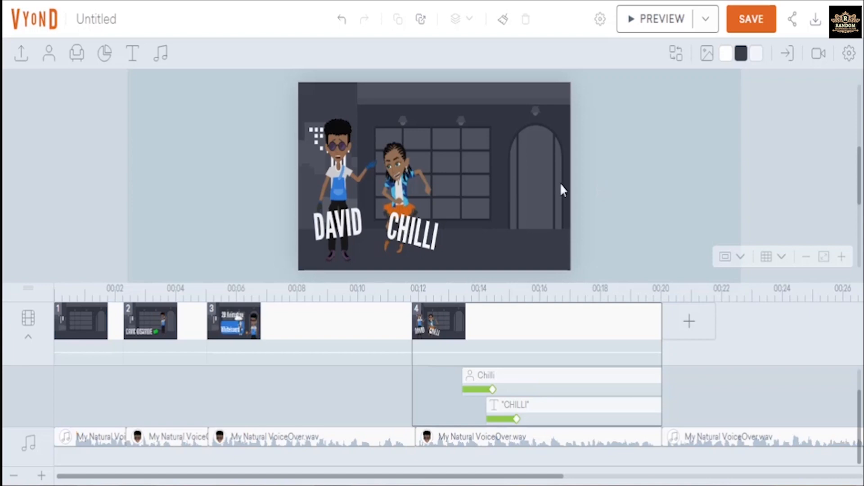
# Add the Casual male character with sunglasses and dark clothes to scene 4, enlarge him and stand him in front of the arched door.
pyautogui.click(49, 56)
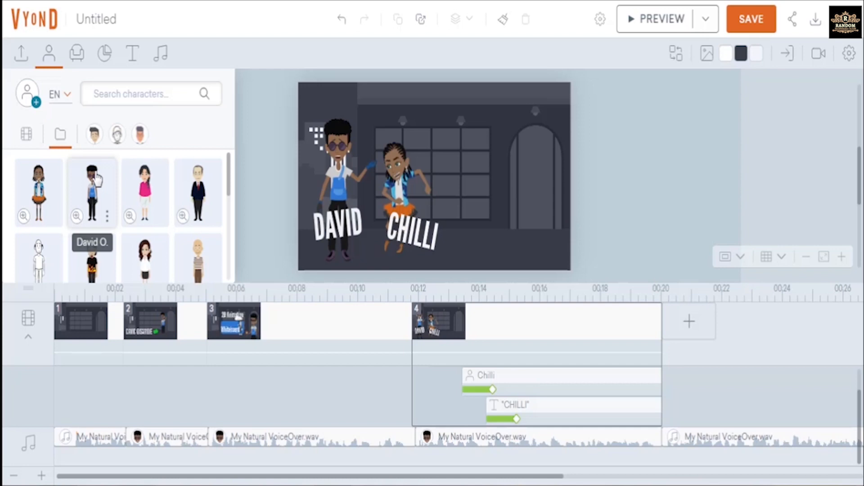
pyautogui.click(97, 179)
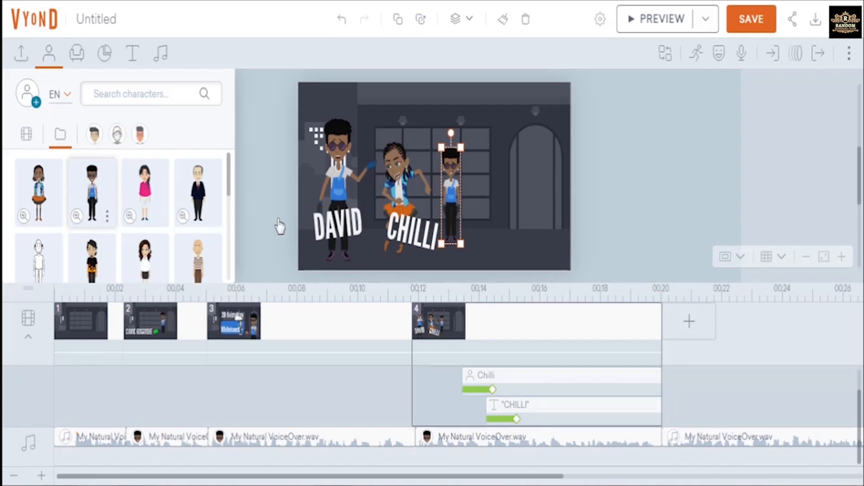
pyautogui.press('Delete')
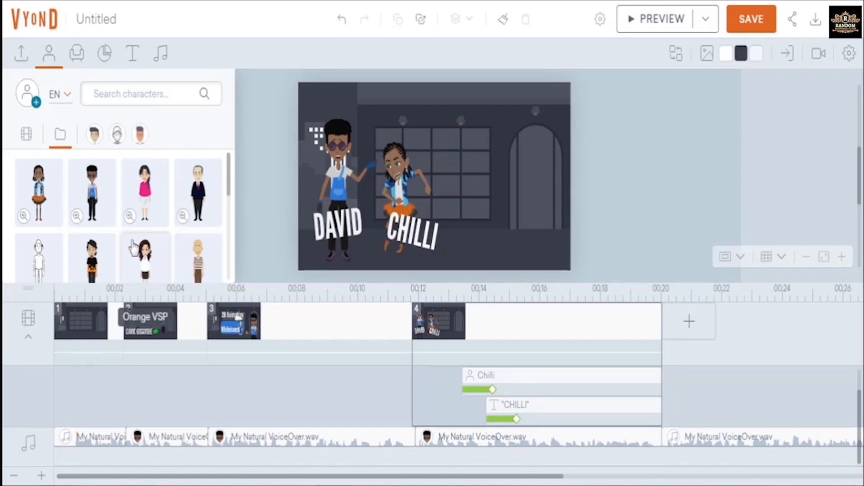
pyautogui.click(141, 134)
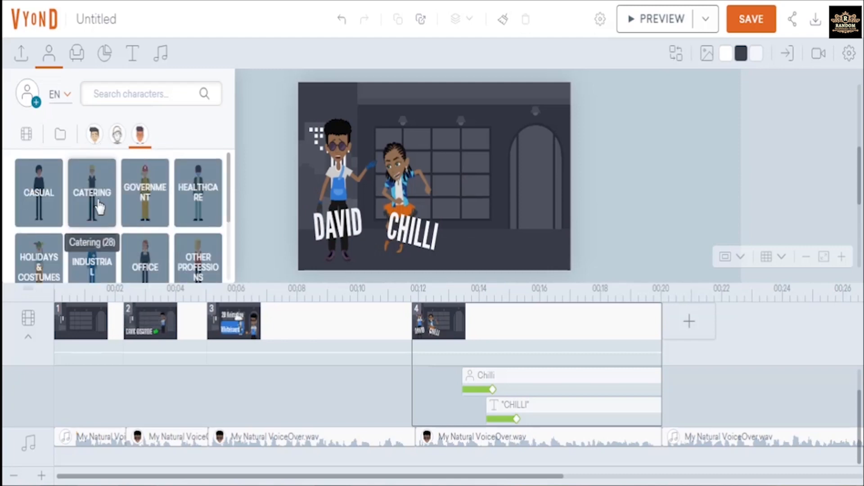
pyautogui.click(44, 183)
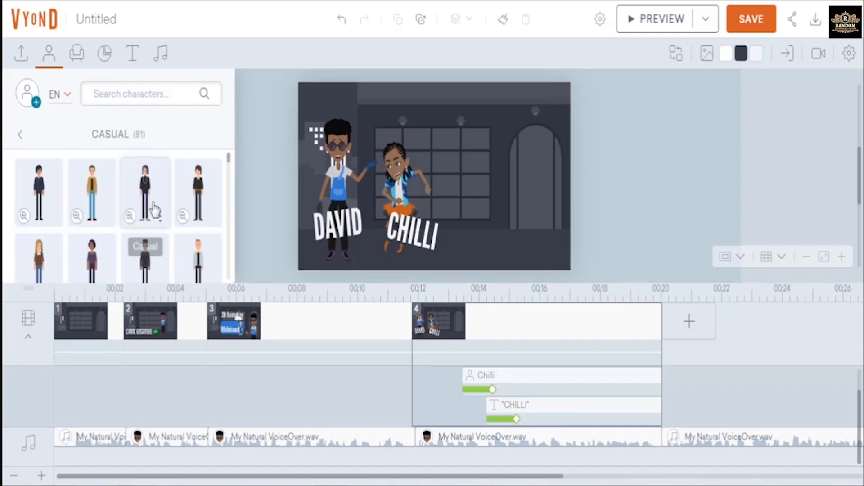
pyautogui.click(146, 255)
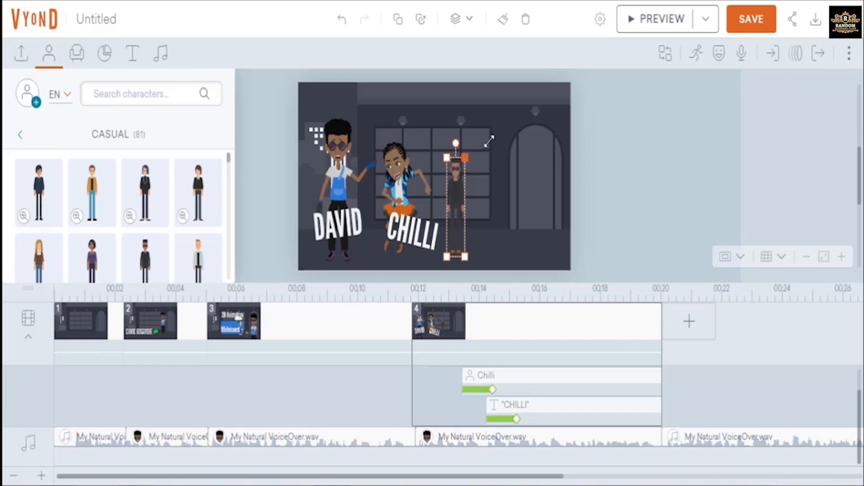
pyautogui.moveTo(489, 142); pyautogui.dragTo(493, 138)
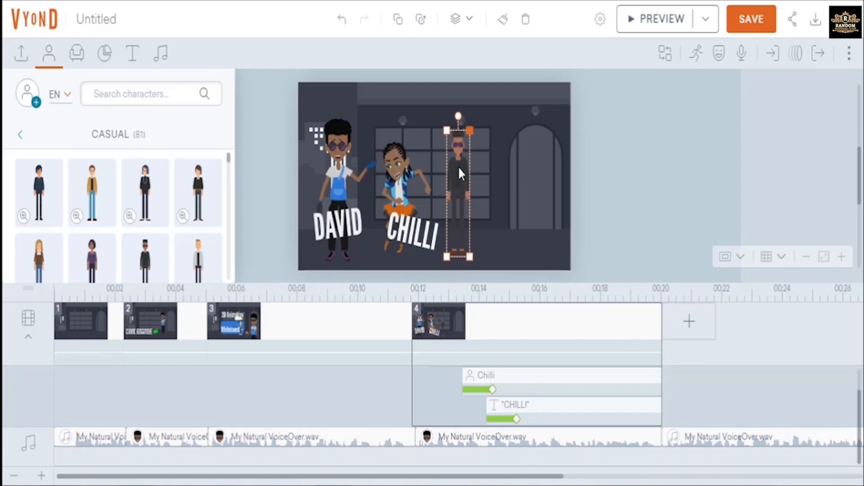
pyautogui.moveTo(458, 166); pyautogui.dragTo(527, 166)
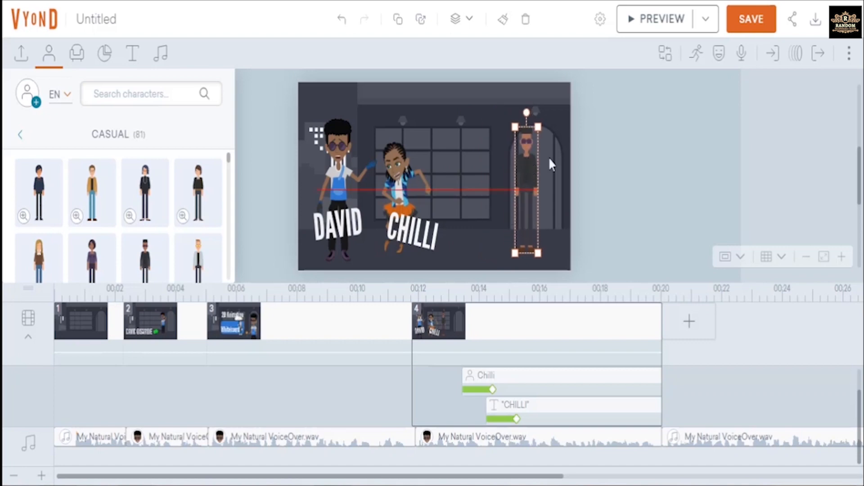
# Search the actions for "laptop" and apply the front-facing cross-legged sitting action to the man in dark clothes.
pyautogui.click(697, 55)
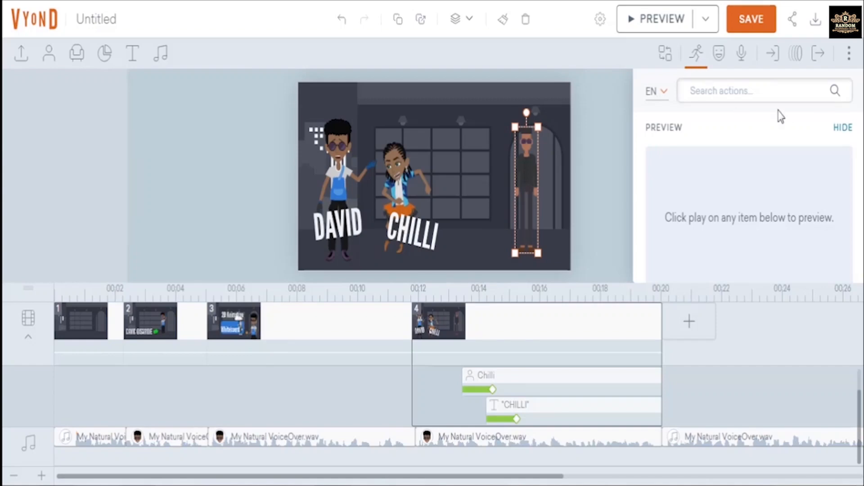
pyautogui.click(841, 128)
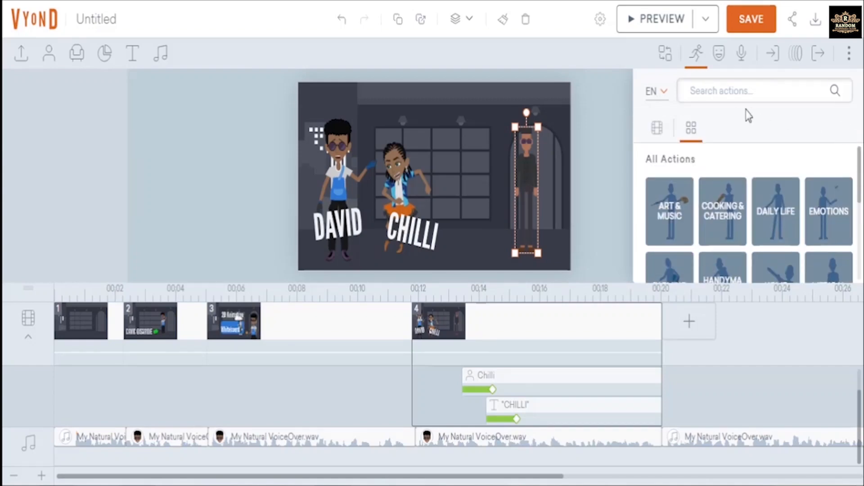
pyautogui.click(707, 90)
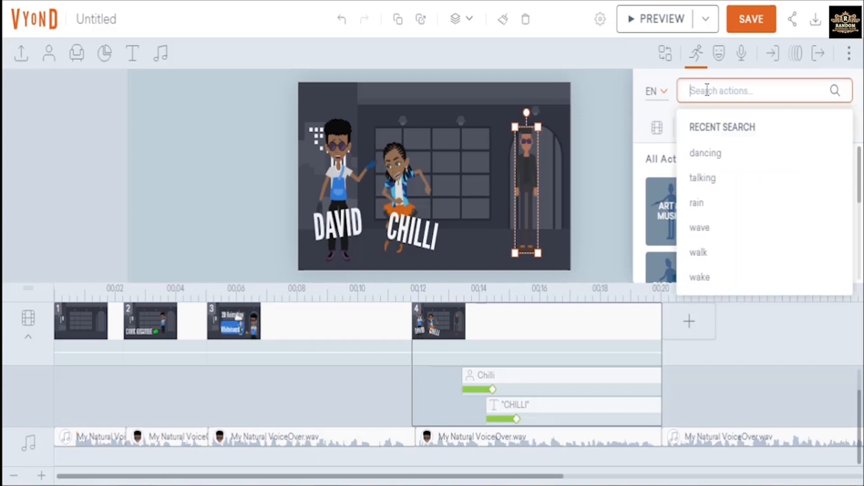
pyautogui.write('laptop')
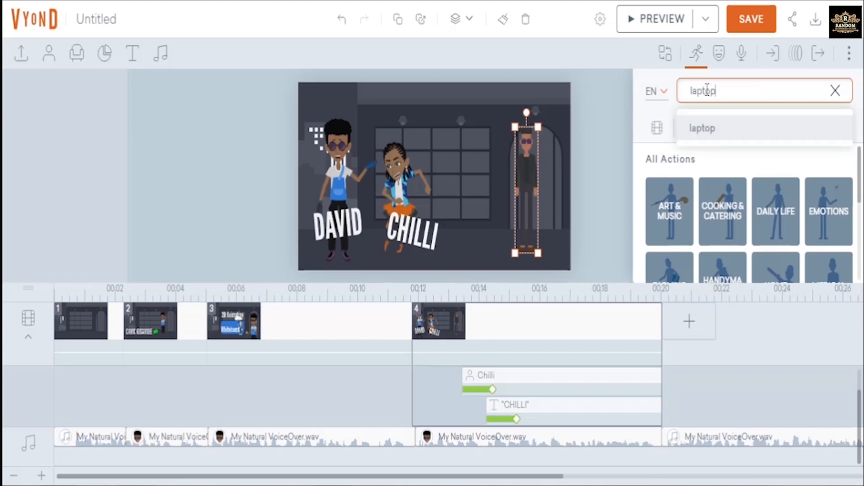
pyautogui.press('Return')
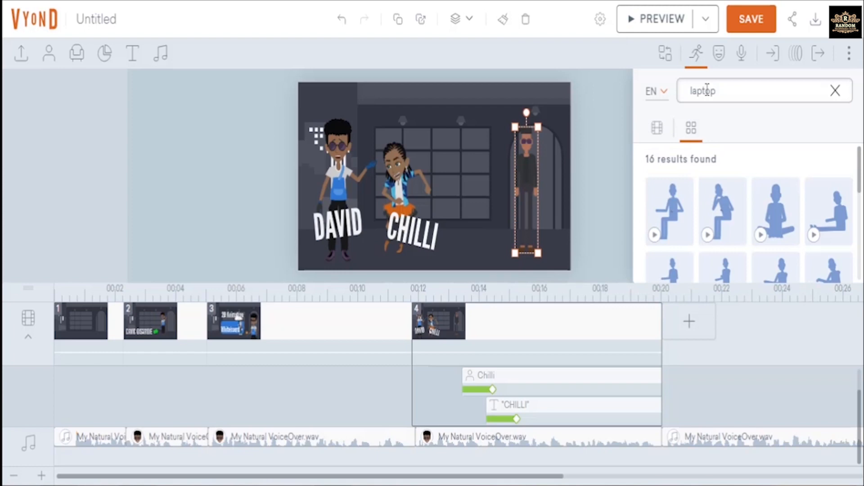
pyautogui.click(760, 235)
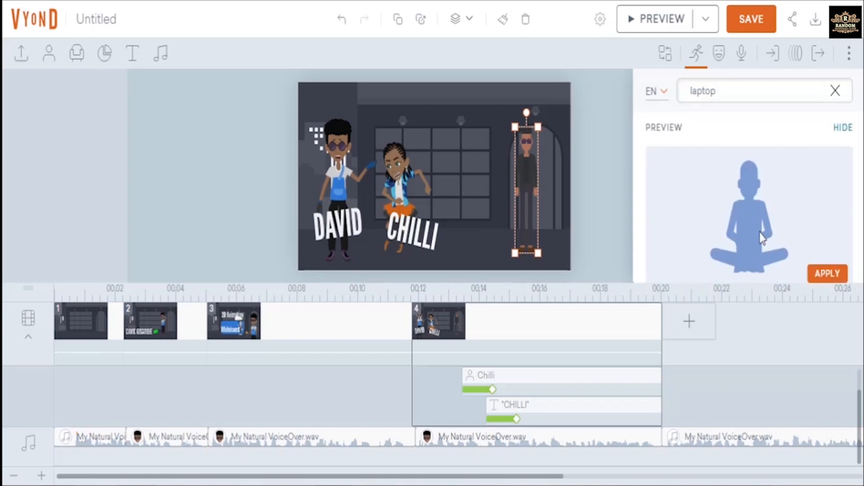
pyautogui.click(828, 274)
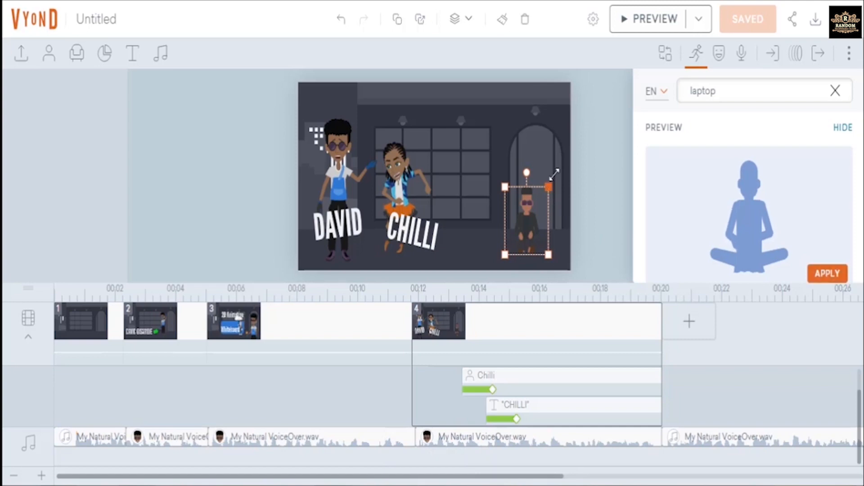
# Enlarge the seated man in dark clothes and shift him slightly towards the woman, keeping him in front of the arched door.
pyautogui.moveTo(565, 153); pyautogui.dragTo(566, 158)
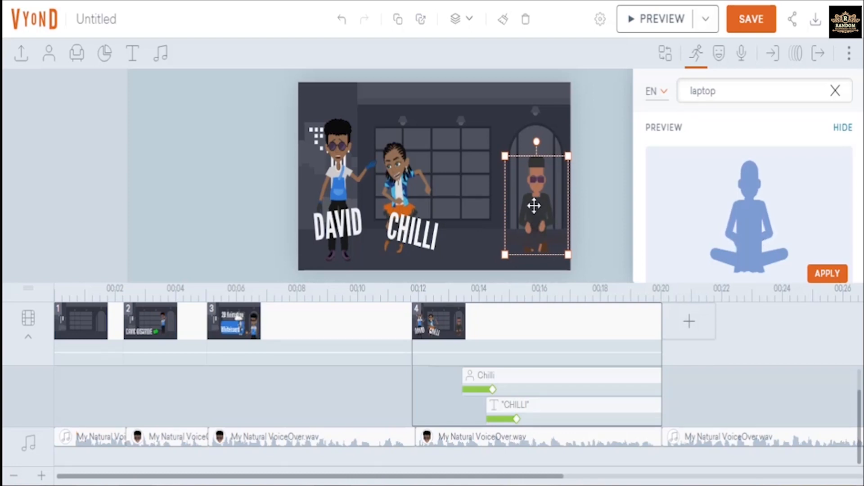
pyautogui.moveTo(538, 204); pyautogui.dragTo(528, 206)
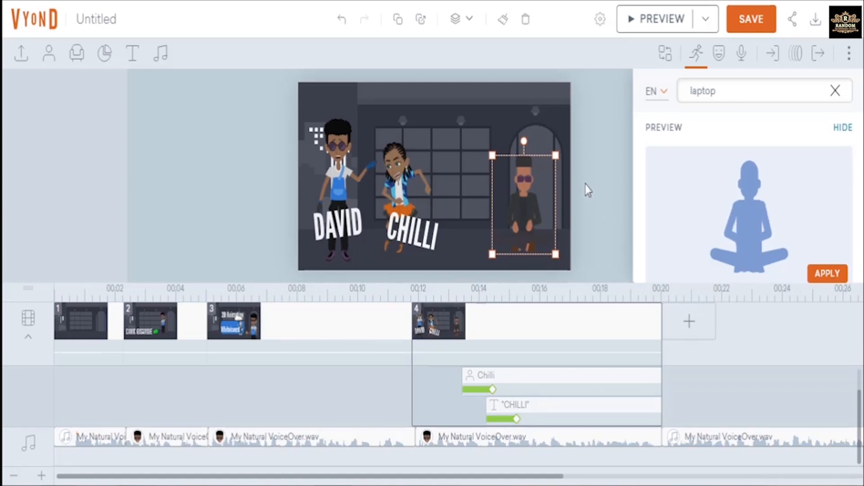
# Search the props for "laptop", limit the results to the Contemporary style and browse the laptop models.
pyautogui.click(835, 90)
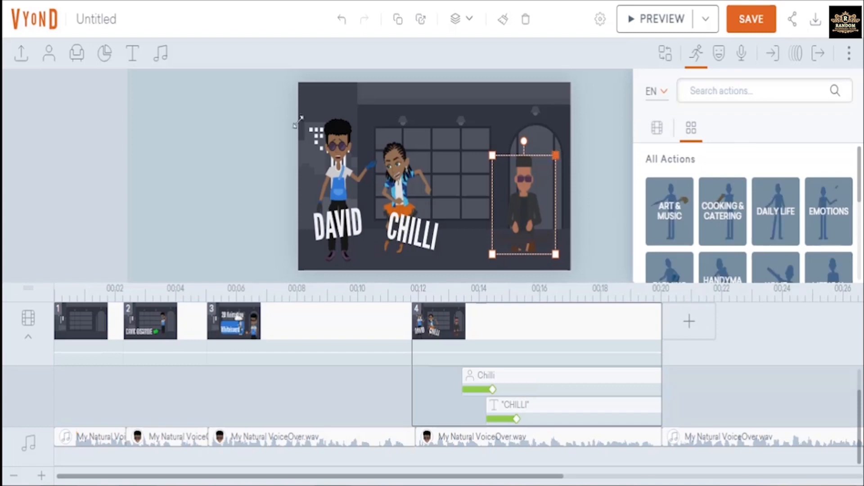
pyautogui.click(81, 57)
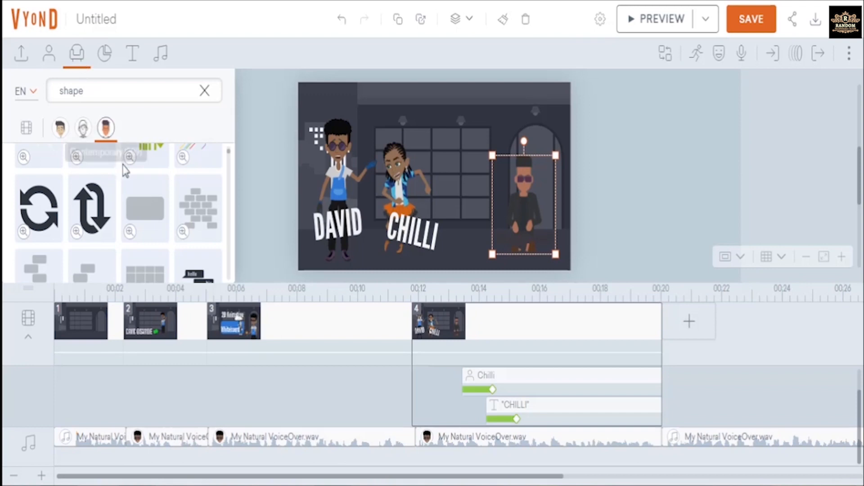
pyautogui.doubleClick(97, 89)
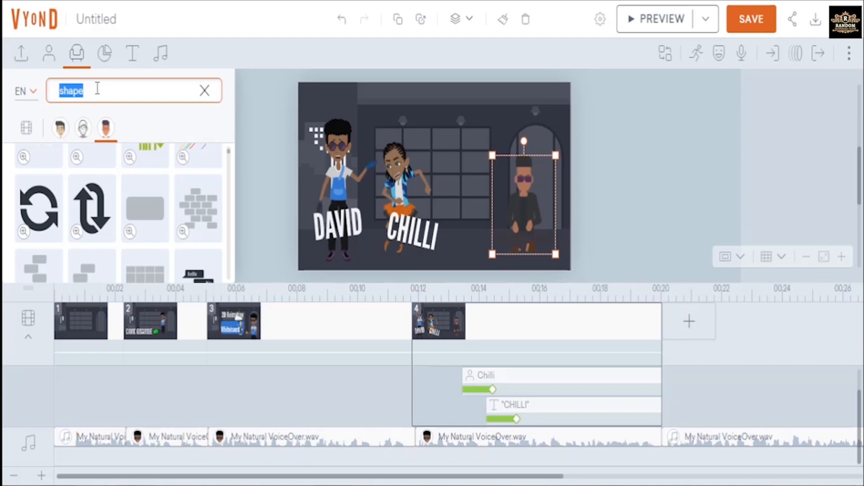
pyautogui.write('la')
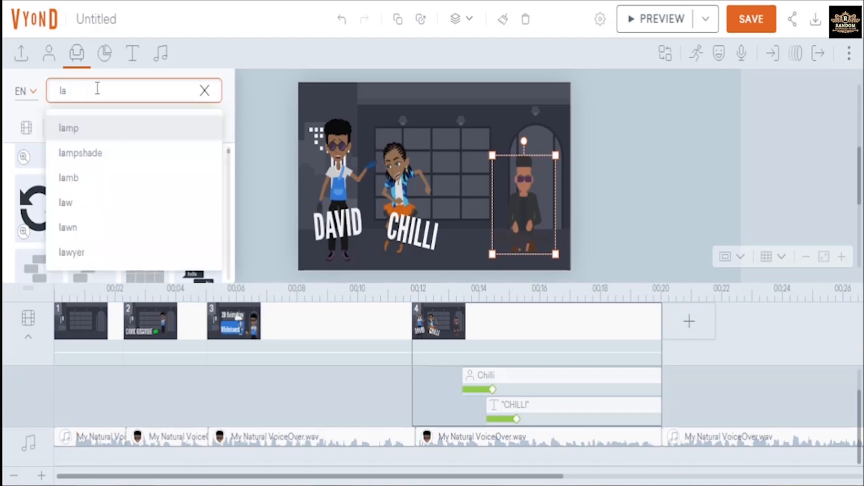
pyautogui.write('ptop')
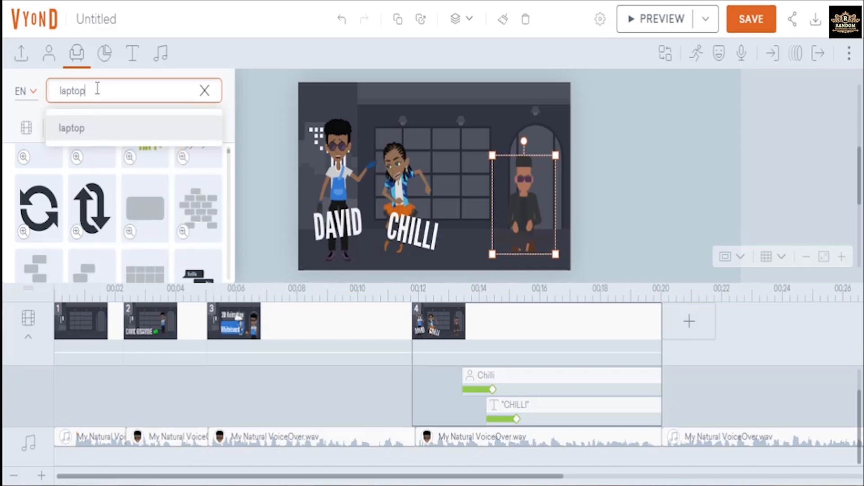
pyautogui.click(100, 129)
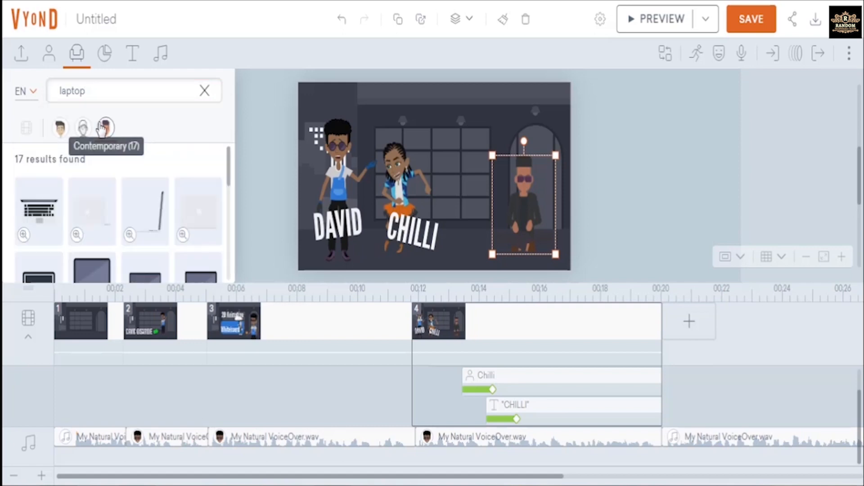
pyautogui.click(103, 129)
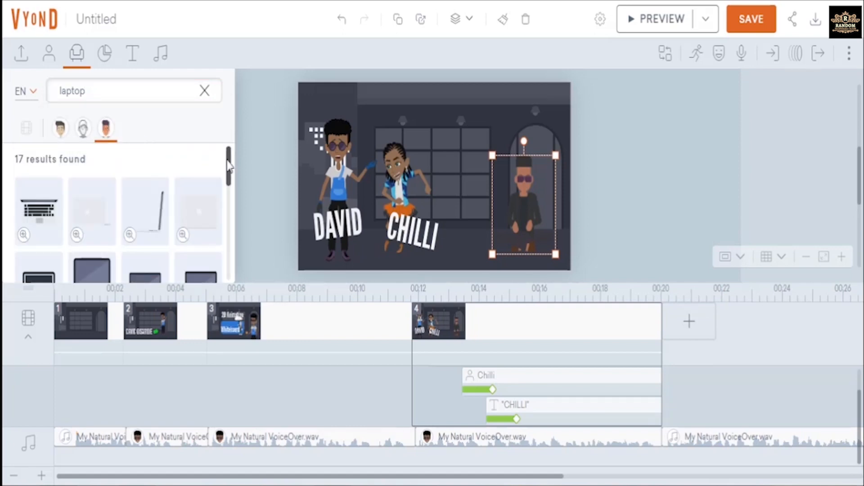
pyautogui.moveTo(229, 170)
pyautogui.mouseDown()
pyautogui.moveTo(229, 237)
pyautogui.moveTo(232, 176)
pyautogui.mouseUp()
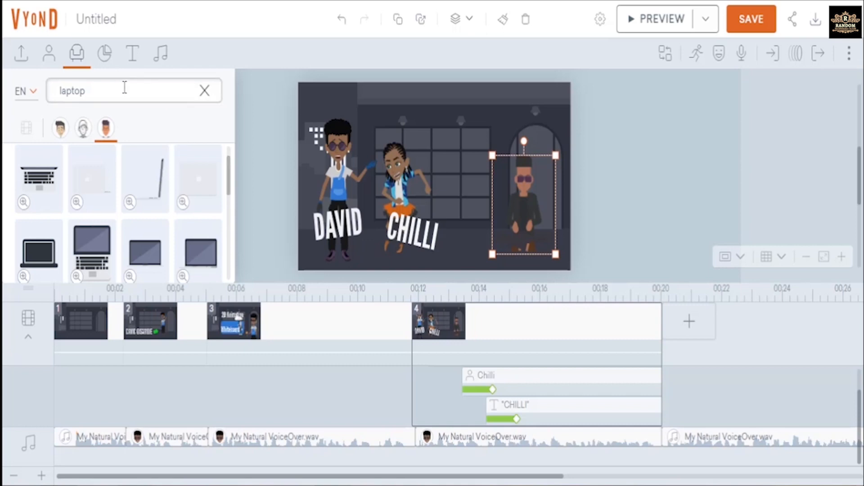
# Search the Contemporary props for "shape" and add the grey rounded rectangle to scene 4.
pyautogui.doubleClick(71, 91)
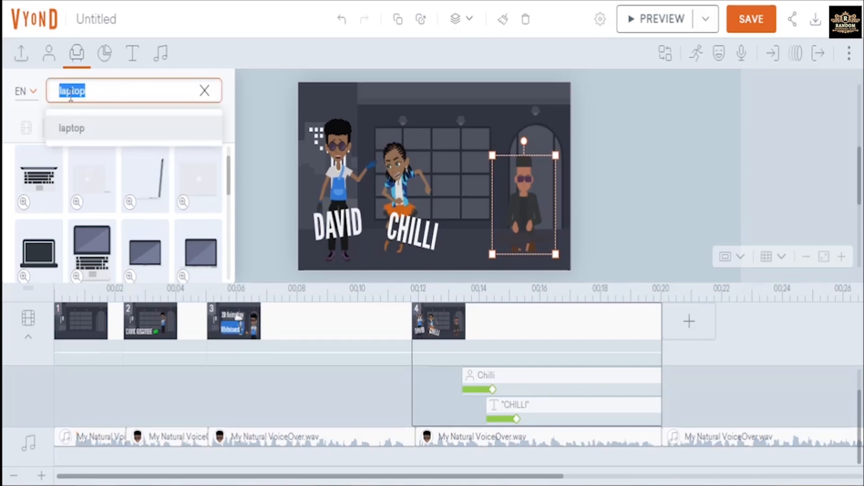
pyautogui.write('shap')
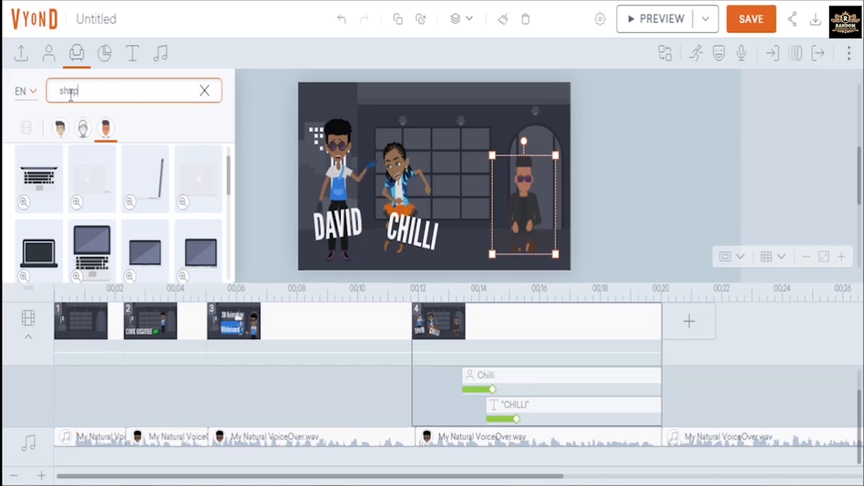
pyautogui.write('e')
pyautogui.press('Return')
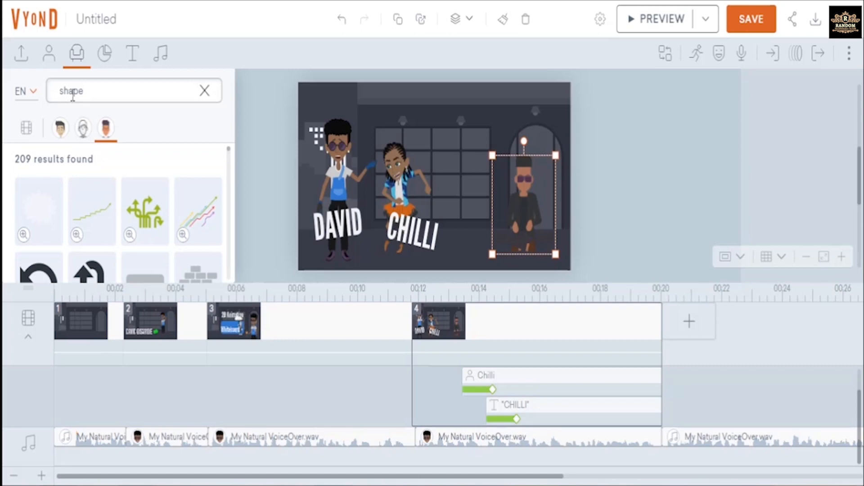
pyautogui.click(145, 275)
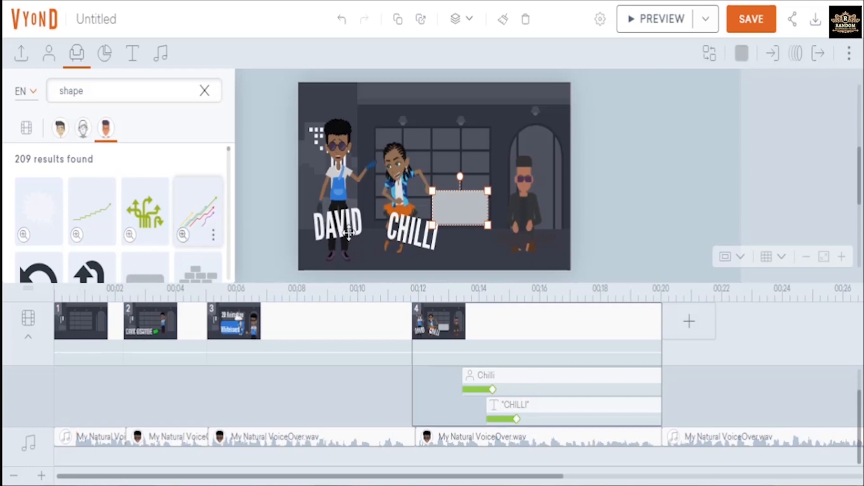
# Shrink the grey rounded rectangle to laptop size and place it in front of the seated man's lap.
pyautogui.moveTo(480, 222); pyautogui.dragTo(522, 239)
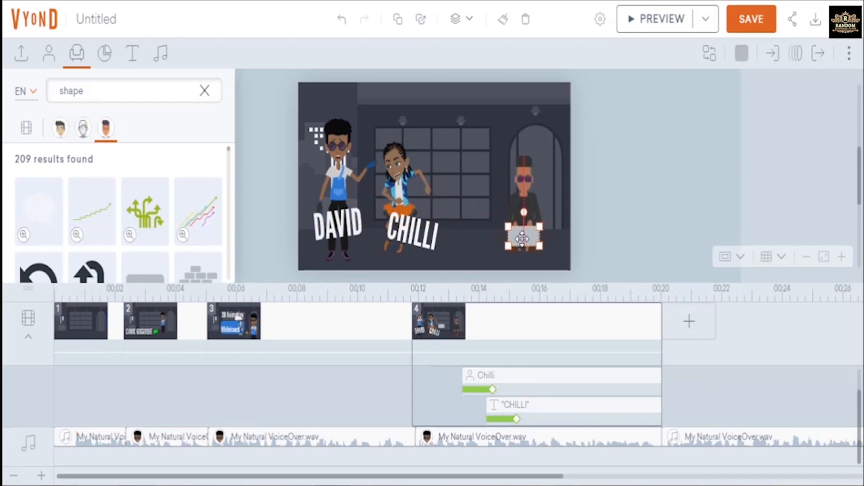
pyautogui.moveTo(508, 245); pyautogui.dragTo(512, 243)
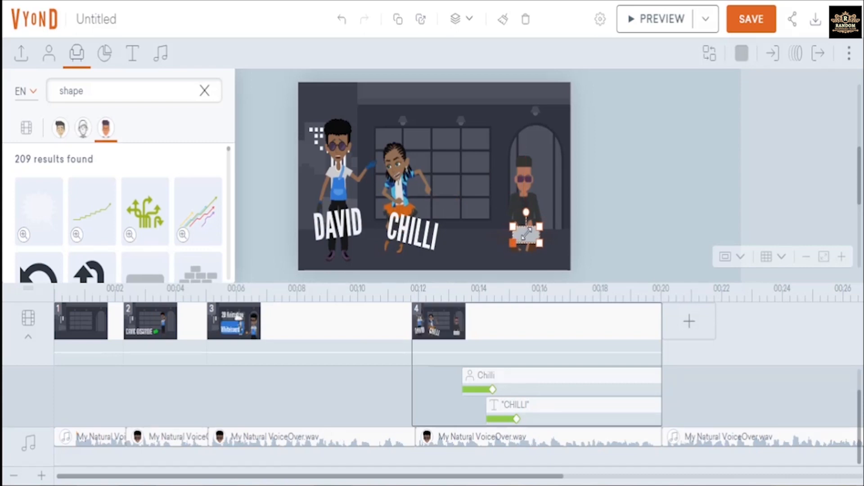
pyautogui.moveTo(529, 241); pyautogui.dragTo(523, 235)
pyautogui.click(620, 188)
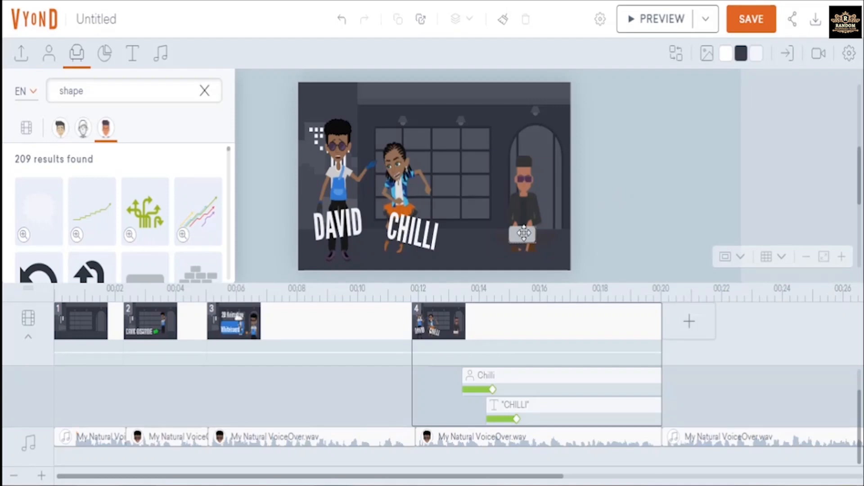
pyautogui.click(523, 233)
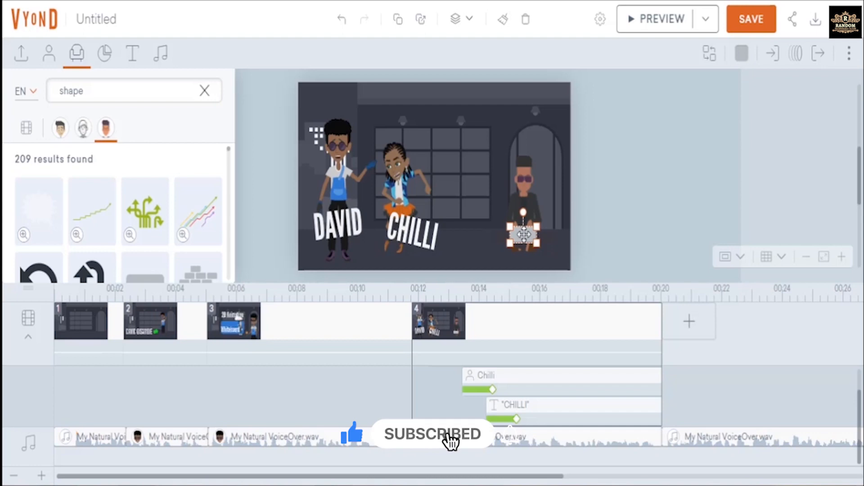
pyautogui.click(620, 225)
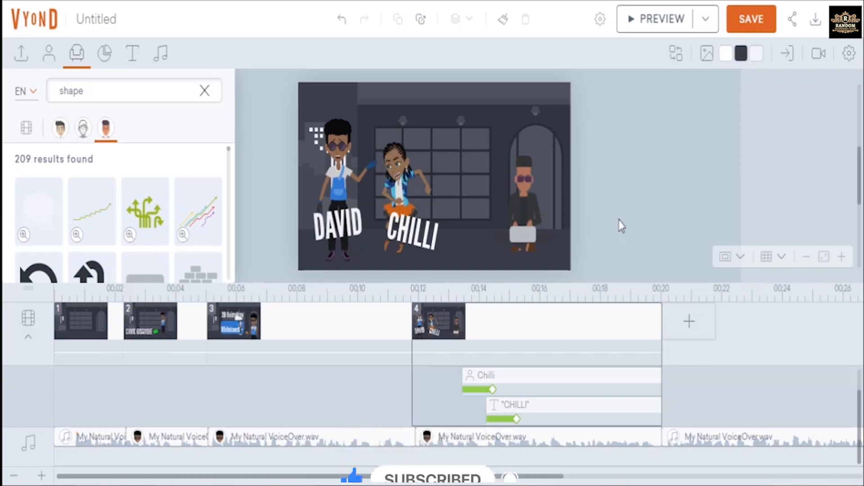
# Select the seated man together with the grey rectangle and group them.
pyautogui.click(524, 194)
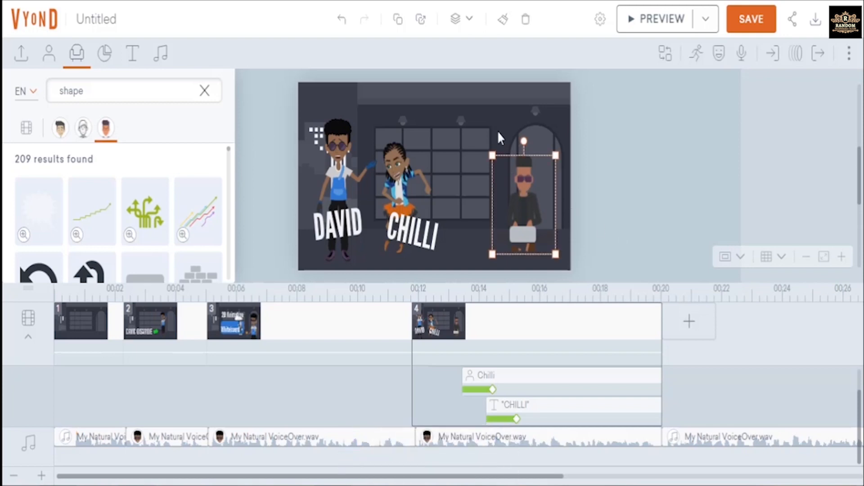
pyautogui.click(499, 137)
pyautogui.moveTo(526, 235); pyautogui.dragTo(532, 249)
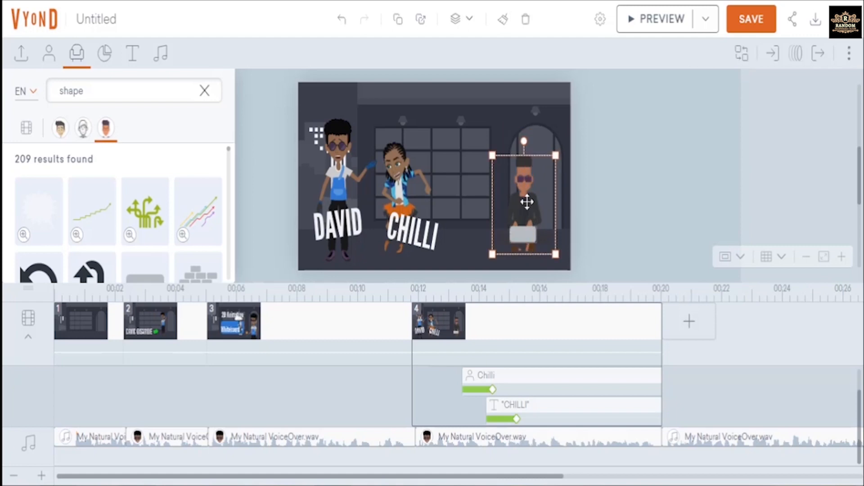
pyautogui.rightClick(525, 184)
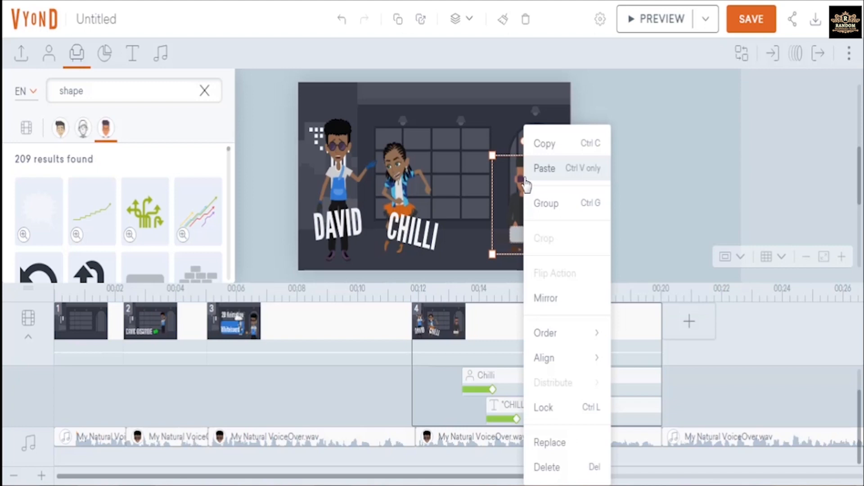
pyautogui.click(540, 206)
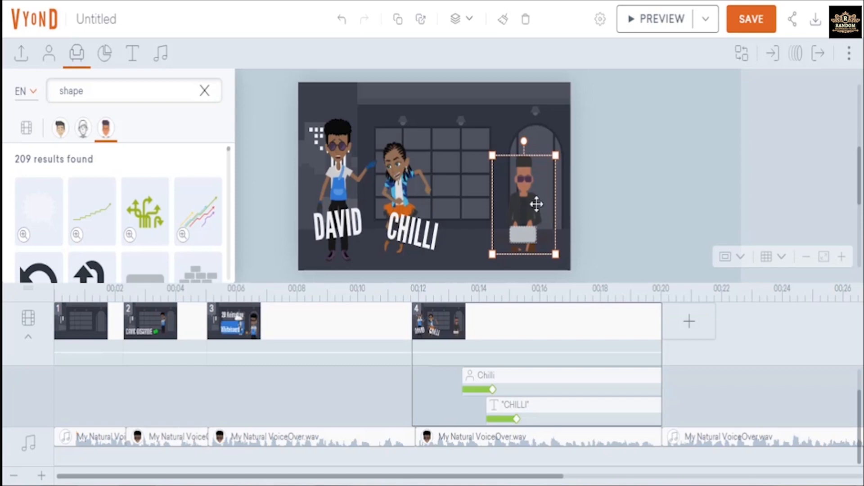
# Apply the Hand Slide - Left enter effect to the group of the seated man and grey rectangle.
pyautogui.click(776, 57)
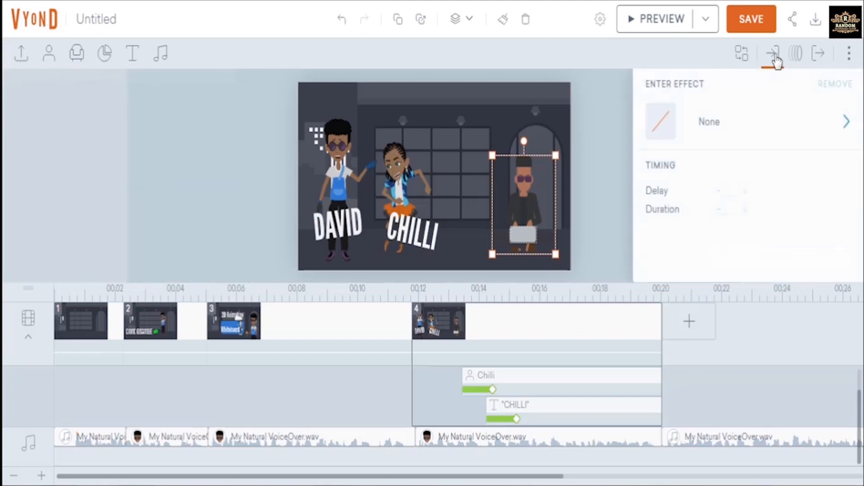
pyautogui.click(719, 128)
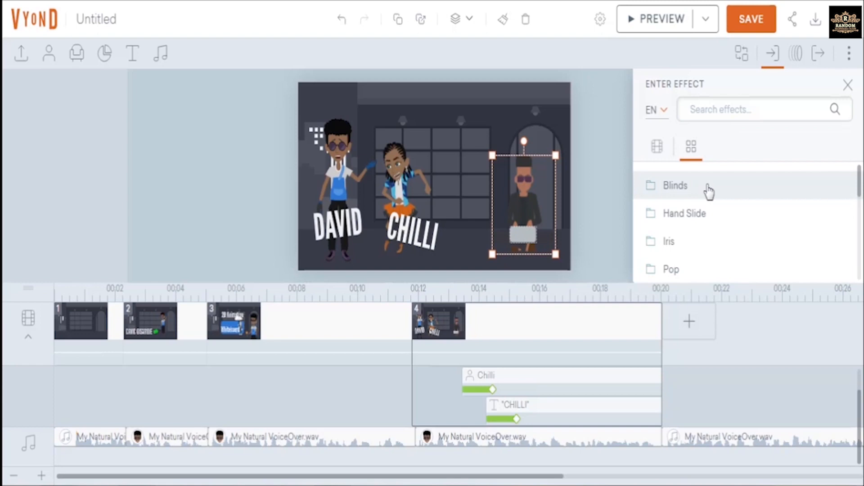
pyautogui.click(694, 220)
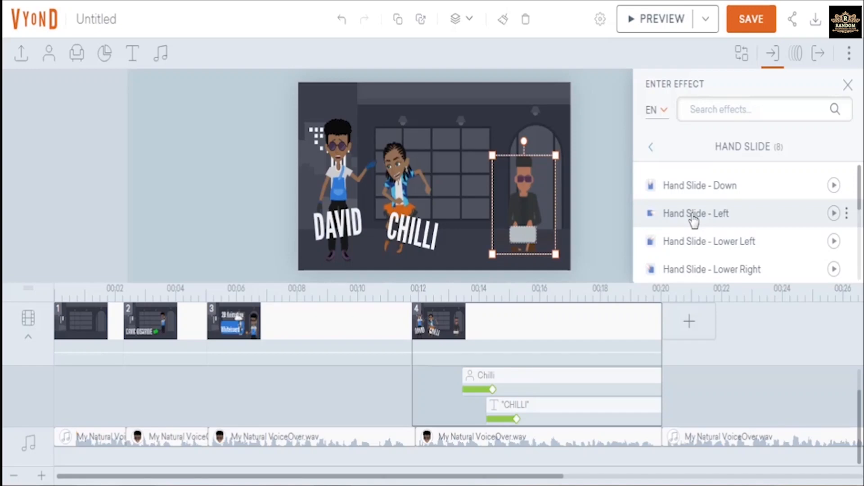
pyautogui.click(695, 219)
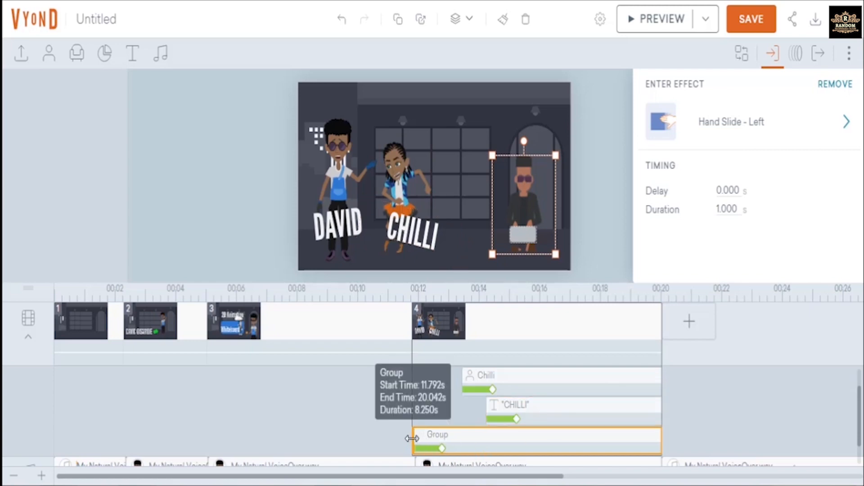
# Delay the group's enter effect to 3.583 s so it starts after the "CHILLI" title has entered.
pyautogui.moveTo(413, 439); pyautogui.dragTo(521, 430)
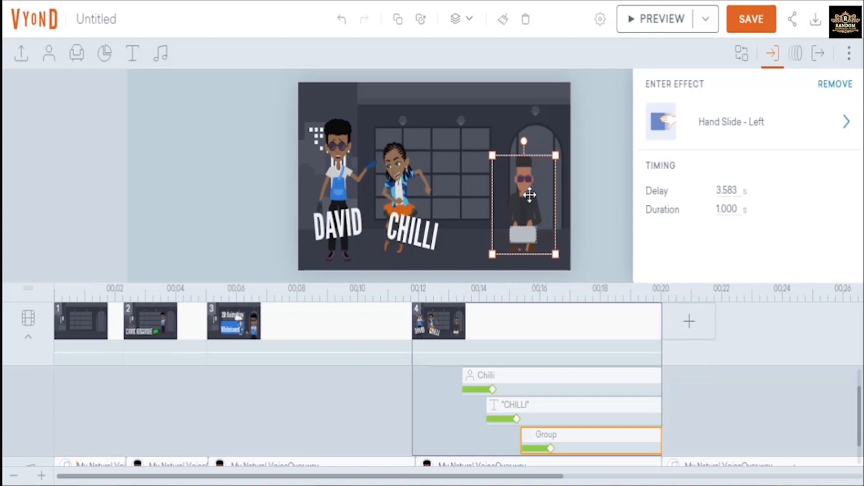
pyautogui.click(612, 155)
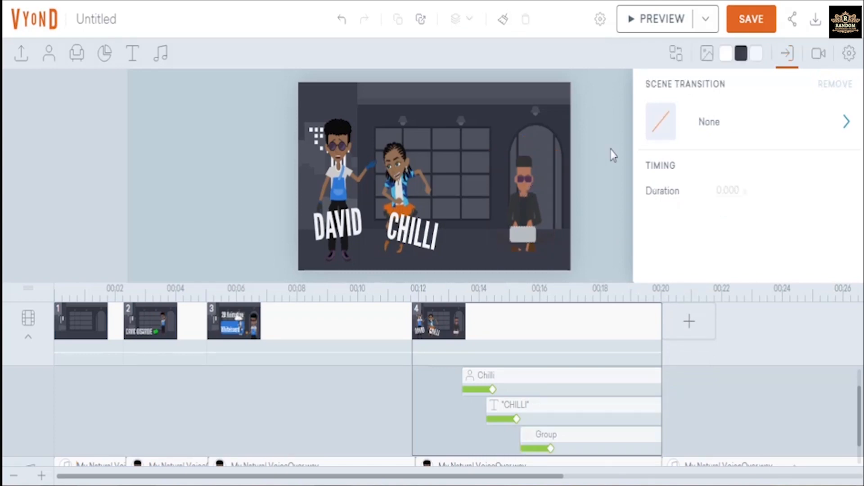
pyautogui.click(528, 184)
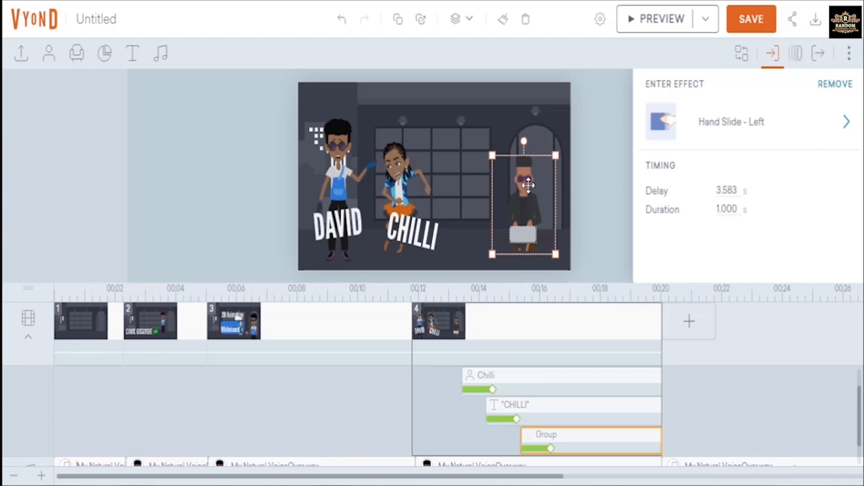
pyautogui.click(590, 186)
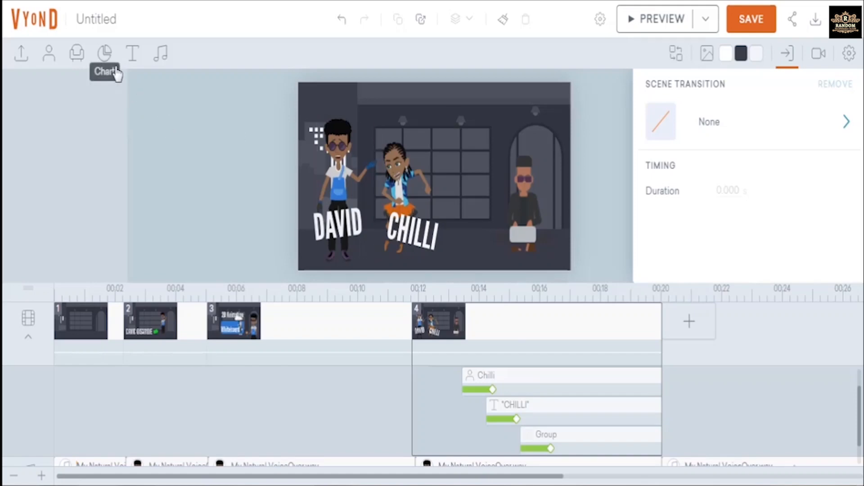
# Add the circular double-arrowhead shape from the "shape" prop results to scene 4.
pyautogui.click(77, 57)
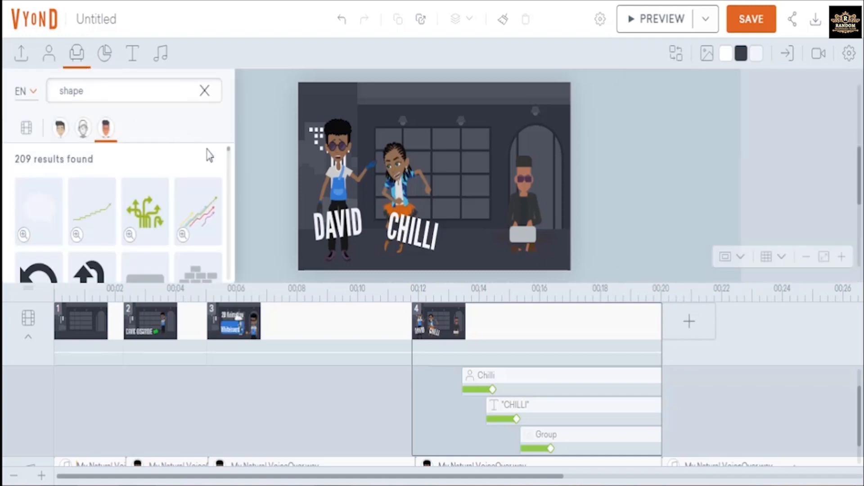
pyautogui.scroll(-2, 160, 220)
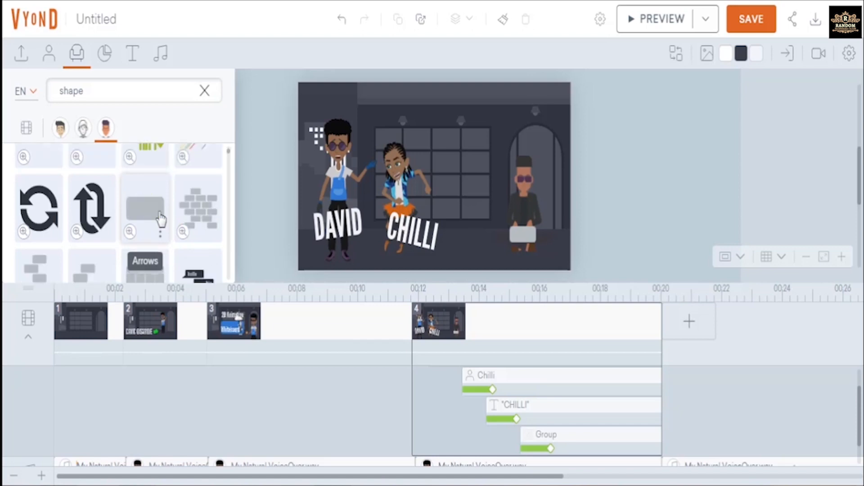
pyautogui.scroll(-4, 159, 219)
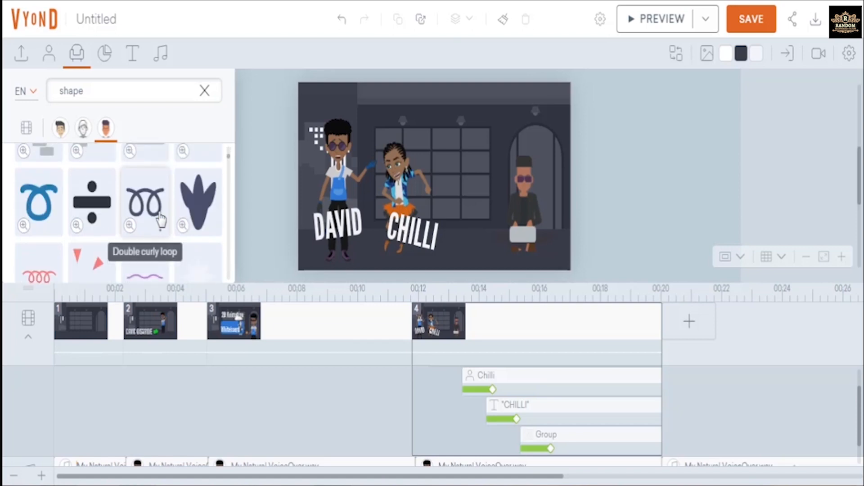
pyautogui.scroll(-2, 161, 220)
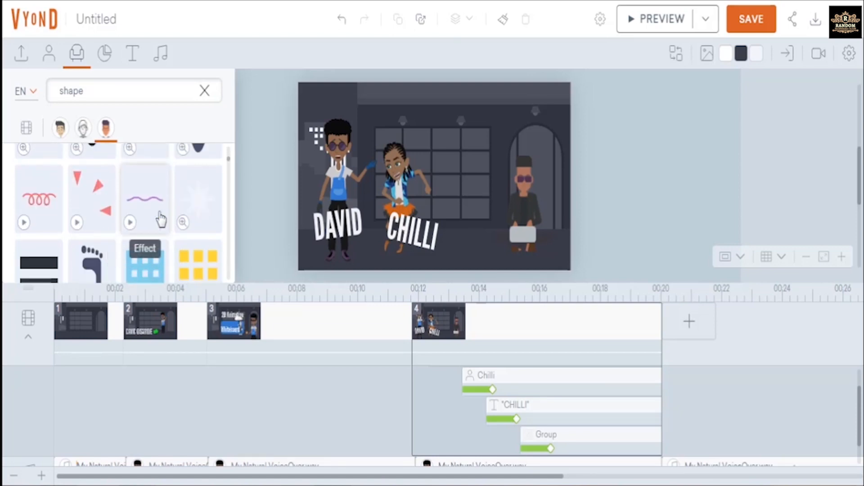
pyautogui.scroll(-10, 160, 221)
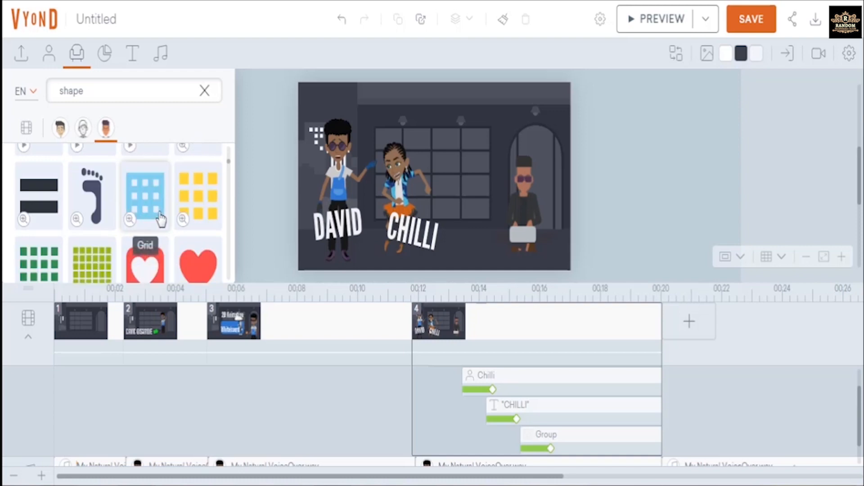
pyautogui.scroll(-5, 162, 220)
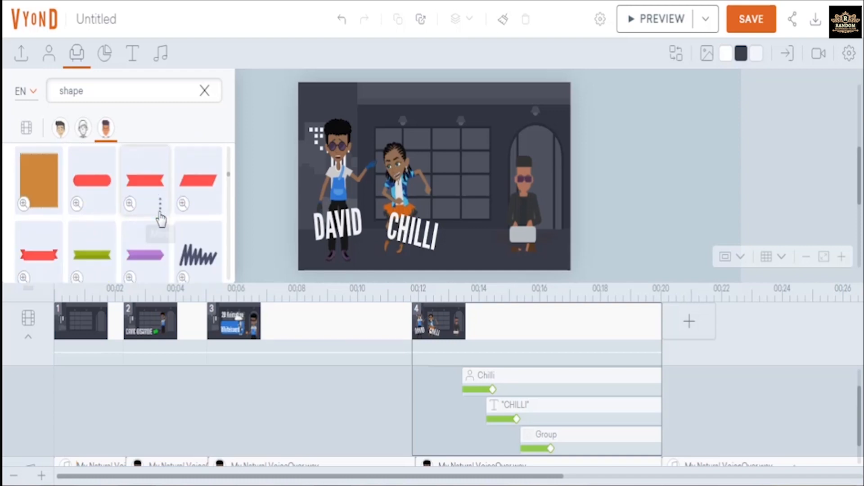
pyautogui.doubleClick(79, 91)
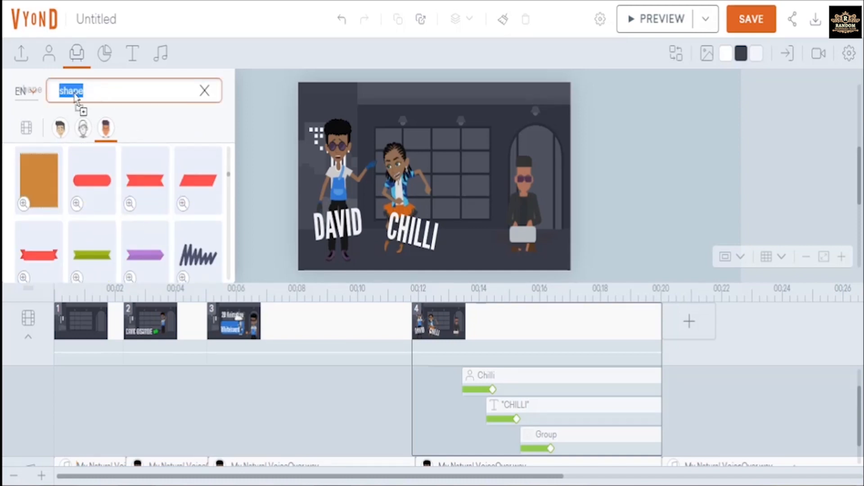
pyautogui.click(238, 133)
pyautogui.scroll(-2, 162, 216)
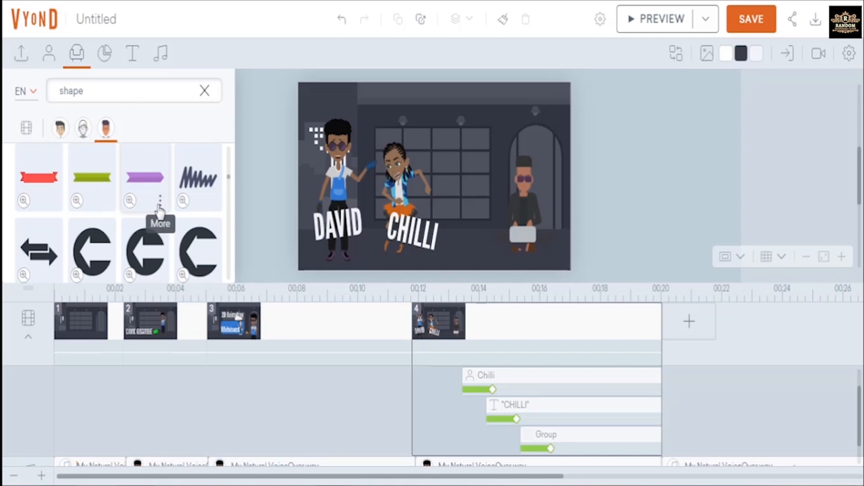
pyautogui.scroll(-3, 160, 210)
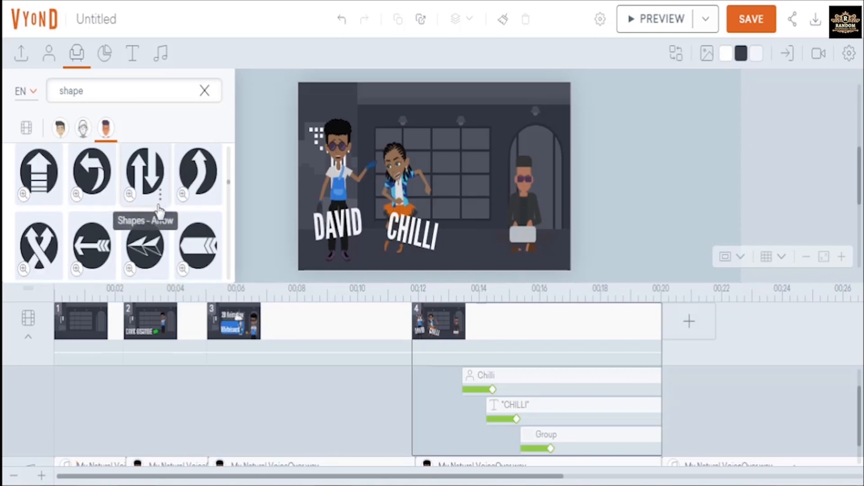
pyautogui.scroll(-2, 160, 210)
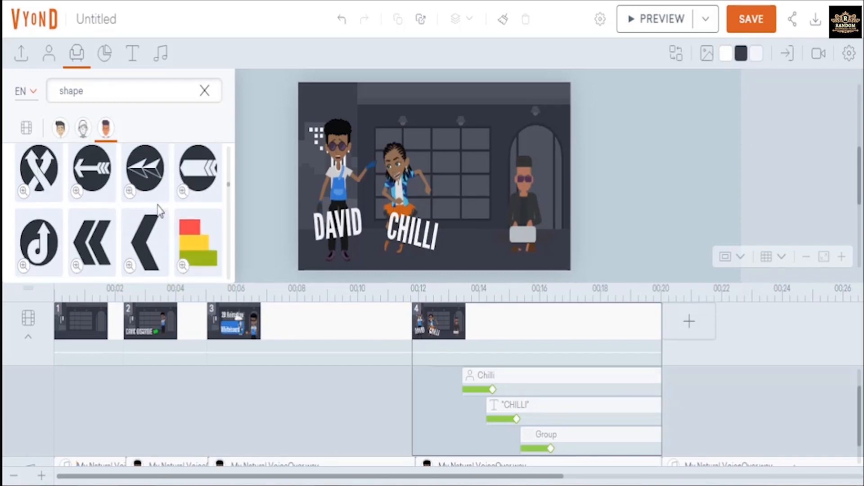
pyautogui.scroll(-3, 160, 210)
pyautogui.scroll(3, 160, 209)
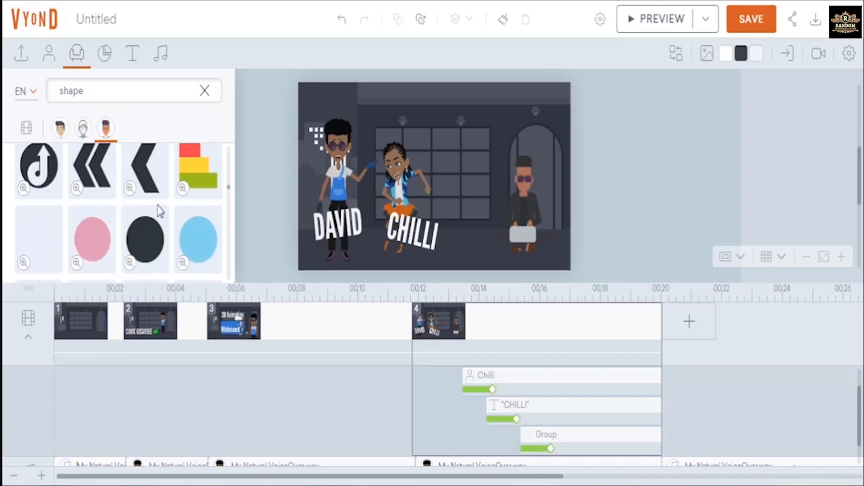
pyautogui.scroll(3, 160, 210)
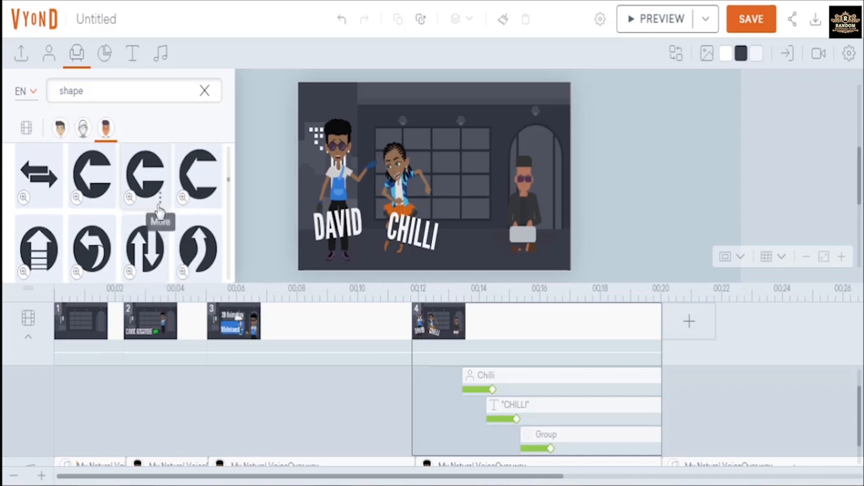
pyautogui.scroll(-2, 160, 211)
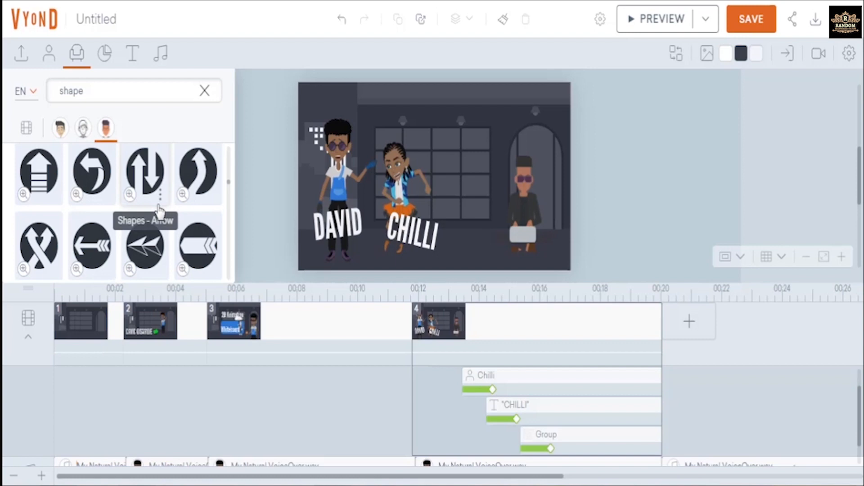
pyautogui.scroll(1, 159, 211)
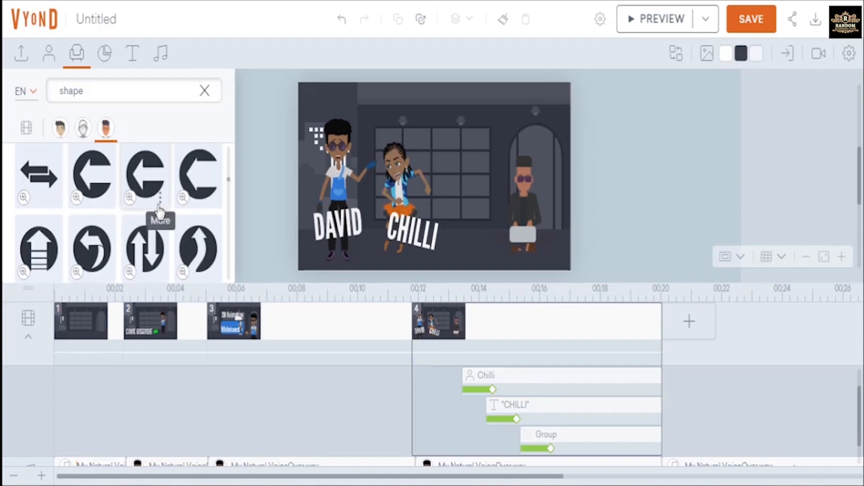
pyautogui.scroll(-1, 160, 210)
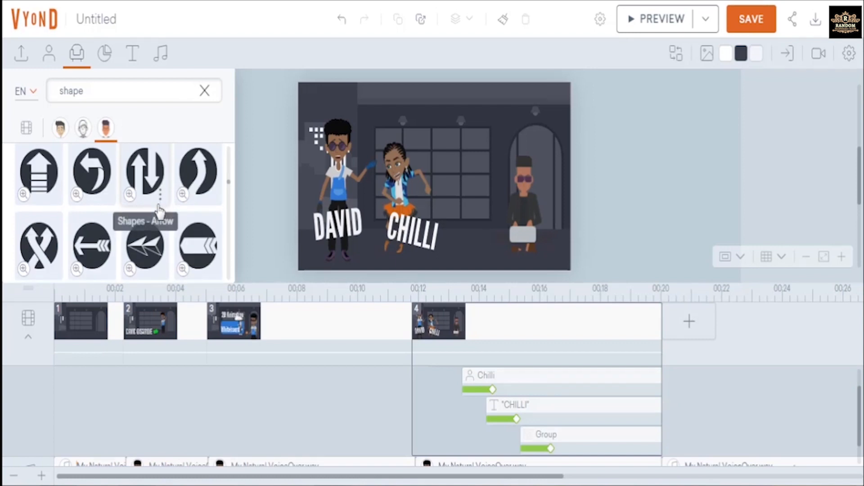
pyautogui.click(153, 247)
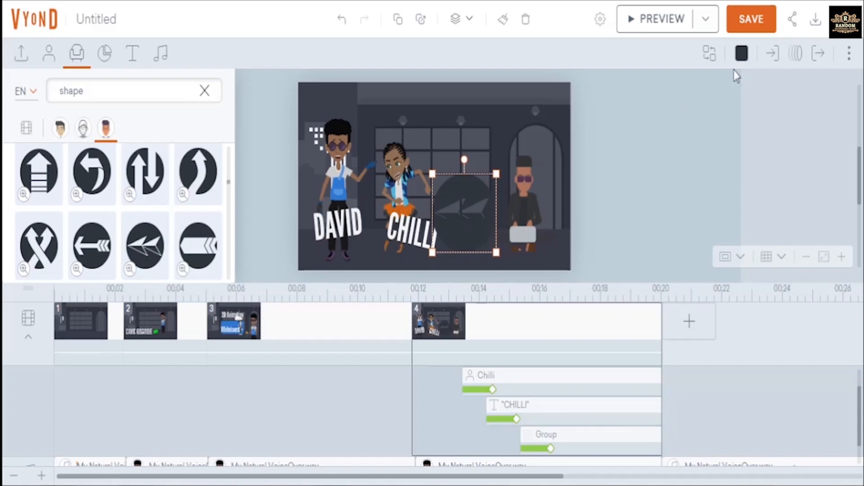
# Recolour the circular arrow shape to light blue #4ABBD2, sampled from the dancing woman's shirt, and flip it horizontally.
pyautogui.click(742, 53)
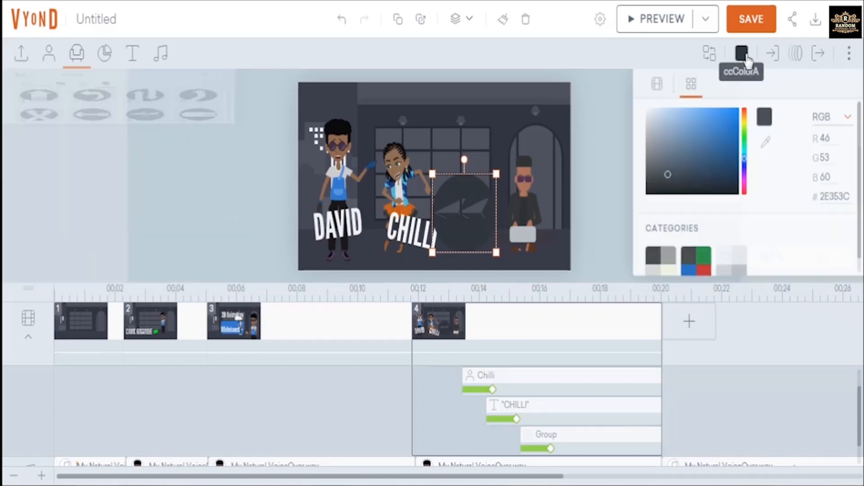
pyautogui.click(704, 133)
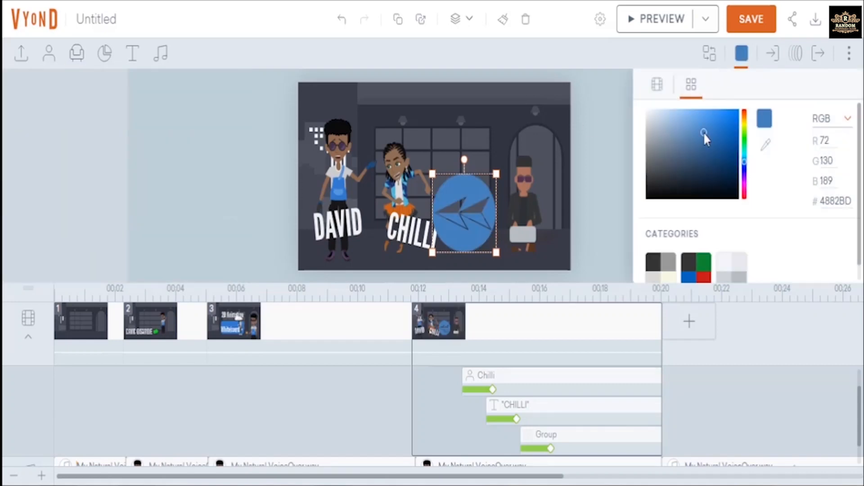
pyautogui.click(767, 151)
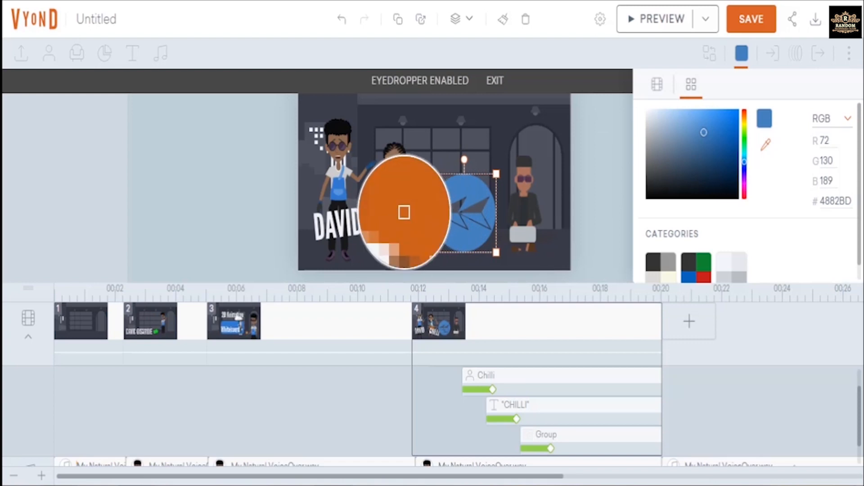
pyautogui.click(403, 211)
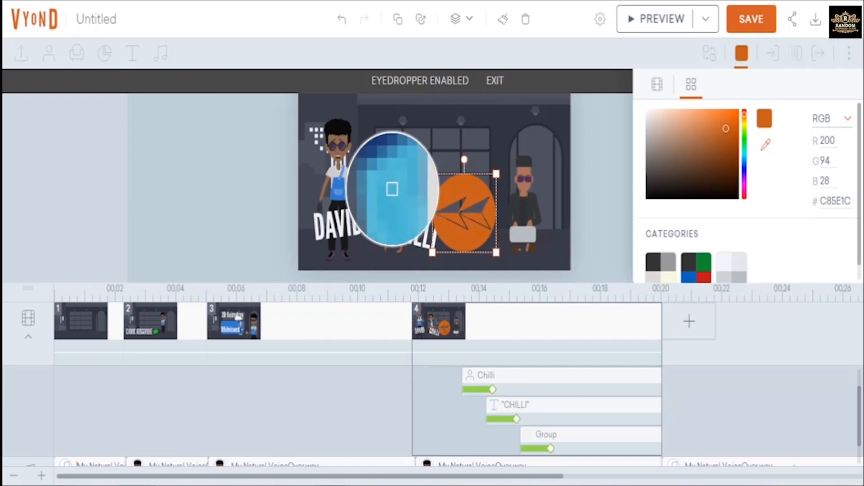
pyautogui.click(392, 189)
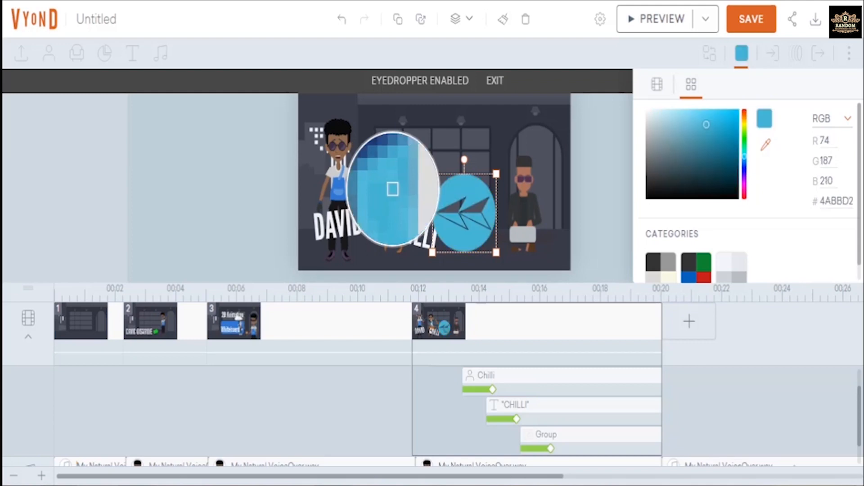
pyautogui.click(495, 81)
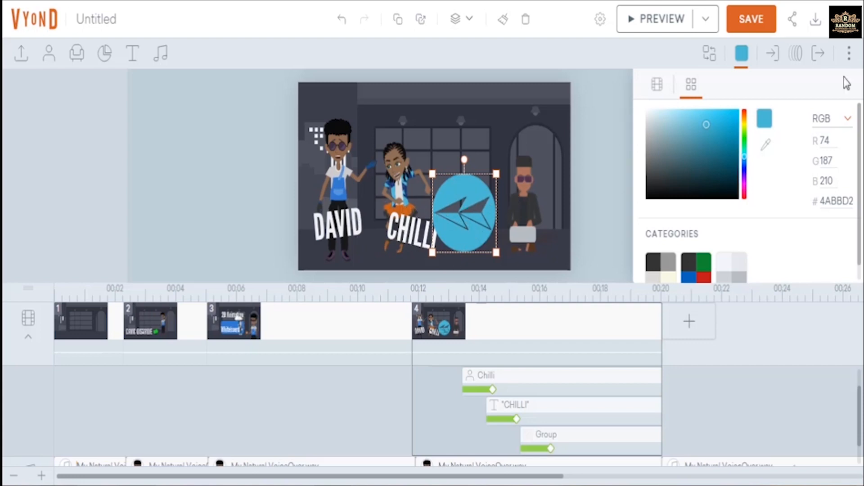
pyautogui.click(850, 58)
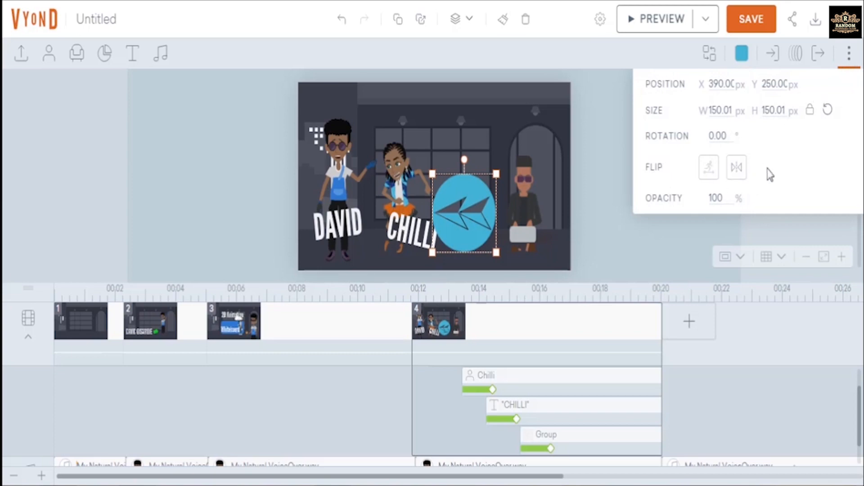
pyautogui.click(736, 168)
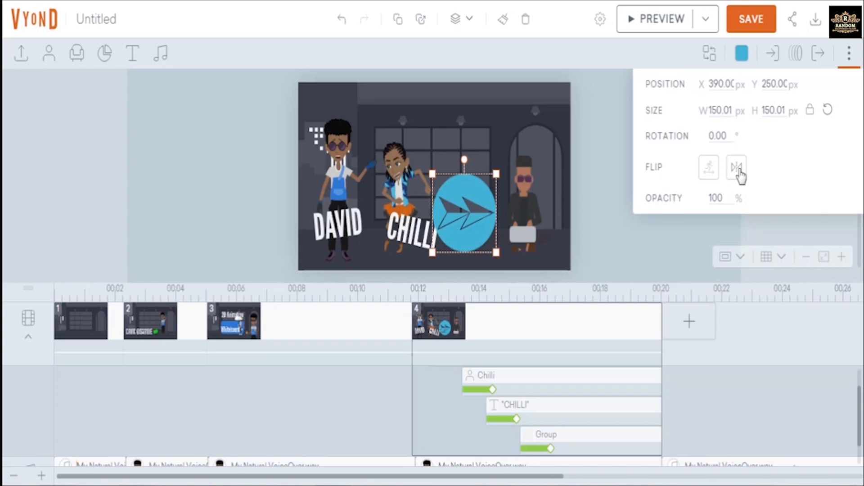
# Apply the Wipe - Upper Right enter effect to the circular arrow shape.
pyautogui.click(774, 54)
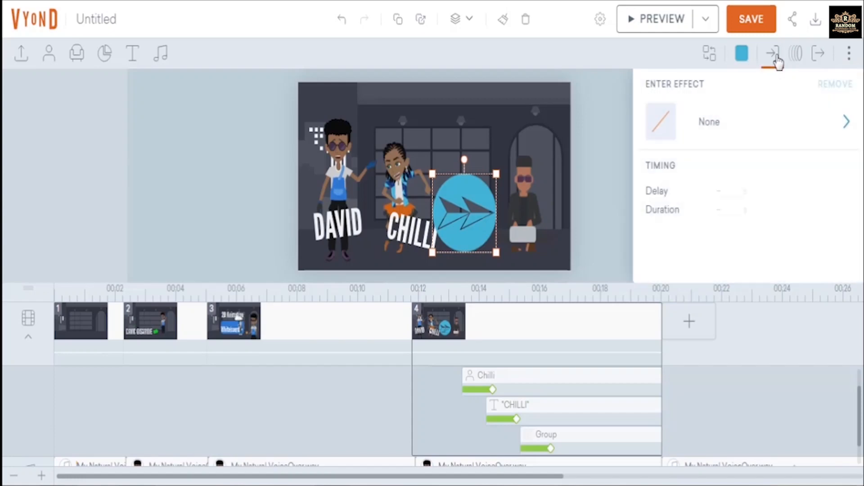
pyautogui.click(714, 124)
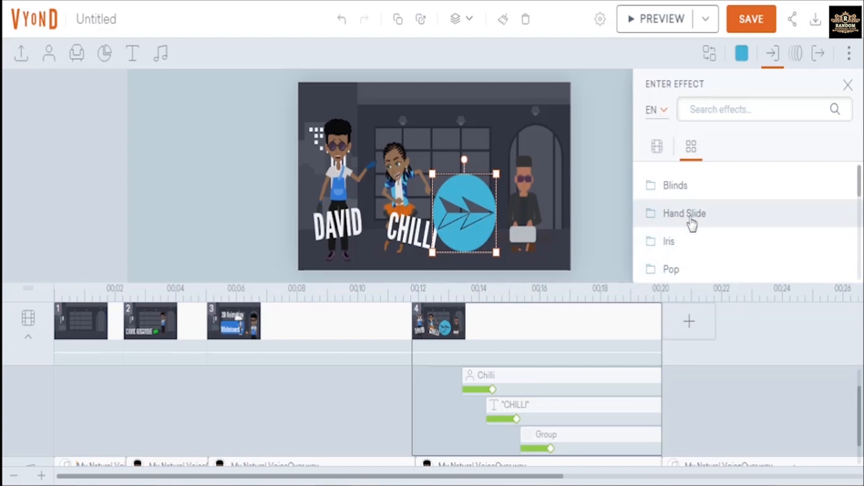
pyautogui.scroll(-2, 692, 223)
pyautogui.scroll(-2, 691, 223)
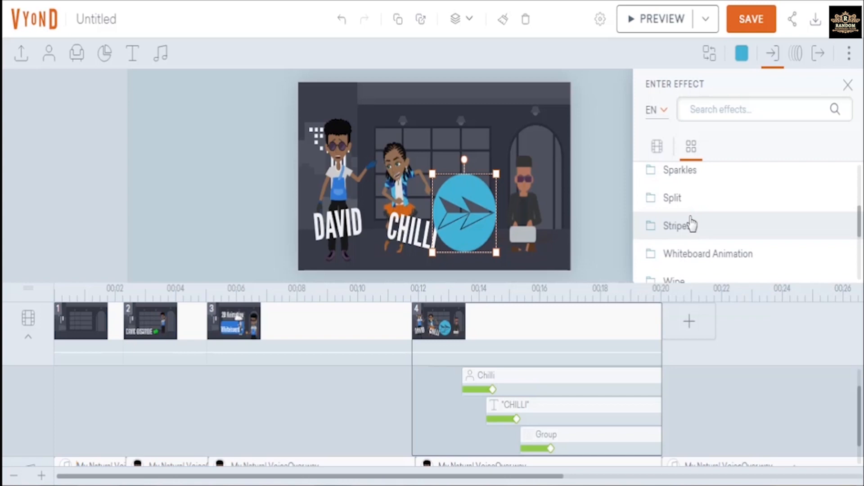
pyautogui.scroll(-2, 691, 223)
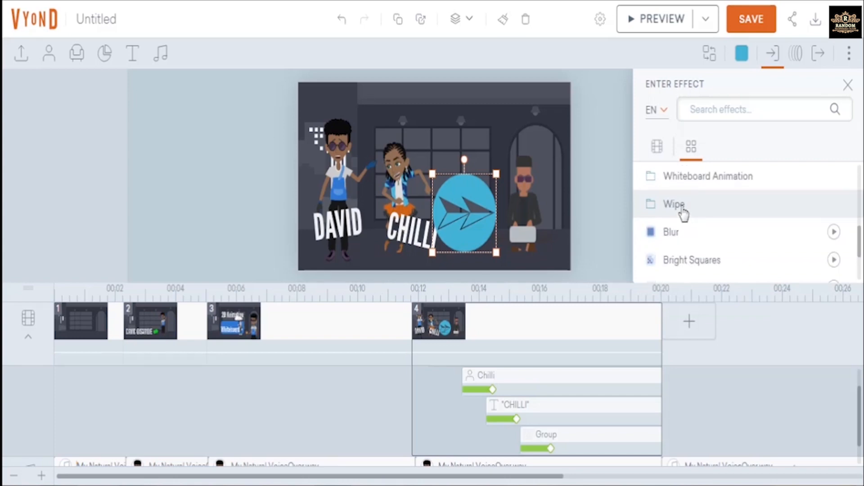
pyautogui.click(684, 214)
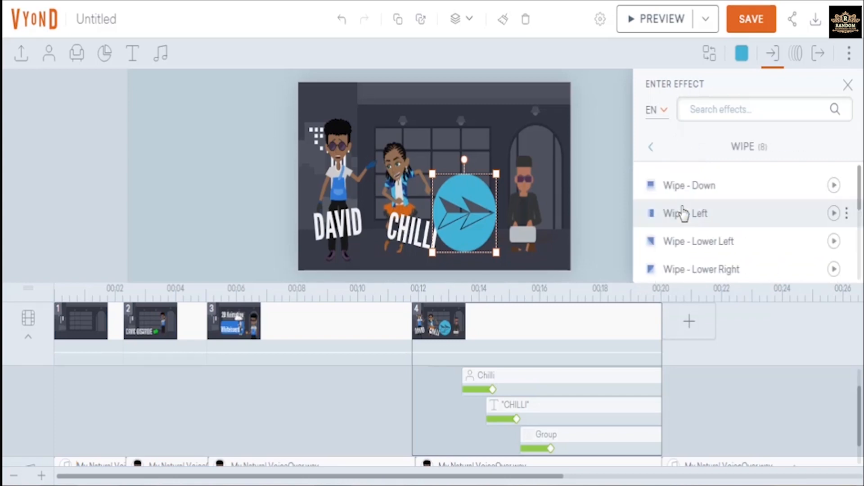
pyautogui.scroll(-2, 683, 214)
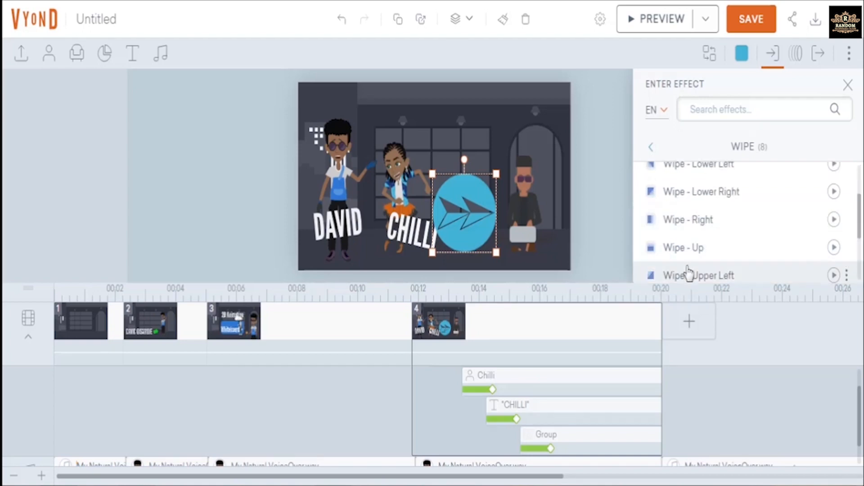
pyautogui.scroll(-2, 687, 270)
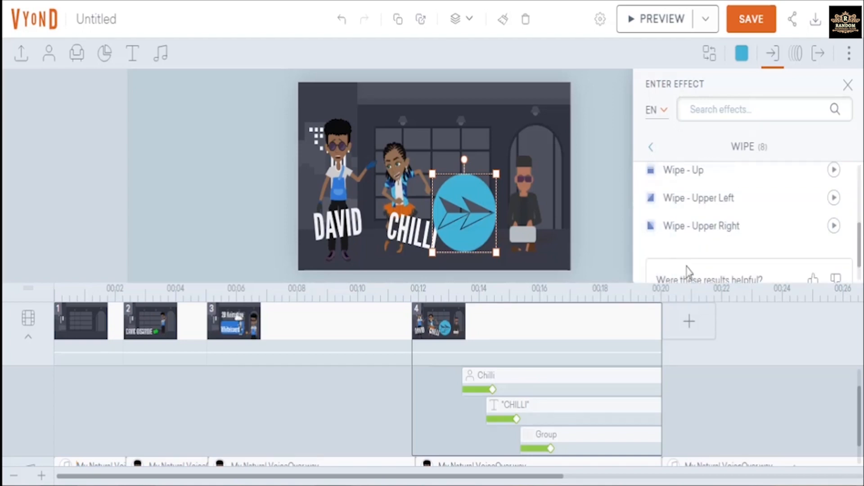
pyautogui.click(689, 227)
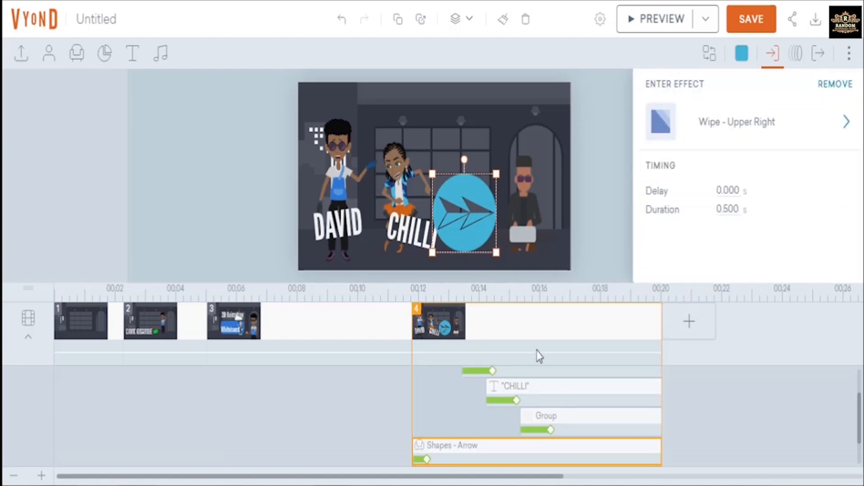
# Delay the arrow shape's entrance to 3.417 s and shrink the shape to clear the "CHILLI" title.
pyautogui.moveTo(420, 447); pyautogui.dragTo(501, 442)
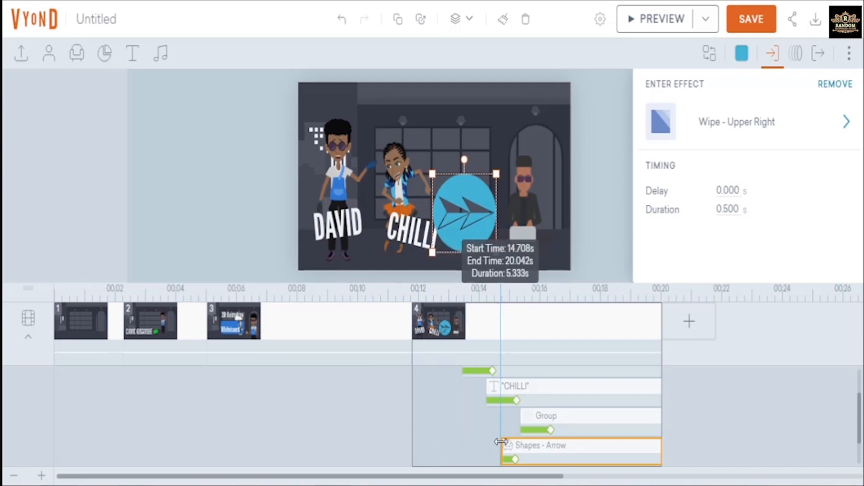
pyautogui.moveTo(501, 442); pyautogui.dragTo(517, 443)
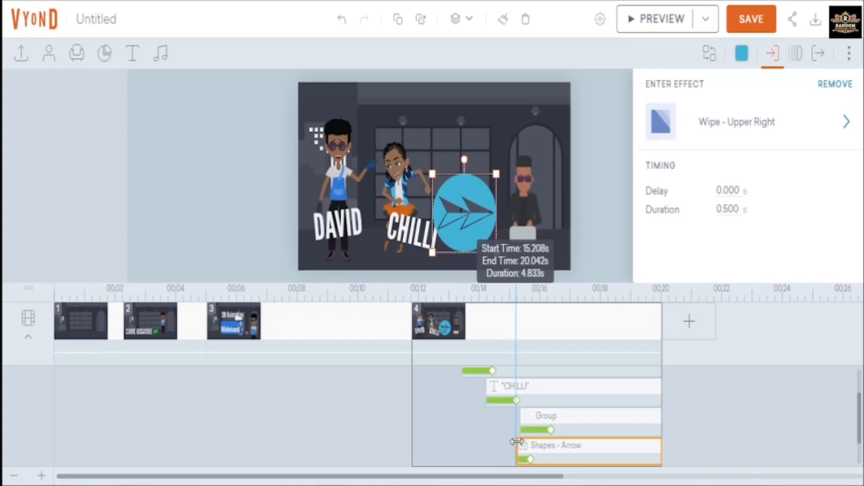
pyautogui.moveTo(430, 172); pyautogui.dragTo(441, 179)
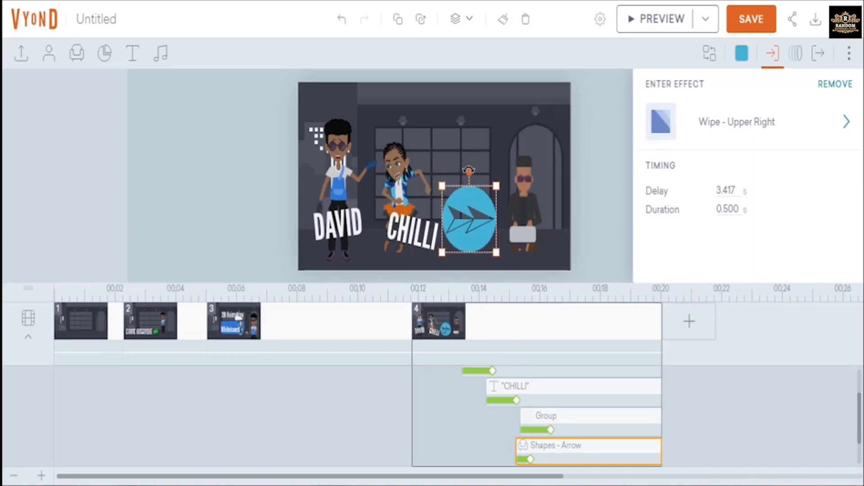
# Tilt the circular arrow shape clockwise and raise it beside the seated man, checking the placement in a preview of scene 4.
pyautogui.moveTo(469, 170); pyautogui.dragTo(475, 171)
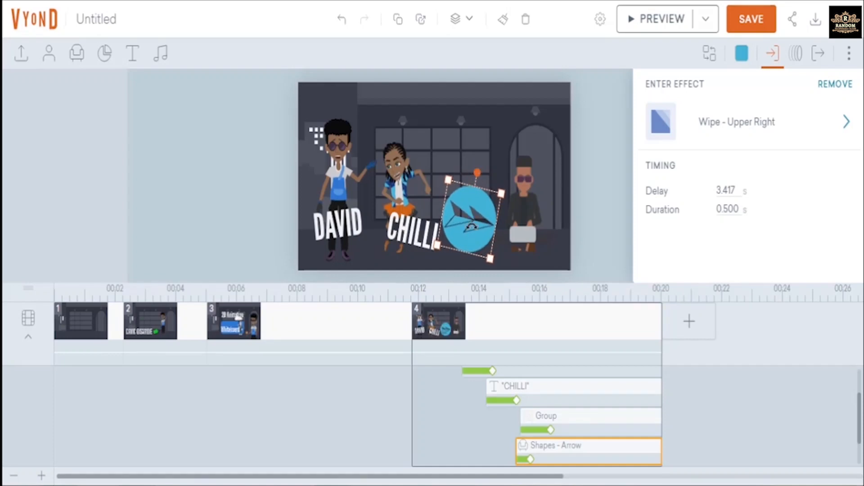
pyautogui.click(471, 209)
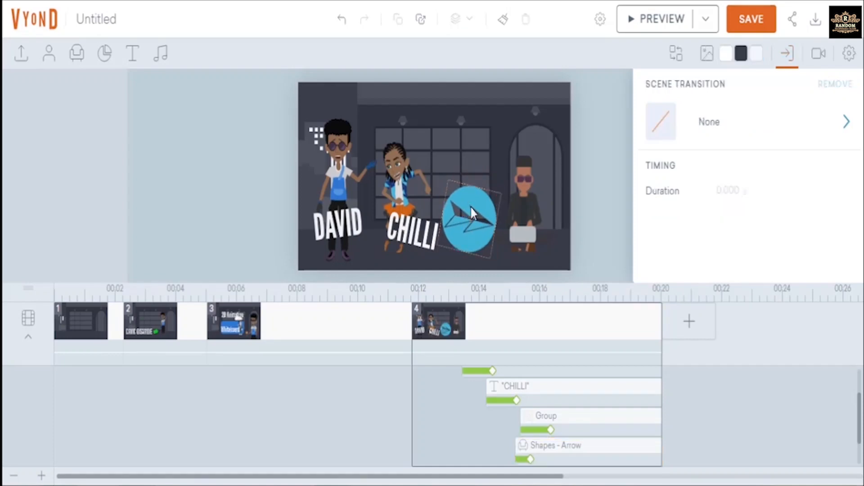
pyautogui.click(471, 234)
pyautogui.moveTo(473, 232); pyautogui.dragTo(473, 214)
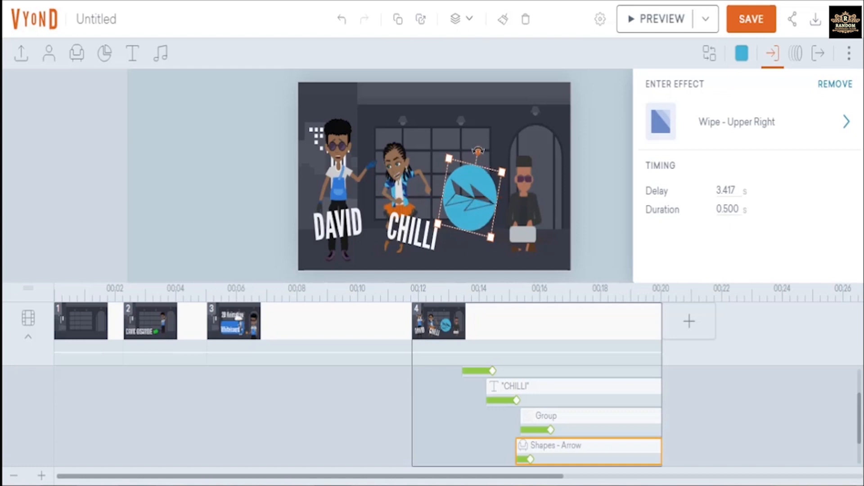
pyautogui.moveTo(480, 151); pyautogui.dragTo(481, 153)
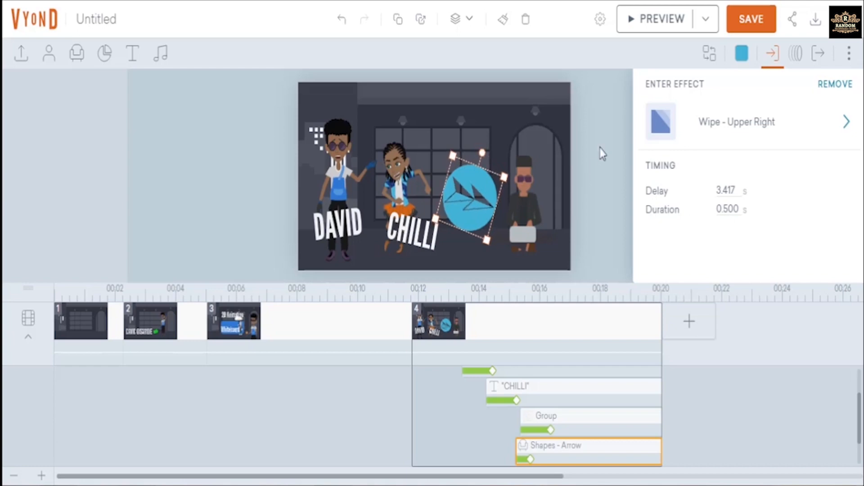
pyautogui.click(667, 25)
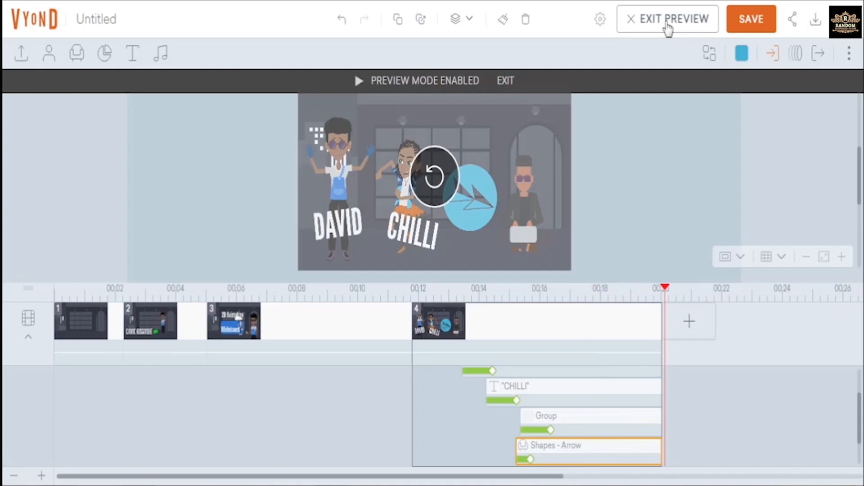
pyautogui.click(667, 28)
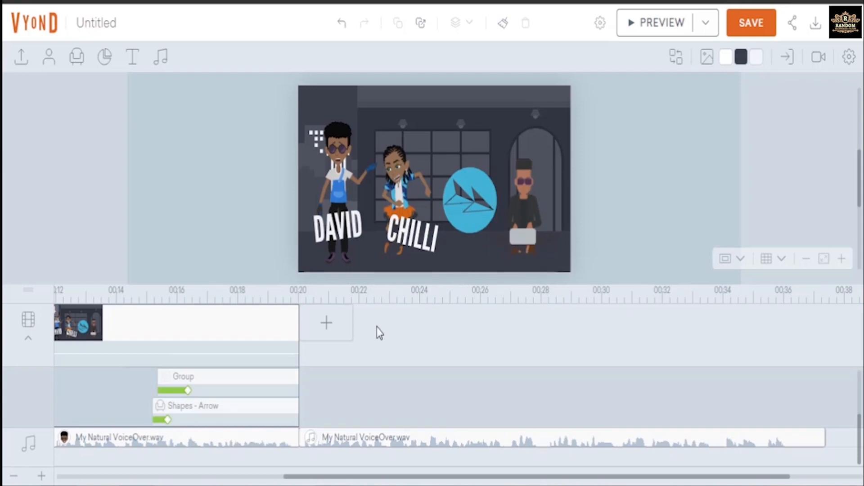
# Continue scene 4 into scene 5 and delete all the characters, titles and the arrow shape, leaving only the background.
pyautogui.click(268, 331)
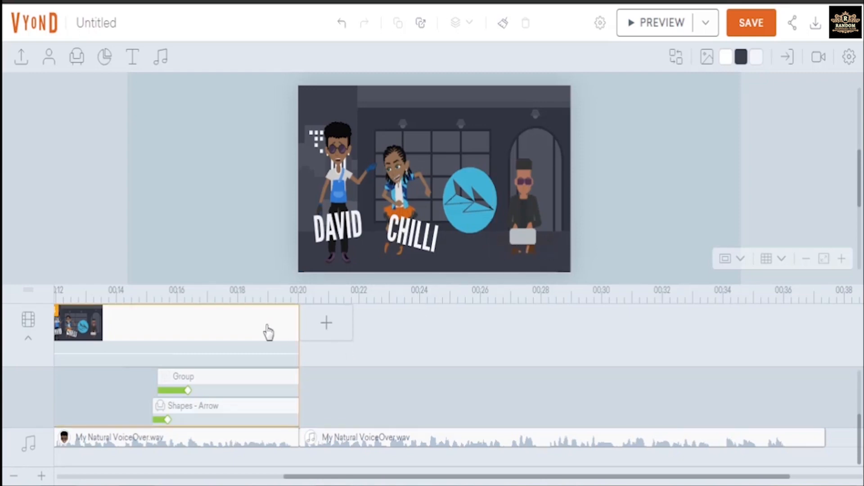
pyautogui.rightClick(269, 332)
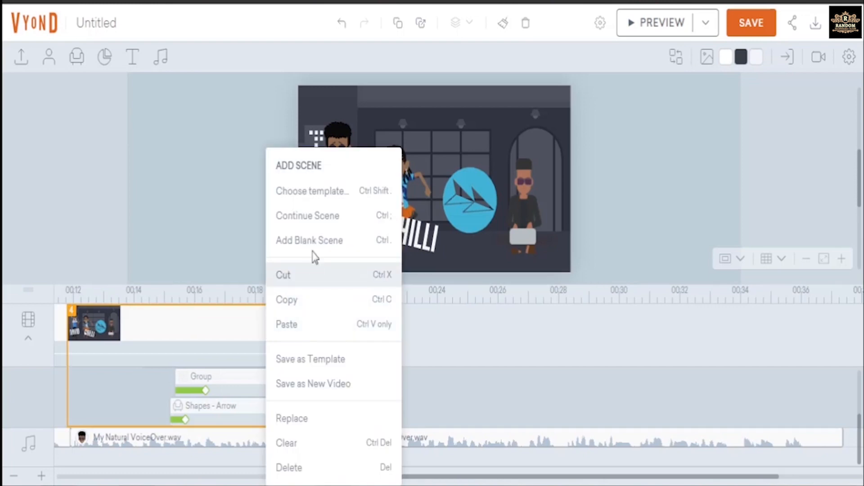
pyautogui.click(310, 217)
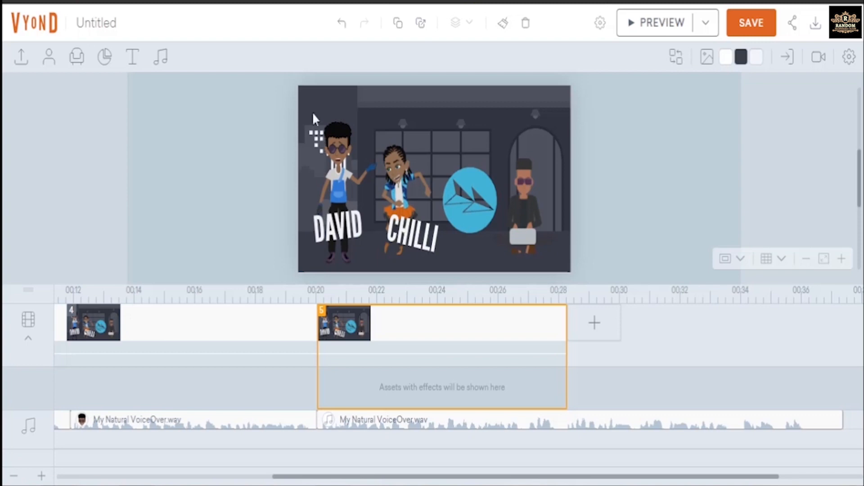
pyautogui.moveTo(314, 118); pyautogui.dragTo(533, 240)
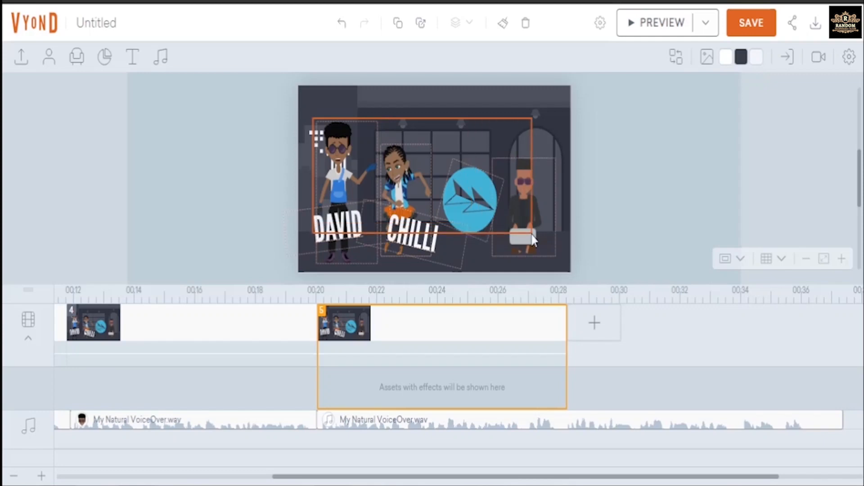
pyautogui.moveTo(533, 233); pyautogui.dragTo(565, 268)
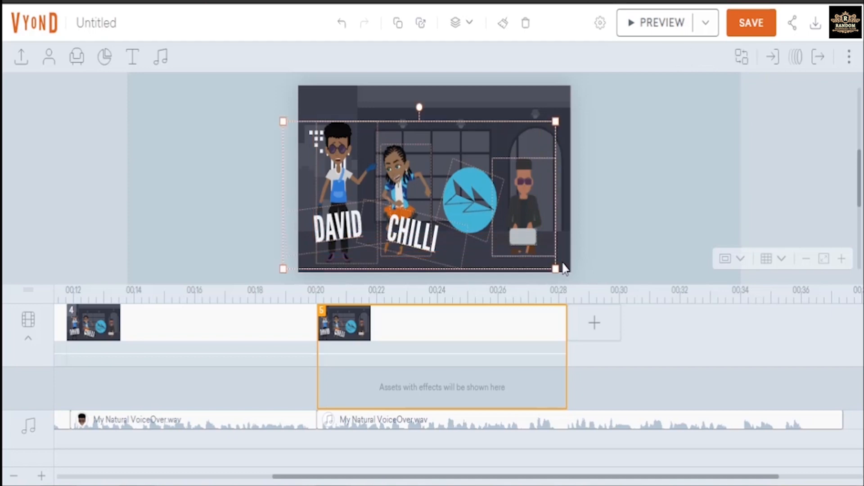
pyautogui.press('Delete')
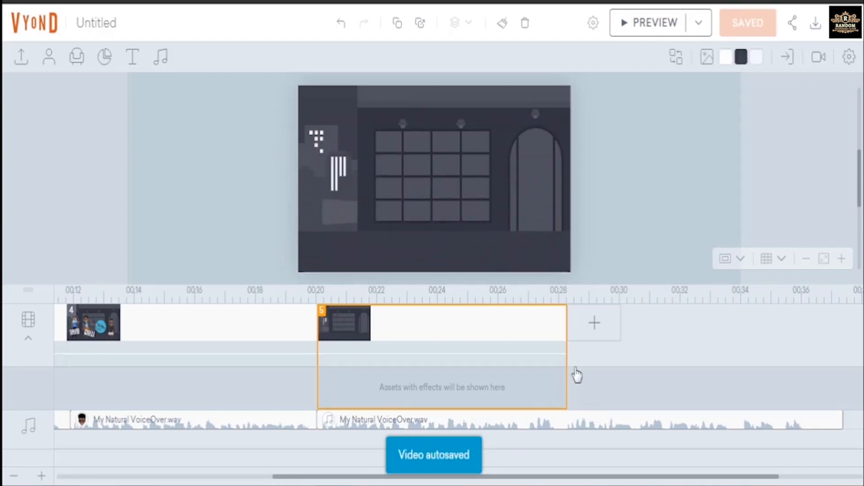
# Trim the end of scene 5 to about 28 s and check its timing against the voiceover in preview.
pyautogui.moveTo(564, 332)
pyautogui.moveTo(564, 332); pyautogui.dragTo(559, 332)
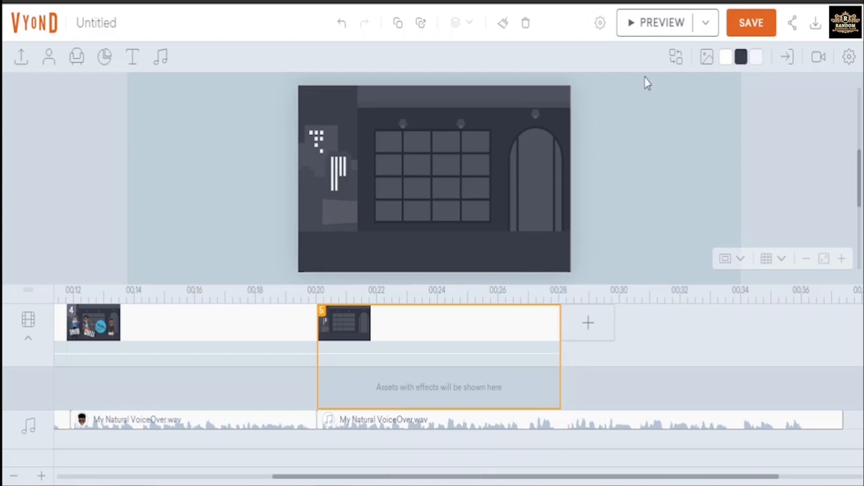
pyautogui.click(662, 23)
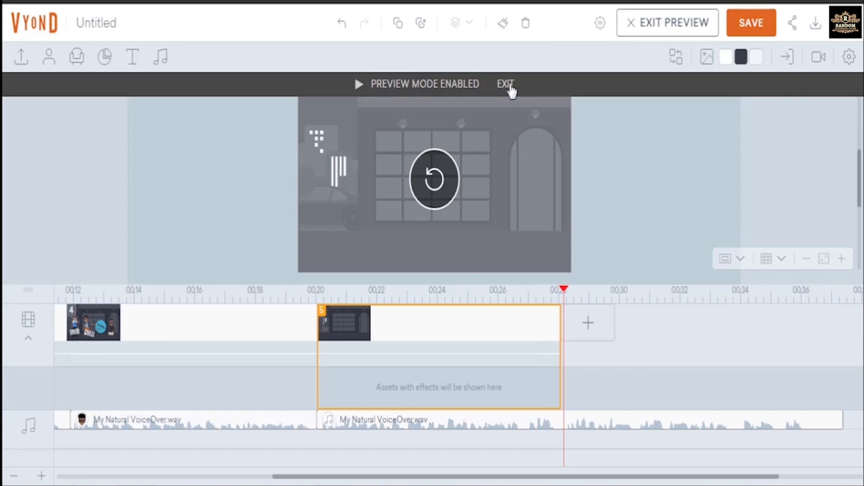
pyautogui.click(510, 84)
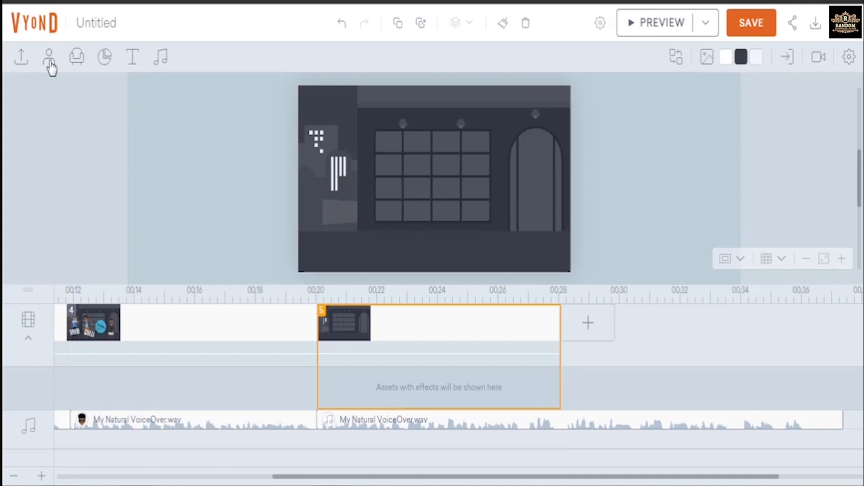
# Add the saved male character with the blue bib to scene 5 and enlarge him to reach the frame's lower edge.
pyautogui.click(50, 63)
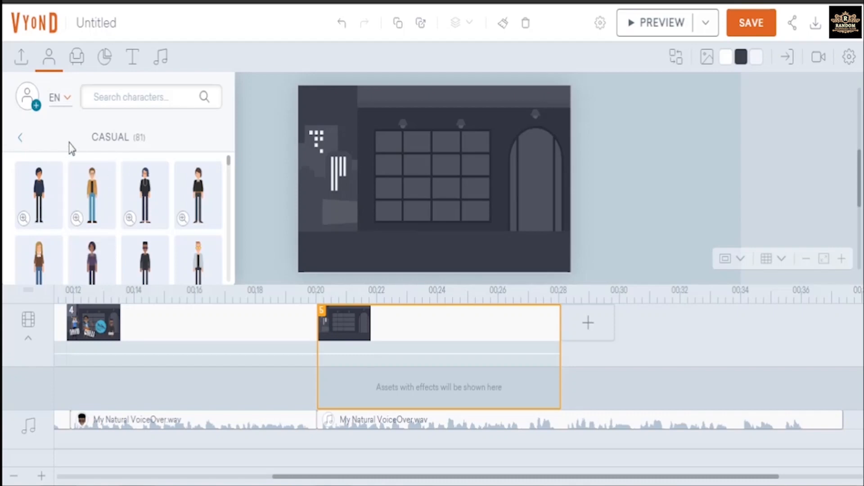
pyautogui.click(20, 140)
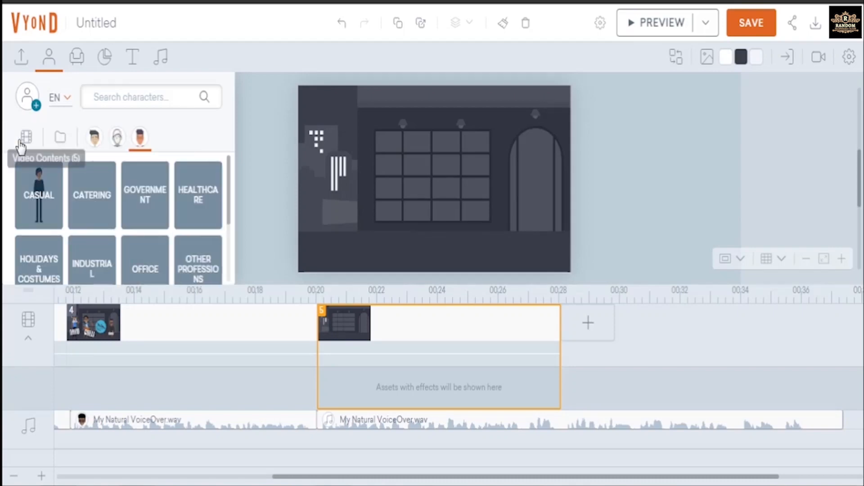
pyautogui.click(61, 144)
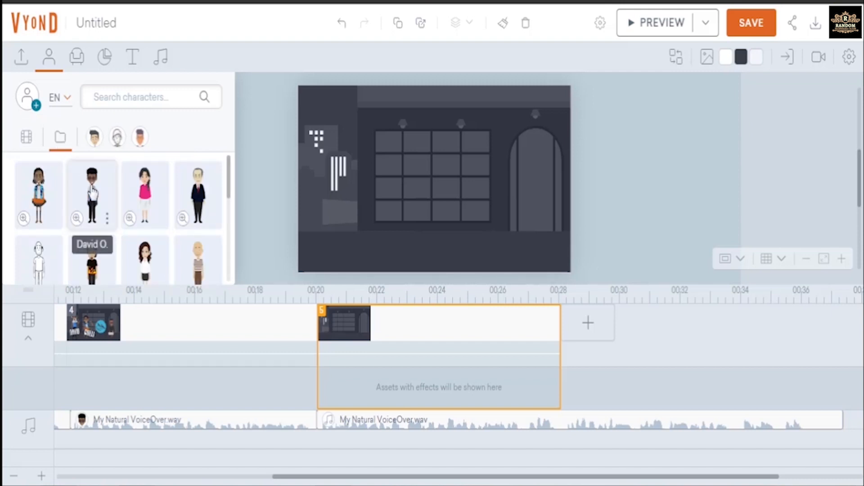
pyautogui.click(92, 187)
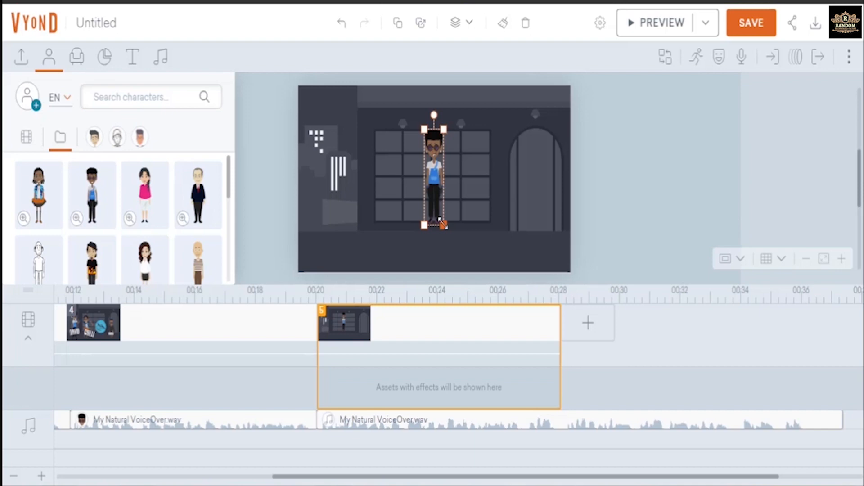
pyautogui.moveTo(444, 225); pyautogui.dragTo(479, 246)
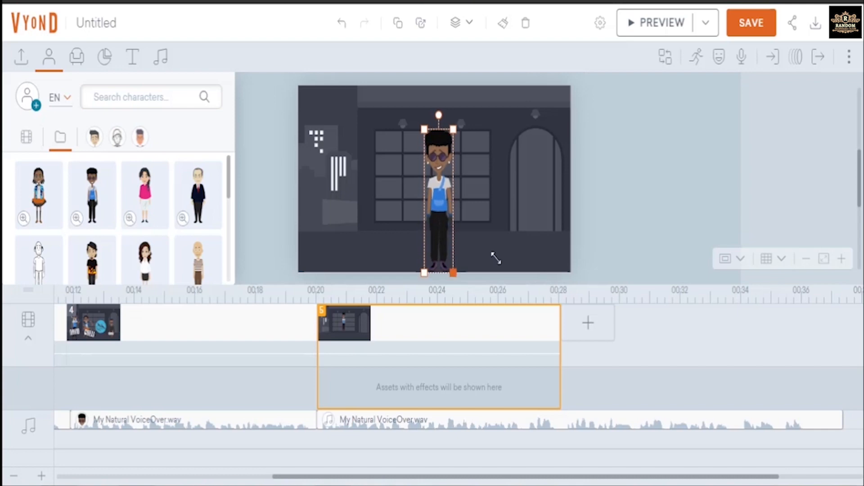
# Split the My Natural VoiceOver.wav clip at 28.083 s, where scene 5 ends.
pyautogui.click(563, 429)
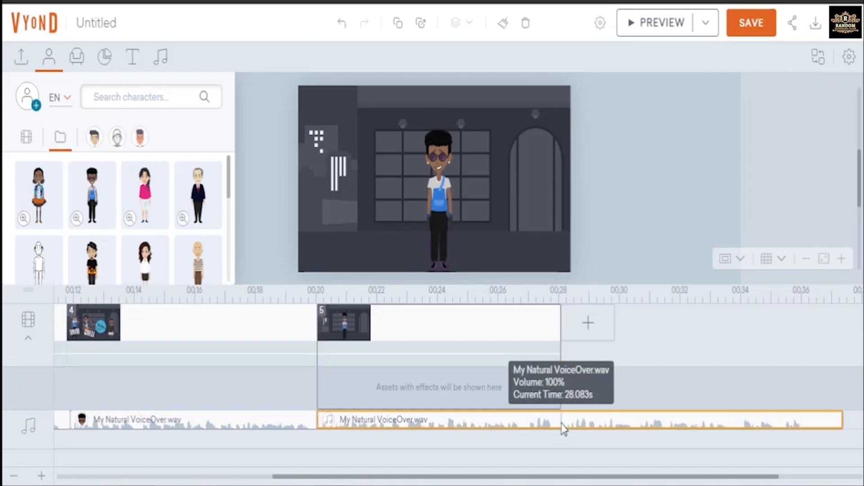
pyautogui.rightClick(564, 429)
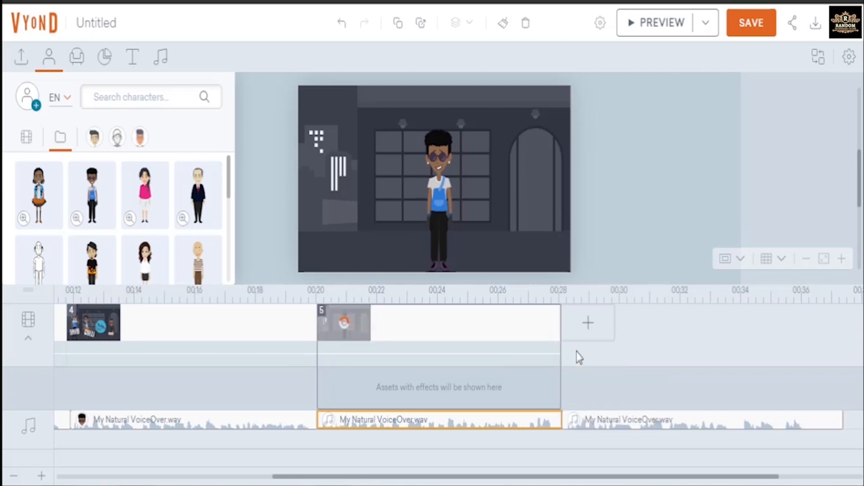
pyautogui.click(579, 355)
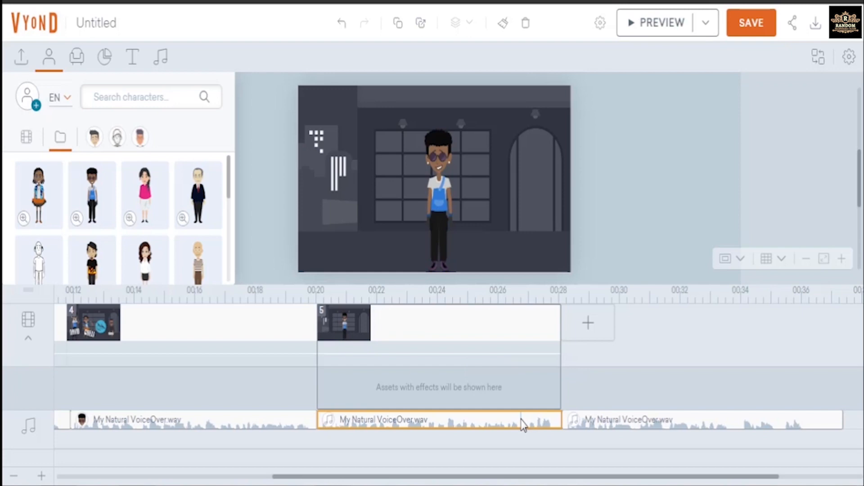
# Assign the scene 5 segment of My Natural VoiceOver.wav to the male character as his dialogue.
pyautogui.rightClick(522, 426)
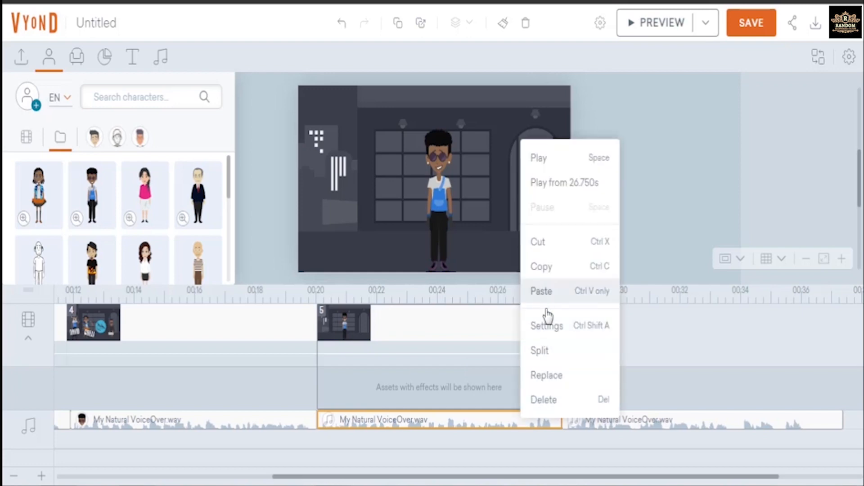
pyautogui.click(548, 327)
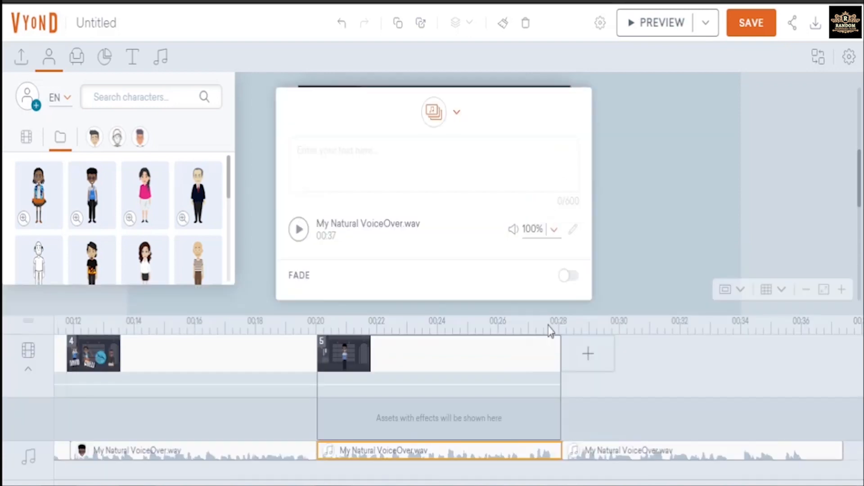
pyautogui.click(456, 114)
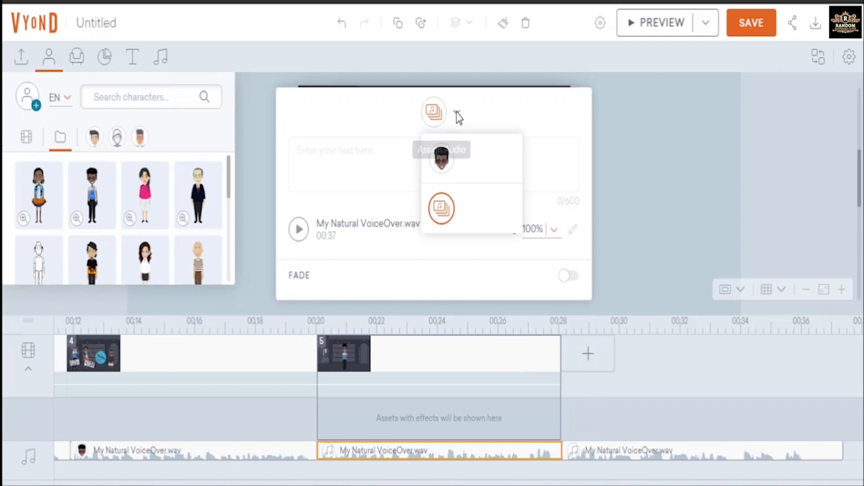
pyautogui.click(444, 160)
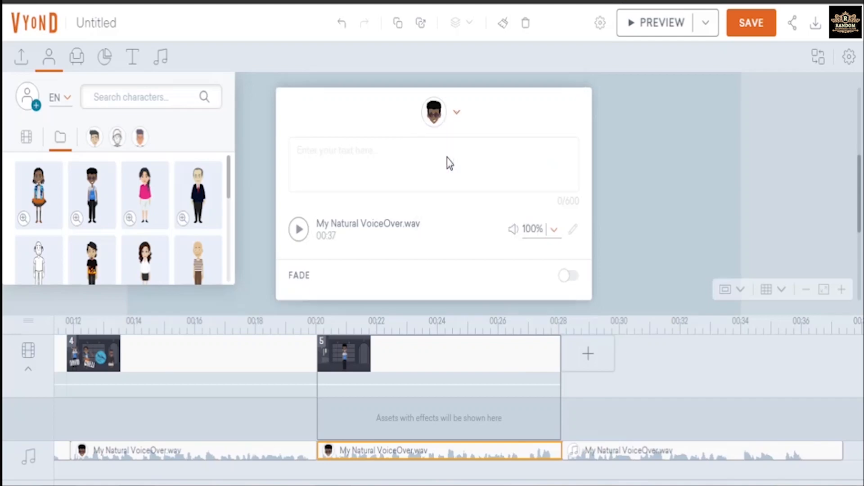
pyautogui.click(626, 171)
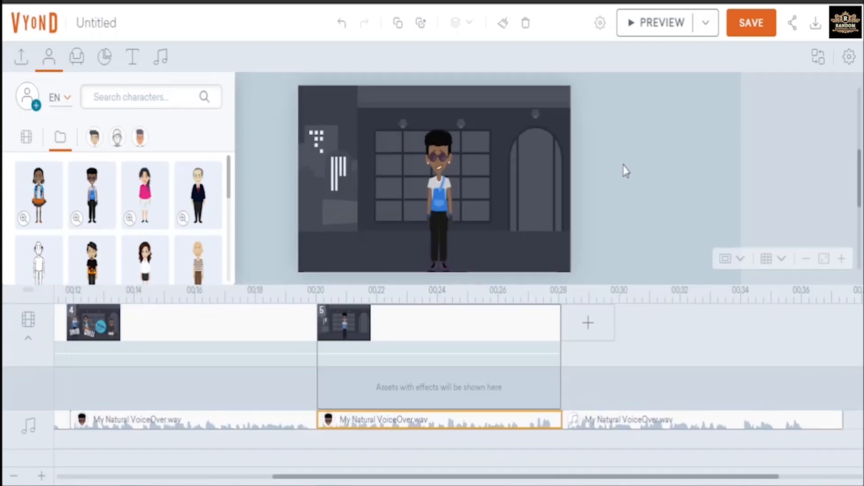
# Search the actions available for scene 5's male character for "seat".
pyautogui.click(439, 191)
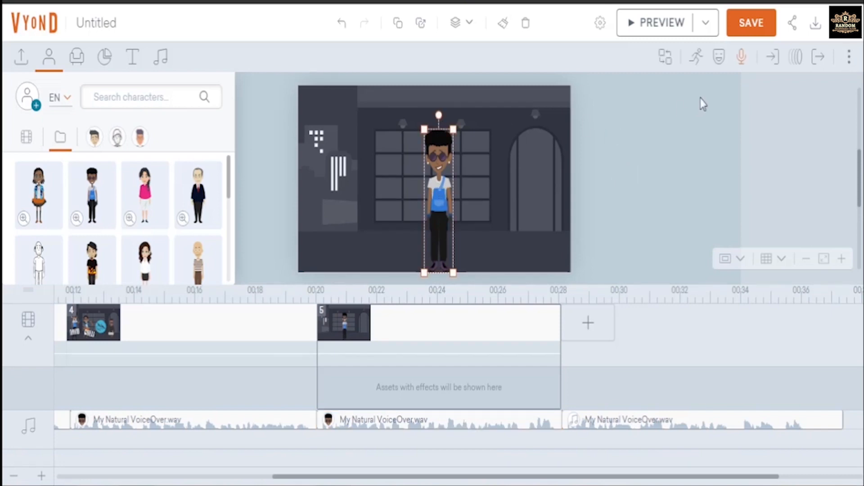
pyautogui.click(698, 59)
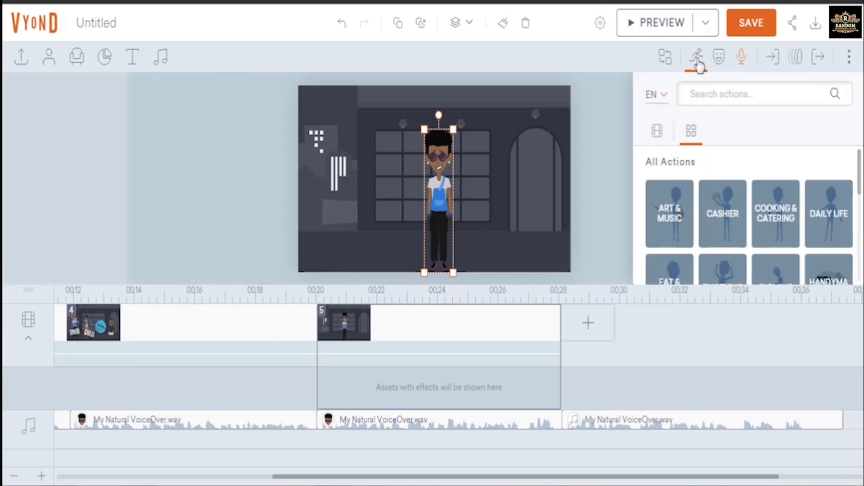
pyautogui.click(704, 94)
pyautogui.write('seat')
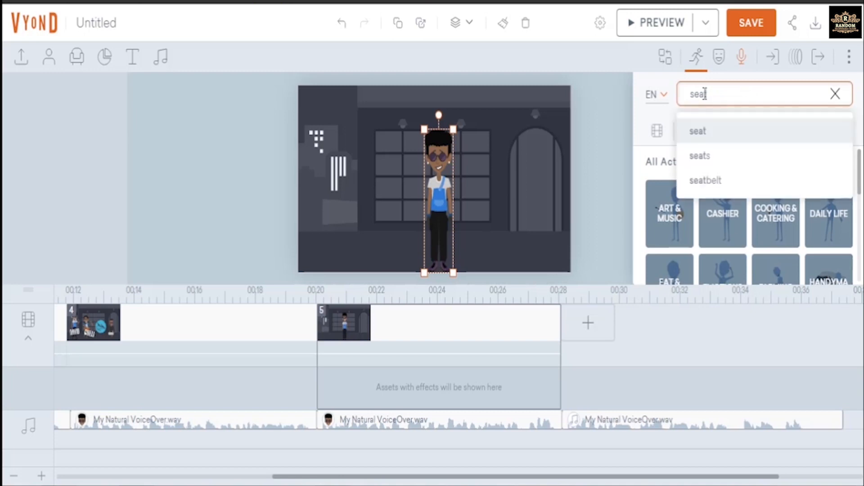
pyautogui.click(704, 134)
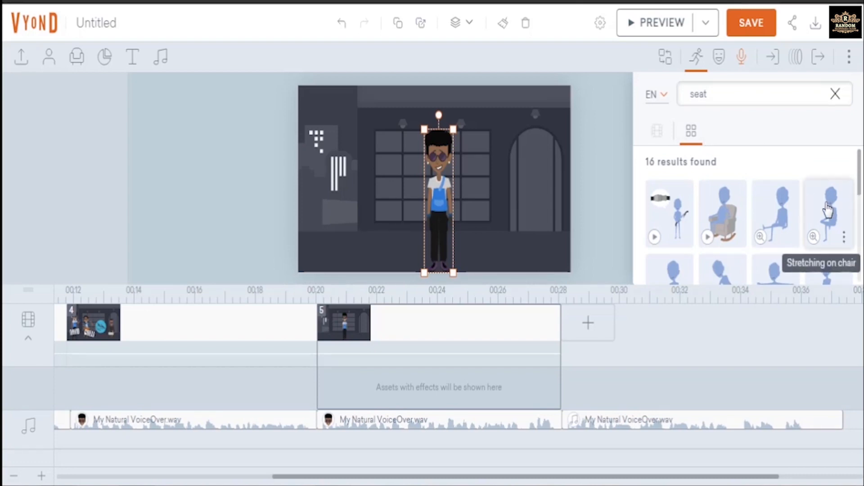
# Browse the seated actions and apply the one with the character resting in the beige rocking armchair.
pyautogui.scroll(-2, 827, 210)
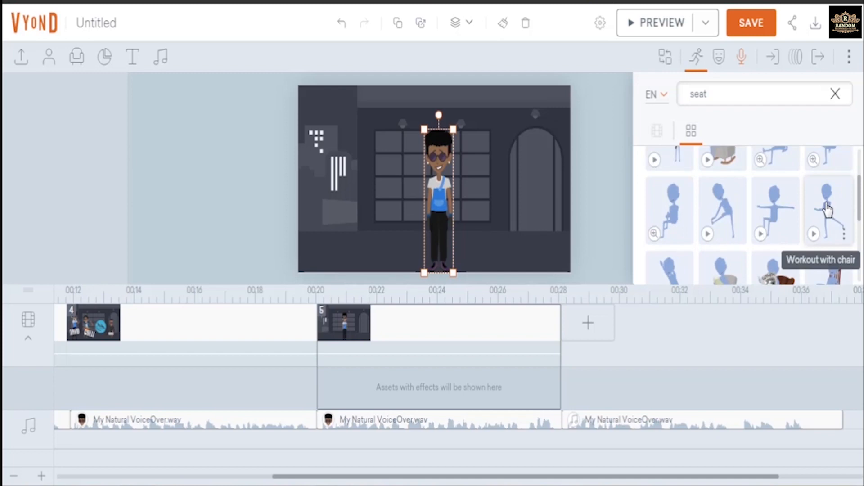
pyautogui.scroll(-2, 828, 209)
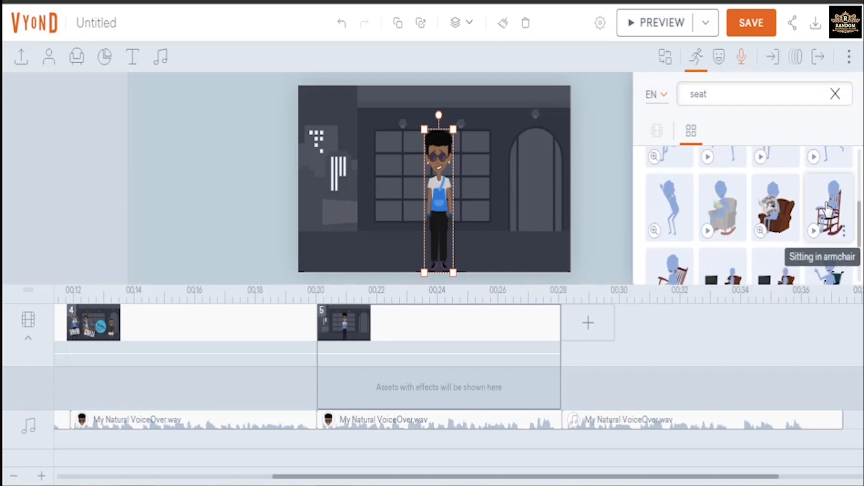
pyautogui.scroll(-2, 827, 209)
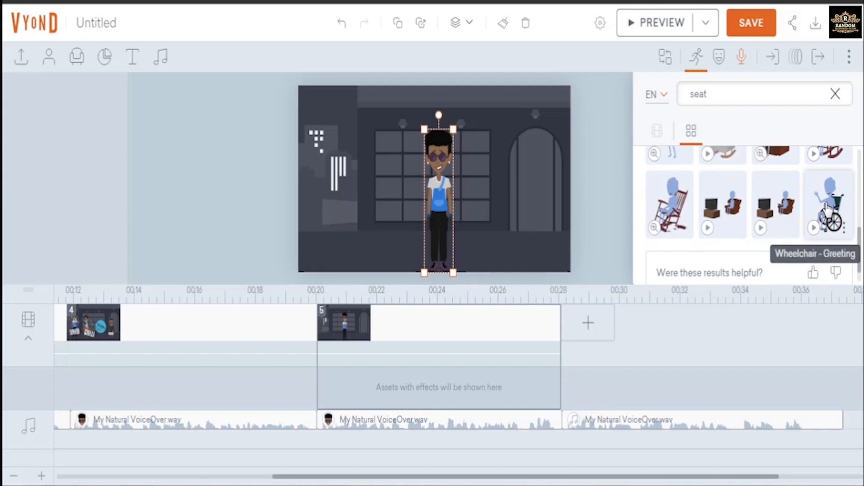
pyautogui.scroll(2, 827, 209)
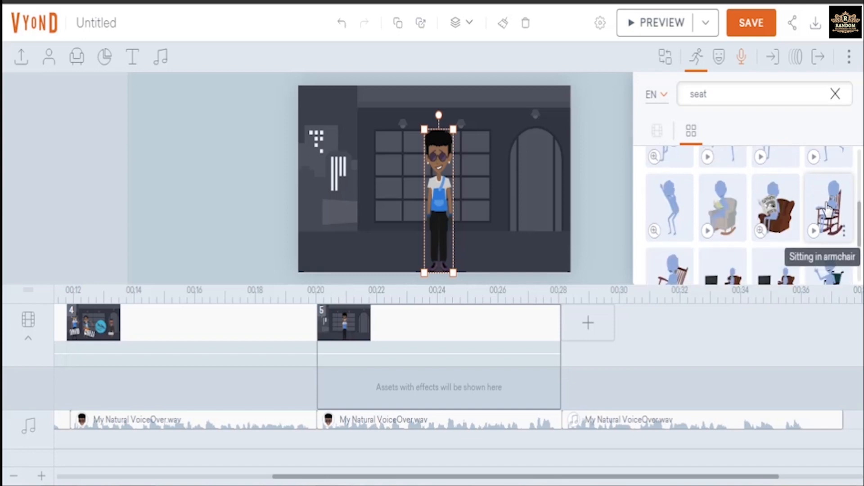
pyautogui.scroll(2, 827, 209)
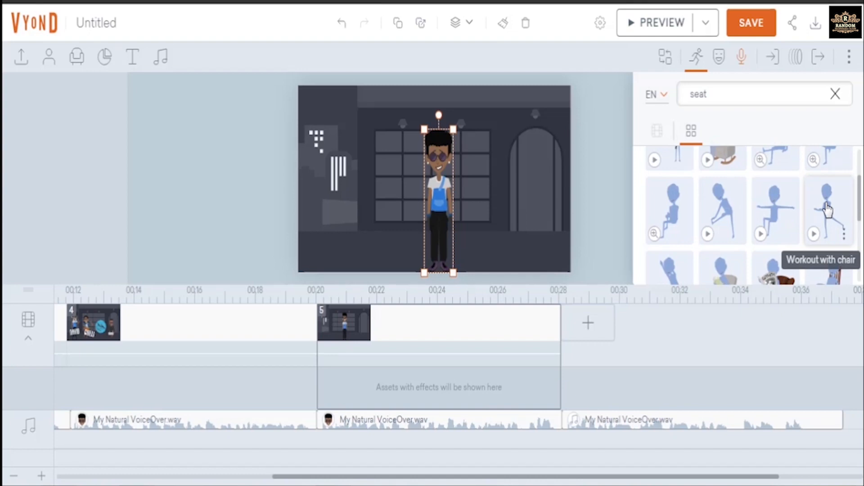
pyautogui.scroll(2, 827, 209)
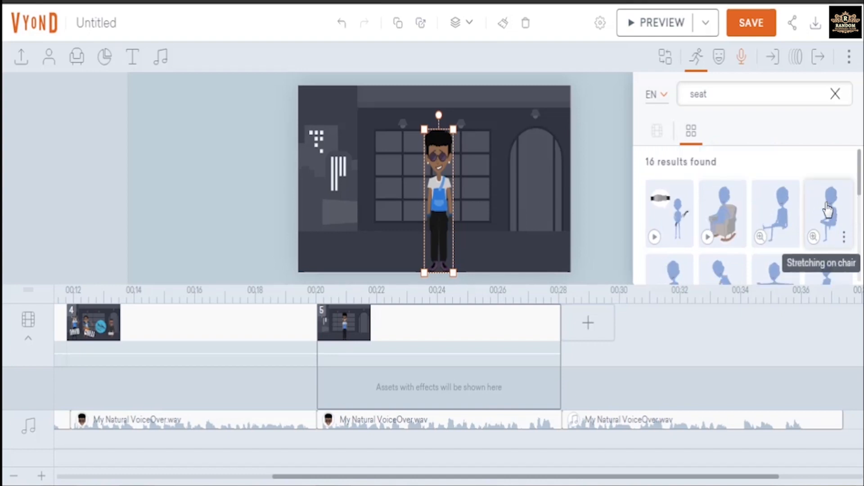
pyautogui.click(710, 240)
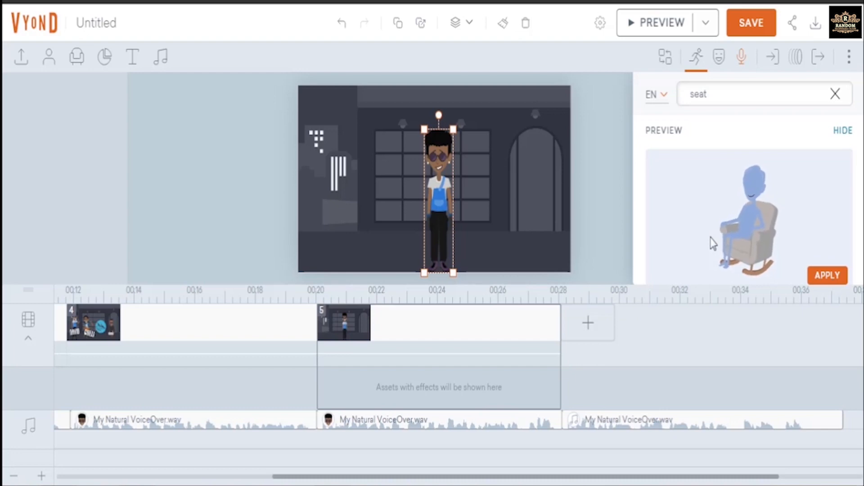
pyautogui.click(830, 282)
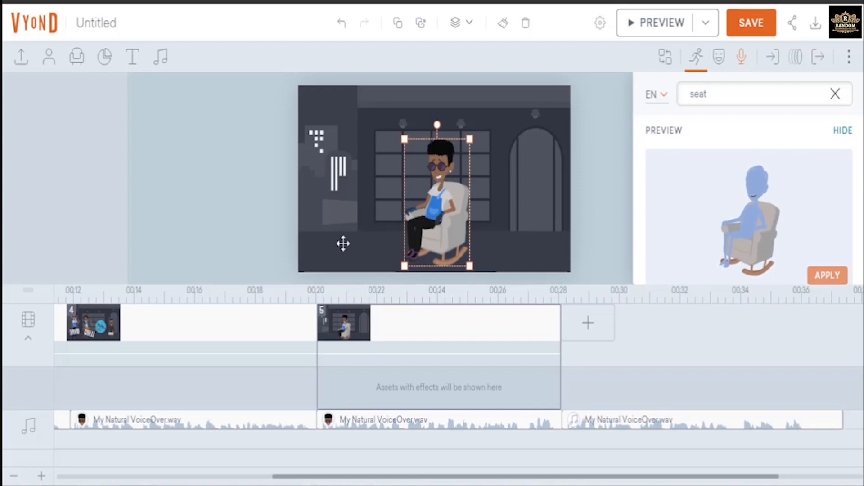
# Set the seated character's head direction to Face Camera and preview scene 5.
pyautogui.click(719, 57)
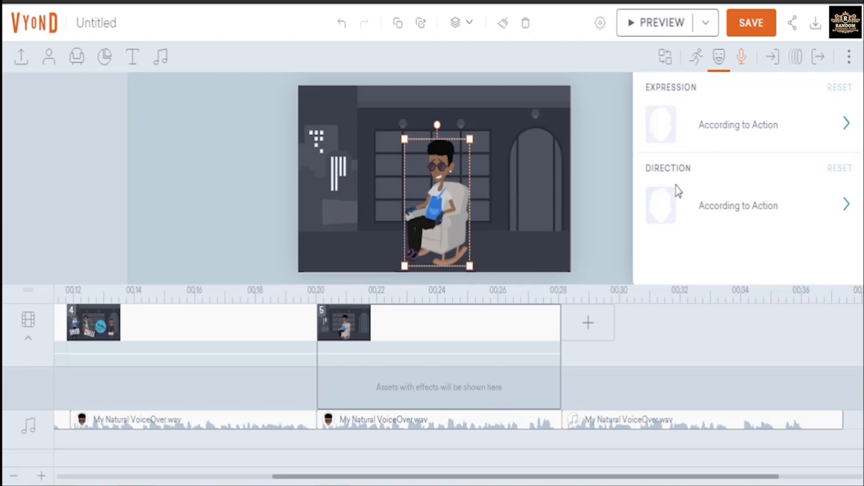
pyautogui.click(736, 210)
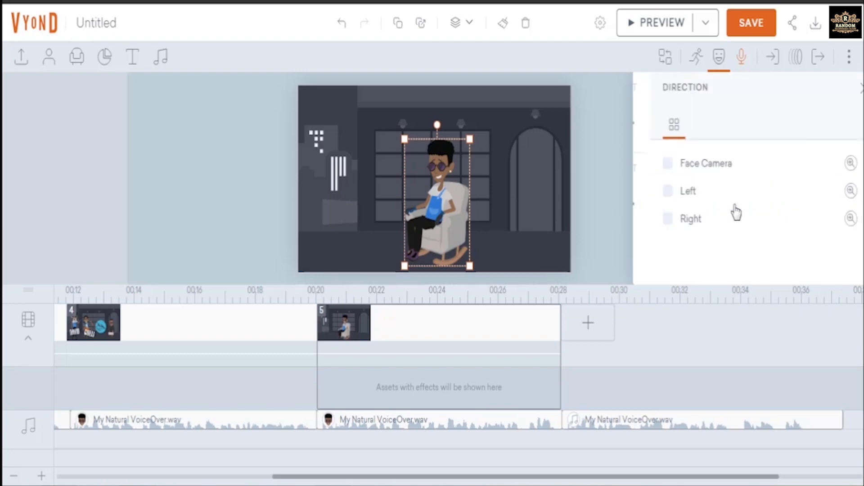
pyautogui.click(709, 170)
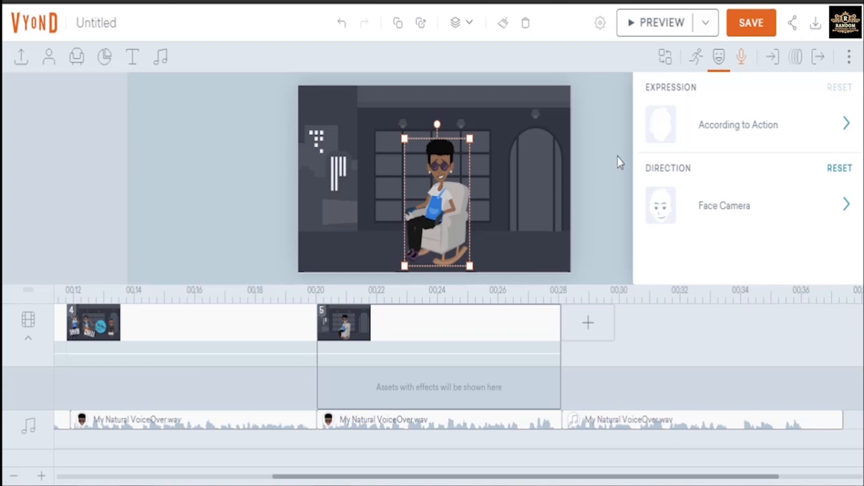
pyautogui.click(662, 23)
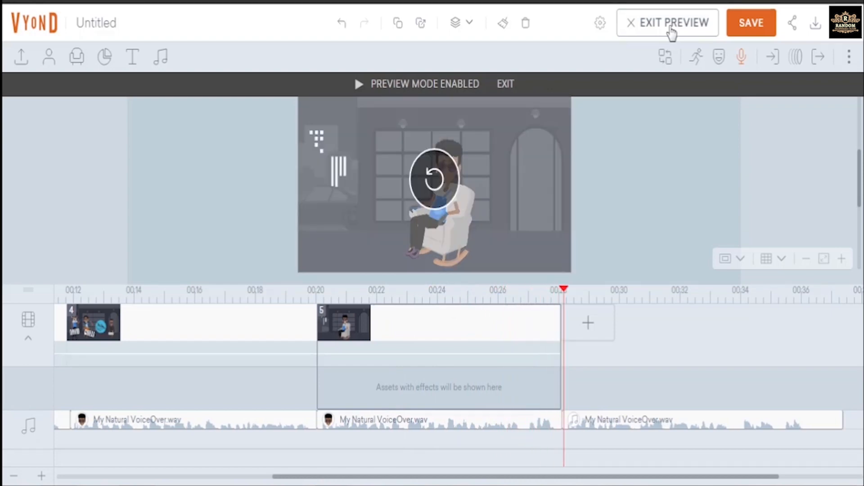
pyautogui.click(672, 24)
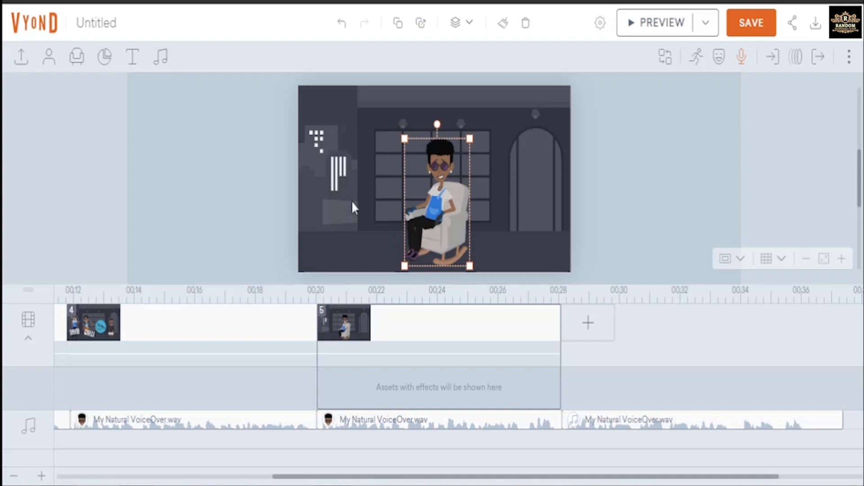
# Add a plain title text to scene 5 and replace its wording with "LEARN".
pyautogui.click(133, 58)
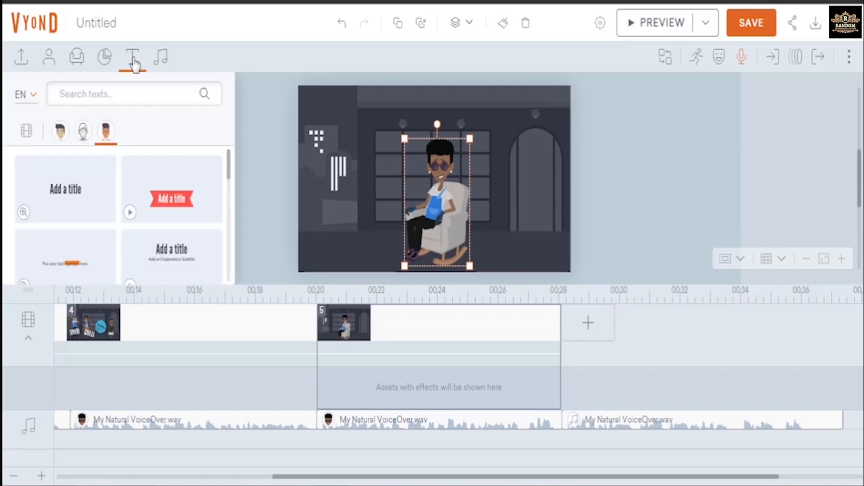
pyautogui.click(78, 198)
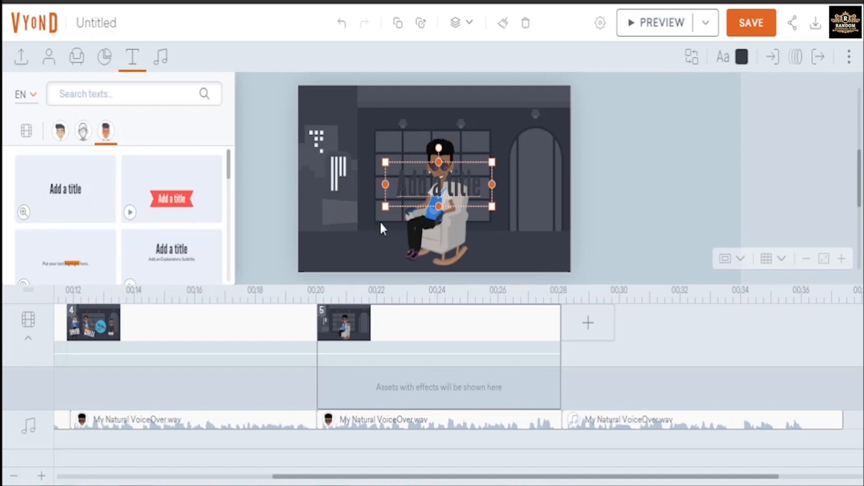
pyautogui.doubleClick(421, 188)
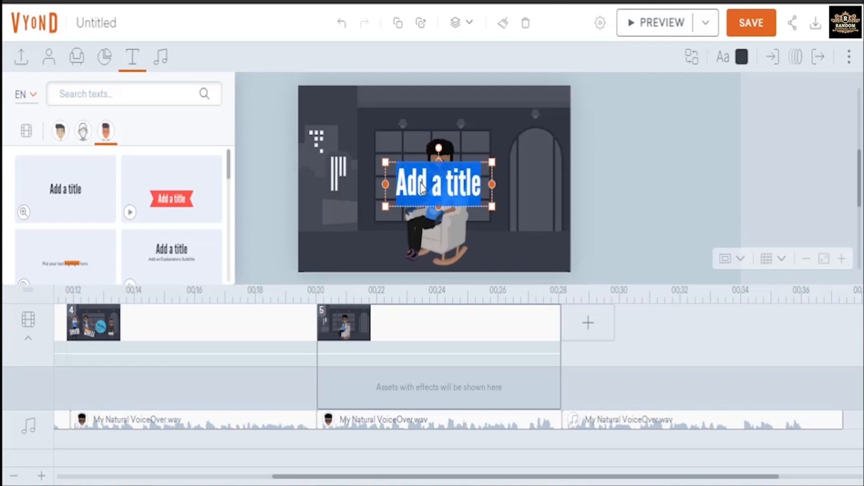
pyautogui.write('LEARN')
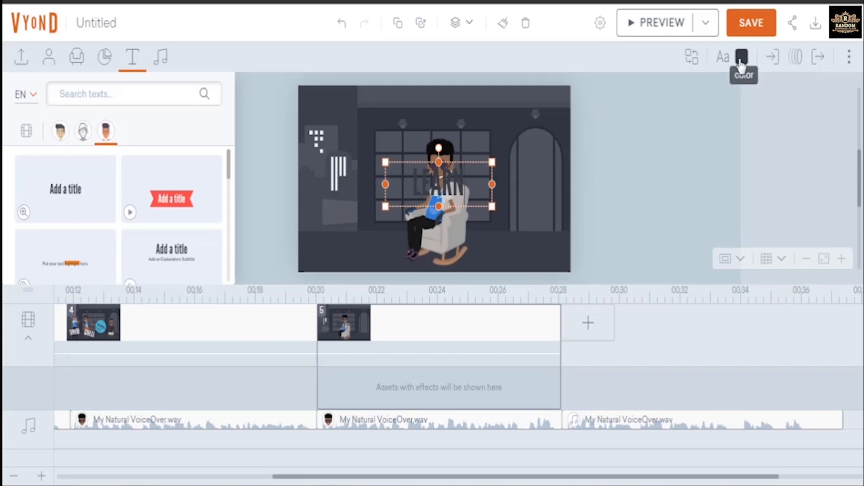
# Try to recolour the LEARN title to the off-white EDEFF4.
pyautogui.click(740, 65)
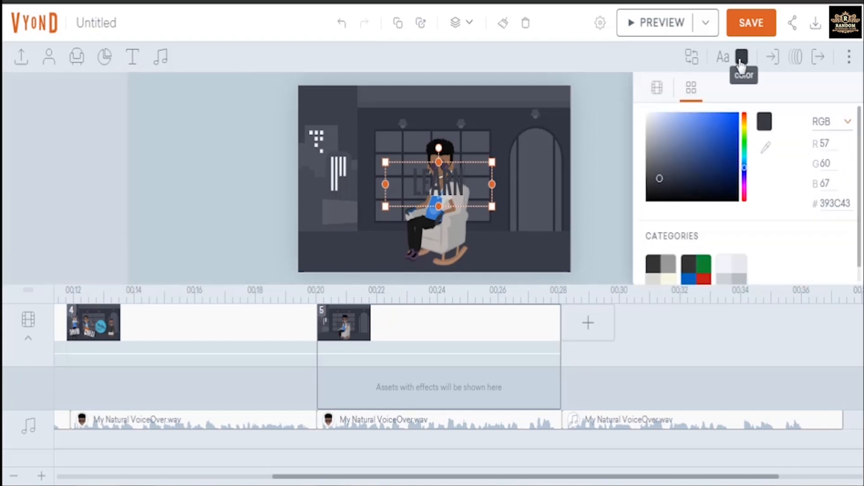
pyautogui.click(649, 118)
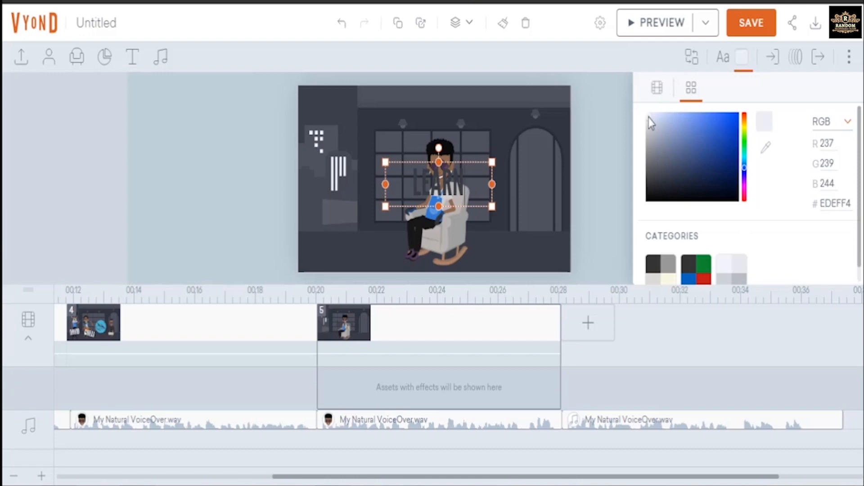
pyautogui.click(581, 154)
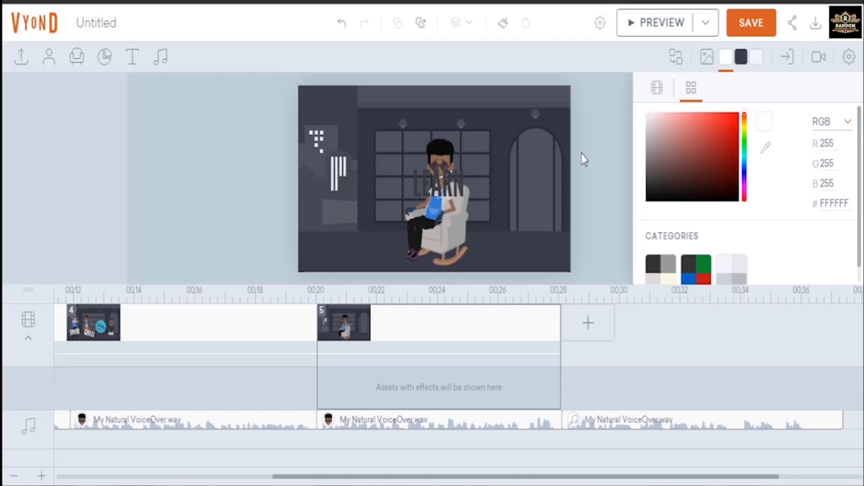
# Colour the LEARN title off-white (F1F3F6), place it beside the seated character over the building, and adjust its text box.
pyautogui.click(446, 182)
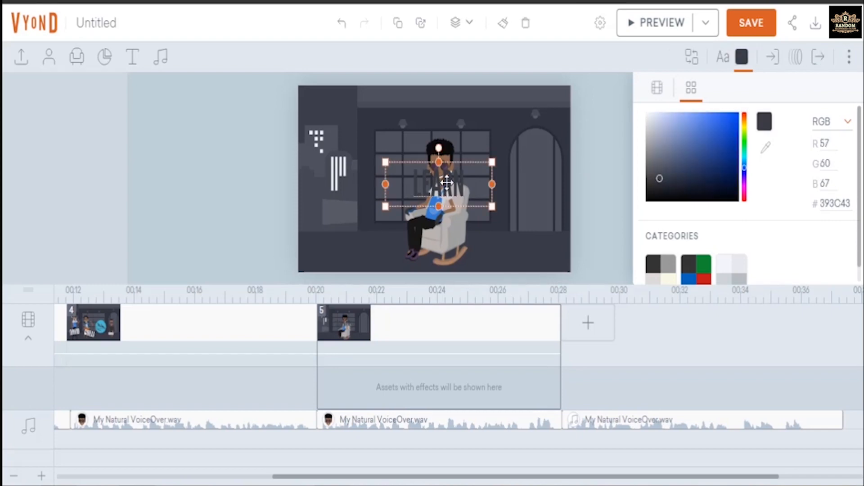
pyautogui.click(648, 117)
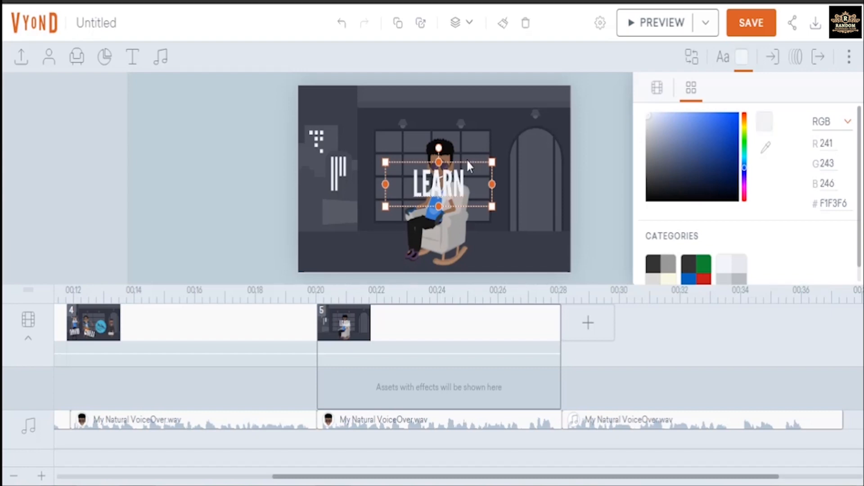
pyautogui.moveTo(446, 178); pyautogui.dragTo(367, 189)
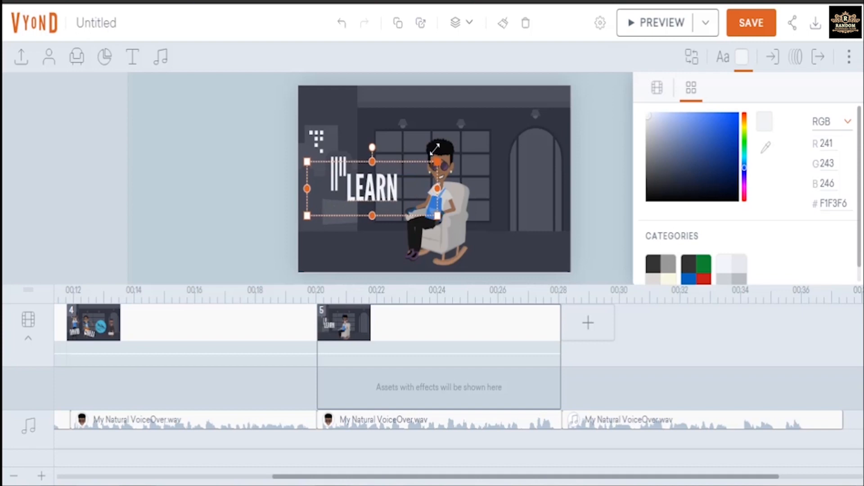
pyautogui.moveTo(410, 173); pyautogui.dragTo(410, 173)
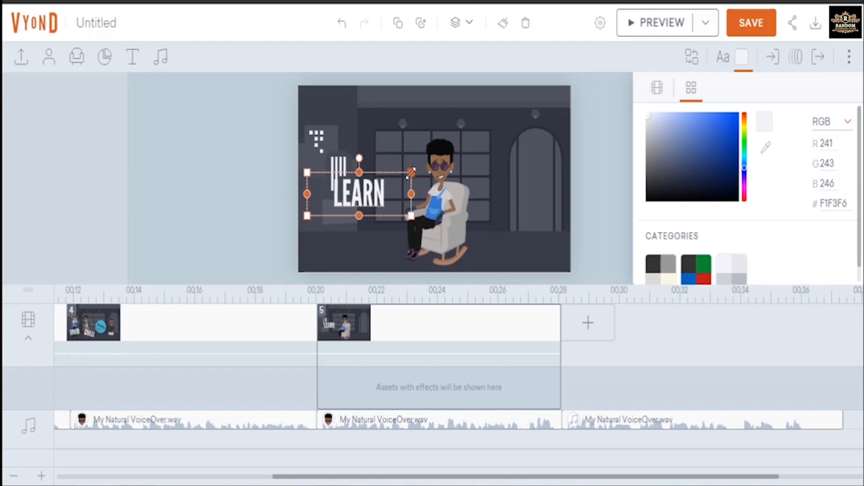
# Try to set the LEARN title's font size to 90.
pyautogui.click(724, 60)
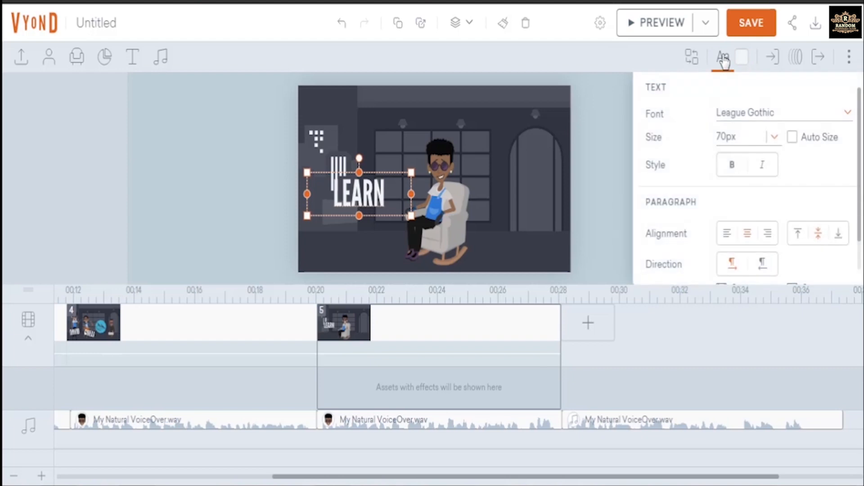
pyautogui.doubleClick(723, 143)
pyautogui.write('90')
pyautogui.click(626, 177)
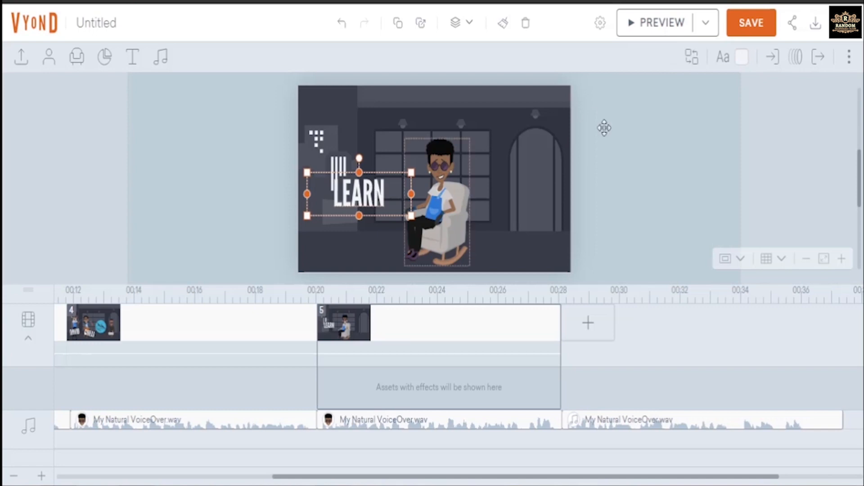
# Set the LEARN title's font size to 90 px and move the title lower, beneath the building's white window stripes.
pyautogui.click(720, 63)
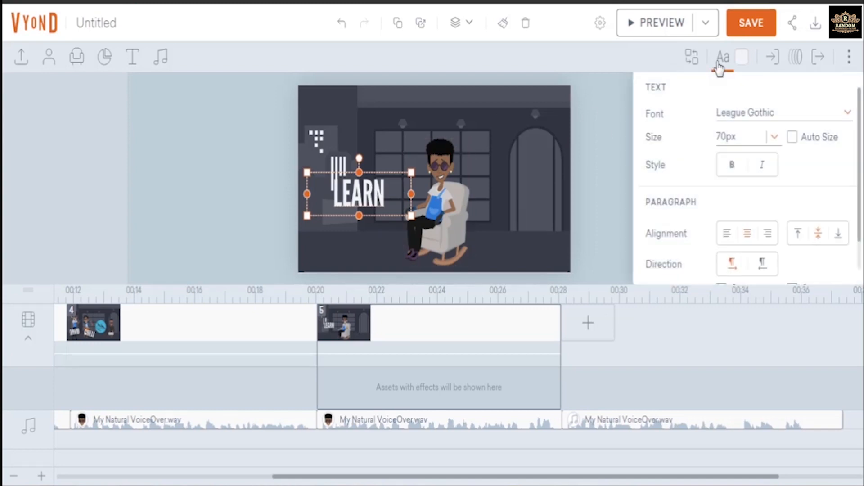
pyautogui.click(726, 137)
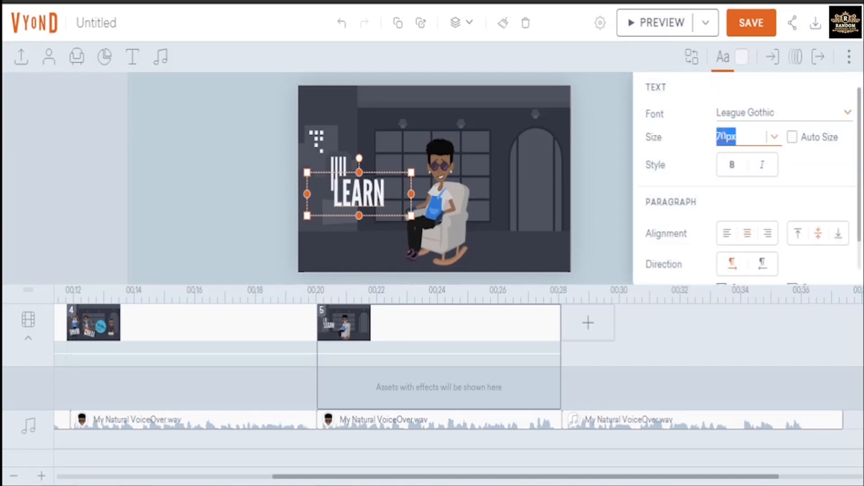
pyautogui.write('90')
pyautogui.press('Return')
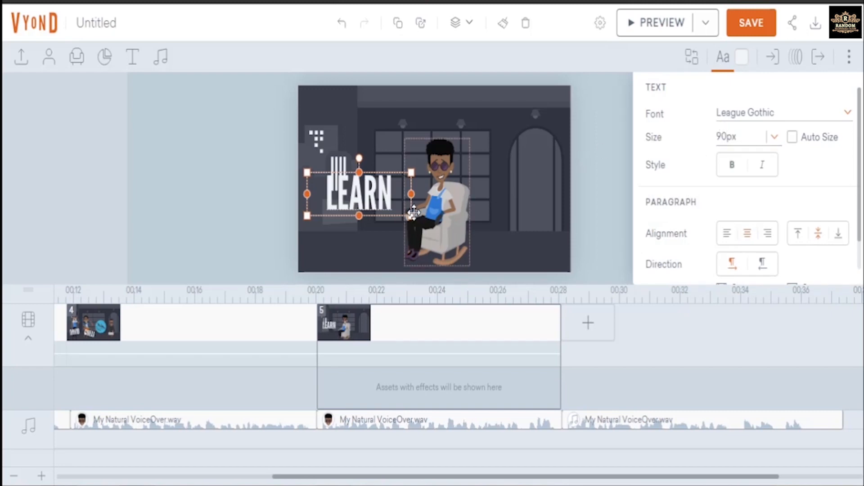
pyautogui.click(602, 180)
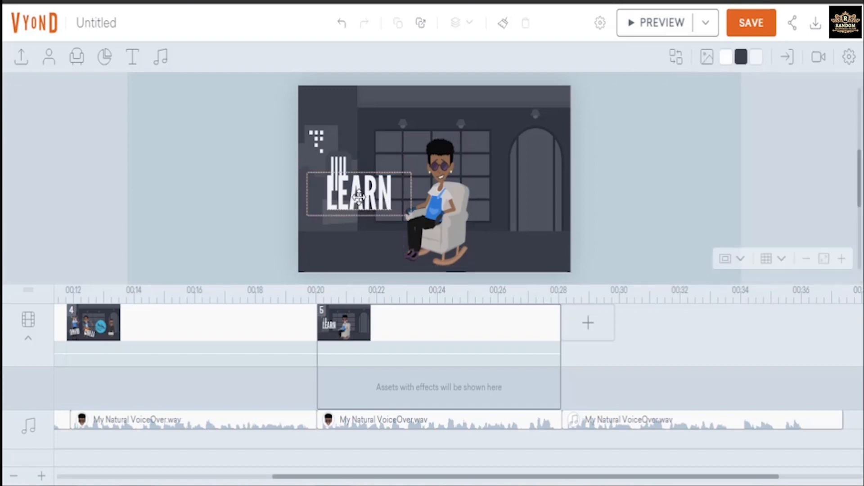
pyautogui.click(356, 213)
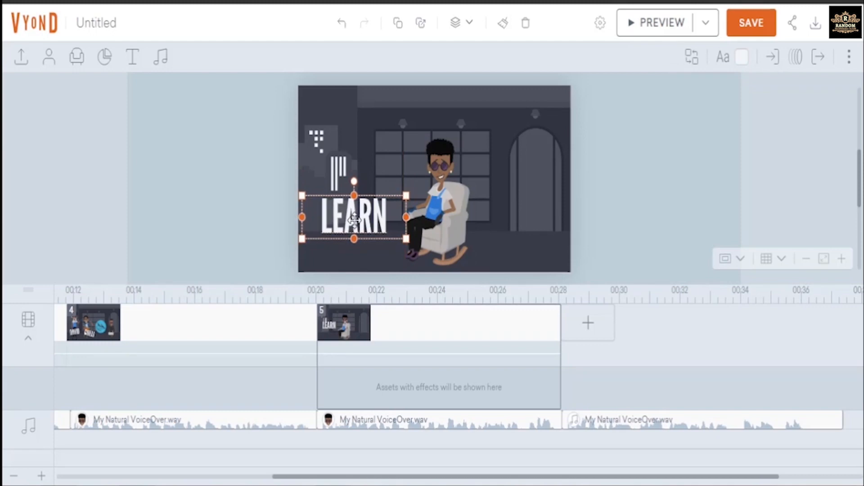
# Nudge the LEARN title slightly to the right beneath the white window stripes and copy it.
pyautogui.moveTo(357, 220); pyautogui.dragTo(355, 220)
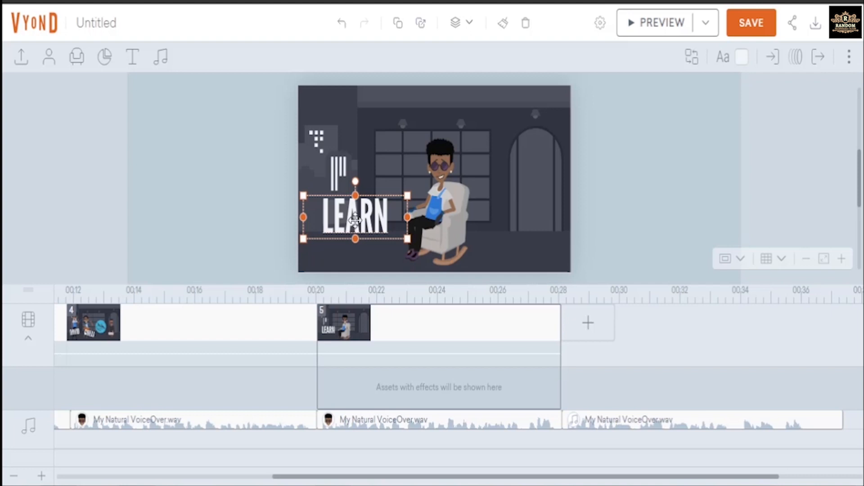
pyautogui.rightClick(355, 220)
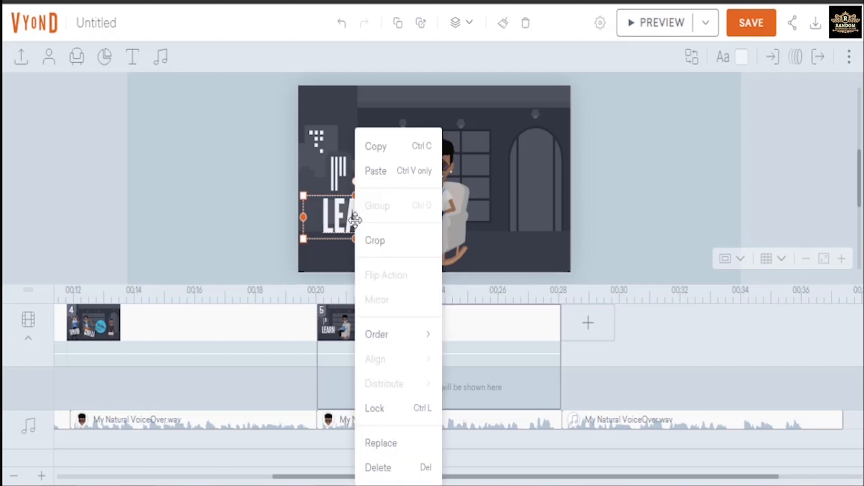
pyautogui.click(378, 152)
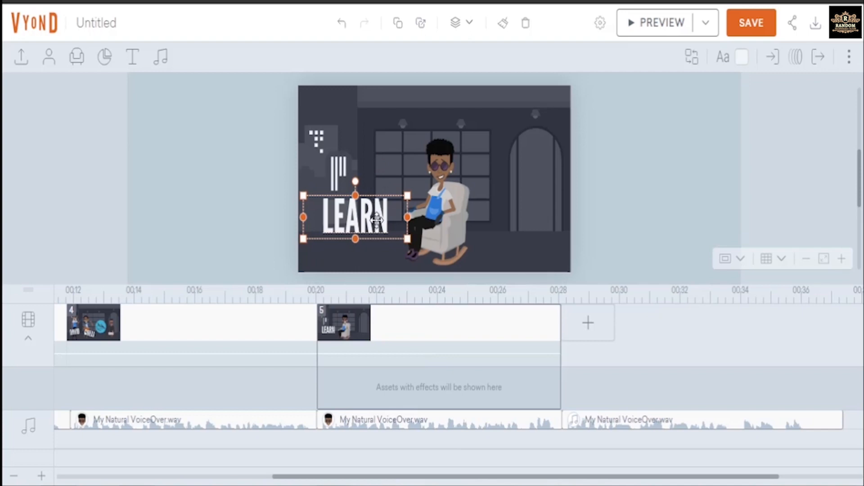
# Try moving the LEARN title up over the white window stripes, and copy the title again from its lower position.
pyautogui.moveTo(375, 200); pyautogui.dragTo(376, 177)
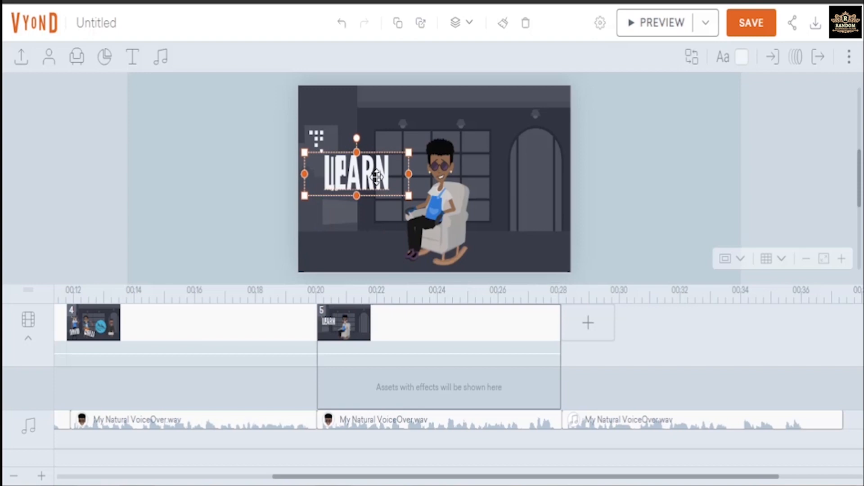
pyautogui.hotkey('ctrl', 'z')
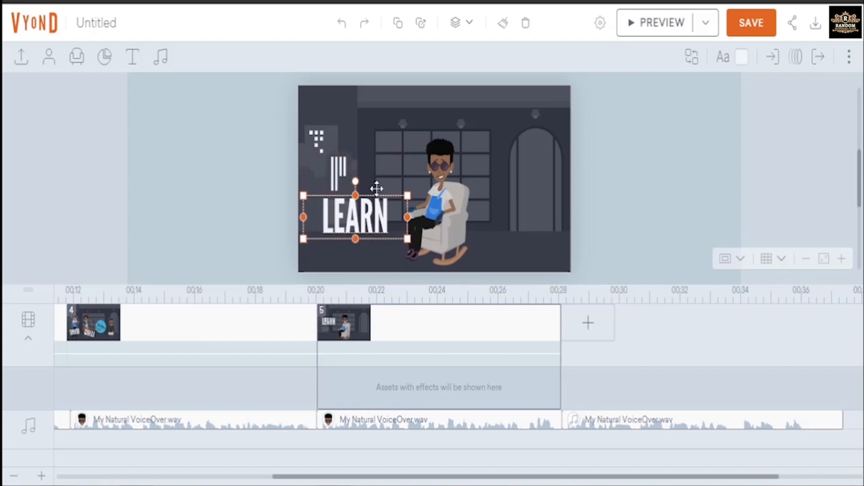
pyautogui.rightClick(376, 213)
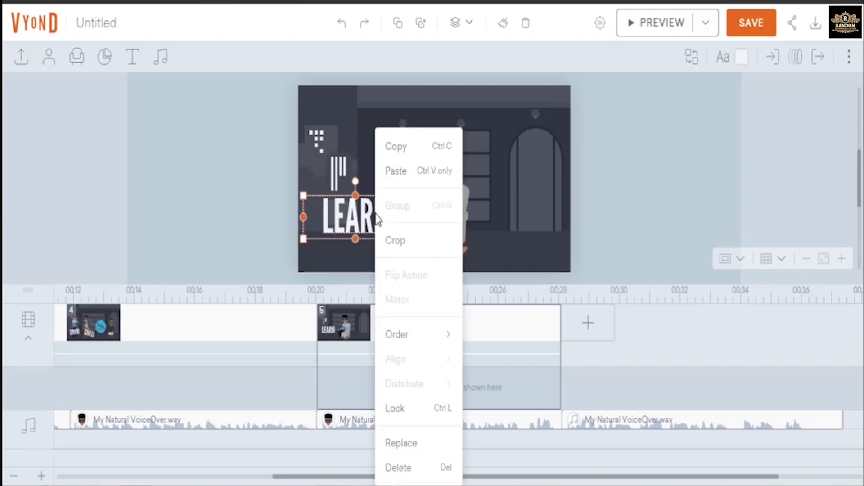
pyautogui.click(390, 149)
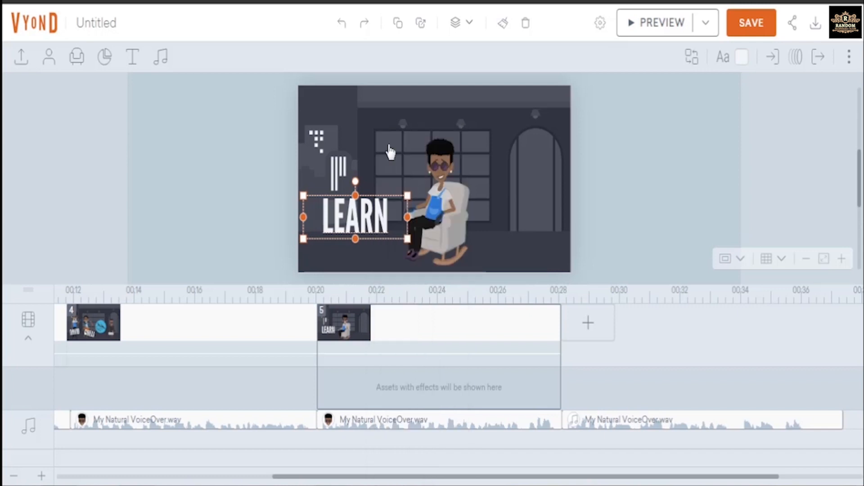
# Try to paste a copy of the LEARN text and place the text slightly lower beside the rocking chair.
pyautogui.rightClick(363, 130)
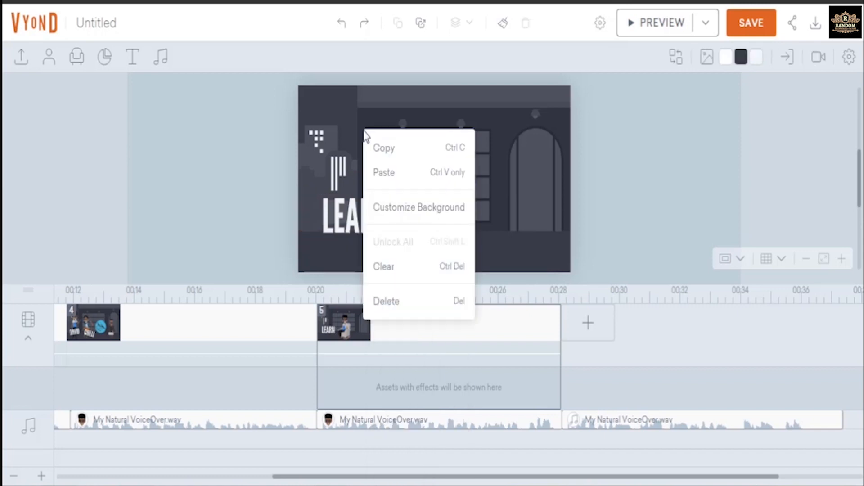
pyautogui.click(385, 173)
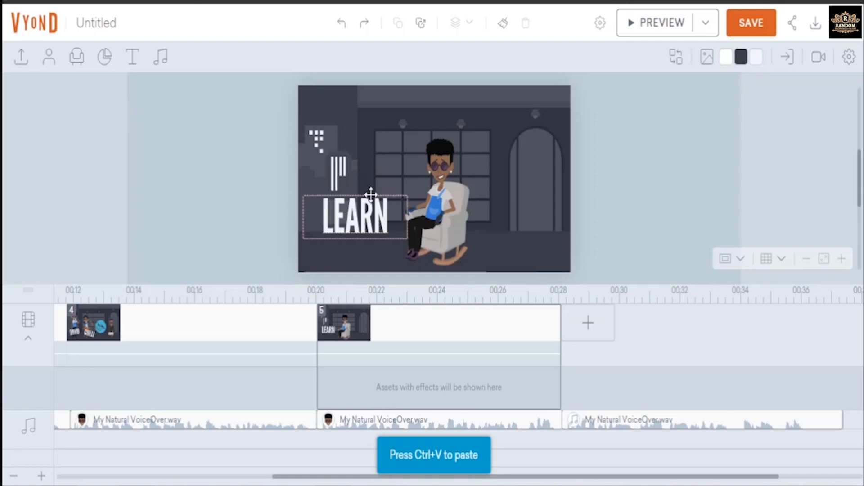
pyautogui.hotkey('ctrl', 'v')
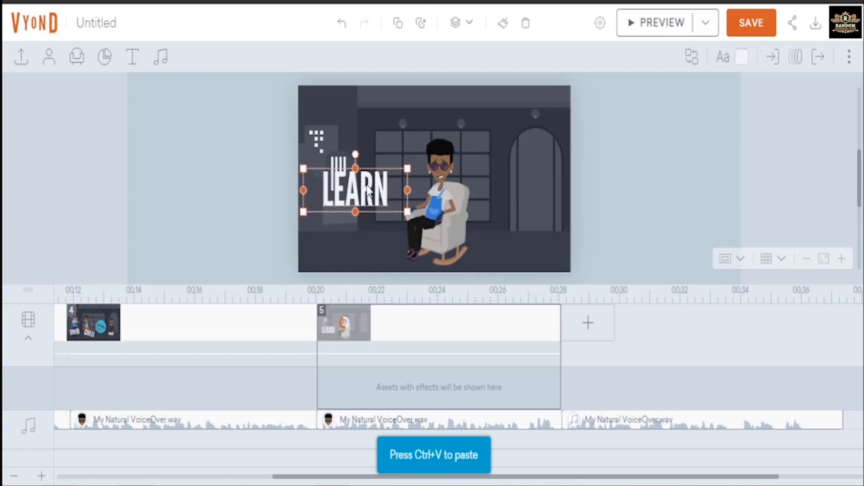
pyautogui.moveTo(367, 189); pyautogui.dragTo(366, 227)
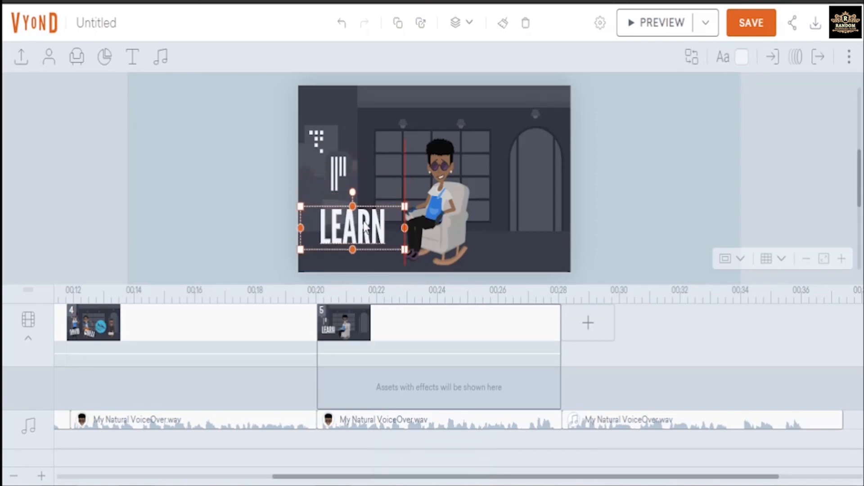
# Copy the LEARN text and paste three duplicates of it into scene 5.
pyautogui.rightClick(366, 227)
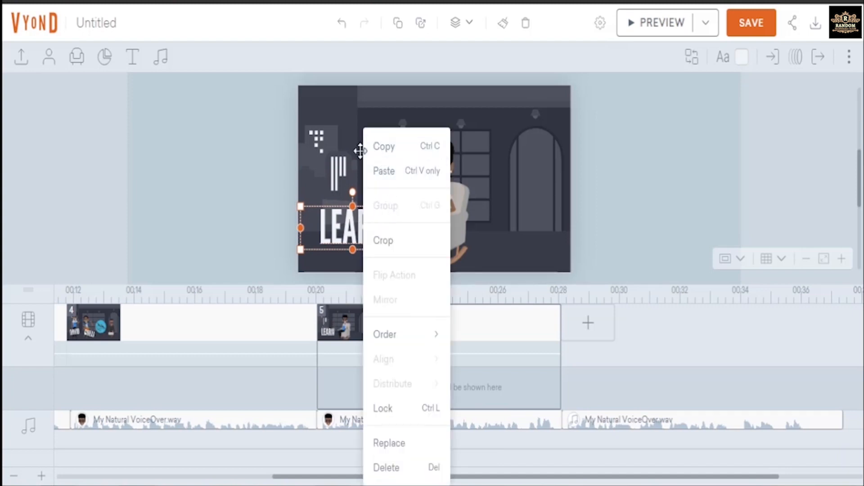
pyautogui.click(381, 147)
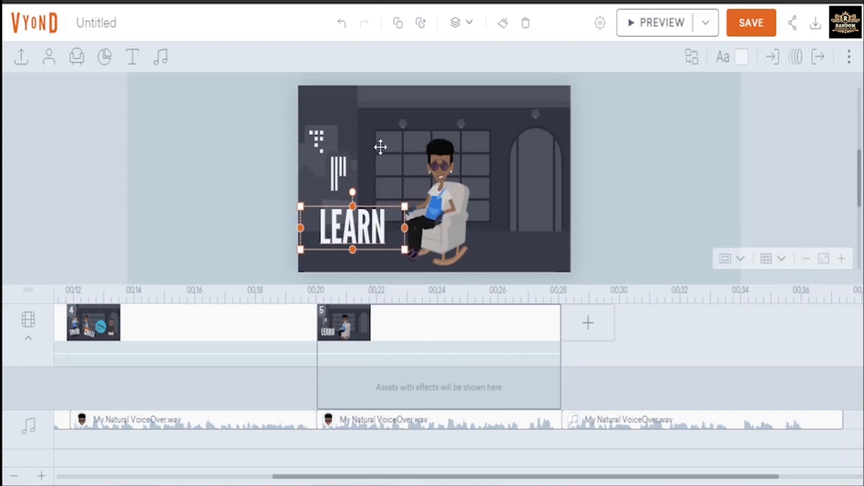
pyautogui.hotkey('ctrl', 'v')
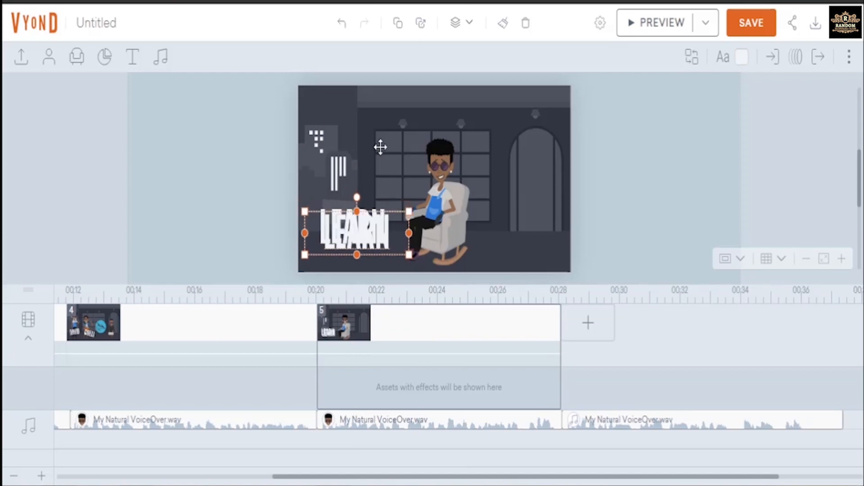
pyautogui.hotkey('ctrl', 'v')
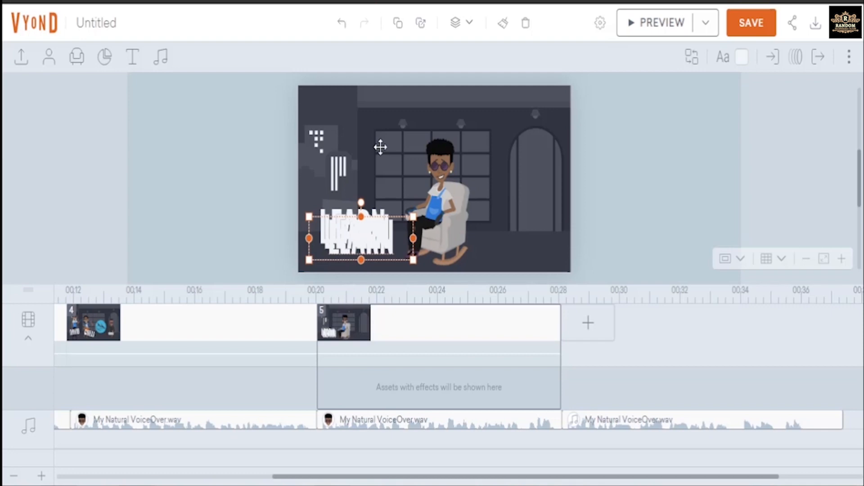
pyautogui.hotkey('ctrl', 'v')
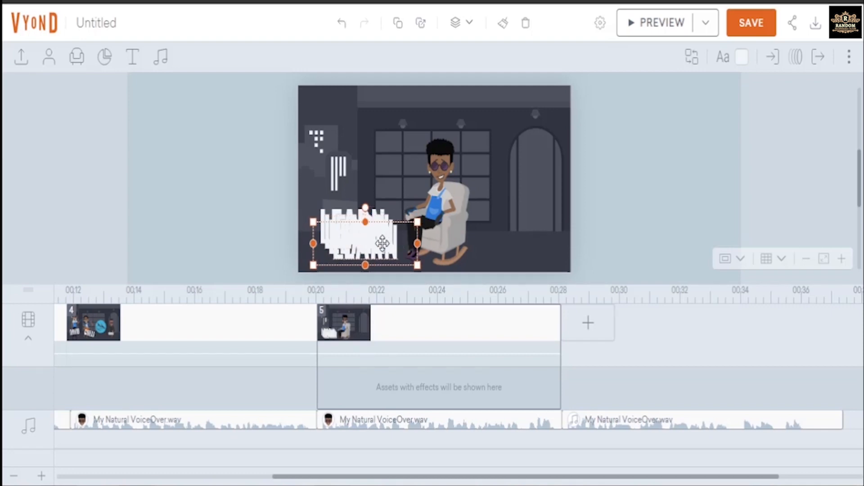
# Spread the three LEARN copies around the seated character: lower right, upper left and upper right of the scene.
pyautogui.moveTo(382, 243); pyautogui.dragTo(531, 236)
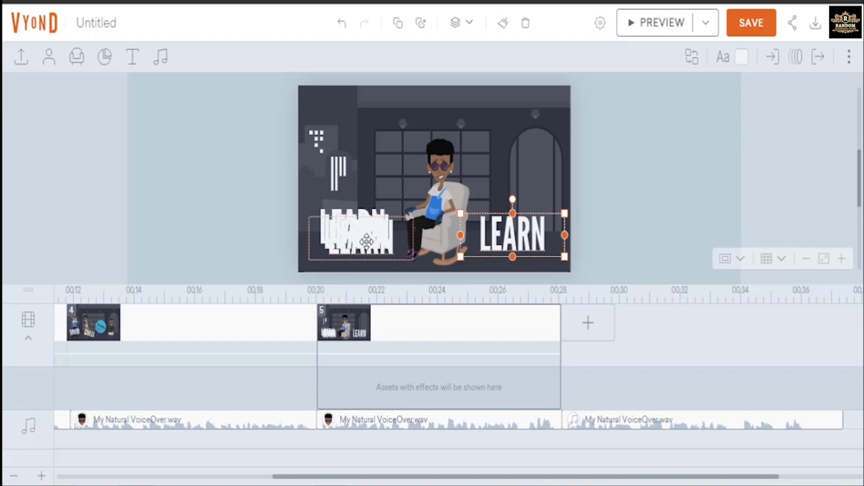
pyautogui.moveTo(373, 219); pyautogui.dragTo(387, 147)
pyautogui.moveTo(362, 231); pyautogui.dragTo(509, 163)
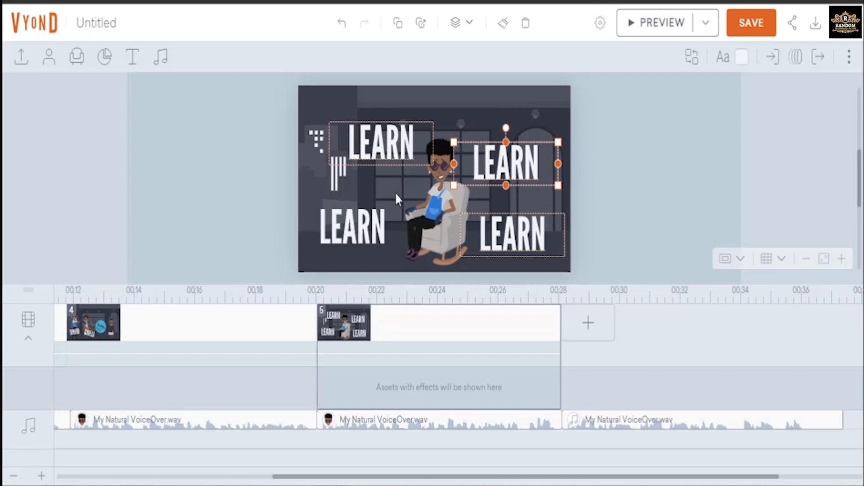
# Change the upper-left copy's text to CREATE and the upper-right copy's text to SIMPLE.
pyautogui.click(357, 227)
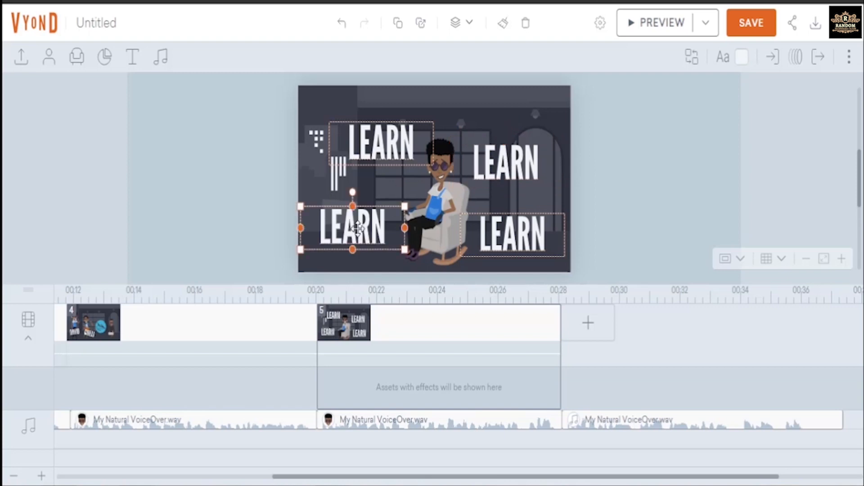
pyautogui.click(388, 140)
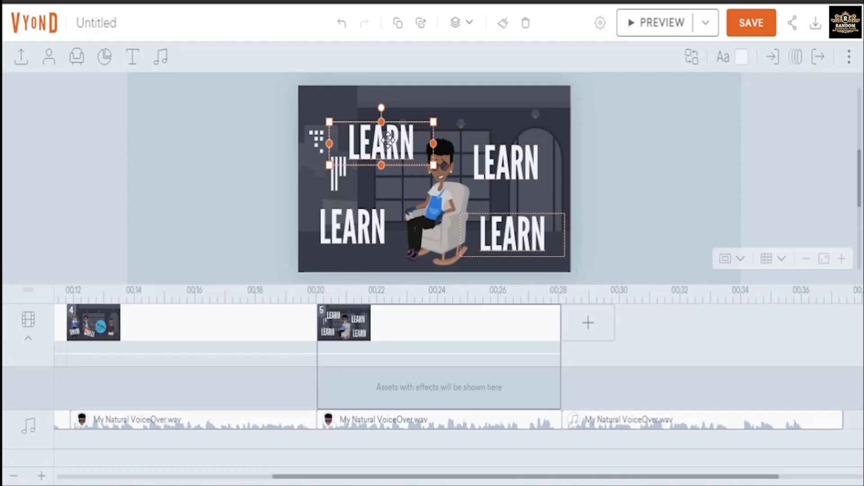
pyautogui.doubleClick(388, 140)
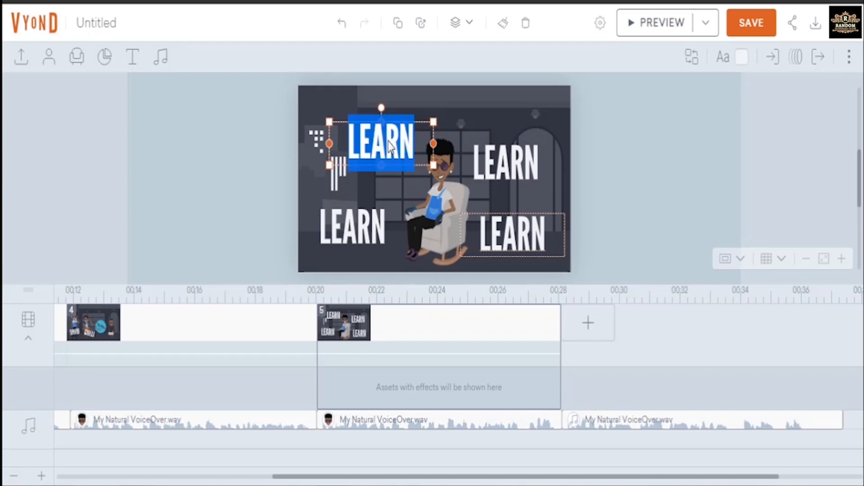
pyautogui.write('CREATE')
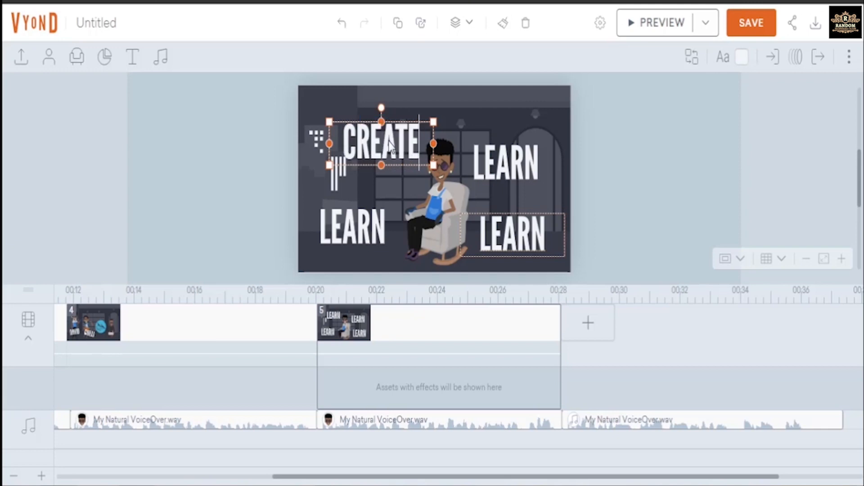
pyautogui.click(505, 160)
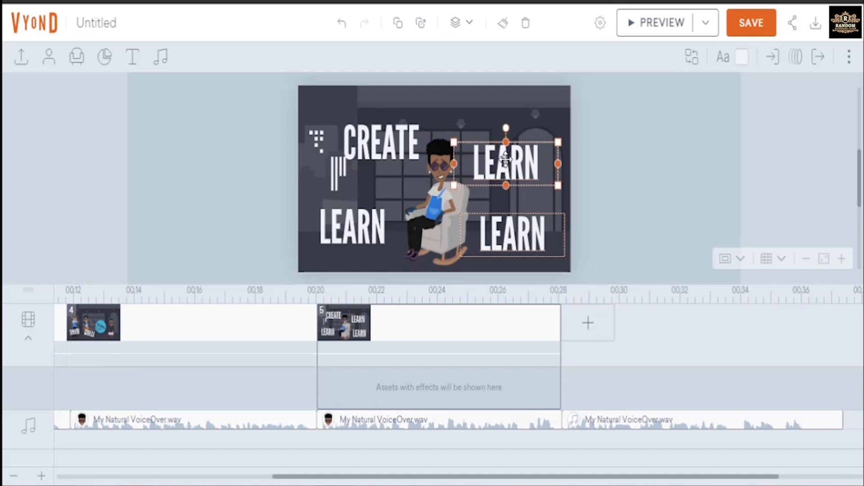
pyautogui.doubleClick(505, 160)
pyautogui.write('SIMPLE')
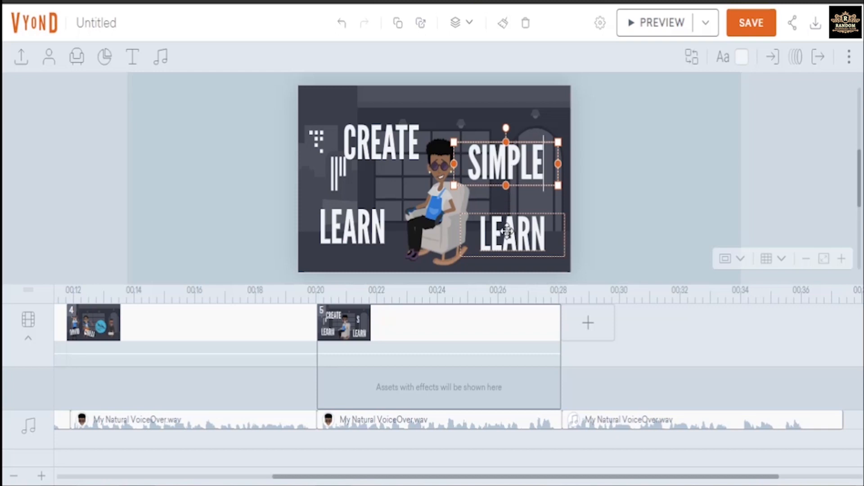
# Replace the wording of the lower-right LEARN copy with ENGAGING.
pyautogui.click(508, 231)
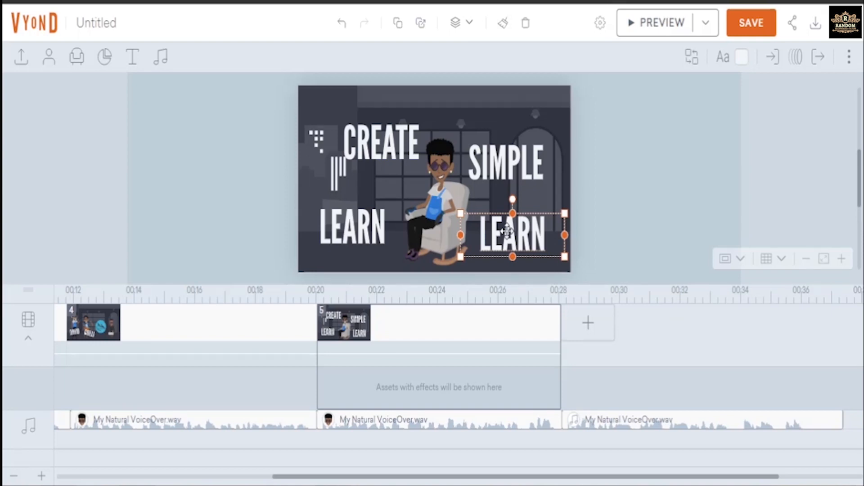
pyautogui.doubleClick(507, 231)
pyautogui.write('EASY')
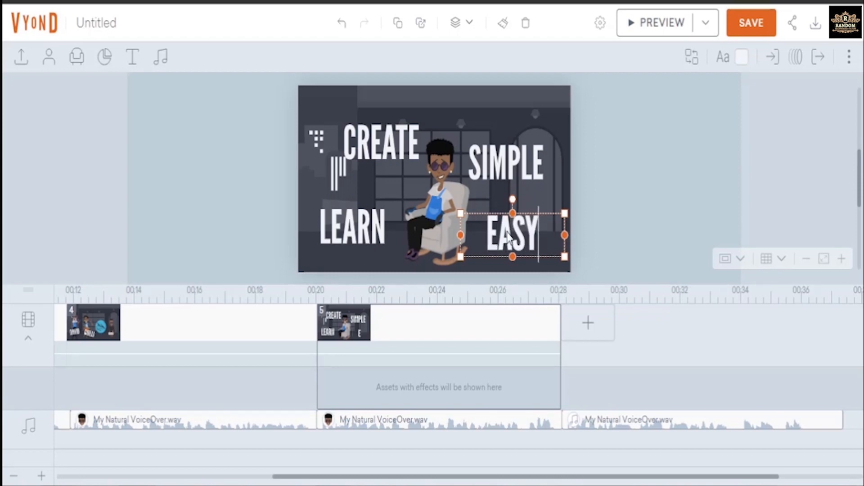
pyautogui.press('BackSpace')
pyautogui.press('BackSpace')
pyautogui.press('BackSpace')
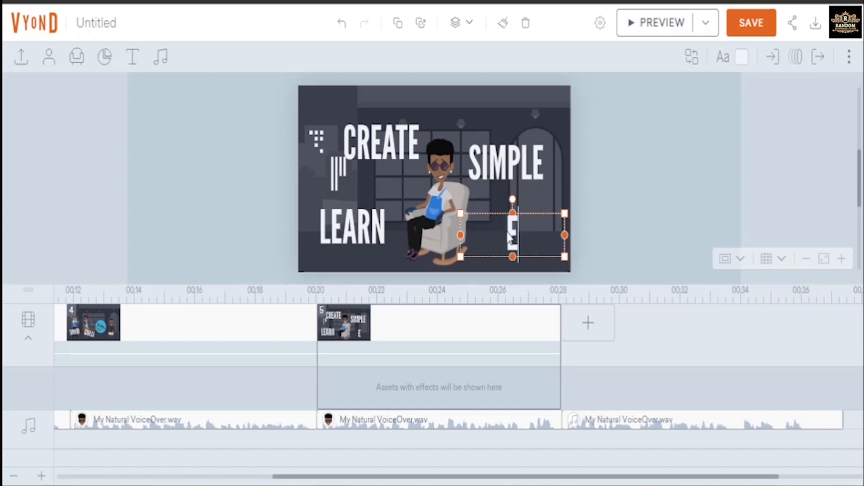
pyautogui.write('NGAGE')
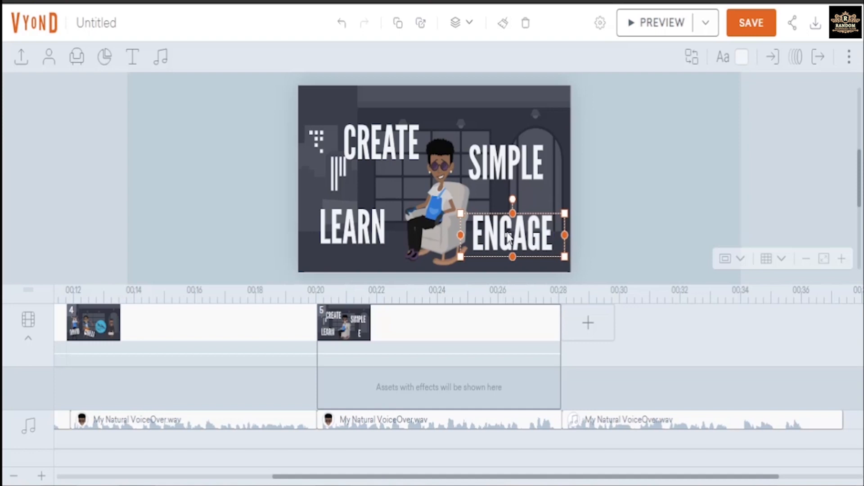
pyautogui.press('BackSpace')
pyautogui.write('ING')
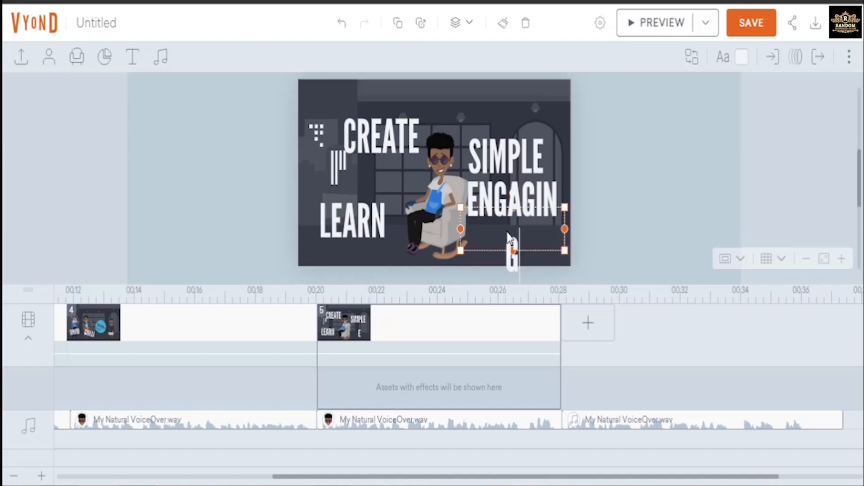
# Widen the ENGAGING text box so the word fits on one line, and shift it left inside the scene.
pyautogui.click(565, 228)
pyautogui.moveTo(579, 232); pyautogui.dragTo(585, 232)
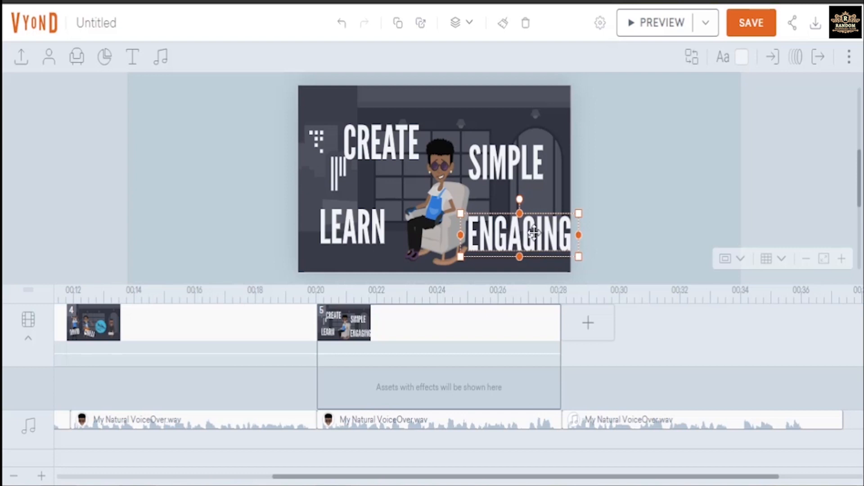
pyautogui.moveTo(534, 233)
pyautogui.mouseDown()
pyautogui.moveTo(513, 234)
pyautogui.moveTo(523, 235)
pyautogui.mouseUp()
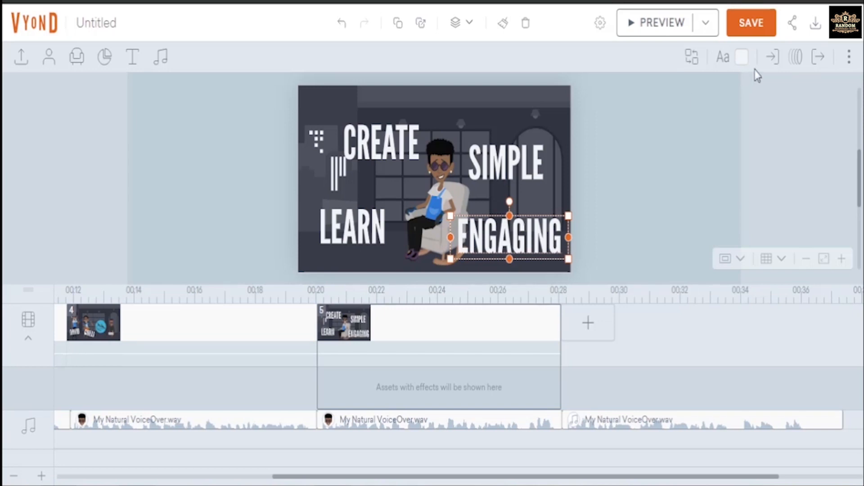
# Colour the ENGAGING text yellow (#DDF01C) and the SIMPLE text magenta (#ED25E0).
pyautogui.click(742, 63)
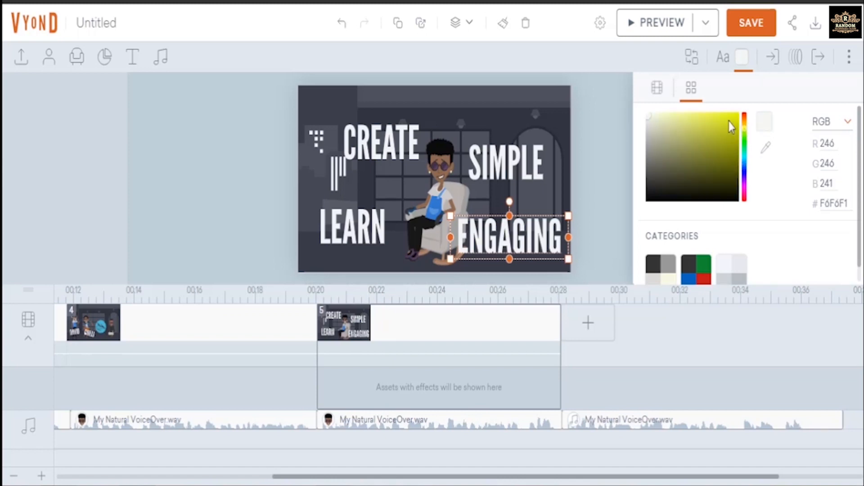
pyautogui.click(728, 119)
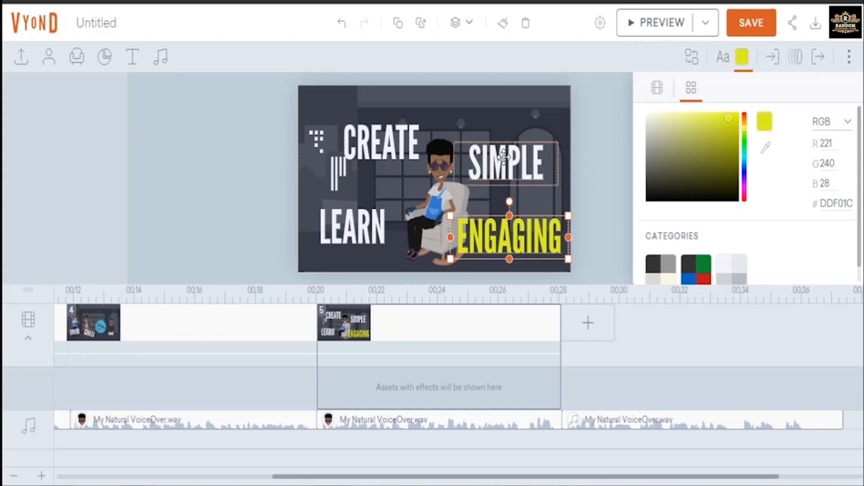
pyautogui.click(503, 157)
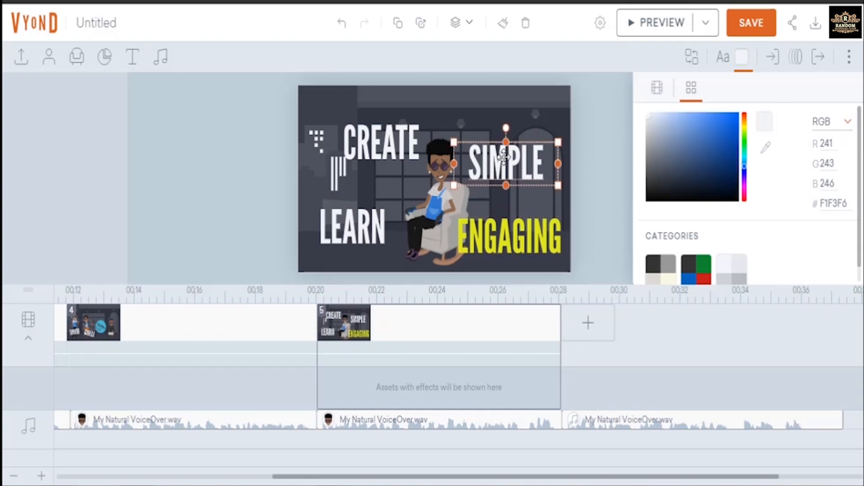
pyautogui.click(724, 119)
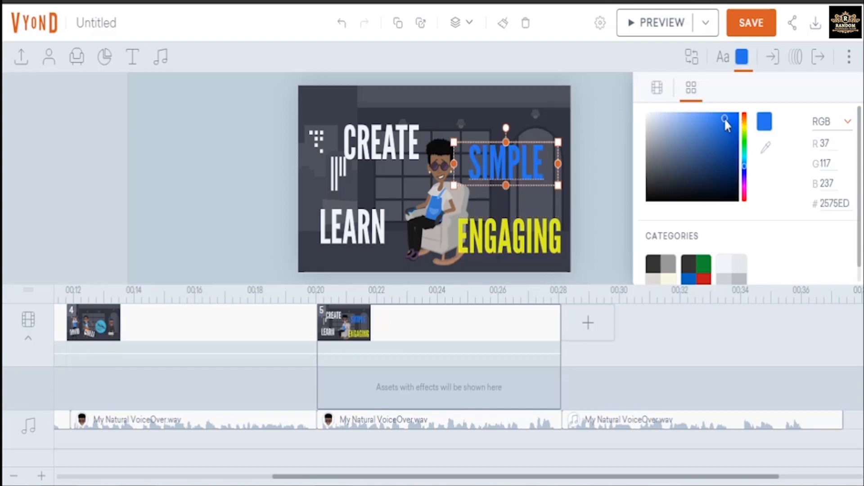
pyautogui.click(745, 187)
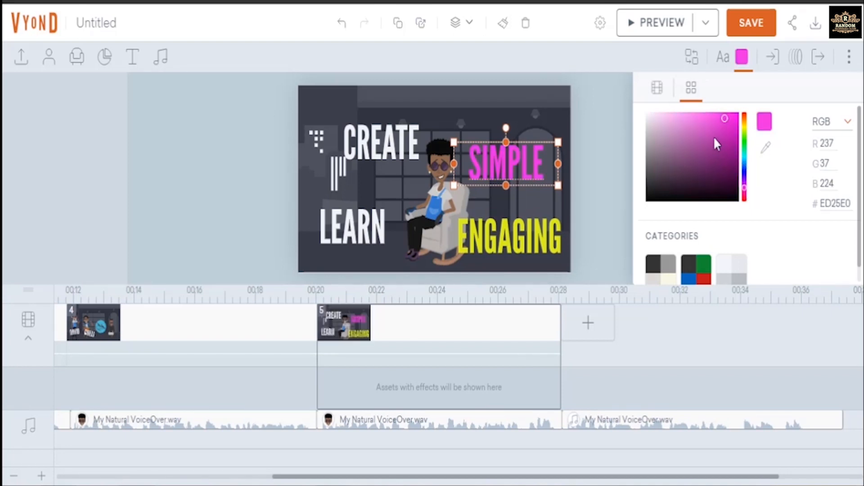
# Colour the CREATE text orange (#E76408).
pyautogui.click(364, 151)
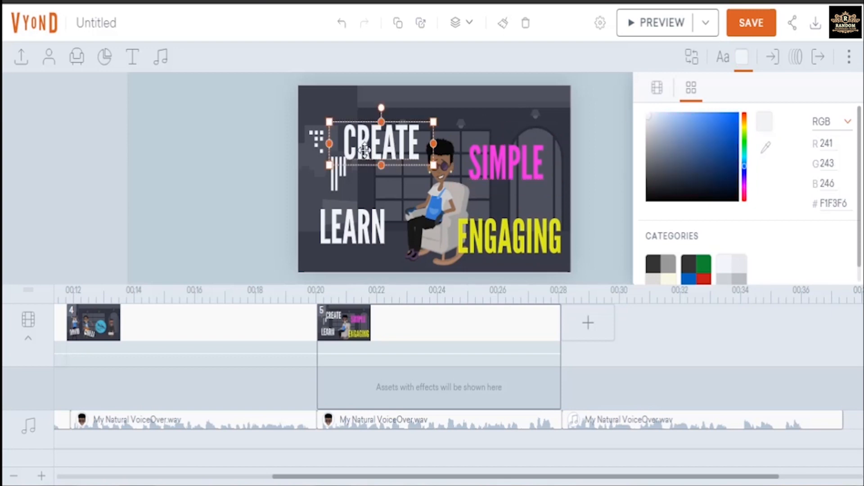
pyautogui.click(745, 120)
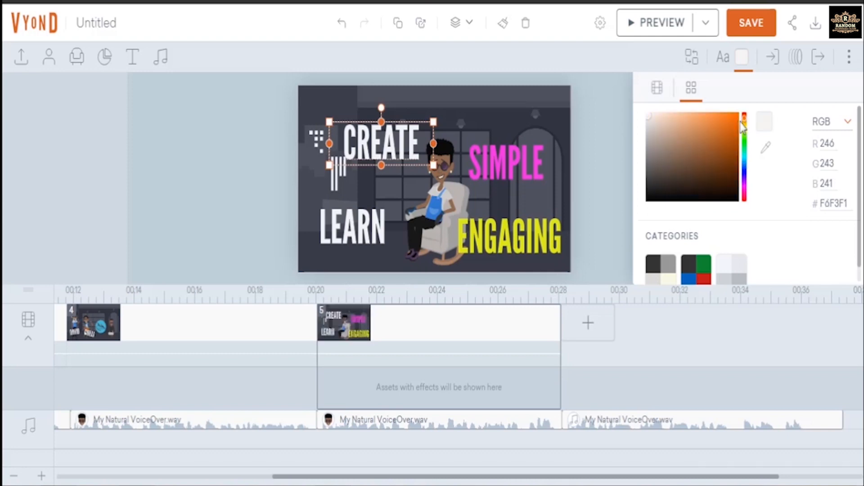
pyautogui.click(736, 122)
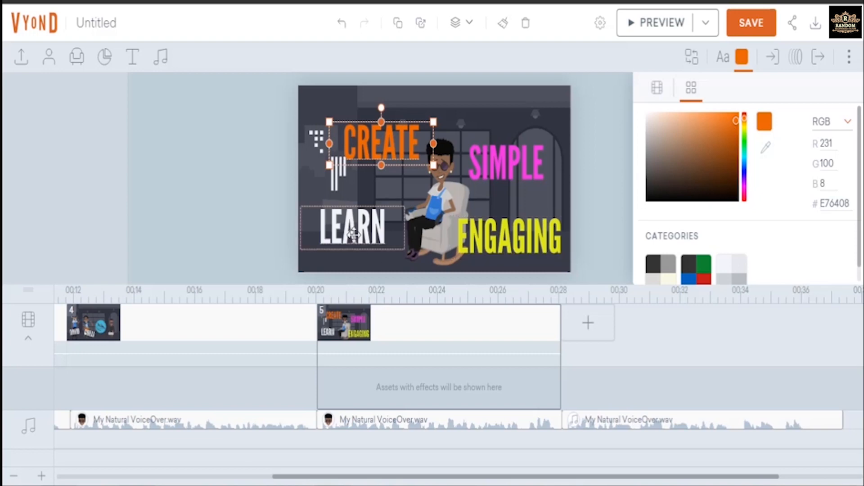
# Give the LEARN text the second Whiteboard - Illustration enter effect and delay its entry to 0.333 s.
pyautogui.click(366, 228)
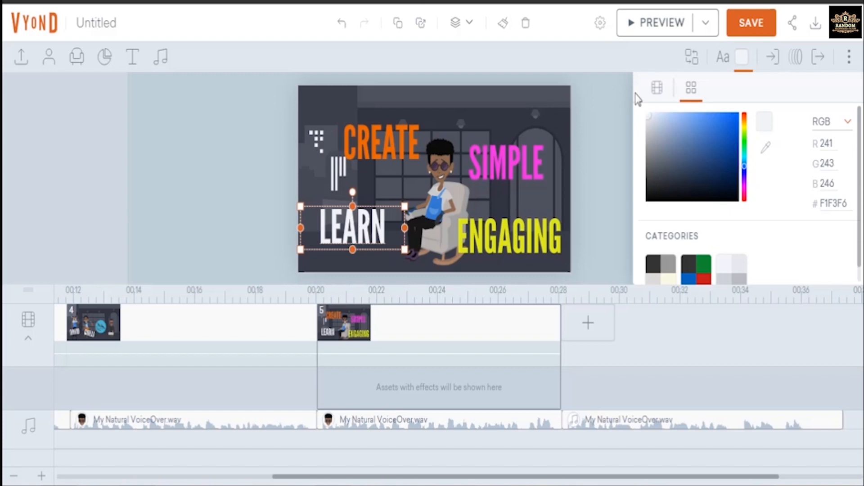
pyautogui.click(774, 58)
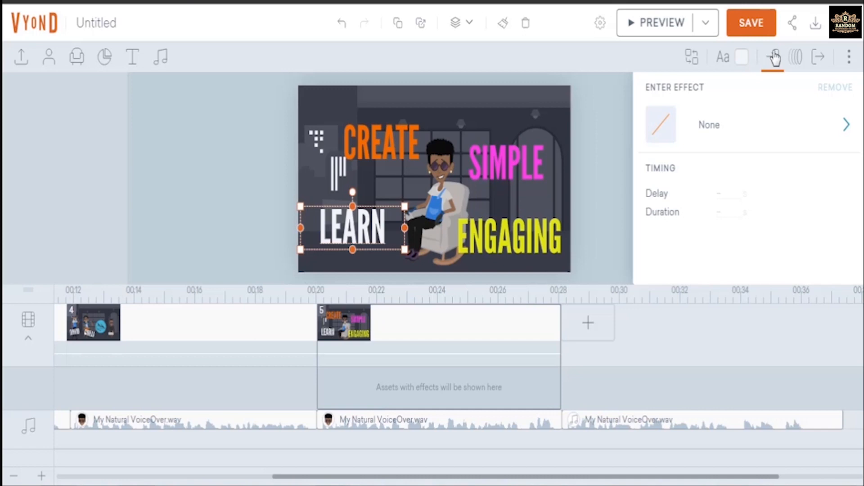
pyautogui.click(711, 128)
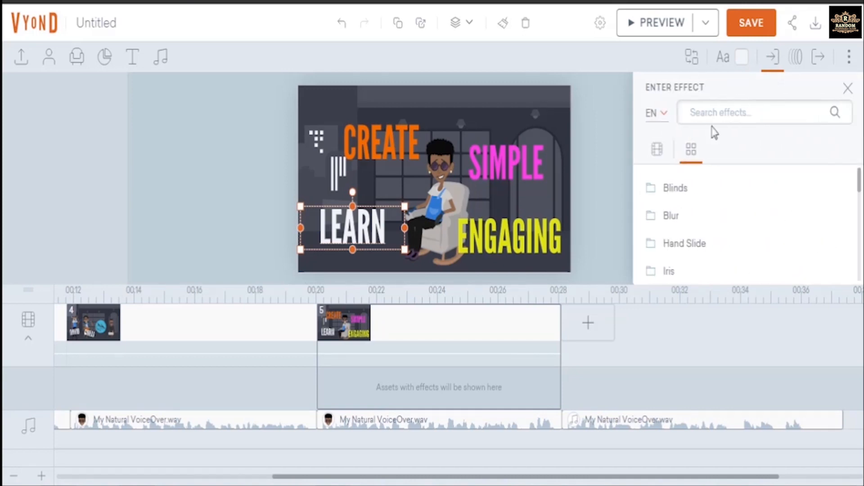
pyautogui.scroll(-5, 682, 230)
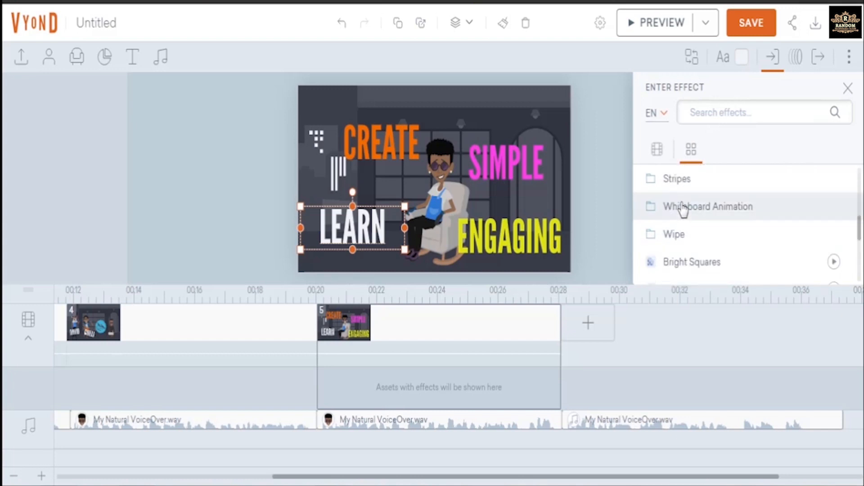
pyautogui.click(683, 208)
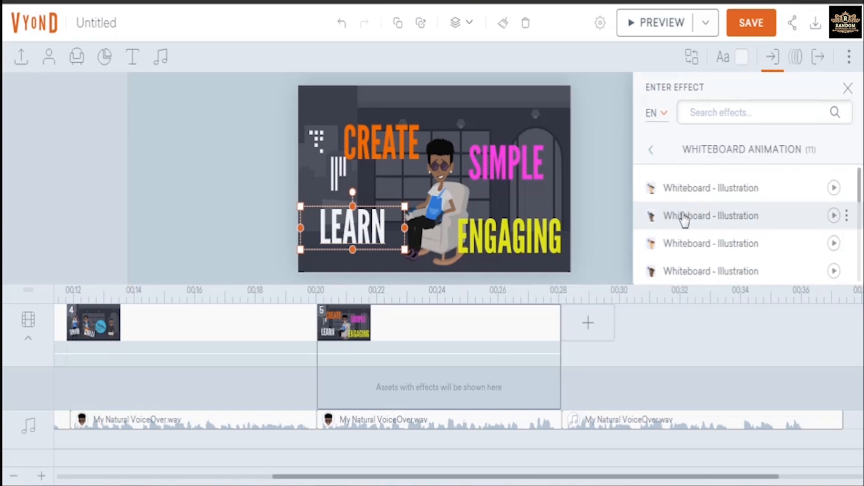
pyautogui.click(684, 217)
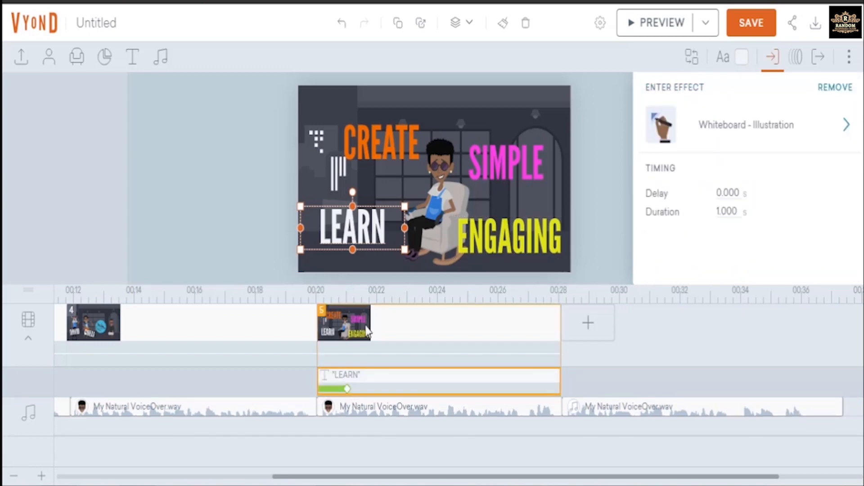
pyautogui.moveTo(317, 374); pyautogui.dragTo(328, 373)
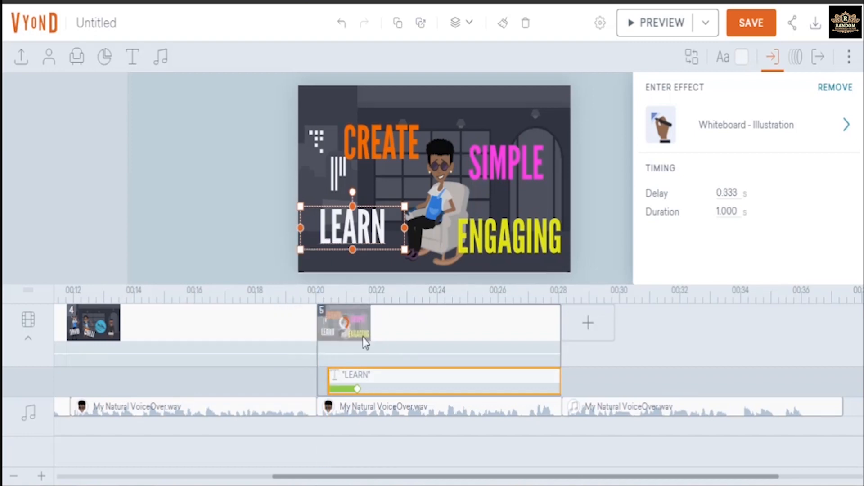
# Apply the second Whiteboard - Illustration enter effect to the CREATE text and delay it to 1.417 s, after LEARN's effect.
pyautogui.click(391, 142)
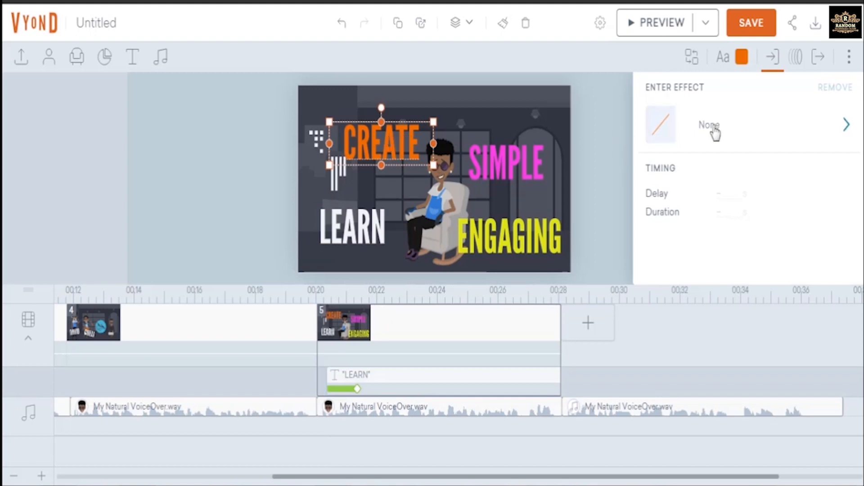
pyautogui.click(715, 132)
pyautogui.scroll(-5, 685, 240)
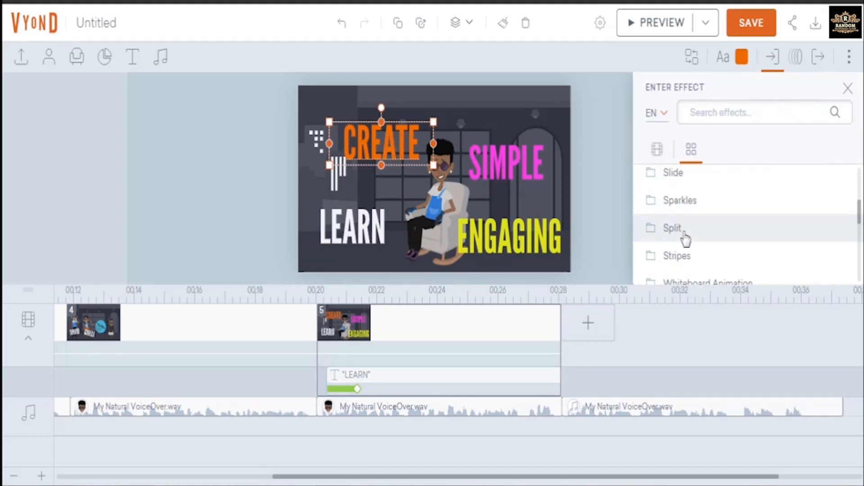
pyautogui.scroll(-2, 686, 240)
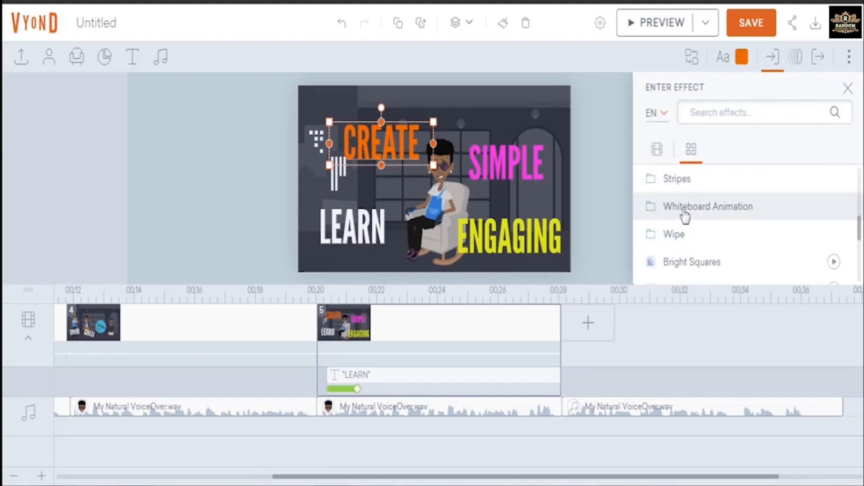
pyautogui.click(684, 211)
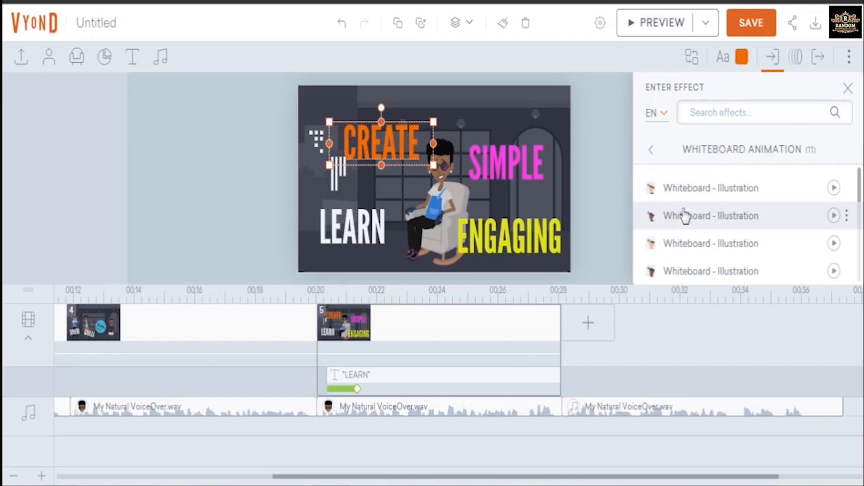
pyautogui.click(684, 215)
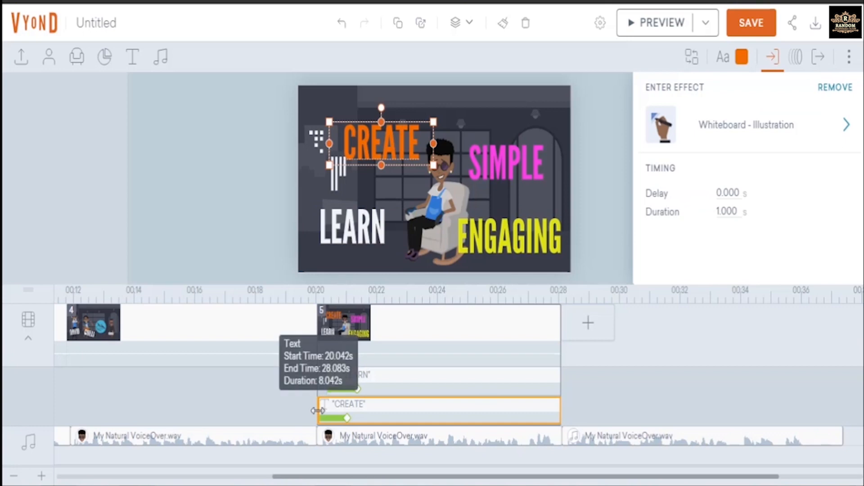
pyautogui.moveTo(318, 410); pyautogui.dragTo(361, 405)
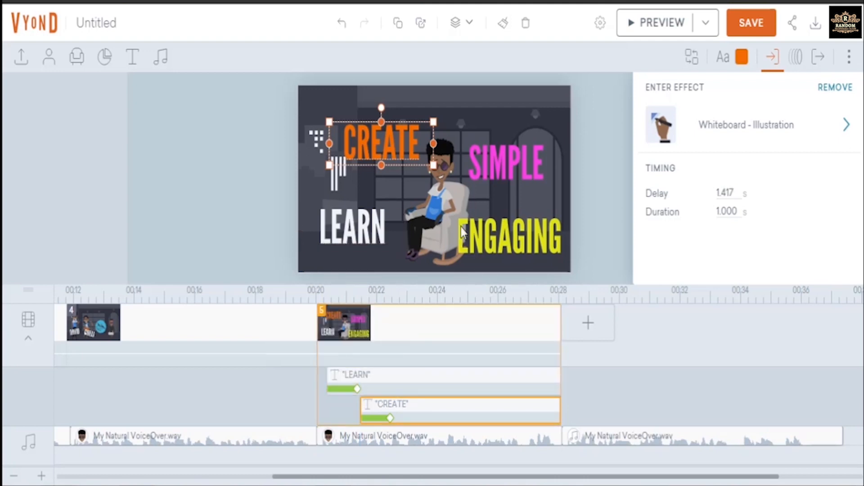
# Apply the second Whiteboard - Illustration enter effect to the SIMPLE text and start it at about 22.58 s, after CREATE's effect.
pyautogui.click(495, 164)
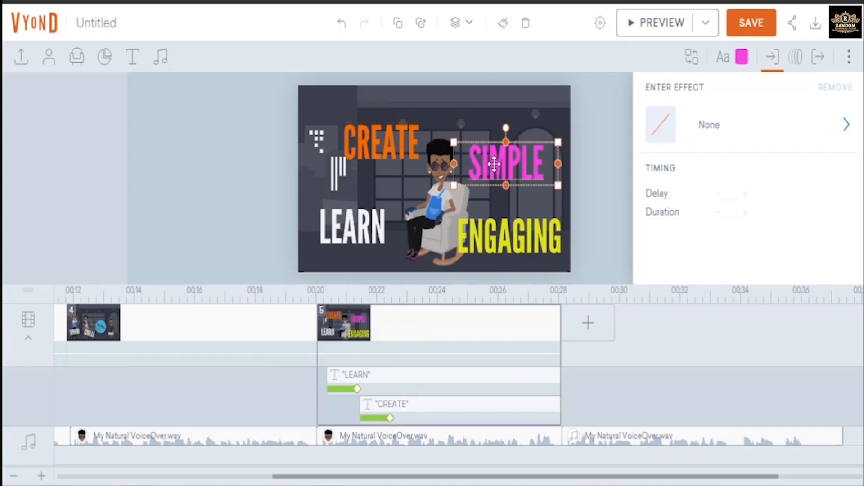
pyautogui.click(707, 128)
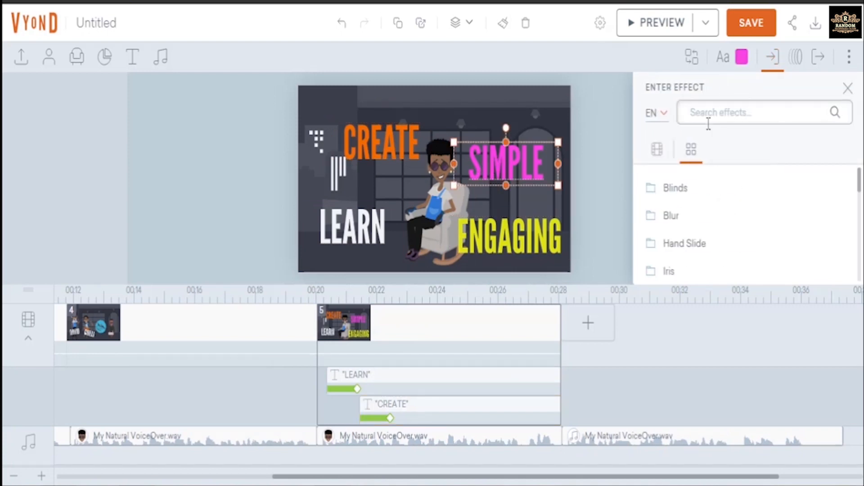
pyautogui.scroll(-3, 684, 252)
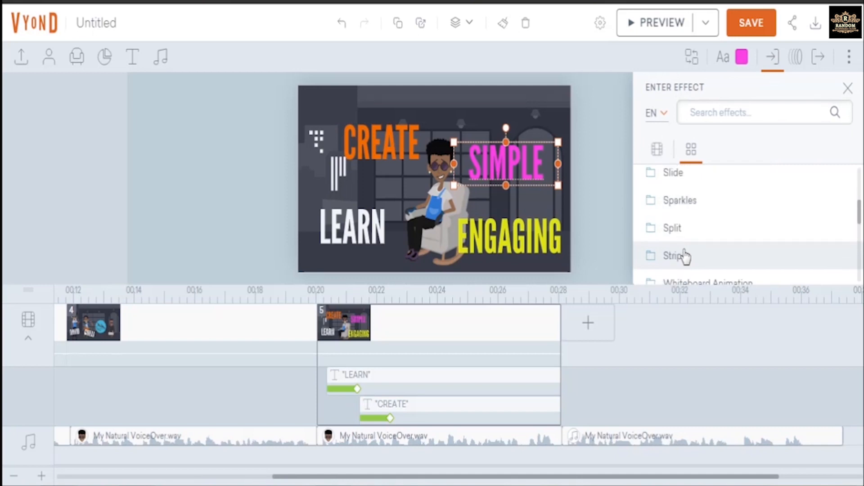
pyautogui.scroll(-2, 684, 256)
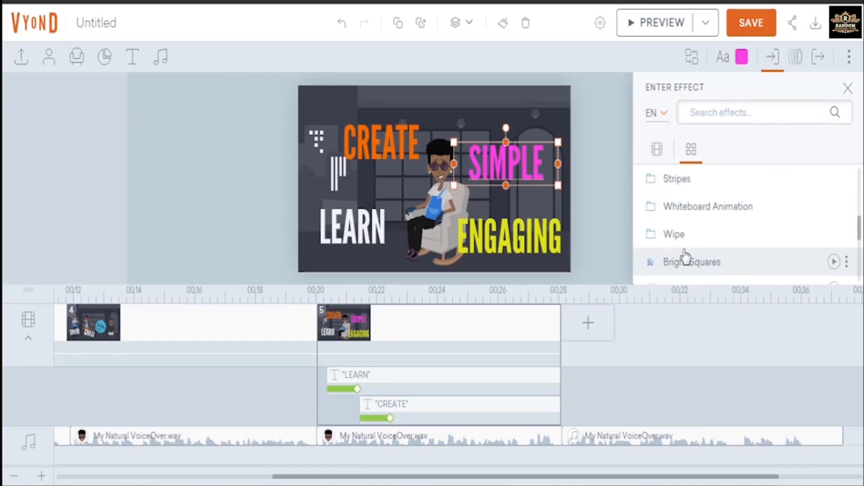
pyautogui.click(685, 208)
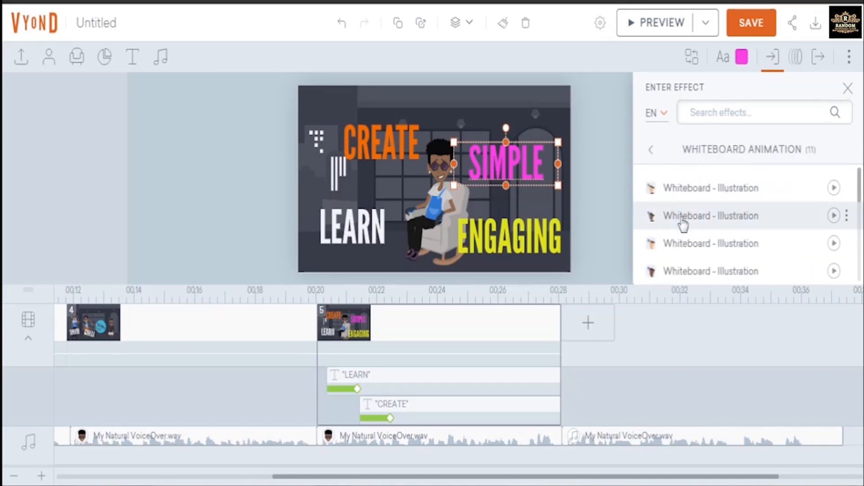
pyautogui.click(683, 221)
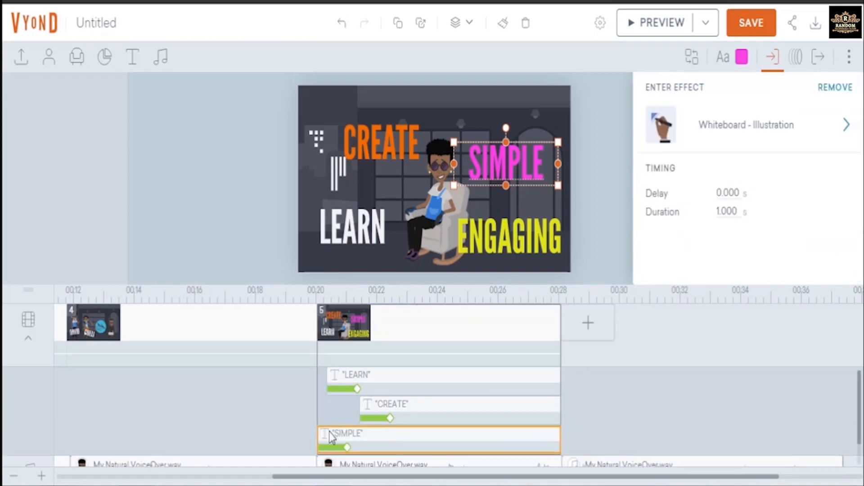
pyautogui.moveTo(318, 434); pyautogui.dragTo(395, 431)
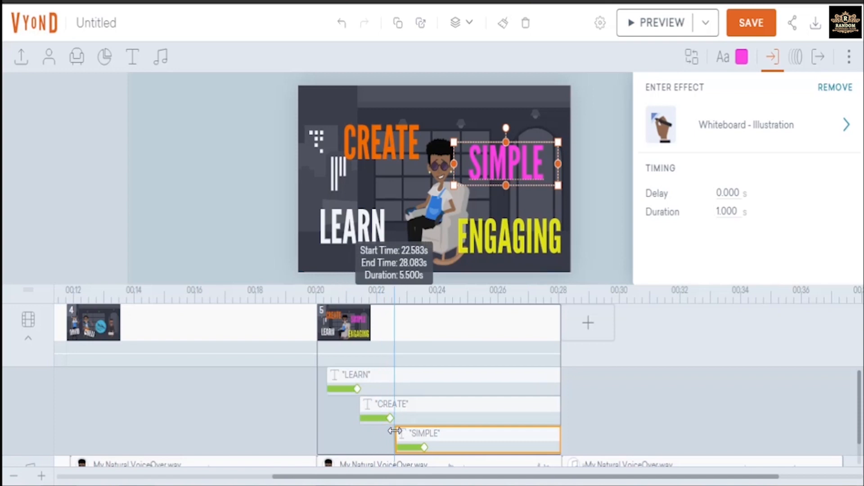
pyautogui.moveTo(395, 431); pyautogui.dragTo(396, 431)
# Apply the second Whiteboard - Illustration enter effect to the ENGAGING text and delay it to 3.625 s, after SIMPLE's effect.
pyautogui.click(513, 235)
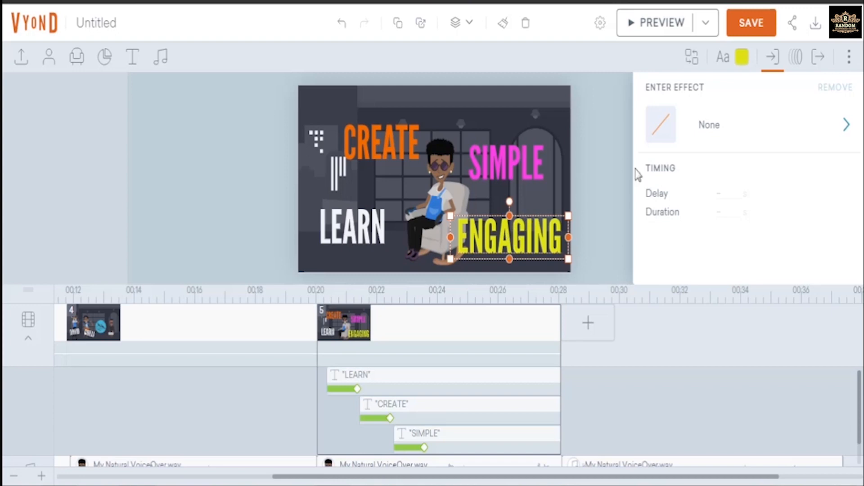
pyautogui.click(714, 122)
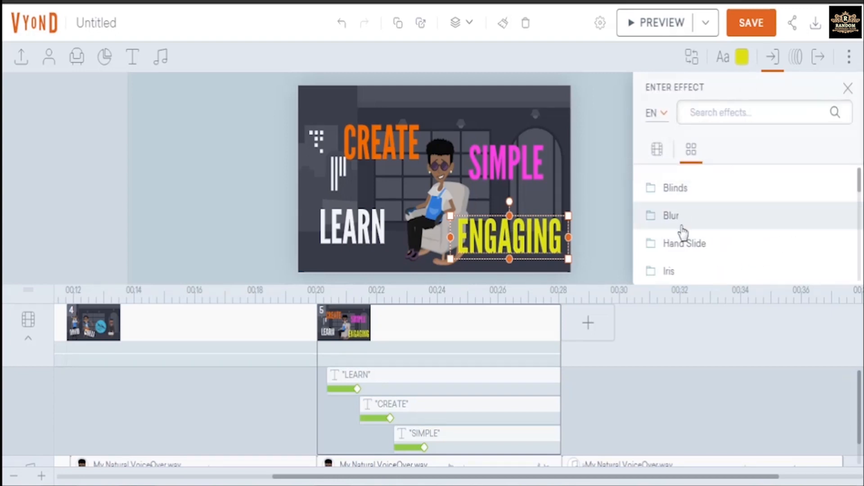
pyautogui.scroll(-3, 683, 232)
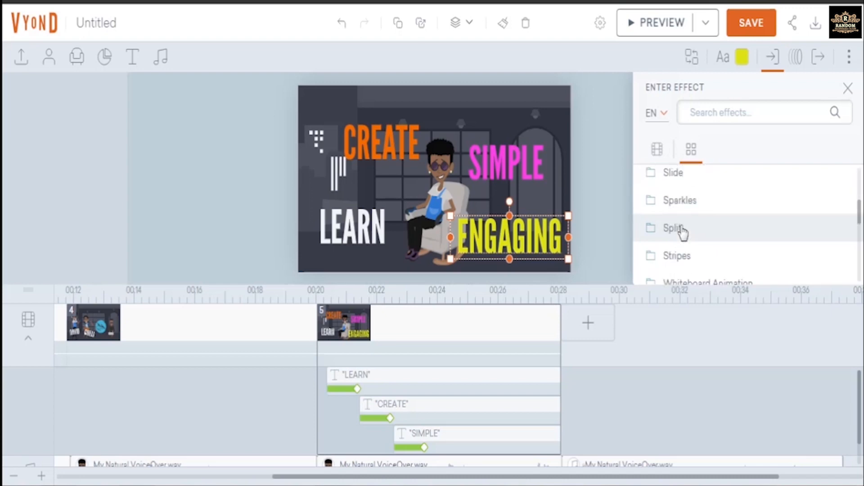
pyautogui.click(684, 281)
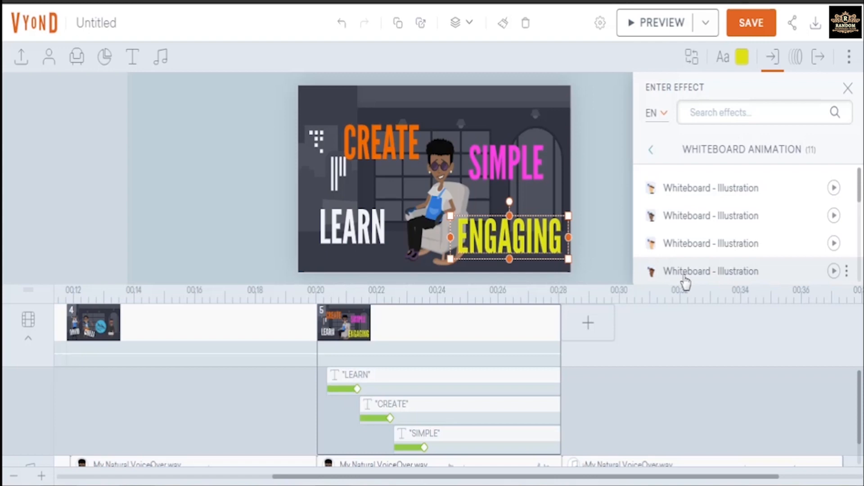
pyautogui.click(686, 223)
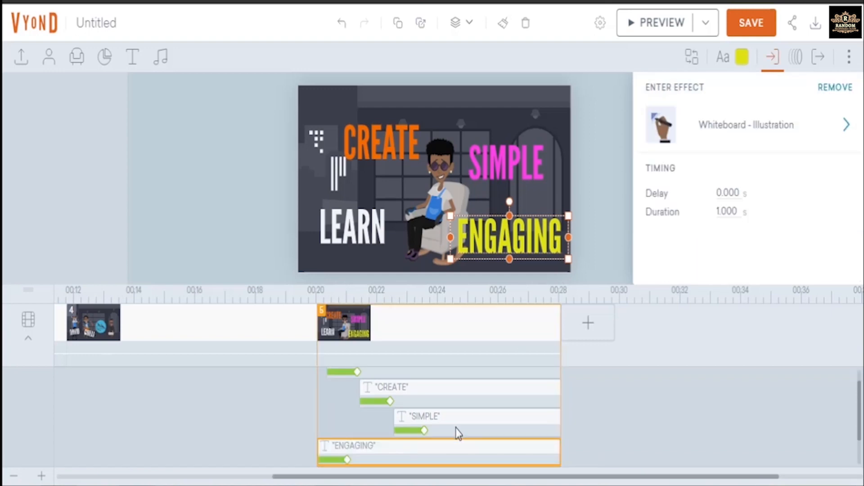
pyautogui.moveTo(317, 448); pyautogui.dragTo(428, 447)
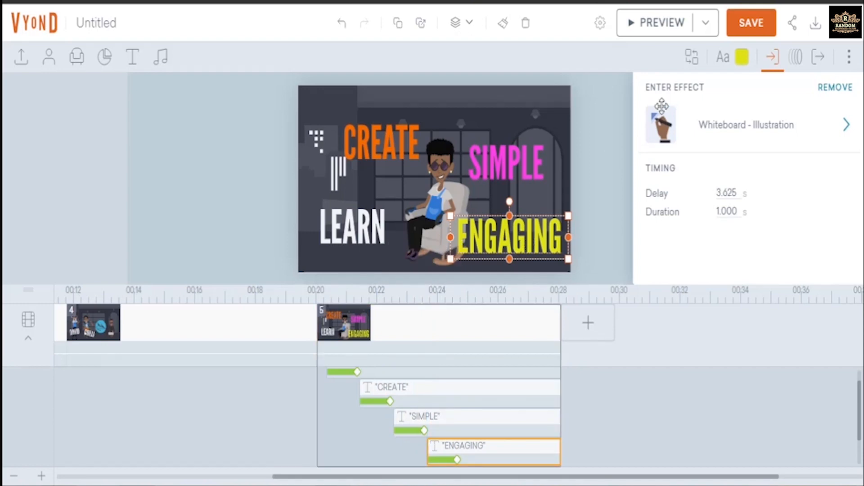
pyautogui.click(723, 60)
pyautogui.click(723, 59)
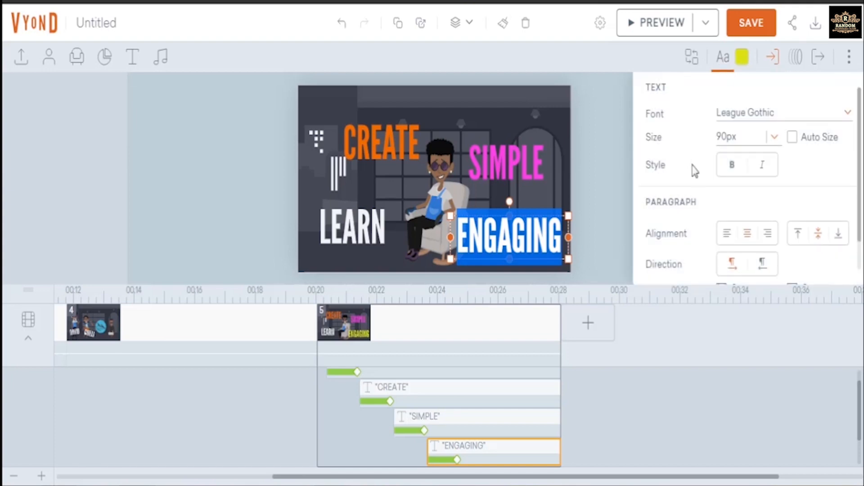
pyautogui.scroll(-1, 701, 171)
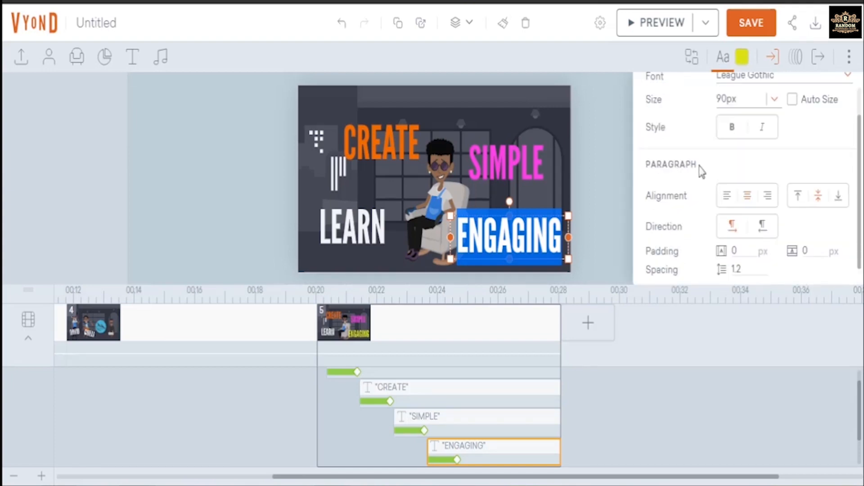
pyautogui.scroll(1, 700, 171)
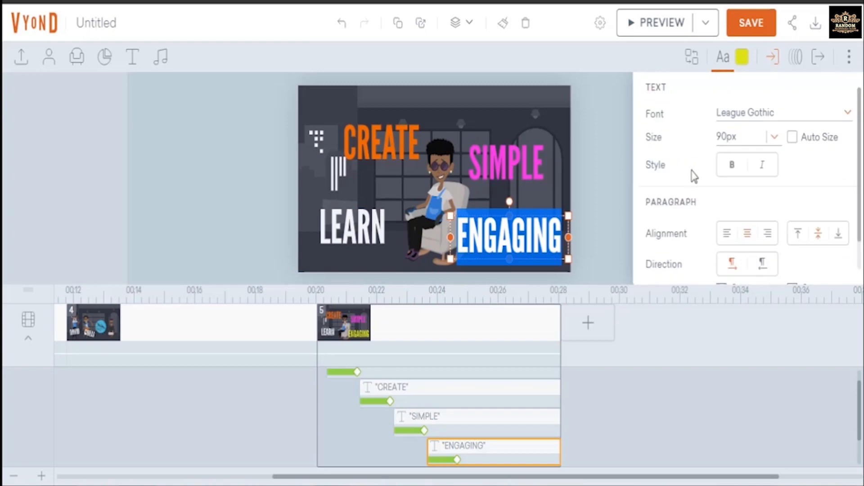
# Deselect the ENGAGING text and play a preview of scene 5 to its end.
pyautogui.click(609, 238)
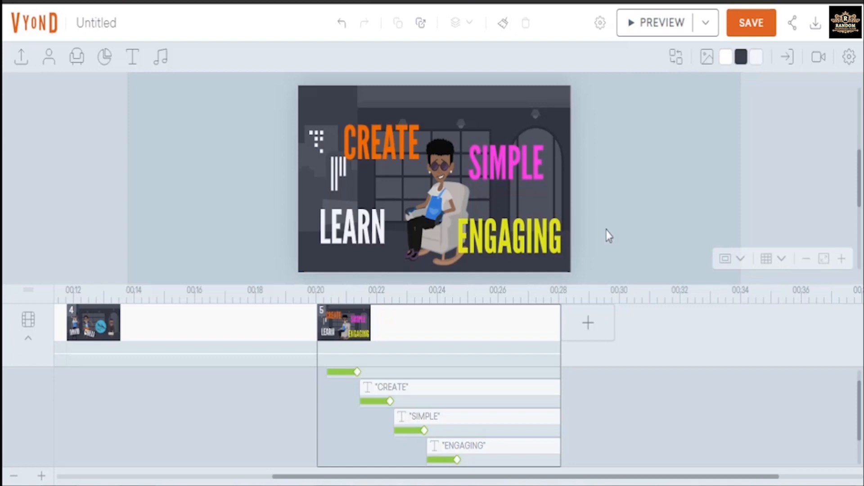
pyautogui.click(660, 23)
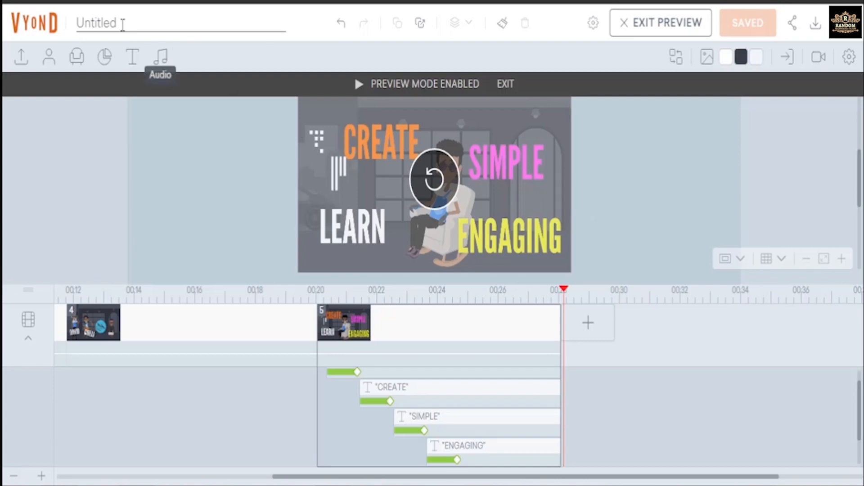
# Title the video "2D Animation And Whiteboard Intro".
pyautogui.click(121, 23)
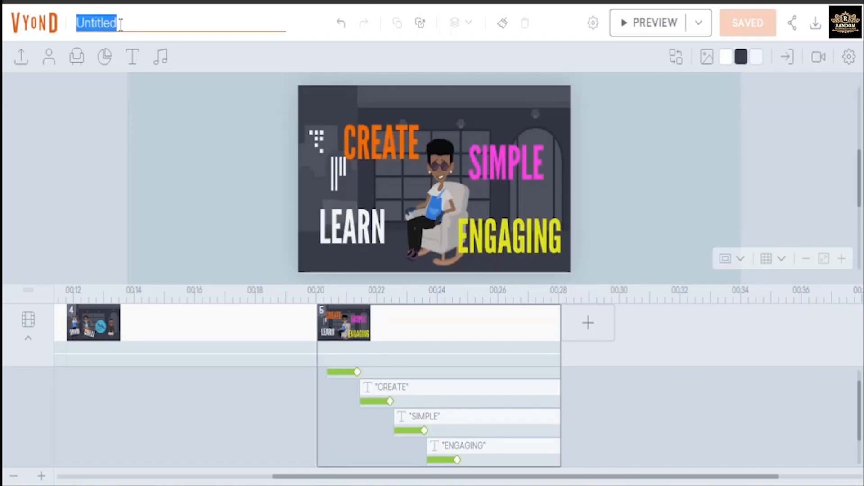
pyautogui.write('2D')
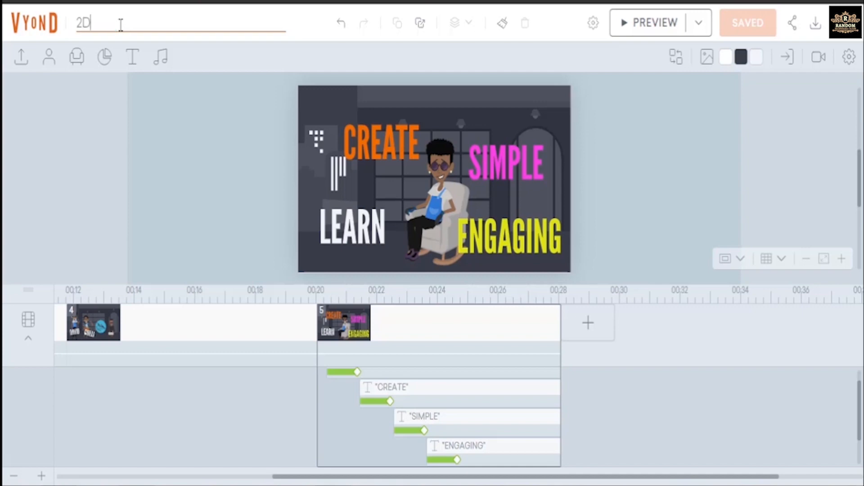
pyautogui.write(' Animation')
pyautogui.write('And W')
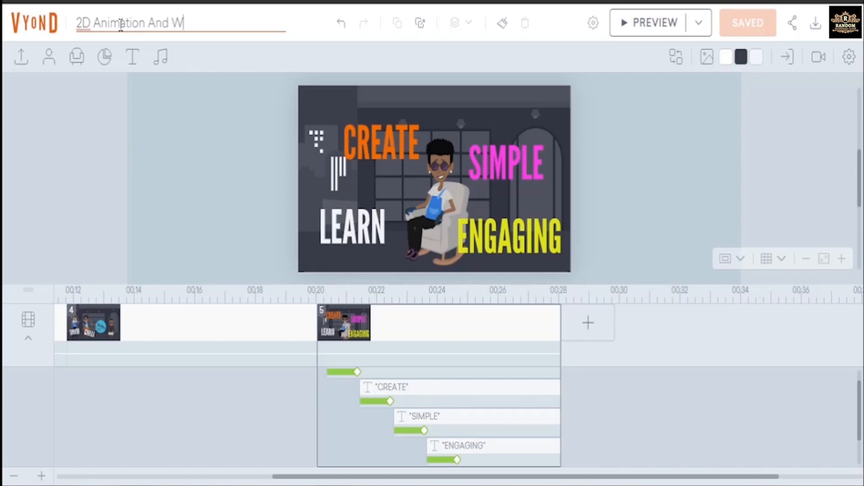
pyautogui.write('hiteboard I')
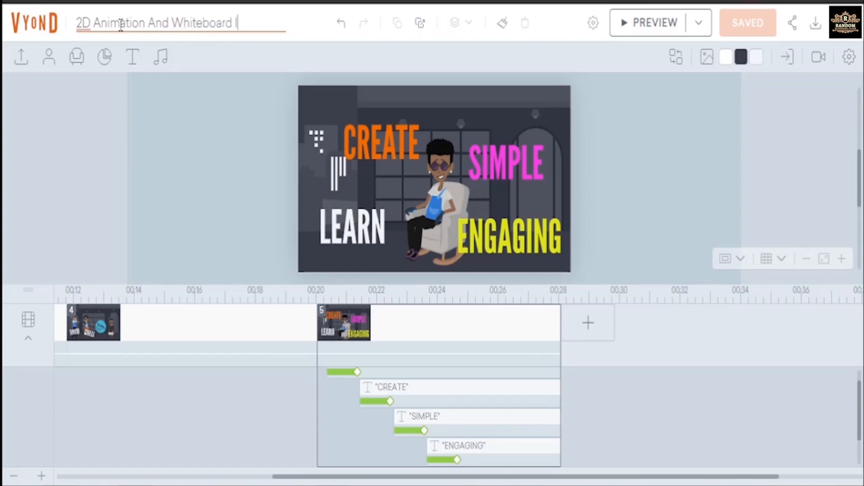
pyautogui.write('ntro')
pyautogui.click(214, 111)
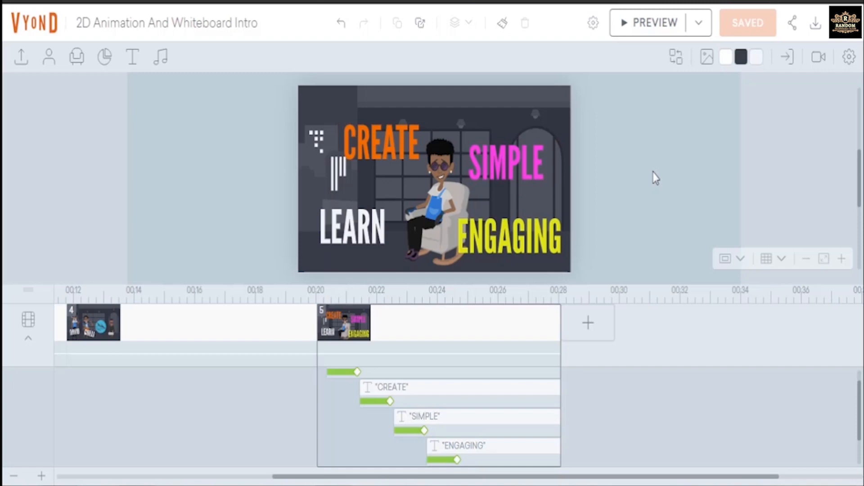
# Continue scene 5 into a new scene 6 and delete its seated character, chair and four keyword texts, keeping the dark background.
pyautogui.scroll(-5, 655, 178)
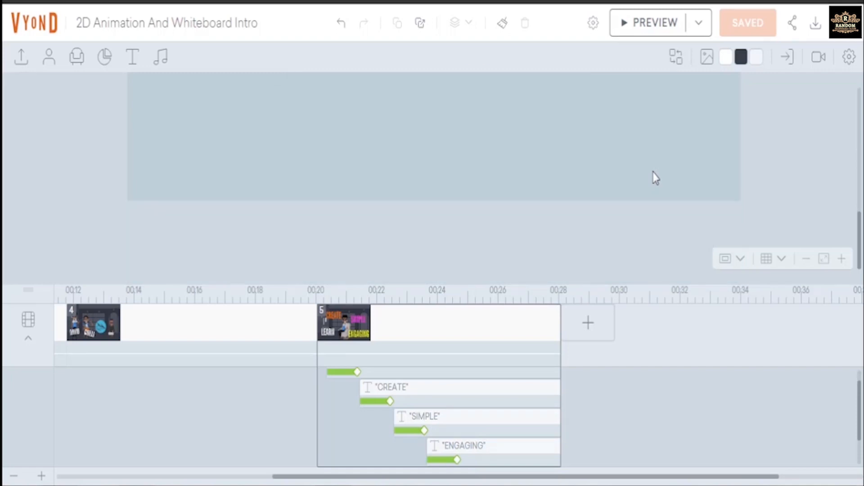
pyautogui.scroll(5, 655, 156)
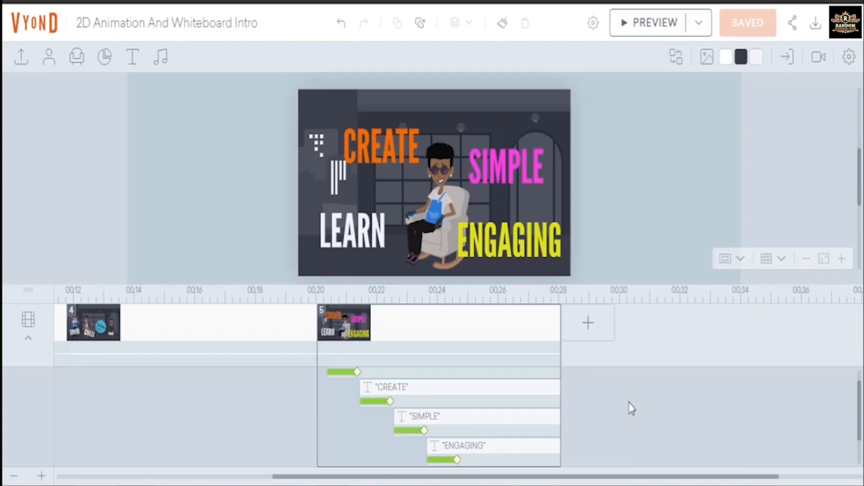
pyautogui.scroll(-2, 631, 408)
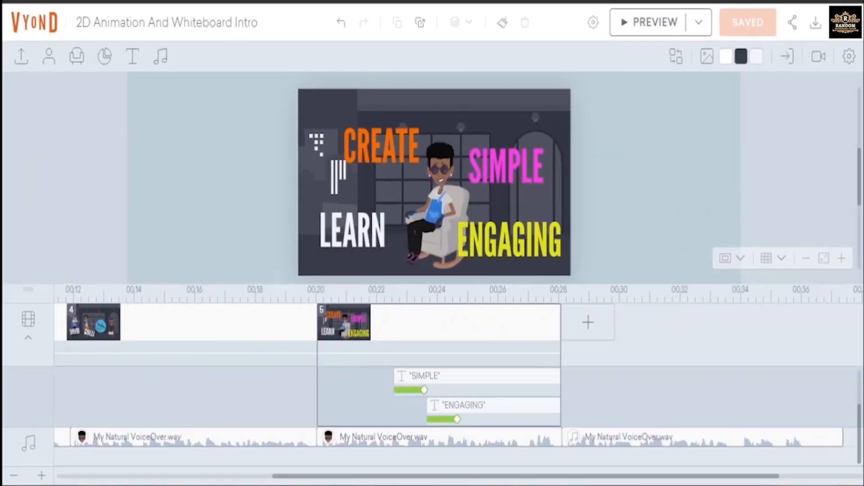
pyautogui.click(468, 337)
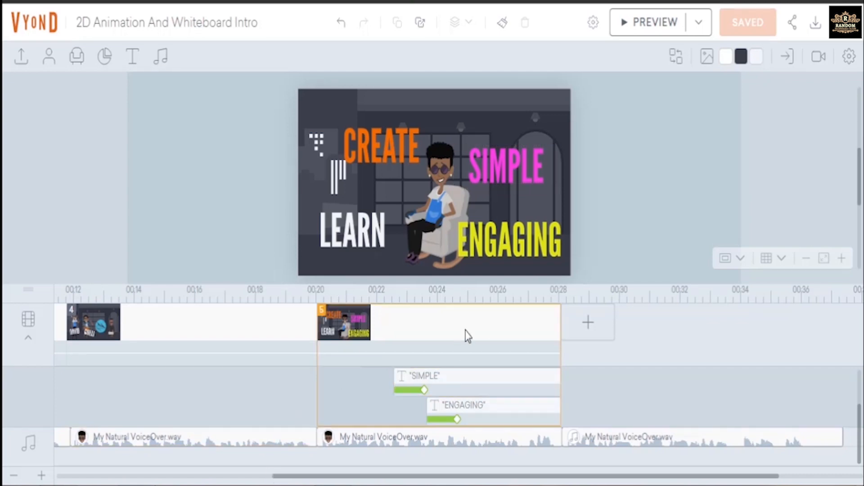
pyautogui.rightClick(473, 328)
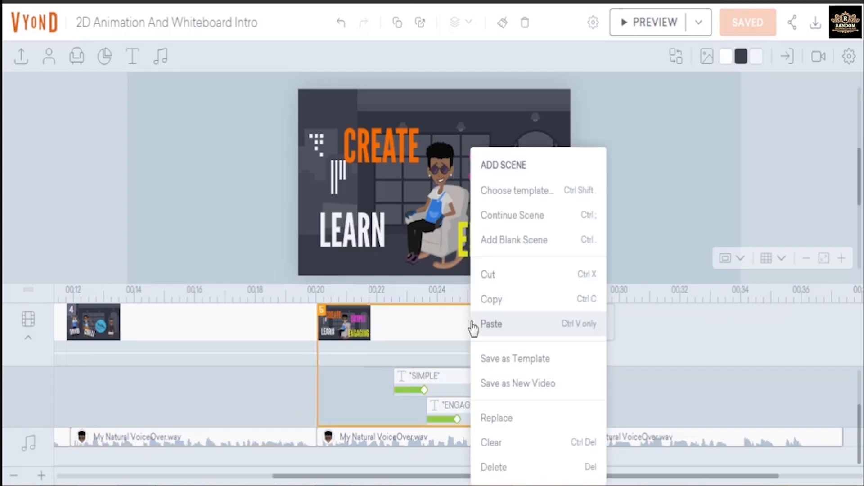
pyautogui.click(522, 216)
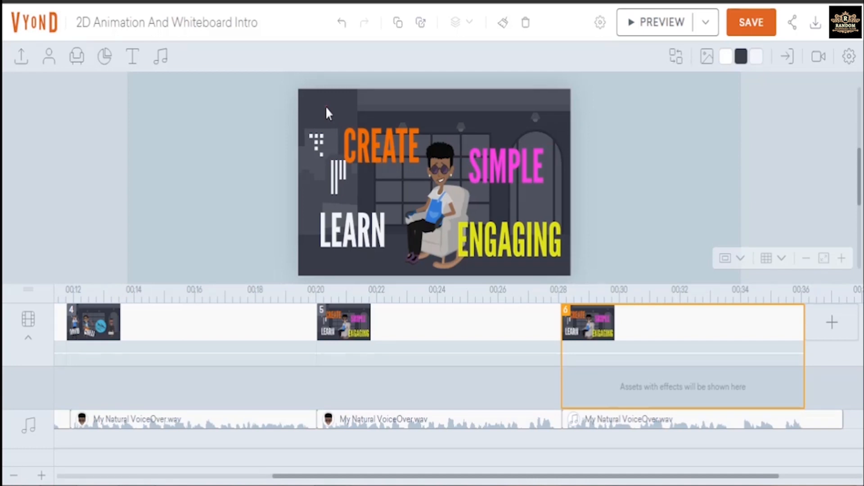
pyautogui.moveTo(325, 106); pyautogui.dragTo(572, 266)
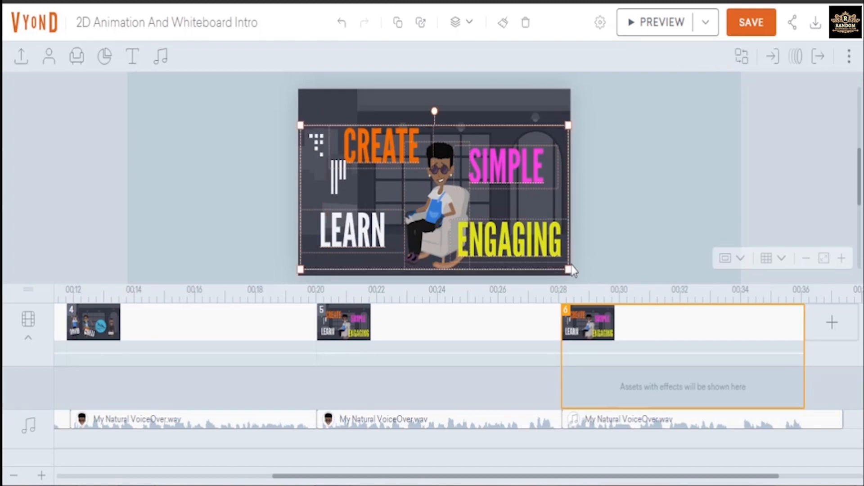
pyautogui.press('Delete')
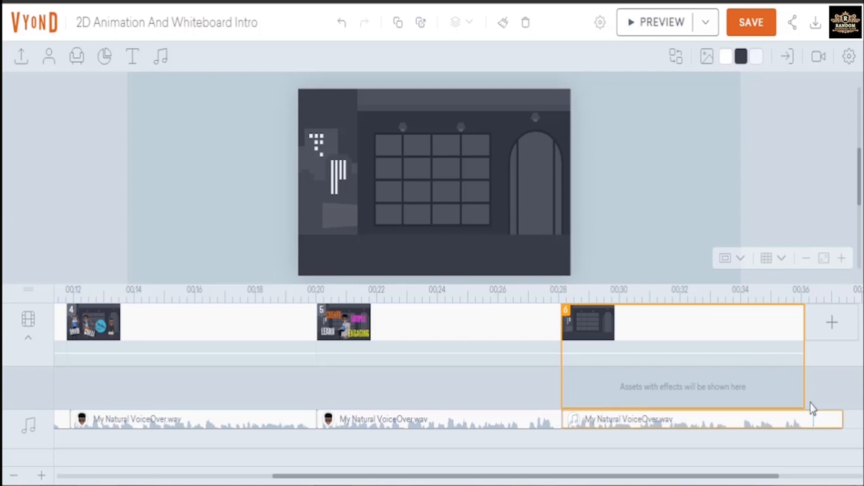
# Preview scene 6 to its end, exit the preview and shorten the scene to 5.833 s, ending at 33.917 s.
pyautogui.click(656, 22)
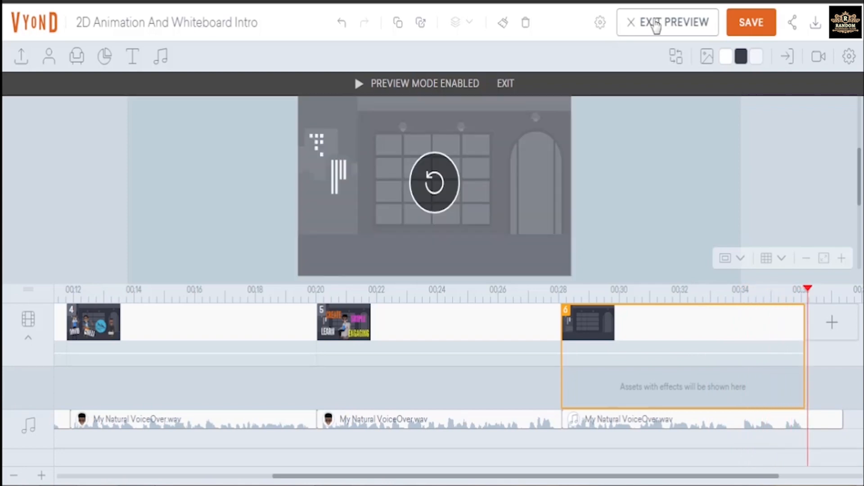
pyautogui.click(656, 25)
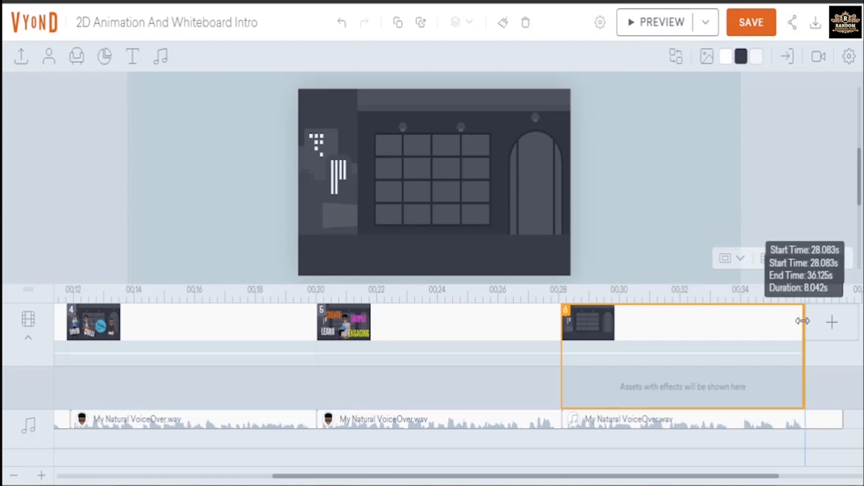
pyautogui.moveTo(804, 322); pyautogui.dragTo(737, 332)
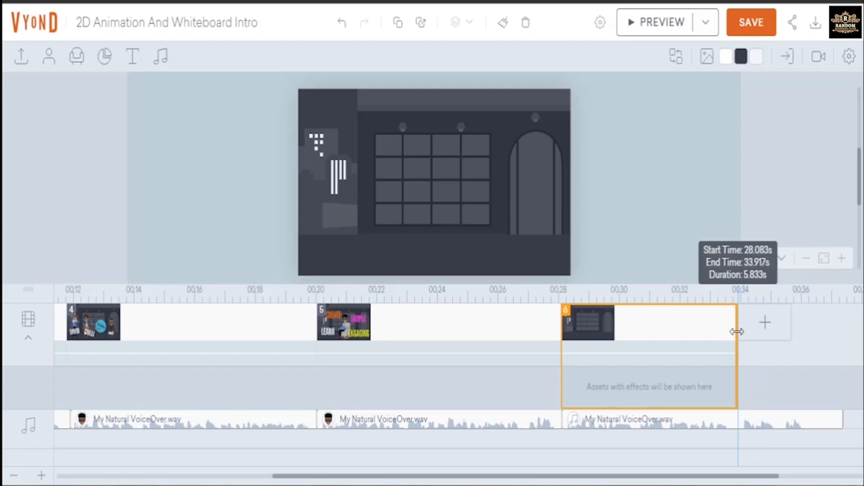
# Split the voice-over clip under scene 6 at 33.938 s, near the end of the scene.
pyautogui.click(742, 429)
pyautogui.rightClick(741, 429)
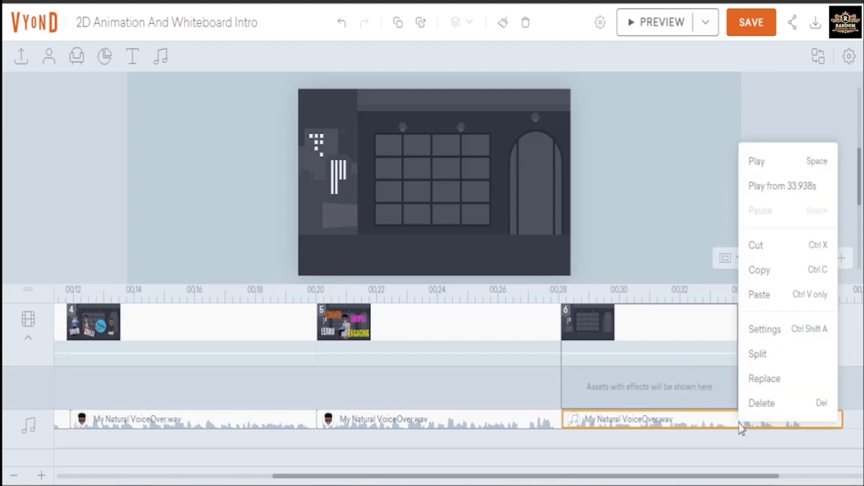
pyautogui.click(760, 356)
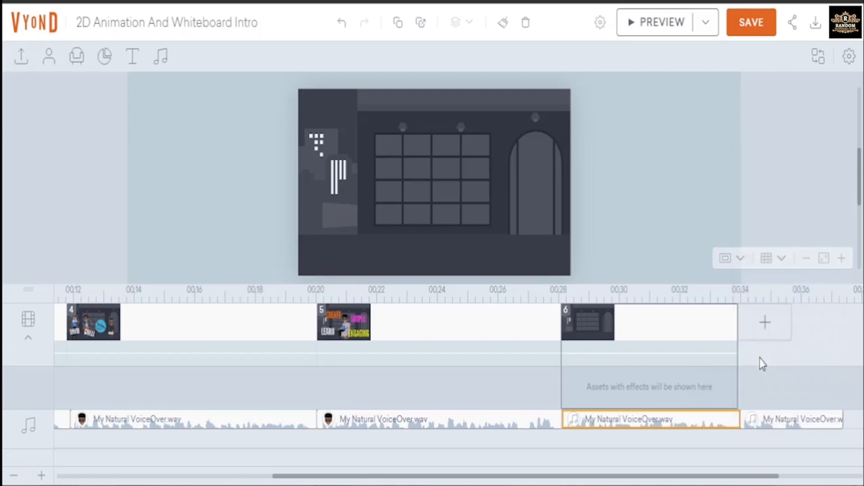
# Add the male character with sunglasses and blue overalls to scene 6.
pyautogui.click(680, 366)
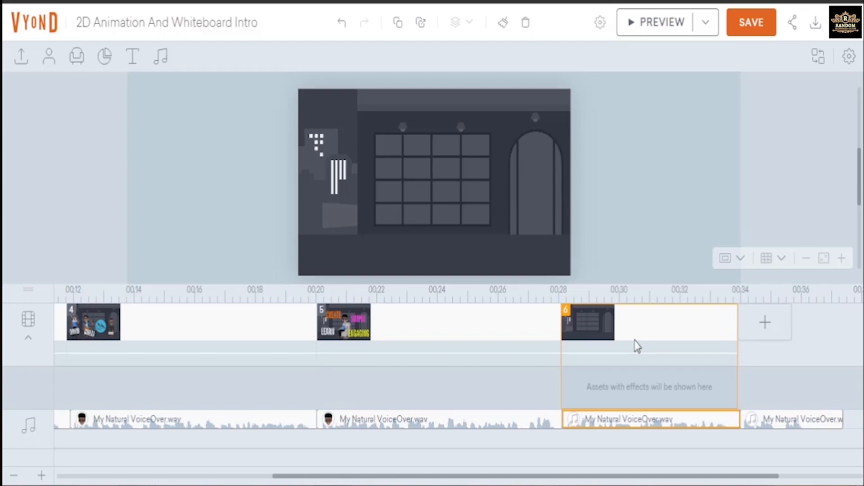
pyautogui.click(535, 150)
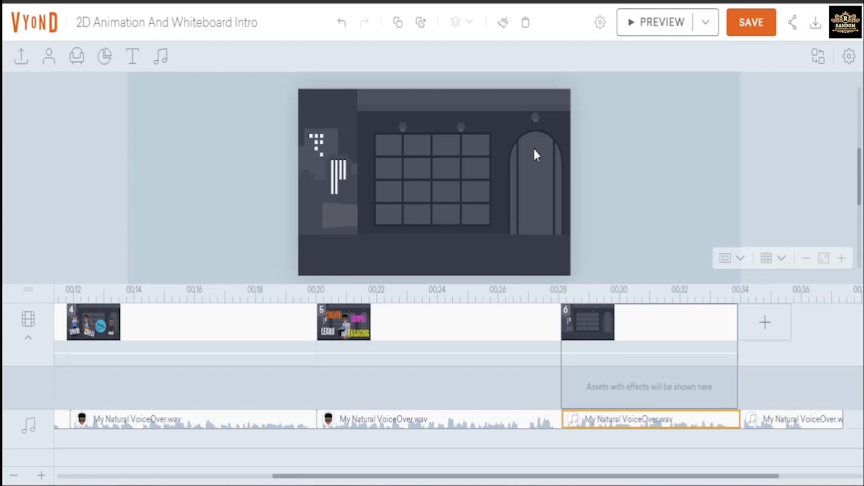
pyautogui.click(49, 58)
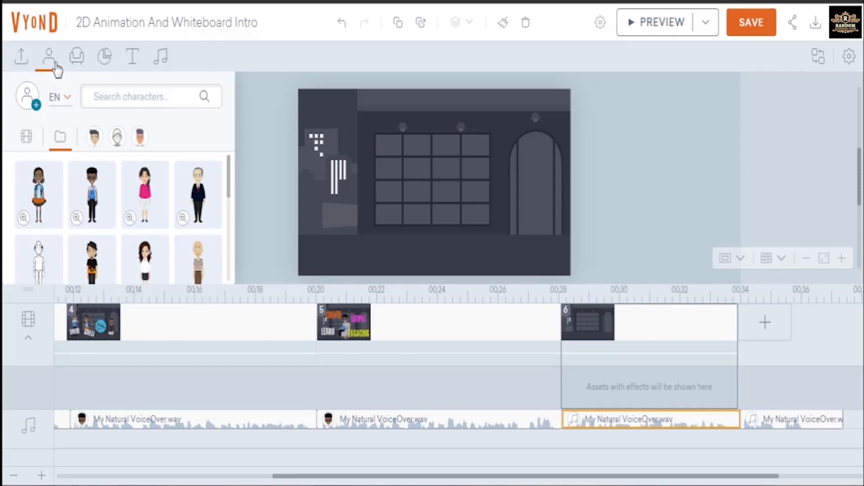
pyautogui.click(91, 185)
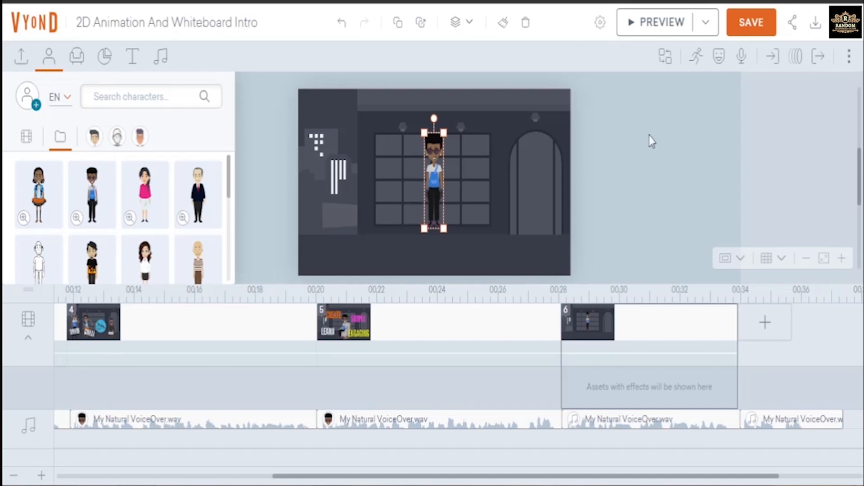
# Search the character's actions for "bar" and apply the one pouring a drink from a shaker into a glass.
pyautogui.click(696, 57)
pyautogui.click(708, 93)
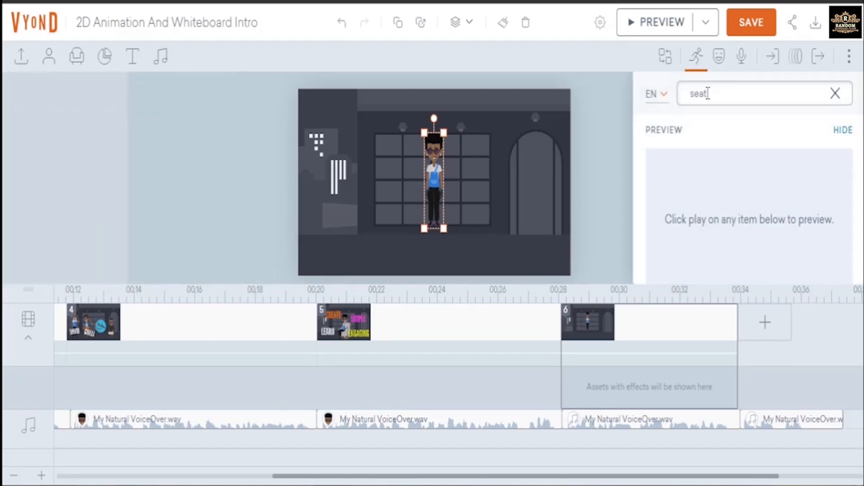
pyautogui.doubleClick(707, 93)
pyautogui.write('bar')
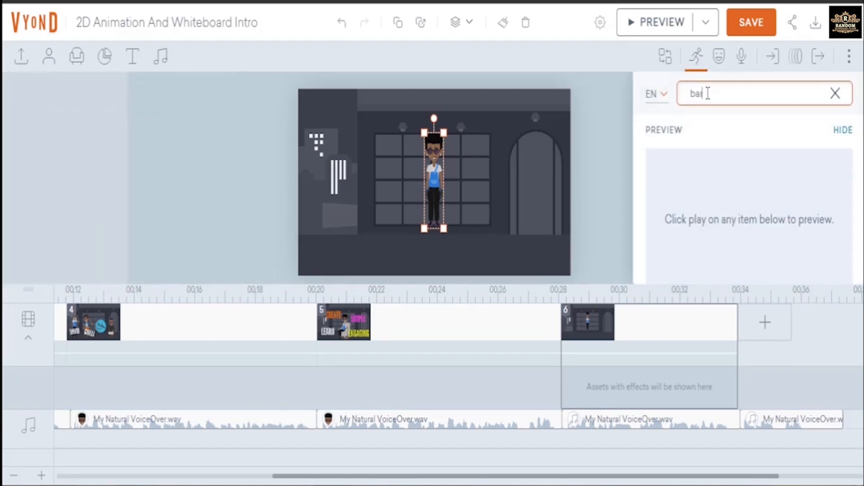
pyautogui.press('Return')
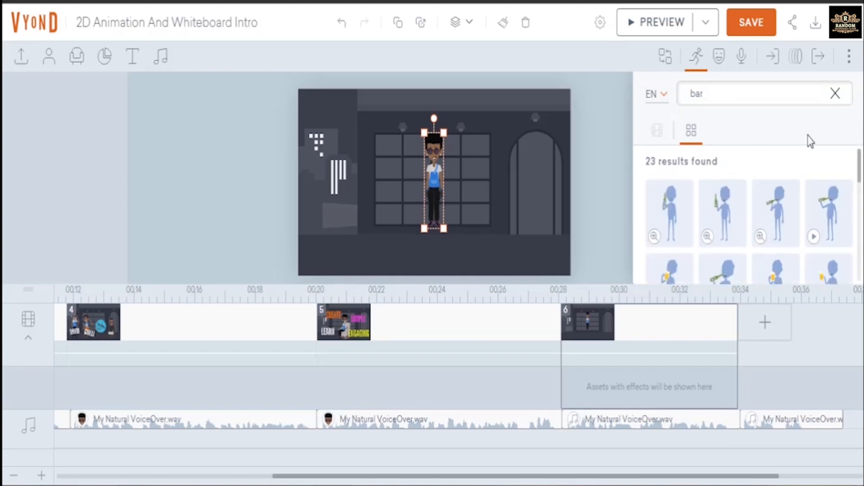
pyautogui.moveTo(858, 166); pyautogui.dragTo(859, 263)
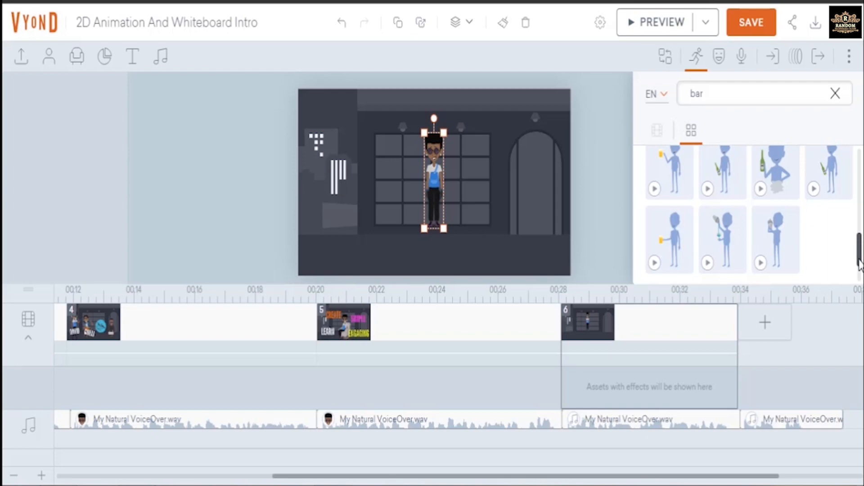
pyautogui.click(708, 263)
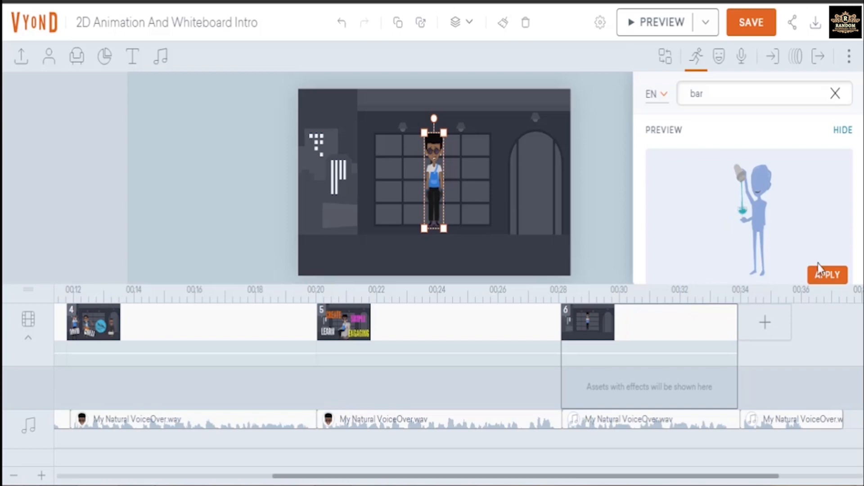
pyautogui.click(826, 275)
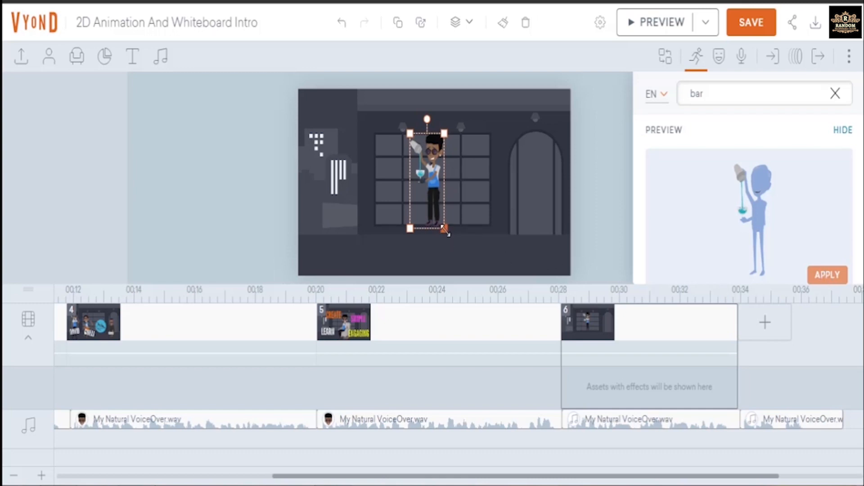
# Enlarge the drink-pouring character and move him in front of the arched door in scene 6.
pyautogui.moveTo(447, 232); pyautogui.dragTo(510, 271)
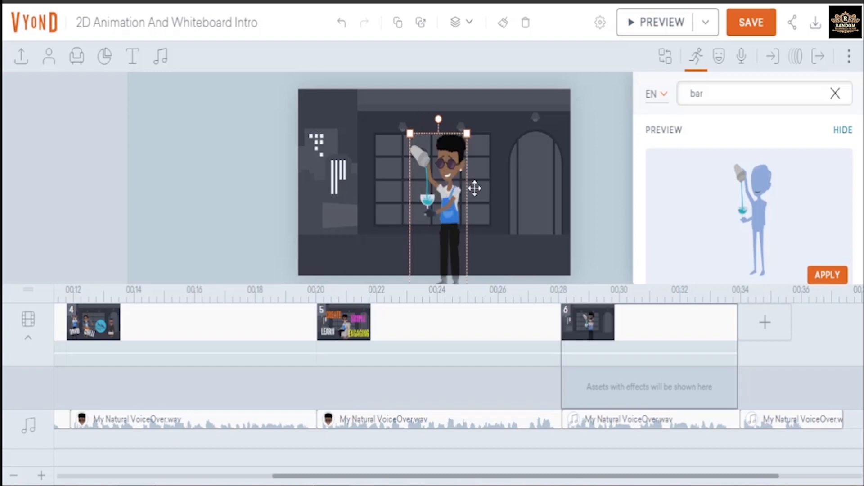
pyautogui.moveTo(474, 188); pyautogui.dragTo(538, 193)
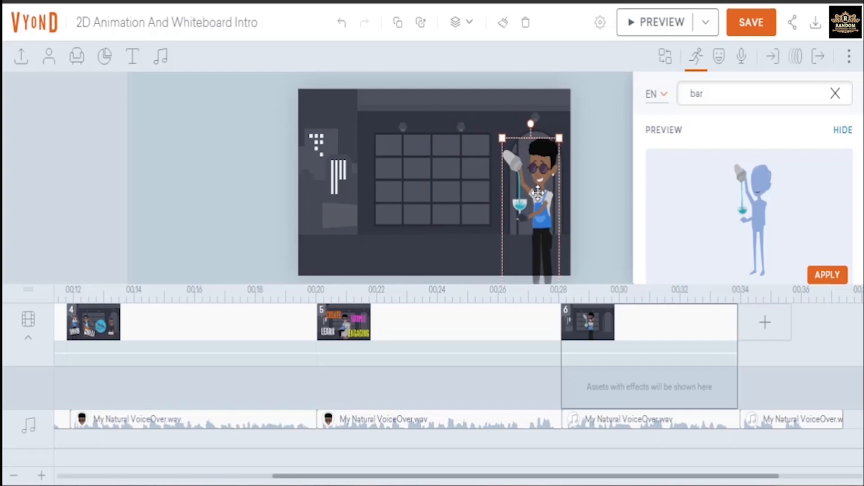
# Assign scene 6's voice-over clip to the drink-pouring character as its speaker and close the audio settings.
pyautogui.click(634, 419)
pyautogui.rightClick(635, 424)
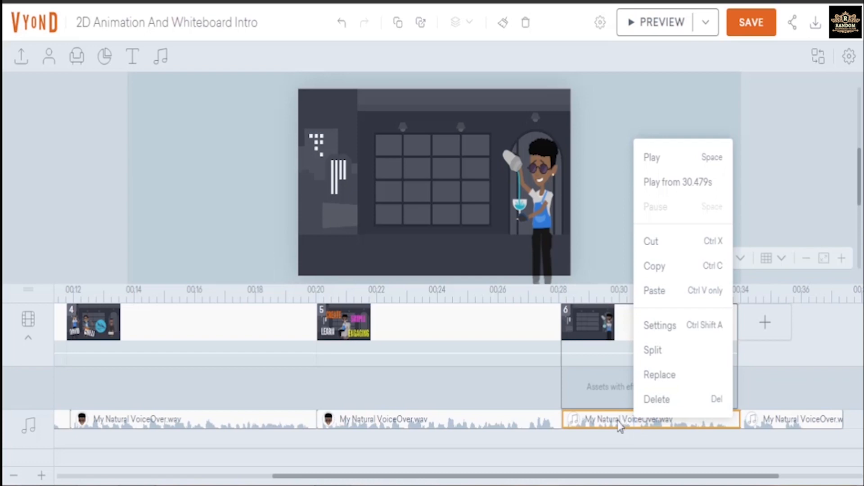
pyautogui.click(660, 325)
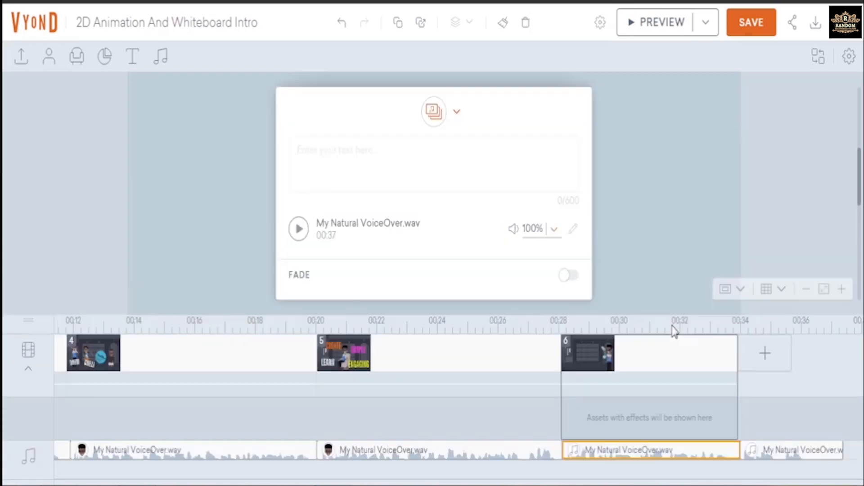
pyautogui.click(456, 114)
pyautogui.click(443, 158)
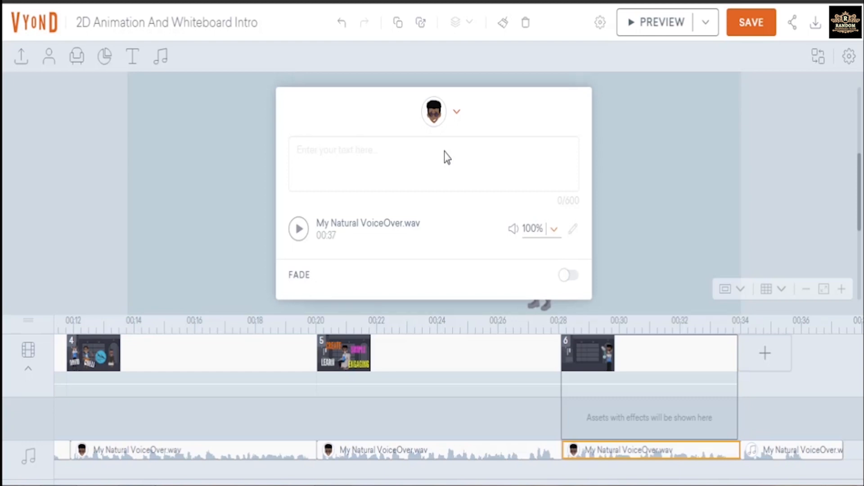
pyautogui.click(643, 203)
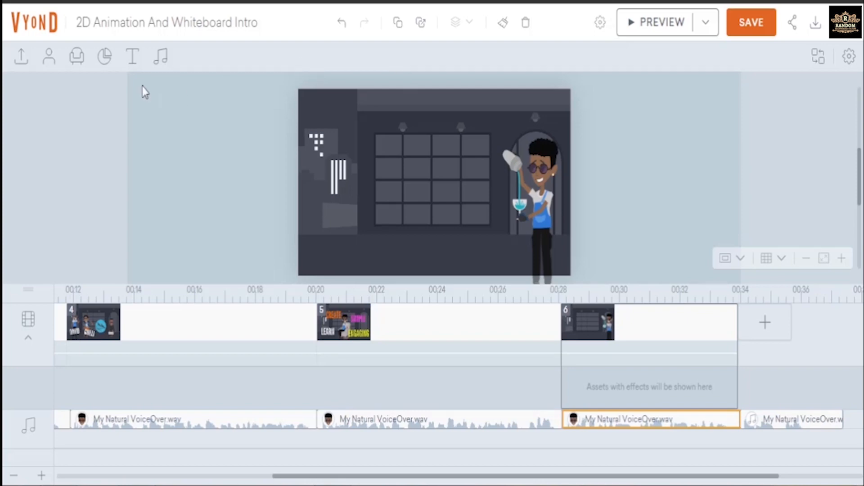
# Add a title text to scene 6 and colour it teal (#2DADB2) by sampling the poured drink with the eyedropper.
pyautogui.click(132, 58)
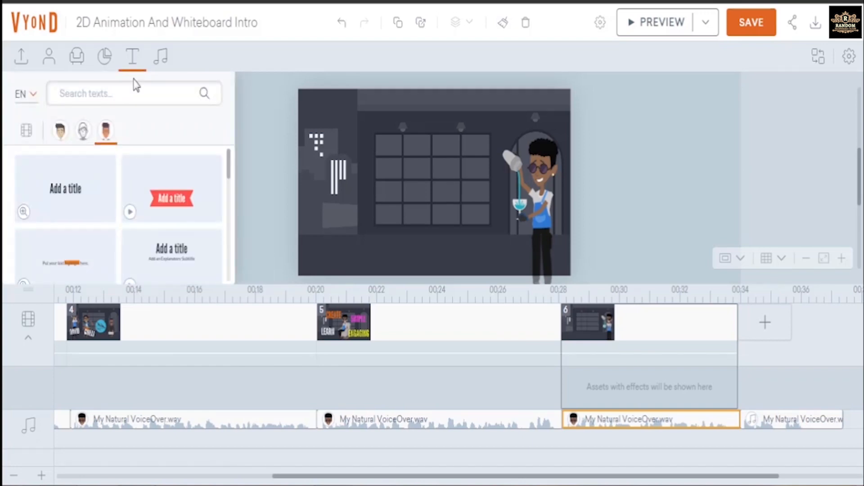
pyautogui.click(83, 200)
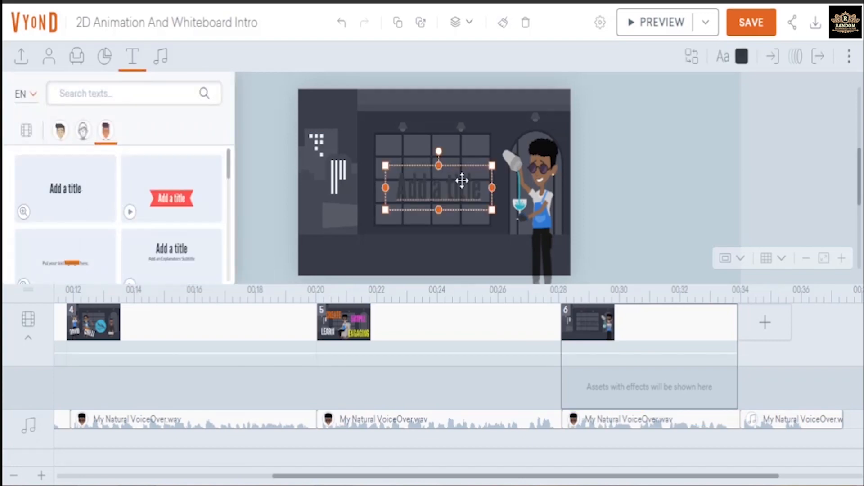
pyautogui.click(741, 57)
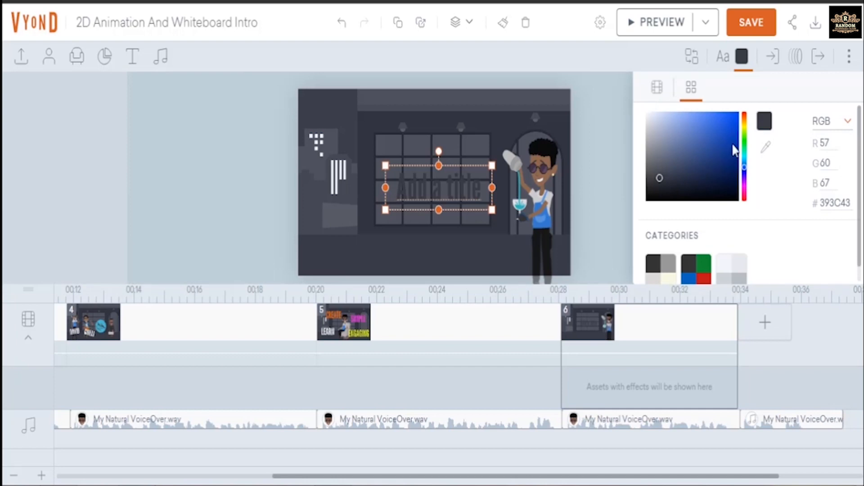
pyautogui.click(767, 151)
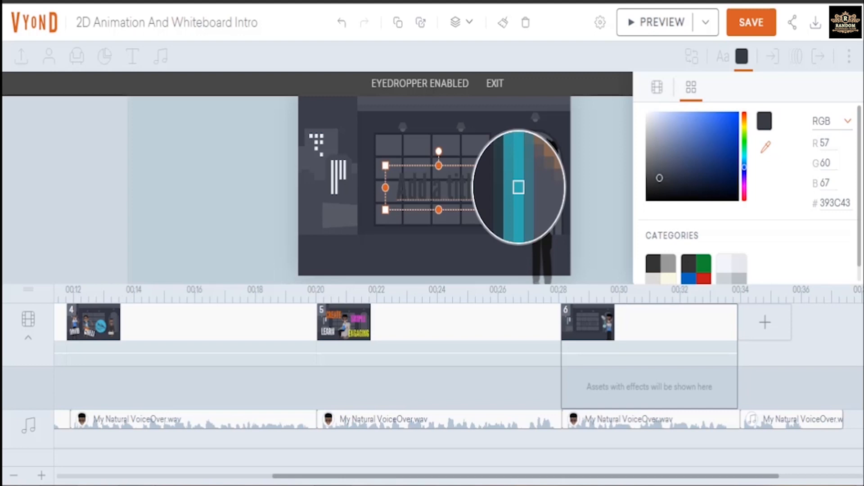
pyautogui.click(518, 188)
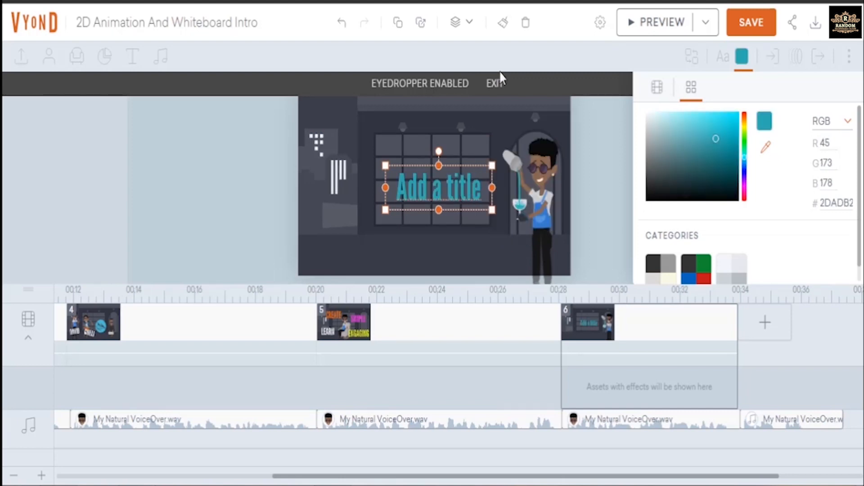
pyautogui.click(495, 84)
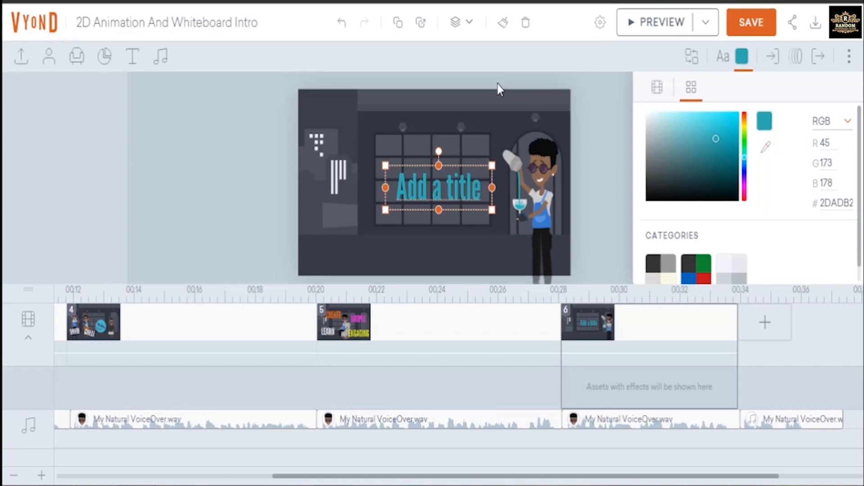
# Replace the placeholder wording of scene 6's title with BUSINESS.
pyautogui.doubleClick(467, 185)
pyautogui.doubleClick(470, 191)
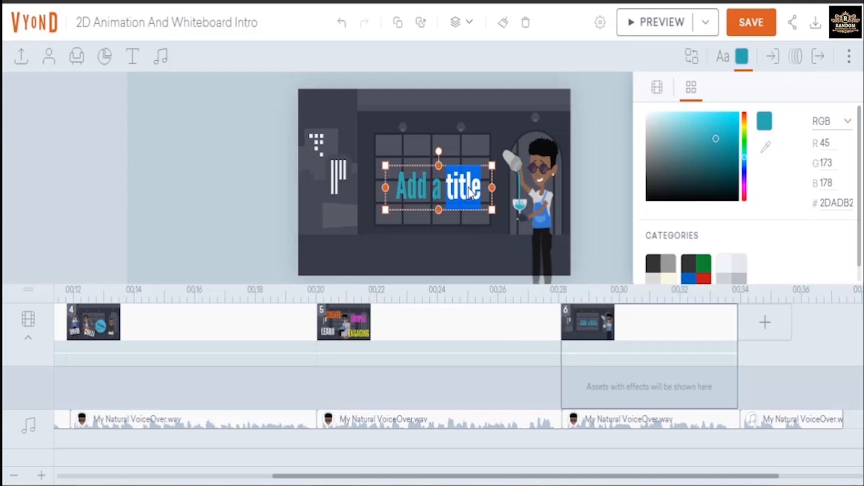
pyautogui.tripleClick(470, 191)
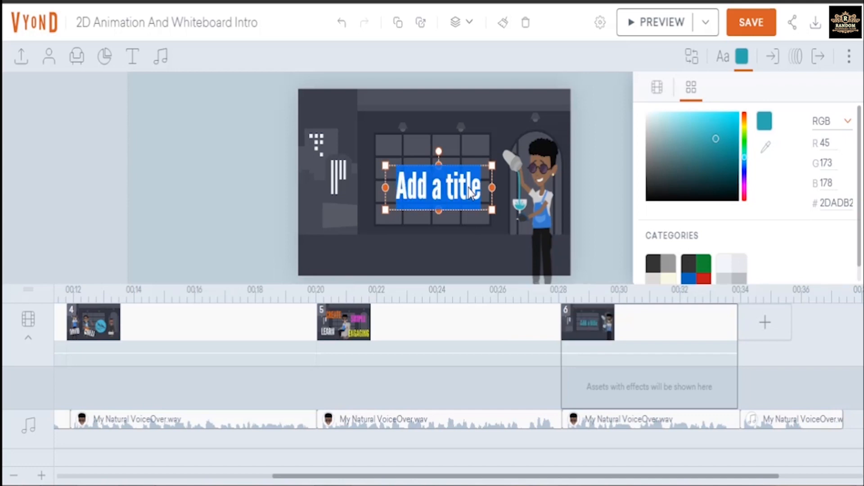
pyautogui.write('BISNES')
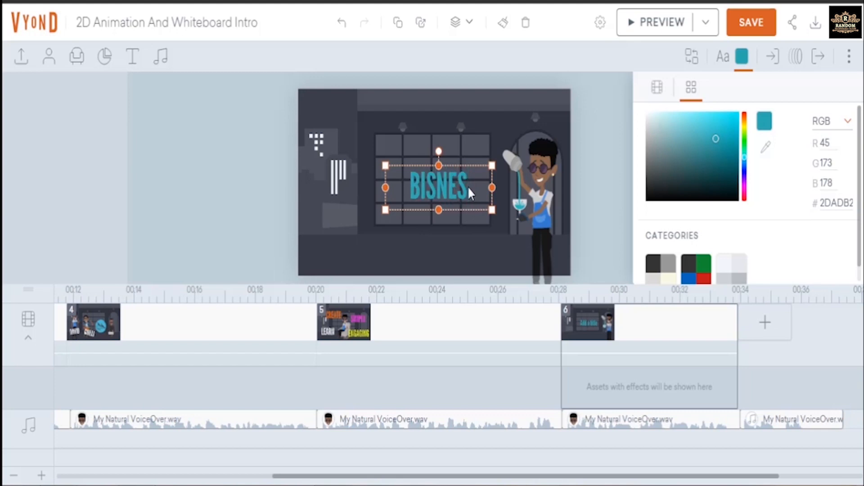
pyautogui.press('BackSpace')
pyautogui.press('BackSpace')
pyautogui.press('BackSpace')
pyautogui.press('BackSpace')
pyautogui.press('BackSpace')
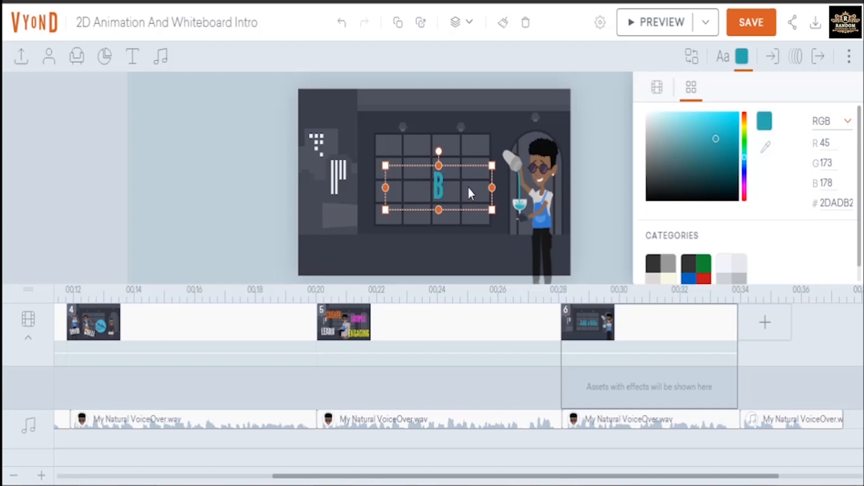
pyautogui.write('ISUEN')
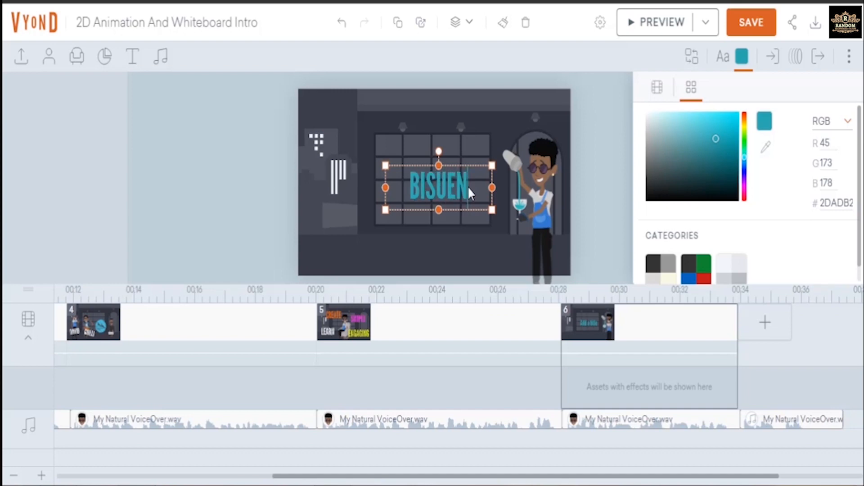
pyautogui.write('SS')
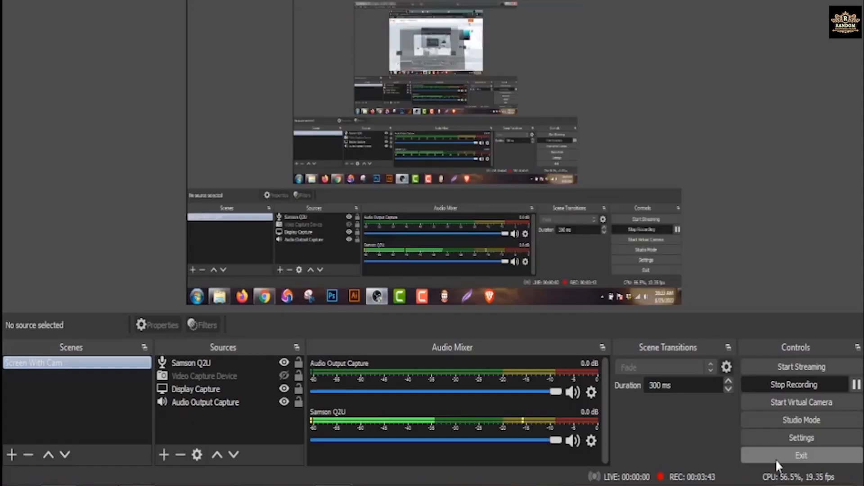
pyautogui.click(857, 385)
pyautogui.click(857, 385)
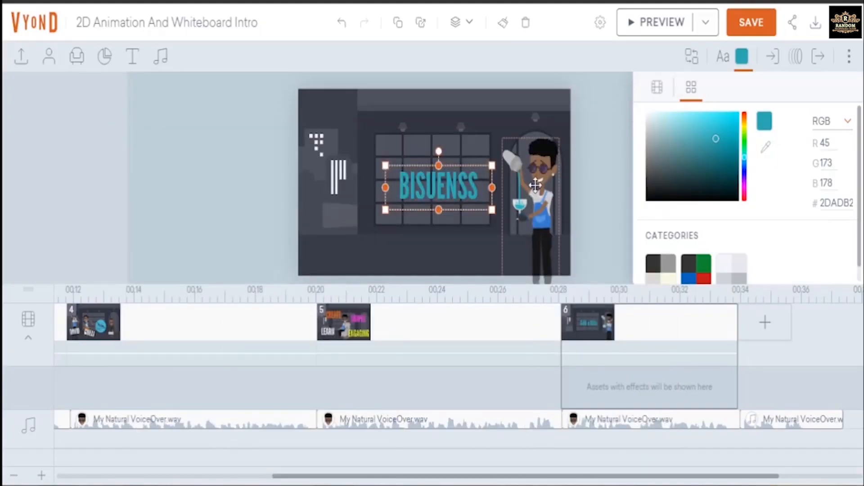
pyautogui.press('BackSpace')
pyautogui.press('BackSpace')
pyautogui.press('BackSpace')
pyautogui.press('BackSpace')
pyautogui.press('BackSpace')
pyautogui.press('BackSpace')
pyautogui.press('BackSpace')
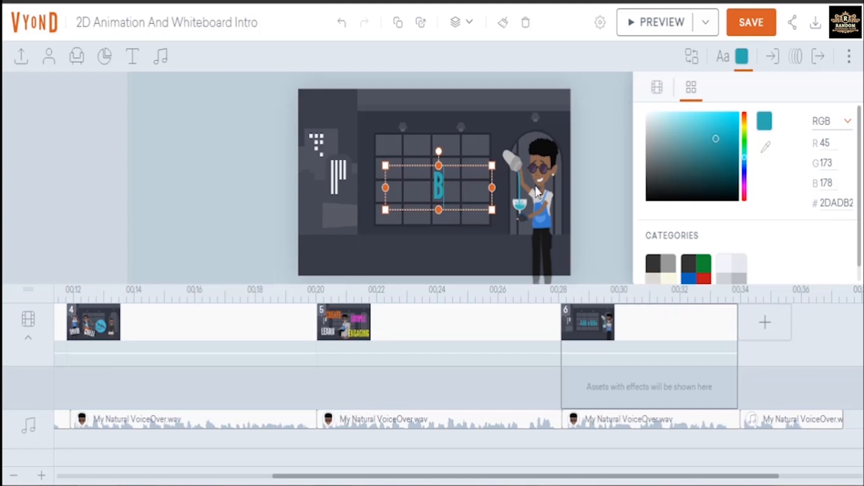
pyautogui.write('U')
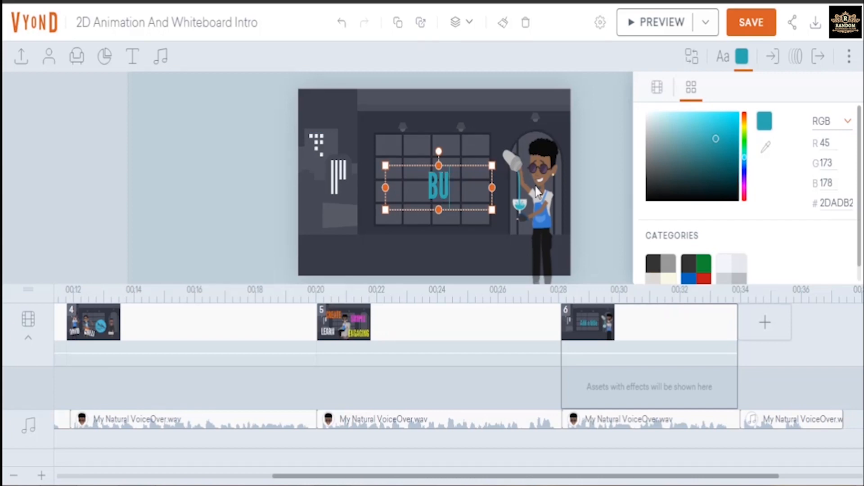
pyautogui.write('SINESS')
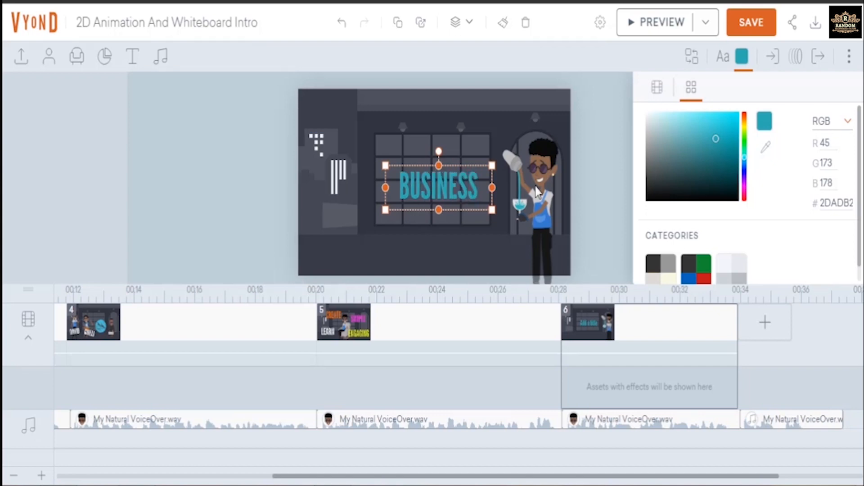
pyautogui.click(612, 169)
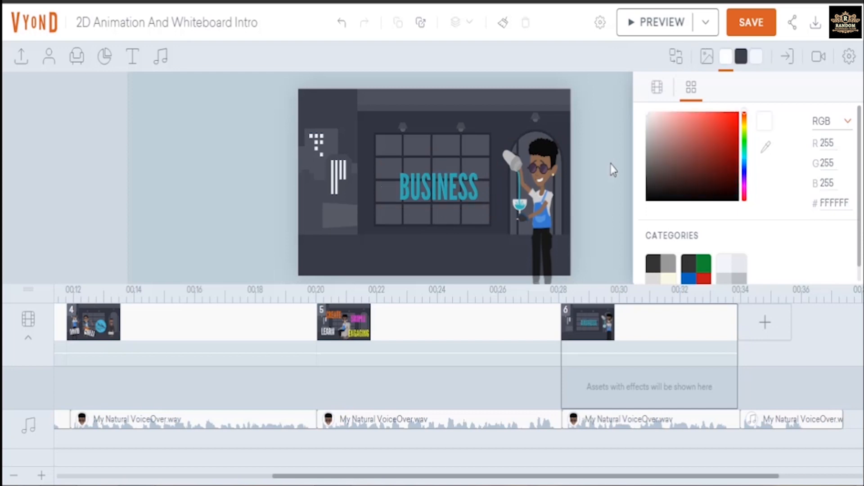
# Move the BUSINESS text to the lower-left part of scene 6, below the lit city windows, and preview the scene.
pyautogui.click(453, 189)
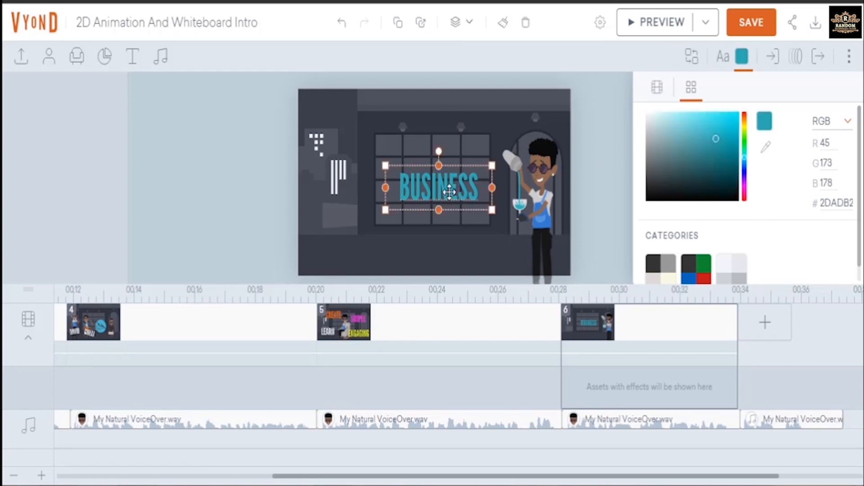
pyautogui.moveTo(452, 189); pyautogui.dragTo(362, 219)
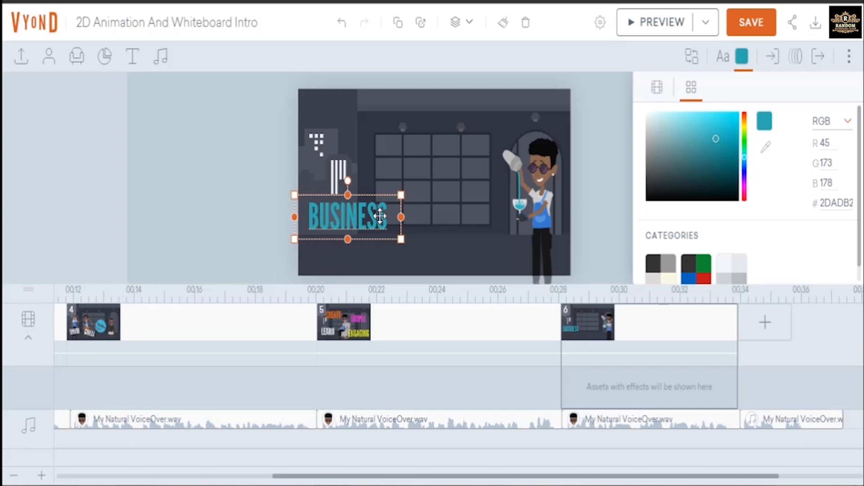
pyautogui.click(661, 23)
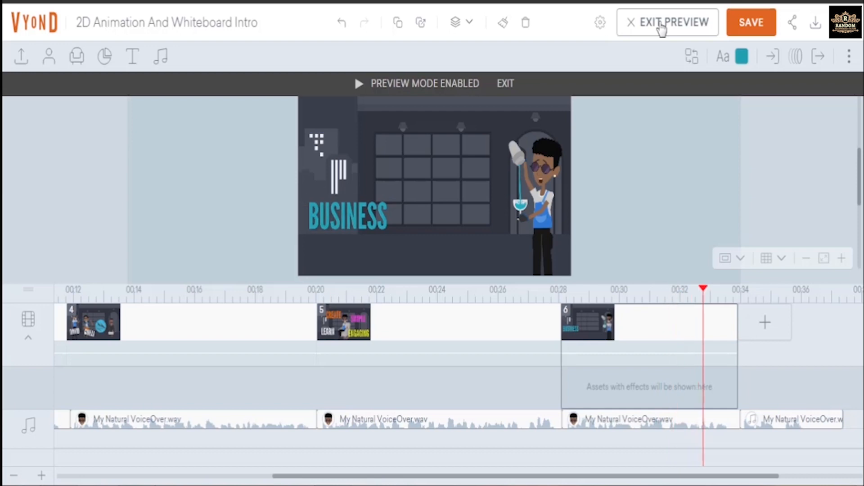
pyautogui.click(662, 23)
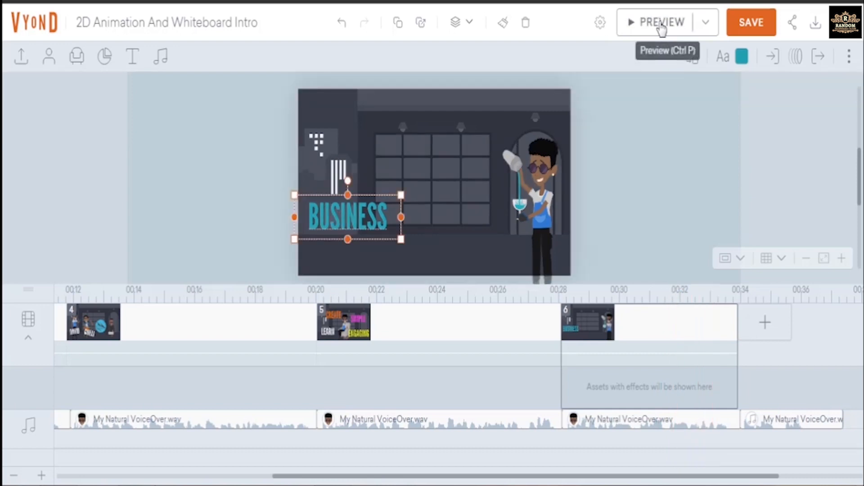
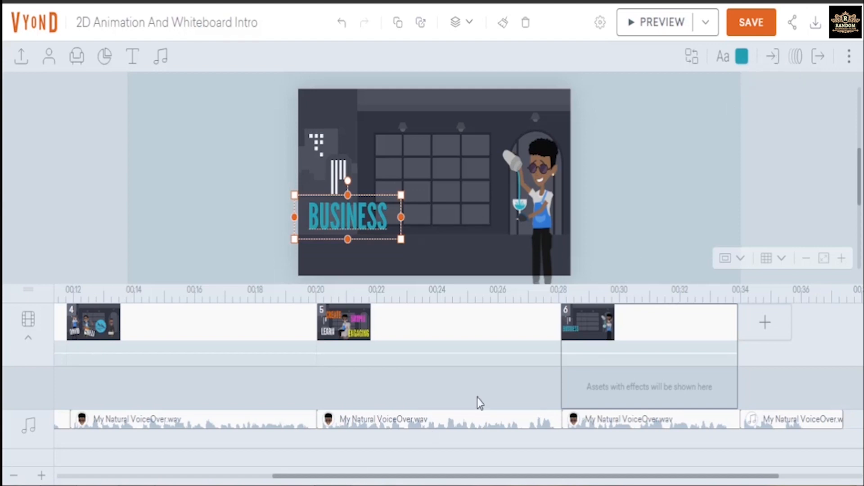
# Apply the Pop - Rings enter effect to the BUSINESS text and set its start time to about 28.46 s on the timeline.
pyautogui.click(774, 58)
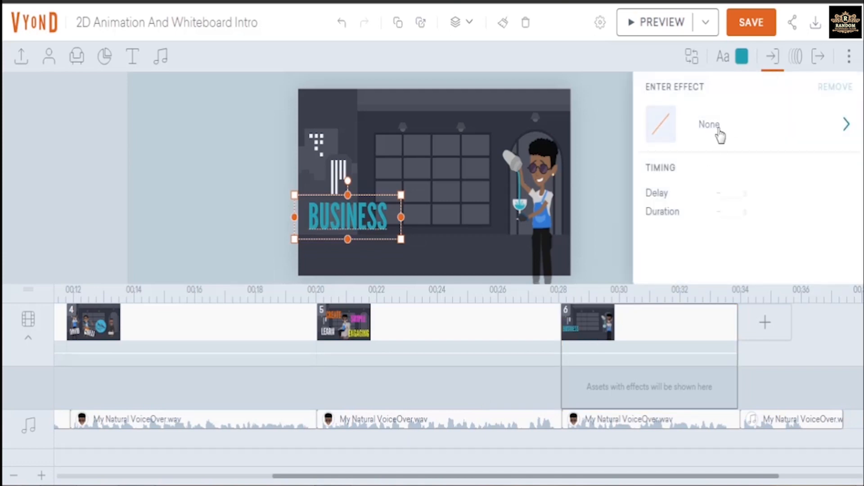
pyautogui.click(716, 128)
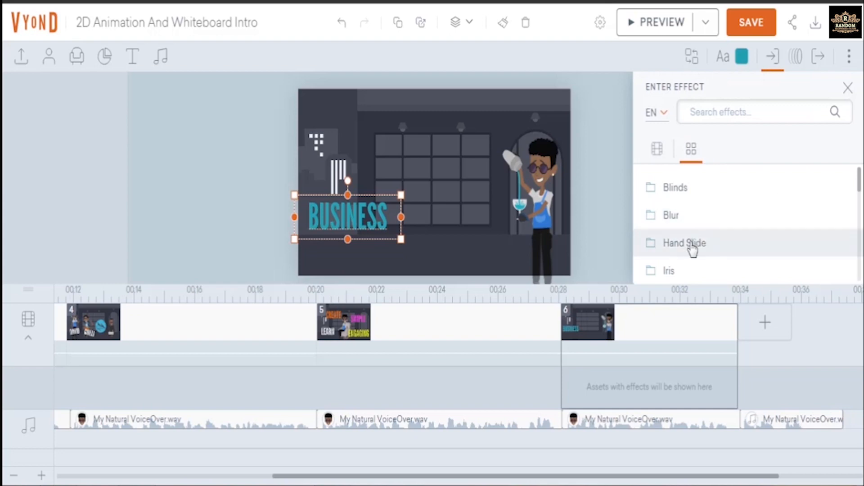
pyautogui.scroll(-2, 684, 272)
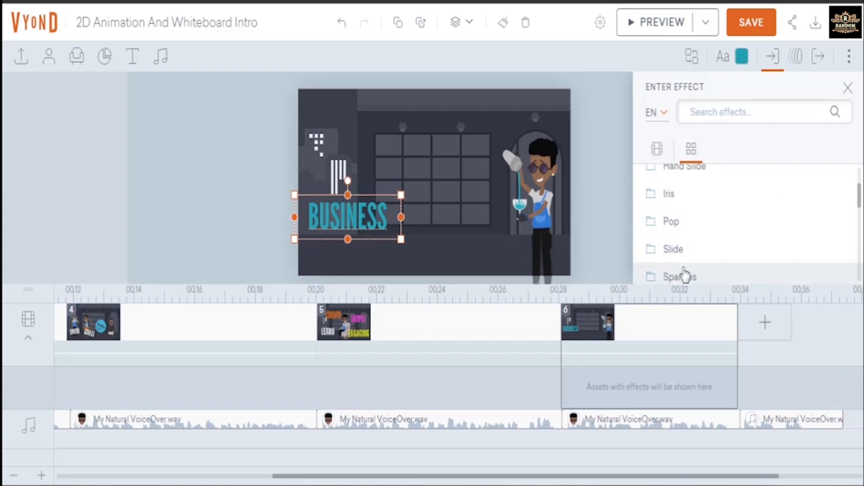
pyautogui.click(682, 229)
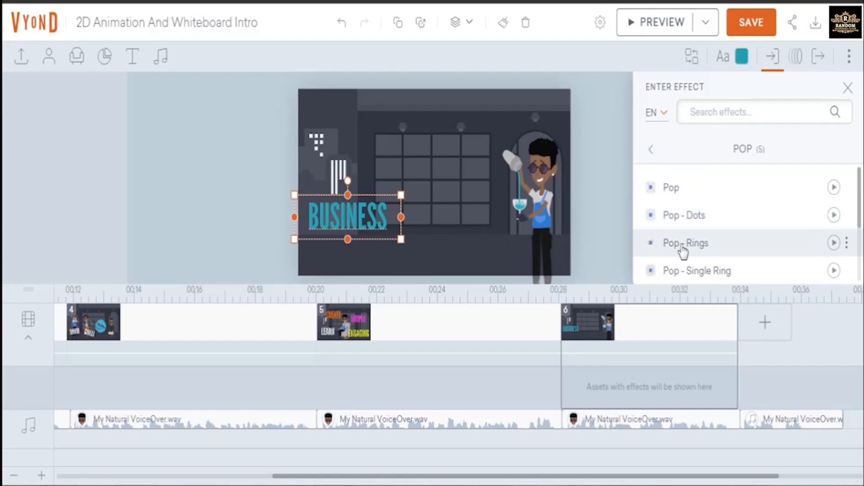
pyautogui.click(682, 248)
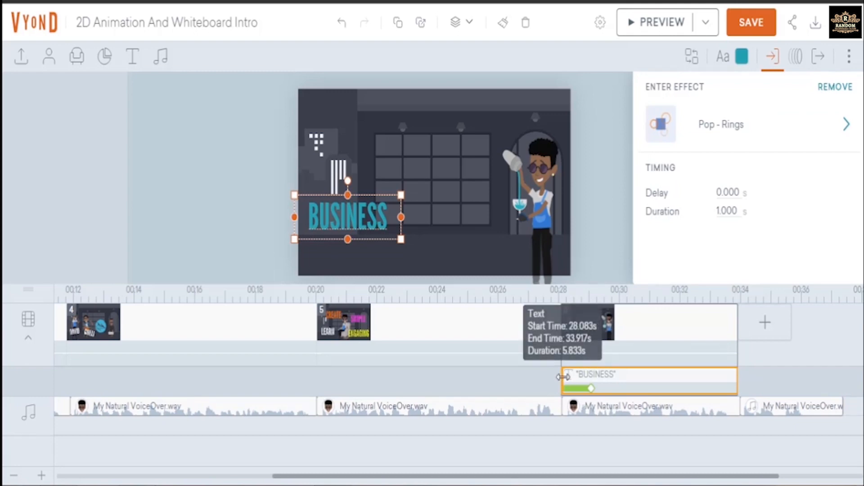
pyautogui.moveTo(563, 377); pyautogui.dragTo(573, 376)
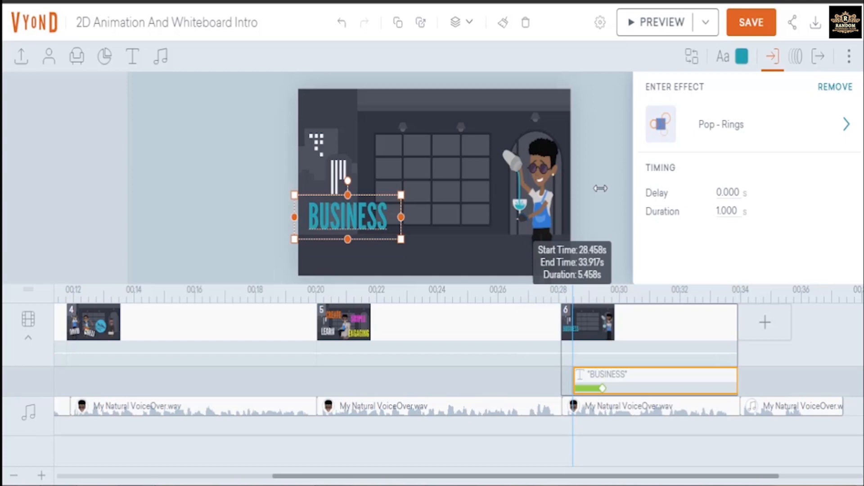
# Add a camera to scene 6 framing the character at about 287 × 161 px, with a whole-scene movement ending on the BUSINESS text.
pyautogui.click(607, 116)
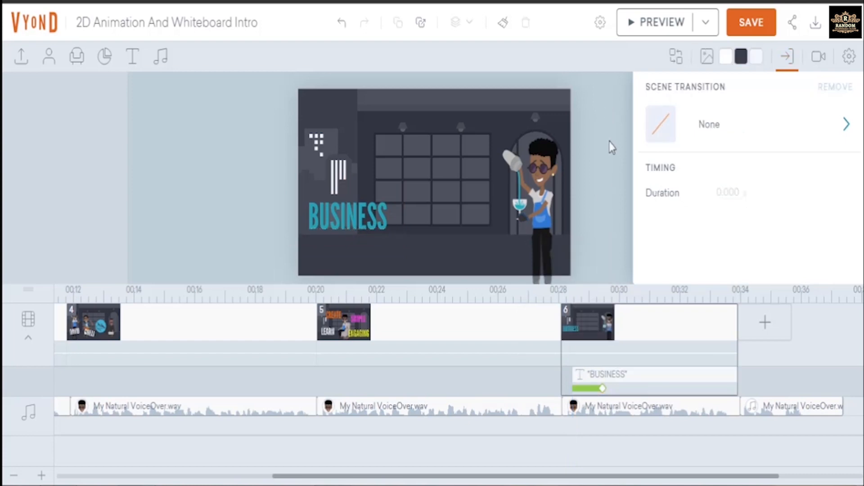
pyautogui.click(819, 58)
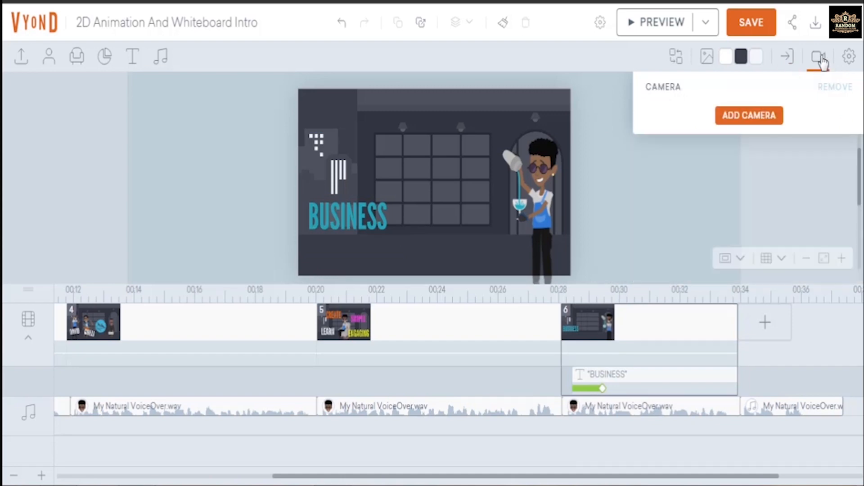
pyautogui.click(758, 118)
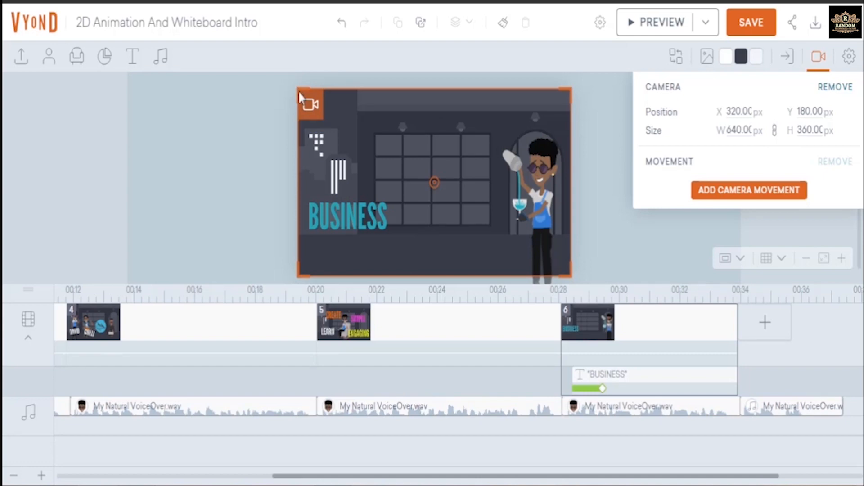
pyautogui.moveTo(297, 87); pyautogui.dragTo(448, 140)
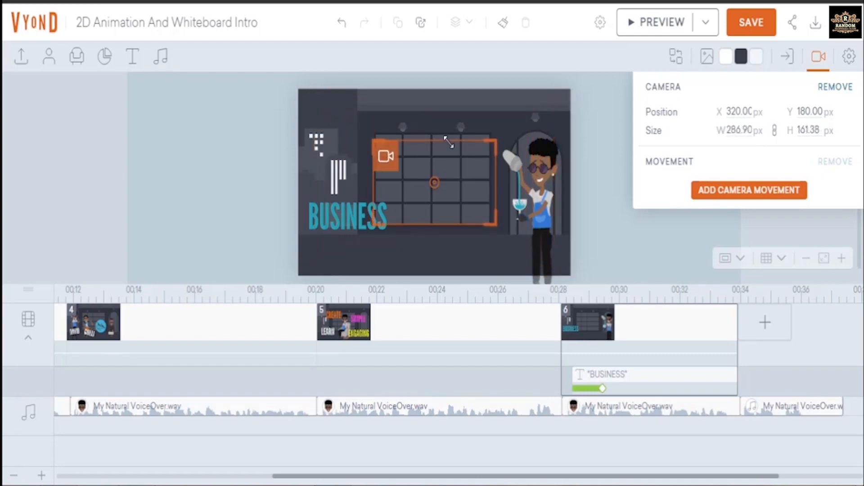
pyautogui.moveTo(433, 182); pyautogui.dragTo(513, 178)
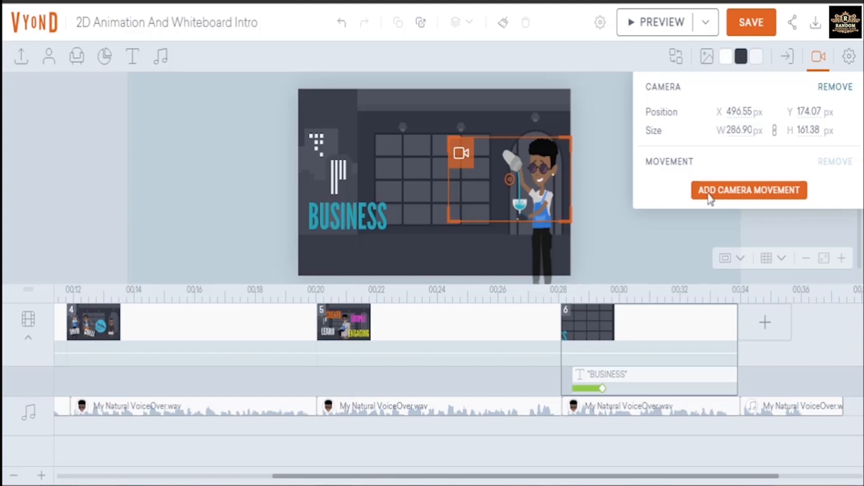
pyautogui.click(727, 193)
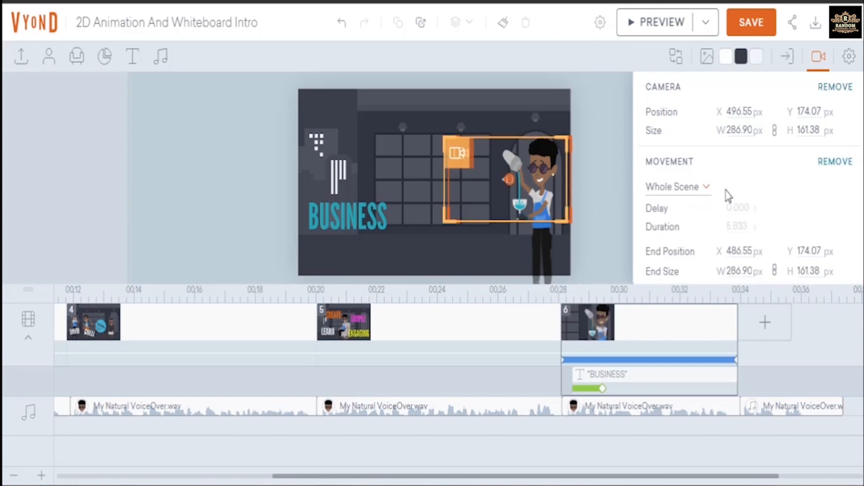
pyautogui.moveTo(499, 182); pyautogui.dragTo(351, 214)
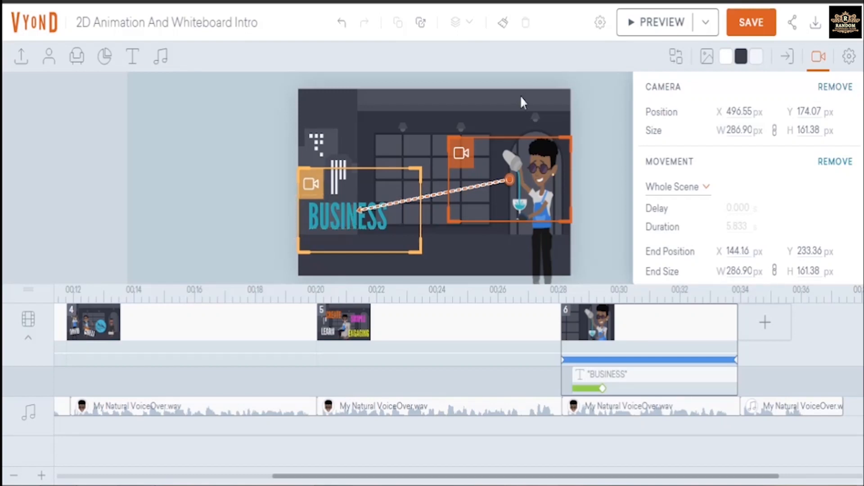
# Preview scene 6 with its camera movement, then remove both the movement and the camera from the scene.
pyautogui.click(658, 32)
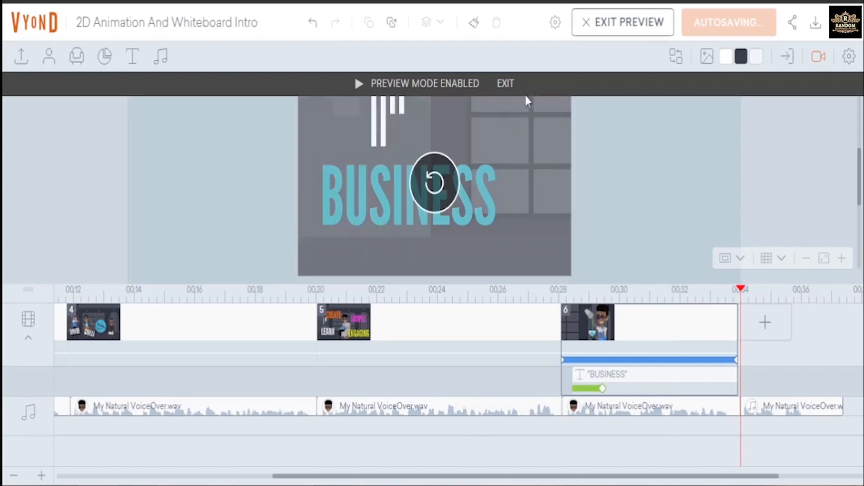
pyautogui.click(506, 86)
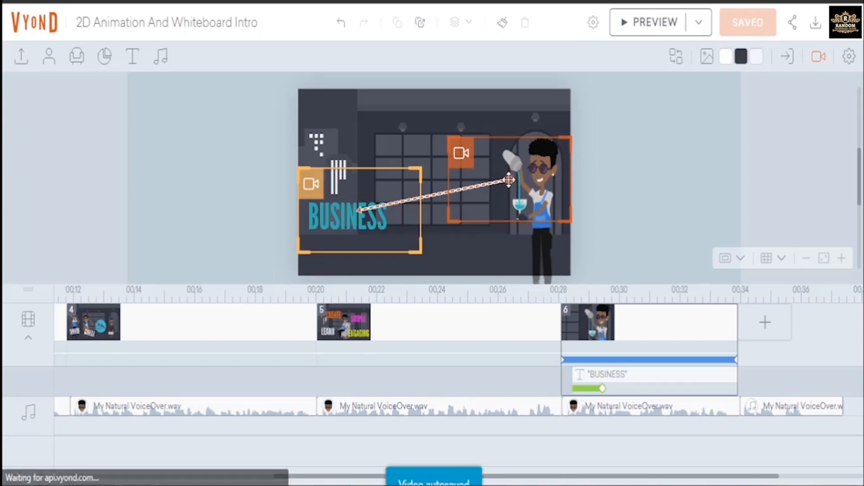
pyautogui.click(818, 57)
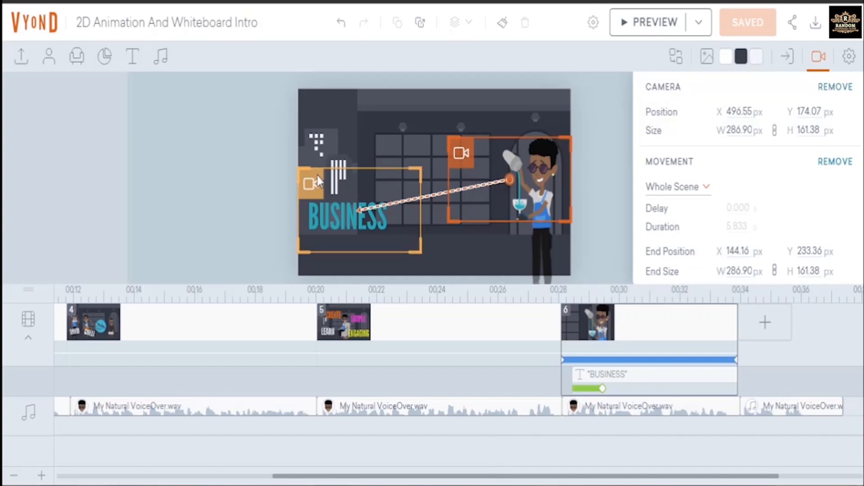
pyautogui.press('Delete')
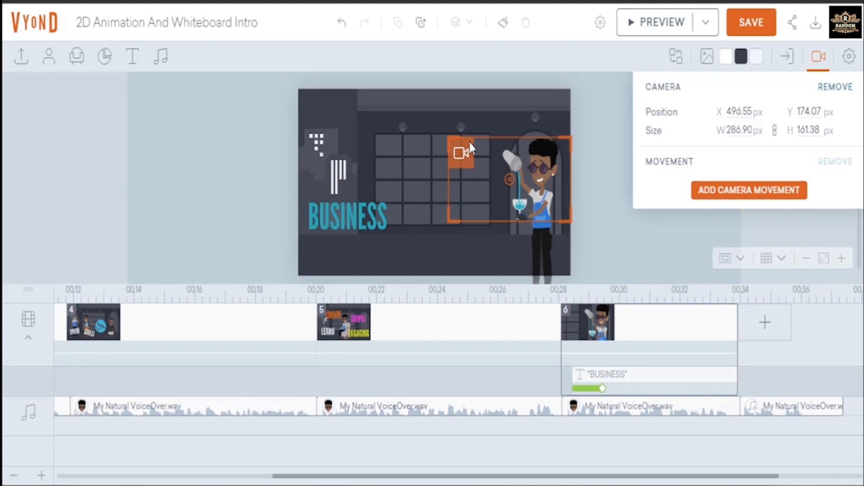
pyautogui.press('Delete')
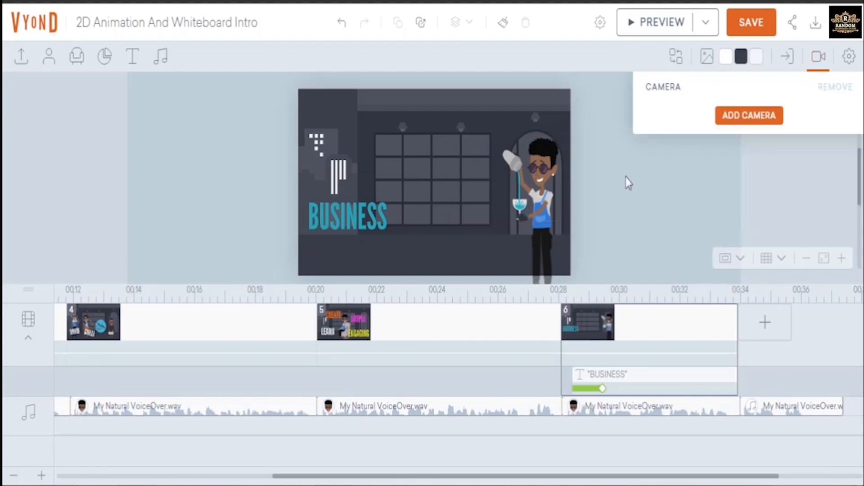
# Duplicate the BUSINESS text in scene 6 and place the copy level with the original, between it and the drink-pouring character.
pyautogui.click(364, 217)
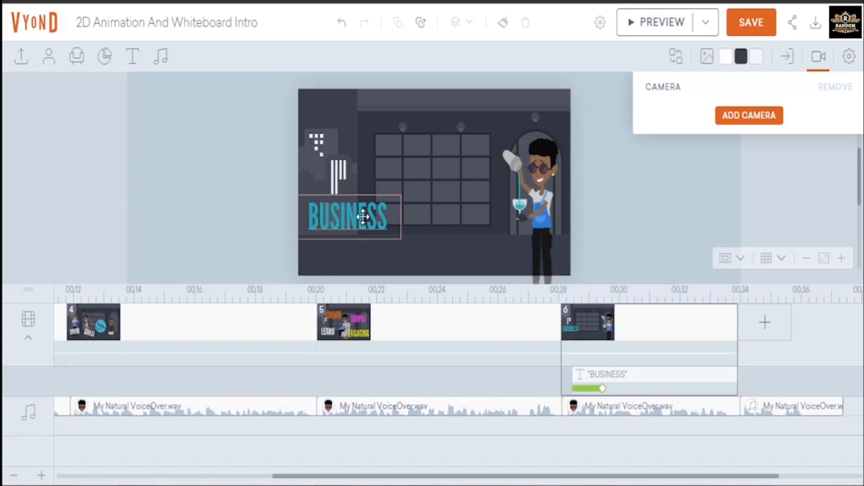
pyautogui.click(363, 217)
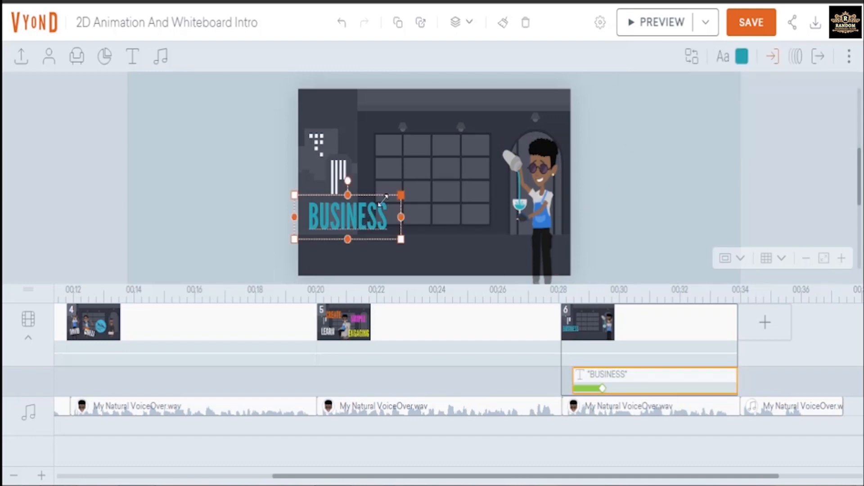
pyautogui.rightClick(372, 209)
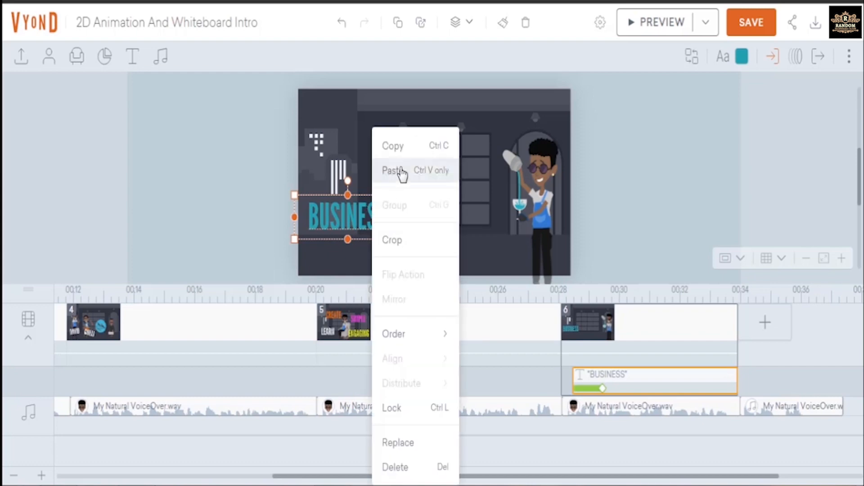
pyautogui.click(399, 153)
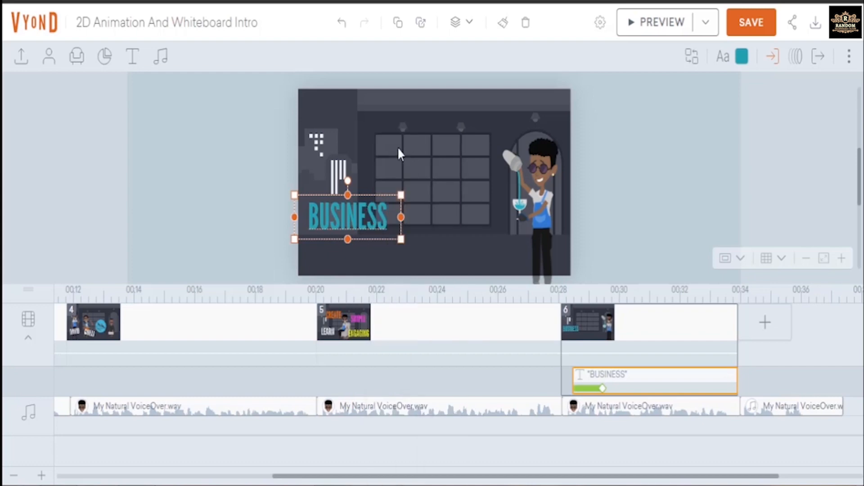
pyautogui.hotkey('ctrl', 'v')
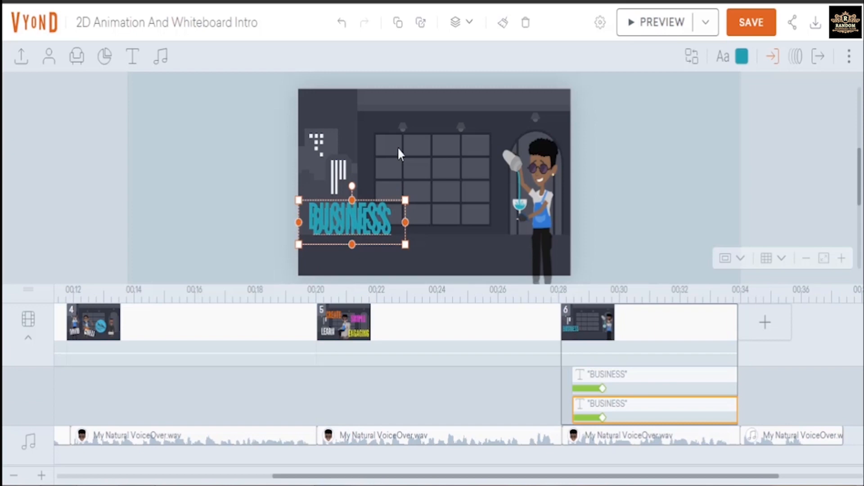
pyautogui.moveTo(359, 222); pyautogui.dragTo(453, 217)
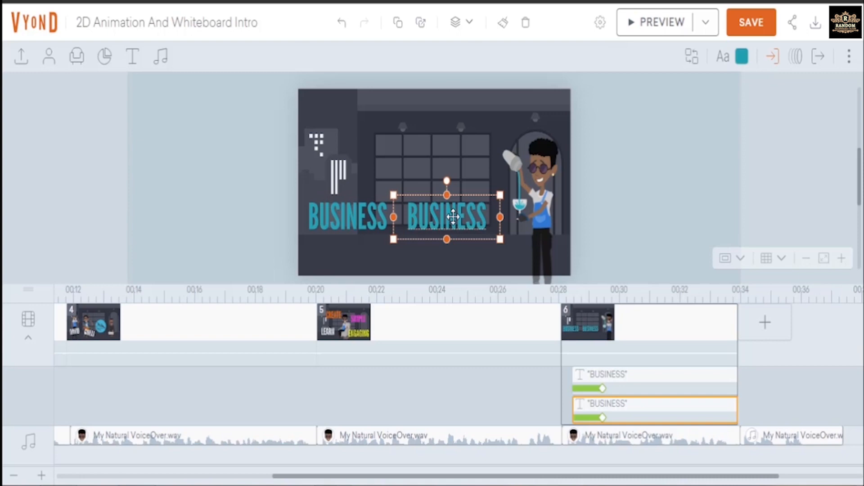
# Replace the wording of the duplicated text with PERSONAL.
pyautogui.doubleClick(453, 217)
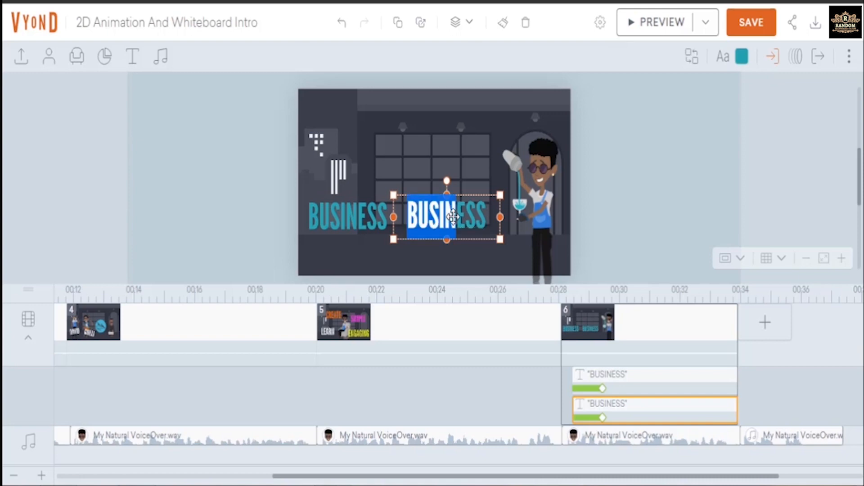
pyautogui.hotkey('ctrl', 'a')
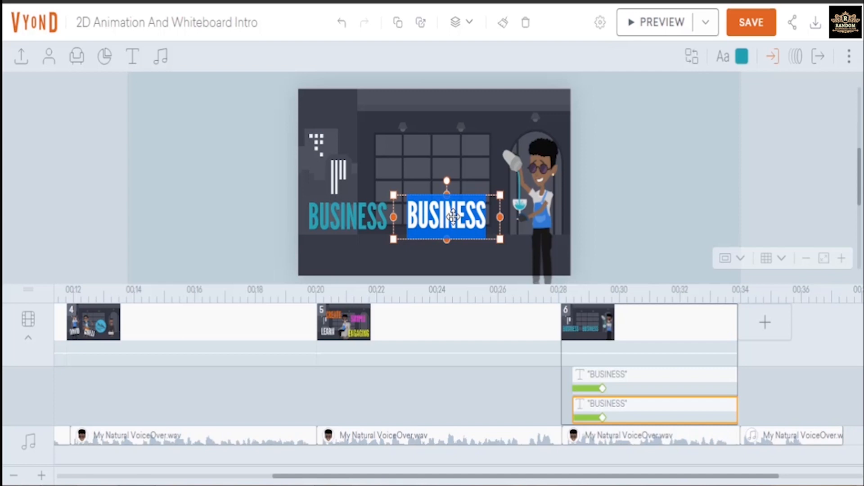
pyautogui.write('PERSO')
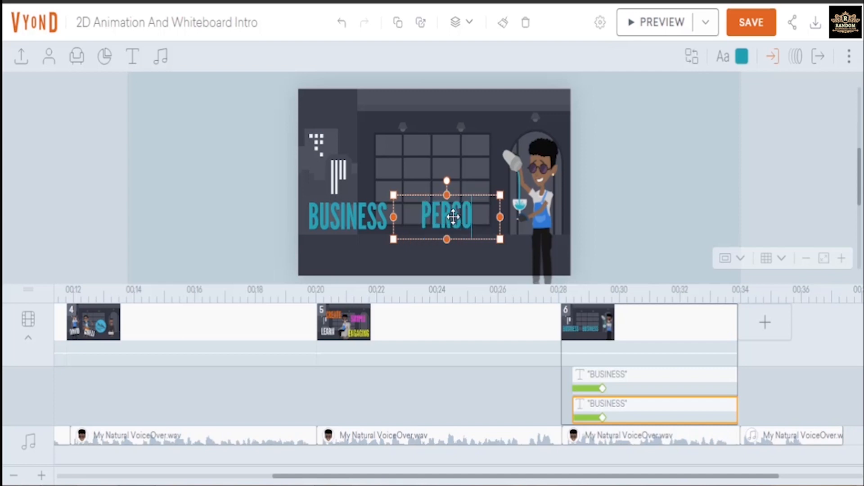
pyautogui.write('NAL')
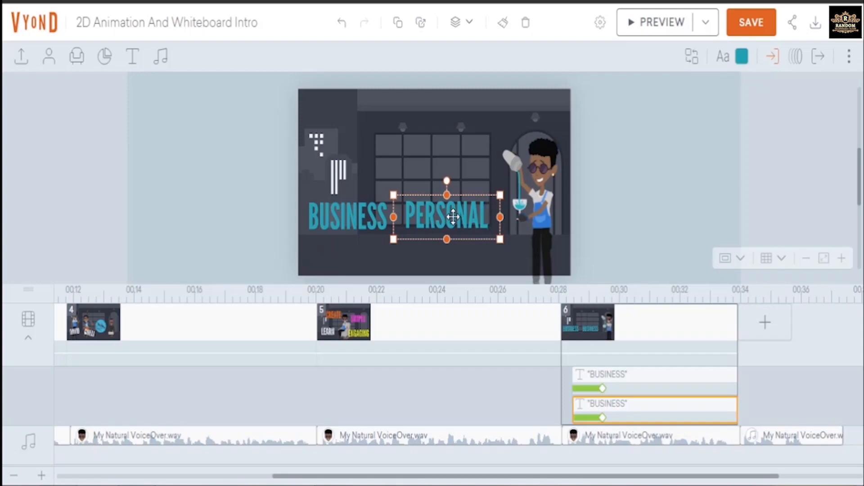
# Colour the PERSONAL text bright yellow (#EDF608) and set its start time to about 29.6 s on the timeline.
pyautogui.doubleClick(450, 216)
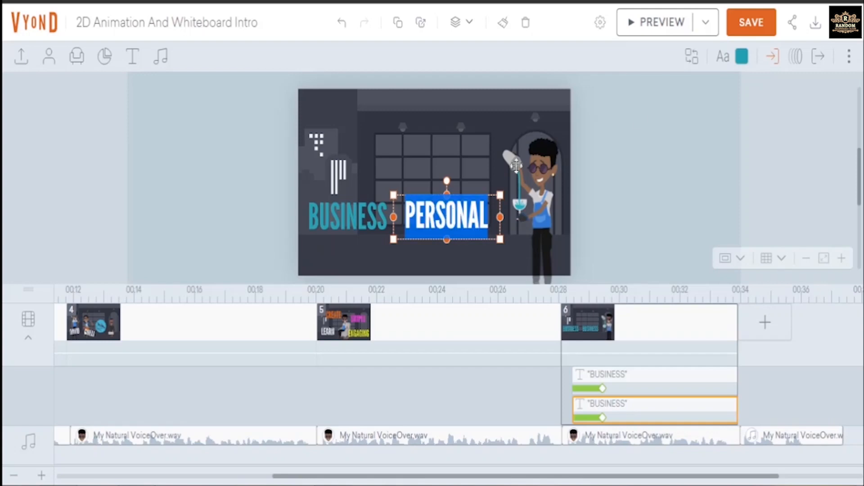
pyautogui.click(739, 63)
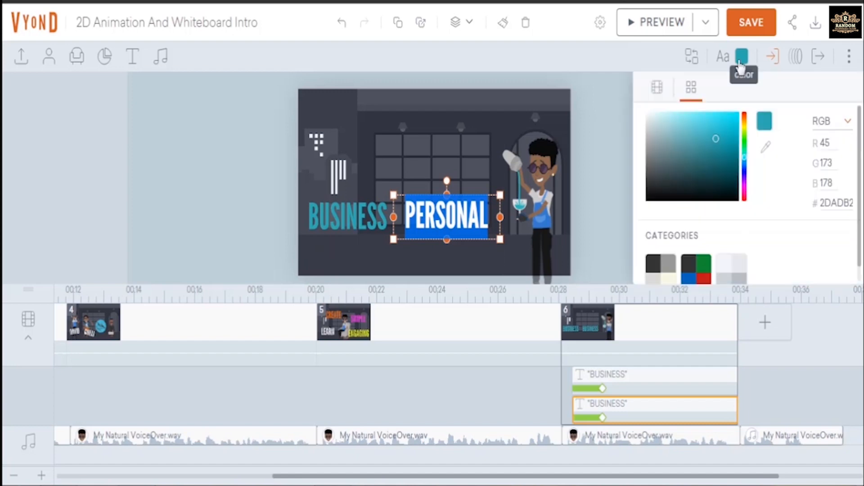
pyautogui.click(745, 131)
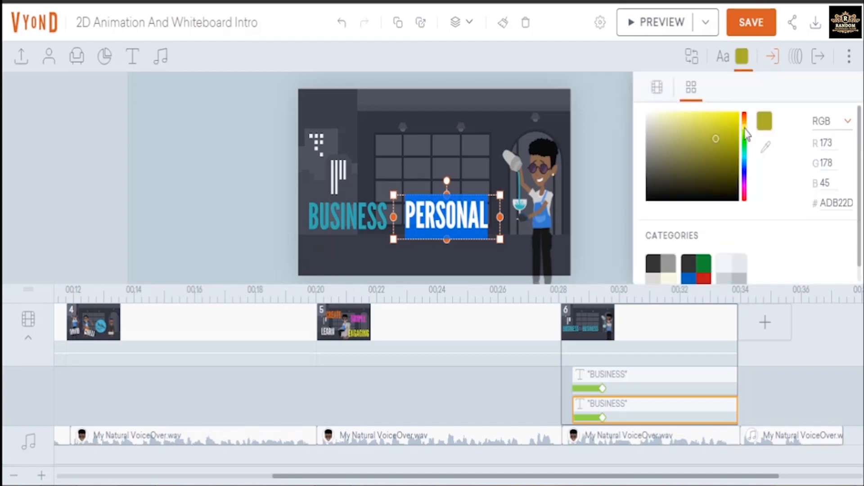
pyautogui.click(621, 162)
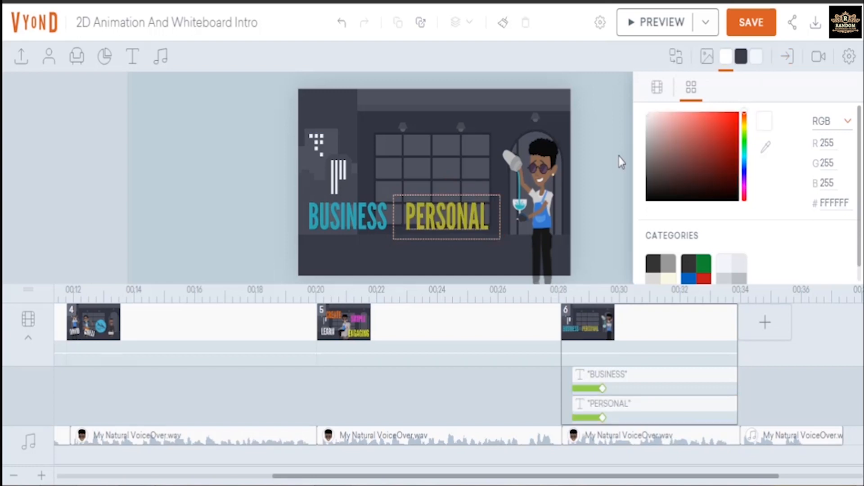
pyautogui.click(476, 213)
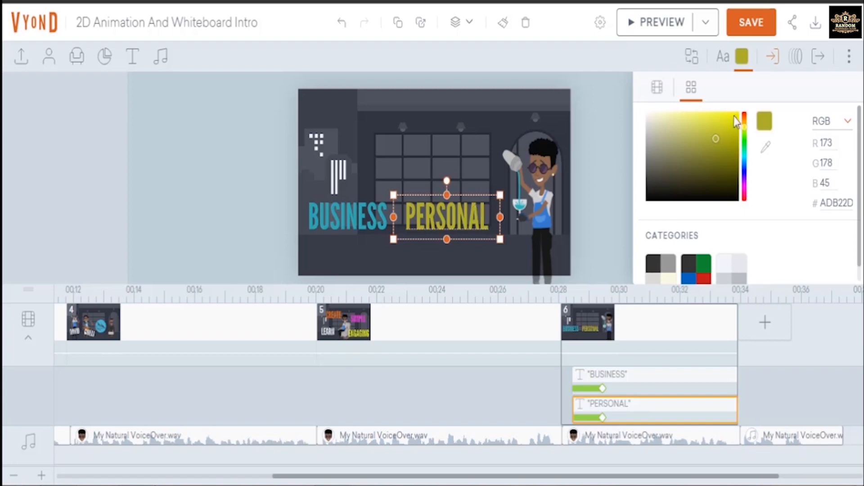
pyautogui.click(737, 118)
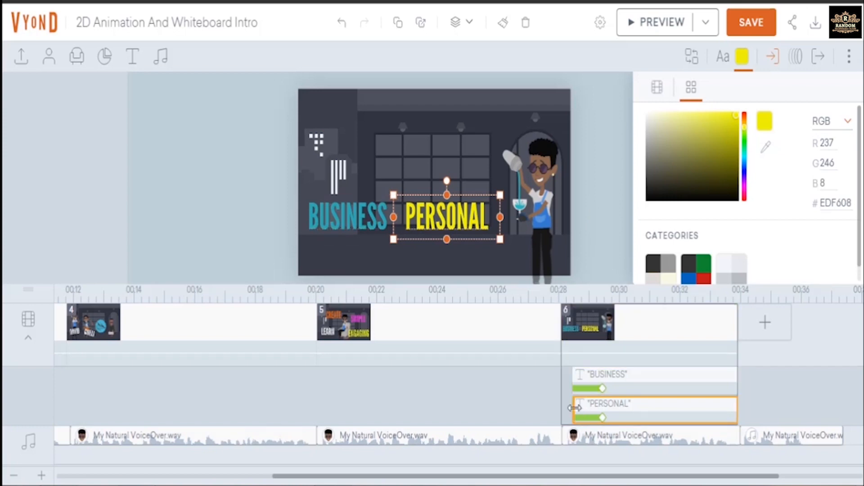
pyautogui.moveTo(575, 407)
pyautogui.moveTo(574, 407); pyautogui.dragTo(608, 406)
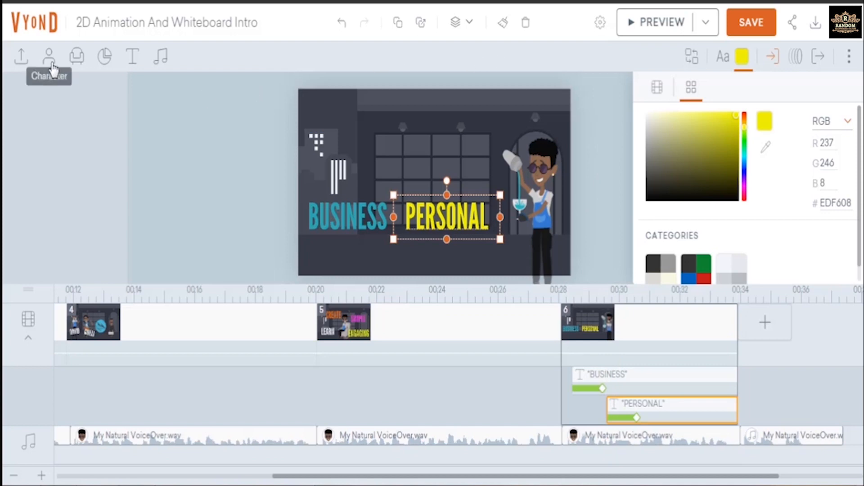
# Add the Business Friendly Office man in white shirt and yellow tie to scene 6, shrunk and standing just above the BUSINESS text.
pyautogui.click(50, 63)
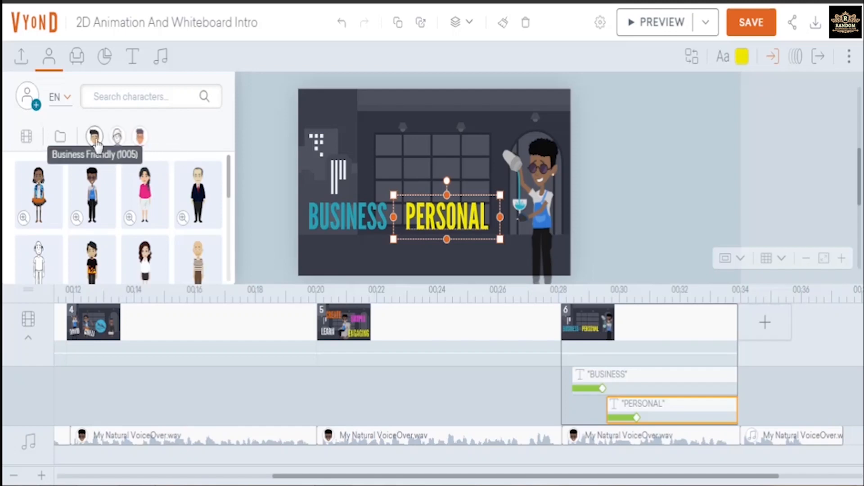
pyautogui.click(97, 144)
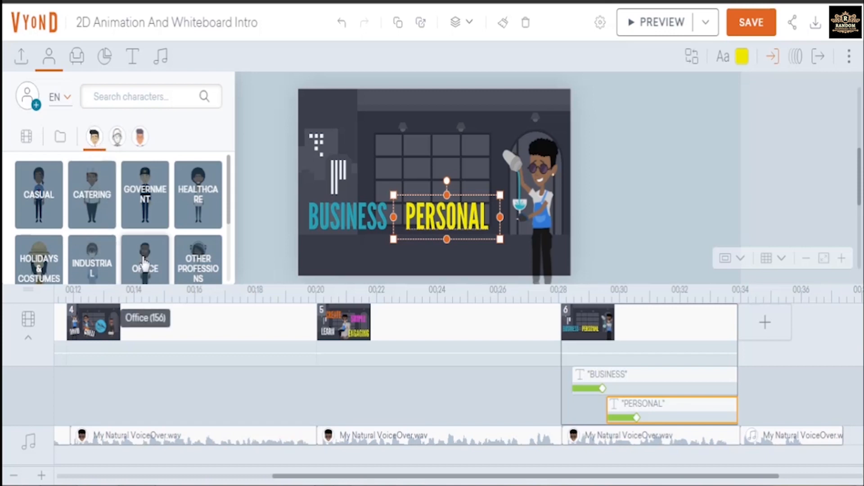
pyautogui.click(144, 263)
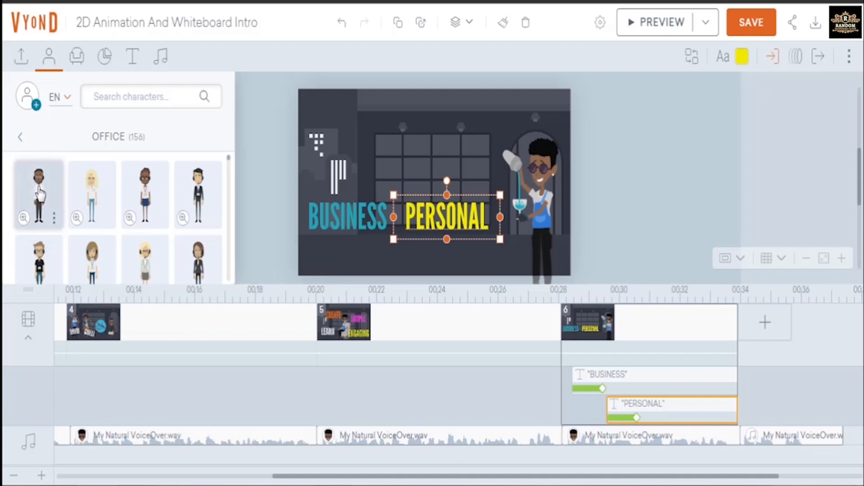
pyautogui.click(40, 194)
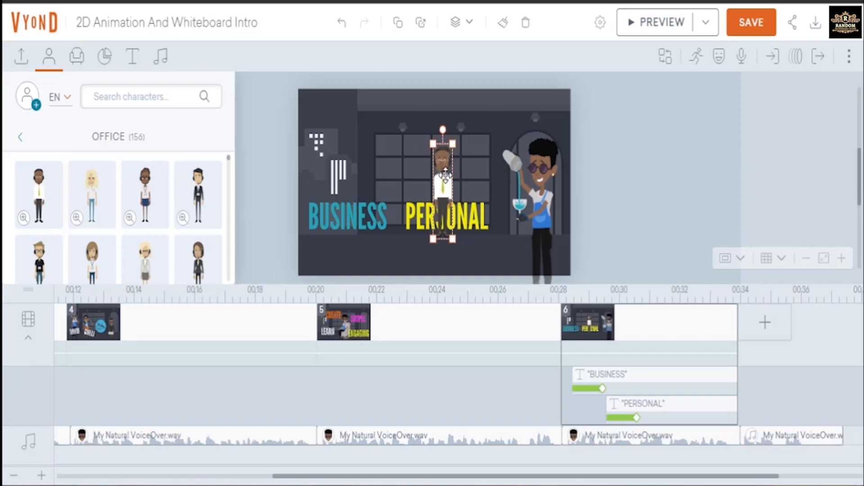
pyautogui.moveTo(444, 176); pyautogui.dragTo(353, 136)
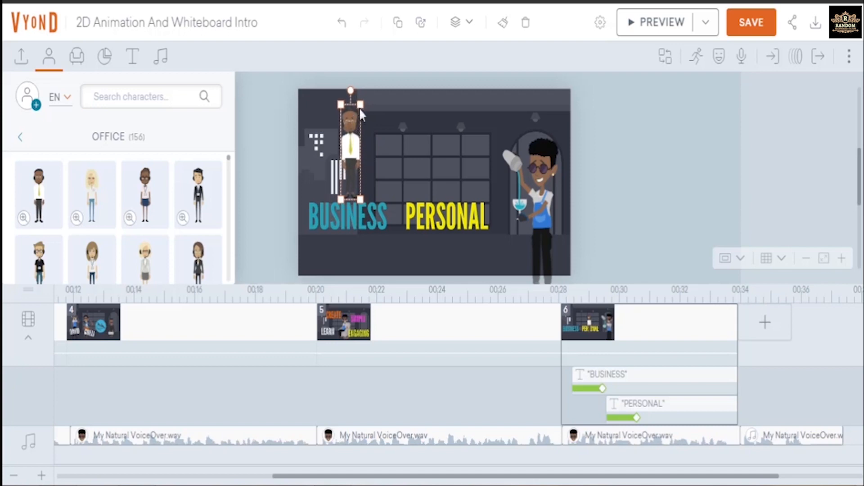
pyautogui.moveTo(359, 113); pyautogui.dragTo(354, 128)
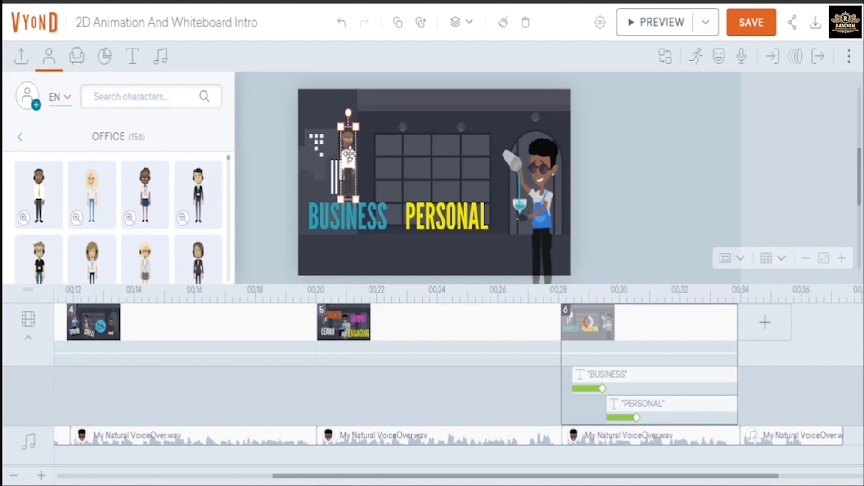
pyautogui.moveTo(349, 158); pyautogui.dragTo(364, 158)
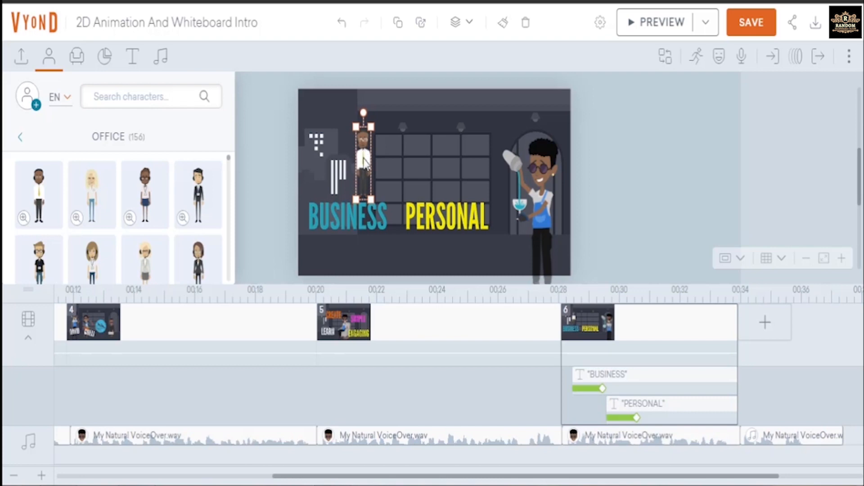
pyautogui.moveTo(366, 162); pyautogui.dragTo(362, 165)
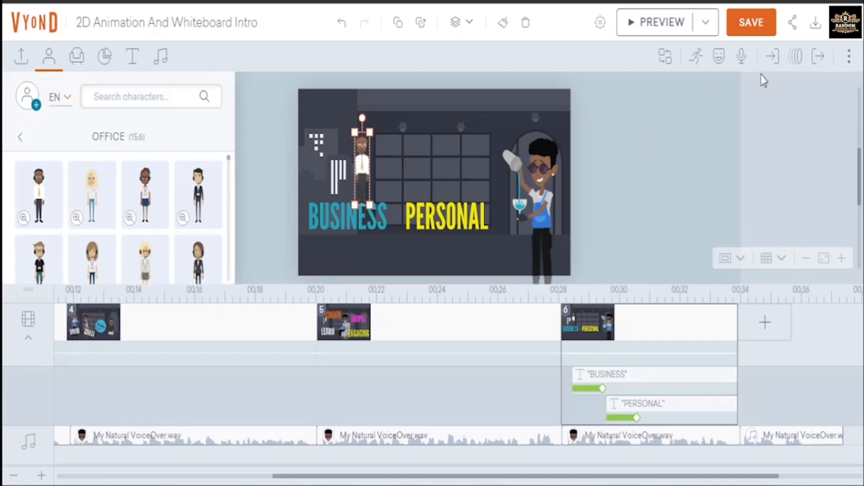
# Search the actions for WORK, give the office man the seated desk-work action, and centre him above the BUSINESS text.
pyautogui.click(696, 57)
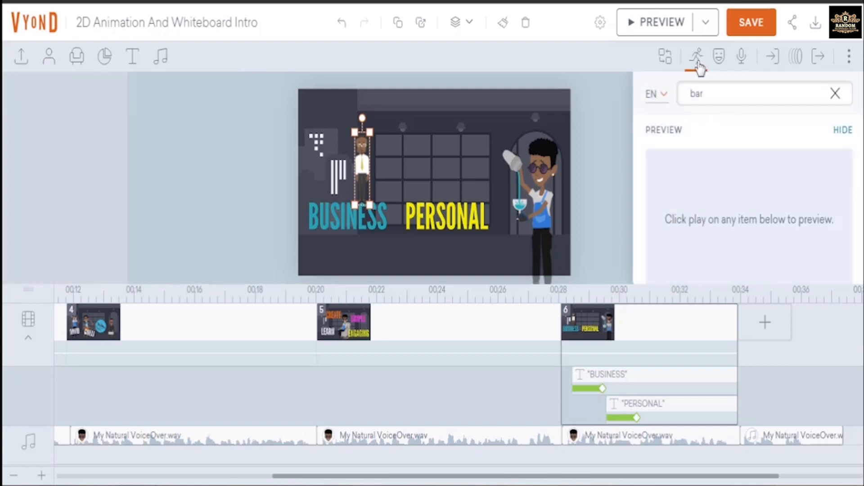
pyautogui.doubleClick(713, 92)
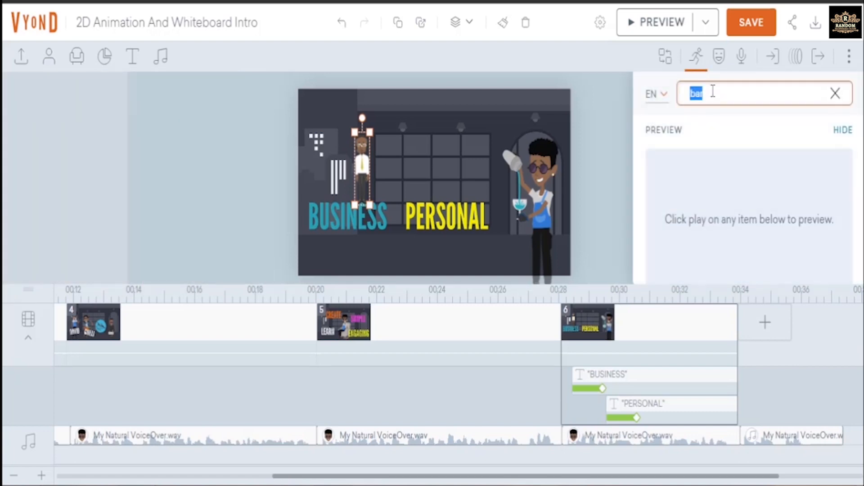
pyautogui.write('WORK')
pyautogui.press('Return')
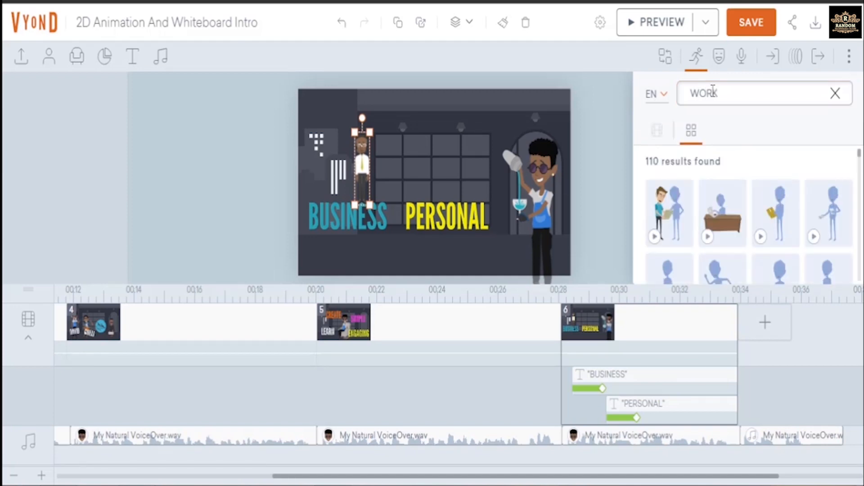
pyautogui.click(715, 210)
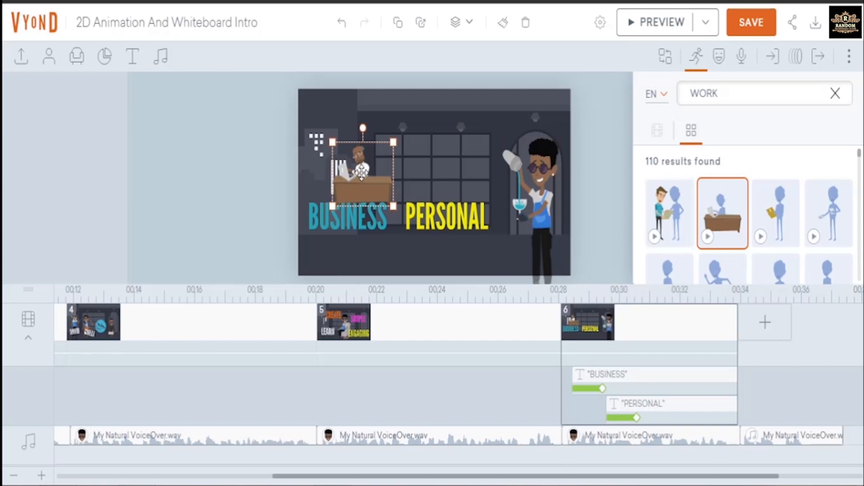
pyautogui.moveTo(363, 170); pyautogui.dragTo(357, 171)
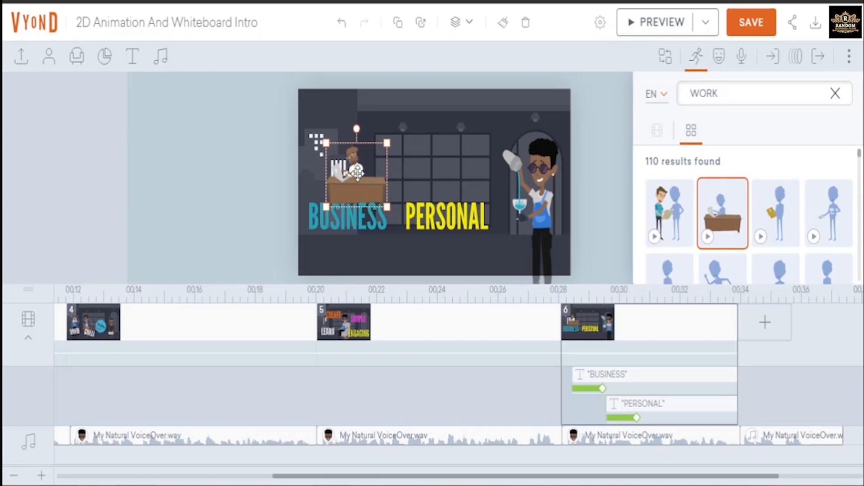
# Give the seated office man the Hand Slide - Lower Right enter effect with a delay of 1.208 s.
pyautogui.click(780, 60)
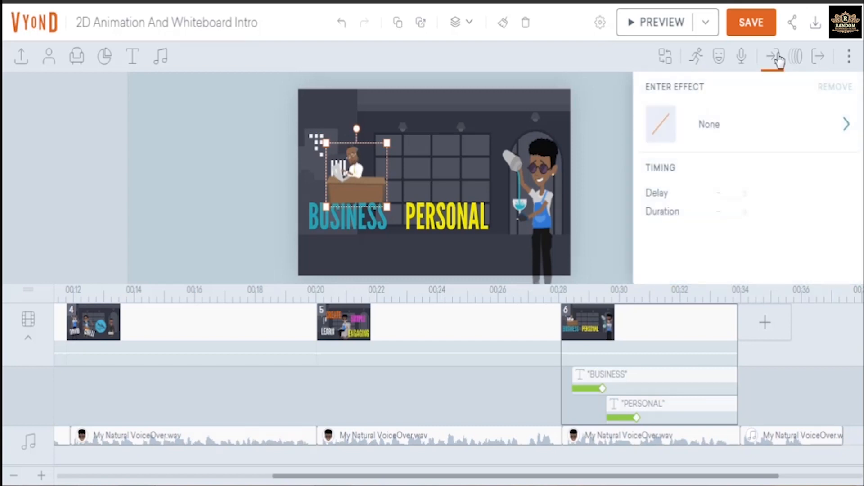
pyautogui.click(734, 133)
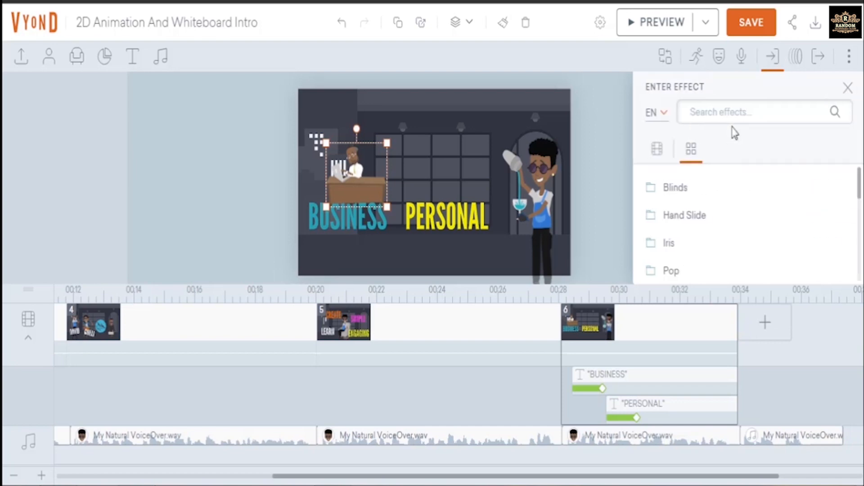
pyautogui.click(690, 224)
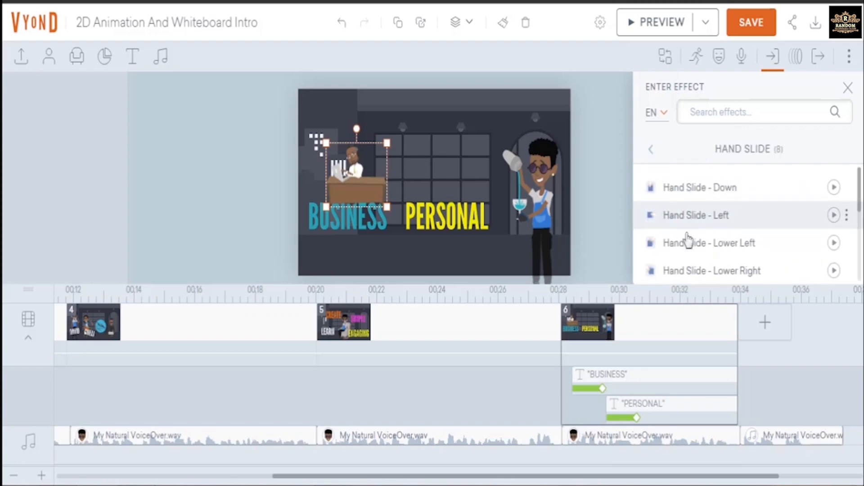
pyautogui.click(680, 272)
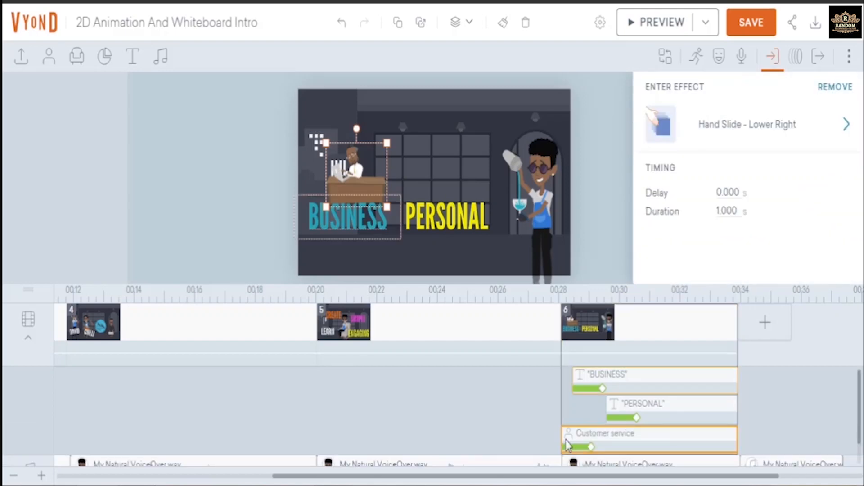
pyautogui.moveTo(563, 436)
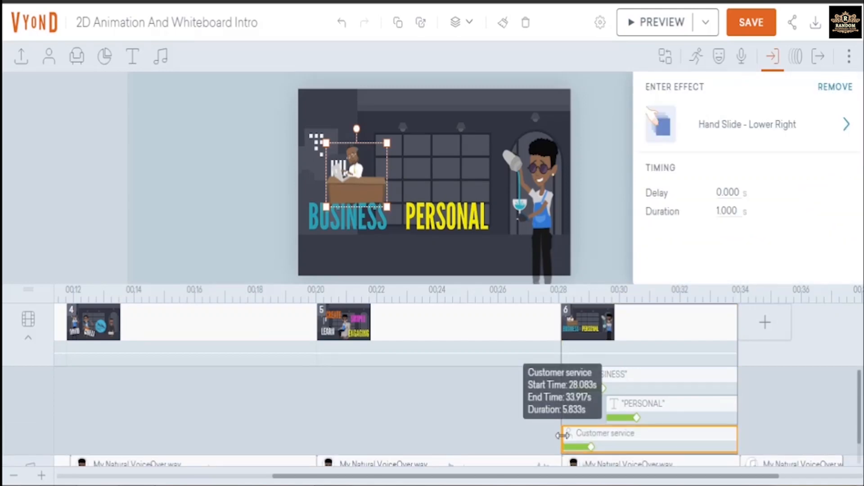
pyautogui.moveTo(563, 435); pyautogui.dragTo(603, 388)
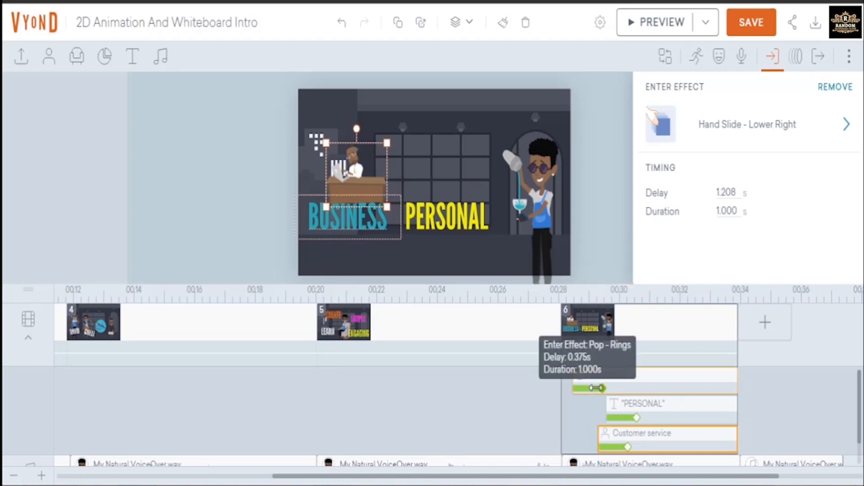
# Slightly shorten the BUSINESS text's enter effect to end as the office man starts, and delay the PERSONAL text to 2.333 s.
pyautogui.moveTo(596, 387); pyautogui.dragTo(597, 388)
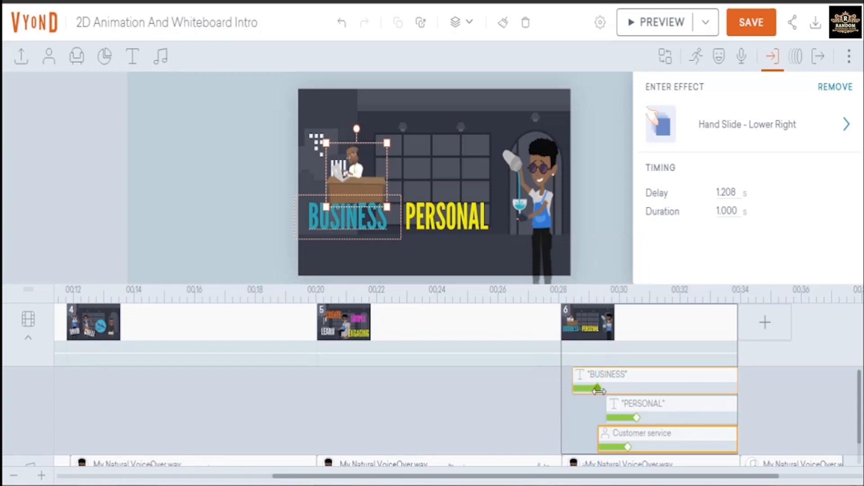
pyautogui.click(609, 408)
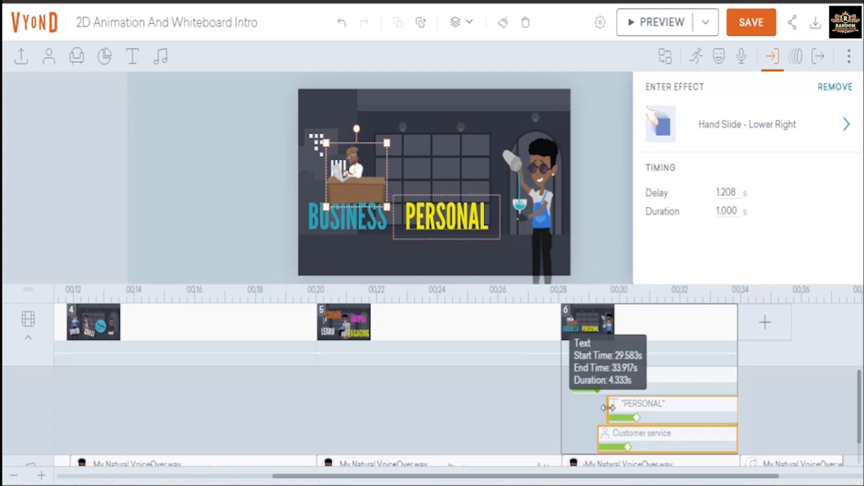
pyautogui.moveTo(607, 408); pyautogui.dragTo(631, 406)
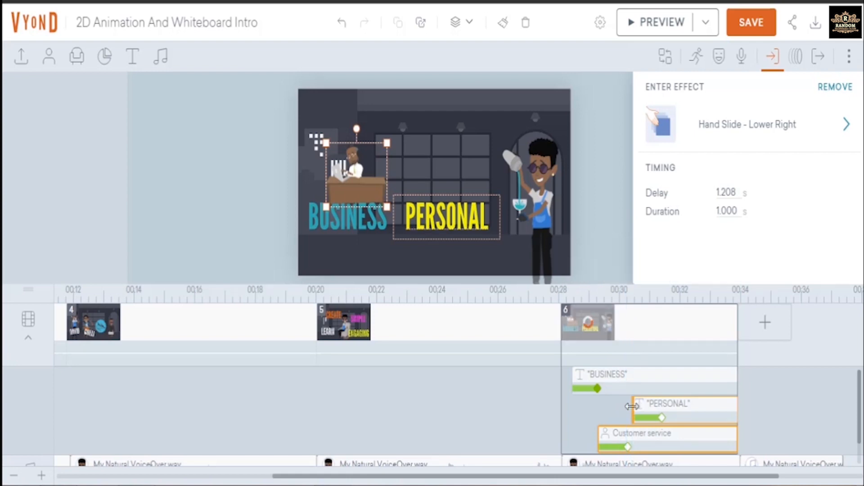
pyautogui.click(708, 405)
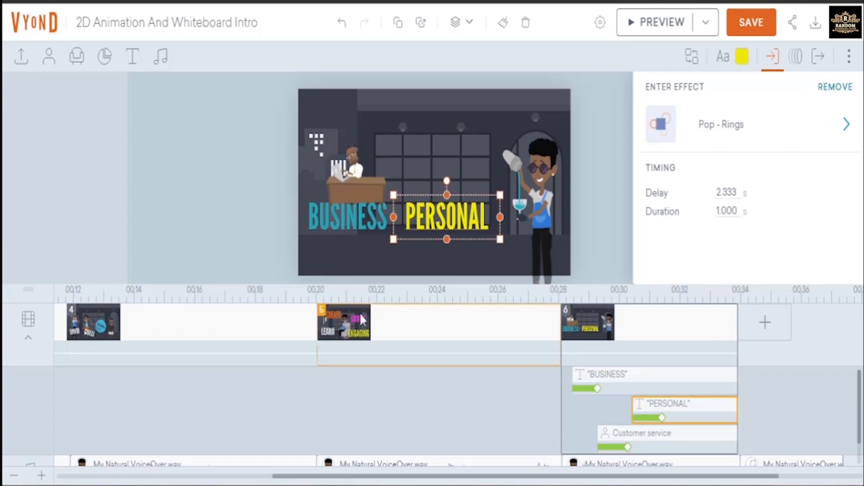
# Examine the Whiteboard Animation characters in the Holidays & Costumes category for one suited to the PERSONAL text.
pyautogui.click(49, 66)
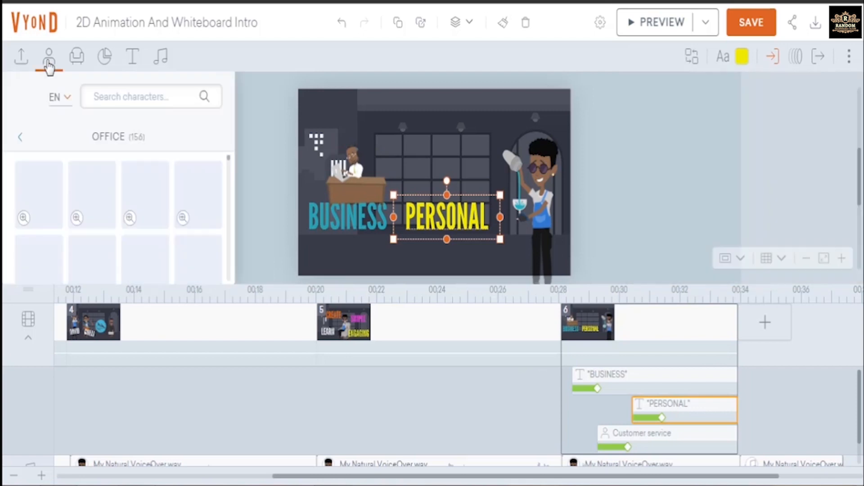
pyautogui.click(20, 137)
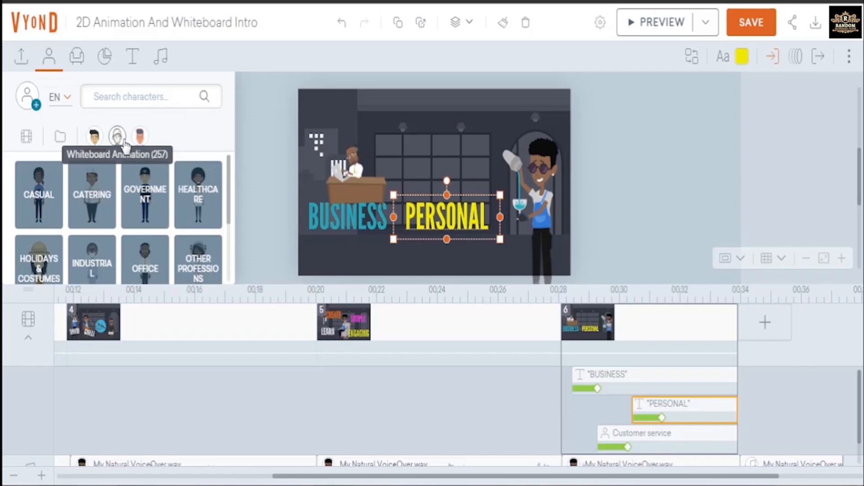
pyautogui.click(123, 143)
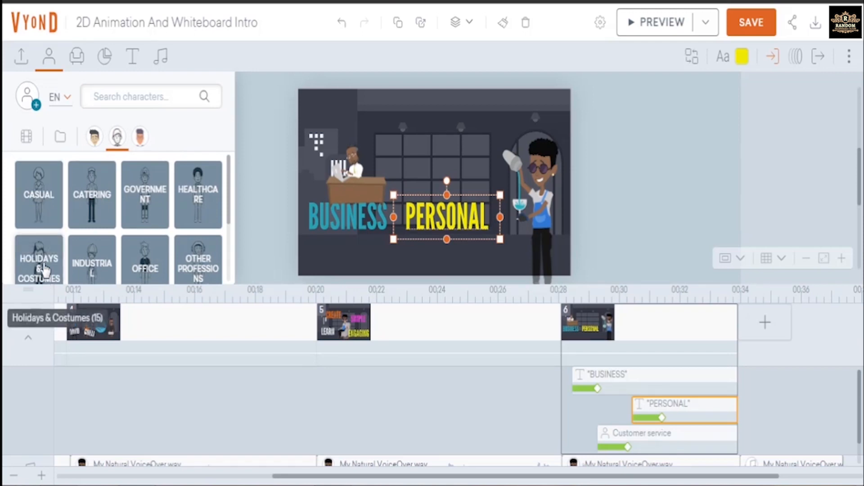
pyautogui.click(40, 269)
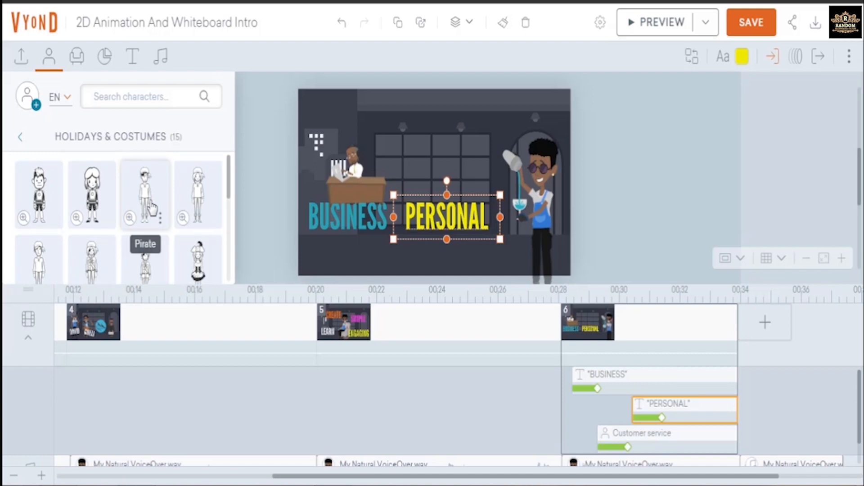
pyautogui.scroll(-2, 150, 208)
pyautogui.scroll(-2, 151, 208)
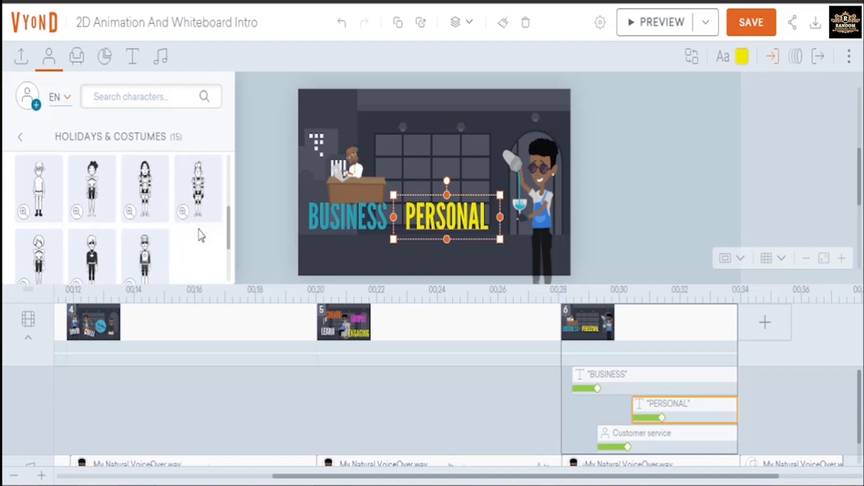
pyautogui.scroll(4, 120, 241)
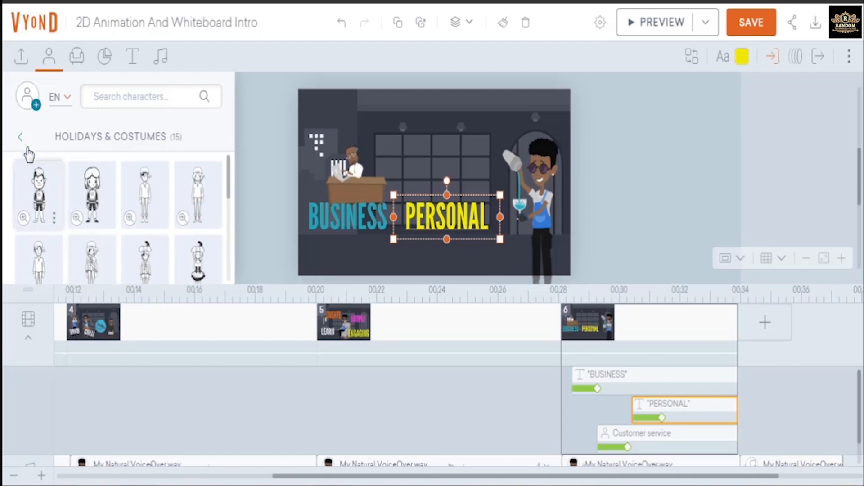
pyautogui.click(19, 137)
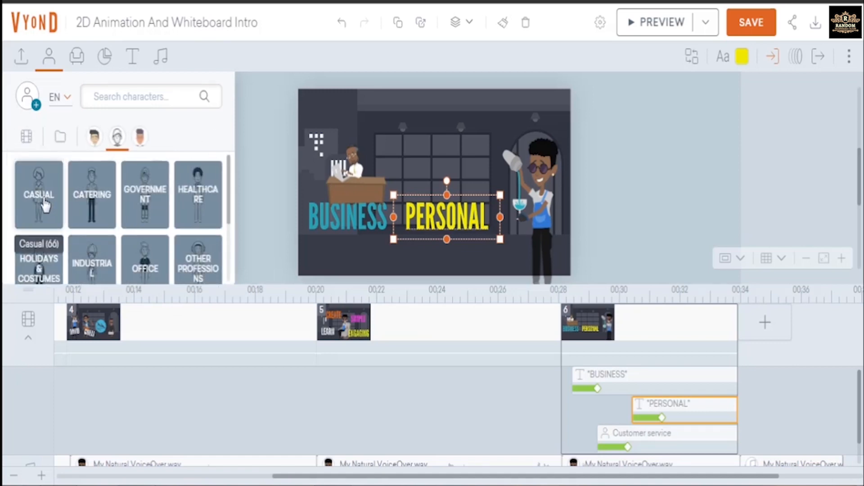
# Add the short-haired Casual whiteboard woman in a black tank top, shrunk slightly and placed over the PERSONAL text.
pyautogui.click(45, 204)
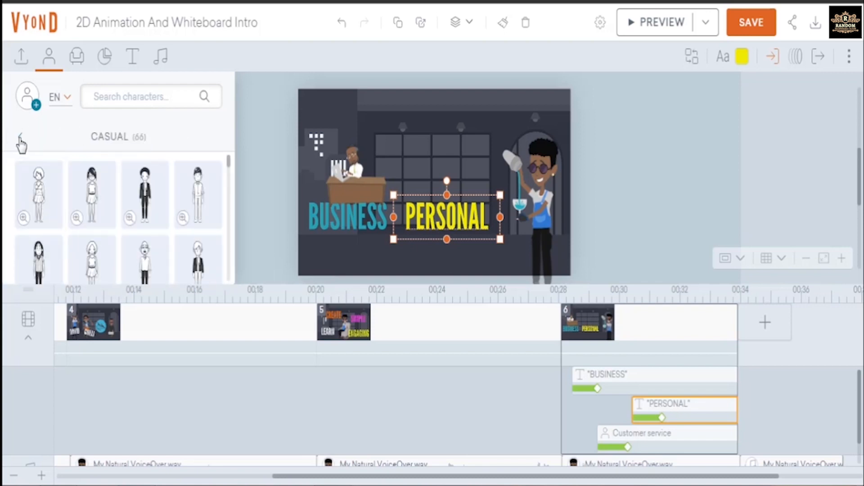
pyautogui.click(20, 139)
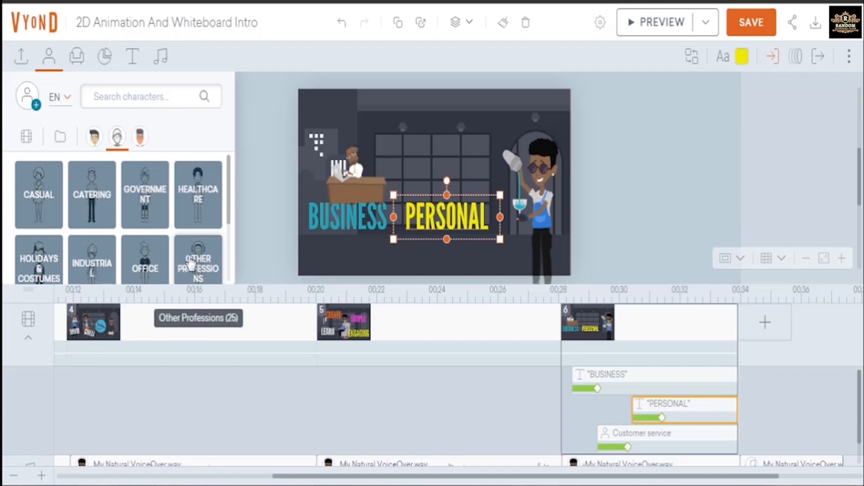
pyautogui.click(33, 198)
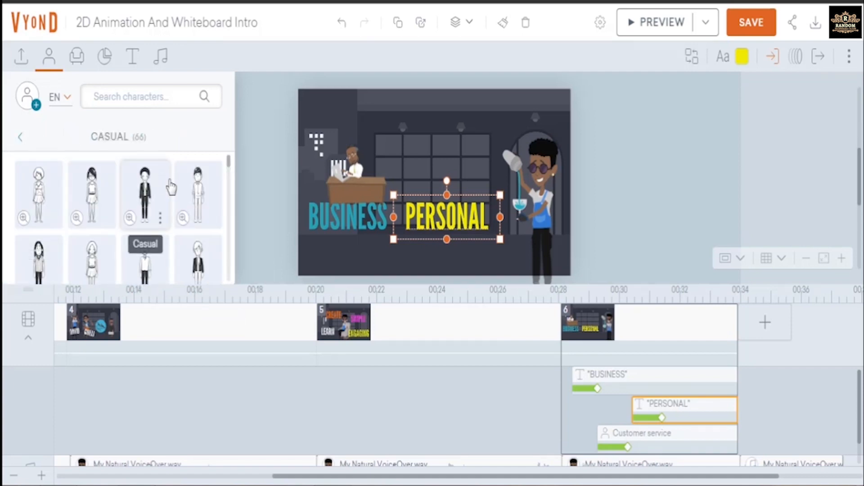
pyautogui.scroll(-2, 171, 186)
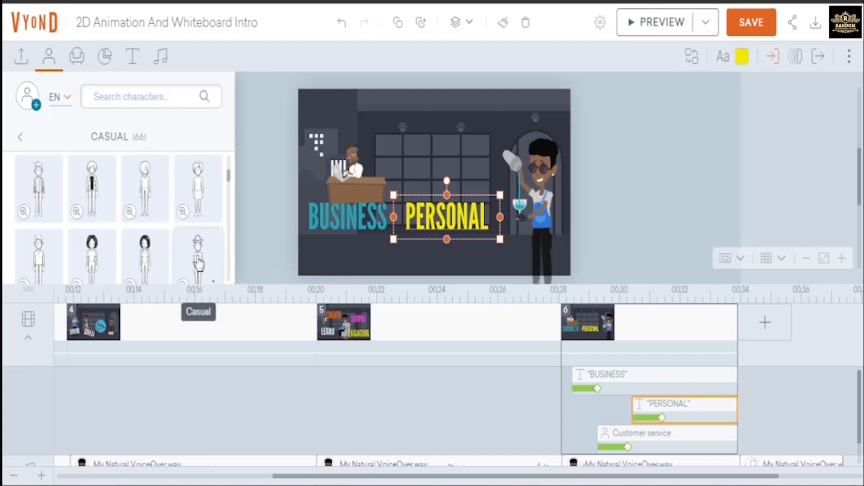
pyautogui.scroll(-1, 199, 264)
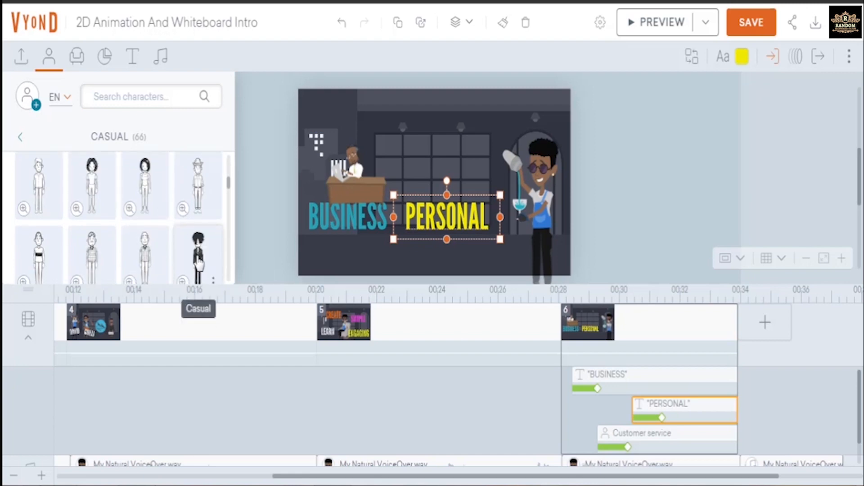
pyautogui.scroll(-1, 198, 263)
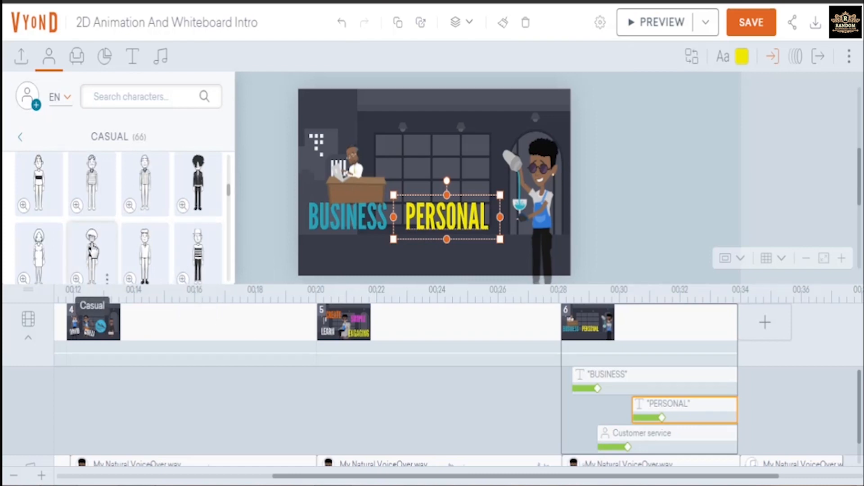
pyautogui.click(92, 250)
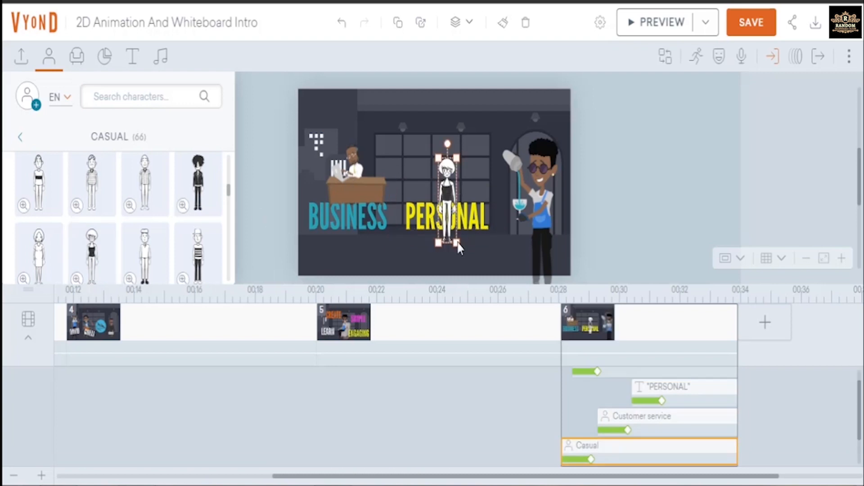
pyautogui.moveTo(455, 240); pyautogui.dragTo(454, 233)
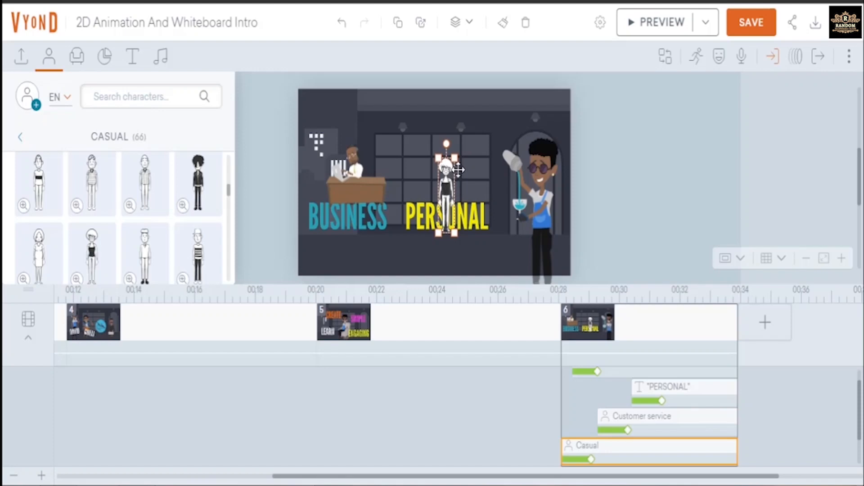
pyautogui.moveTo(447, 188); pyautogui.dragTo(466, 174)
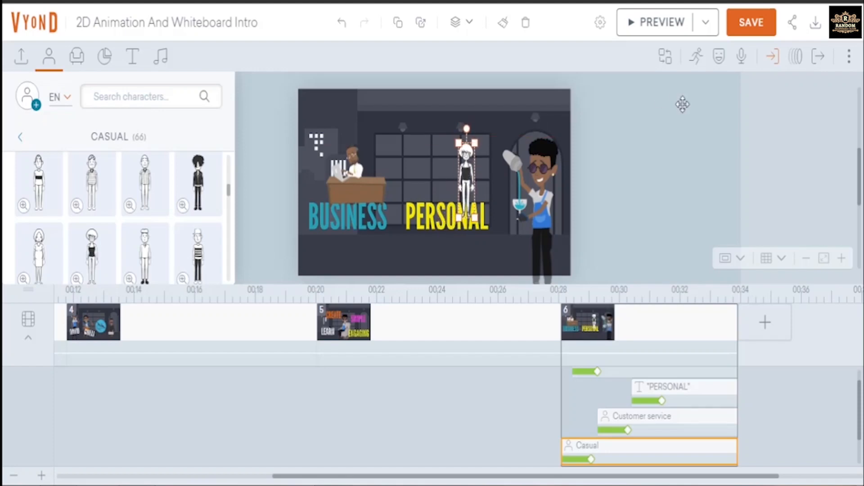
# Give the whiteboard woman the guitar-playing action from Art & Music and move her just above the PERSONAL text.
pyautogui.click(695, 59)
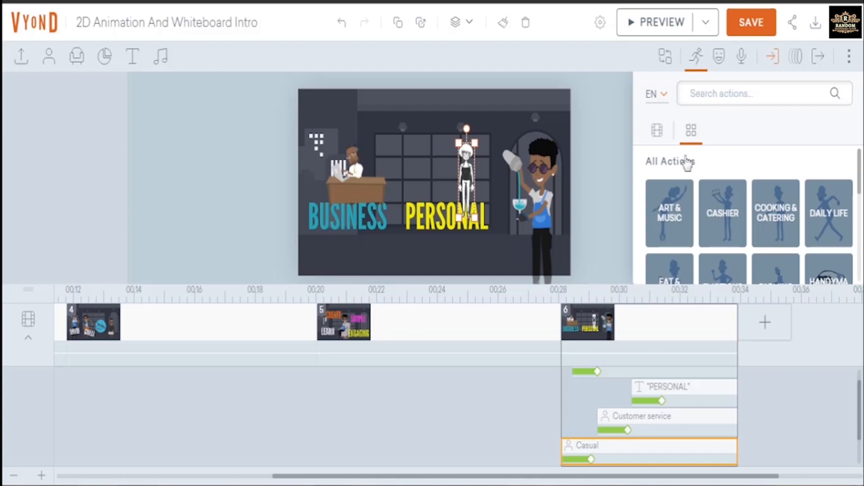
pyautogui.click(673, 198)
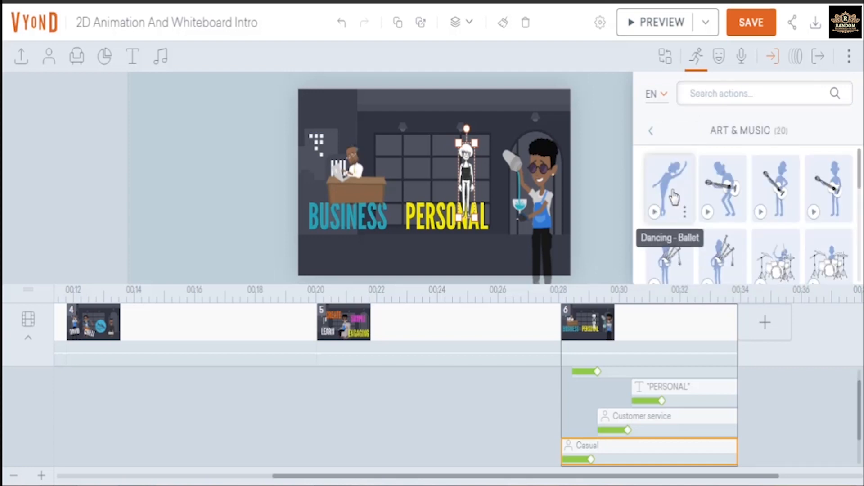
pyautogui.click(708, 213)
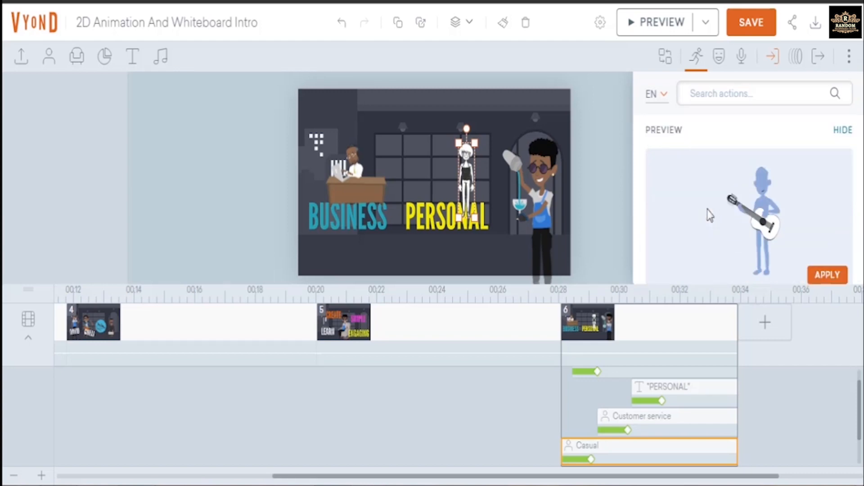
pyautogui.click(831, 282)
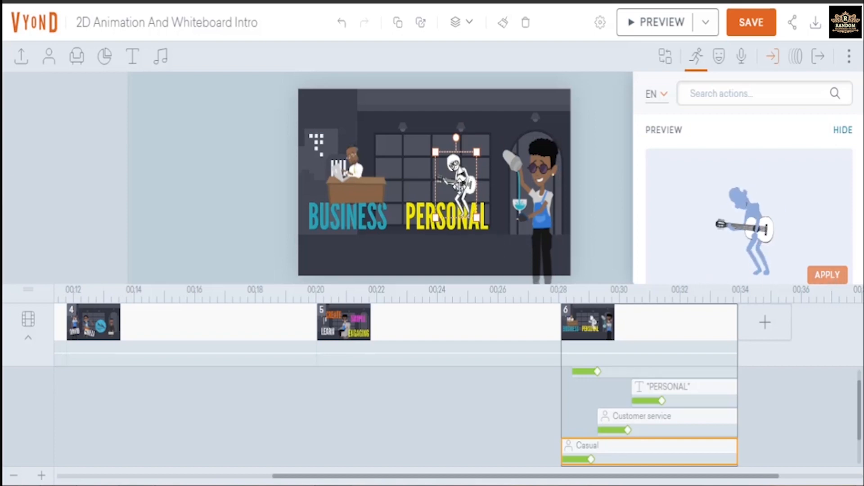
pyautogui.moveTo(460, 187)
pyautogui.mouseDown()
pyautogui.moveTo(472, 176)
pyautogui.moveTo(457, 171)
pyautogui.mouseUp()
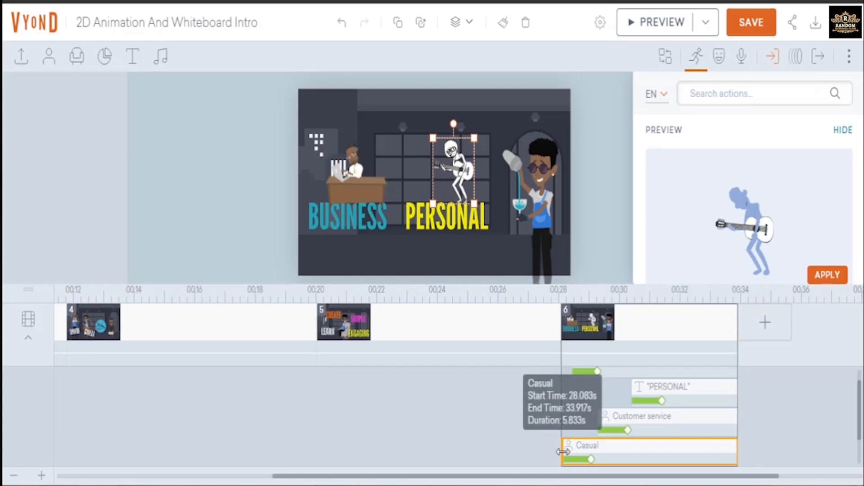
# Start the guitar player at about 31.3 s, right after a slightly shortened PERSONAL enter effect, and preview the scene.
pyautogui.moveTo(565, 452); pyautogui.dragTo(658, 446)
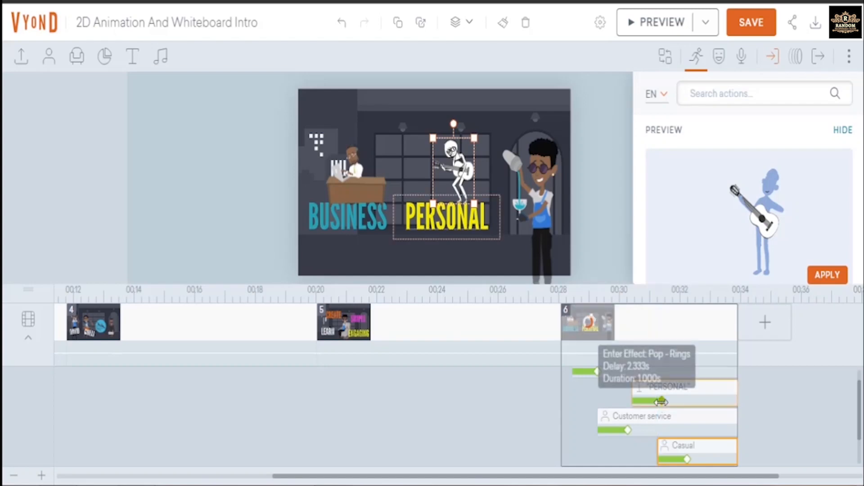
pyautogui.moveTo(660, 401); pyautogui.dragTo(654, 400)
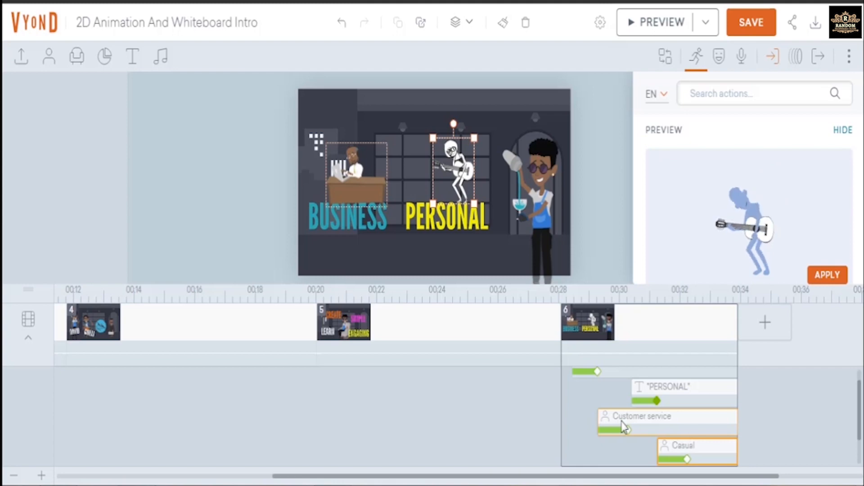
pyautogui.click(657, 31)
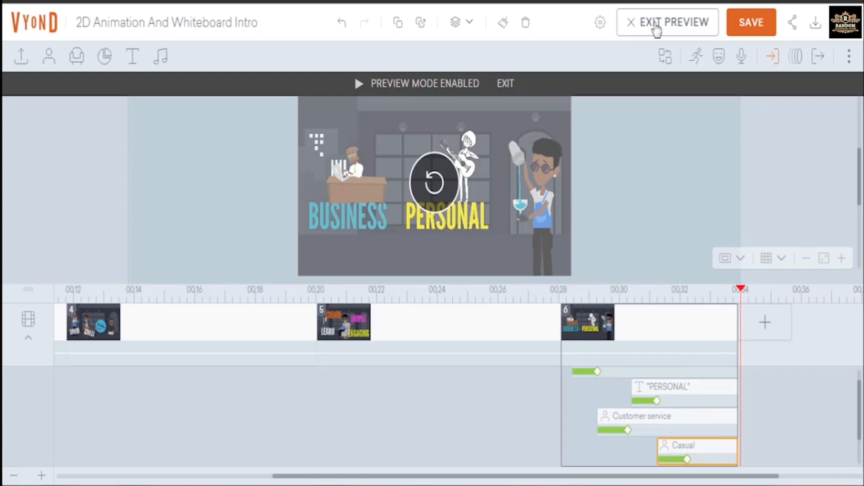
pyautogui.click(656, 31)
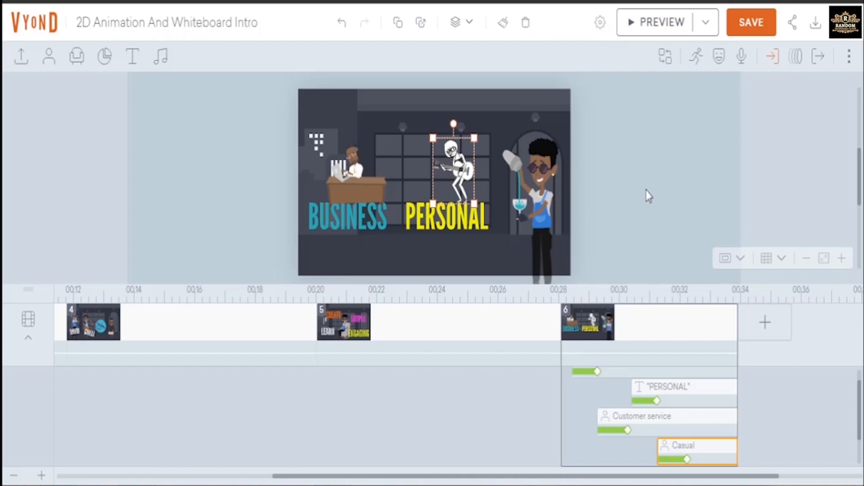
# Add a plain title text to scene 6 and colour it orange-red (#F6300C).
pyautogui.click(132, 63)
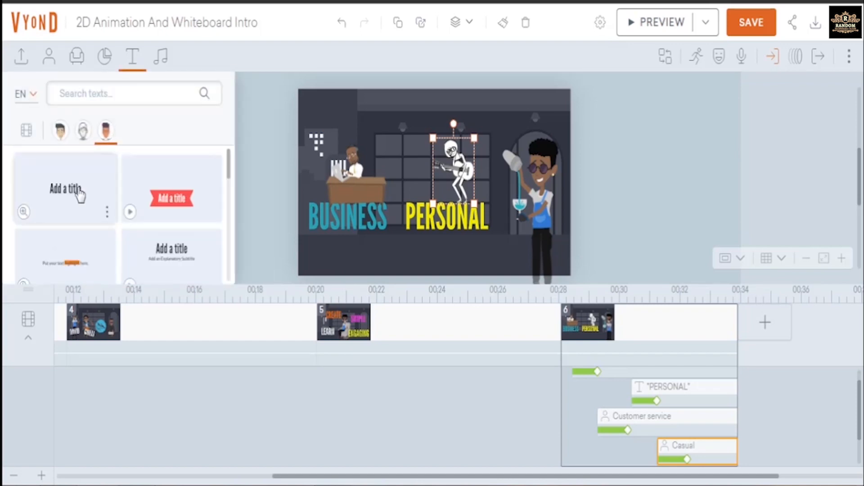
pyautogui.click(80, 194)
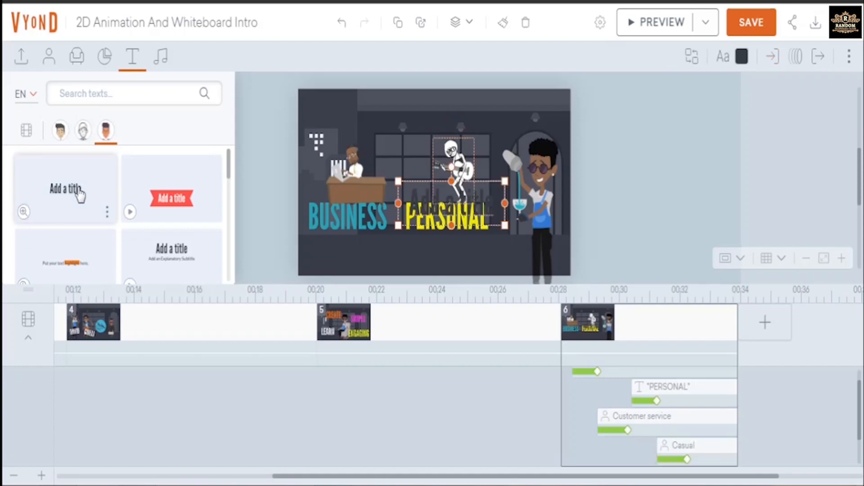
pyautogui.click(742, 57)
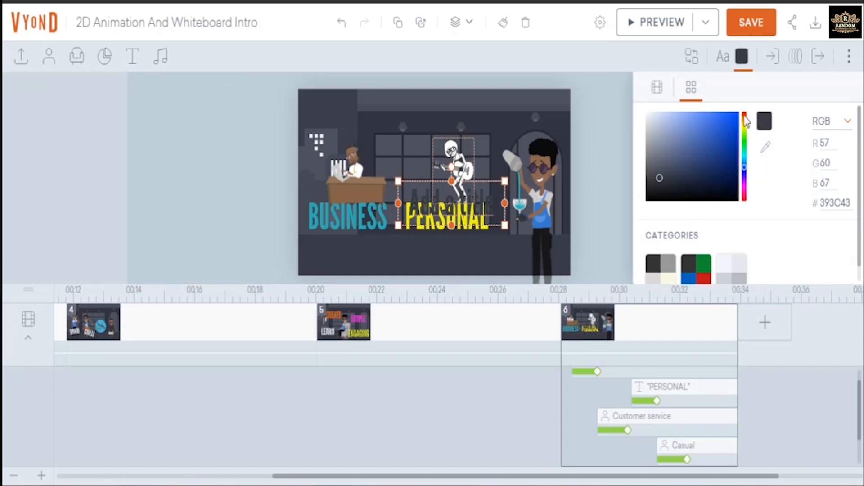
pyautogui.click(745, 119)
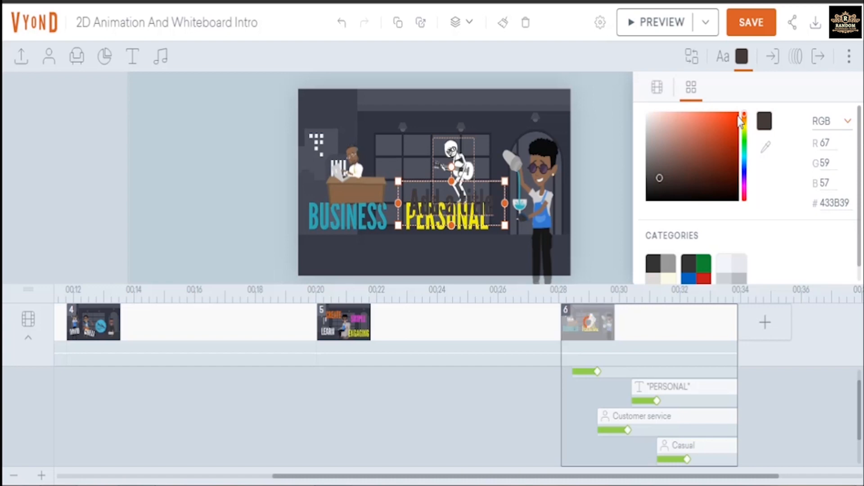
pyautogui.click(736, 117)
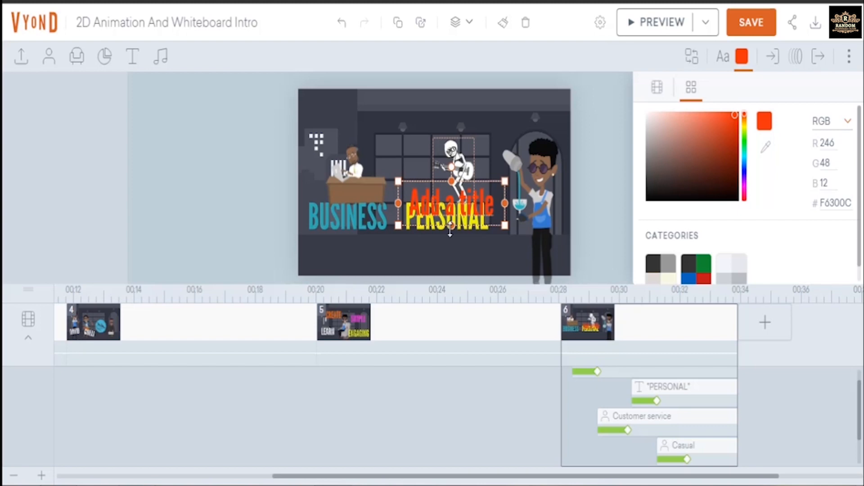
# Replace the new title's placeholder wording with "ENROL NOW!" in all capitals.
pyautogui.doubleClick(416, 196)
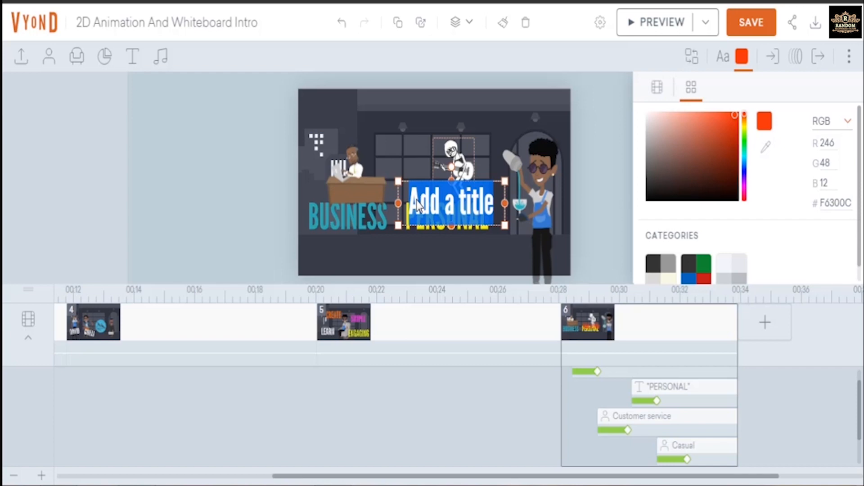
pyautogui.write('Enrol')
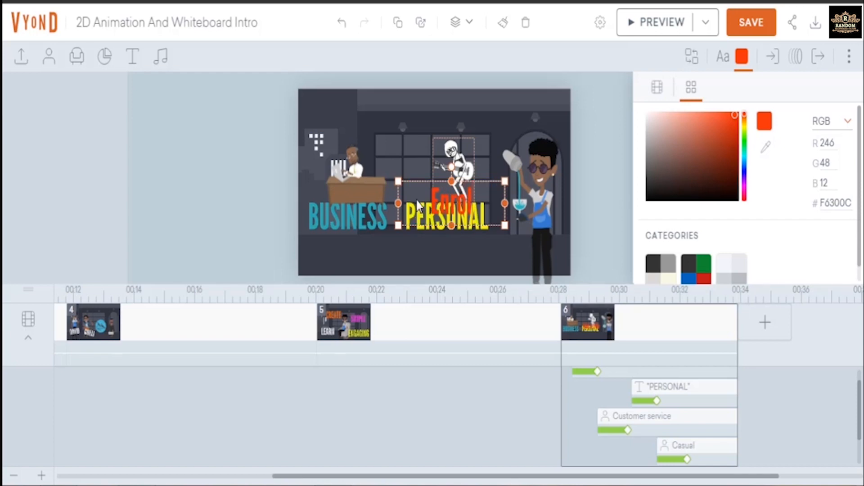
pyautogui.write(' N')
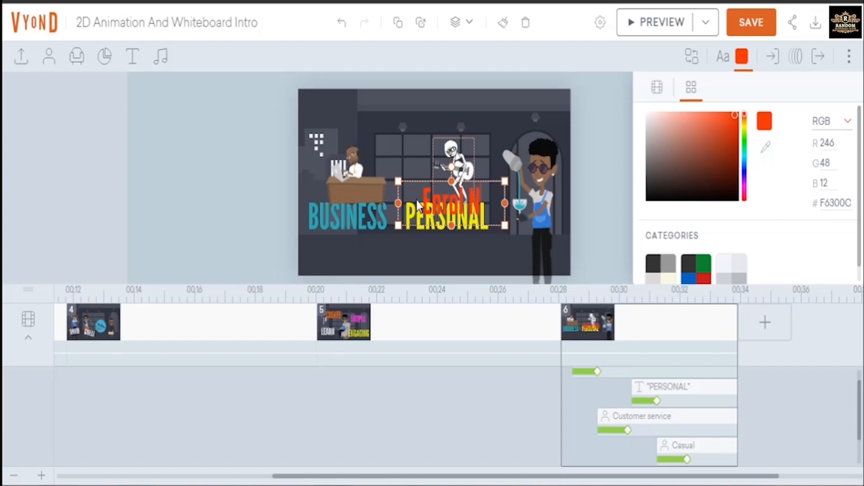
pyautogui.write('OW!')
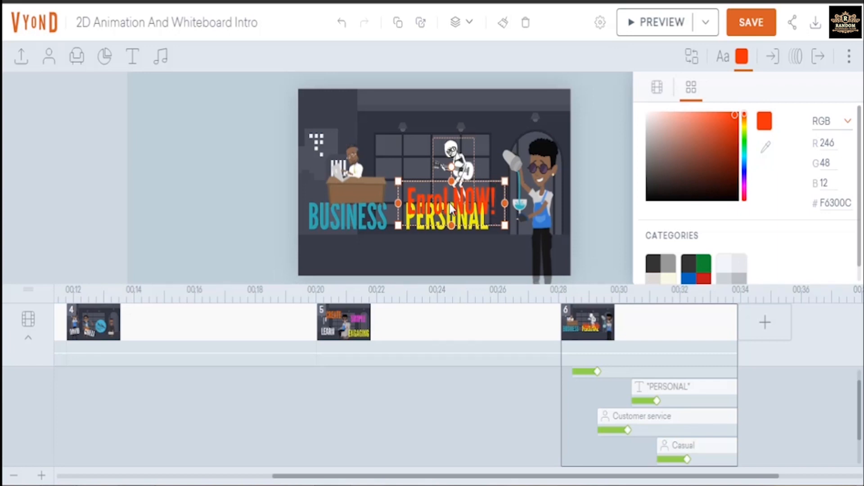
pyautogui.press('BackSpace')
pyautogui.press('BackSpace')
pyautogui.press('BackSpace')
pyautogui.press('BackSpace')
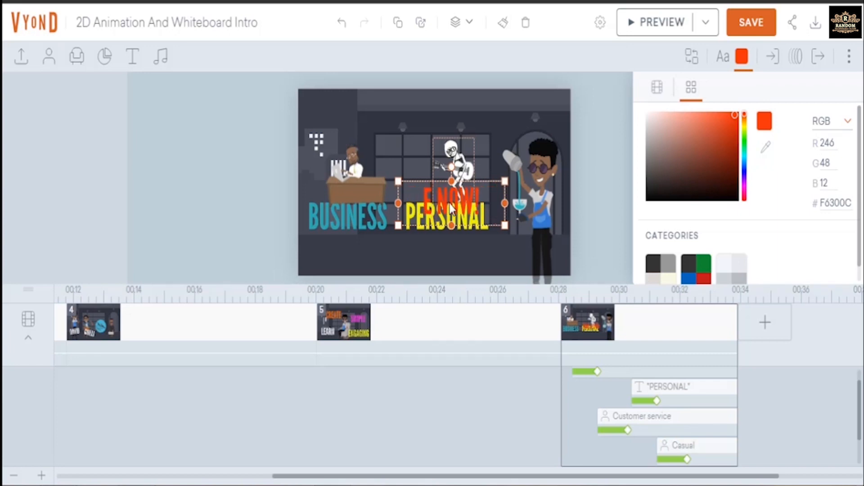
pyautogui.write('nrol')
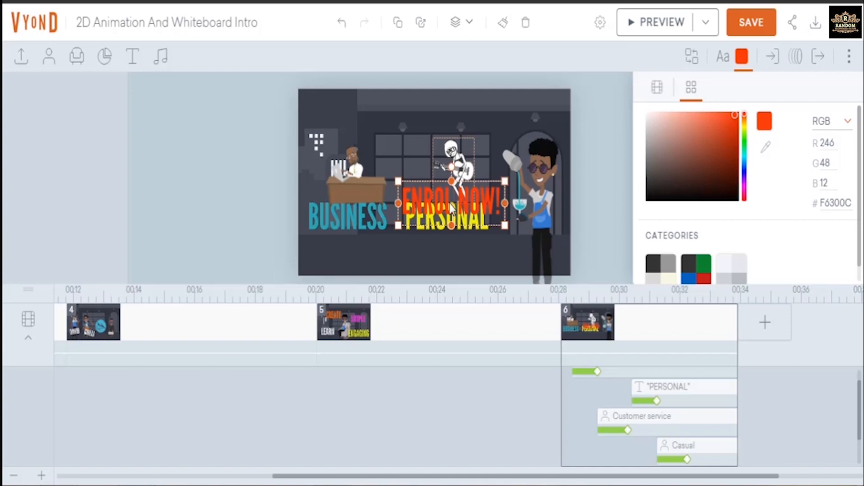
pyautogui.click(590, 149)
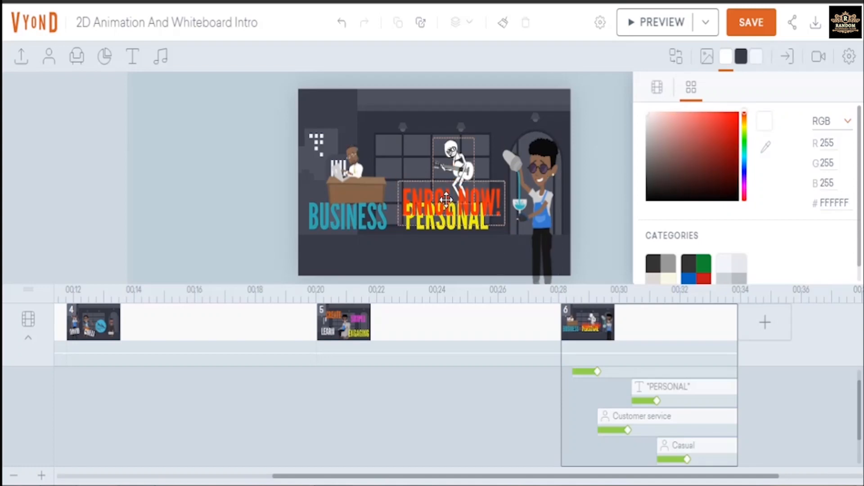
# Move the ENROL NOW! text centrally below BUSINESS and PERSONAL and recolour it bright red (#FB0202).
pyautogui.click(419, 198)
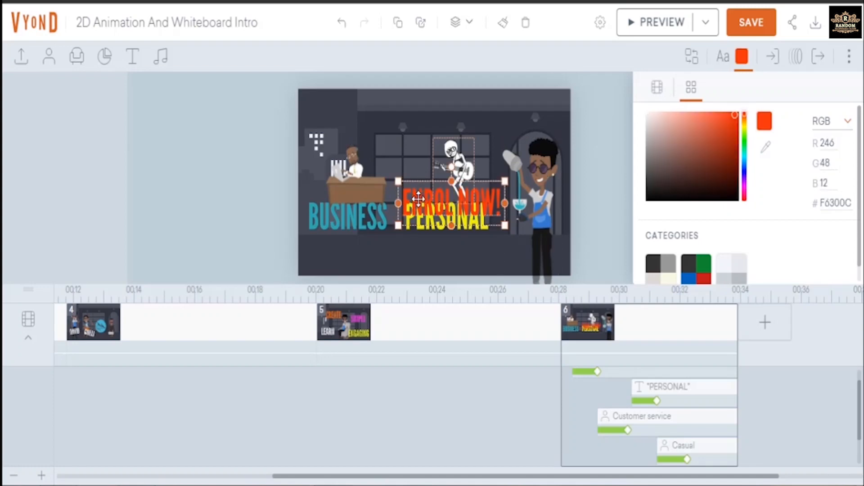
pyautogui.moveTo(419, 198); pyautogui.dragTo(380, 251)
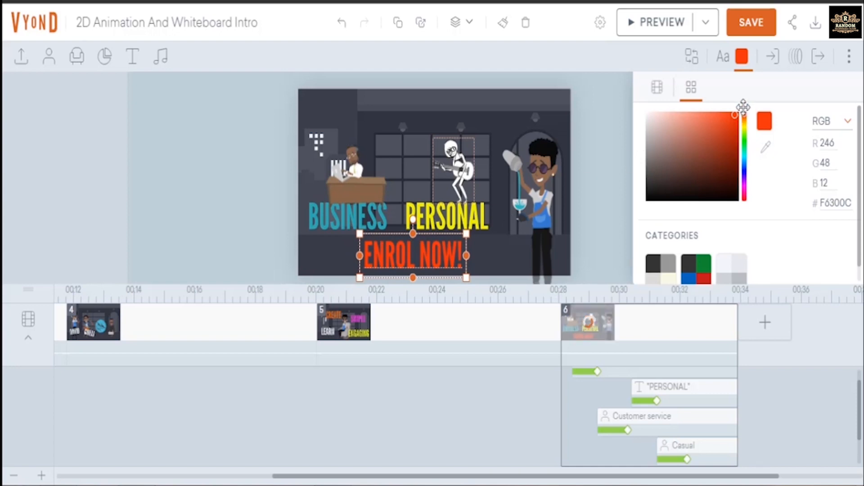
pyautogui.moveTo(737, 118); pyautogui.dragTo(739, 113)
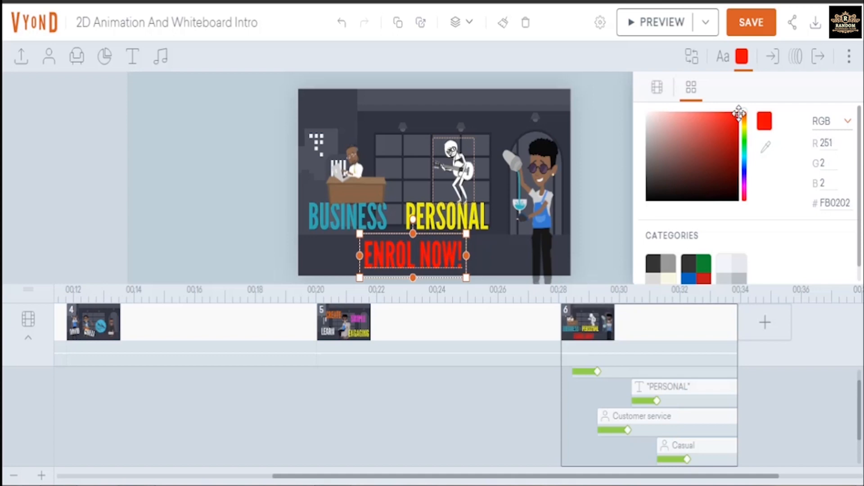
# Give the ENROL NOW! text the Pop - Dots enter effect.
pyautogui.click(775, 57)
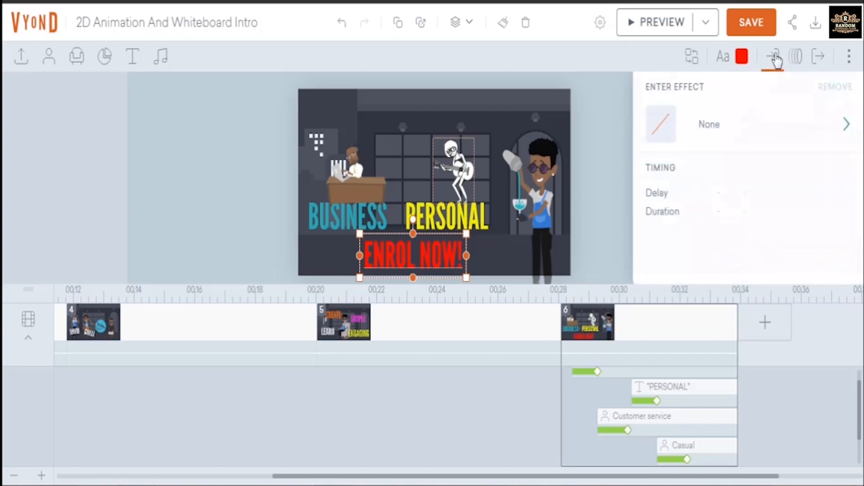
pyautogui.click(721, 130)
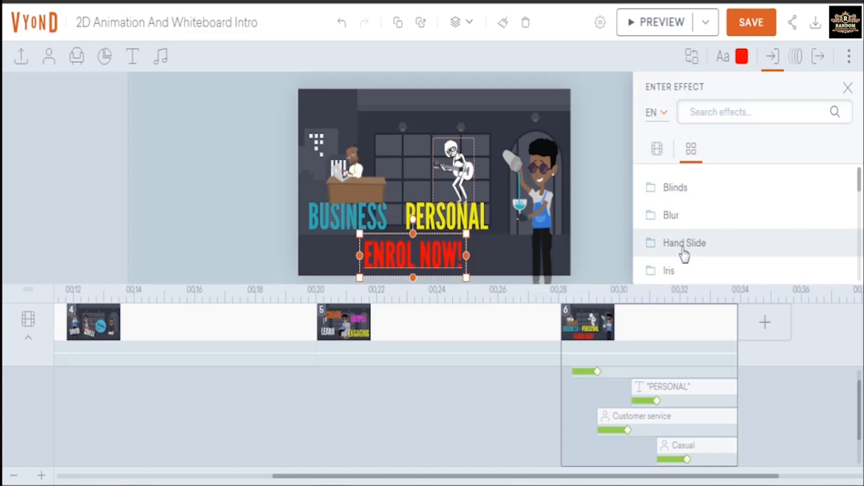
pyautogui.scroll(-2, 683, 255)
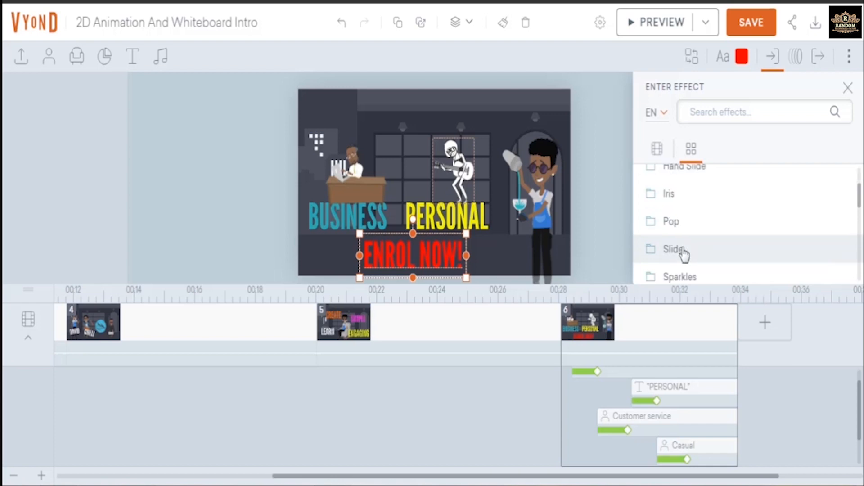
pyautogui.click(672, 222)
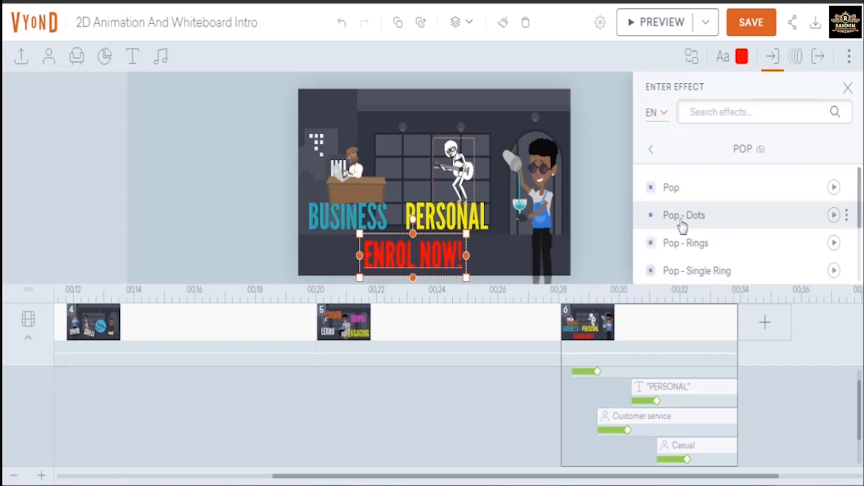
pyautogui.click(683, 219)
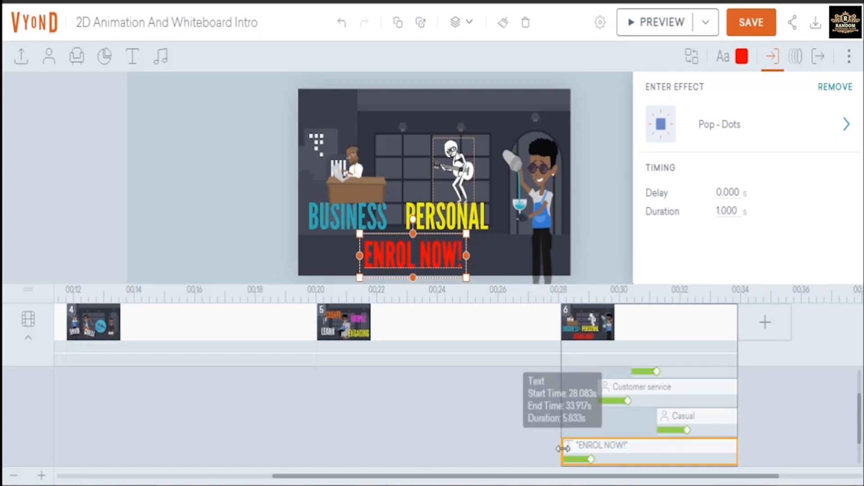
# Start the ENROL NOW! text at about 32.4 s, after the guitar player's enter effect, and preview the scene.
pyautogui.moveTo(563, 449); pyautogui.dragTo(692, 446)
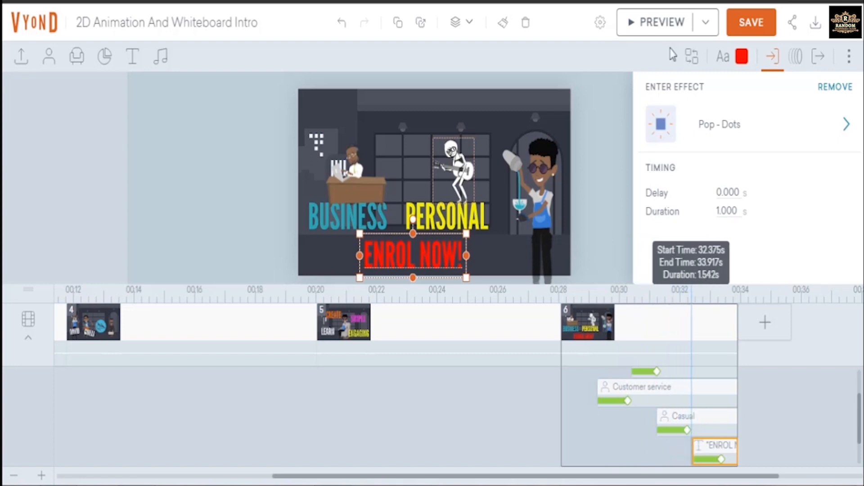
pyautogui.click(658, 25)
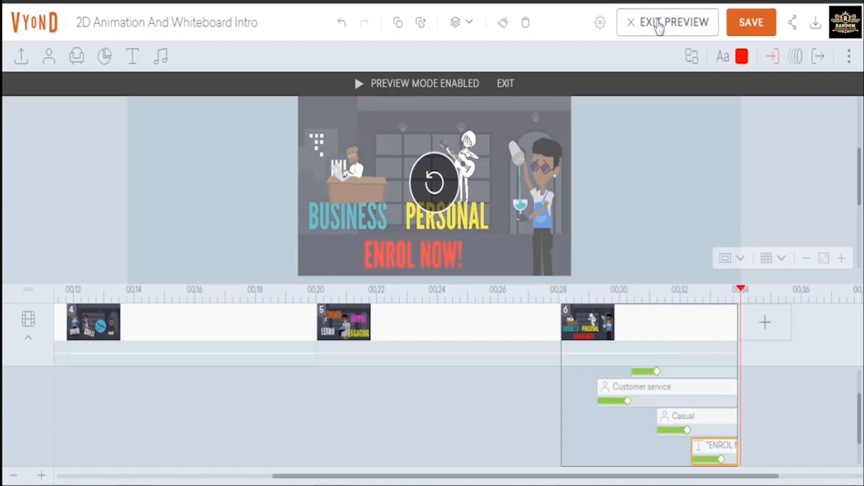
pyautogui.click(658, 23)
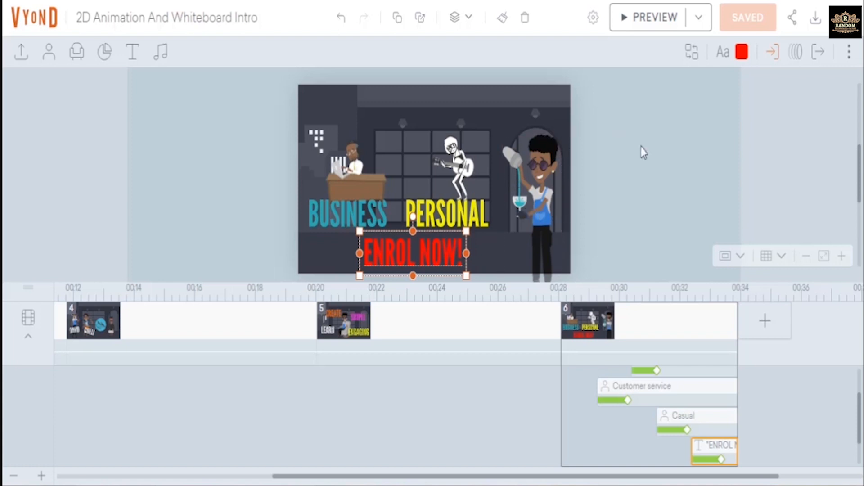
# Add scene 7 over the remaining voice-over, using the Call to action template with the running man and ACT NOW text.
pyautogui.scroll(-3, 643, 152)
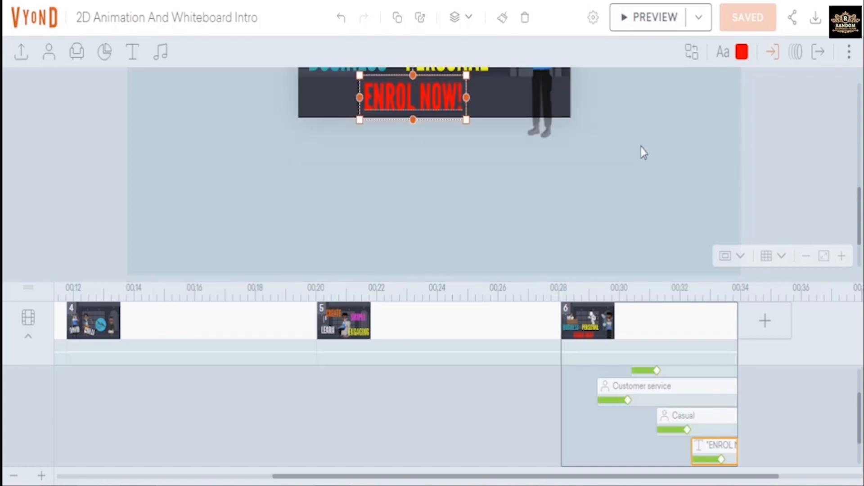
pyautogui.scroll(3, 644, 152)
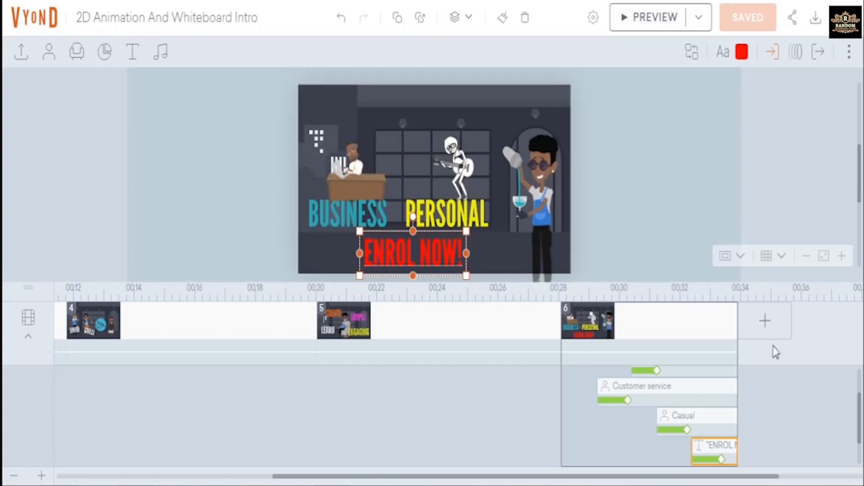
pyautogui.click(785, 432)
pyautogui.scroll(-1, 784, 432)
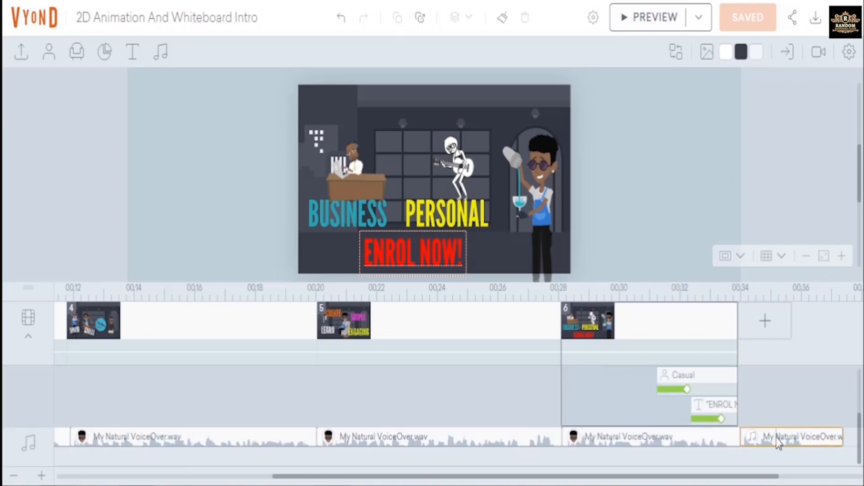
pyautogui.click(765, 322)
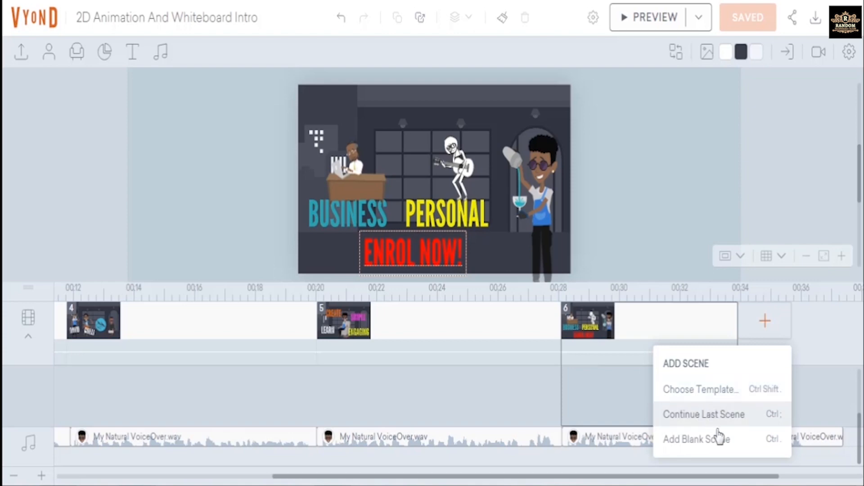
pyautogui.click(716, 396)
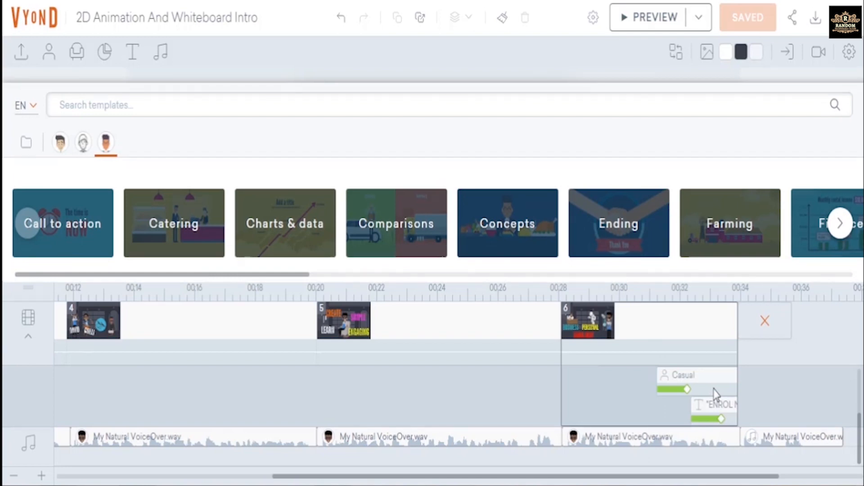
pyautogui.click(72, 230)
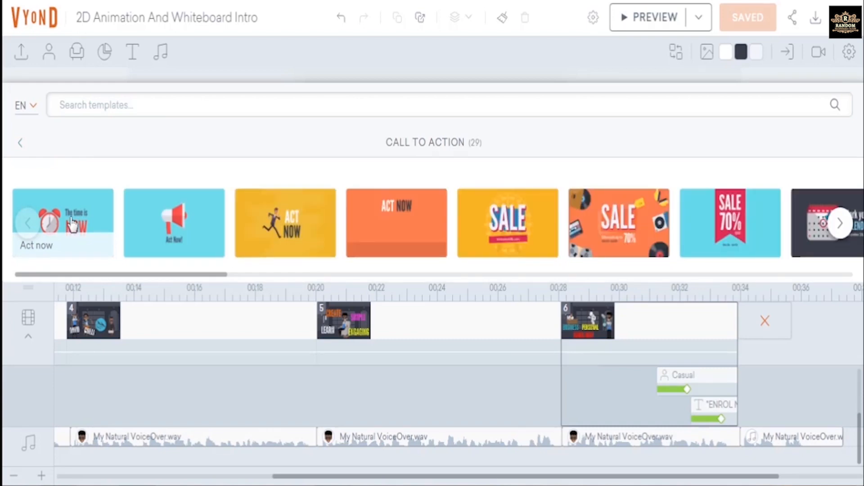
pyautogui.click(292, 228)
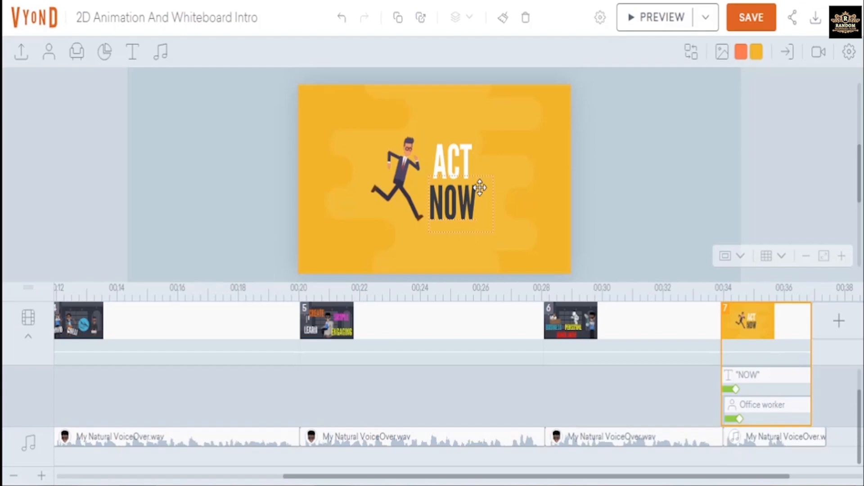
# Replace the word ACT in scene 7 with "SEE YOU" split over two lines.
pyautogui.click(449, 165)
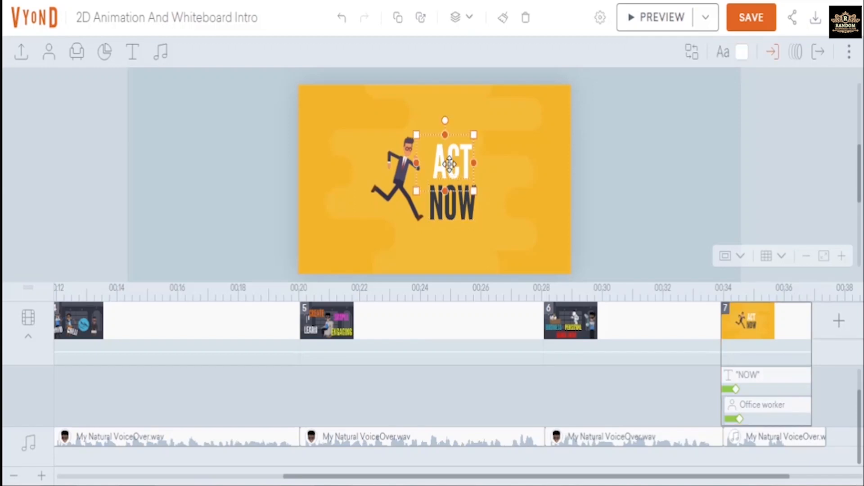
pyautogui.doubleClick(450, 167)
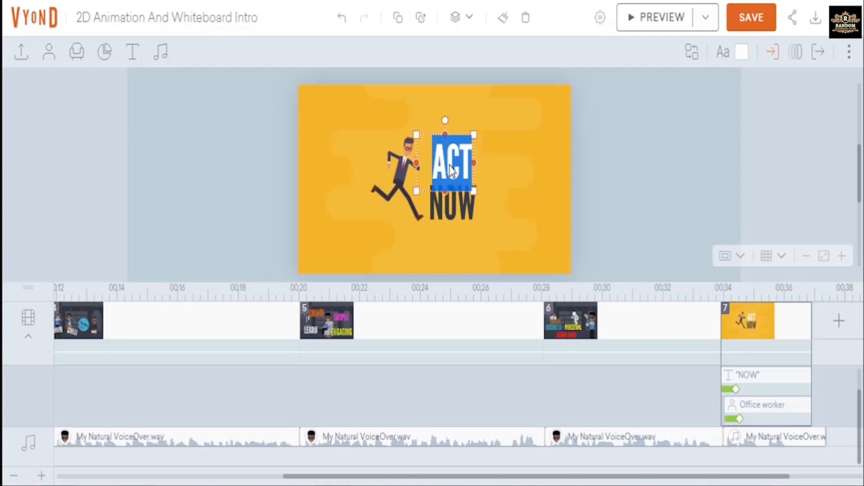
pyautogui.write('S')
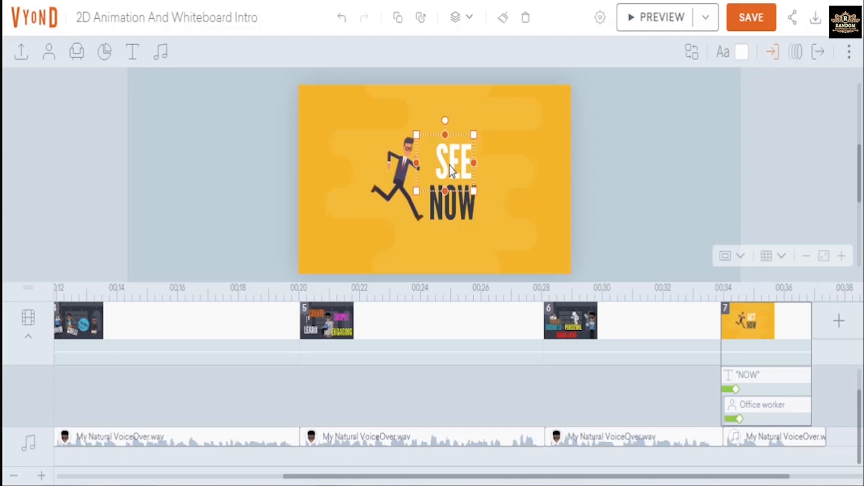
pyautogui.write('EE')
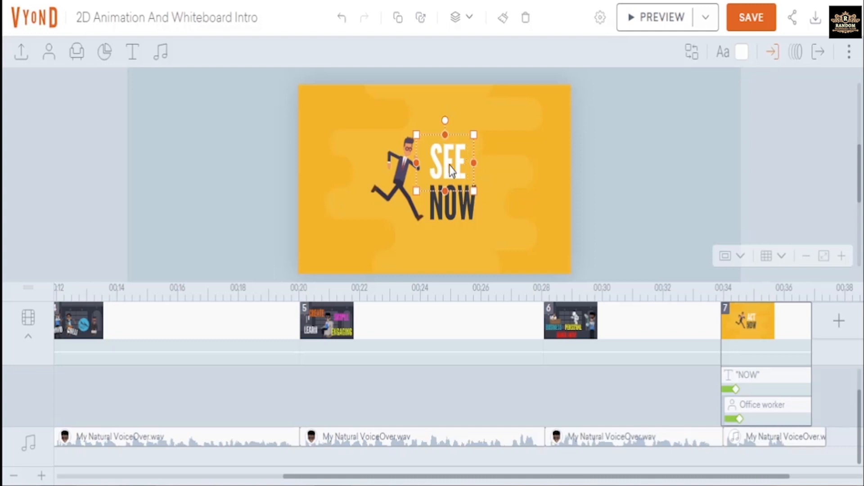
pyautogui.press('Return')
pyautogui.write('YOU')
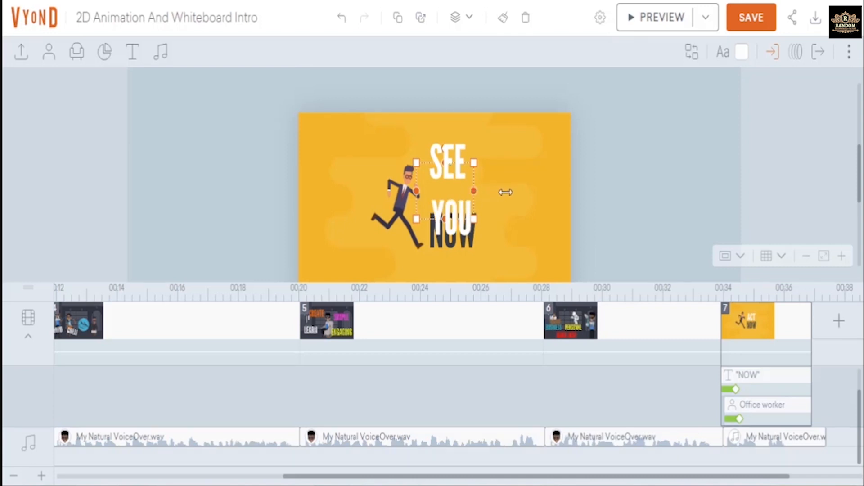
# Retype "SEE YOU" in scene 7's white text and widen its text box so both words fit on one line.
pyautogui.click(485, 192)
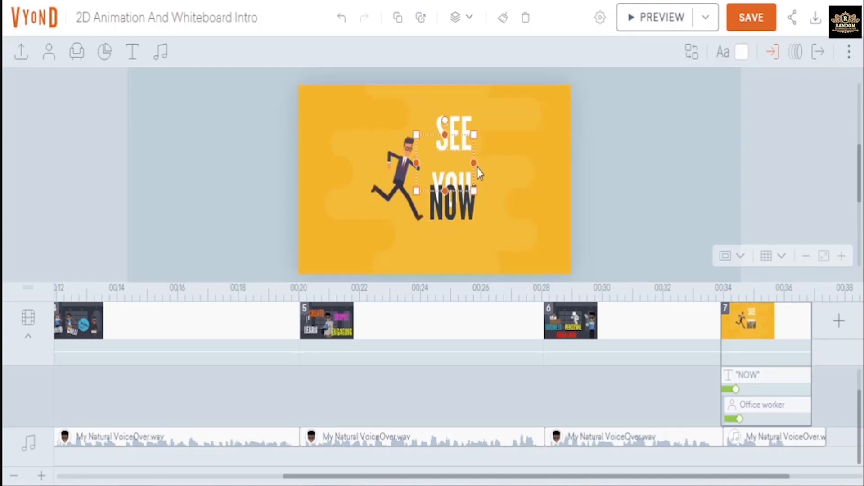
pyautogui.hotkey('ctrl', 'z')
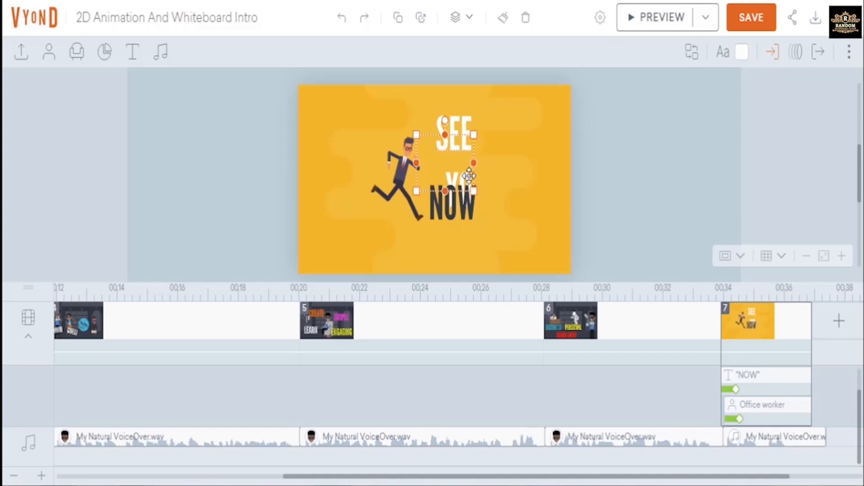
pyautogui.doubleClick(469, 178)
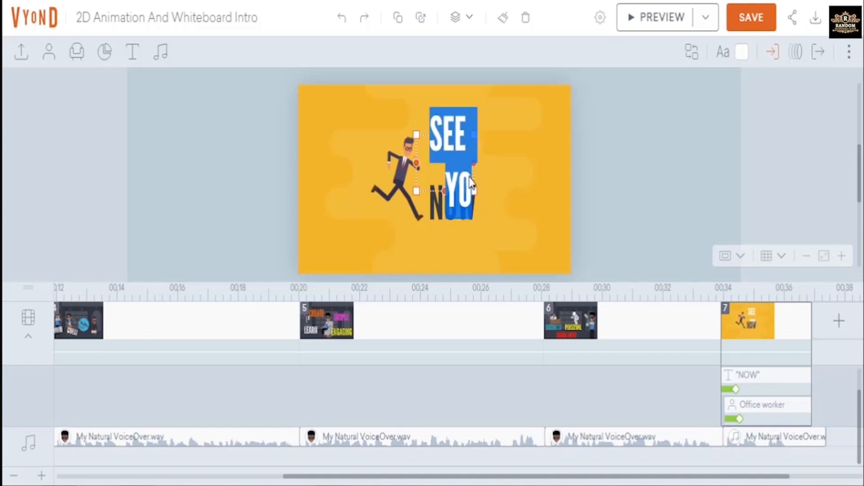
pyautogui.write('SEE ')
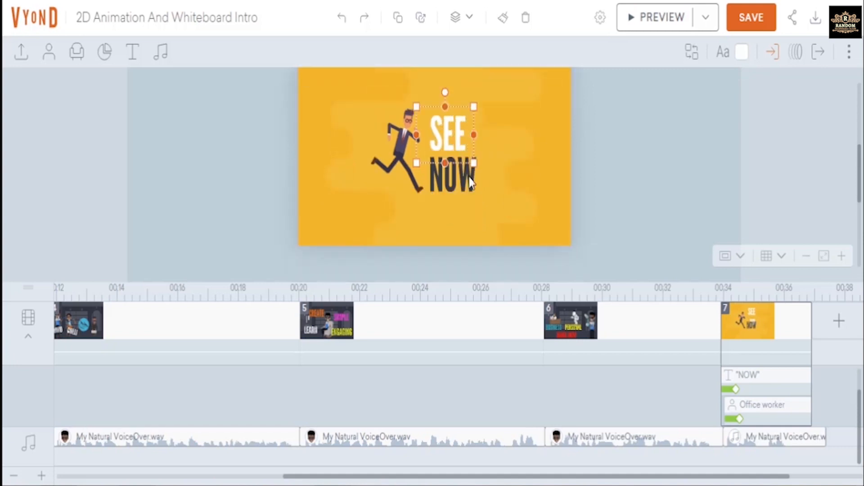
pyautogui.write('YOU')
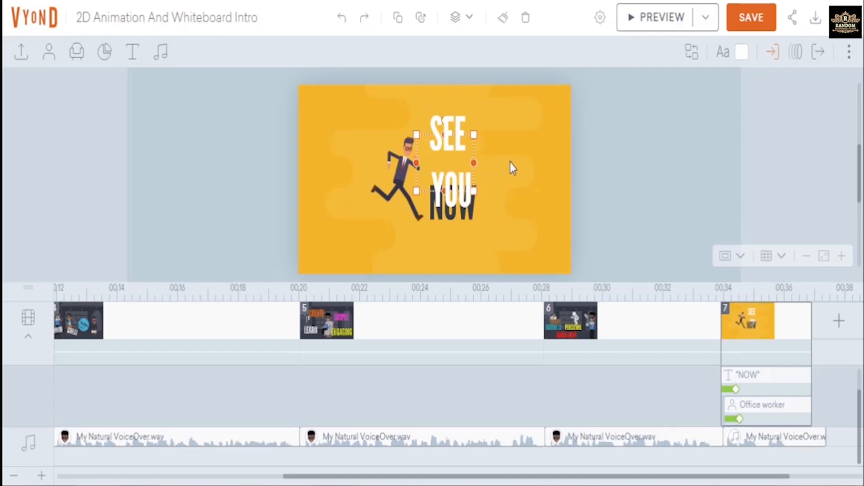
pyautogui.click(472, 160)
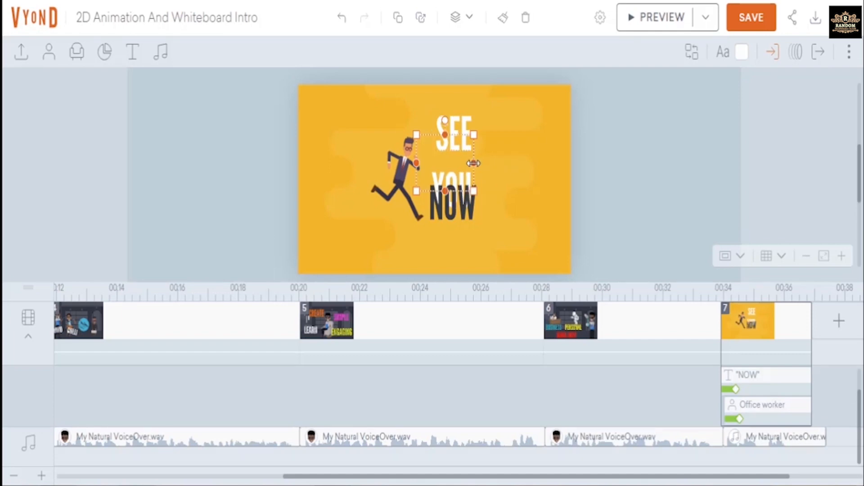
pyautogui.moveTo(472, 163); pyautogui.dragTo(514, 160)
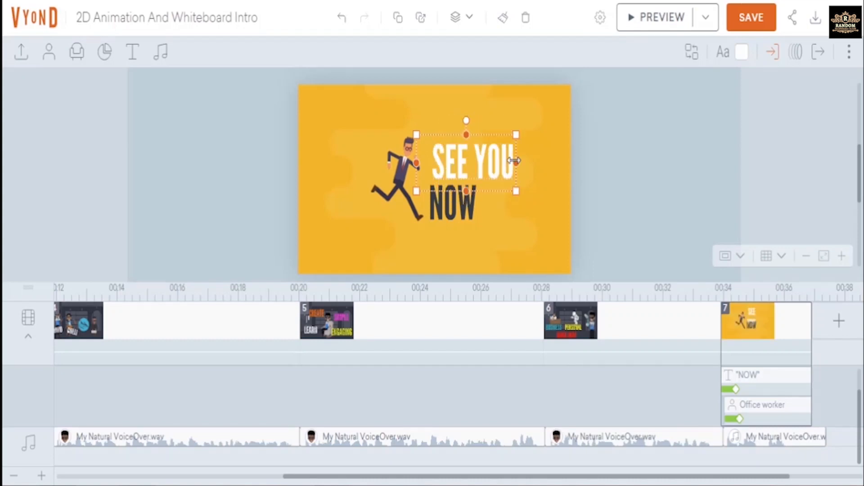
# Replace NOW with "INSIDE", fit its text box to one line, and align it under the right end of SEE YOU.
pyautogui.click(457, 201)
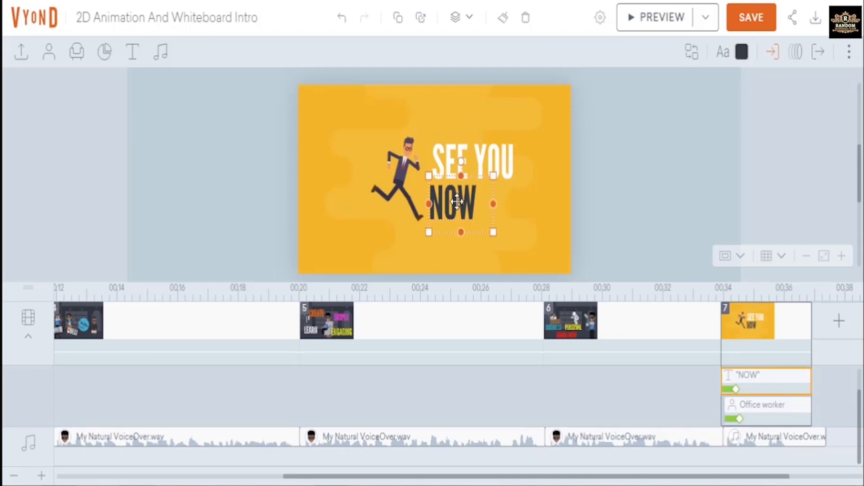
pyautogui.doubleClick(457, 203)
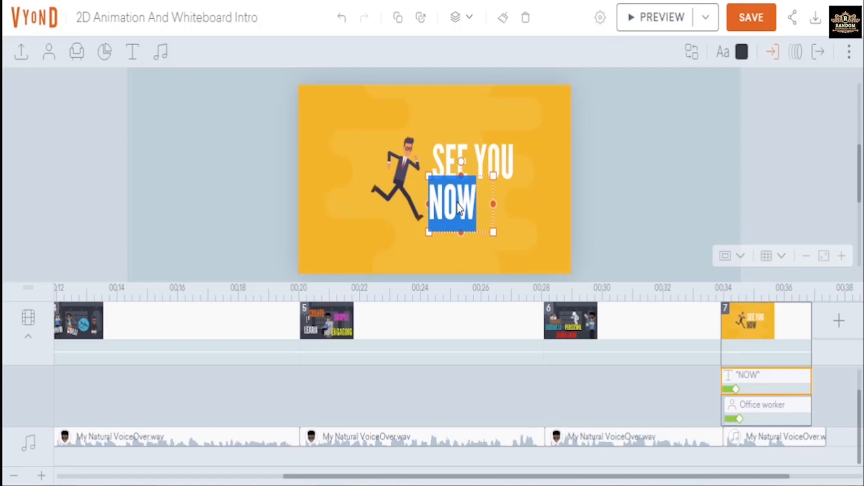
pyautogui.write('INSIDE')
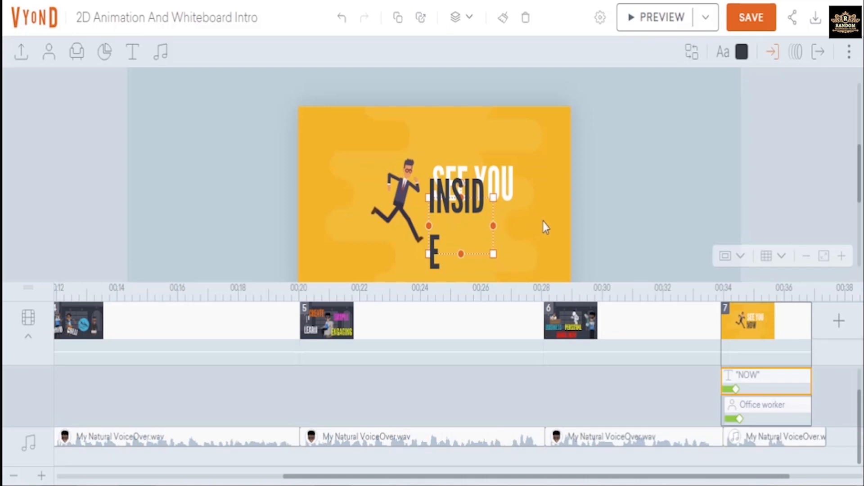
pyautogui.click(493, 226)
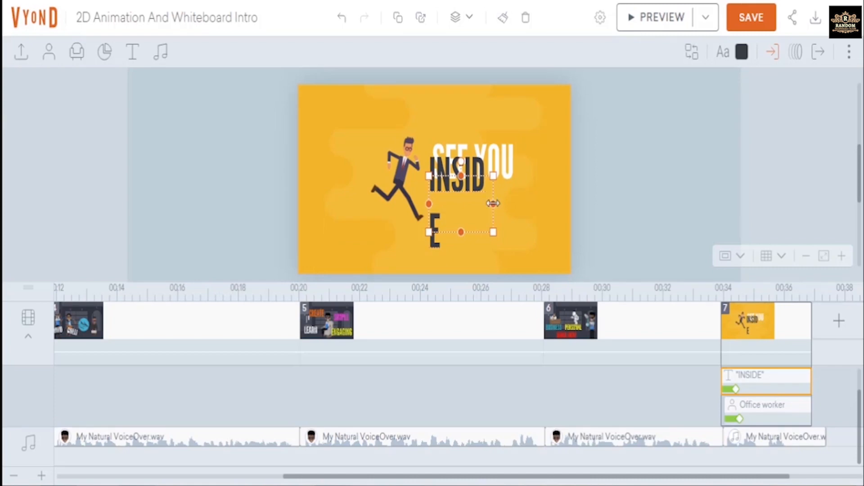
pyautogui.moveTo(493, 203); pyautogui.dragTo(532, 203)
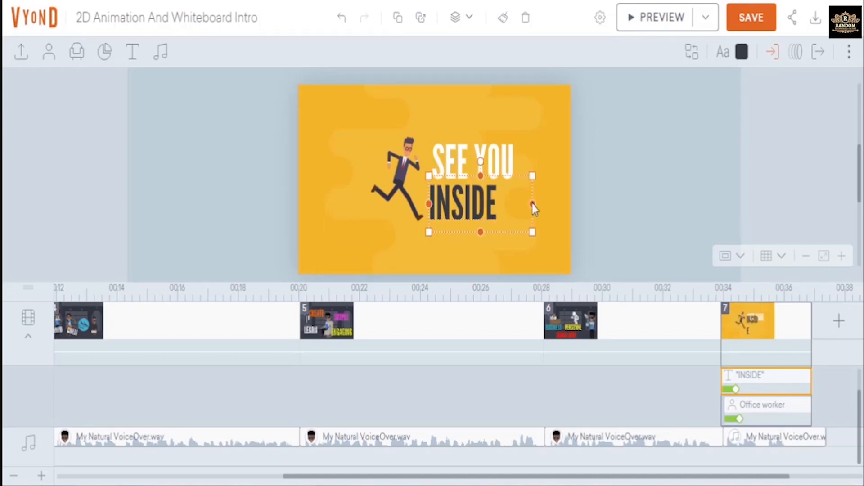
pyautogui.moveTo(532, 204); pyautogui.dragTo(502, 206)
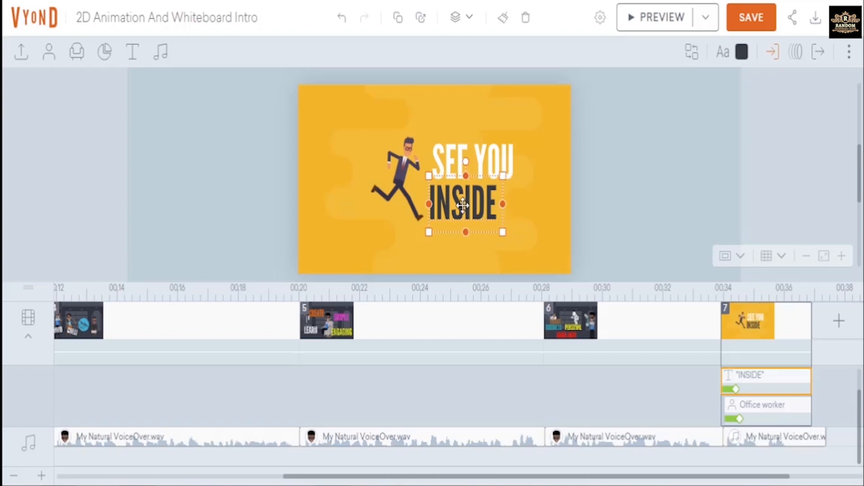
pyautogui.moveTo(464, 204); pyautogui.dragTo(479, 205)
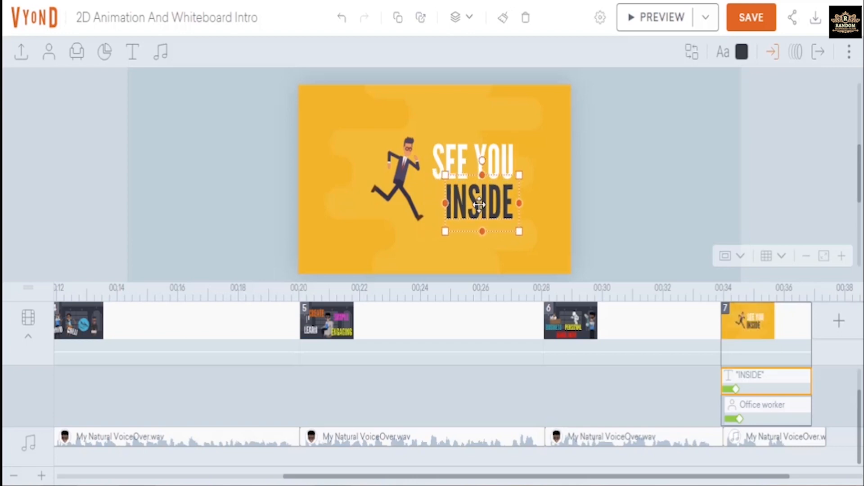
pyautogui.click(630, 202)
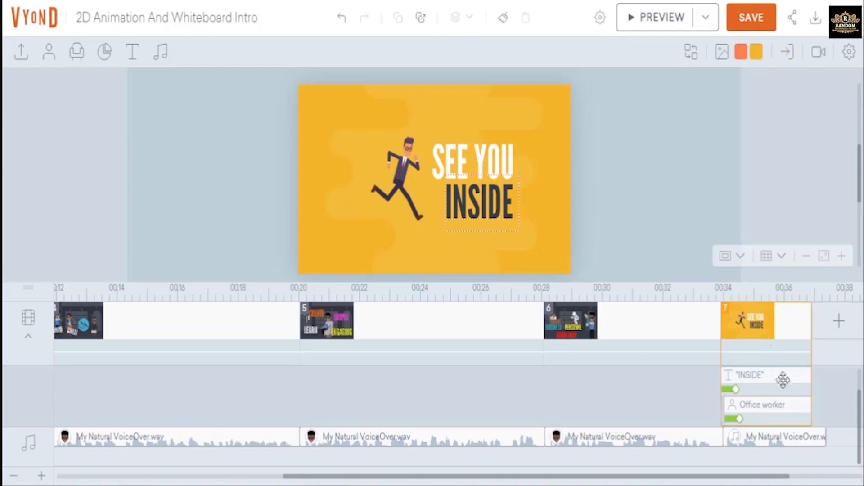
# Trim the voice-over to scene 7's end by splitting it at about 36.9 s and deleting the leftover piece, and preview the scene.
pyautogui.click(817, 438)
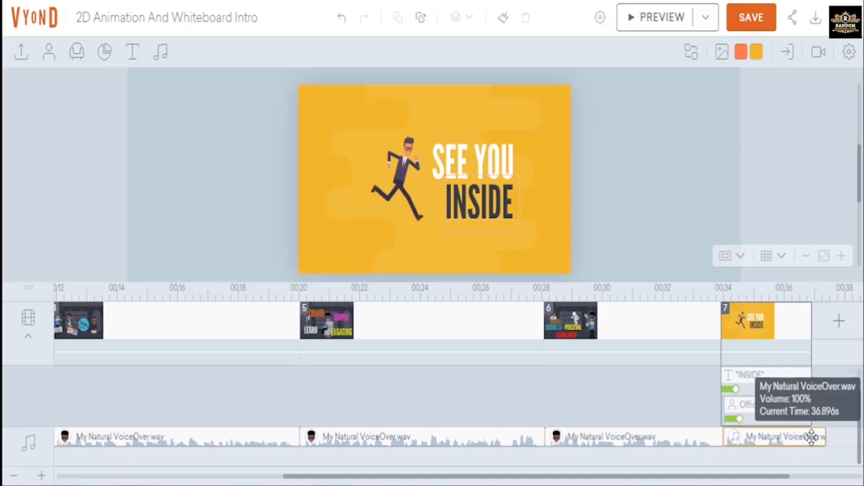
pyautogui.click(812, 439)
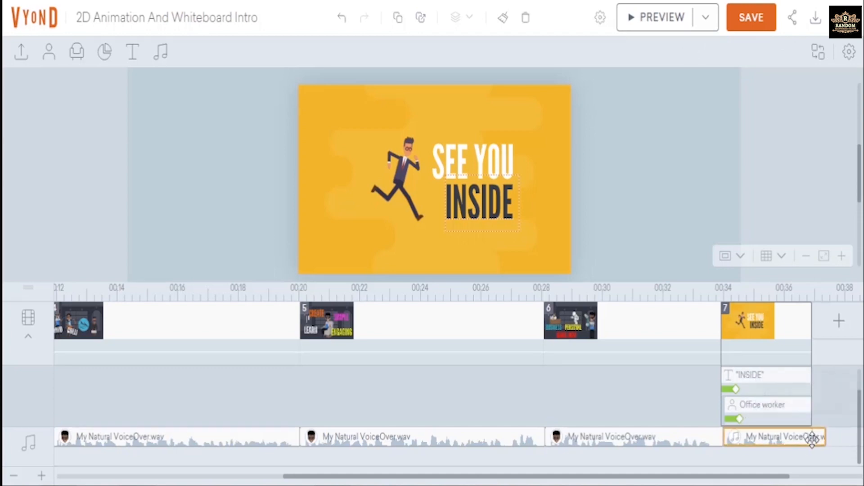
pyautogui.rightClick(812, 439)
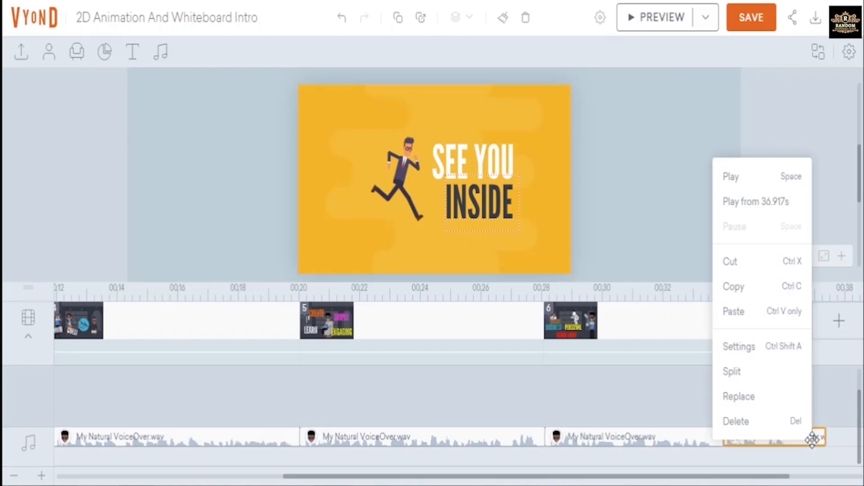
pyautogui.click(755, 373)
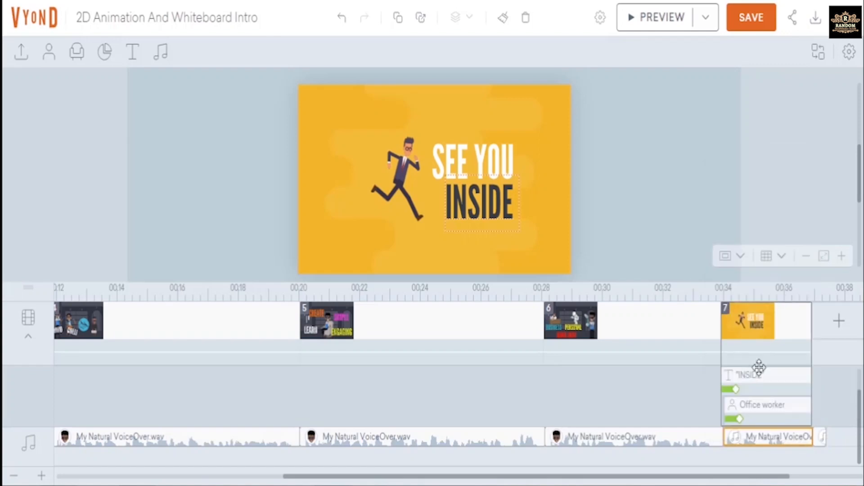
pyautogui.click(822, 442)
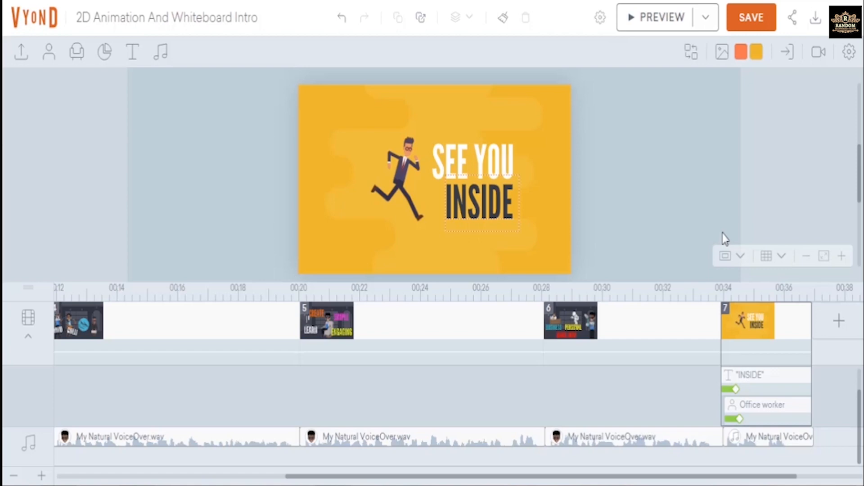
pyautogui.click(657, 19)
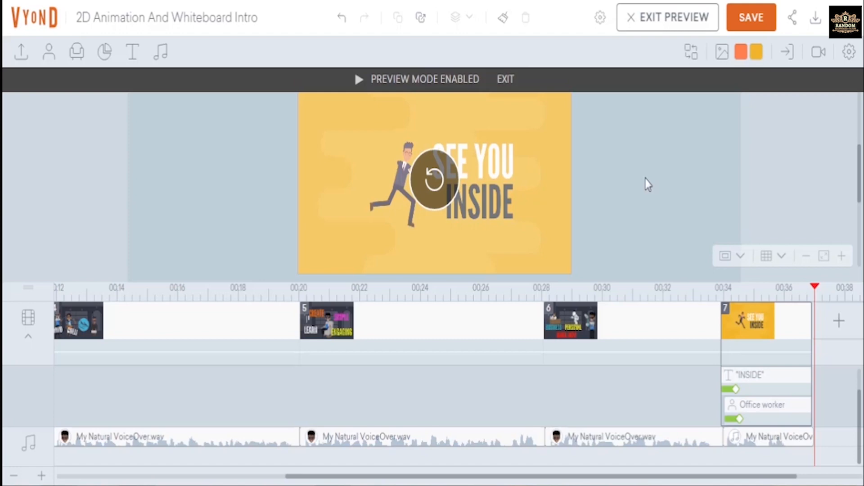
pyautogui.click(506, 81)
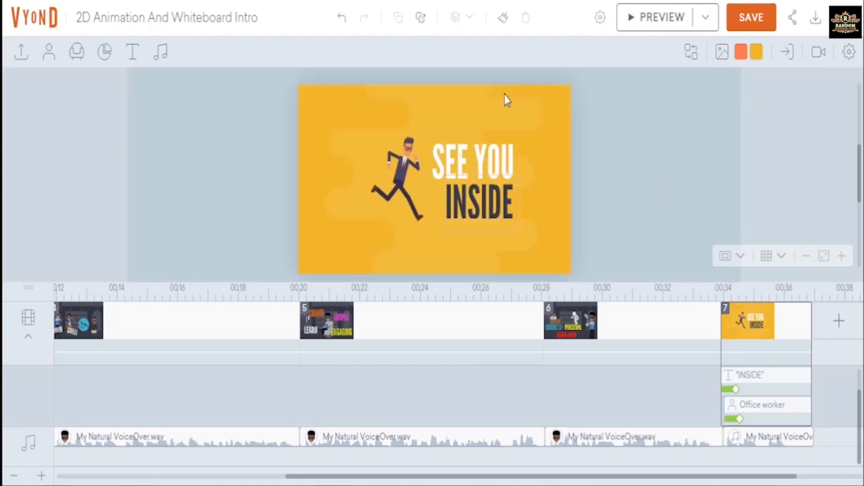
# Give the running man in scene 7 the left-to-right Line - Horizontal motion path.
pyautogui.click(404, 173)
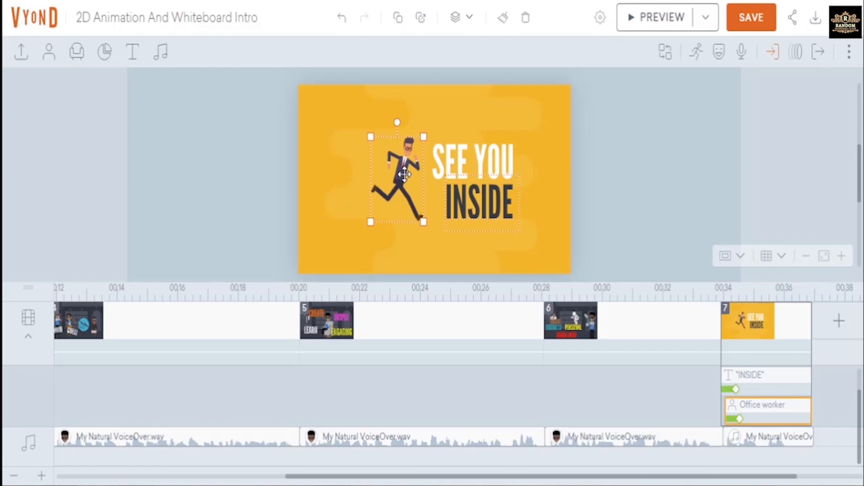
pyautogui.click(796, 54)
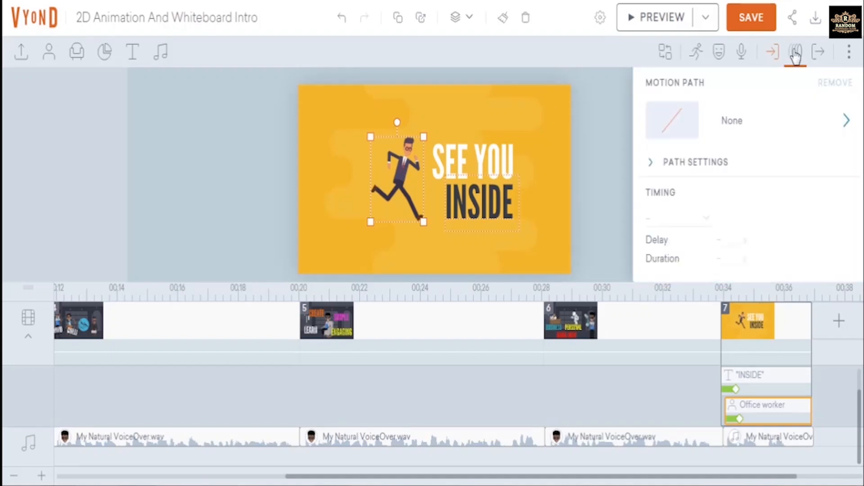
pyautogui.click(682, 132)
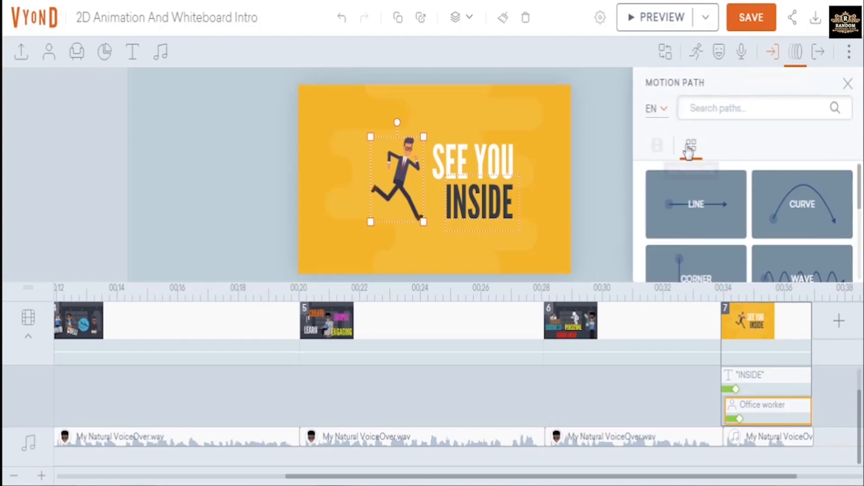
pyautogui.click(702, 212)
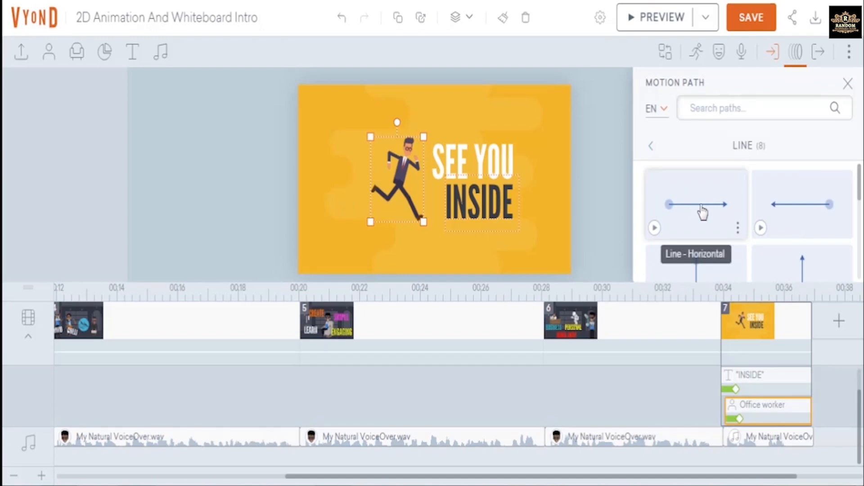
pyautogui.click(702, 213)
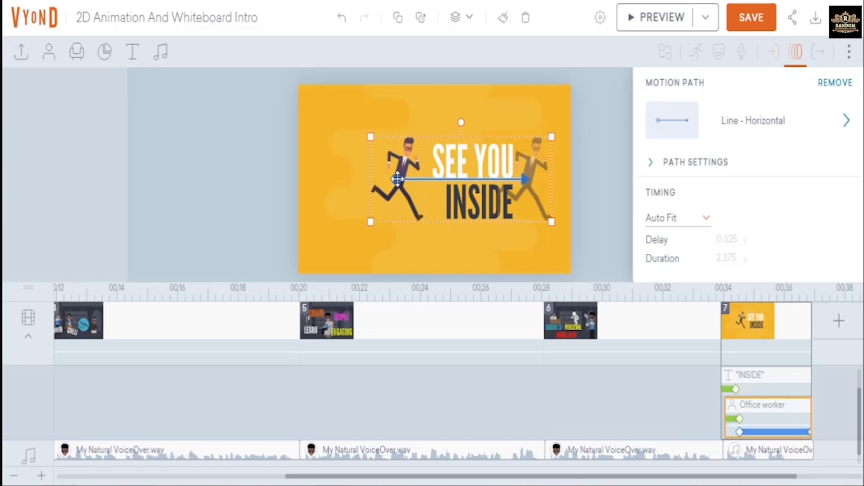
pyautogui.click(615, 145)
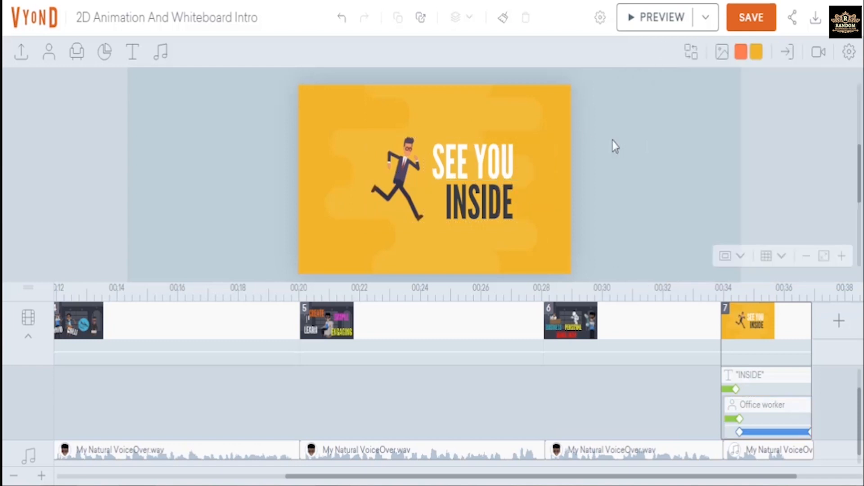
# Extend the running man's motion path so it ends just beyond the right edge of the scene, and preview the scene.
pyautogui.click(400, 173)
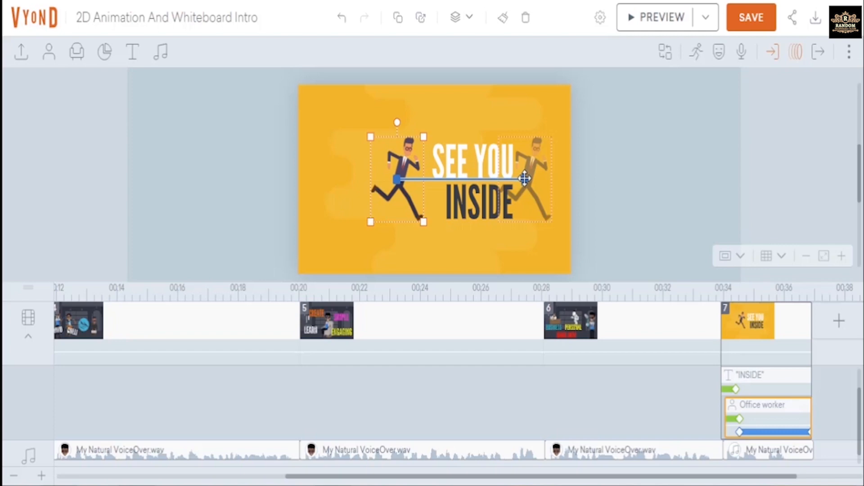
pyautogui.moveTo(524, 178); pyautogui.dragTo(600, 176)
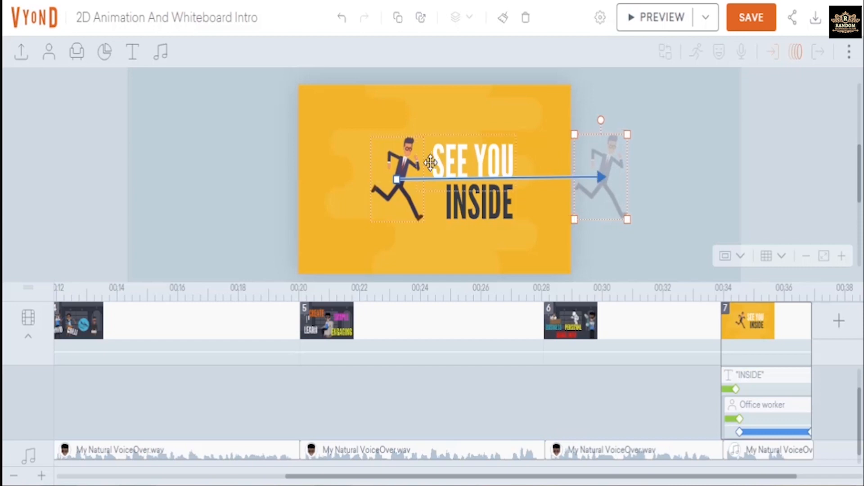
pyautogui.click(405, 162)
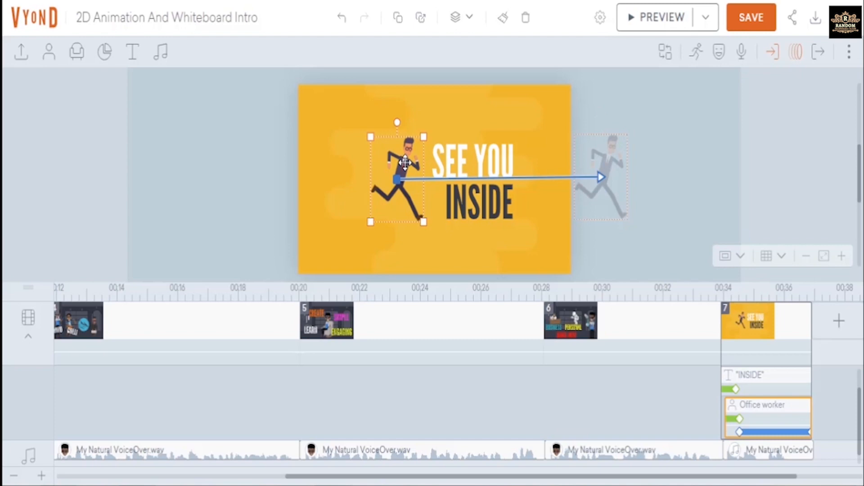
pyautogui.rightClick(406, 167)
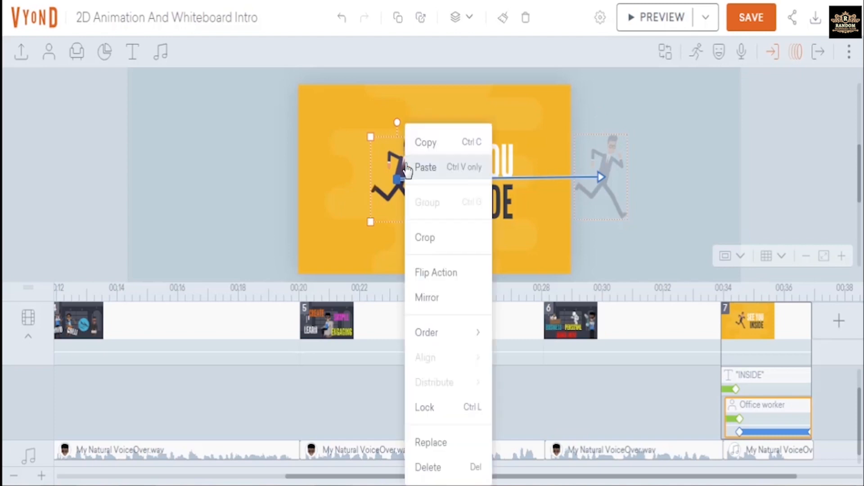
pyautogui.click(626, 89)
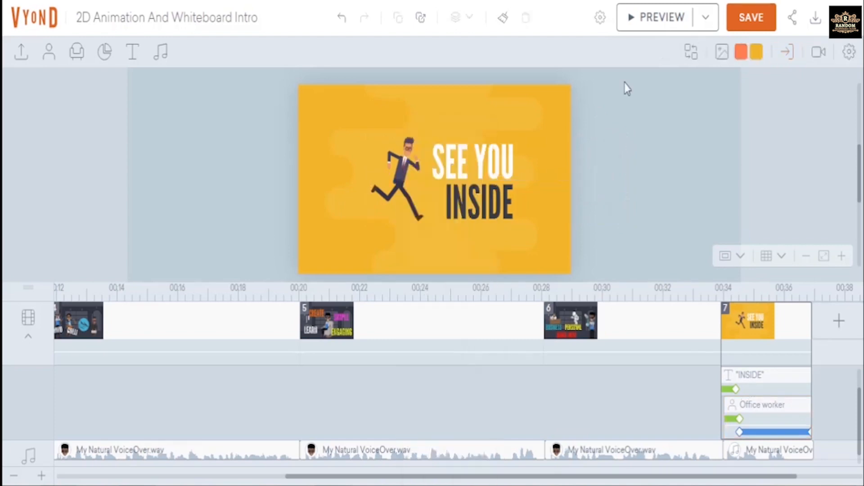
pyautogui.click(662, 18)
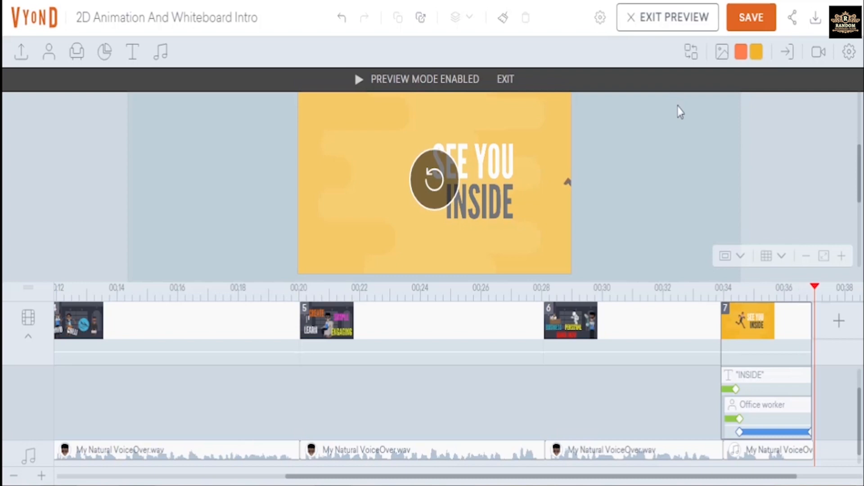
pyautogui.click(785, 314)
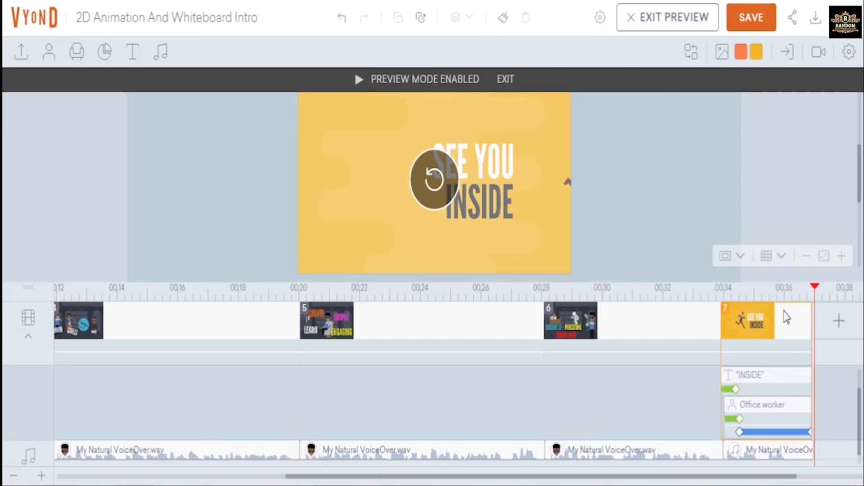
# Lengthen scene 7 so it ends at about 37.4 s, preview it, and exit the preview.
pyautogui.moveTo(811, 319); pyautogui.dragTo(813, 317)
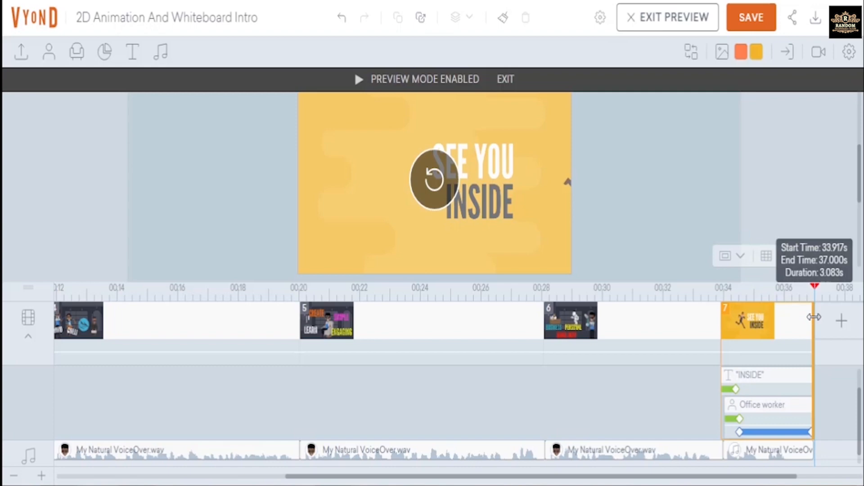
pyautogui.moveTo(814, 317); pyautogui.dragTo(819, 317)
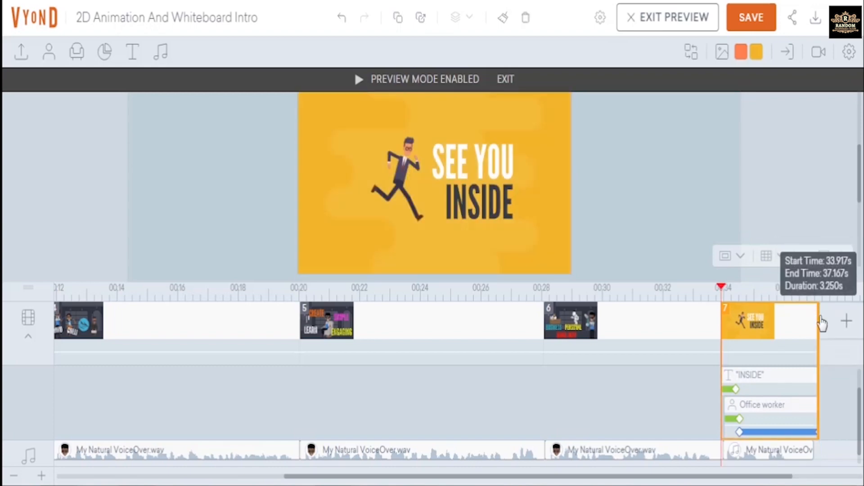
pyautogui.moveTo(818, 315); pyautogui.dragTo(826, 314)
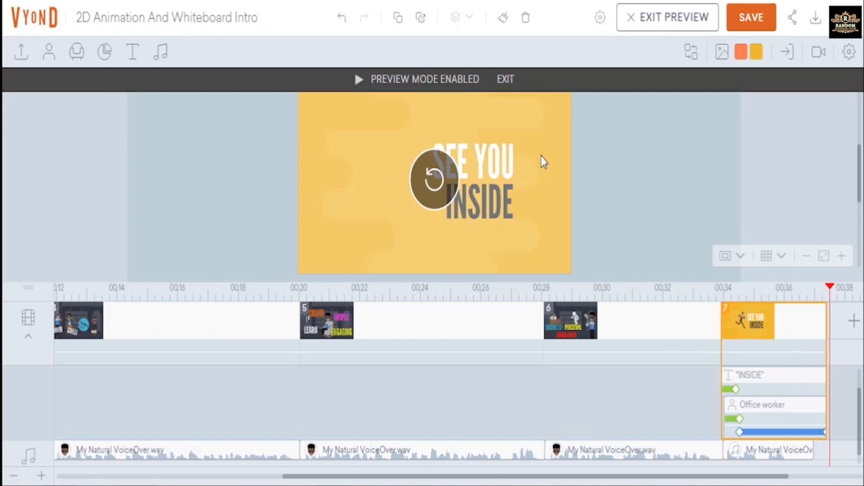
pyautogui.click(505, 80)
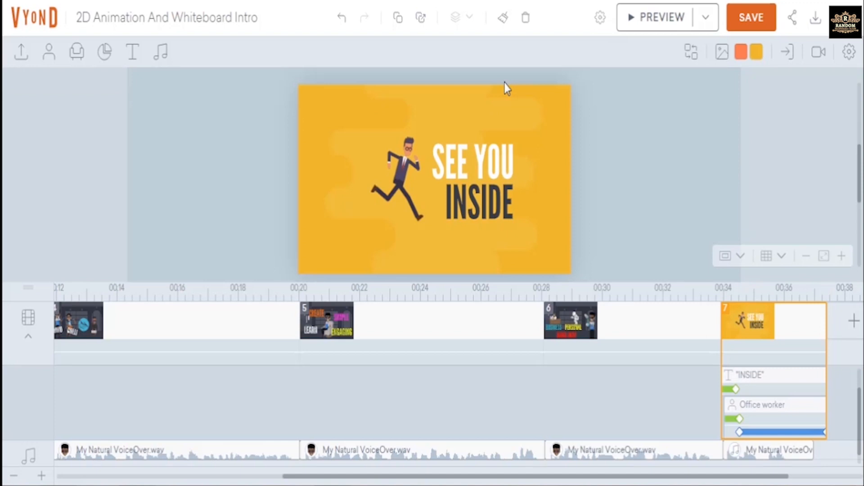
# Search the sound effects library for "running" to find audio for the running man in scene 7.
pyautogui.click(404, 176)
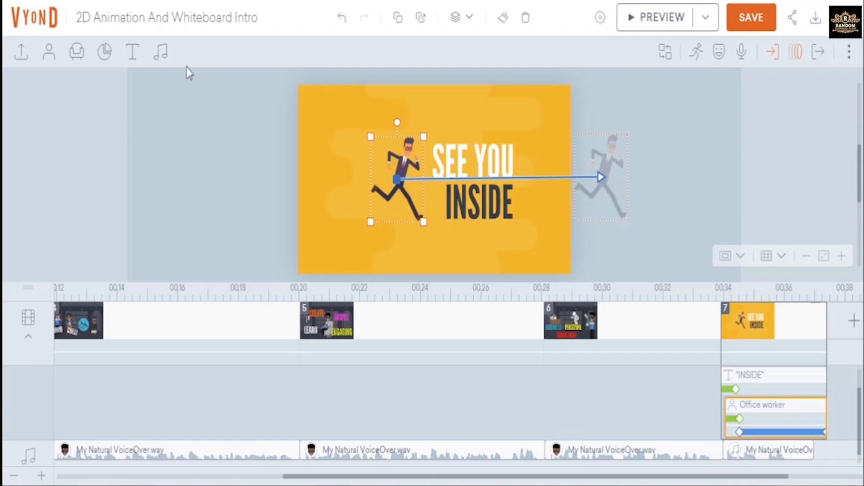
pyautogui.click(163, 56)
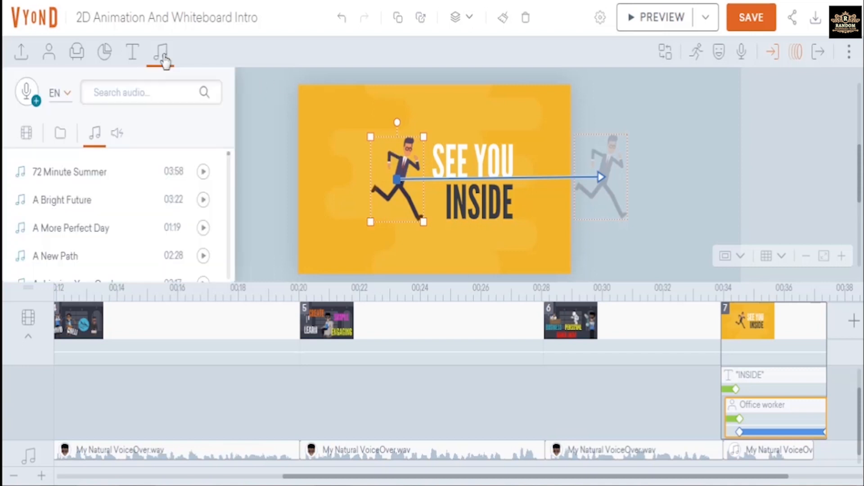
pyautogui.click(140, 95)
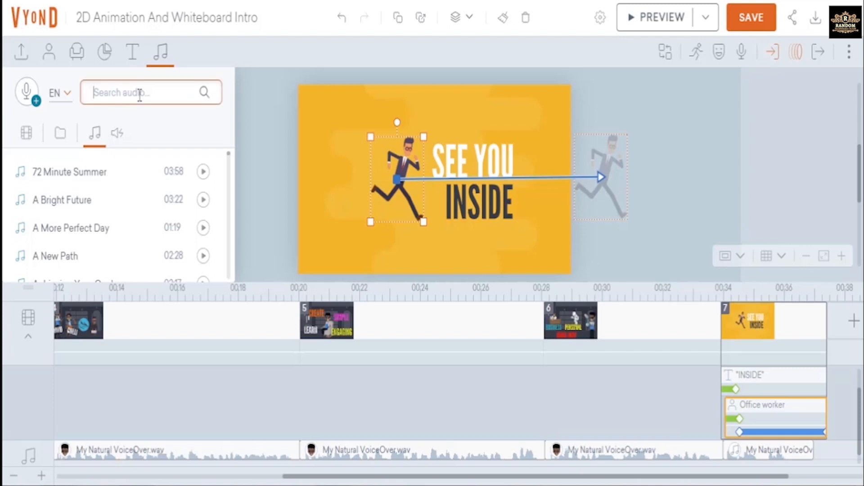
pyautogui.write('RU')
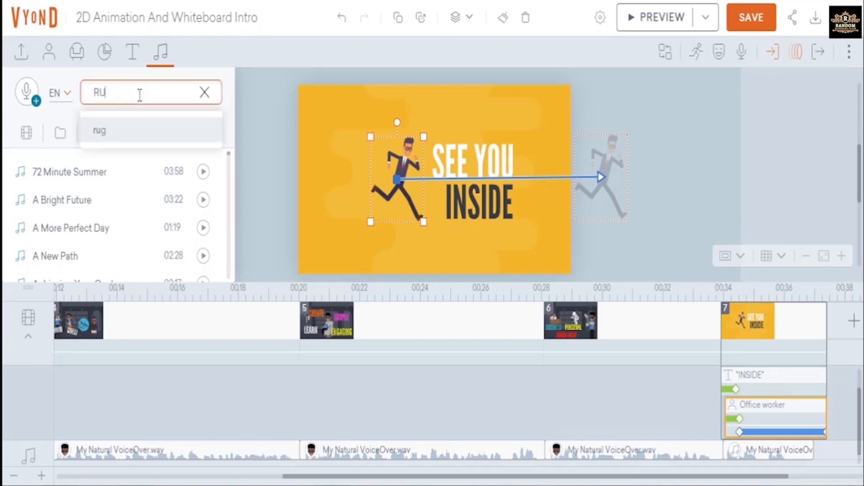
pyautogui.write('N')
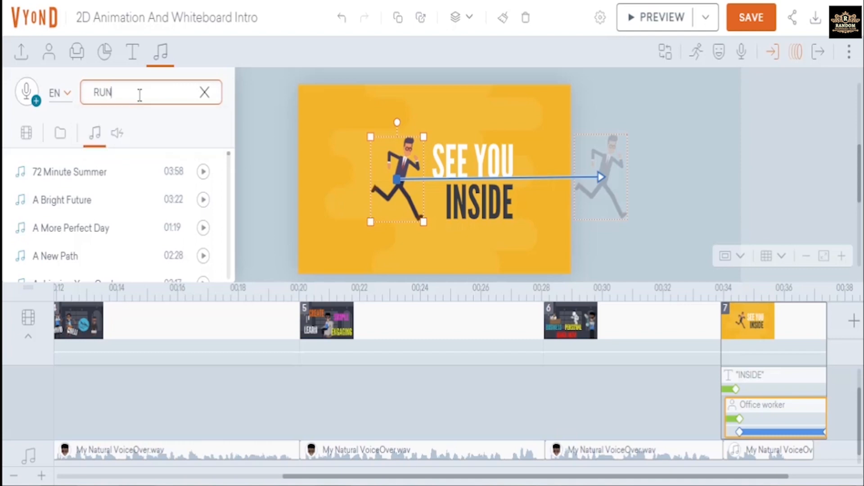
pyautogui.click(116, 135)
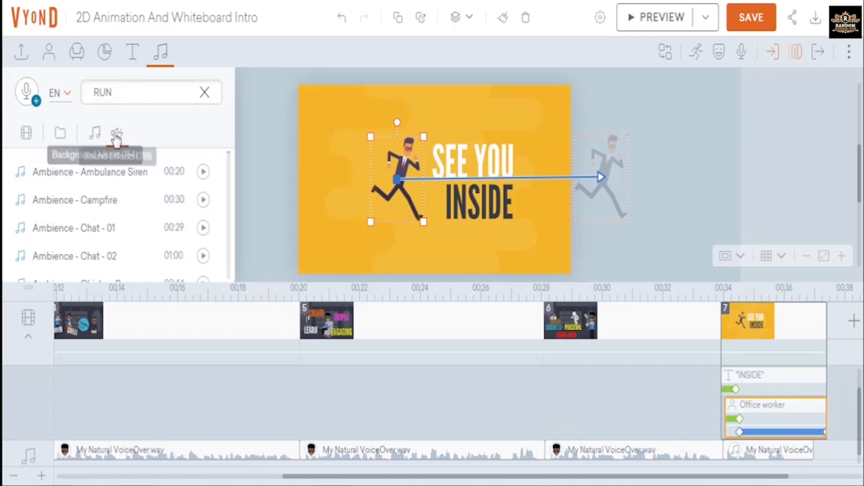
pyautogui.click(118, 93)
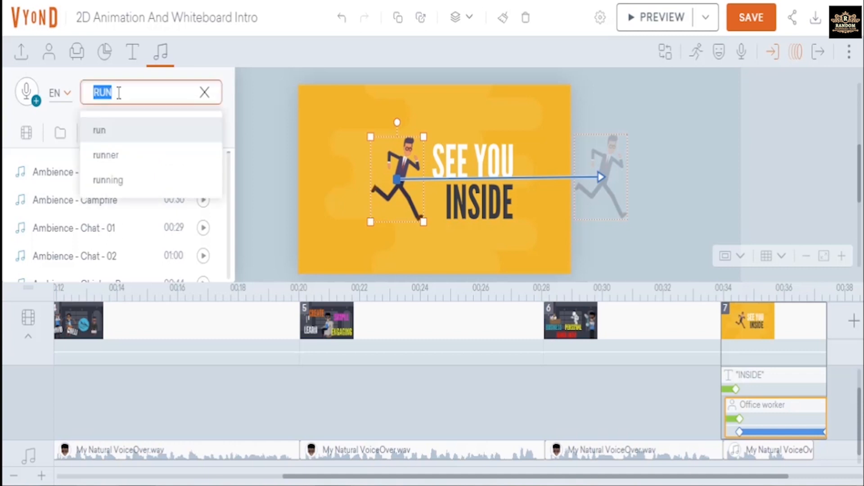
pyautogui.click(118, 180)
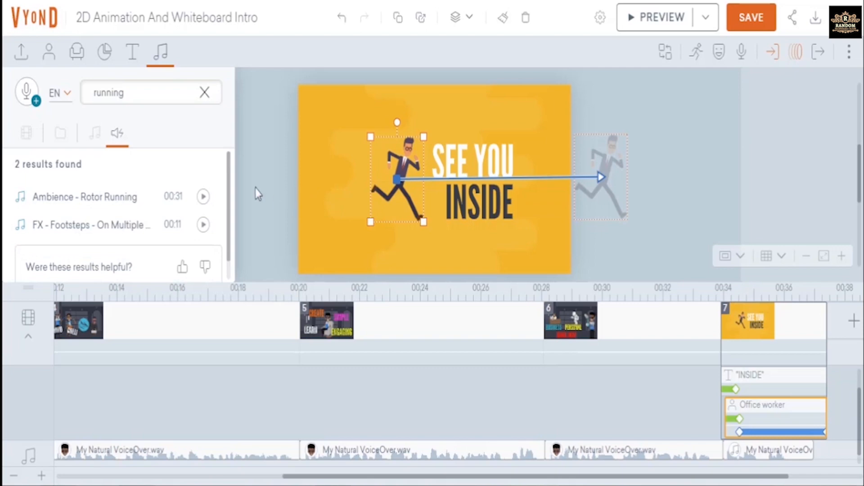
# Listen to the FX - Footsteps - On Multiple Dirt - Run sound effect and add it to scene 7.
pyautogui.click(203, 224)
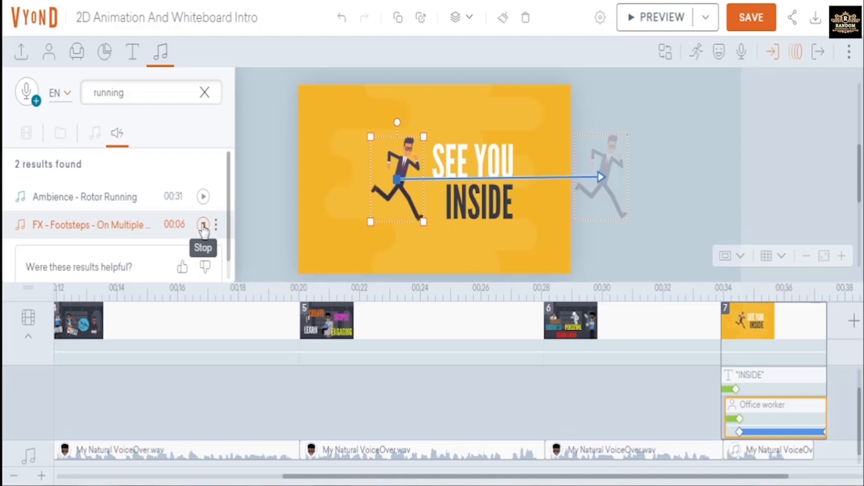
pyautogui.click(109, 231)
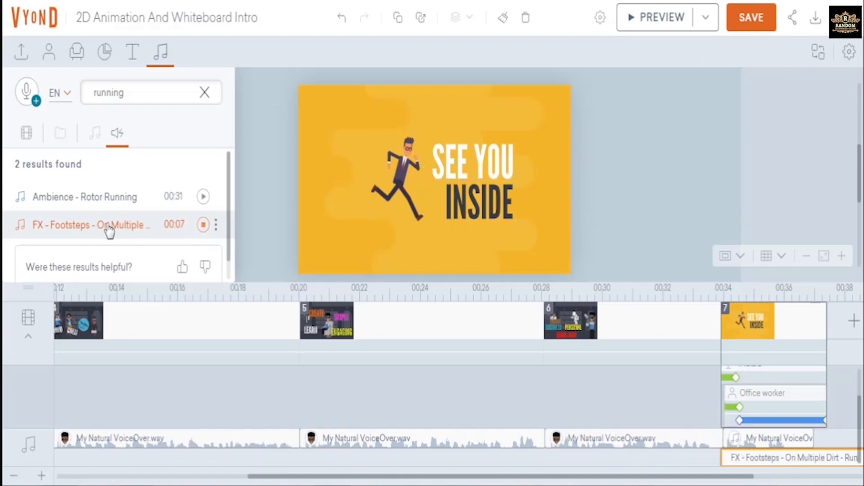
pyautogui.click(202, 225)
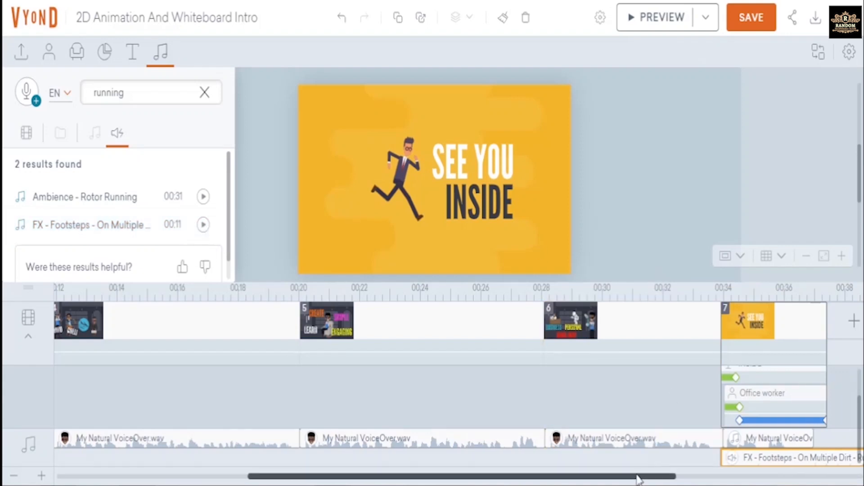
# Trim the beginning of the footsteps sound so it starts at about 34.1 s.
pyautogui.moveTo(633, 477); pyautogui.dragTo(727, 470)
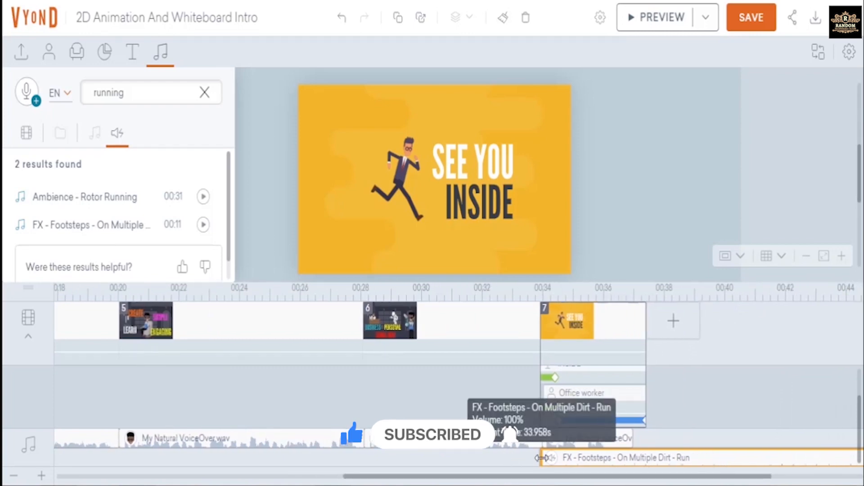
pyautogui.moveTo(542, 457); pyautogui.dragTo(545, 457)
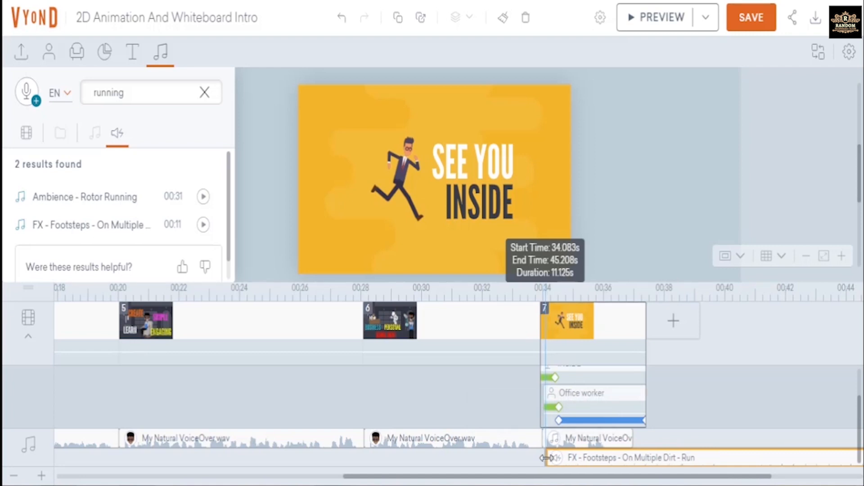
pyautogui.moveTo(546, 457); pyautogui.dragTo(543, 458)
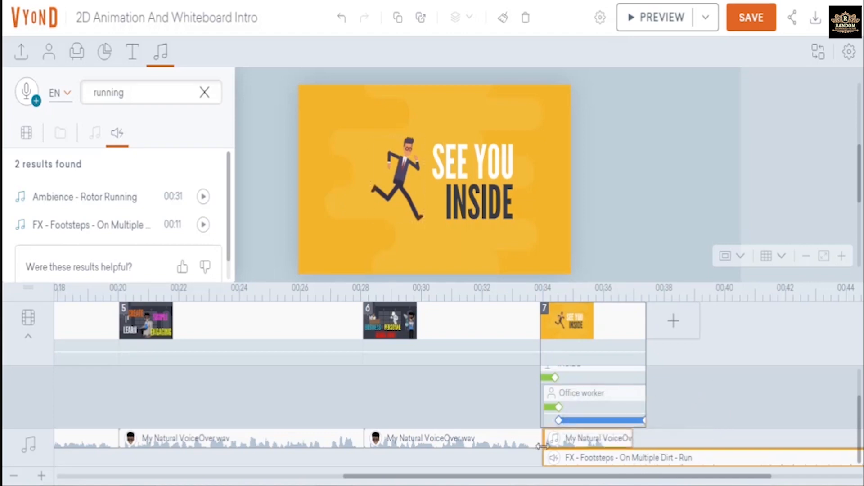
pyautogui.moveTo(544, 456)
pyautogui.mouseDown()
pyautogui.moveTo(566, 456)
pyautogui.moveTo(555, 456)
pyautogui.mouseUp()
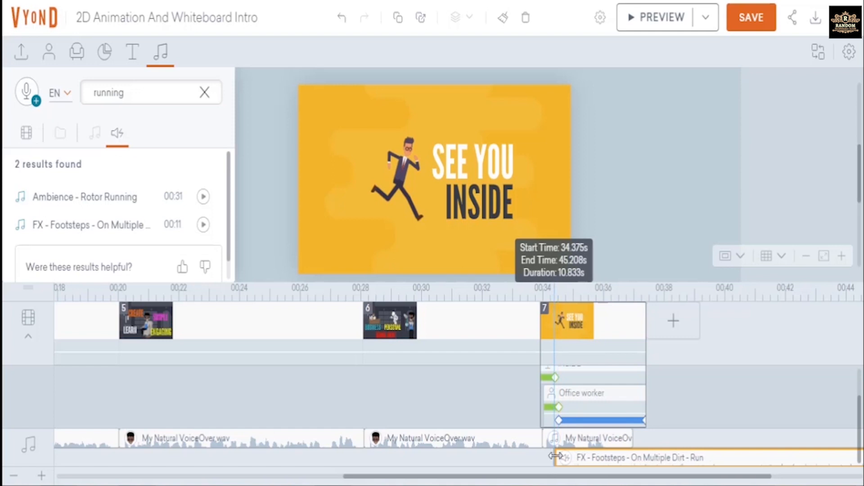
pyautogui.moveTo(554, 456); pyautogui.dragTo(547, 456)
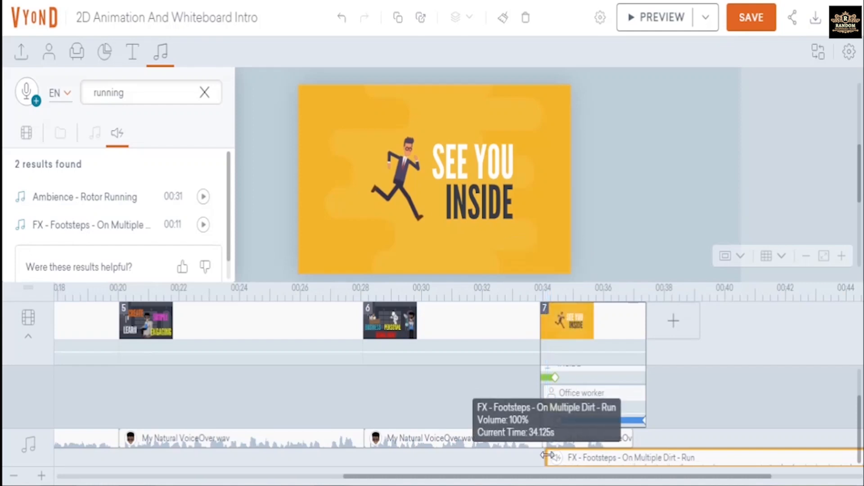
# Split the footsteps sound at about 37.5 s near scene 7's end, delete the leftover piece, and preview the scene.
pyautogui.rightClick(649, 458)
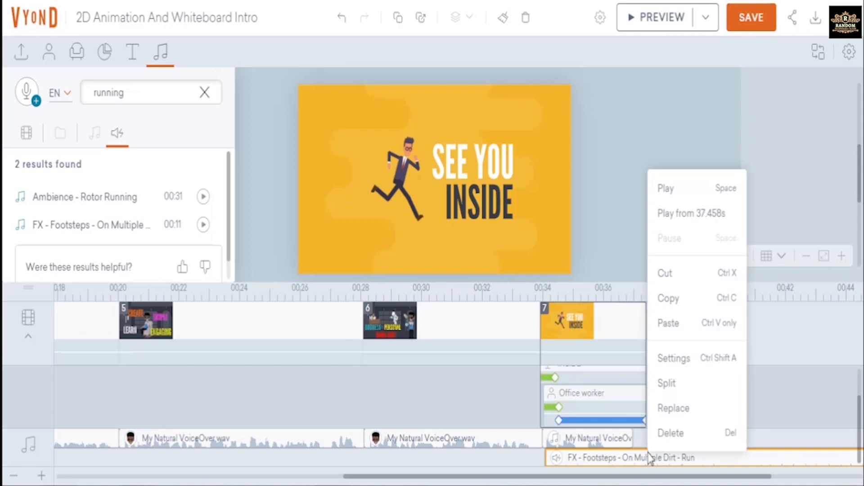
pyautogui.click(661, 384)
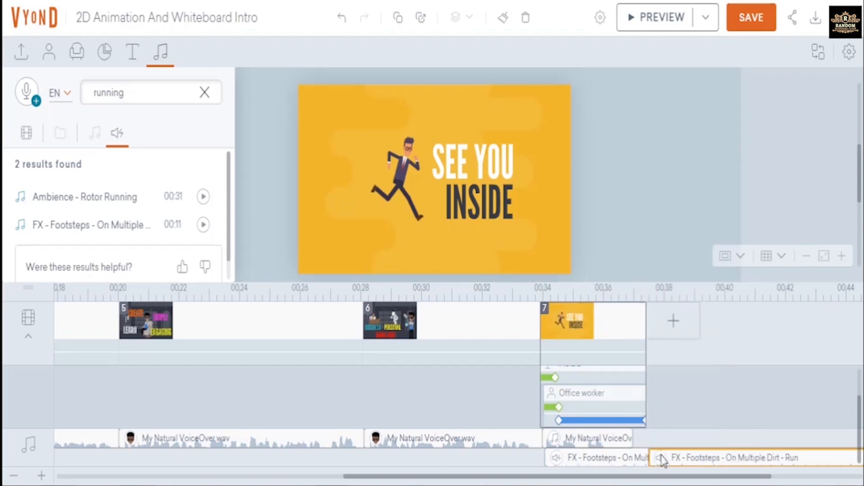
pyautogui.press('Delete')
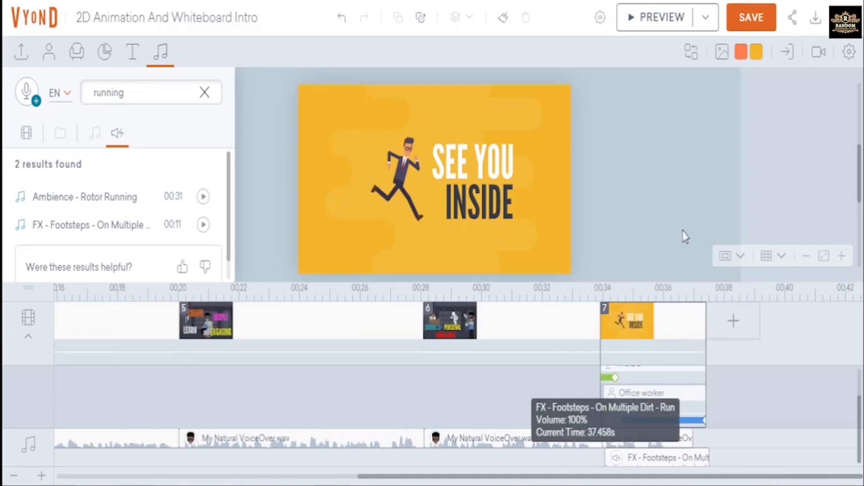
pyautogui.click(653, 19)
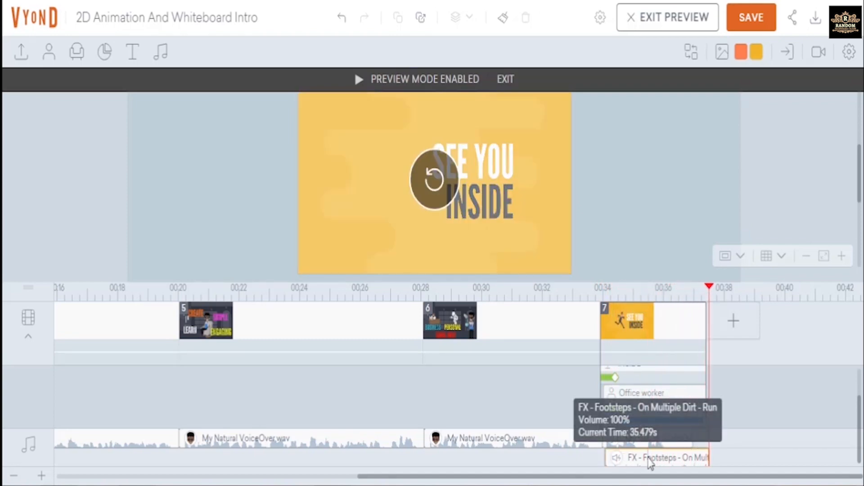
pyautogui.click(649, 459)
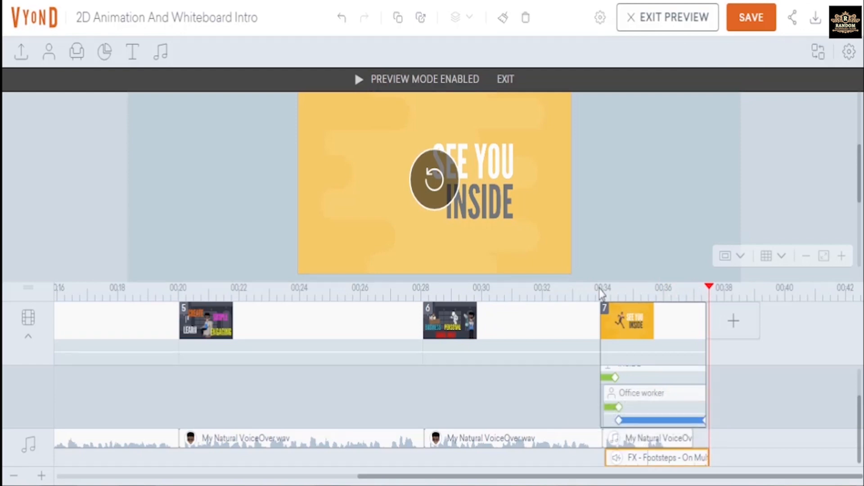
pyautogui.click(504, 81)
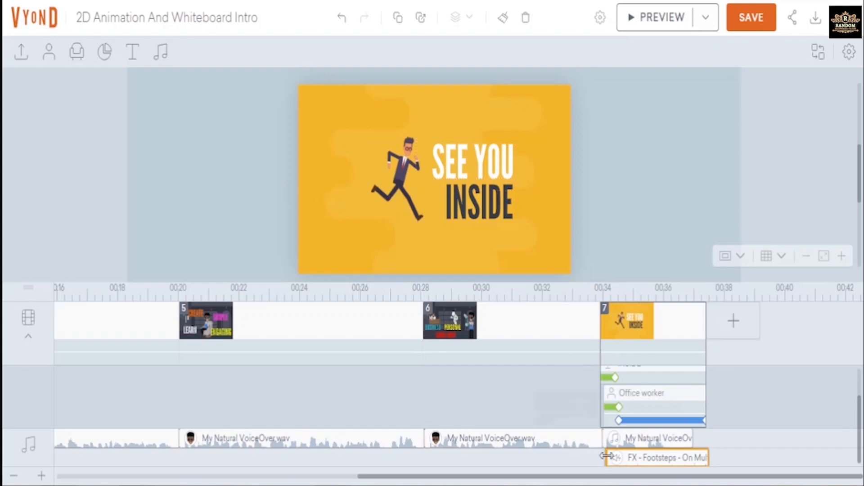
# Trim the beginning of the footsteps sound to about 34.4 s and preview scene 7 again.
pyautogui.moveTo(606, 456); pyautogui.dragTo(617, 455)
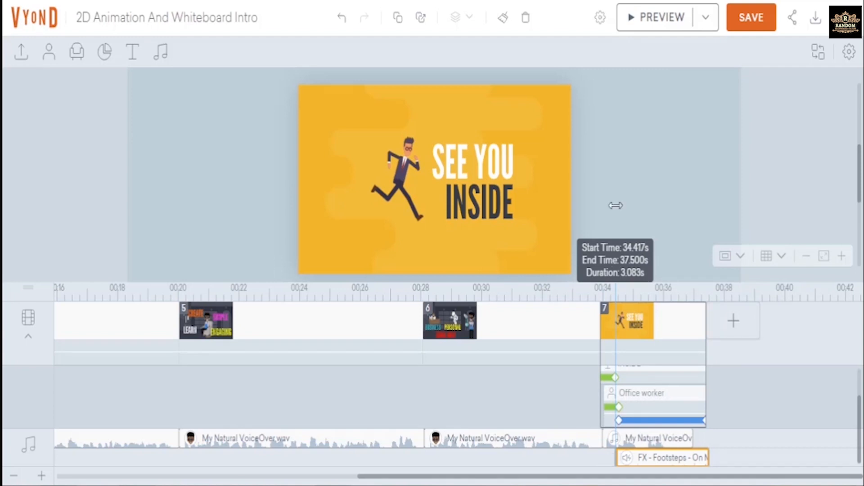
pyautogui.click(657, 19)
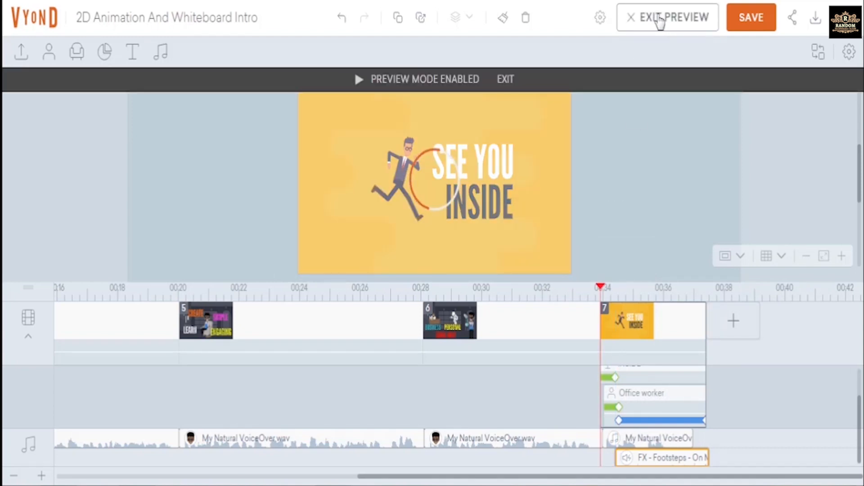
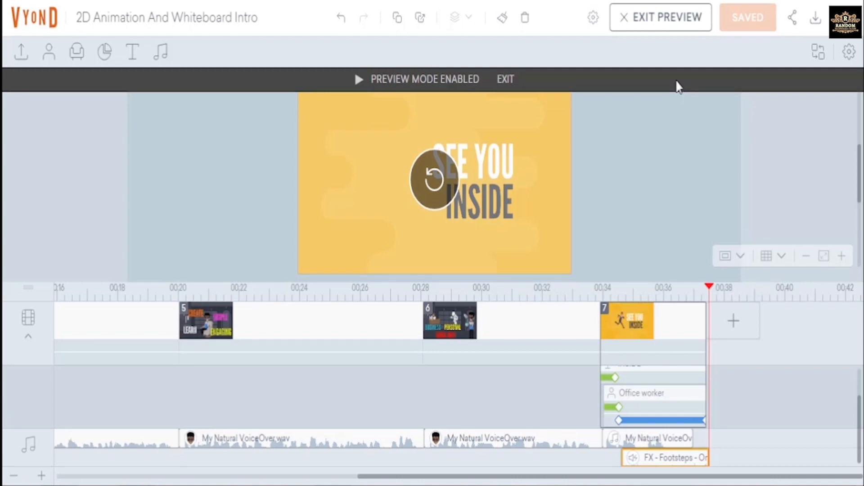
pyautogui.click(649, 18)
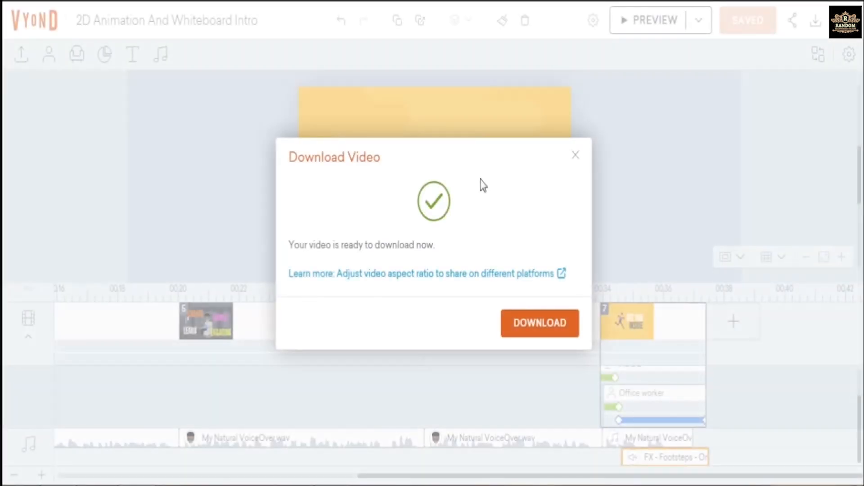
# Download the finished video and play the downloaded MP4 from its folder.
pyautogui.click(533, 328)
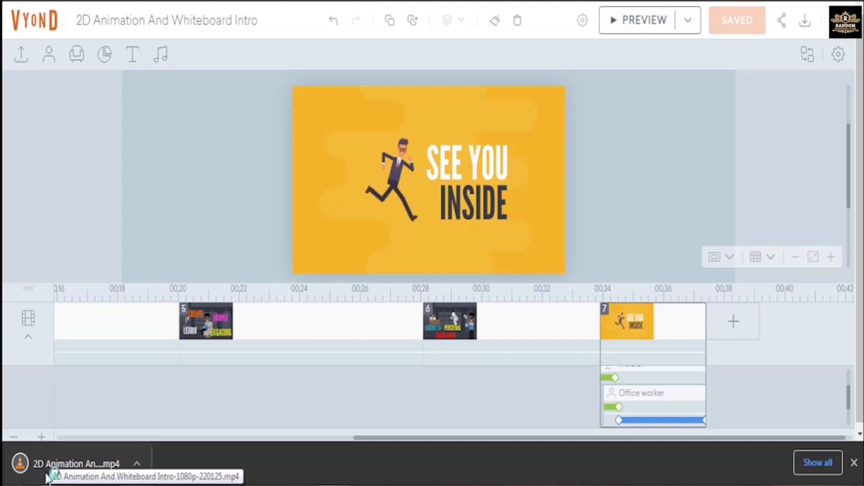
pyautogui.click(135, 463)
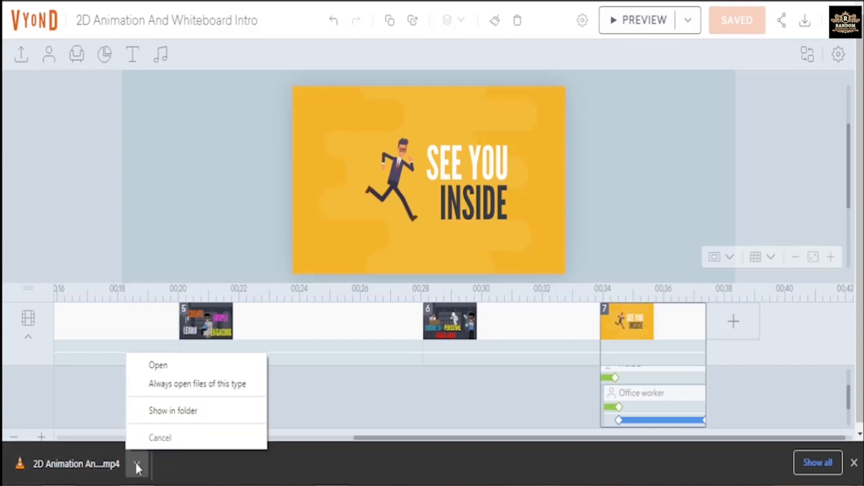
pyautogui.click(180, 412)
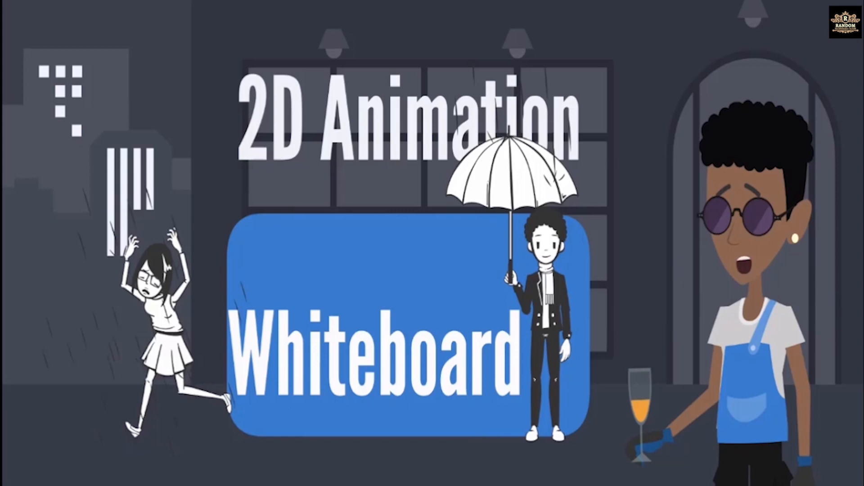
pyautogui.moveTo(424, 244)
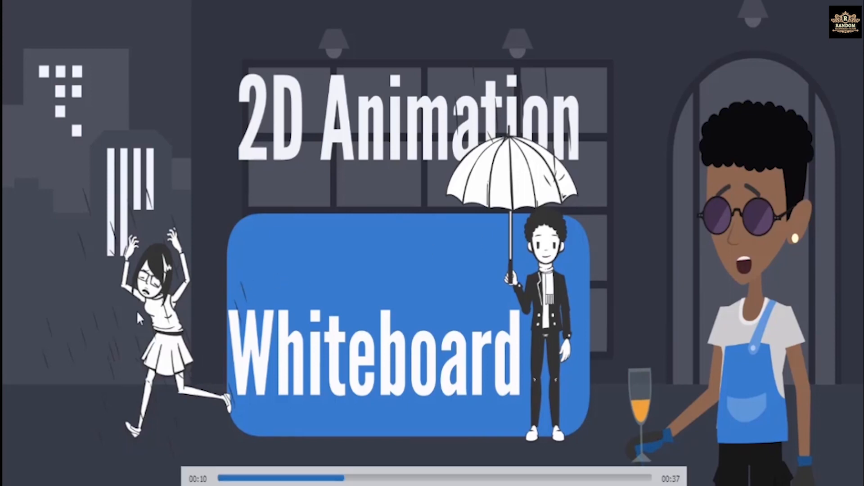